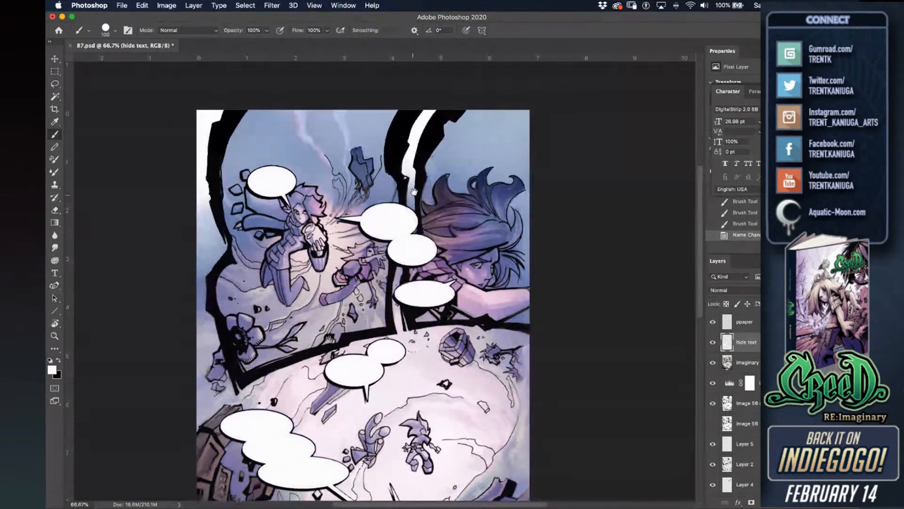
Select the imaginary books 1 thru 4 layer and hide and show it to compare the artwork.
key(ctrl+plus)
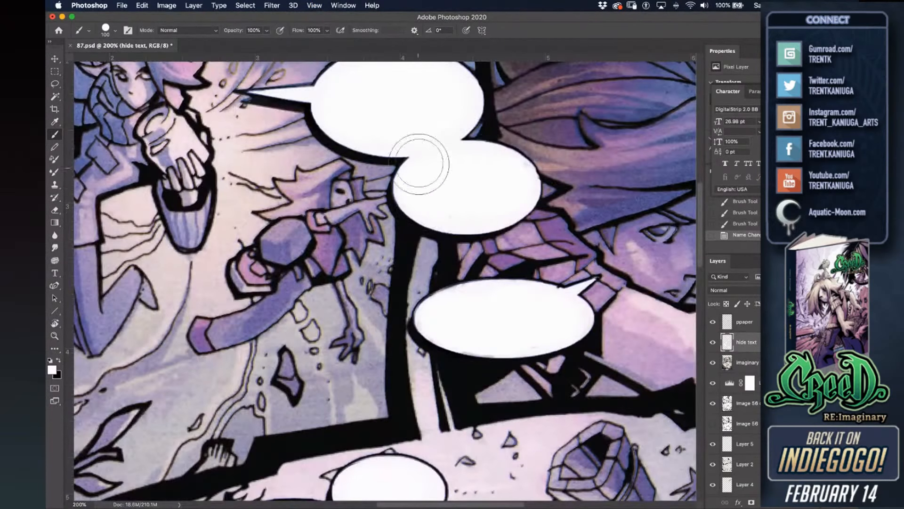
click(727, 363)
click(712, 362)
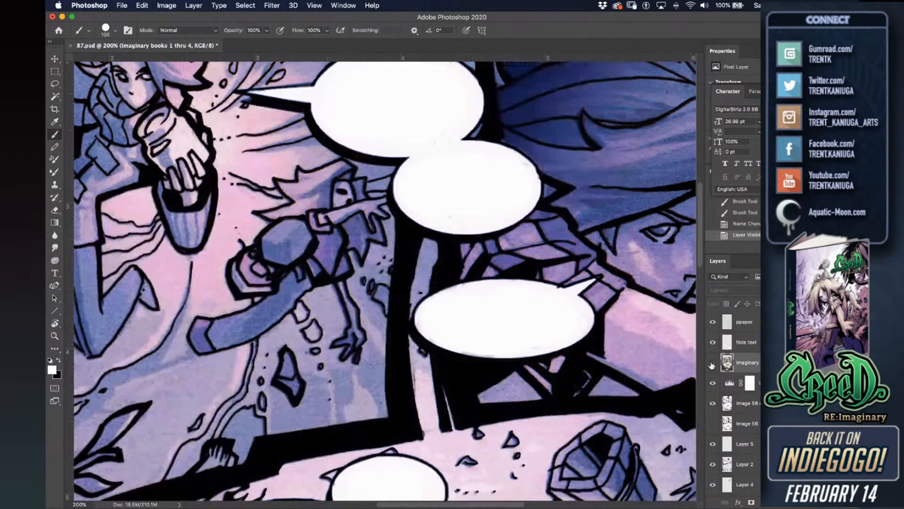
click(713, 363)
Try a dab of the Squarepickle brush at 40 px on the woman's face and undo it.
drag(670, 254, 416, 242)
key(bracketleft)
key(bracketleft)
key(bracketleft)
key(bracketleft)
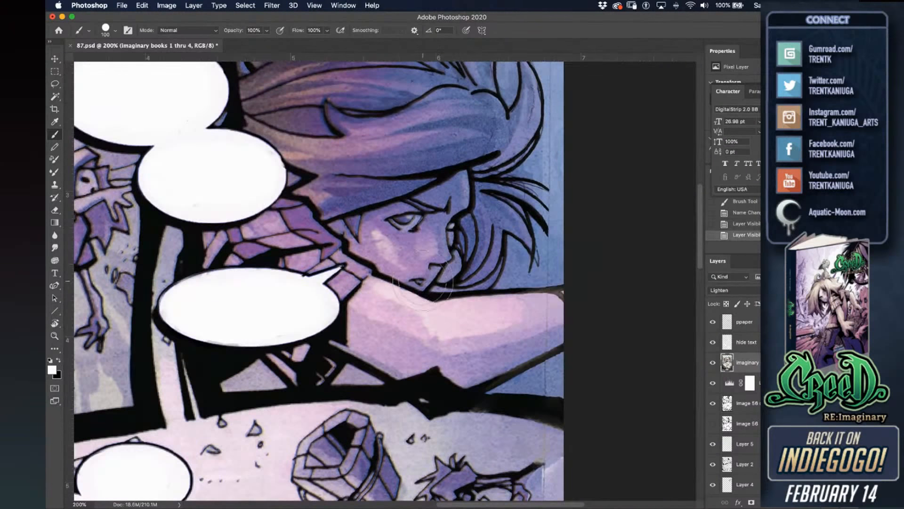
right_click(418, 267)
click(488, 217)
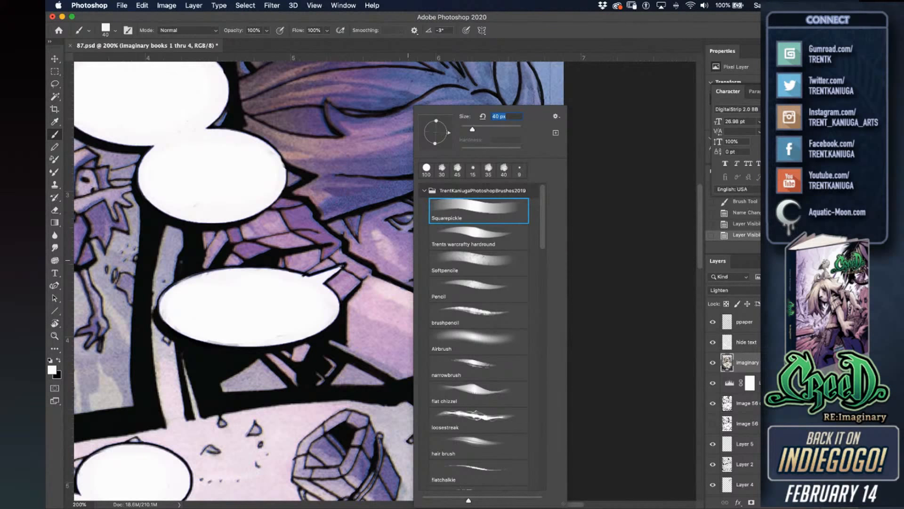
click(384, 216)
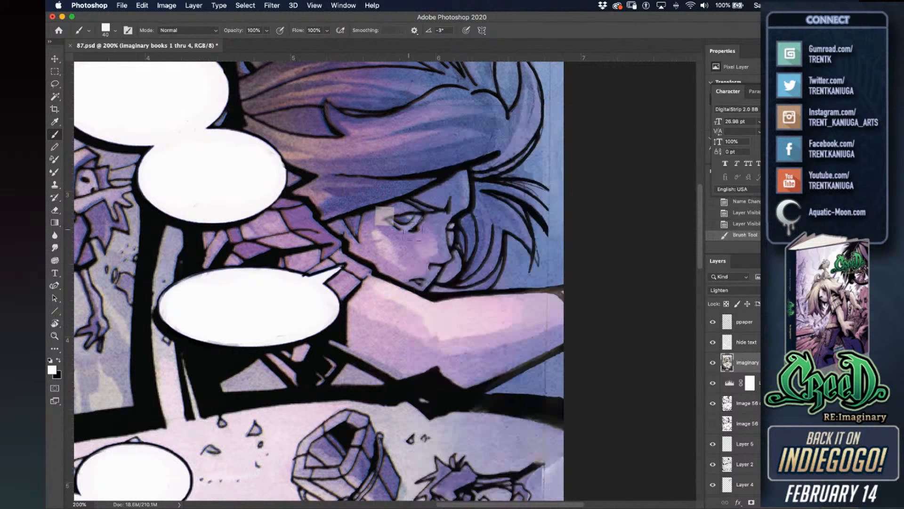
key(super+z)
Switch to the Watercolory brush with a small tip and paint a white highlight along the forearm's upper edge.
right_click(464, 228)
mouse_move(589, 225)
mouse_down()
mouse_move(589, 361)
mouse_move(590, 332)
mouse_up()
click(529, 356)
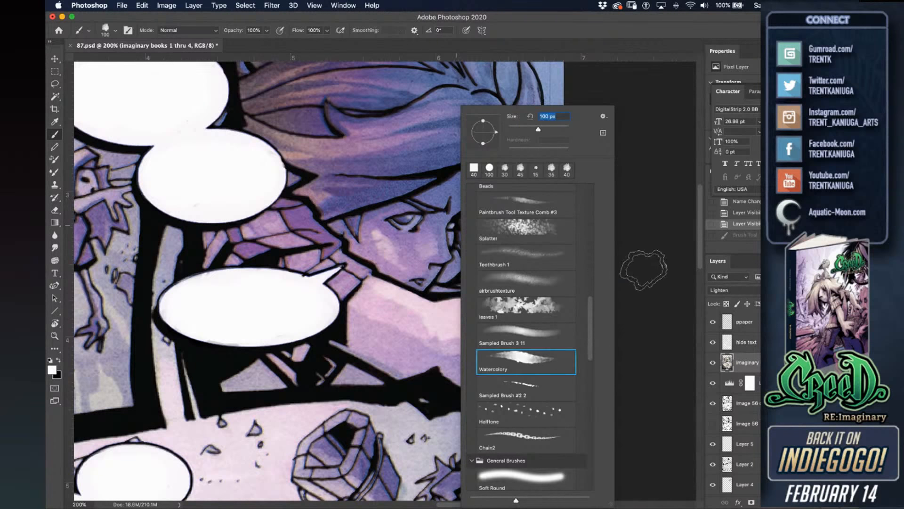
click(641, 270)
key(bracketleft)
key(bracketleft)
key(bracketleft)
key(bracketleft)
key(bracketleft)
key(bracketleft)
key(bracketleft)
key(bracketleft)
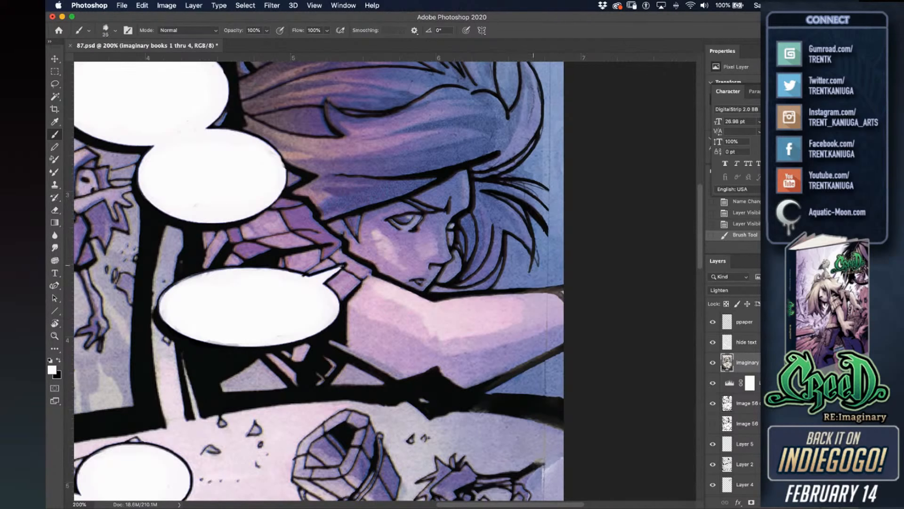
key(bracketleft)
drag(430, 302, 533, 295)
drag(473, 294, 540, 292)
Try a stroke in sampled black at the wrist on the artwork layer and undo it.
alt+click(554, 352)
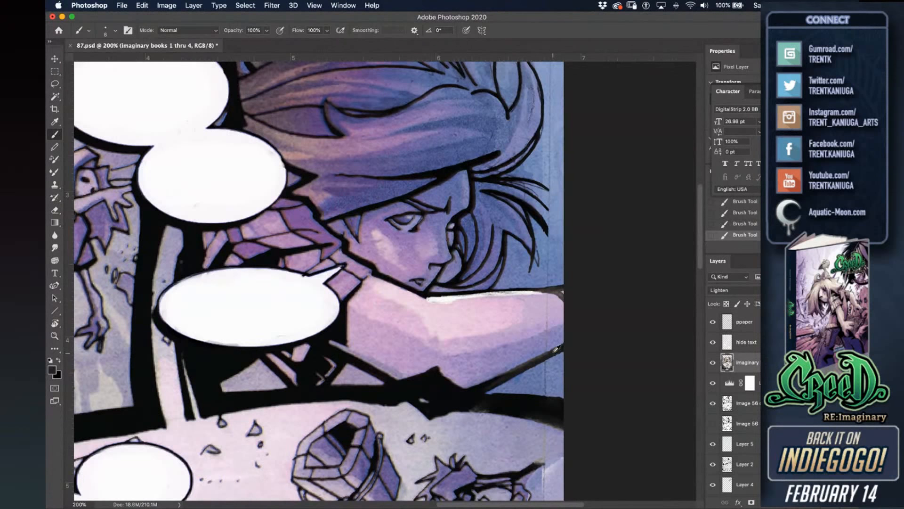
drag(543, 294, 543, 299)
key(super+z)
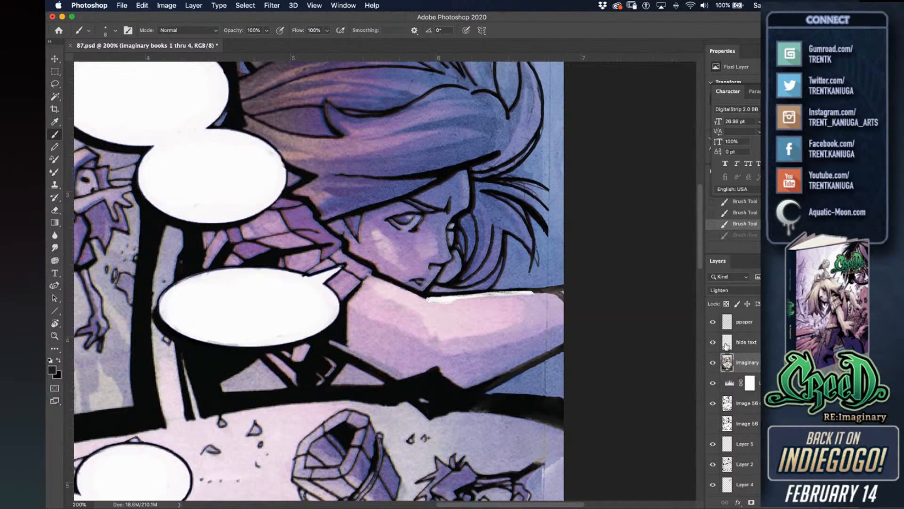
Create a new layer and draw a curved black cuff line across the wrist near the page edge.
key(super+shift+n)
key(Return)
mouse_move(539, 290)
mouse_down()
mouse_move(553, 315)
mouse_move(548, 306)
mouse_move(551, 344)
mouse_up()
key(super+z)
drag(552, 311, 549, 351)
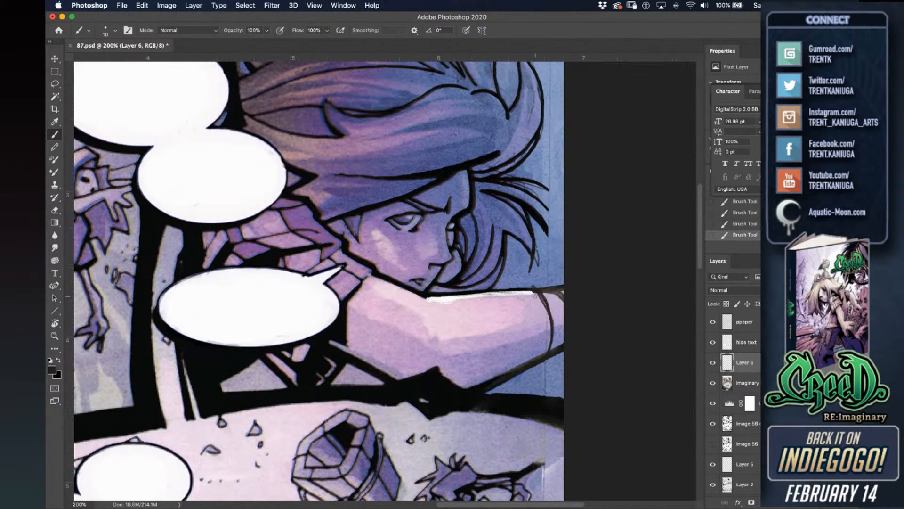
Fill the cuff area at the wrist with purple sampled from the artwork.
alt+click(561, 331)
alt+click(360, 469)
mouse_move(558, 320)
mouse_down()
mouse_move(551, 351)
mouse_move(559, 348)
mouse_move(556, 312)
mouse_move(535, 287)
mouse_move(554, 291)
mouse_move(554, 302)
mouse_up()
mouse_move(500, 315)
mouse_down()
mouse_move(521, 350)
mouse_move(536, 356)
mouse_up()
drag(396, 325, 585, 179)
drag(500, 421, 486, 275)
mouse_move(690, 113)
mouse_down()
mouse_move(563, 298)
mouse_move(528, 313)
mouse_move(549, 314)
mouse_up()
Redraw the cuff's black outline and shape its upper edge using colours sampled from the artwork.
alt+click(535, 314)
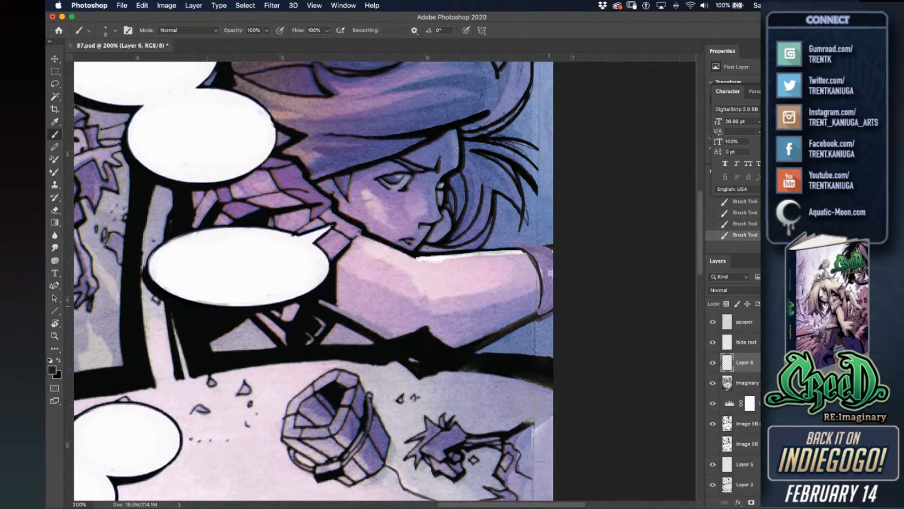
mouse_move(536, 313)
mouse_down()
mouse_move(542, 286)
mouse_move(544, 309)
mouse_move(553, 301)
mouse_move(553, 251)
mouse_move(517, 242)
mouse_up()
alt+click(548, 242)
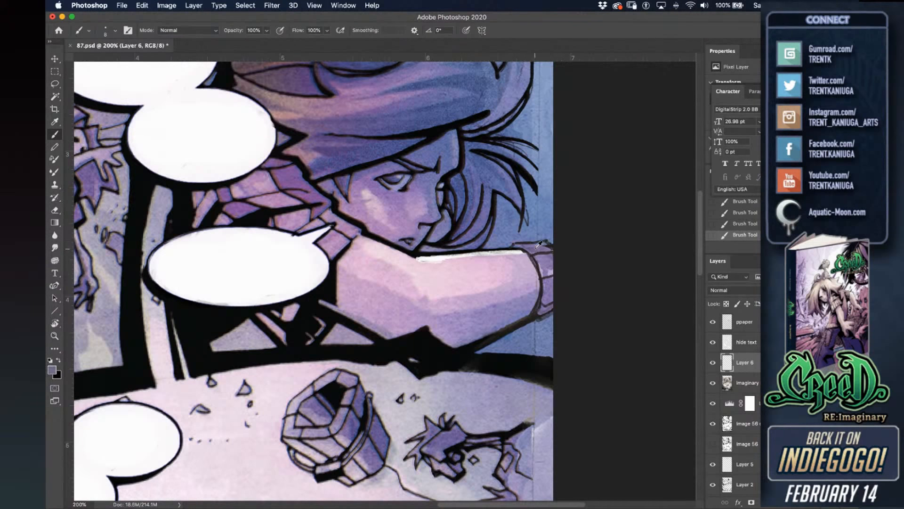
Clean up the forearm's underside and the cuff's lower outline with sampled blue and black, and save the document.
alt+click(512, 313)
alt+click(523, 332)
mouse_move(477, 349)
mouse_down()
mouse_move(466, 352)
mouse_move(528, 323)
mouse_move(489, 339)
mouse_up()
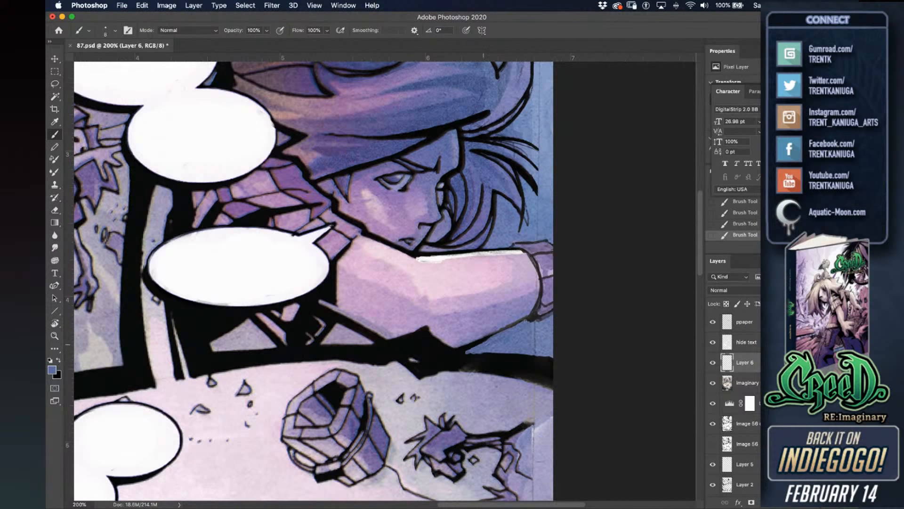
alt+click(528, 321)
drag(530, 319, 553, 311)
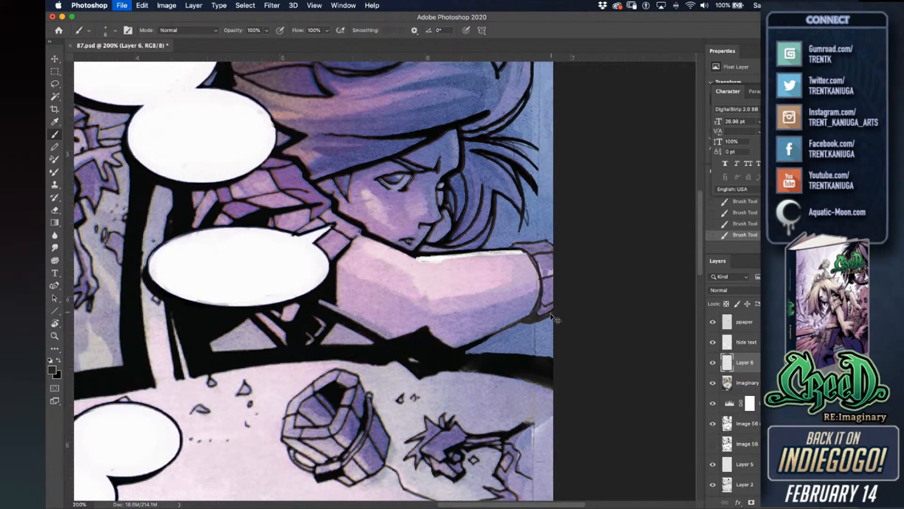
key(super+s)
Extend the loose hair tips and darken the hair beside the face with thin black strands.
drag(496, 207, 509, 220)
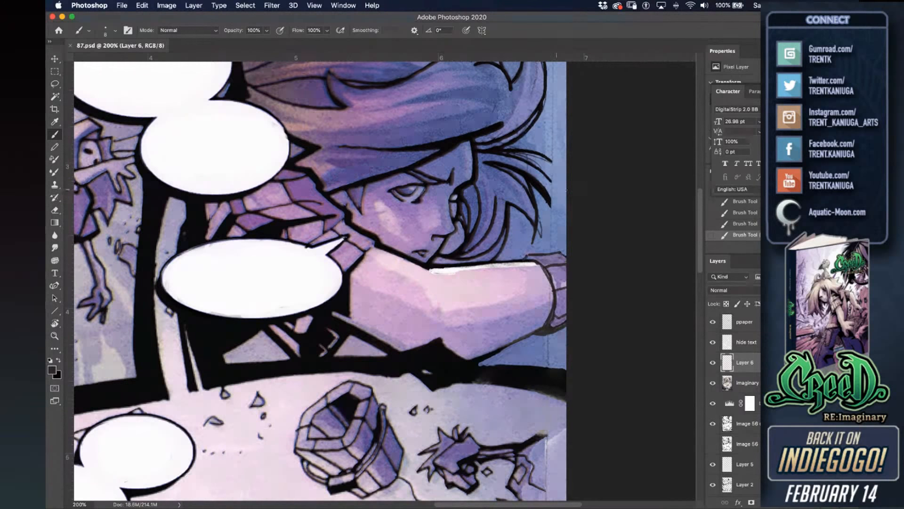
drag(549, 206, 554, 222)
alt+click(548, 211)
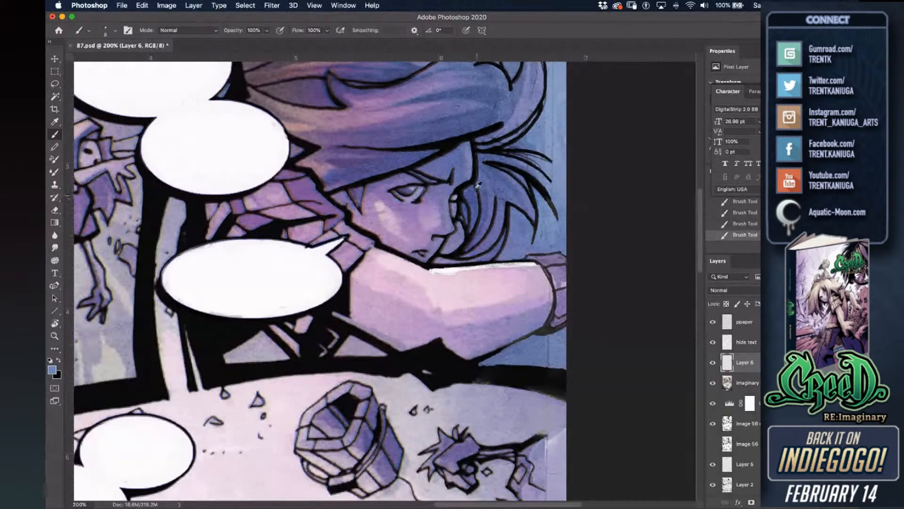
key(x)
mouse_move(479, 185)
mouse_down()
mouse_move(466, 225)
mouse_move(477, 211)
mouse_move(479, 222)
mouse_move(474, 192)
mouse_move(483, 203)
mouse_move(477, 170)
mouse_move(490, 209)
mouse_up()
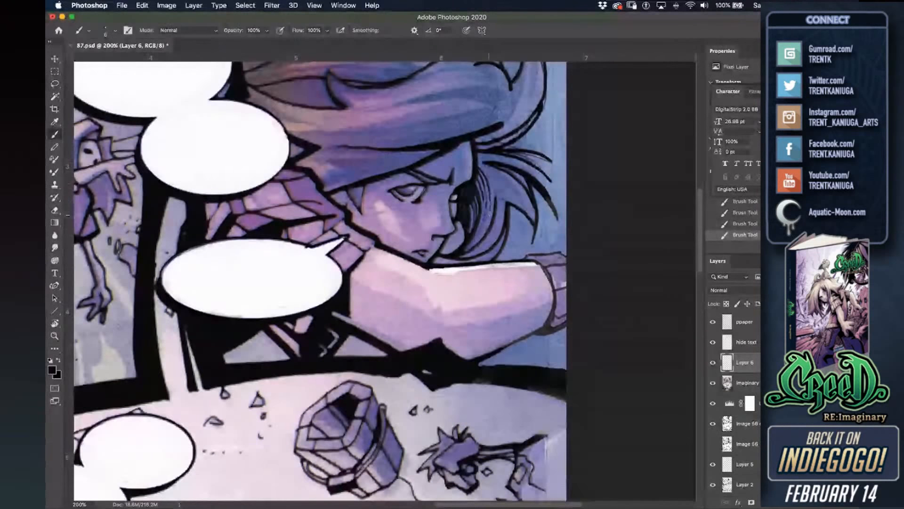
key(super+Tab)
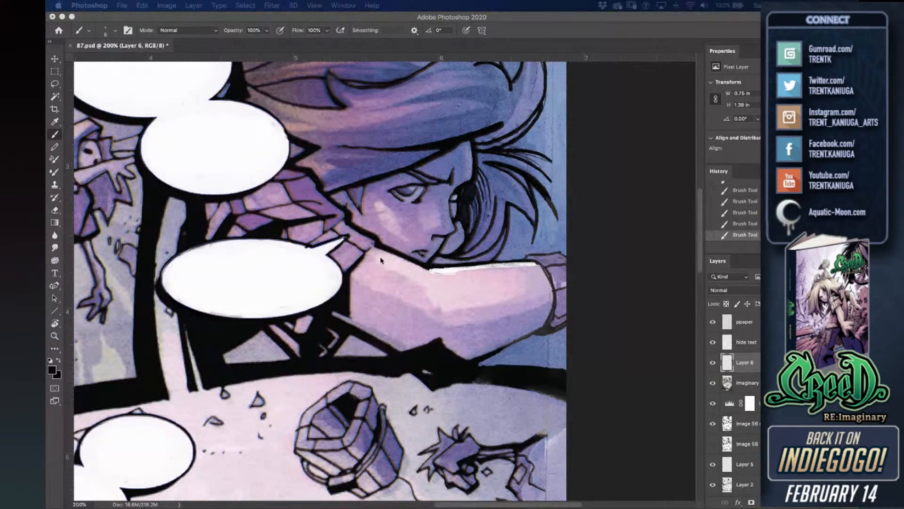
key(super+Tab)
Paint pinkish-purple rim strokes, sampled from the hair, along the lower edges of the hair above the face.
alt+click(379, 121)
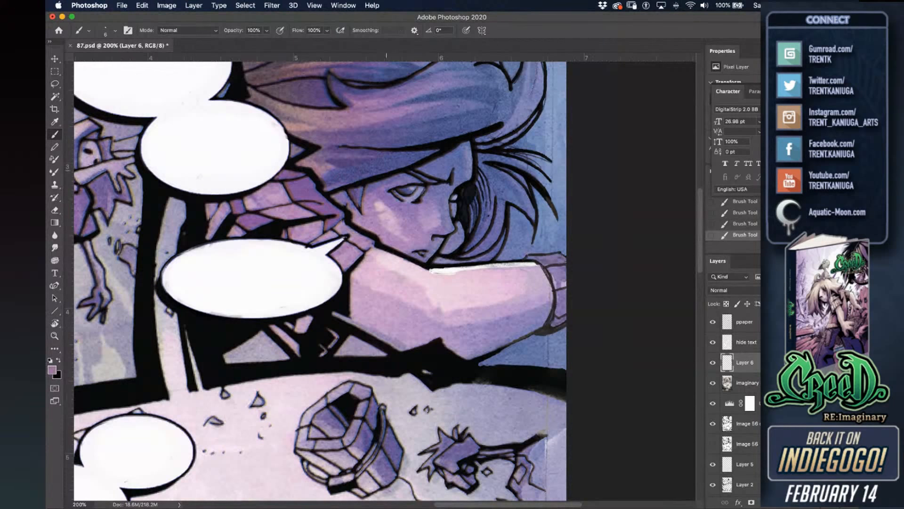
mouse_move(326, 190)
mouse_down()
mouse_move(442, 150)
mouse_move(424, 157)
mouse_up()
key(])
drag(408, 165, 431, 157)
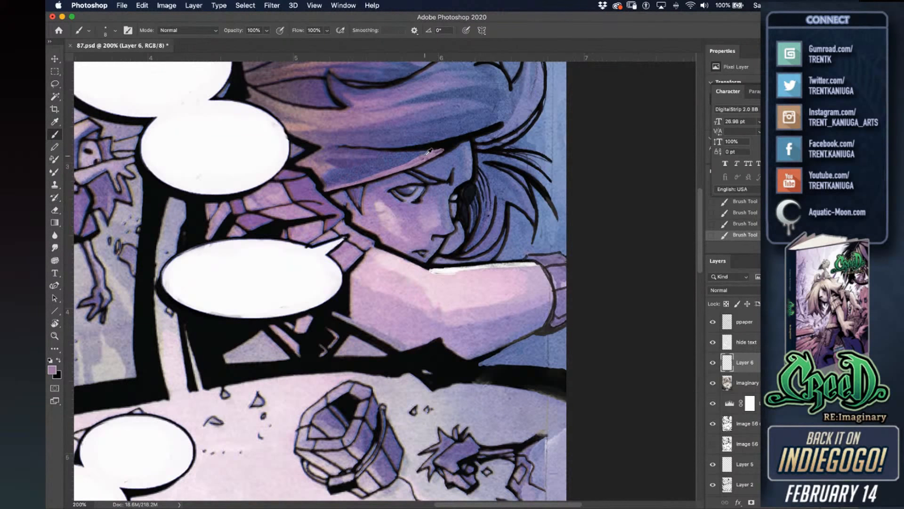
drag(384, 146, 497, 123)
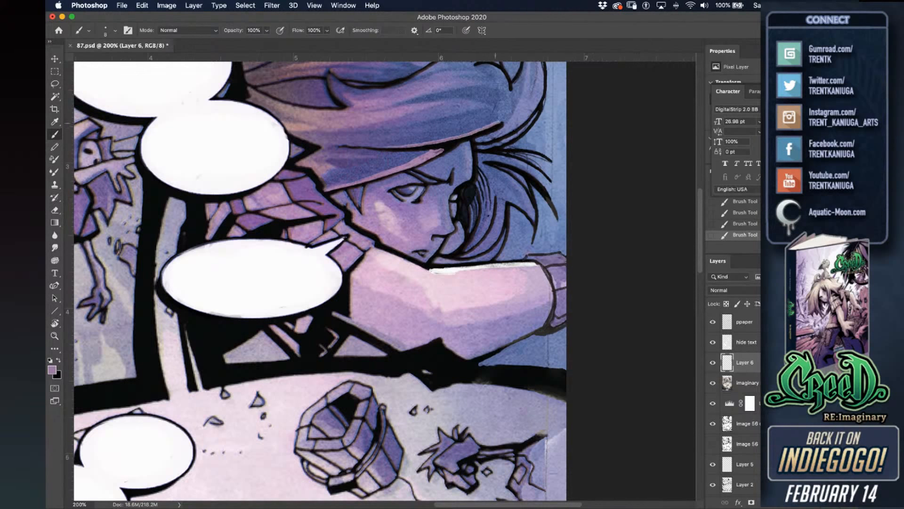
drag(405, 149, 501, 121)
Refine the hair's lower contour above the brow with sampled black and hair-coloured strokes.
alt+click(450, 146)
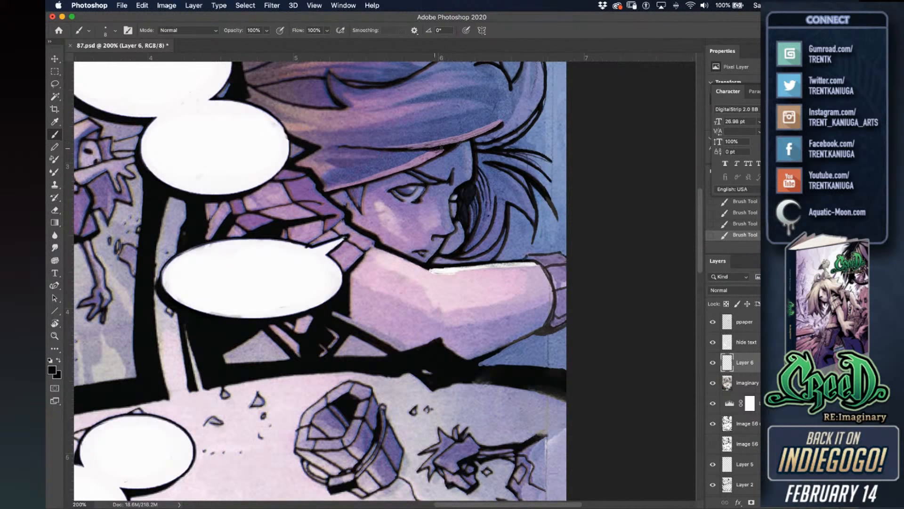
alt+click(465, 134)
drag(418, 147, 498, 124)
alt+click(455, 148)
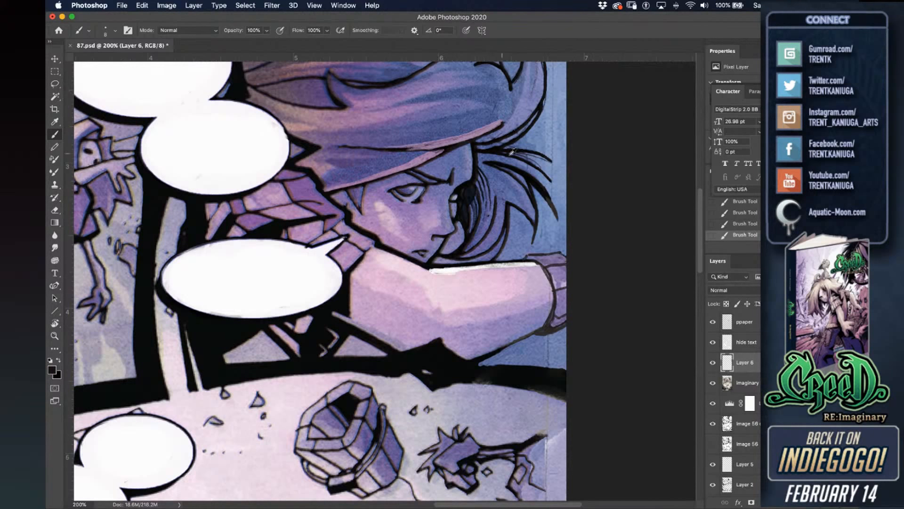
Fill out the loose hair behind the head with sampled dark blue and outline its outer curve in black.
drag(550, 150, 522, 166)
alt+click(494, 199)
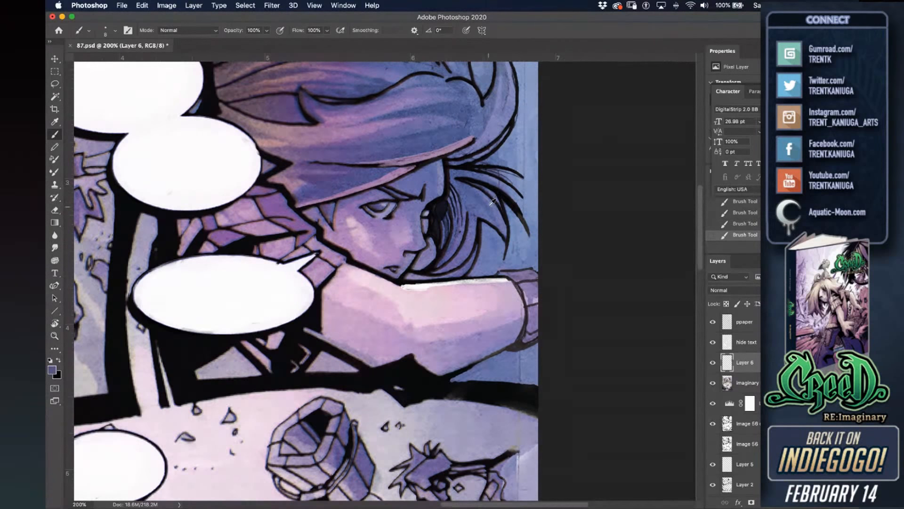
drag(504, 194, 522, 214)
drag(497, 186, 531, 240)
mouse_move(523, 208)
mouse_down()
mouse_move(532, 245)
mouse_move(536, 239)
mouse_up()
drag(518, 195, 535, 249)
mouse_move(508, 176)
mouse_down()
mouse_move(536, 228)
mouse_move(530, 183)
mouse_move(536, 217)
mouse_up()
alt+click(482, 166)
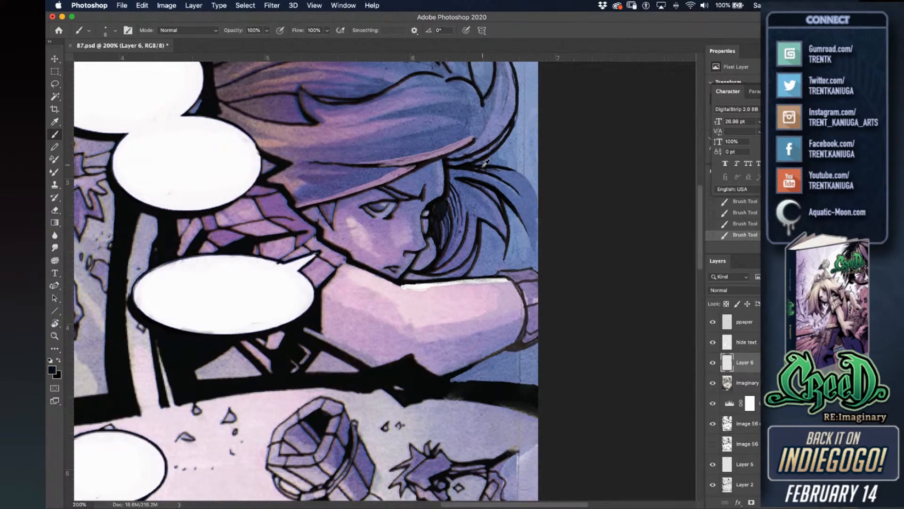
mouse_move(507, 169)
mouse_down()
mouse_move(533, 184)
mouse_move(539, 206)
mouse_up()
Cover the vertical seam in the background below the wrist with sampled blue.
scroll(407, 255, left, 3)
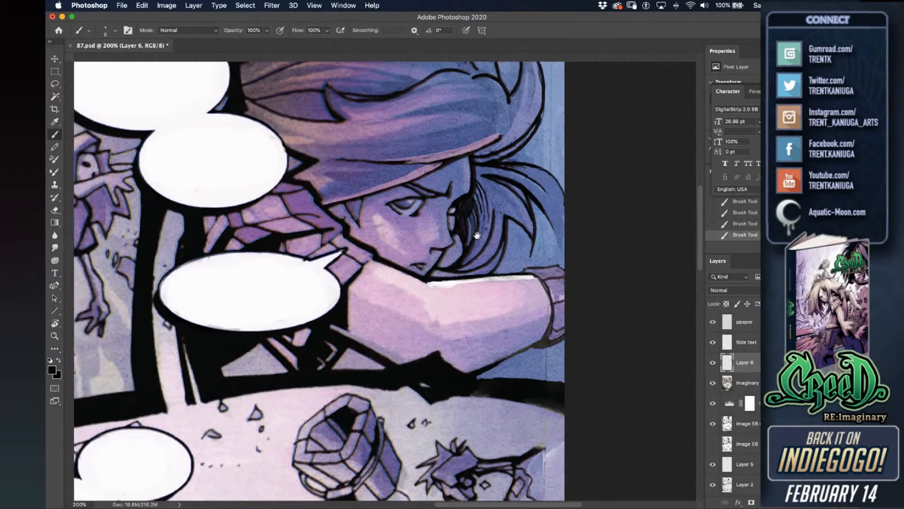
alt+click(596, 230)
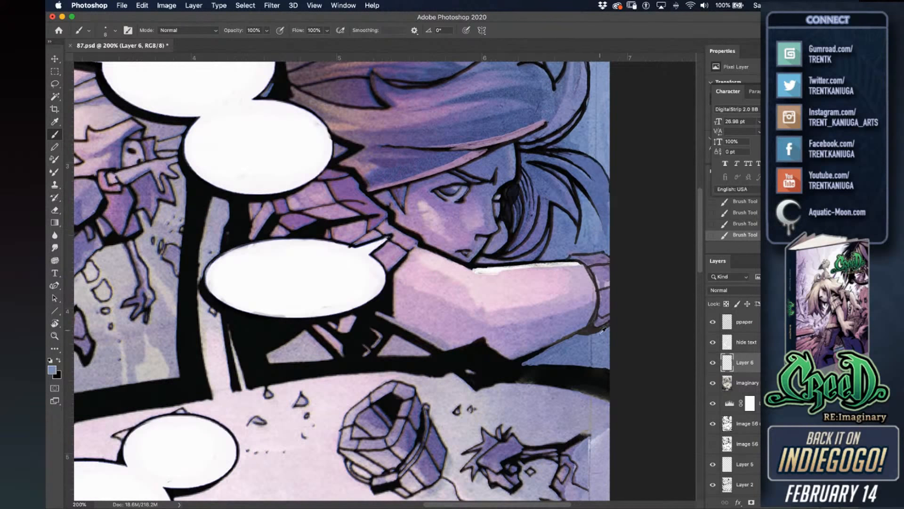
drag(591, 347, 591, 353)
key(super+Tab)
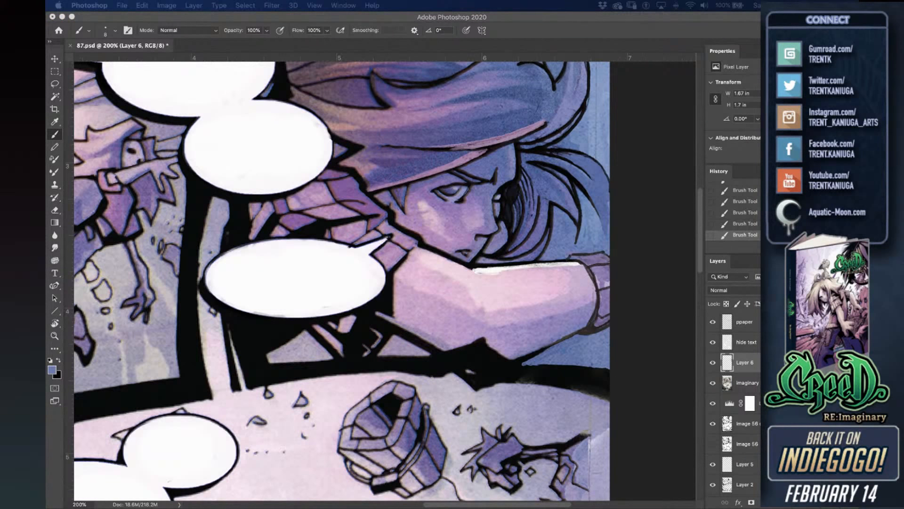
key(XF86AudioRaiseVolume)
key(super+Tab)
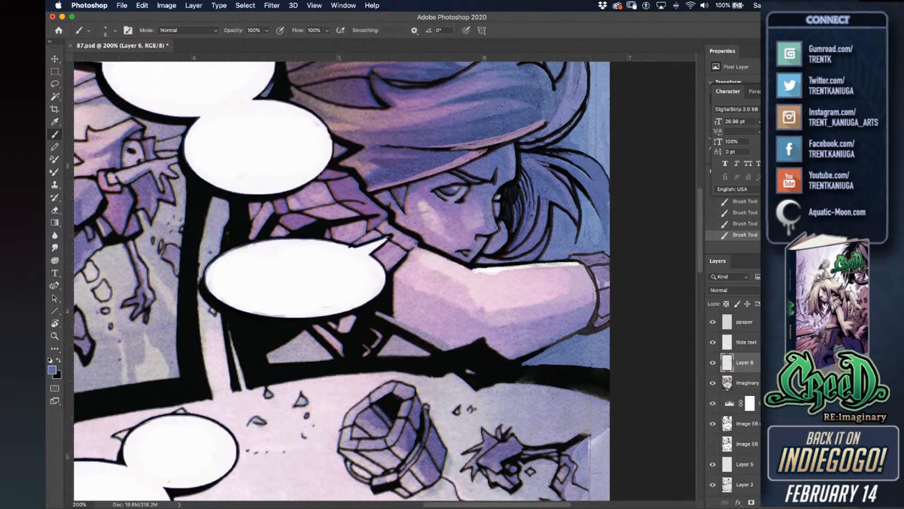
key(super+Tab)
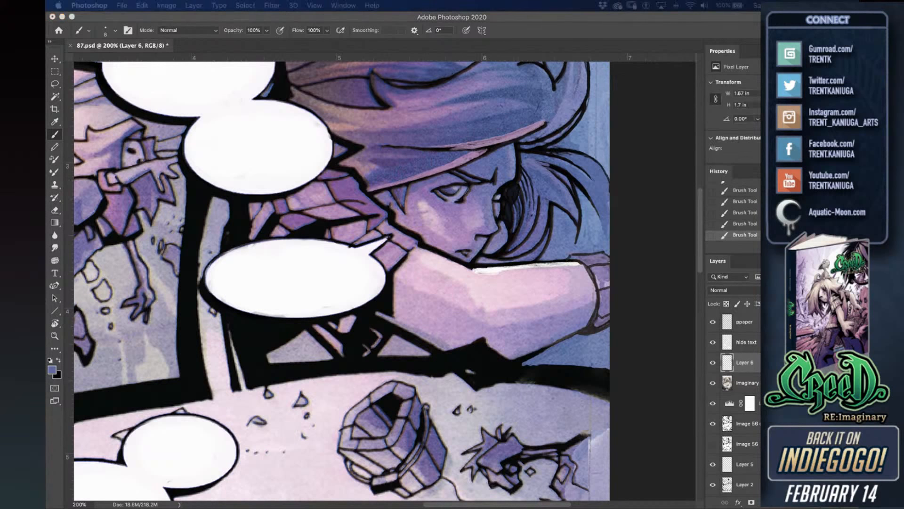
click(484, 198)
Paint over the background seam above and below the loose hair with sampled blues, using a 30 px brush.
alt+click(603, 156)
drag(601, 157, 598, 146)
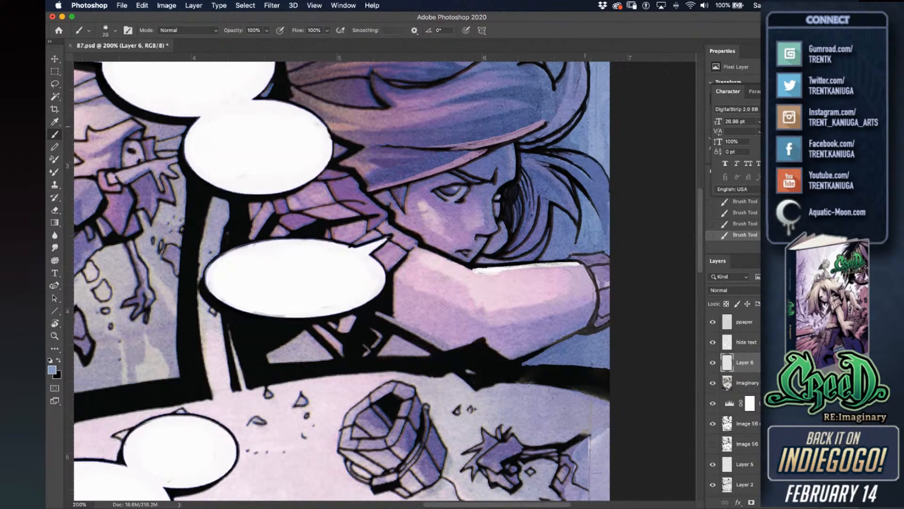
drag(592, 137, 596, 118)
alt+click(598, 220)
drag(588, 229, 588, 245)
Clean up the hair's outer curve and the adjoining background with thin strokes of sampled light blue.
key(bracketleft)
key(bracketleft)
key(bracketleft)
alt+click(569, 140)
mouse_move(544, 148)
mouse_down()
mouse_move(534, 146)
mouse_move(564, 137)
mouse_move(541, 146)
mouse_move(583, 110)
mouse_up()
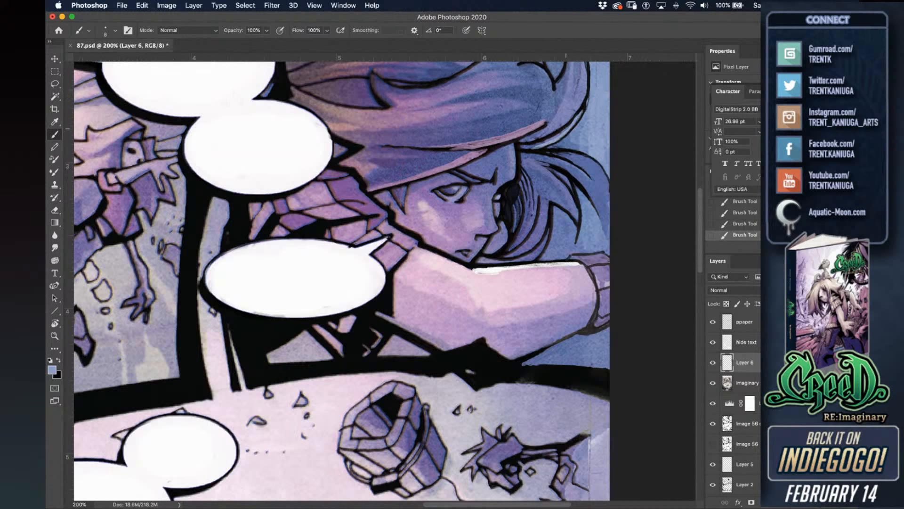
key(super+z)
mouse_move(529, 140)
mouse_down()
mouse_move(572, 118)
mouse_move(584, 83)
mouse_up()
drag(589, 64, 562, 145)
drag(559, 116, 563, 152)
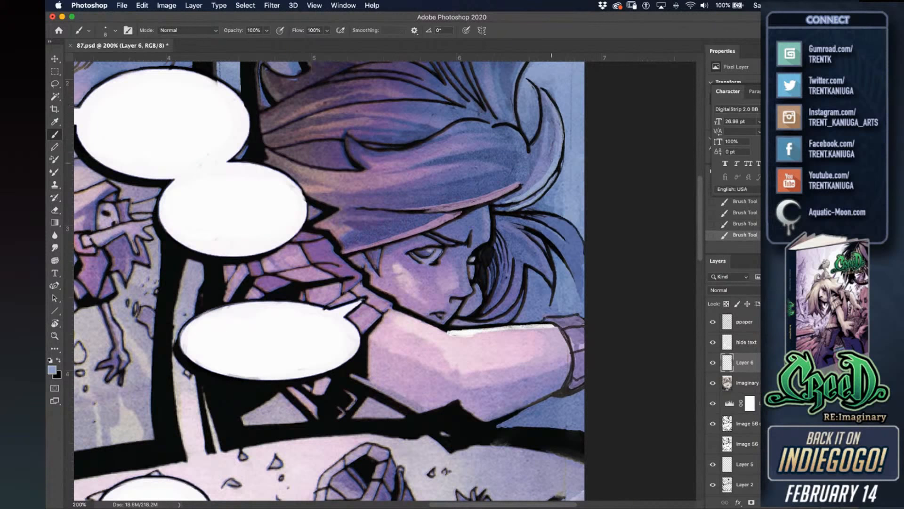
drag(571, 90, 571, 126)
Paint light blue highlight streaks along the lower edge of the hair above the face.
mouse_move(461, 204)
mouse_down()
mouse_move(521, 182)
mouse_move(514, 187)
mouse_up()
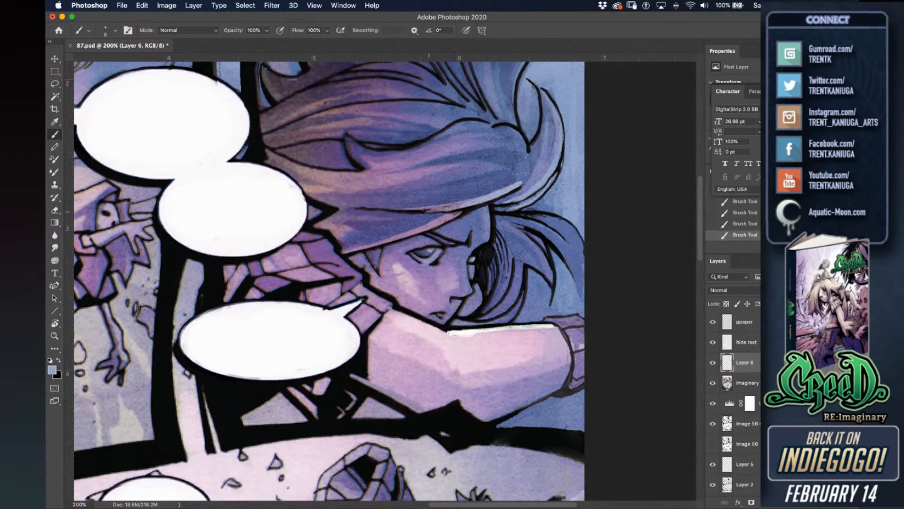
drag(386, 208, 463, 204)
drag(476, 191, 513, 179)
mouse_move(449, 196)
mouse_down()
mouse_move(525, 176)
mouse_move(519, 180)
mouse_up()
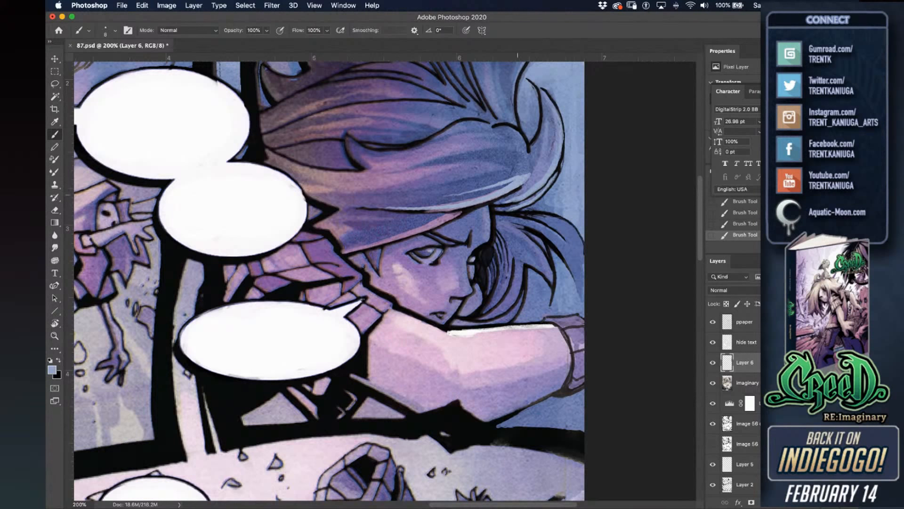
Touch up the light blue highlight near the rounded end of the swept hair with sampled blues.
alt+click(529, 184)
mouse_move(521, 189)
mouse_down()
mouse_move(508, 197)
mouse_move(521, 189)
mouse_up()
alt+click(526, 163)
alt+click(493, 200)
Paint a thin light blue rim light down the edge of the forehead, brow and nose.
alt+click(513, 185)
drag(489, 205, 493, 236)
drag(486, 242, 478, 247)
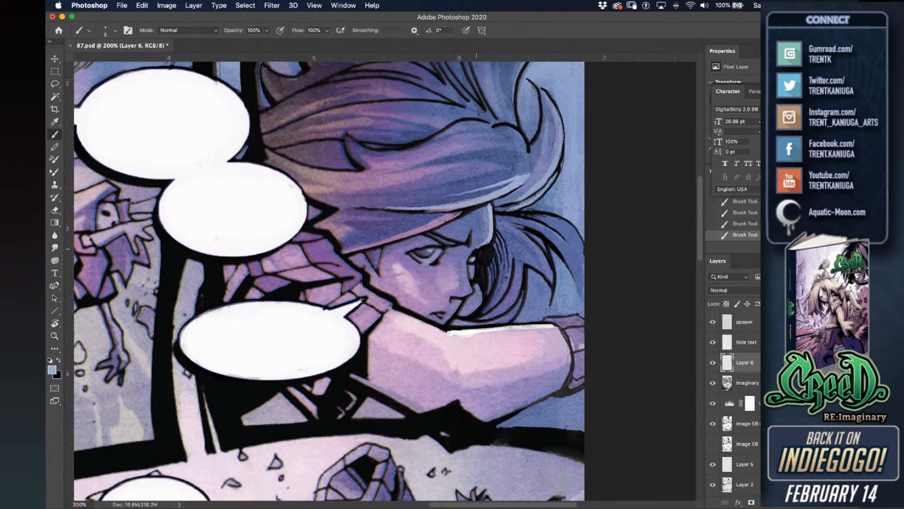
mouse_move(473, 251)
mouse_down()
mouse_move(468, 282)
mouse_move(464, 273)
mouse_up()
key(super+z)
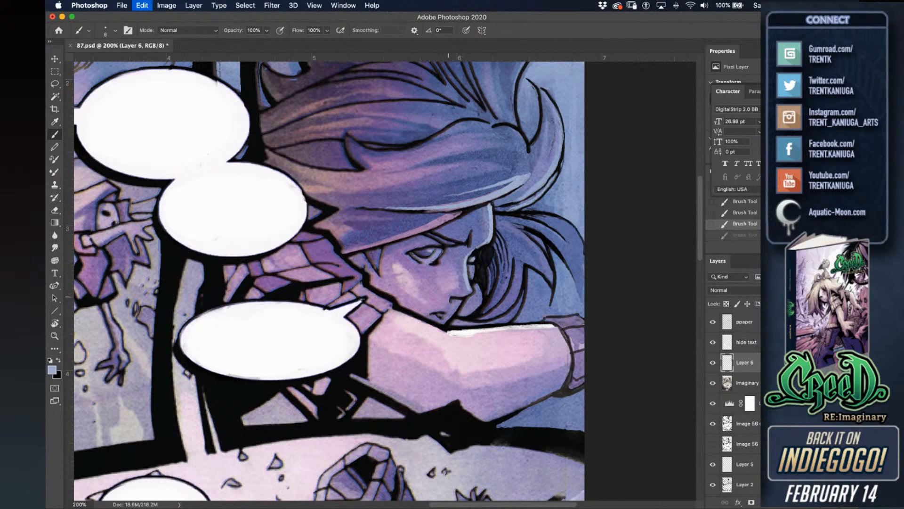
drag(470, 290, 463, 295)
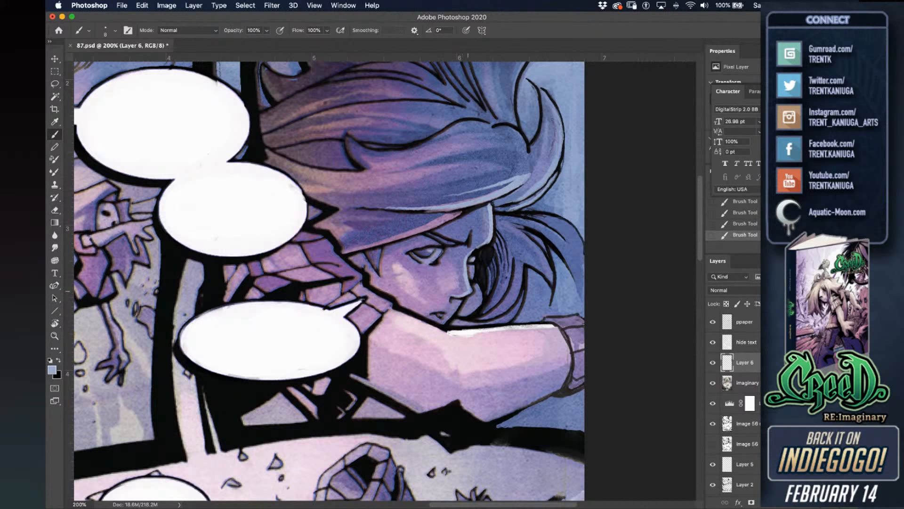
Add blue and black strands to the loose hair behind the face with sampled colours, and save the file.
alt+click(521, 256)
alt+click(523, 252)
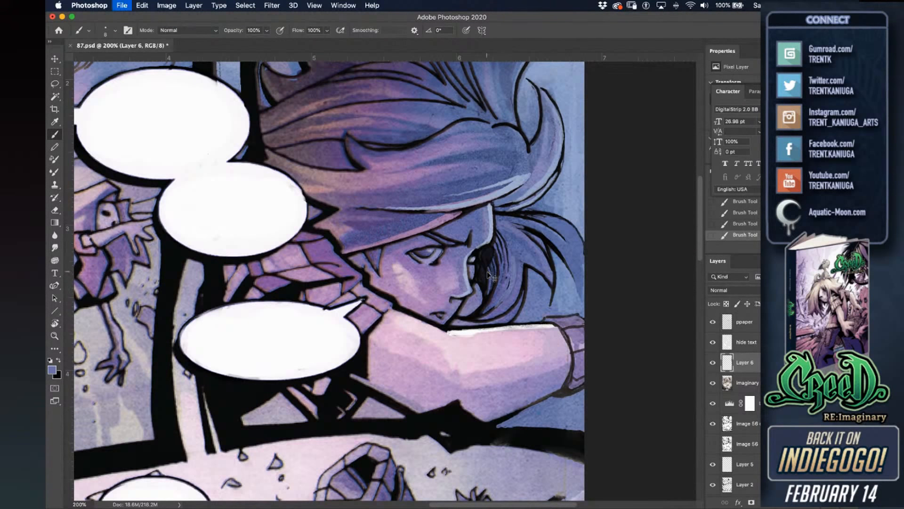
key(super+s)
alt+click(498, 246)
mouse_move(496, 227)
mouse_down()
mouse_move(513, 254)
mouse_move(498, 230)
mouse_move(525, 246)
mouse_up()
alt+click(513, 258)
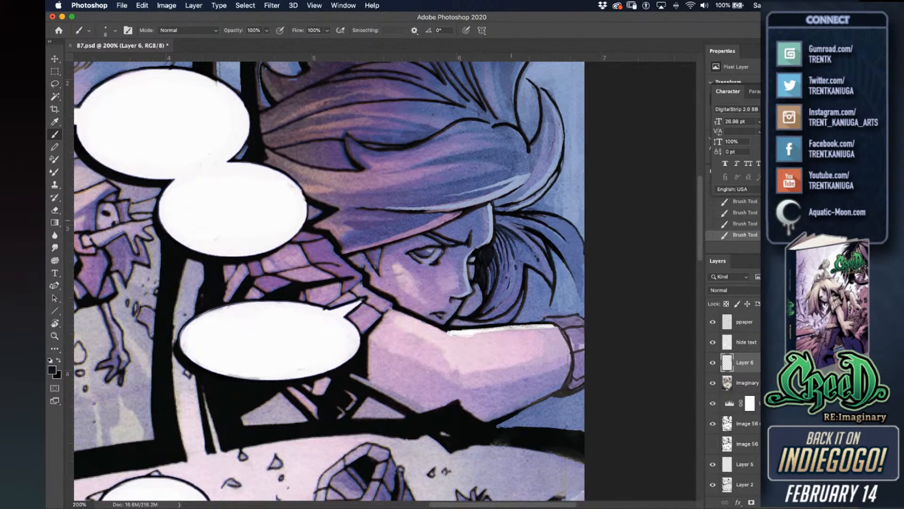
drag(496, 218, 520, 225)
Darken and define the visible eye's iris and lower lid with small strokes of sampled colour.
alt+click(472, 285)
drag(430, 261, 440, 249)
alt+click(441, 249)
mouse_move(423, 253)
mouse_down()
mouse_move(428, 244)
mouse_move(426, 252)
mouse_up()
Brighten the cheek below the eye with sampled light purple skin tones.
alt+click(426, 288)
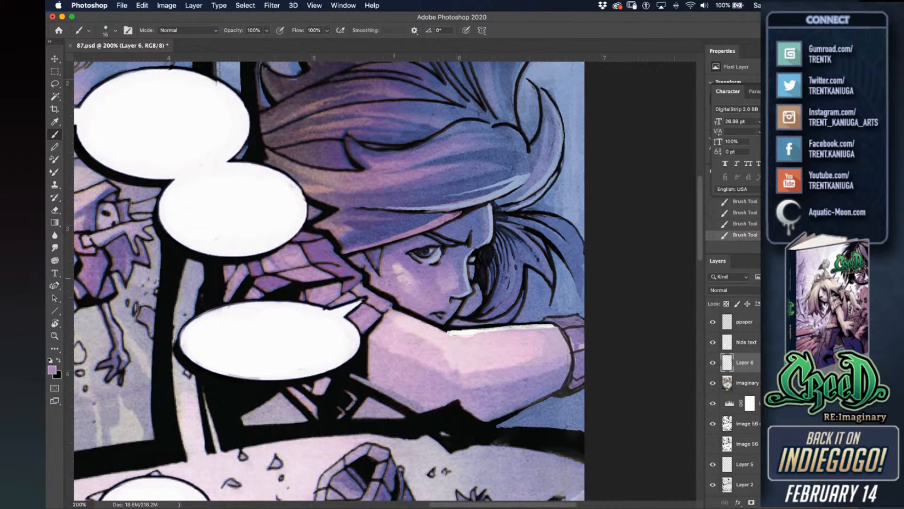
alt+click(402, 273)
drag(401, 274, 400, 276)
alt+click(390, 261)
Paint light blue highlights along the swept hair's lower edge and rounded end, refine its dark contour above the face, and save.
alt+click(518, 180)
key(super+z)
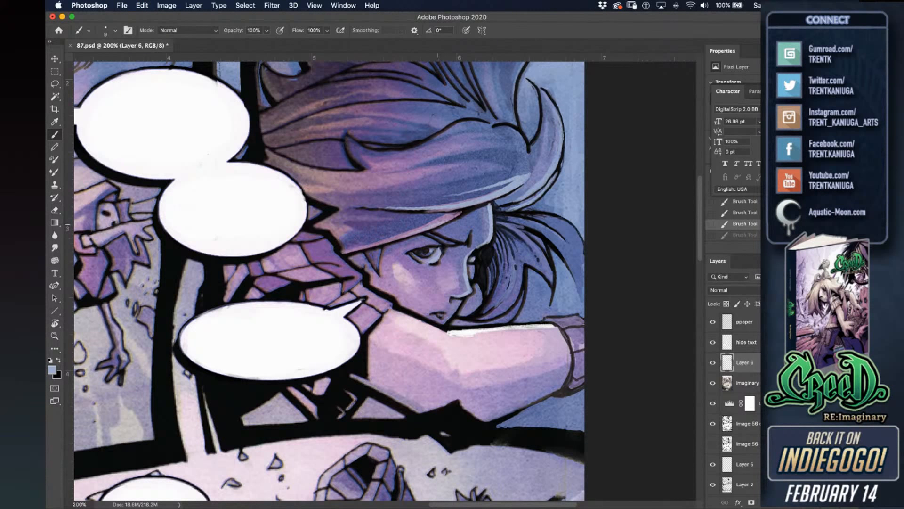
key(super+shift+z)
drag(387, 241, 474, 207)
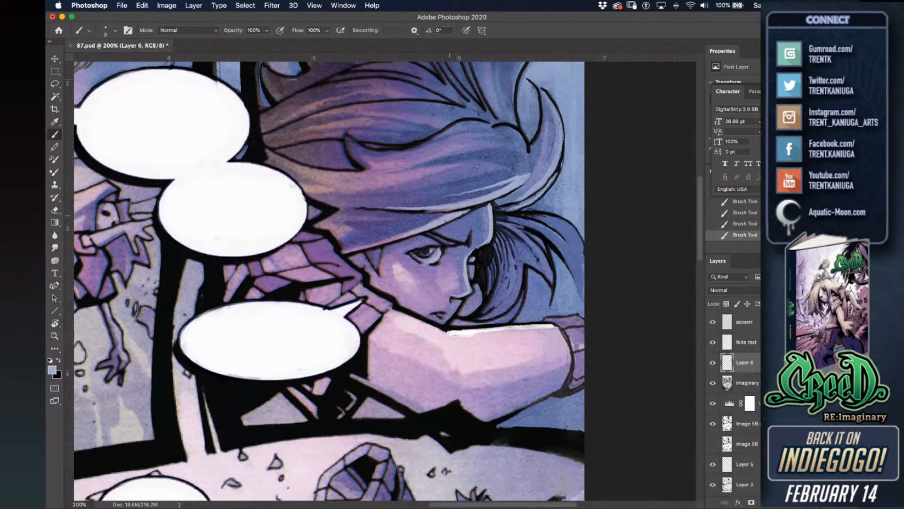
alt+click(475, 207)
drag(416, 210, 471, 208)
key(ctrl+s)
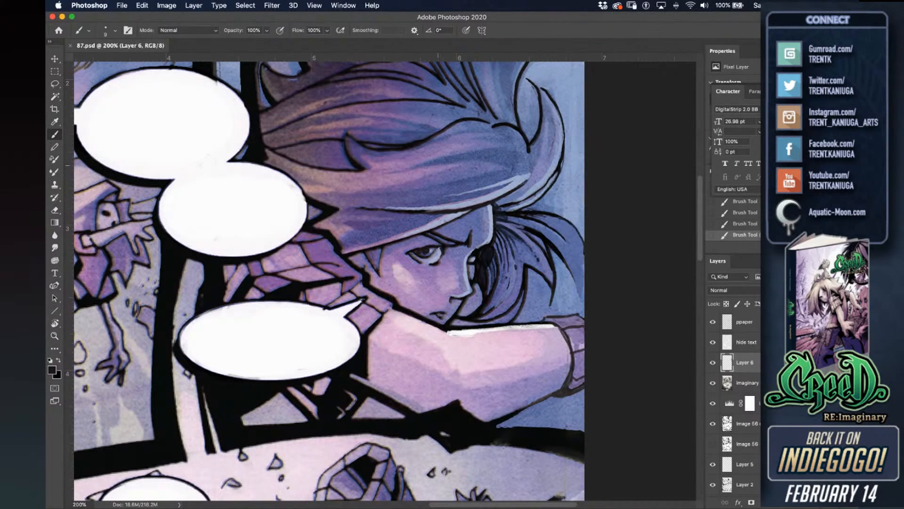
alt+click(520, 178)
mouse_move(526, 171)
mouse_down()
mouse_move(506, 181)
mouse_move(529, 166)
mouse_move(518, 139)
mouse_move(524, 146)
mouse_up()
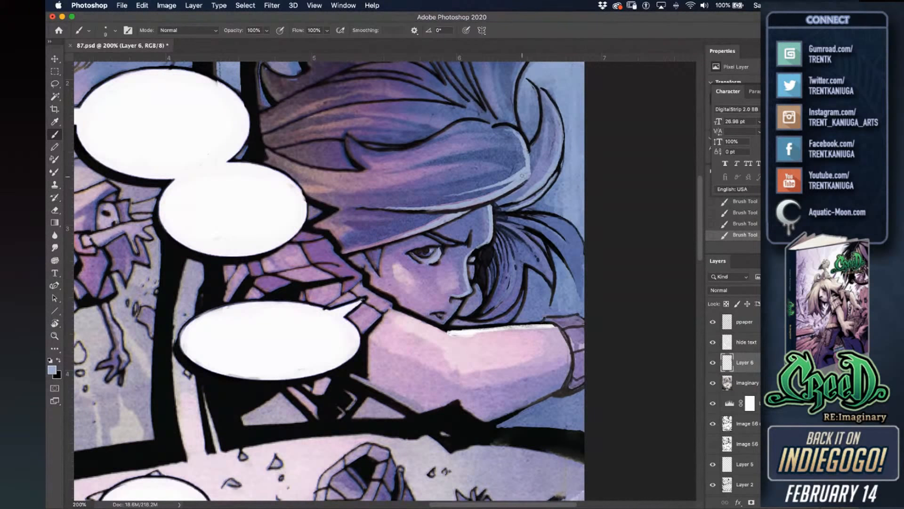
Examine the whole page and the upper panels up close for areas that still need touching up.
key(super+minus)
key(super+minus)
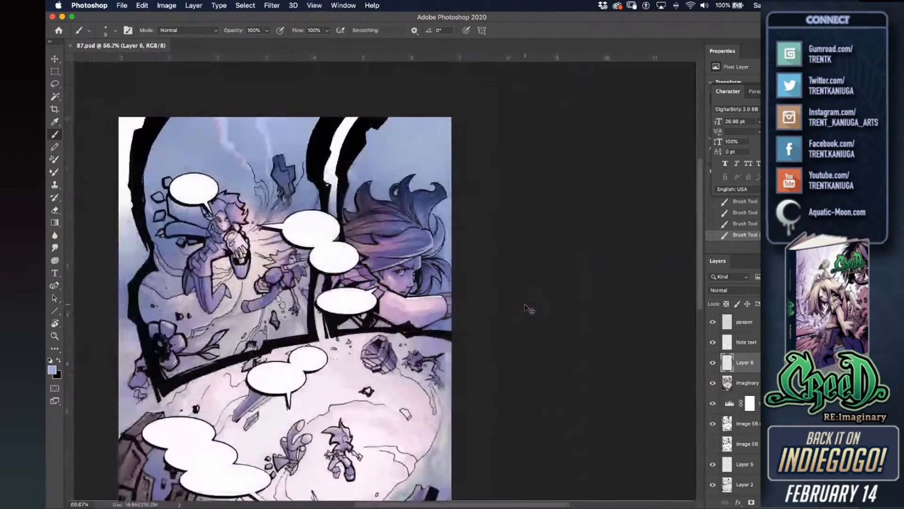
drag(415, 358, 464, 277)
drag(504, 364, 518, 298)
key(super+z)
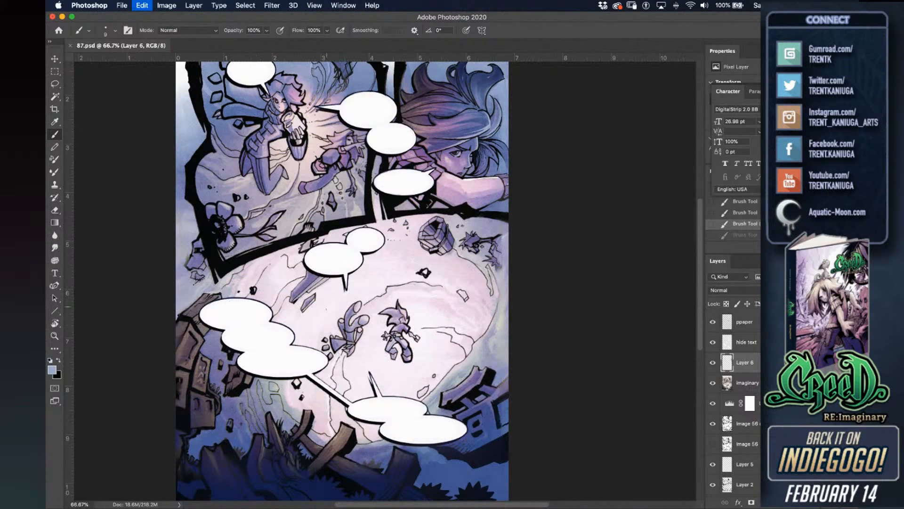
drag(381, 164, 403, 249)
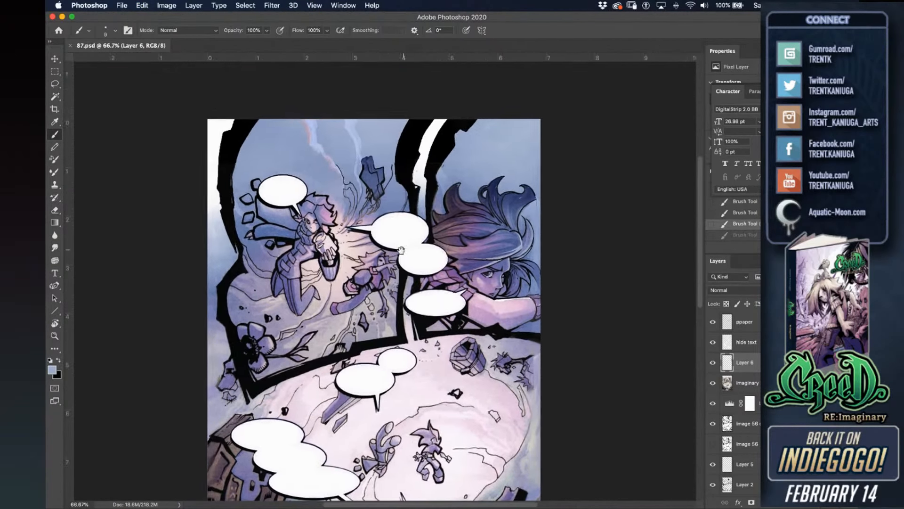
key(super+equal)
key(super+equal)
drag(266, 78, 447, 298)
drag(486, 231, 438, 265)
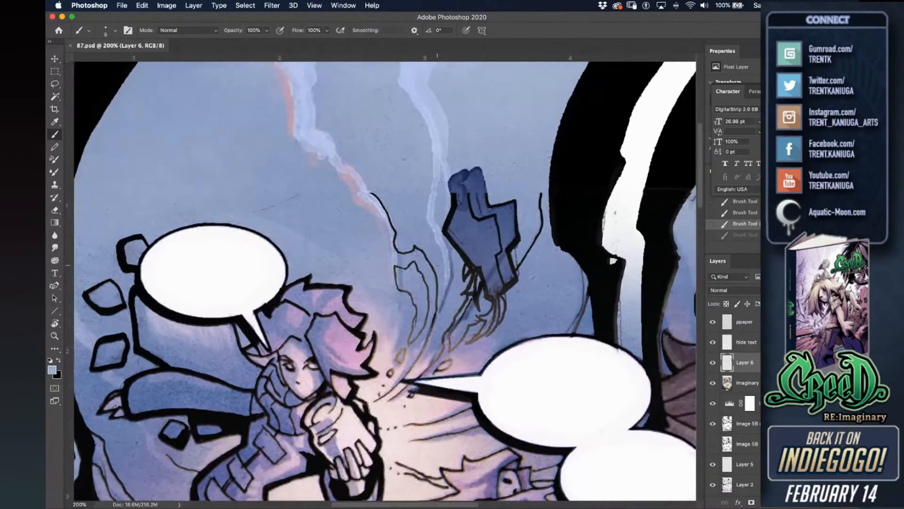
key(super+minus)
key(super+minus)
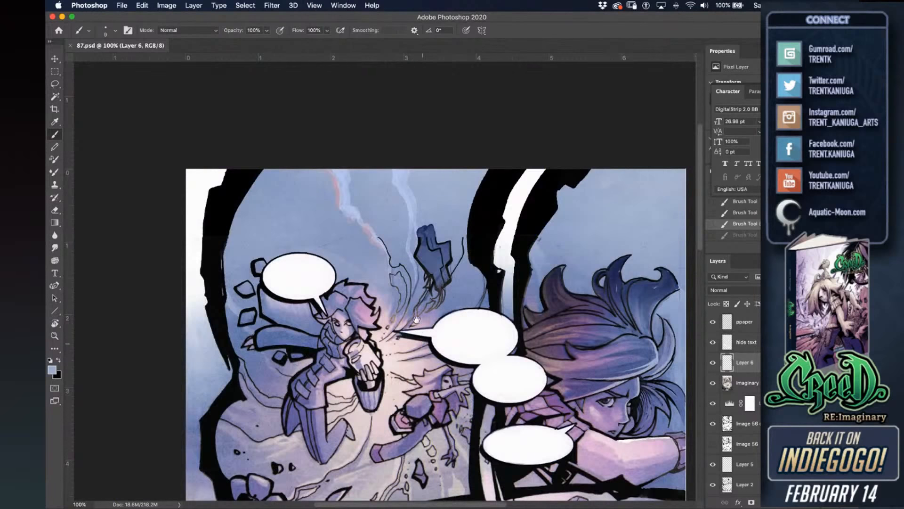
key(super+equal)
drag(407, 329, 404, 309)
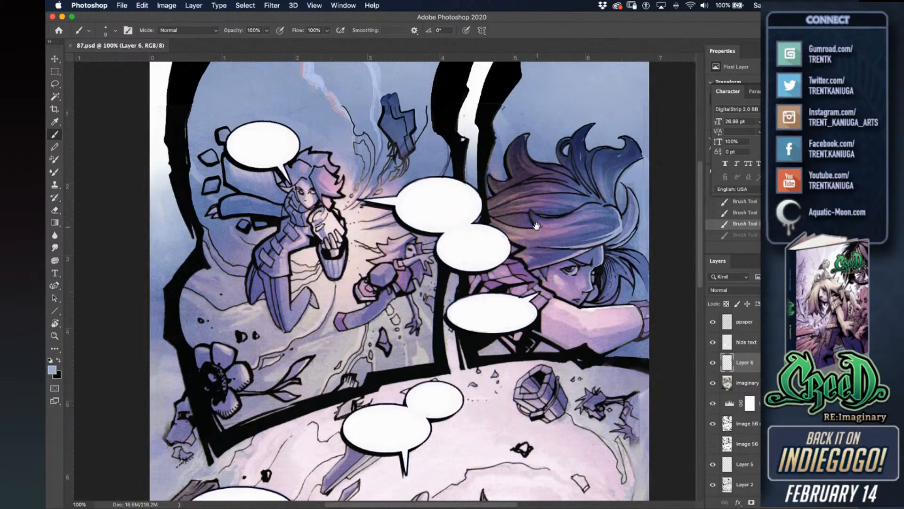
drag(498, 383, 496, 339)
drag(479, 269, 491, 284)
key(super+equal)
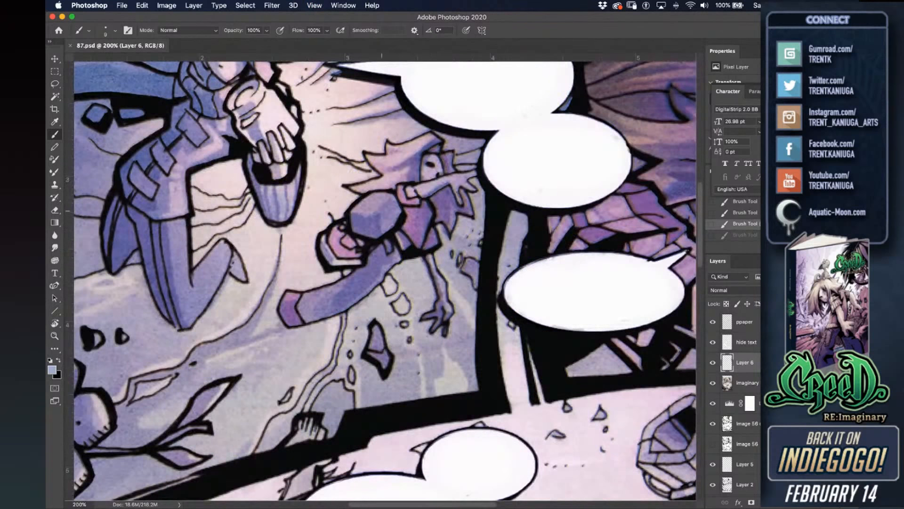
drag(407, 163, 315, 276)
drag(575, 87, 482, 145)
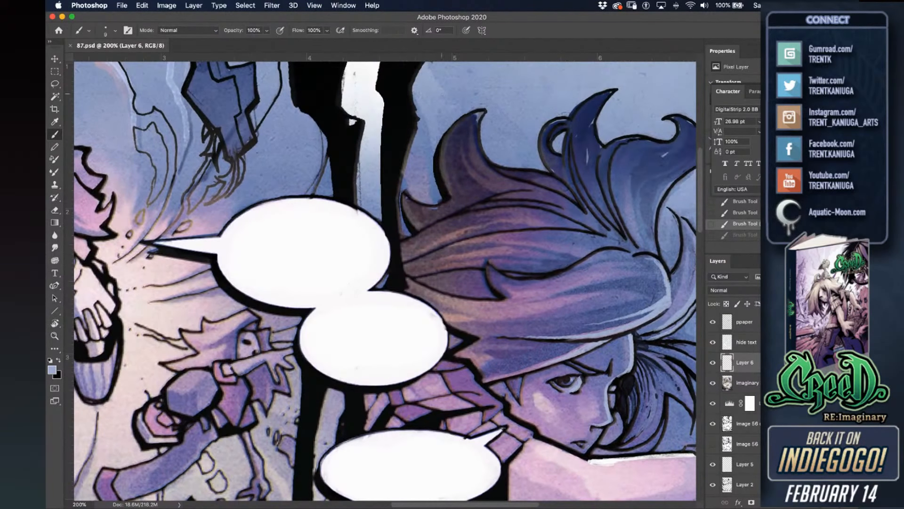
Clean up the black panel border beside the right-hand panel's hair with sampled black.
alt+click(410, 132)
drag(412, 138, 397, 193)
drag(402, 156, 397, 222)
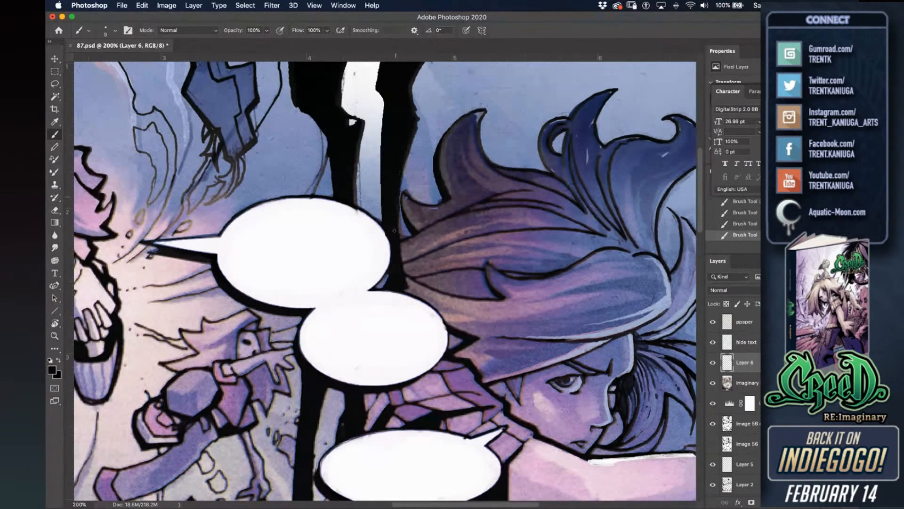
Paint blue strands and shading inside the pointed upright lock at the top of the hair.
drag(473, 147, 459, 192)
drag(340, 170, 336, 167)
scroll(451, 133, right, 5)
alt+click(484, 174)
alt+click(481, 243)
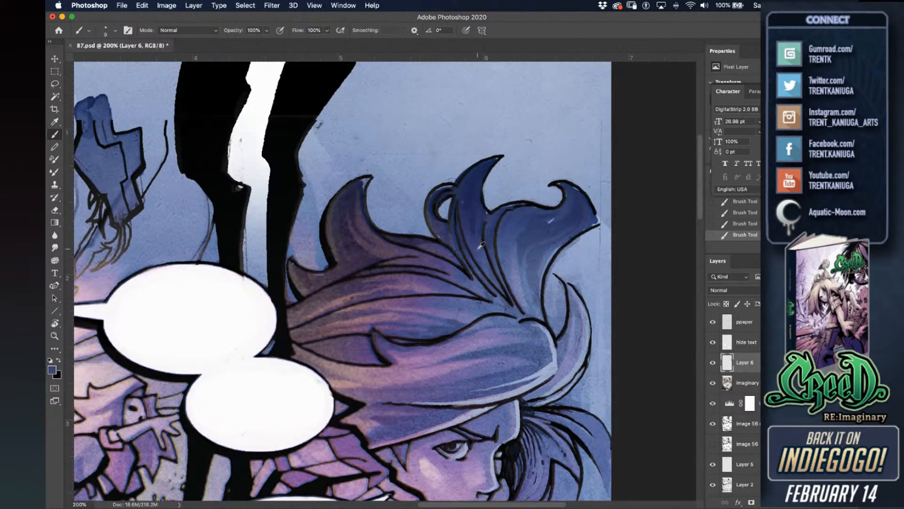
mouse_move(476, 195)
mouse_down()
mouse_move(498, 159)
mouse_move(476, 186)
mouse_move(476, 221)
mouse_up()
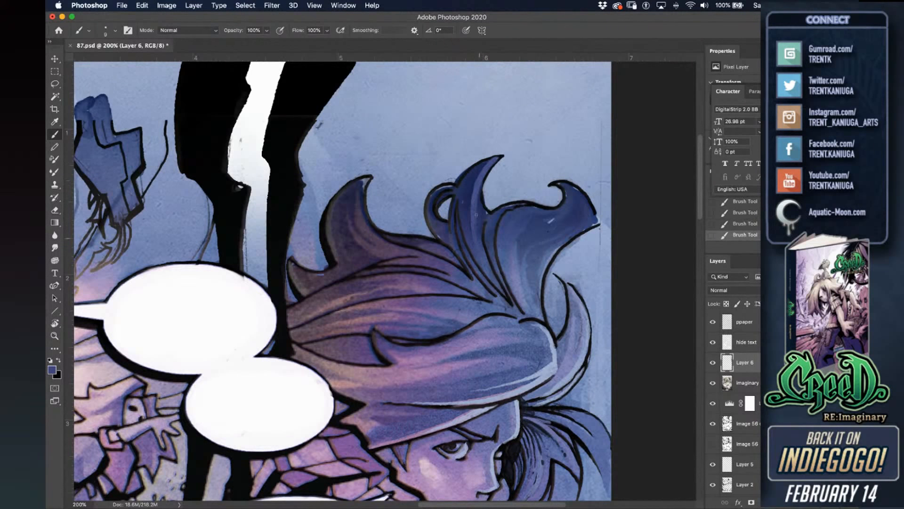
alt+click(470, 191)
drag(460, 185, 464, 179)
Paint lighter blue strands through the base of the upright lock down to where the locks meet.
alt+click(440, 230)
mouse_move(462, 260)
mouse_down()
mouse_move(472, 277)
mouse_move(455, 254)
mouse_move(498, 297)
mouse_up()
alt+click(481, 282)
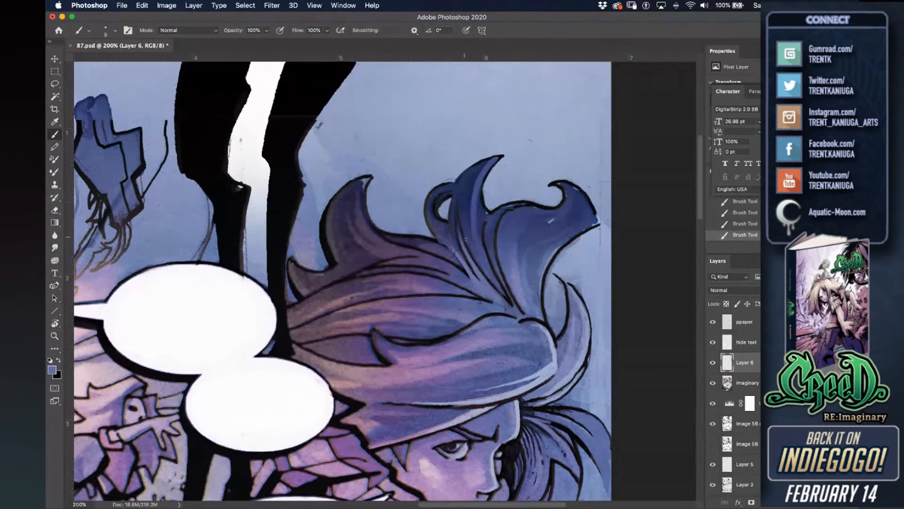
drag(466, 239, 506, 302)
drag(480, 271, 514, 309)
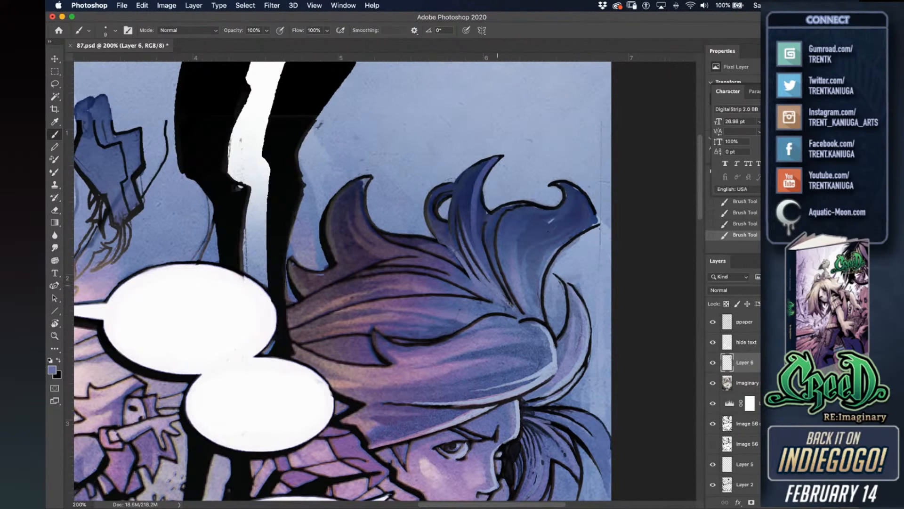
drag(486, 258, 504, 292)
Add light blue strands to the wide curled lock, cover its stray light marks with sampled dark blue, and save.
drag(549, 239, 523, 262)
drag(534, 313, 538, 320)
mouse_move(547, 247)
mouse_down()
mouse_move(532, 285)
mouse_move(544, 320)
mouse_up()
drag(541, 271, 546, 322)
alt+click(571, 229)
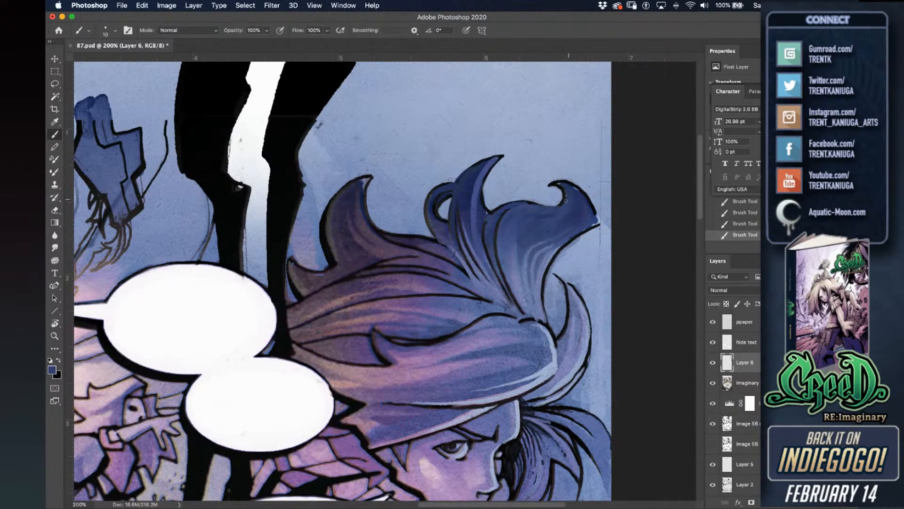
key(super+s)
Paint long lighter blue streaks from the upright lock's tip down to its base, and save the file.
drag(476, 192, 481, 254)
alt+click(498, 290)
mouse_move(477, 192)
mouse_down()
mouse_move(475, 227)
mouse_move(507, 298)
mouse_up()
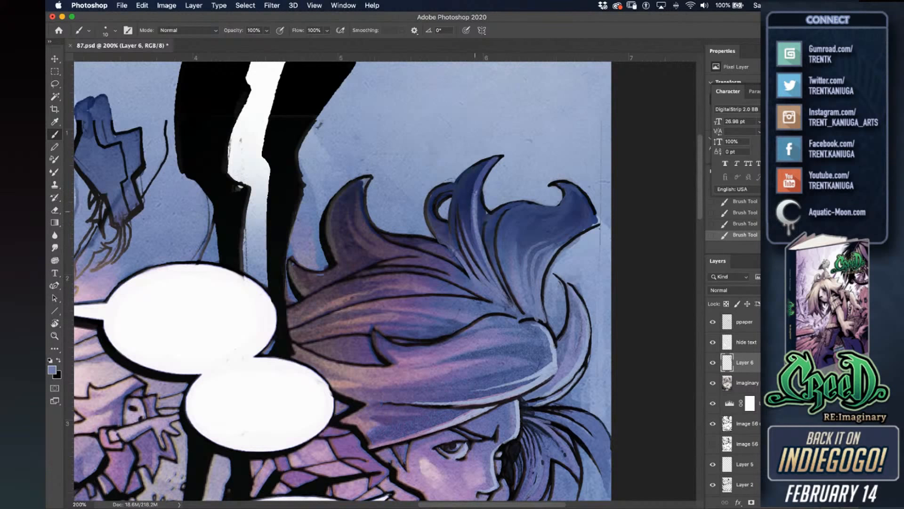
alt+click(363, 182)
key(super+s)
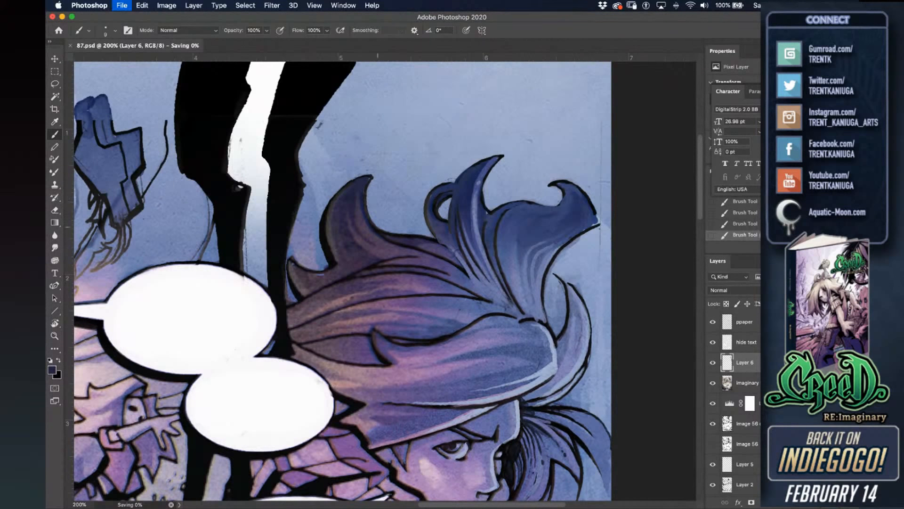
Paint dark purple strands at the base of the purple lock and along the hair beside it, and save.
alt+click(367, 257)
drag(367, 257, 369, 249)
alt+click(367, 257)
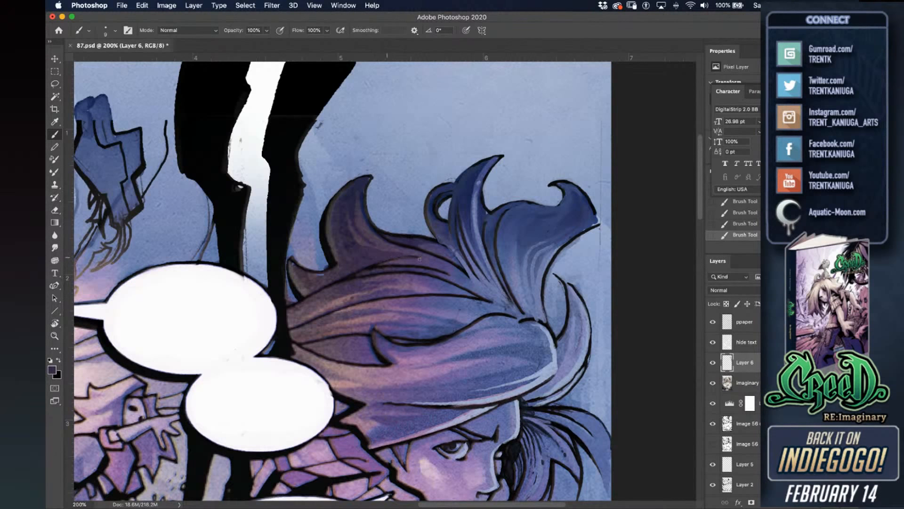
alt+click(427, 247)
drag(390, 240, 431, 251)
key(super+s)
Paint blue highlight strands across the upper hair between the purple lock and the swept hair with sampled blues.
drag(459, 269, 468, 240)
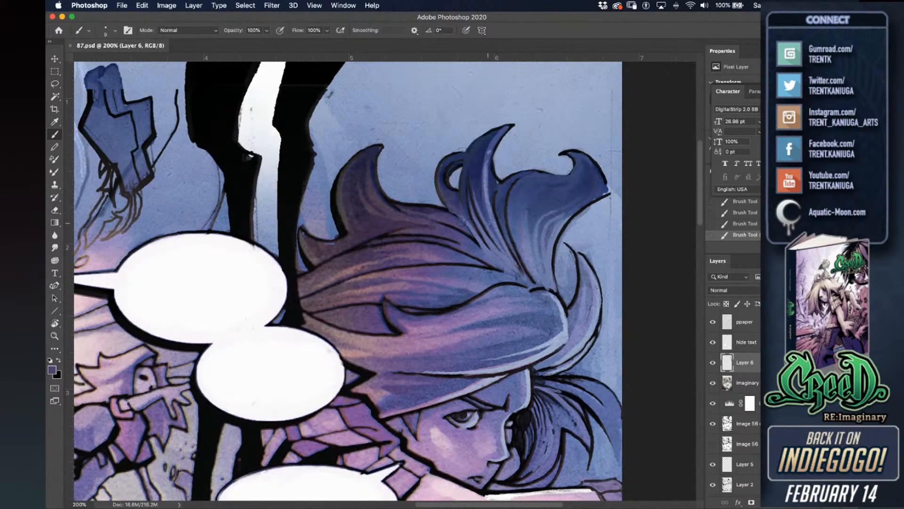
drag(439, 244, 486, 225)
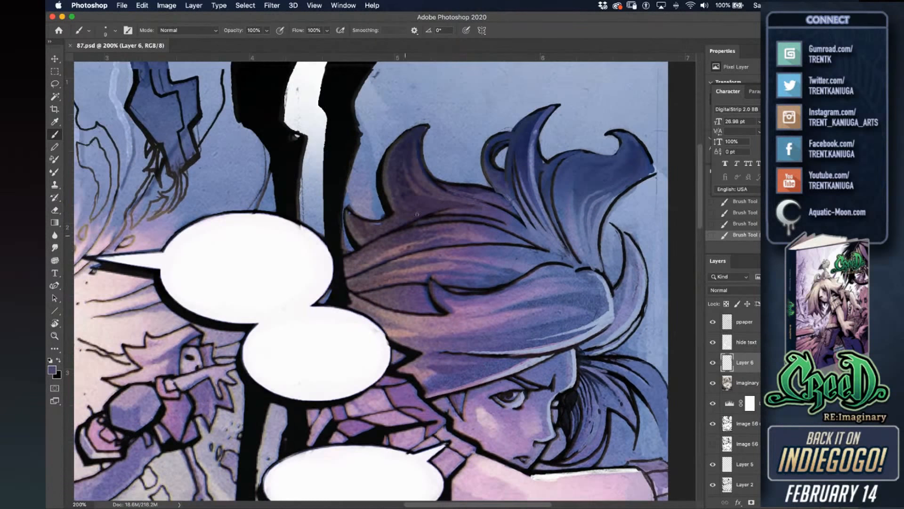
drag(492, 250, 545, 250)
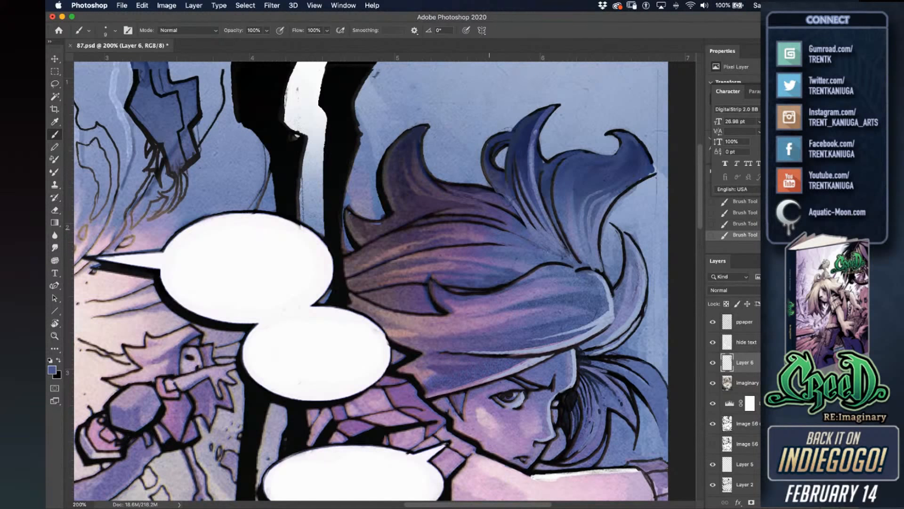
alt+click(542, 233)
drag(460, 227, 516, 235)
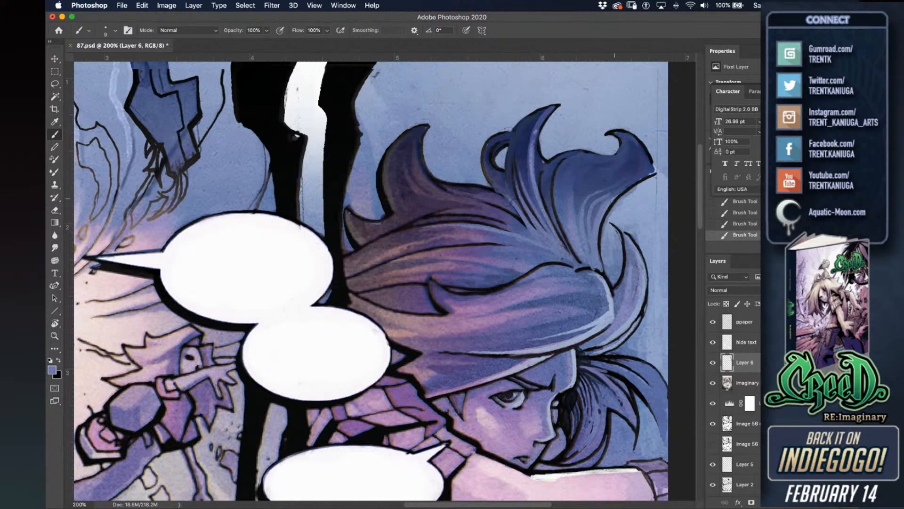
Reshape the outer tip of the wide curled lock and add a light blue rim along its edge.
drag(616, 194, 656, 170)
alt+click(666, 182)
alt+click(647, 172)
mouse_move(651, 170)
mouse_down()
mouse_move(631, 139)
mouse_move(652, 168)
mouse_up()
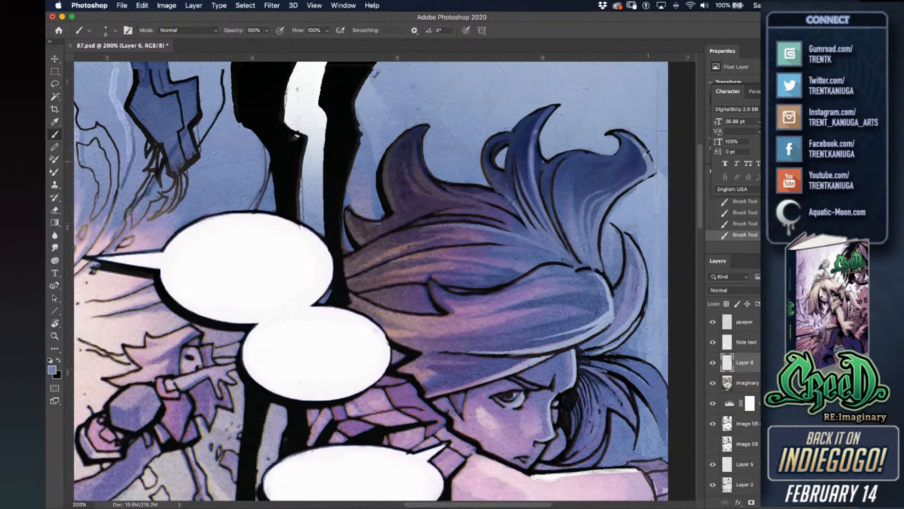
alt+click(632, 190)
alt+click(638, 186)
Cover the vertical background seam beside and above the curled lock with sampled light blue, using 25 and 35 px brushes.
alt+click(659, 143)
alt+click(652, 185)
drag(658, 173, 652, 125)
drag(668, 174, 656, 109)
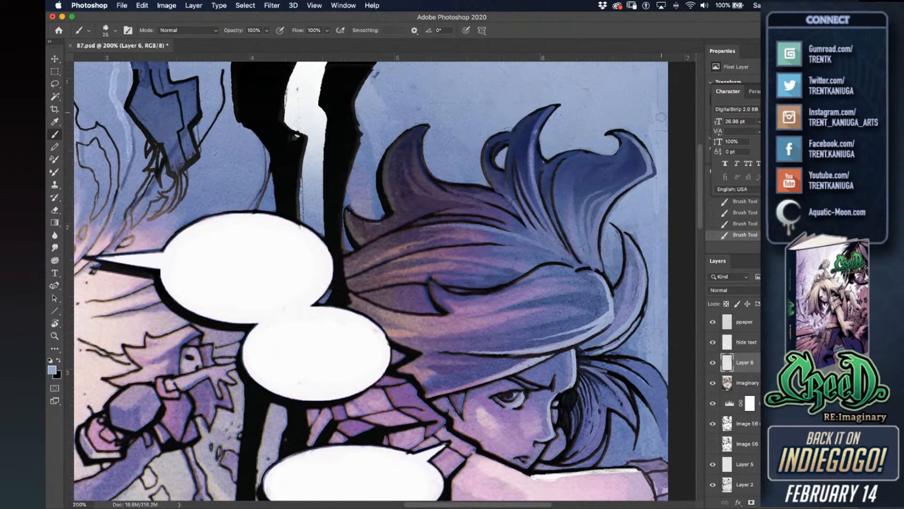
right_click(643, 115)
alt+click(630, 112)
drag(663, 111, 631, 222)
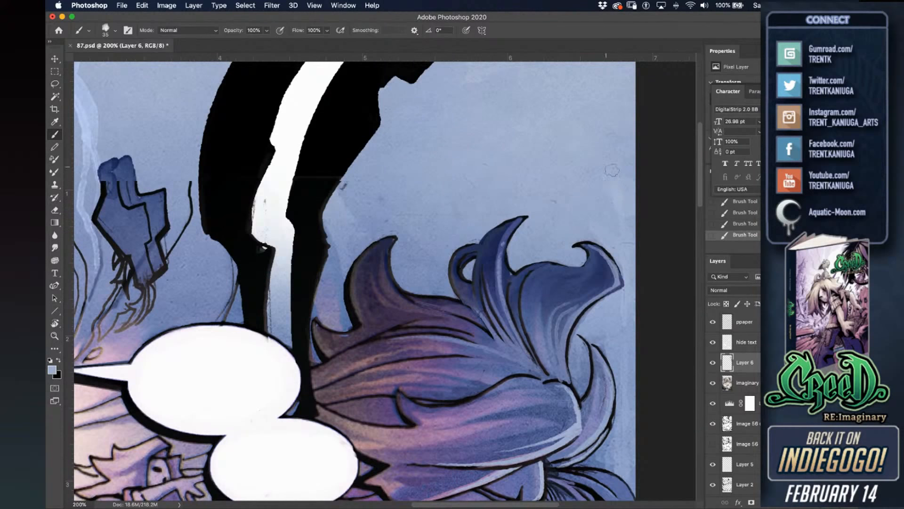
Paint sampled blue highlights on the small purple lock beside the black panel border with a 10 px brush.
key(bracketleft)
key(bracketleft)
key(bracketleft)
alt+click(341, 271)
drag(315, 323, 351, 336)
mouse_move(351, 334)
mouse_down()
mouse_move(389, 320)
mouse_move(347, 337)
mouse_up()
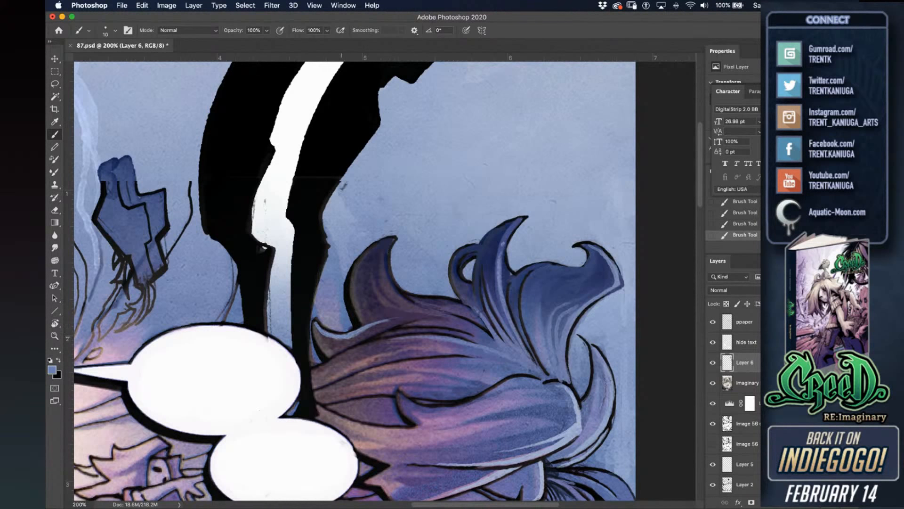
Paint a sampled blue rim along the inner edge and base strands of the upper purple curled lock, and save the file.
alt+click(357, 301)
key(super+s)
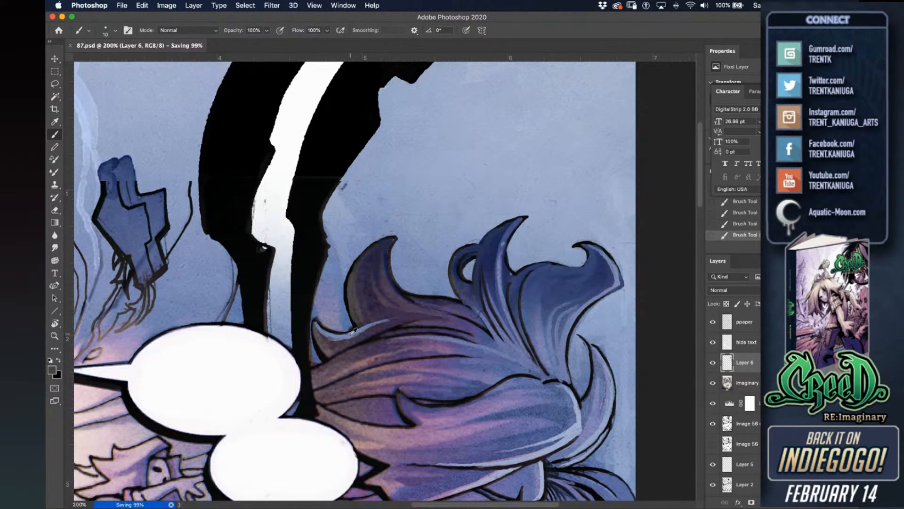
alt+click(351, 334)
mouse_move(394, 237)
mouse_down()
mouse_move(388, 276)
mouse_move(405, 298)
mouse_up()
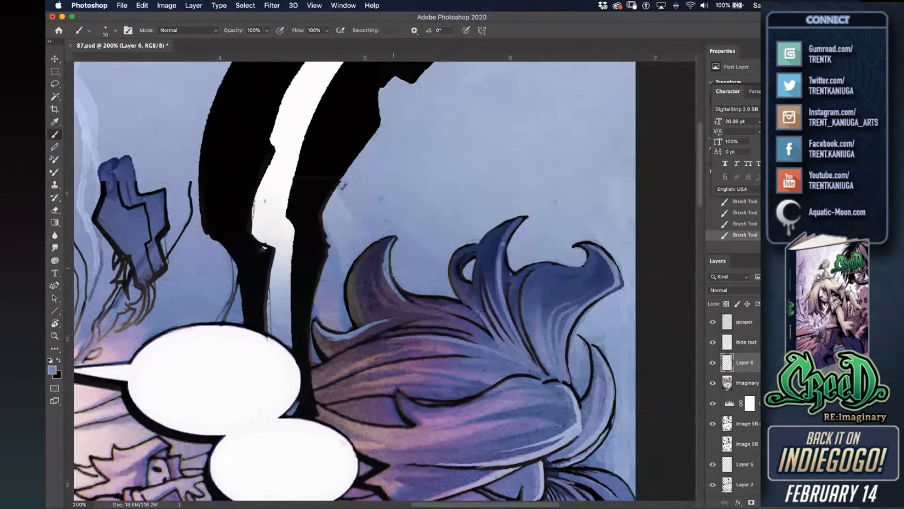
drag(389, 285, 465, 322)
mouse_move(403, 294)
mouse_down()
mouse_move(442, 299)
mouse_move(434, 298)
mouse_move(474, 321)
mouse_up()
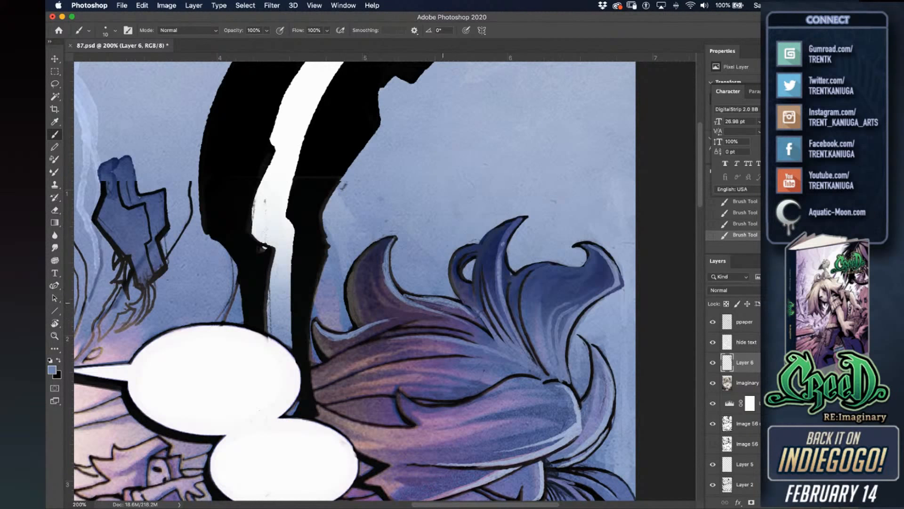
drag(405, 291, 418, 296)
mouse_move(394, 287)
mouse_down()
mouse_move(408, 295)
mouse_move(392, 282)
mouse_up()
alt+click(484, 249)
key(super+s)
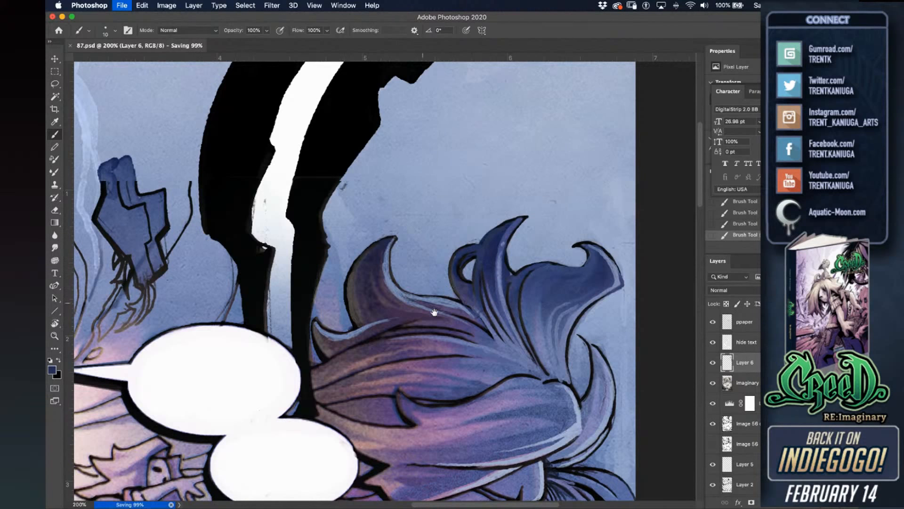
Repaint the background around the tip of the small curl behind the head with sampled light blues, using 25 and 15 px brushes.
drag(438, 310, 430, 227)
alt+click(581, 254)
mouse_move(571, 253)
mouse_down()
mouse_move(579, 304)
mouse_move(570, 272)
mouse_up()
key(bracketright)
key(bracketright)
key(bracketright)
alt+click(571, 278)
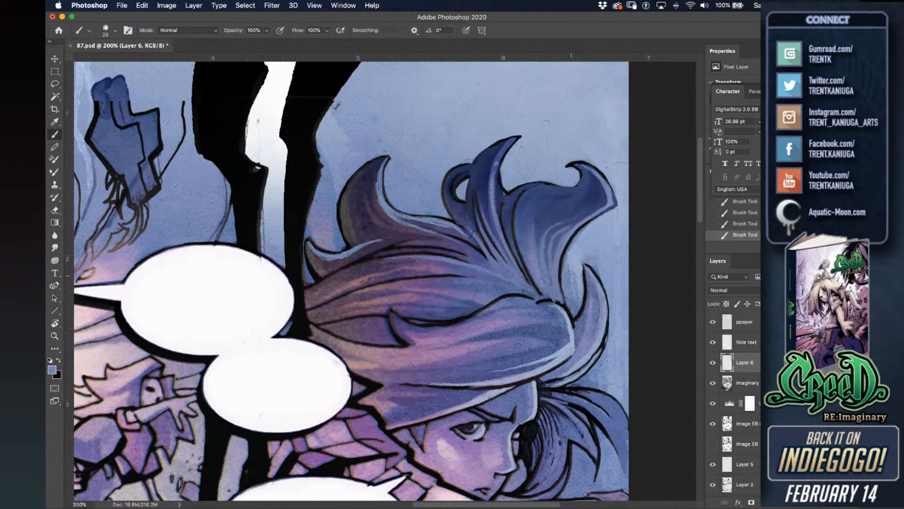
alt+click(572, 269)
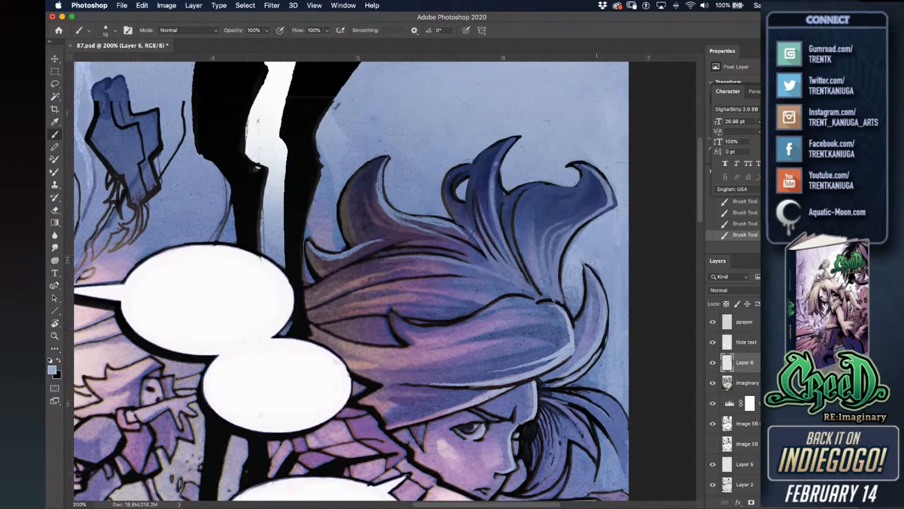
mouse_move(579, 253)
mouse_down()
mouse_move(613, 251)
mouse_move(607, 261)
mouse_move(603, 253)
mouse_move(625, 280)
mouse_up()
Paint a light blue rim along the swept front lock's top edge, touch up its pointed tip with a 9 px brush, and save.
scroll(482, 285, down, 5)
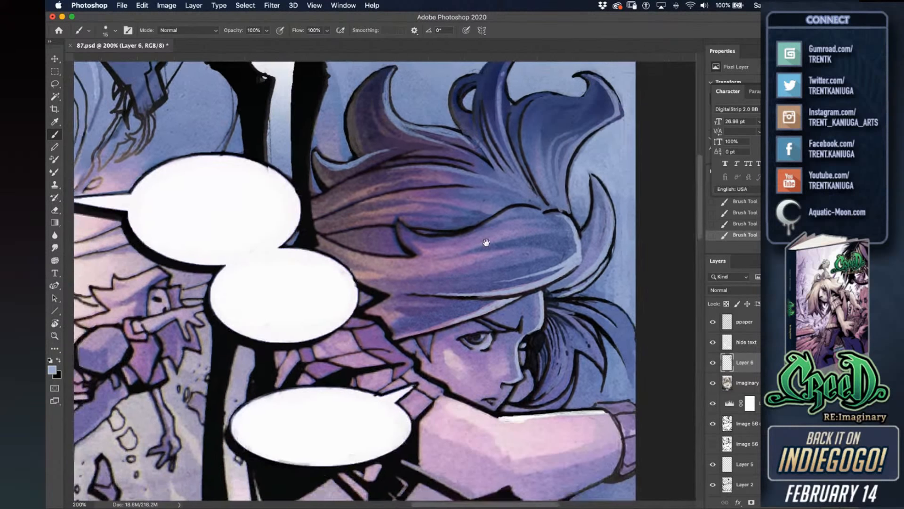
drag(405, 229, 454, 238)
key(super+z)
mouse_move(396, 223)
mouse_down()
mouse_move(454, 236)
mouse_move(525, 204)
mouse_up()
alt+click(431, 235)
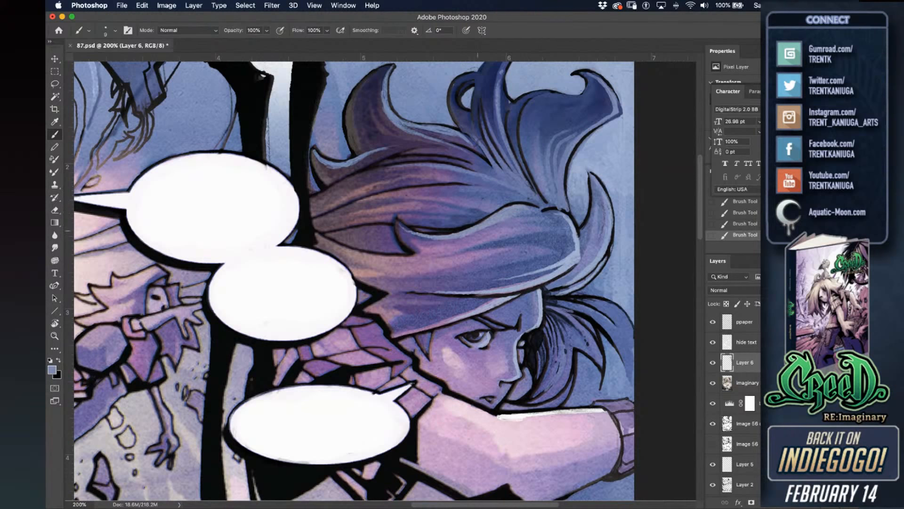
alt+click(425, 248)
drag(408, 244, 419, 249)
drag(397, 231, 414, 253)
key(super+s)
Touch up the hair beside the middle speech balloon with sampled purple, compare the page with Layer 6 hidden and shown, and save.
mouse_move(395, 260)
mouse_down()
mouse_move(380, 288)
mouse_move(390, 291)
mouse_up()
alt+click(379, 284)
drag(362, 284, 390, 293)
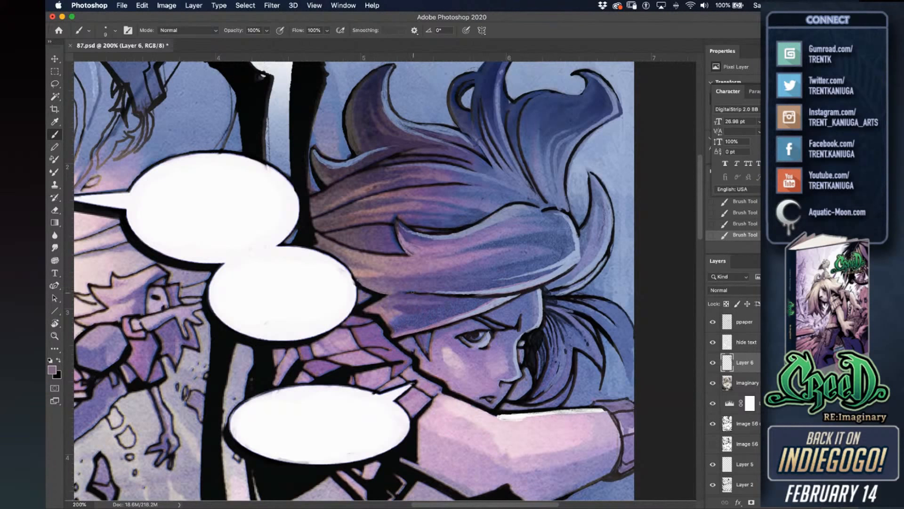
key(super+minus)
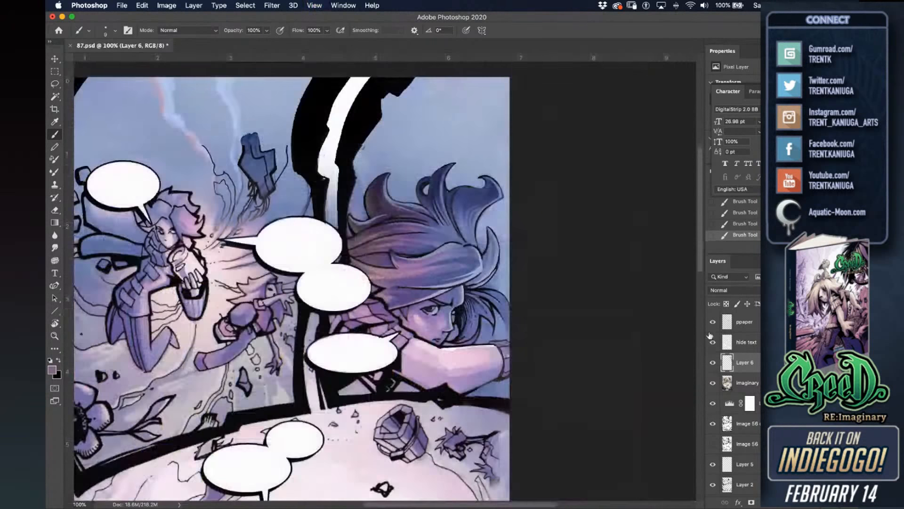
click(713, 362)
click(713, 362)
click(713, 363)
click(713, 363)
key(super+s)
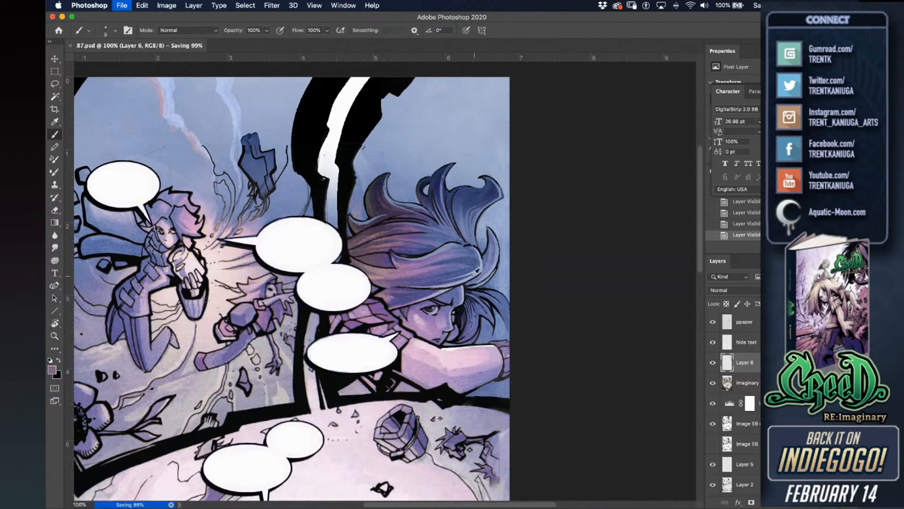
Add sampled light blue highlights around the swept front lock's rounded end and the hair behind it, undoing the last stroke.
alt+click(479, 269)
drag(473, 273, 481, 271)
drag(478, 275, 492, 273)
drag(492, 281, 499, 277)
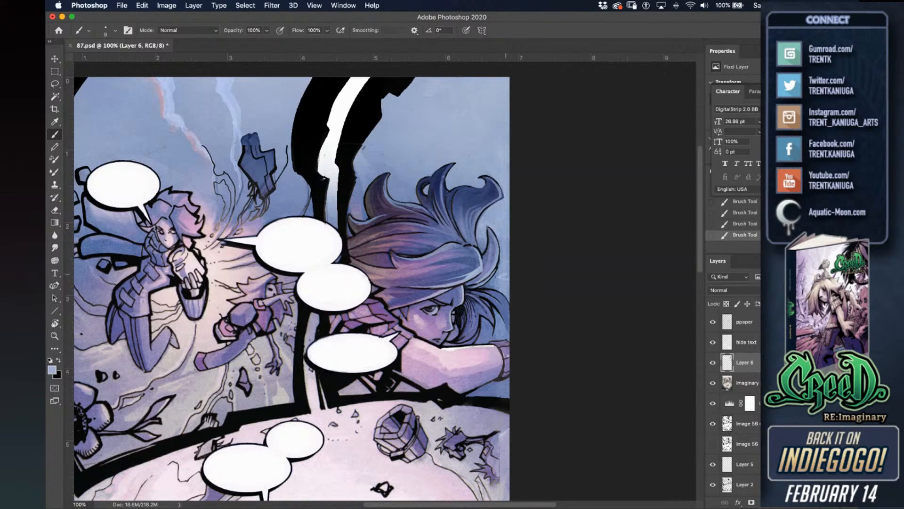
key(super+z)
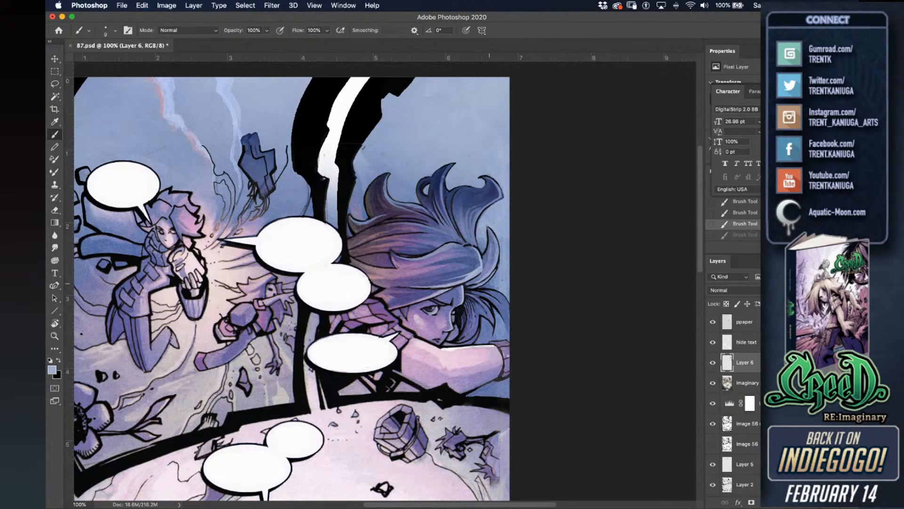
Paint sampled blue and purple strands along the lower edge of the swept front lock above the forehead.
key(super+equal)
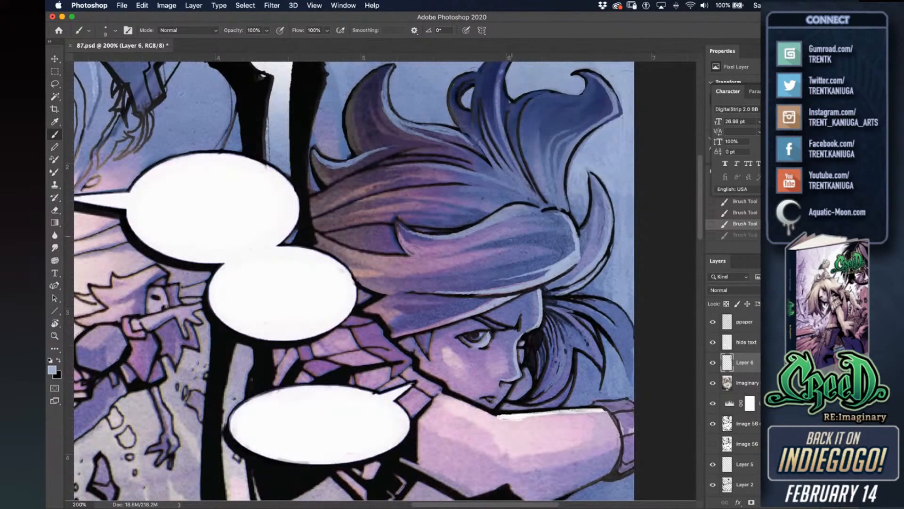
alt+click(509, 286)
alt+click(511, 283)
drag(529, 273, 567, 256)
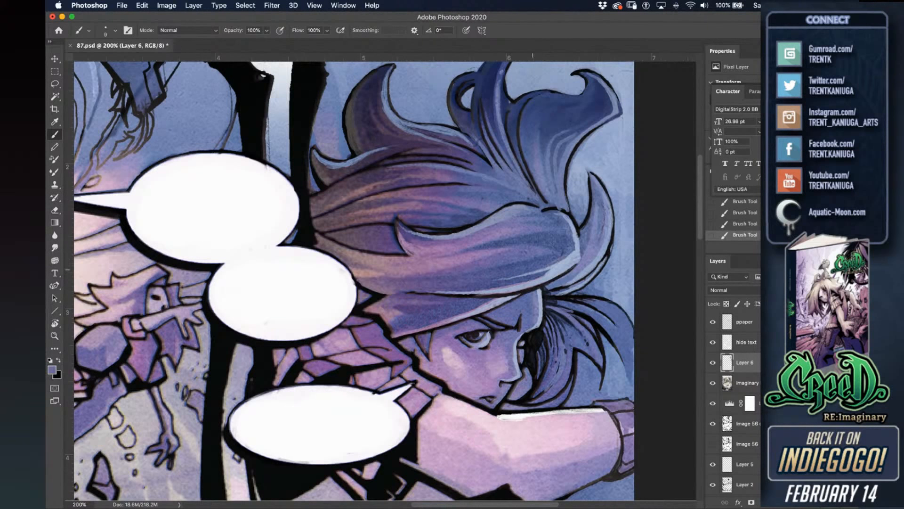
alt+click(455, 259)
drag(522, 273, 549, 264)
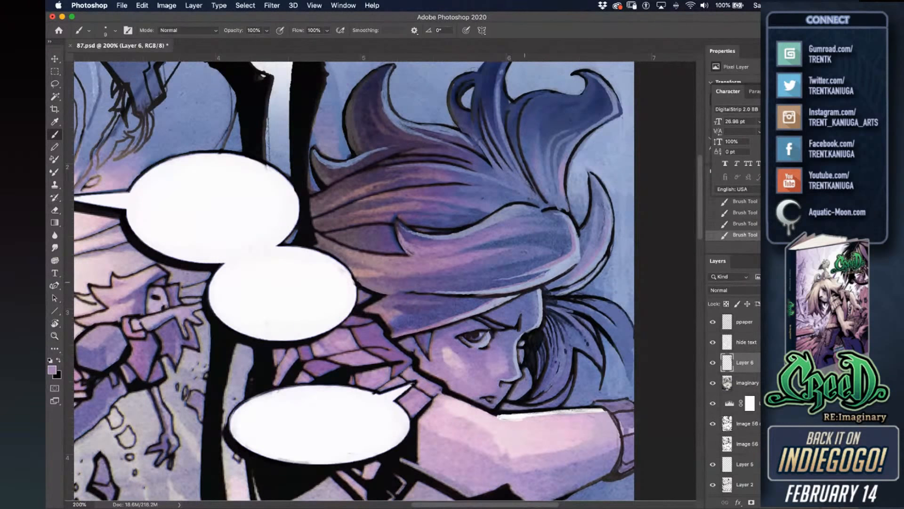
drag(517, 284, 544, 272)
alt+click(555, 266)
Paint sampled purple along the shirt's shoulder edge just beneath the face.
drag(387, 323, 398, 296)
alt+click(415, 325)
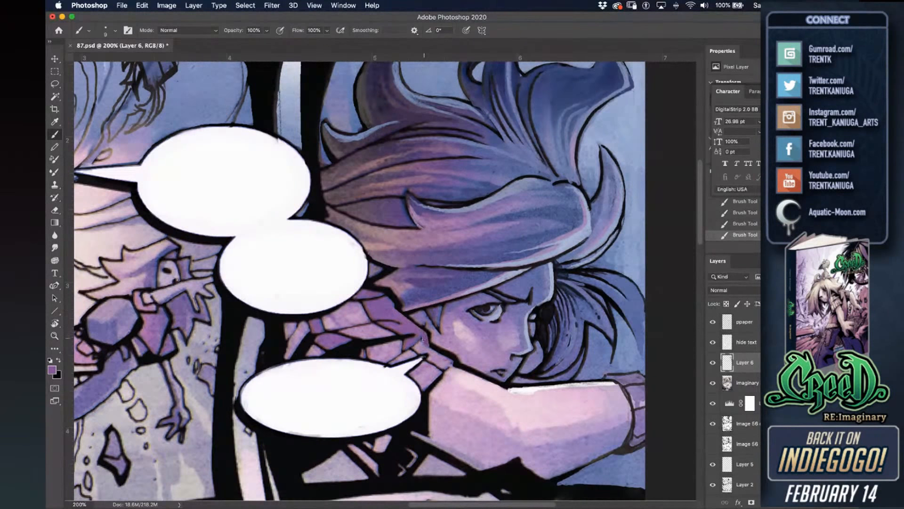
alt+click(423, 346)
drag(423, 346, 455, 362)
Paint a near-white highlight along the arm's upper edge from shoulder to glove and touch up the black outline at the glove.
alt+click(477, 377)
drag(455, 367, 504, 390)
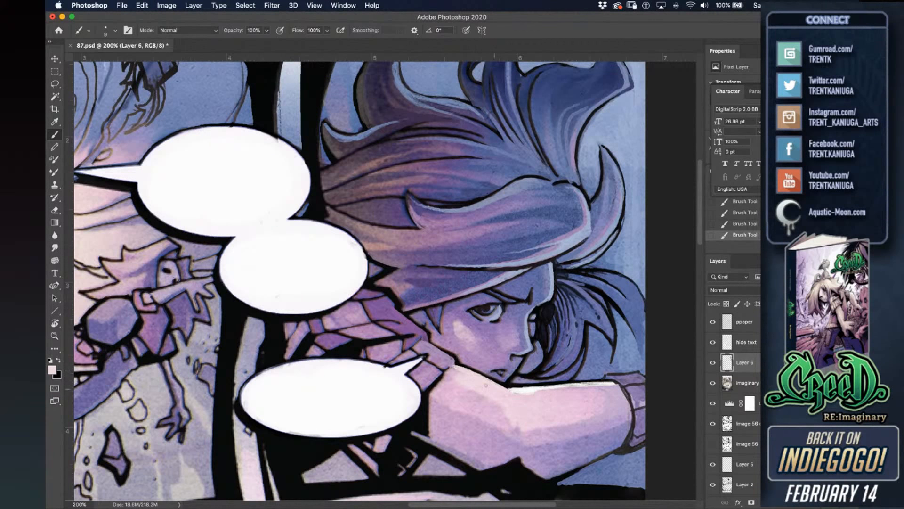
alt+click(533, 387)
drag(457, 368, 522, 396)
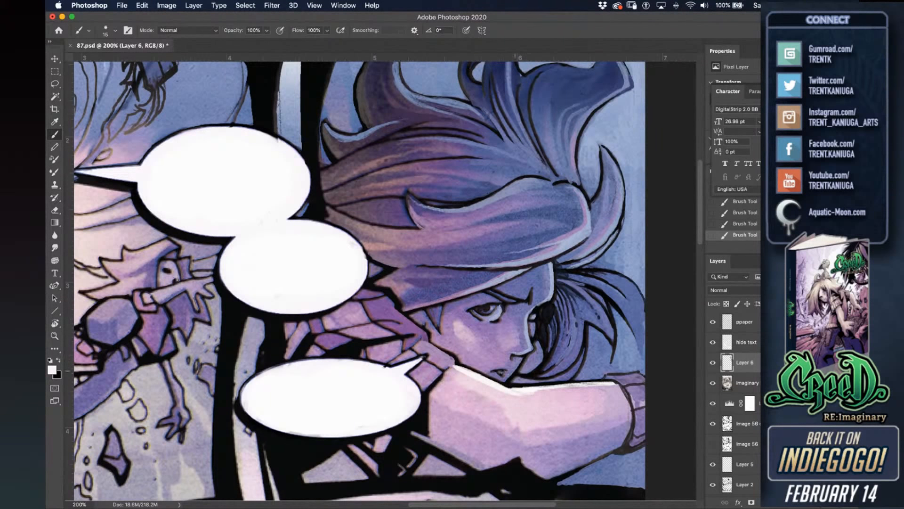
drag(524, 393, 616, 386)
key(x)
mouse_move(590, 379)
mouse_down()
mouse_move(631, 370)
mouse_move(593, 379)
mouse_up()
alt+click(625, 373)
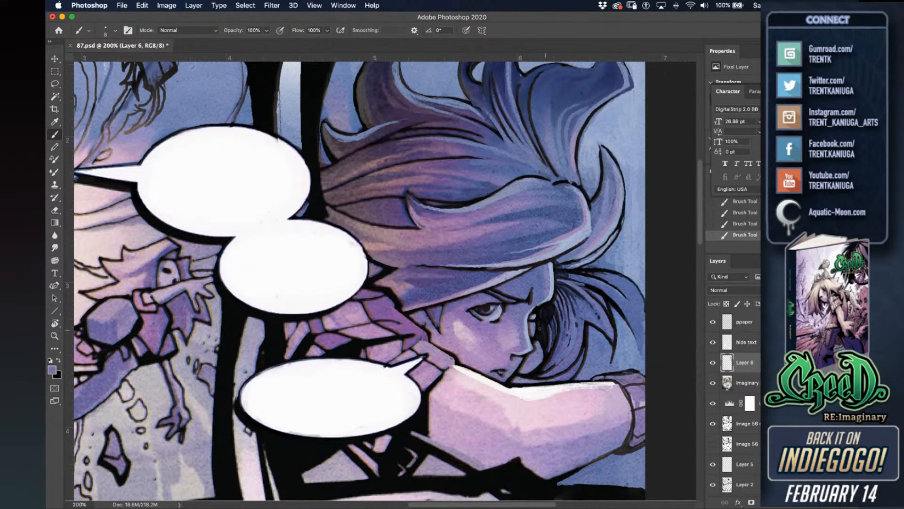
Fill the gap between the chin, back hair and arm with sampled blue using an 8 px brush, and save.
alt+click(612, 343)
drag(518, 374, 540, 364)
drag(530, 357, 518, 375)
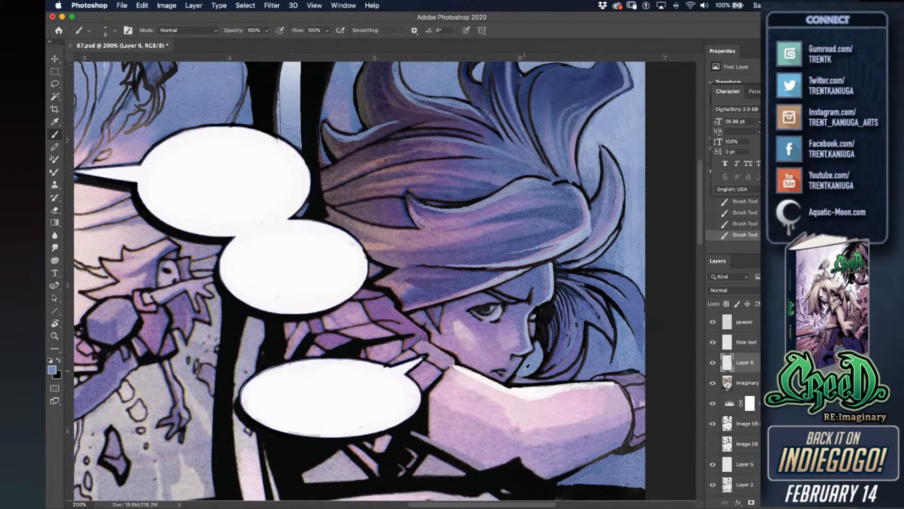
mouse_move(516, 386)
mouse_down()
mouse_move(508, 372)
mouse_move(513, 383)
mouse_move(543, 383)
mouse_move(572, 365)
mouse_up()
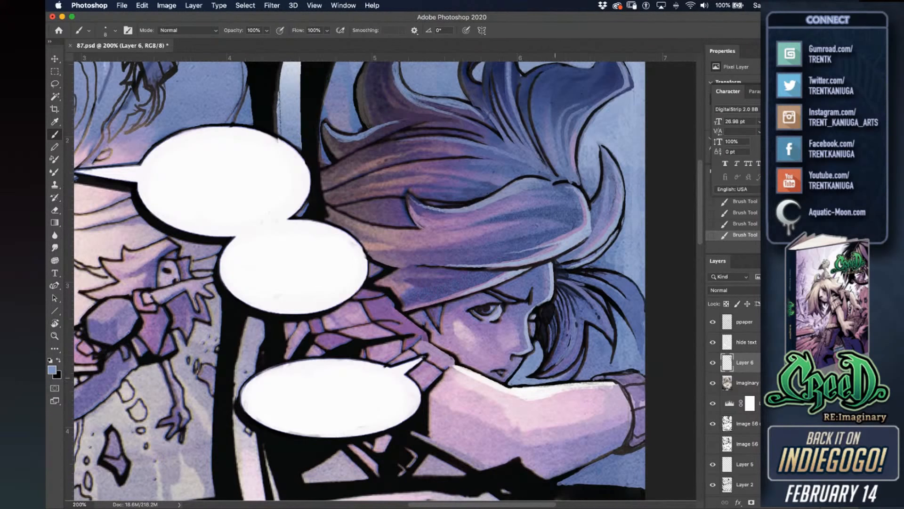
key(super+s)
Repaint the shirt's upper edge and folds below the hair with sampled purples, and save the file.
alt+click(399, 308)
mouse_move(389, 297)
mouse_down()
mouse_move(401, 314)
mouse_move(401, 303)
mouse_up()
alt+click(397, 288)
alt+click(406, 297)
alt+click(392, 295)
drag(388, 286, 366, 286)
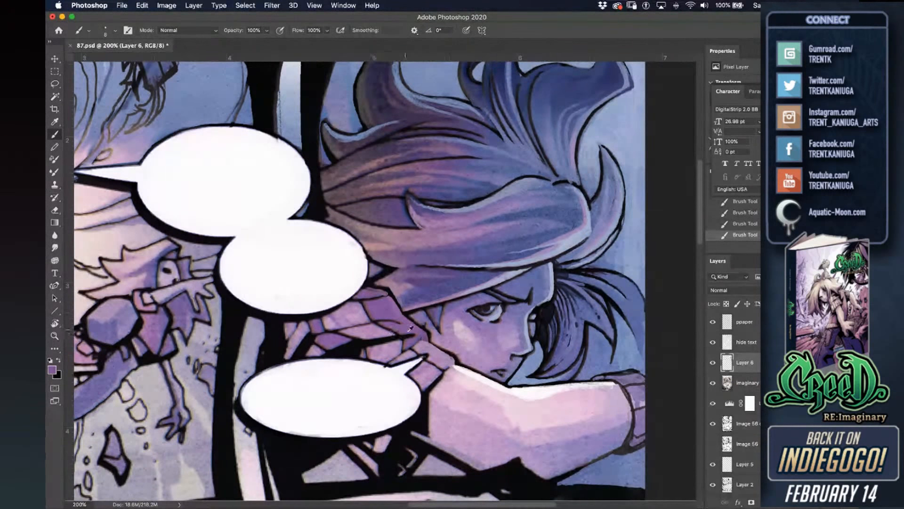
drag(411, 336, 421, 337)
key(super+s)
Touch up the shirt folds and the adjoining edge of the lowest speech balloon with sampled colors.
alt+click(360, 343)
mouse_move(366, 346)
mouse_down()
mouse_move(376, 349)
mouse_move(369, 354)
mouse_up()
alt+click(384, 372)
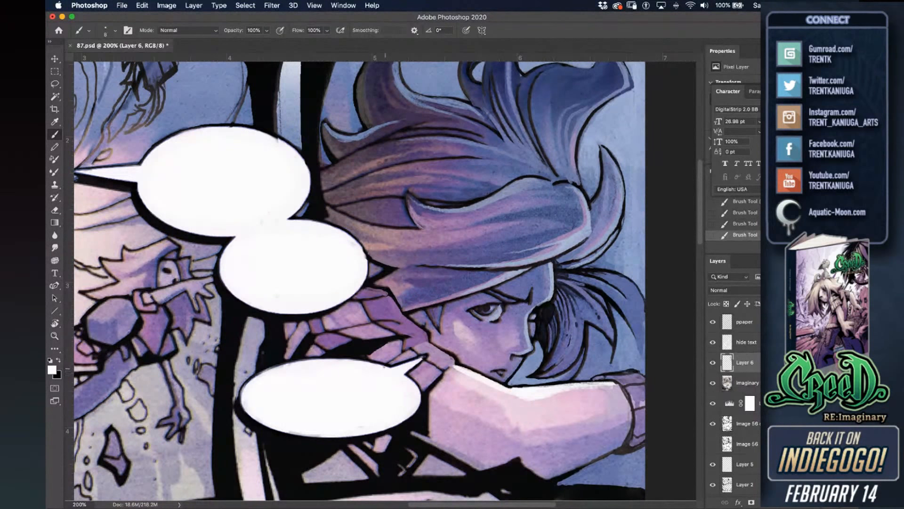
alt+click(387, 364)
alt+click(395, 368)
Draw fine dark strands across the middle hair sections above the swept front lock, replacing an undone first stroke.
drag(401, 192, 329, 264)
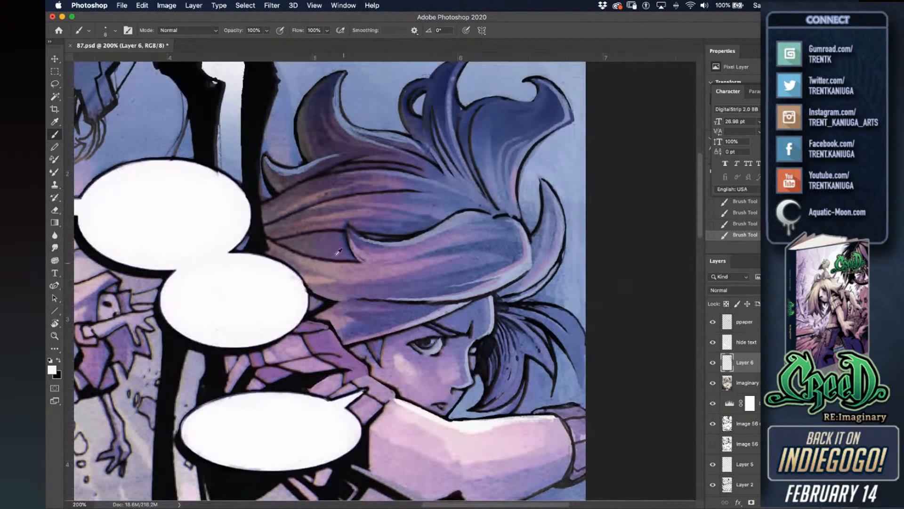
alt+click(358, 258)
mouse_move(301, 251)
mouse_down()
mouse_move(354, 260)
mouse_move(325, 249)
mouse_move(350, 254)
mouse_move(337, 225)
mouse_move(428, 227)
mouse_up()
key(super+z)
drag(361, 210, 433, 225)
drag(352, 209, 440, 223)
drag(391, 203, 445, 215)
mouse_move(385, 203)
mouse_down()
mouse_move(440, 208)
mouse_move(448, 190)
mouse_move(467, 190)
mouse_up()
Draw fine dark strands in the lower hair between the middle speech balloon and the forehead with a 7 px brush.
mouse_move(423, 232)
mouse_down()
mouse_move(418, 223)
mouse_move(440, 191)
mouse_up()
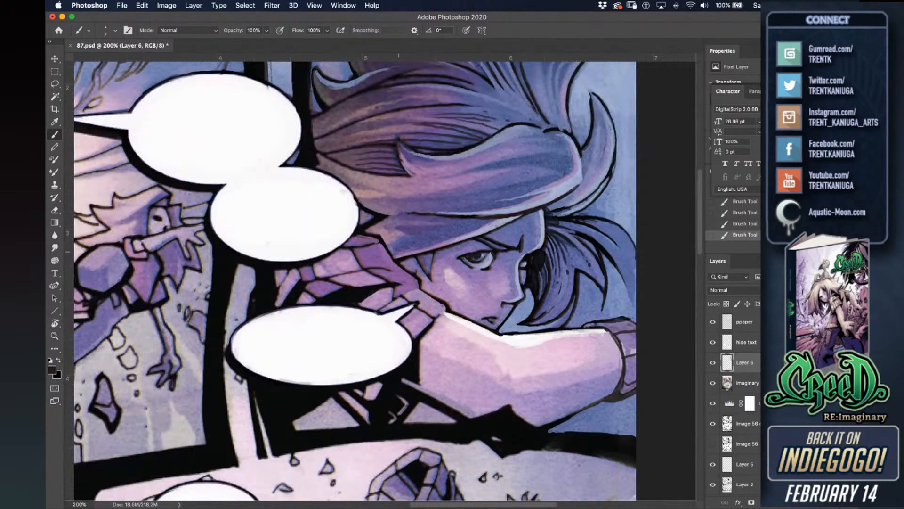
mouse_move(393, 255)
mouse_down()
mouse_move(429, 244)
mouse_move(410, 246)
mouse_move(426, 240)
mouse_move(411, 238)
mouse_up()
drag(380, 242, 438, 235)
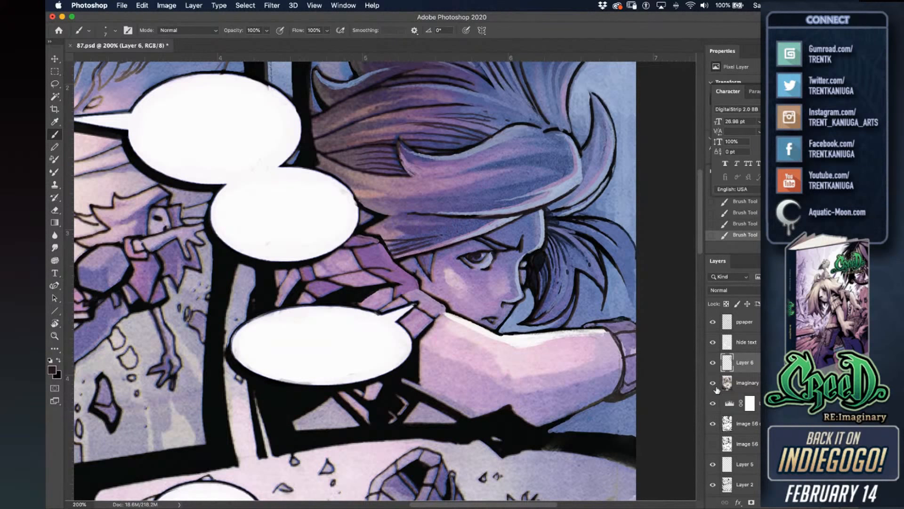
Add a new Normal-mode layer at 100% opacity and place it directly below the Image 56 copy line-art layer.
click(730, 426)
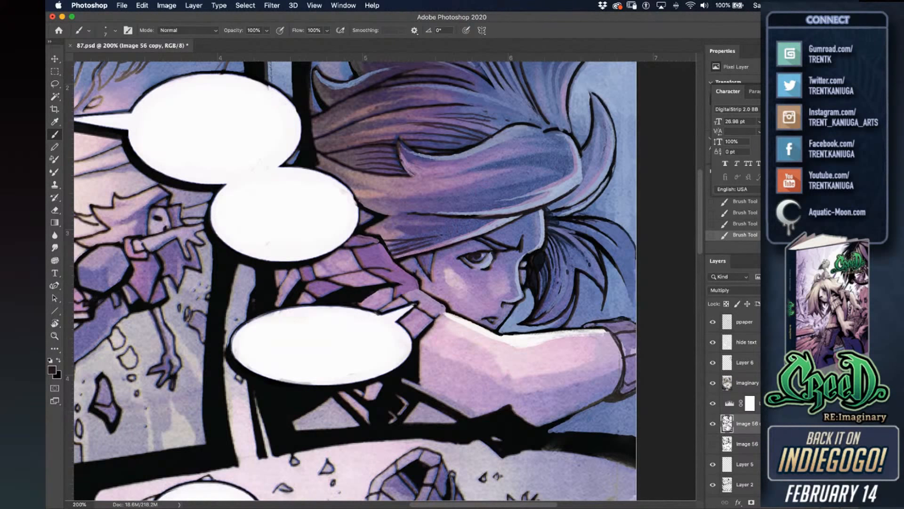
click(727, 445)
click(727, 426)
key(super+shift+n)
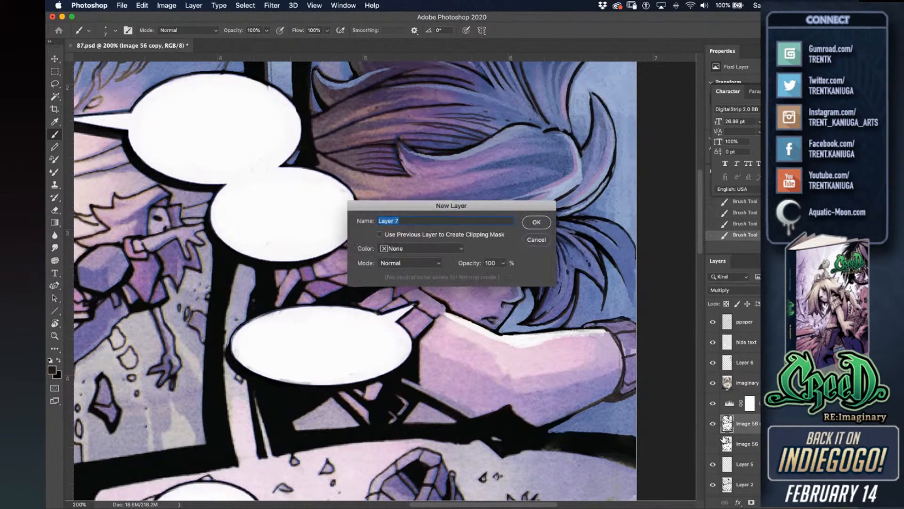
key(Return)
drag(728, 445, 724, 472)
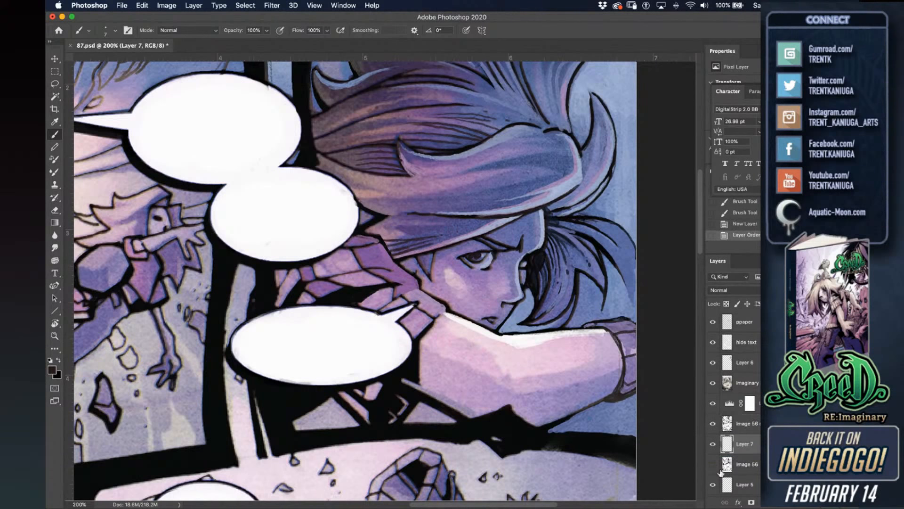
Fill the new layer with the white foreground color in Normal mode at 100% opacity.
key(x)
click(143, 5)
click(183, 162)
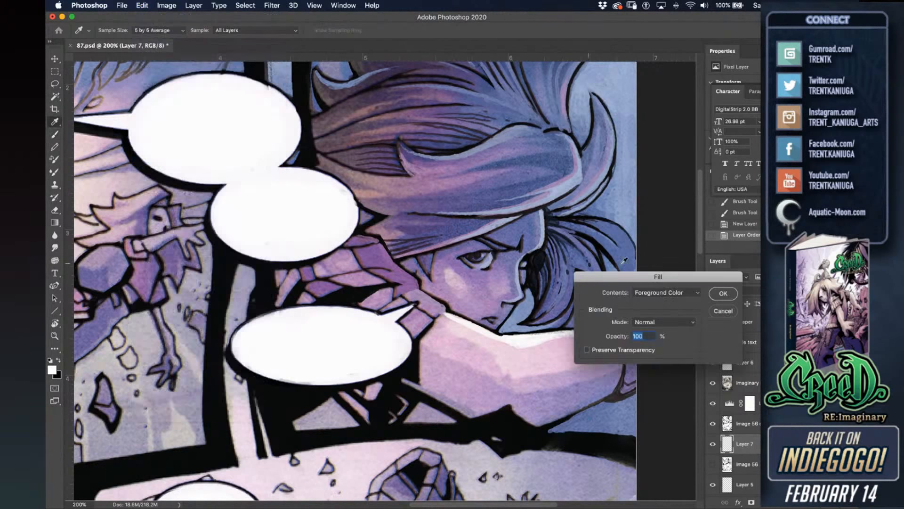
click(723, 294)
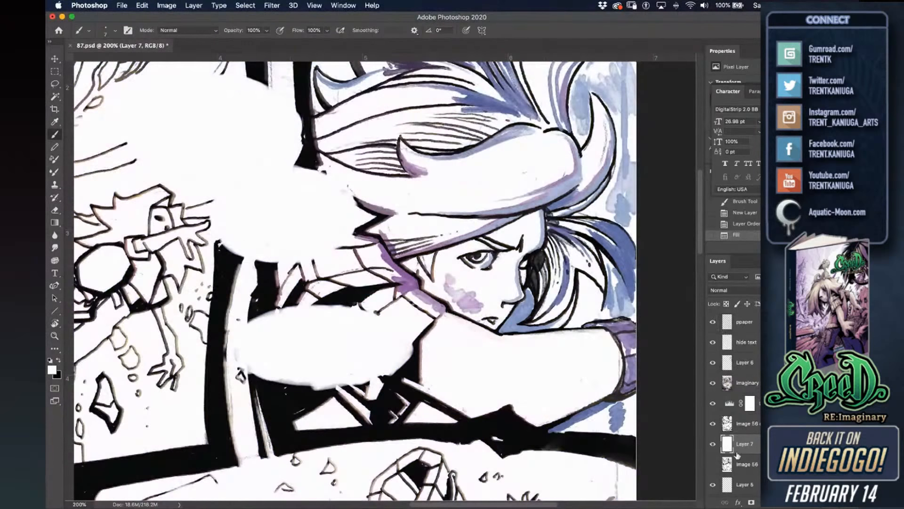
Examine the left panel's line art over the white fill and check the Image 56 copy layer's blend mode.
drag(401, 321, 560, 254)
drag(400, 305, 678, 419)
drag(463, 358, 468, 247)
click(742, 424)
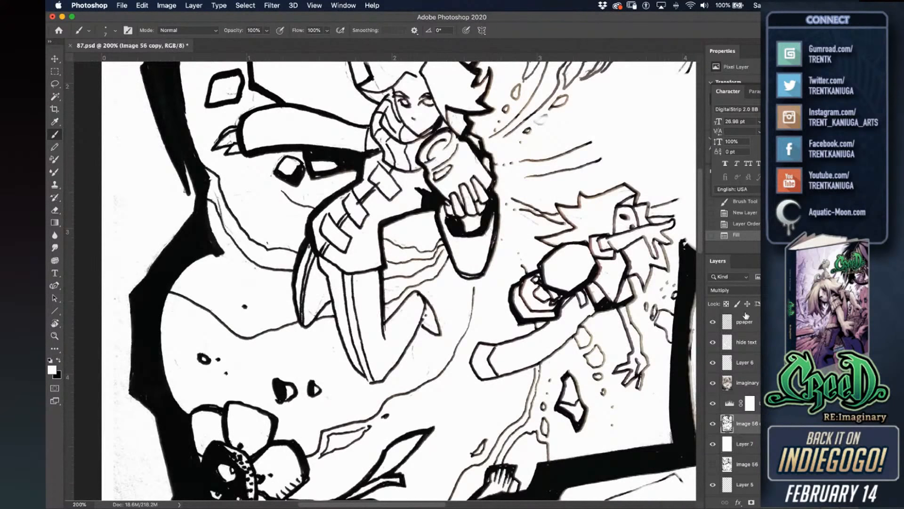
click(723, 290)
click(724, 290)
Set the foreground color to a strong red and paint over the kneeling figure's torso on Layer 7 with a 40 px brush.
click(728, 443)
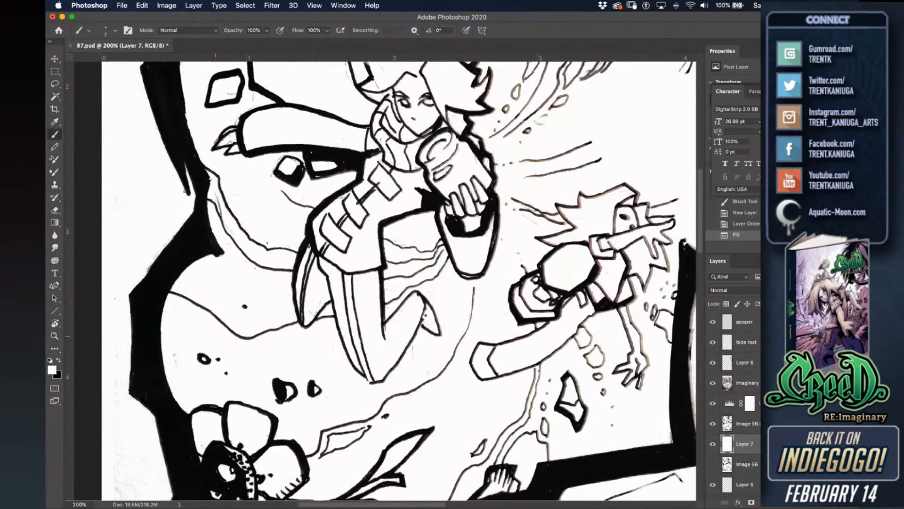
click(52, 369)
click(664, 298)
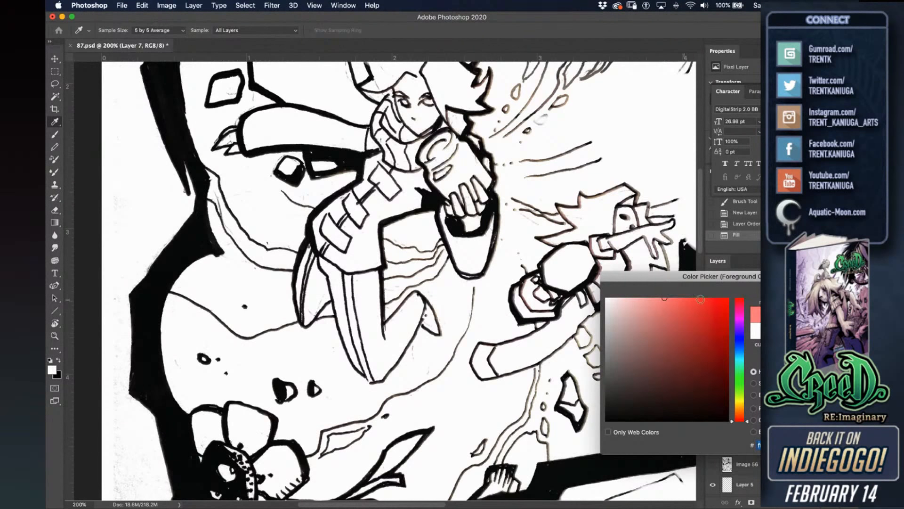
drag(703, 315, 727, 328)
key(Return)
key(bracketright)
key(bracketright)
key(bracketright)
key(bracketright)
key(bracketright)
mouse_move(356, 264)
mouse_down()
mouse_move(351, 285)
mouse_move(331, 235)
mouse_up()
Extend the red over the kneeling figure's hip, coat tail and front leg with the 40 px Watercolory brush.
right_click(386, 261)
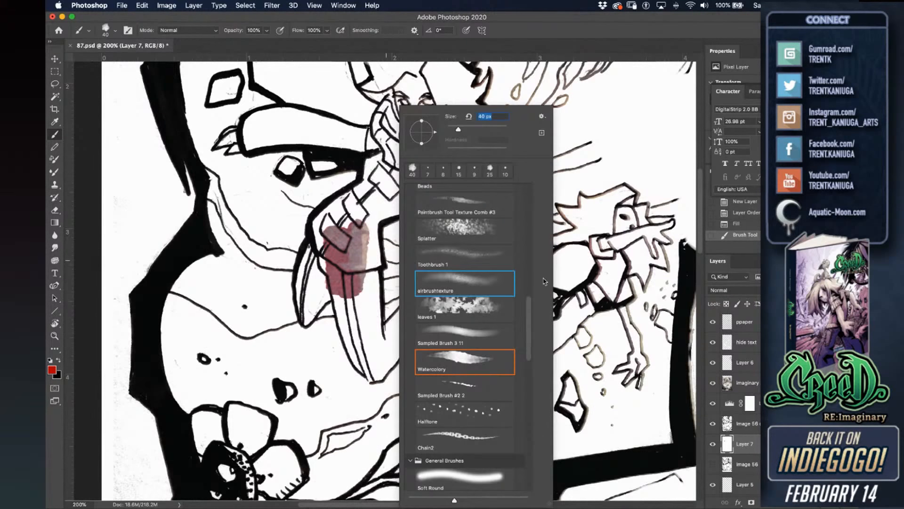
drag(528, 312, 526, 277)
mouse_move(349, 280)
mouse_down()
mouse_move(351, 320)
mouse_move(360, 250)
mouse_move(330, 212)
mouse_move(304, 290)
mouse_move(311, 266)
mouse_move(330, 266)
mouse_up()
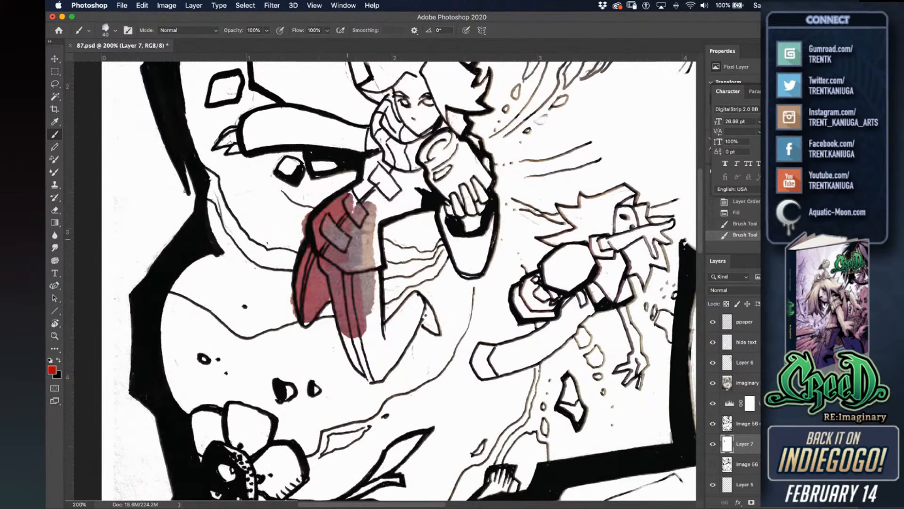
mouse_move(370, 348)
mouse_down()
mouse_move(369, 253)
mouse_move(356, 367)
mouse_move(379, 370)
mouse_up()
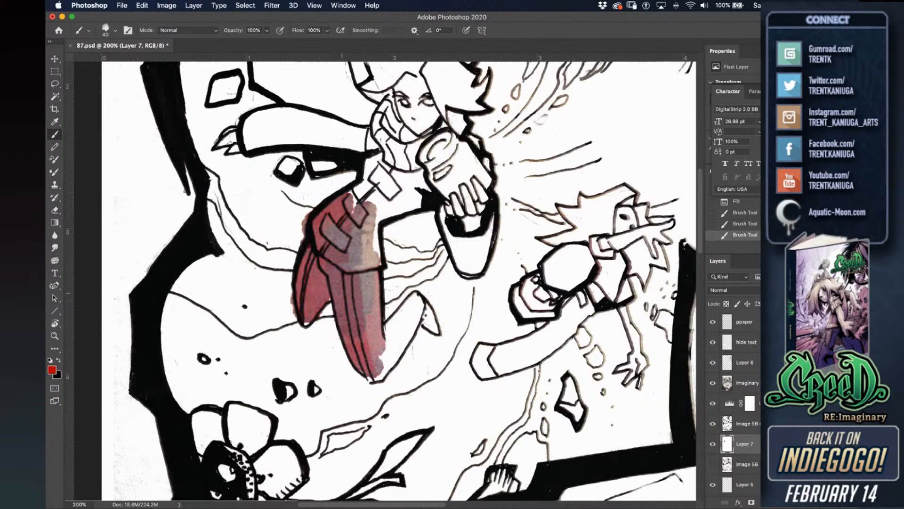
Sample a muted red from the torso and paint it over the kneeling figure's legs and the surrounding ground.
alt+click(320, 221)
mouse_move(313, 217)
mouse_down()
mouse_move(280, 245)
mouse_move(285, 301)
mouse_up()
mouse_move(273, 235)
mouse_down()
mouse_move(271, 320)
mouse_move(325, 330)
mouse_move(377, 395)
mouse_up()
mouse_move(376, 247)
mouse_down()
mouse_move(401, 372)
mouse_move(427, 383)
mouse_up()
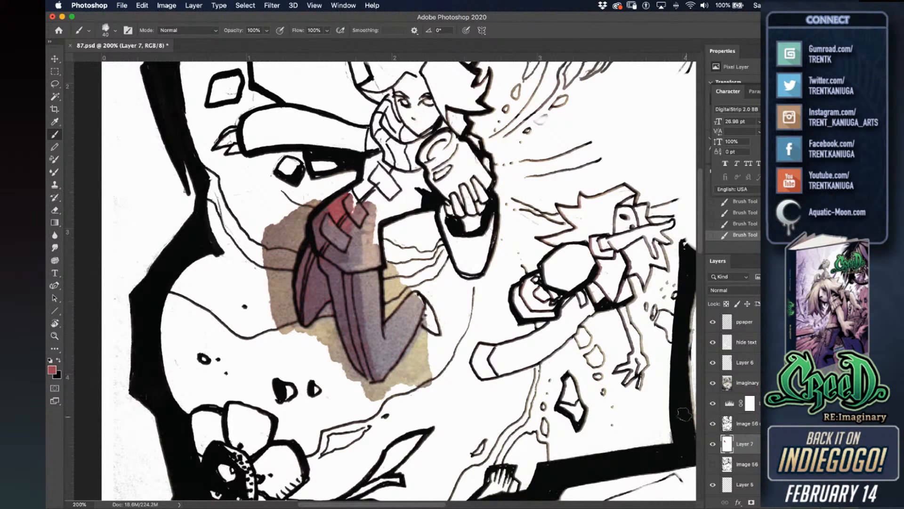
Toggle Layer 7's visibility to compare, hide the Imaginary books 1 thru 4 color layer, and make Layer 7 active again.
click(712, 444)
click(712, 444)
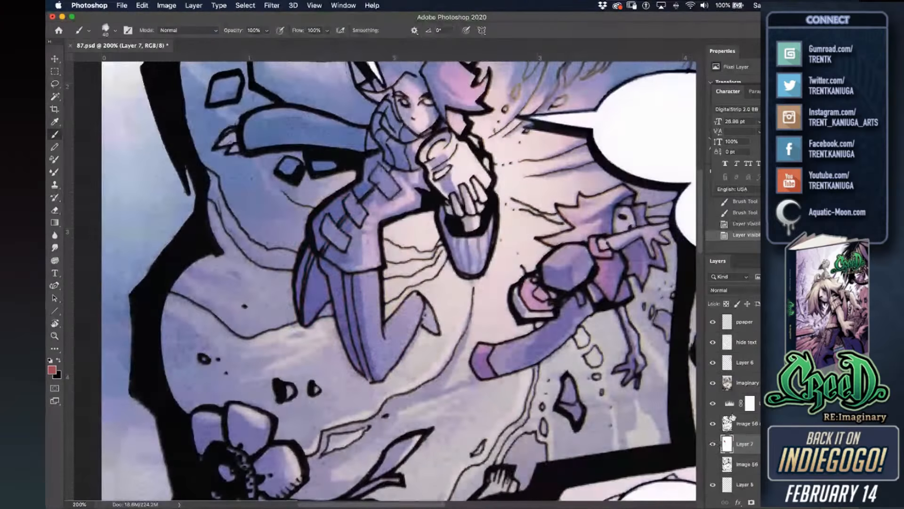
click(713, 383)
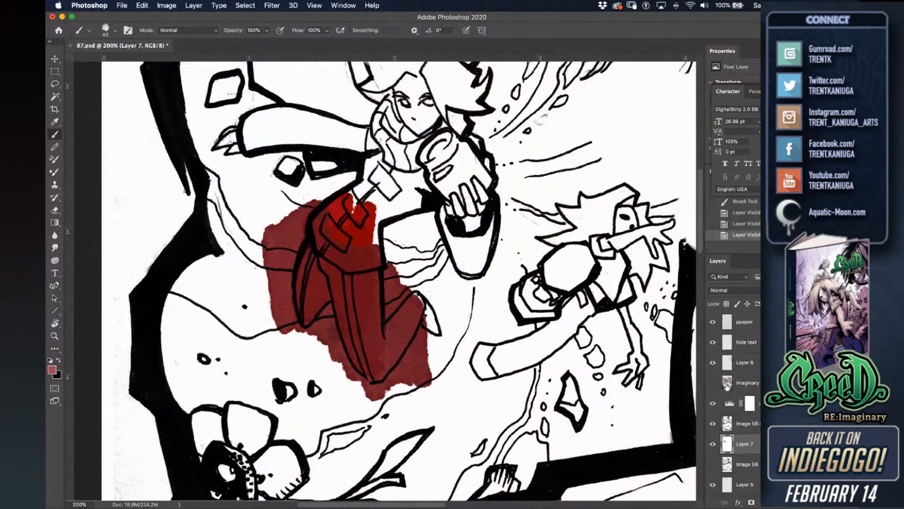
click(729, 384)
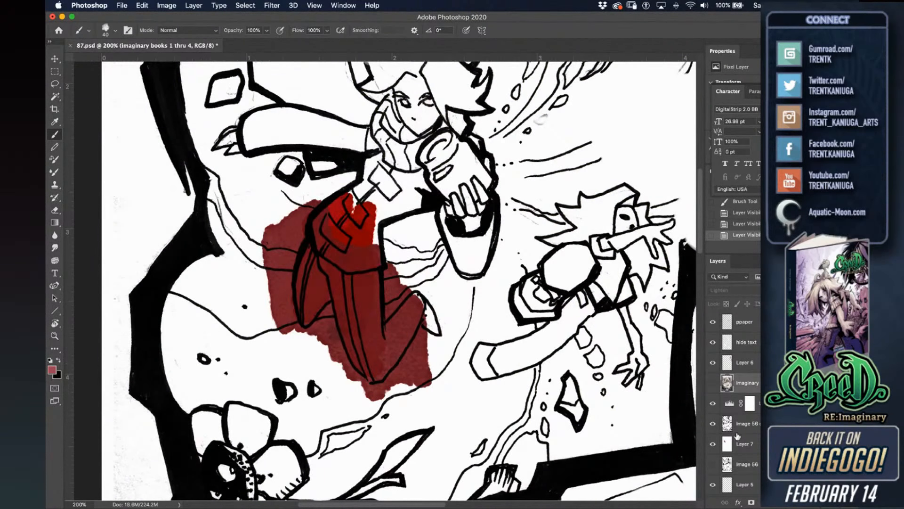
click(729, 444)
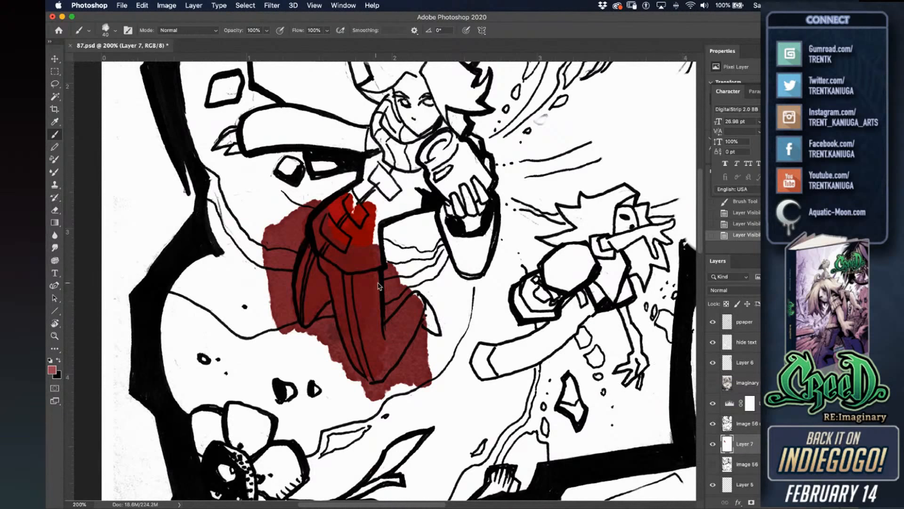
Switch the brush preset to Trents warcrafty hardround and sample the bright red from the torso.
right_click(398, 290)
scroll(535, 241, up, 2)
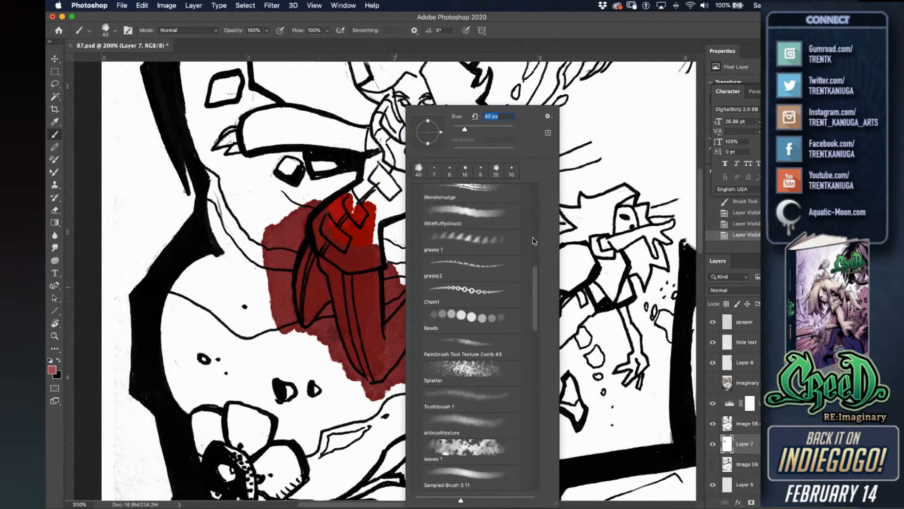
scroll(534, 241, up, 5)
click(470, 238)
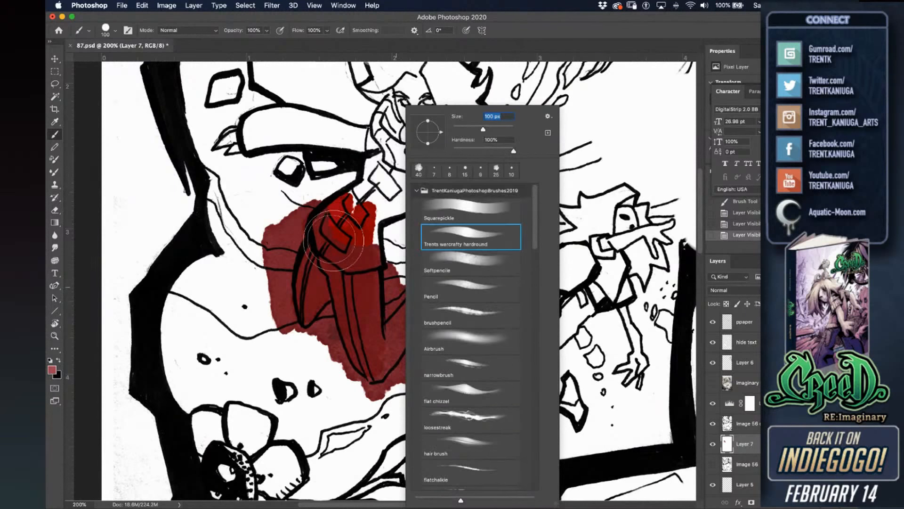
alt+click(366, 217)
Set the foreground color to a light cyan and paint the kneeling figure's legs with a 40 px brush.
click(52, 370)
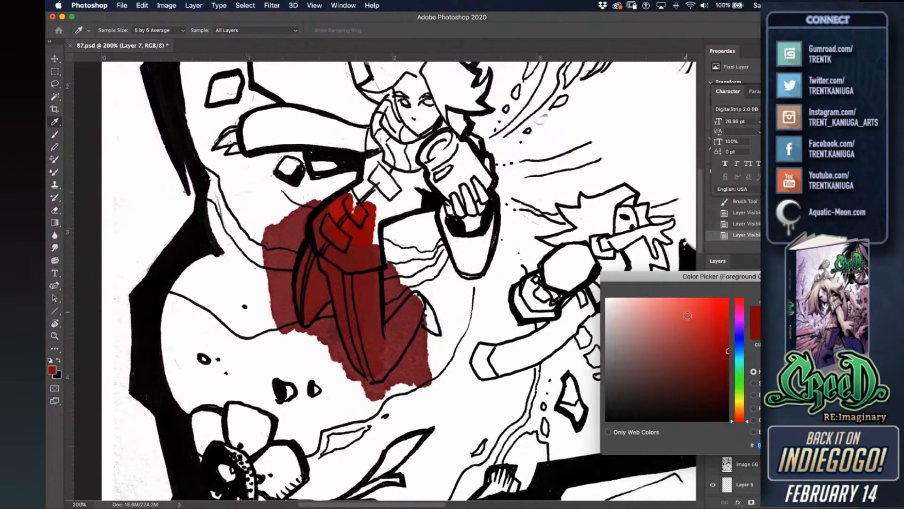
drag(741, 404, 741, 361)
click(650, 296)
drag(650, 296, 656, 298)
key(Return)
mouse_move(310, 252)
mouse_down()
mouse_move(307, 320)
mouse_move(330, 282)
mouse_move(315, 259)
mouse_move(334, 261)
mouse_move(355, 351)
mouse_move(377, 369)
mouse_move(353, 276)
mouse_move(374, 358)
mouse_move(375, 266)
mouse_move(387, 342)
mouse_move(412, 311)
mouse_move(390, 318)
mouse_move(381, 374)
mouse_move(405, 346)
mouse_up()
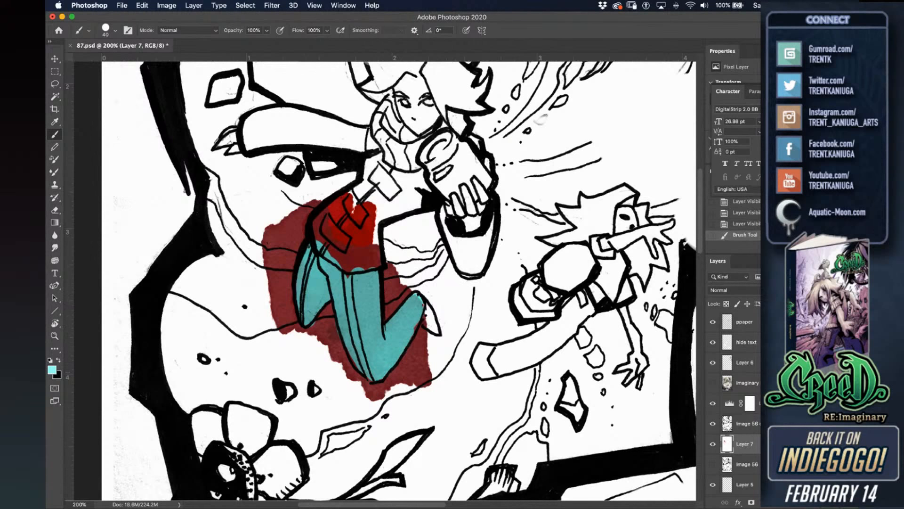
Try painting a sampled dark red below the kneeling figure's rear knee on the Image 56 copy line-art layer.
click(745, 423)
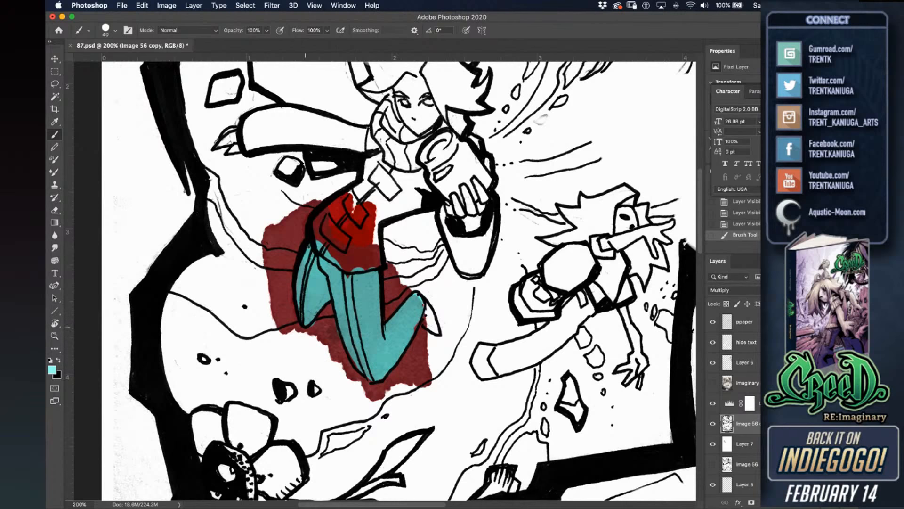
alt+click(324, 339)
mouse_move(320, 340)
mouse_down()
mouse_move(301, 351)
mouse_move(271, 327)
mouse_move(295, 335)
mouse_up()
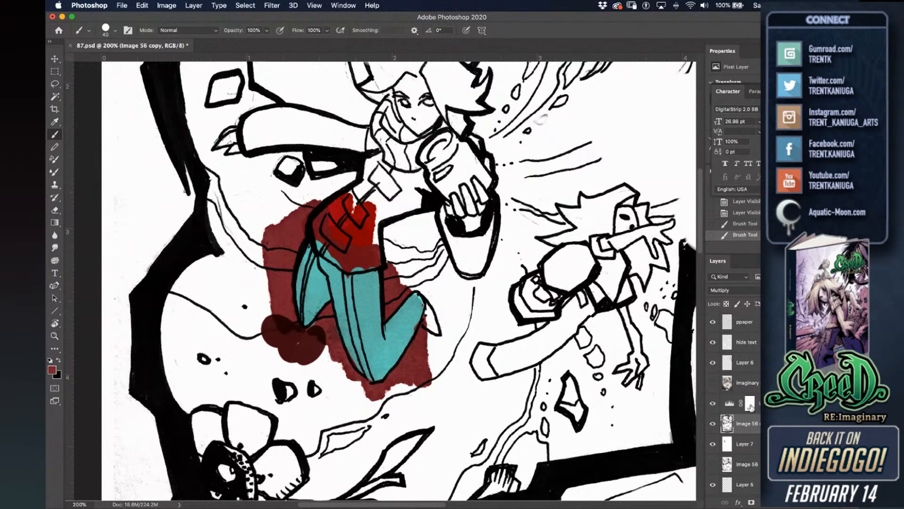
key(super+z)
Delete Layer 7 and show the Imaginary books 1 thru 4 color layer again, keeping the Image 56 layer hidden.
click(734, 445)
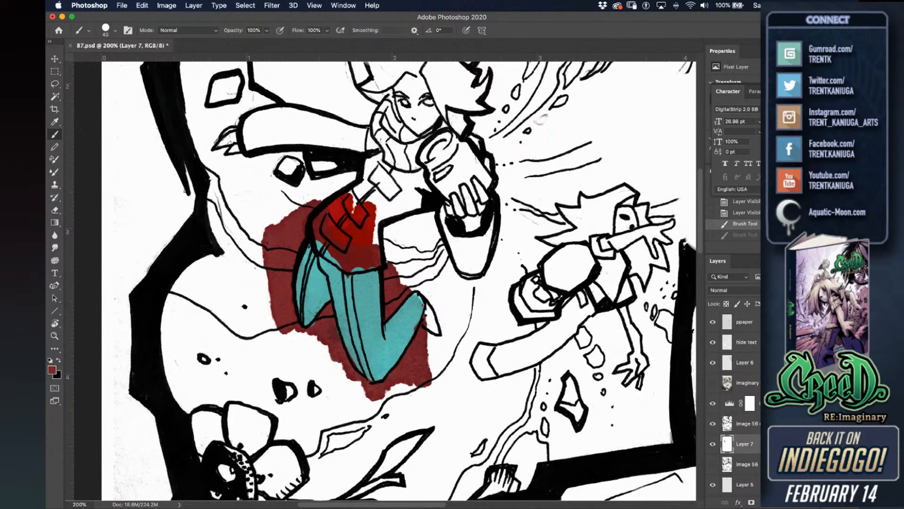
click(802, 503)
click(524, 175)
click(712, 383)
click(712, 444)
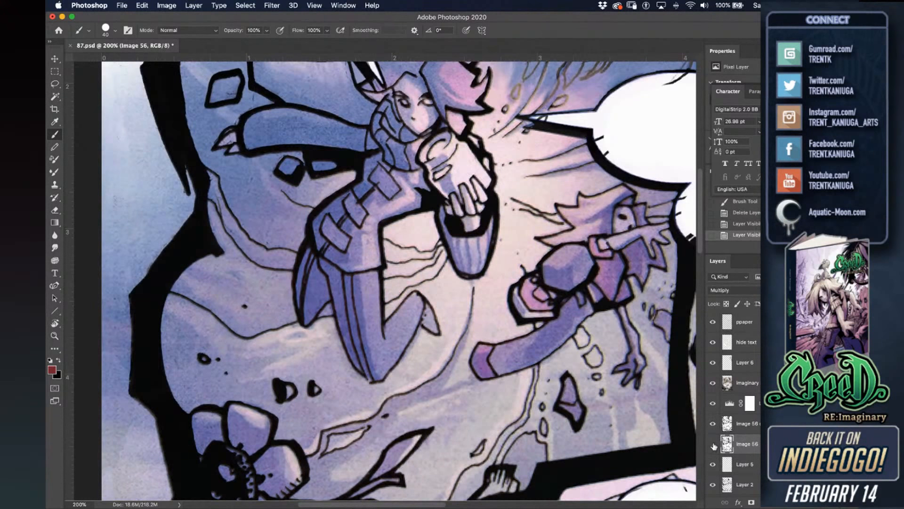
click(713, 444)
Make Layer 6 the active layer and save the document.
click(730, 426)
click(729, 386)
click(729, 366)
key(super+s)
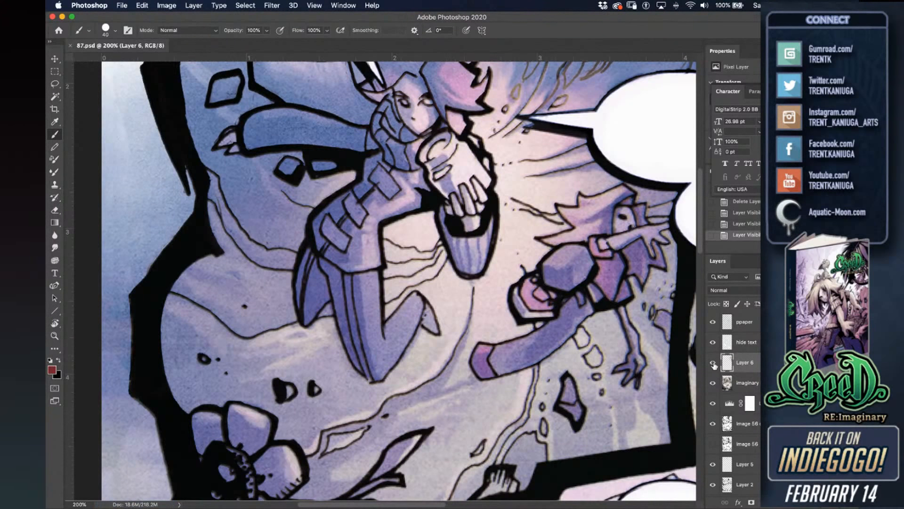
Try dark red marks on Layer 6 with a 9 px brush, including a circle around the kneeling figure's fist.
drag(588, 262, 510, 304)
mouse_move(466, 268)
mouse_down()
mouse_move(438, 385)
mouse_move(399, 380)
mouse_up()
key(super+z)
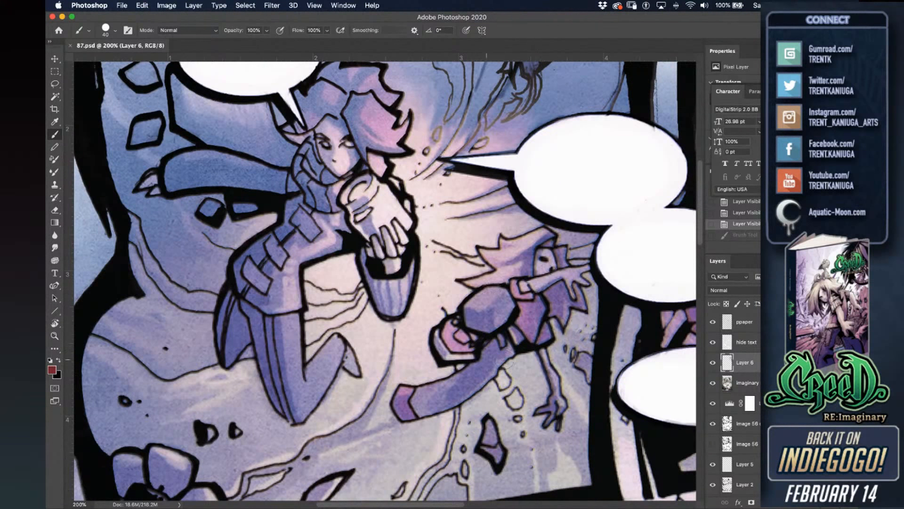
key(bracketleft)
key(bracketleft)
drag(622, 340, 387, 282)
drag(677, 280, 878, 321)
drag(508, 223, 503, 207)
key(super+z)
mouse_move(383, 162)
mouse_down()
mouse_move(318, 203)
mouse_move(383, 165)
mouse_up()
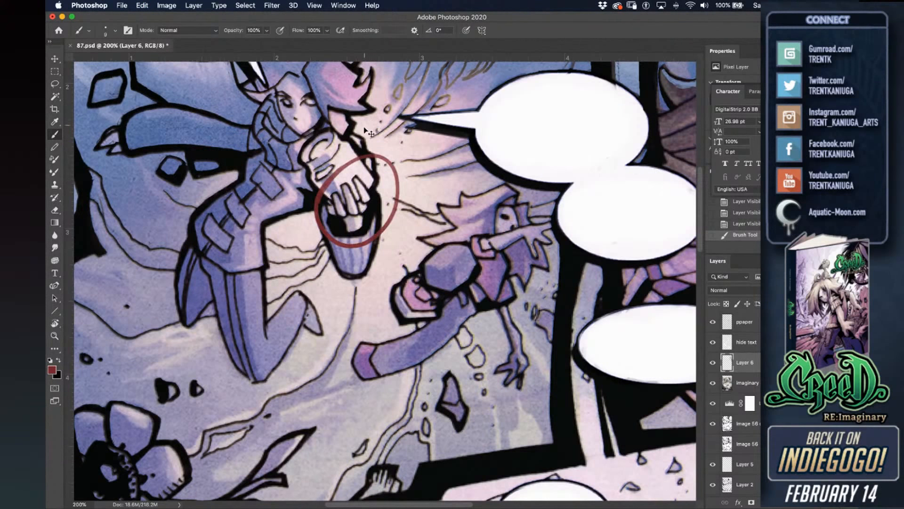
key(super+z)
Reset the colors to default black, touch up the dark area beside the kneeling figure's fist, and save the document.
key(d)
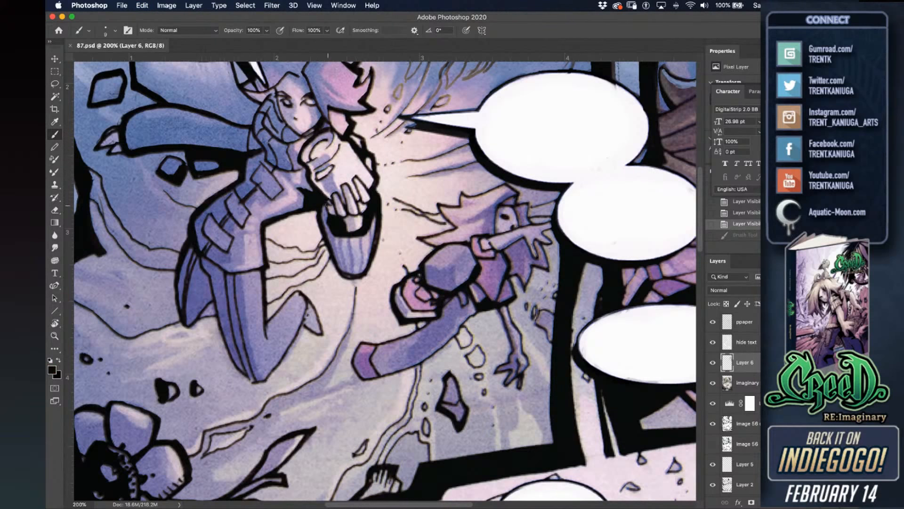
drag(333, 208, 332, 209)
drag(235, 126, 301, 248)
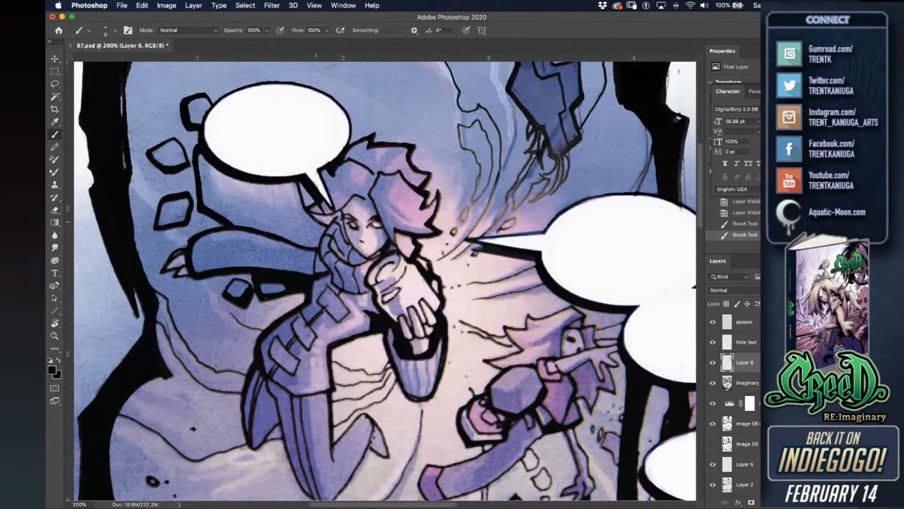
key(super+s)
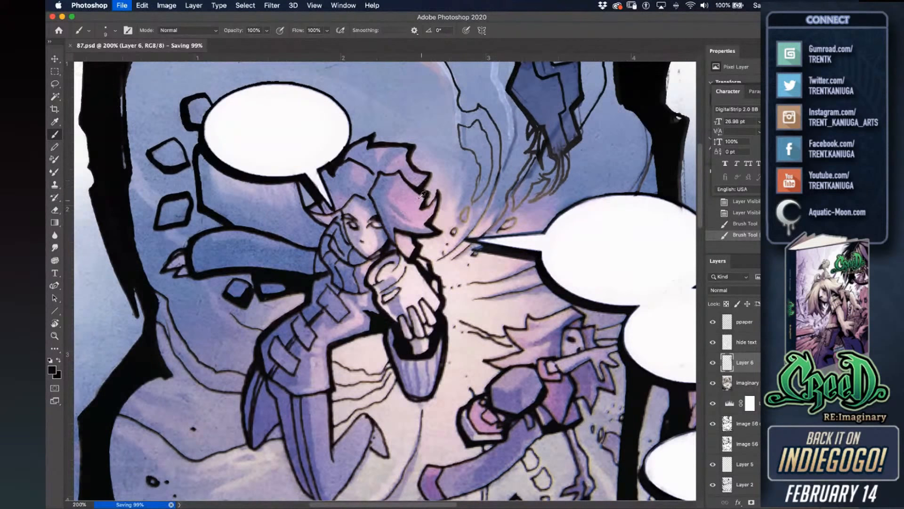
Sample pink and lilac tones from the kneeling figure's hair and paint over the inner line with a 9 px brush.
alt+click(401, 180)
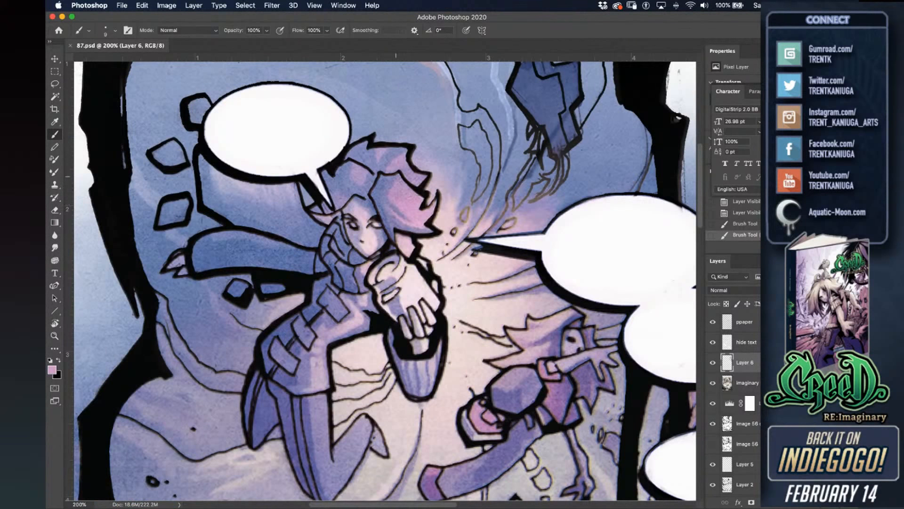
drag(397, 177, 423, 198)
alt+click(402, 181)
drag(385, 175, 401, 174)
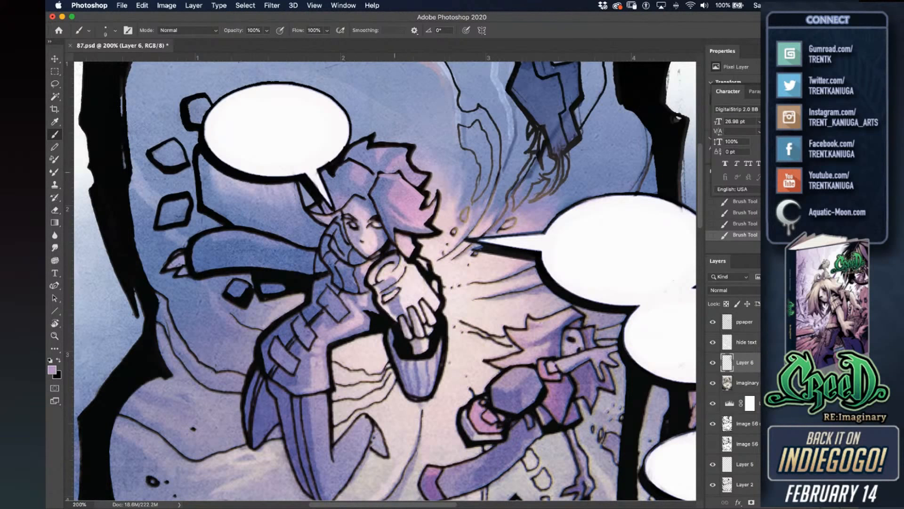
Repaint the crown and upper edge of the kneeling figure's hair with sampled blue and lilac tones and save the document.
alt+click(384, 163)
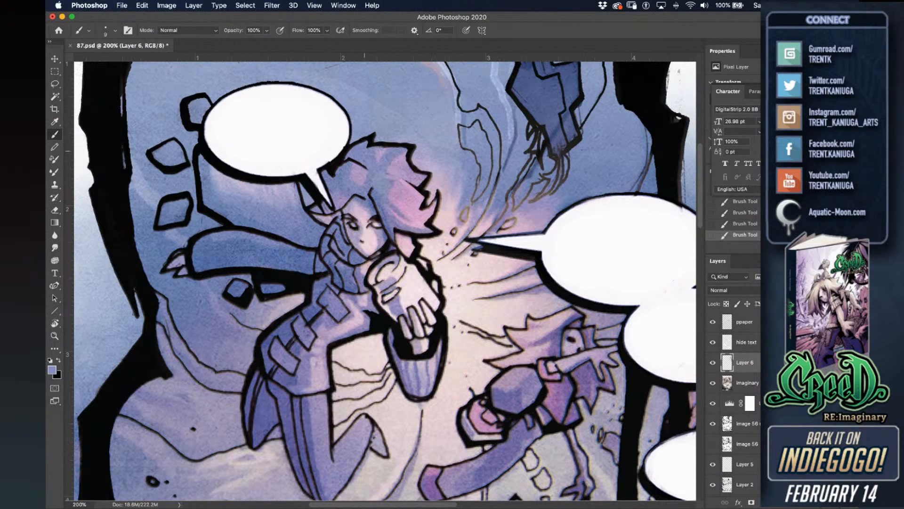
alt+click(379, 148)
drag(406, 153, 413, 161)
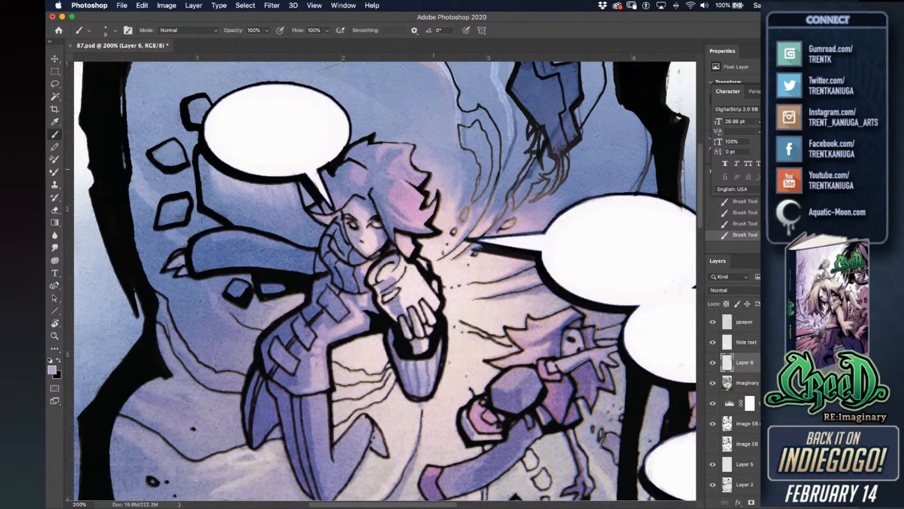
alt+click(360, 150)
key(cmd+s)
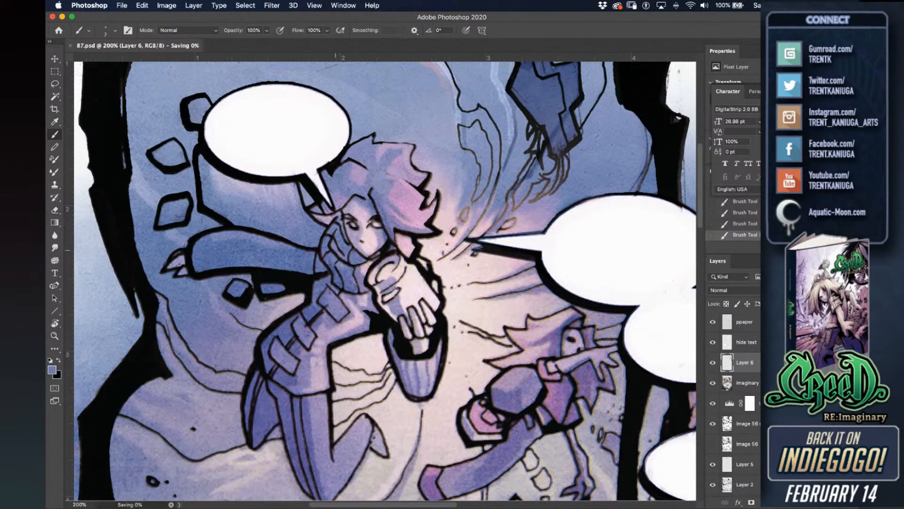
Touch up the edges around the kneeling figure's outstretched fist with sampled colors and a 7 px brush.
scroll(330, 236, right, 3)
scroll(329, 235, down, 1)
alt+click(347, 248)
drag(346, 245, 373, 275)
alt+click(376, 272)
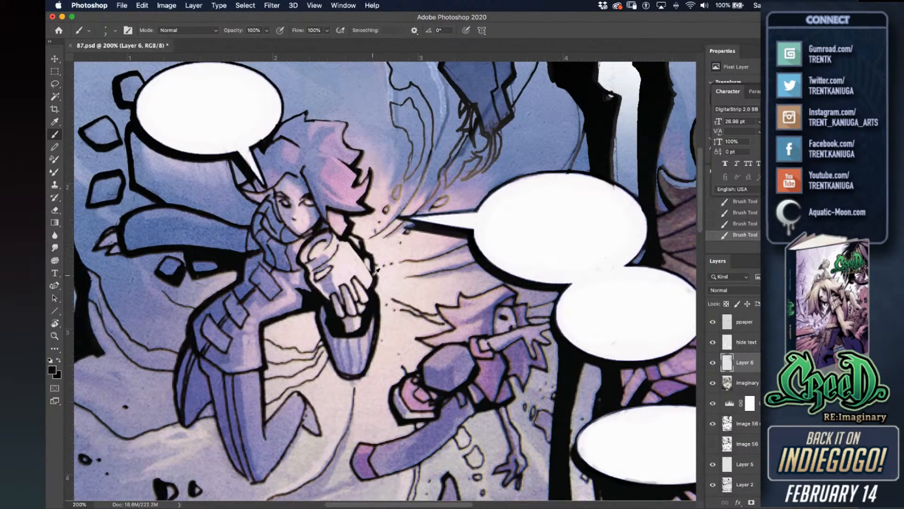
alt+click(316, 274)
Clean up the outline and background around the flying figure's shoe with sampled colors, and save the document.
drag(435, 347, 395, 261)
mouse_move(345, 307)
mouse_down()
mouse_move(360, 339)
mouse_move(370, 333)
mouse_up()
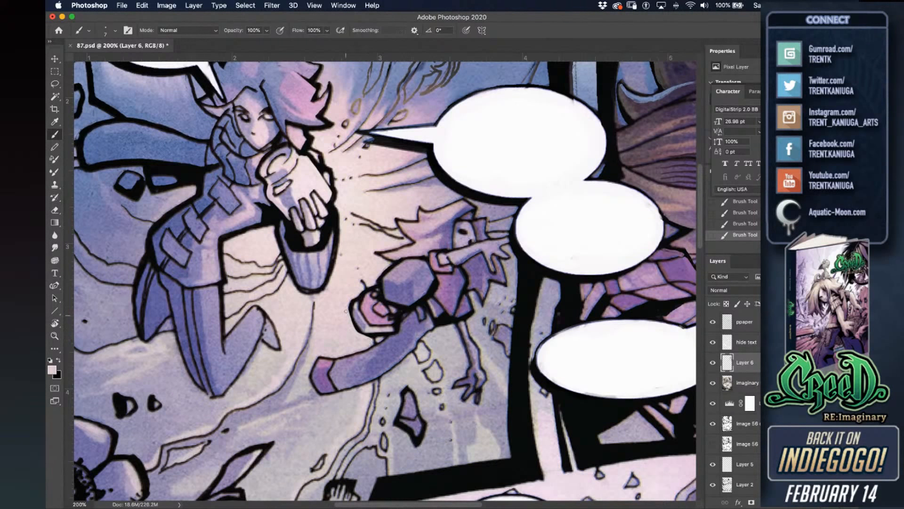
alt+click(377, 327)
drag(374, 337, 389, 332)
alt+click(399, 325)
drag(529, 220, 360, 251)
drag(499, 231, 412, 246)
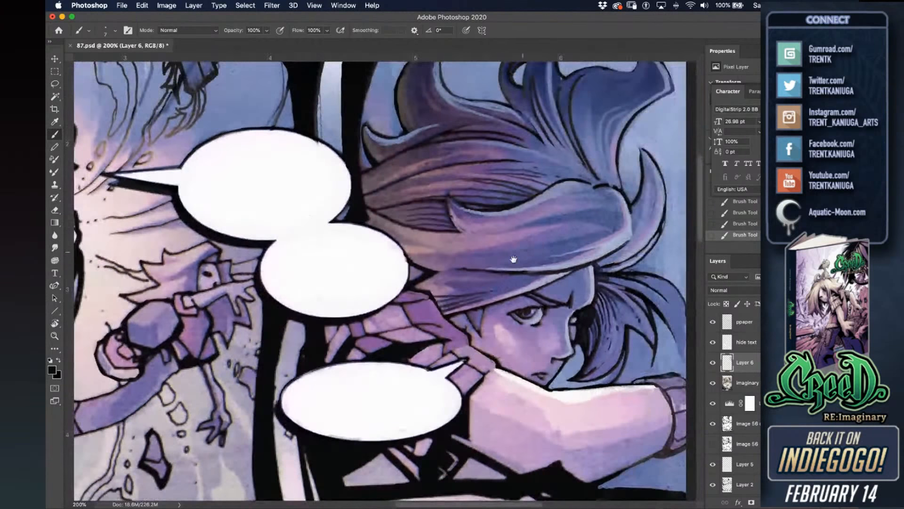
drag(482, 326, 520, 298)
key(ctrl+s)
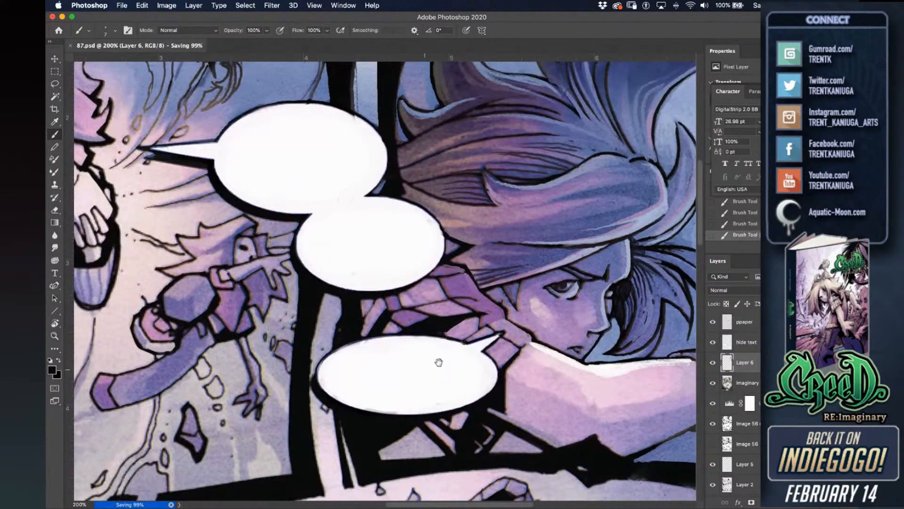
Paint black over the blue gap beside the junction of the two upper speech balloons with a 7 px brush.
drag(438, 363, 473, 267)
drag(448, 160, 472, 170)
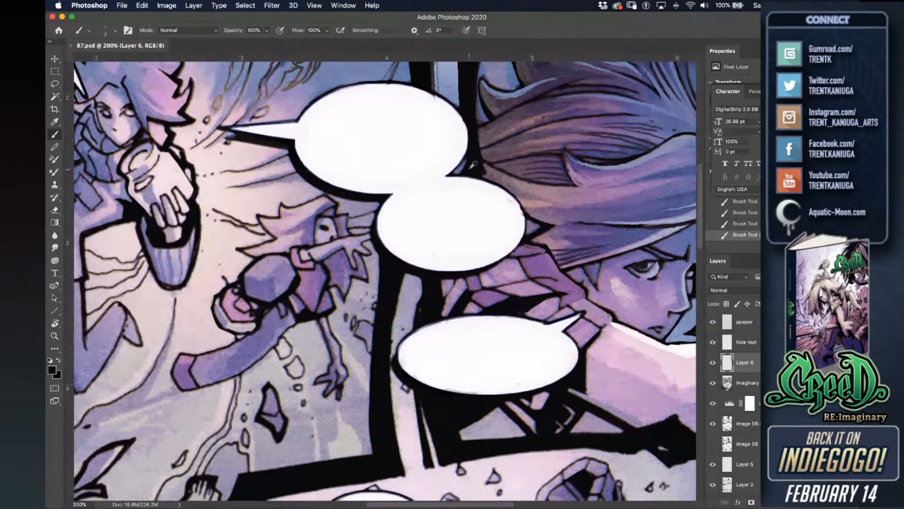
drag(465, 162, 457, 170)
scroll(476, 236, right, 3)
scroll(476, 236, down, 1)
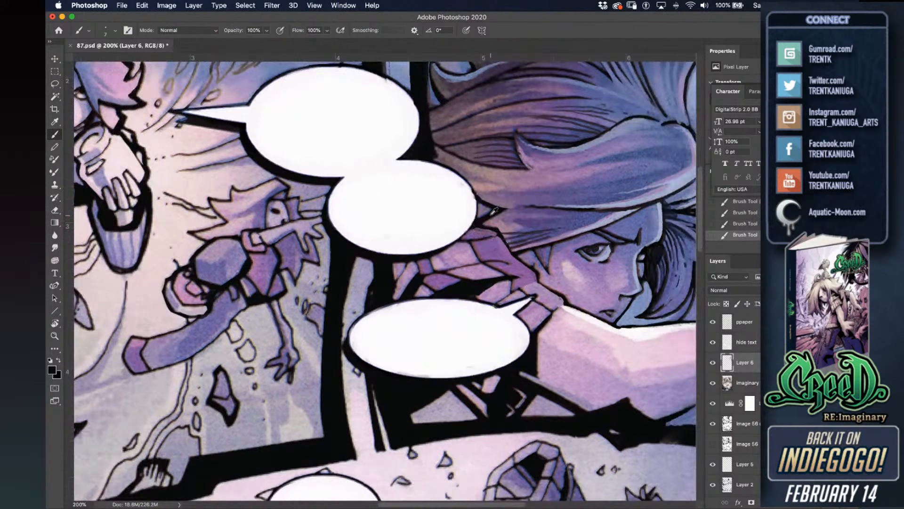
Redraw the black outline and strands of the large face's hair beside the middle speech balloon.
mouse_move(478, 215)
mouse_down()
mouse_move(494, 208)
mouse_move(477, 205)
mouse_up()
key(x)
key(x)
drag(486, 203, 425, 217)
drag(374, 167, 398, 181)
key(super+z)
drag(376, 168, 458, 198)
mouse_move(400, 187)
mouse_down()
mouse_move(456, 199)
mouse_move(437, 205)
mouse_move(490, 206)
mouse_up()
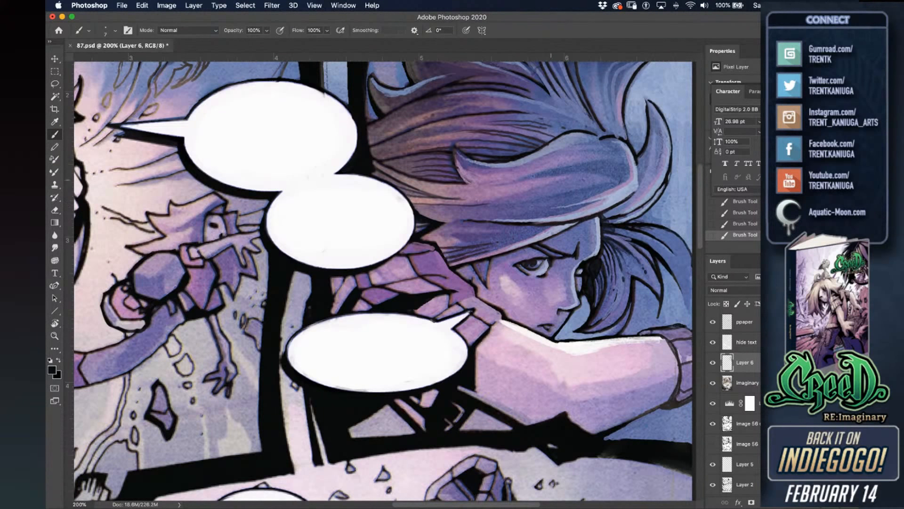
Paint strands through the front hair lock above the large face in black and sampled dark blue, with light-blue highlights on its lower edge.
drag(488, 203, 585, 171)
drag(503, 187, 572, 172)
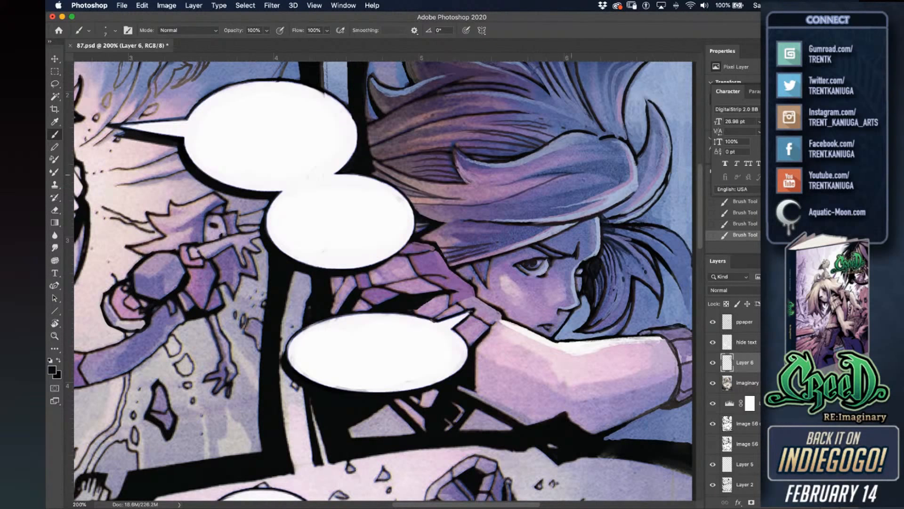
drag(507, 183, 592, 167)
key(super+z)
drag(509, 183, 619, 160)
alt+click(565, 170)
drag(515, 202, 574, 189)
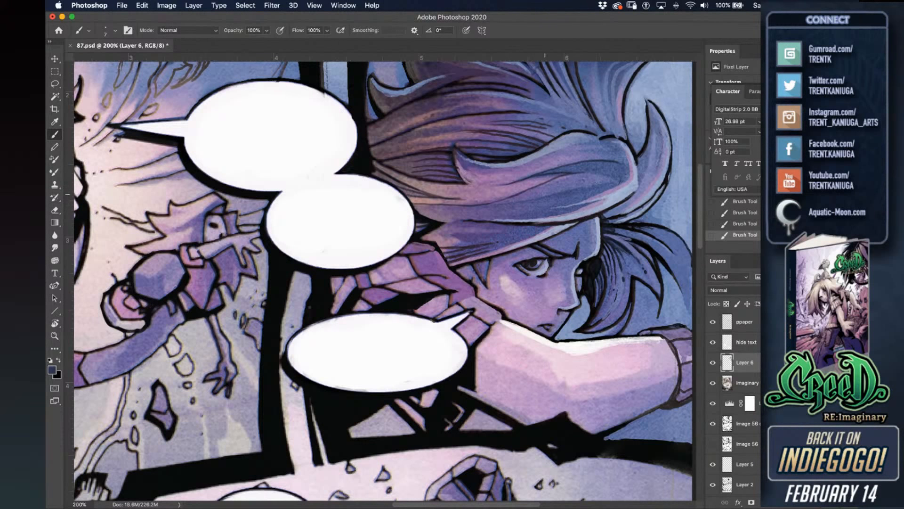
alt+click(593, 189)
drag(548, 194, 605, 181)
drag(591, 184, 612, 179)
Paint pink over the large figure's upper arm beside the lower speech balloon with an enlarged brush.
scroll(537, 276, down, 3)
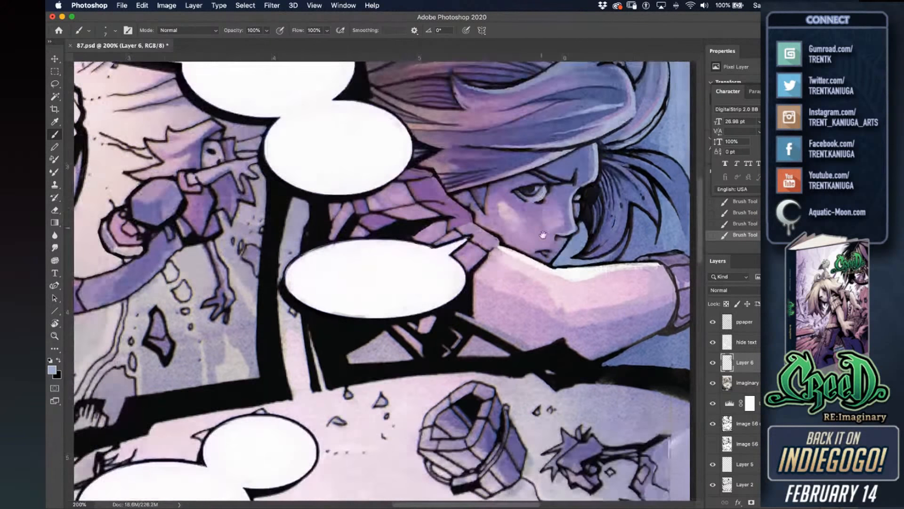
key(bracketright)
key(bracketright)
key(bracketright)
key(bracketright)
key(bracketright)
drag(491, 283, 518, 302)
mouse_move(495, 289)
mouse_down()
mouse_move(562, 322)
mouse_move(534, 287)
mouse_move(558, 308)
mouse_move(507, 277)
mouse_move(494, 287)
mouse_move(483, 271)
mouse_move(478, 282)
mouse_move(502, 294)
mouse_up()
Add black hatch lines to the arm's shaded edge beside the lower balloon with a 10 px brush, undoing the last strokes.
key(bracketleft)
key(bracketleft)
key(bracketleft)
key(bracketleft)
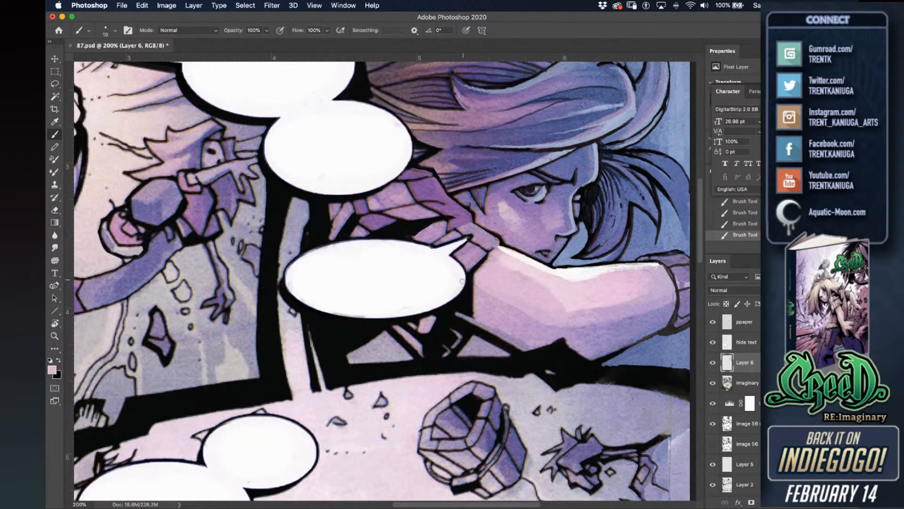
alt+click(471, 306)
mouse_move(465, 314)
mouse_down()
mouse_move(485, 326)
mouse_move(481, 313)
mouse_up()
mouse_move(478, 310)
mouse_down()
mouse_move(491, 316)
mouse_move(483, 302)
mouse_up()
mouse_move(473, 299)
mouse_down()
mouse_move(487, 300)
mouse_move(507, 337)
mouse_move(496, 317)
mouse_up()
key(super+z)
key(super+z)
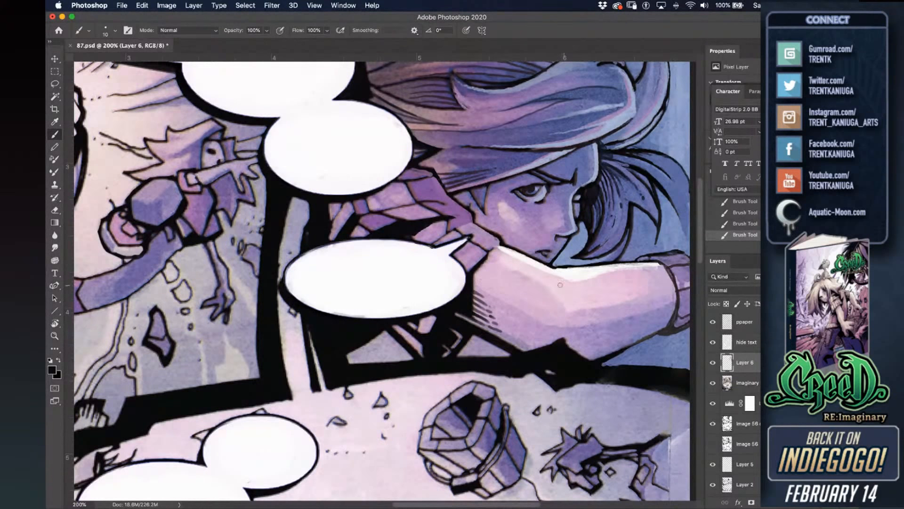
Repaint the angular shapes beneath the lower speech balloon with sampled pink and purple tones, and save the document.
alt+click(418, 343)
mouse_move(426, 341)
mouse_down()
mouse_move(429, 355)
mouse_move(433, 348)
mouse_move(419, 352)
mouse_move(393, 328)
mouse_move(421, 353)
mouse_up()
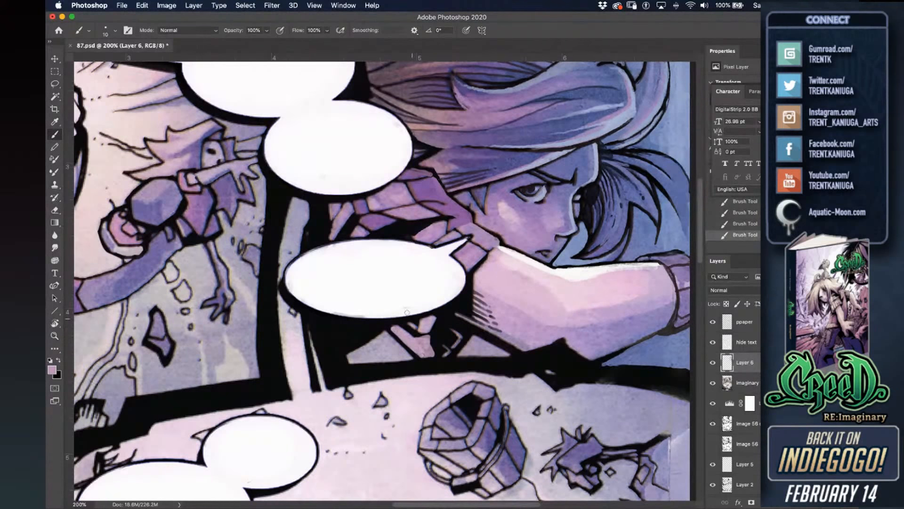
alt+click(466, 214)
drag(346, 356, 382, 337)
drag(518, 259, 527, 262)
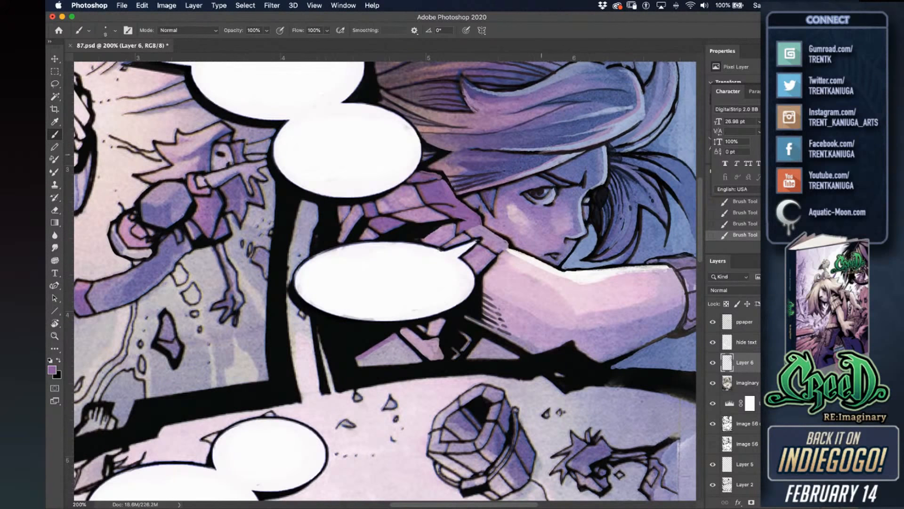
key(super+s)
Add black fold lines to the purple sleeve above the lower speech balloon with an 8 px brush, undoing stray strokes.
drag(439, 284, 490, 287)
alt+click(465, 232)
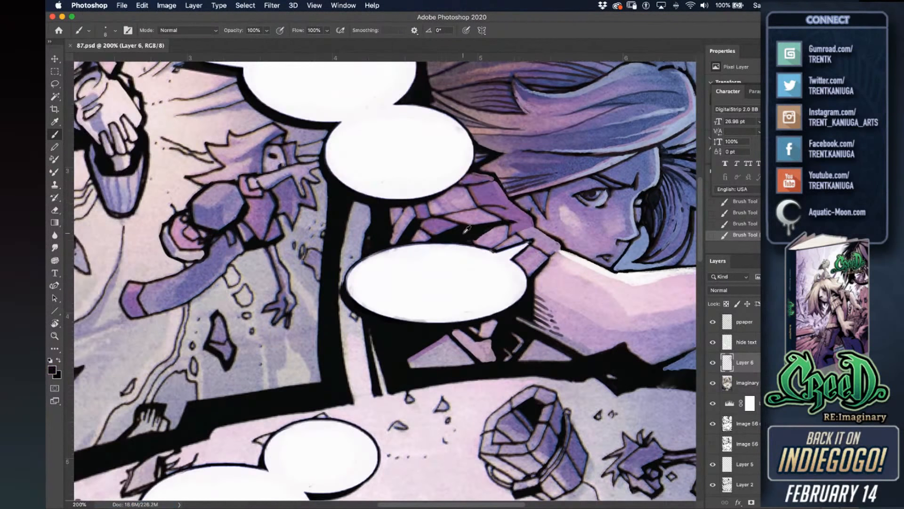
drag(469, 224, 480, 220)
key(super+z)
mouse_move(426, 216)
mouse_down()
mouse_move(464, 205)
mouse_move(419, 218)
mouse_up()
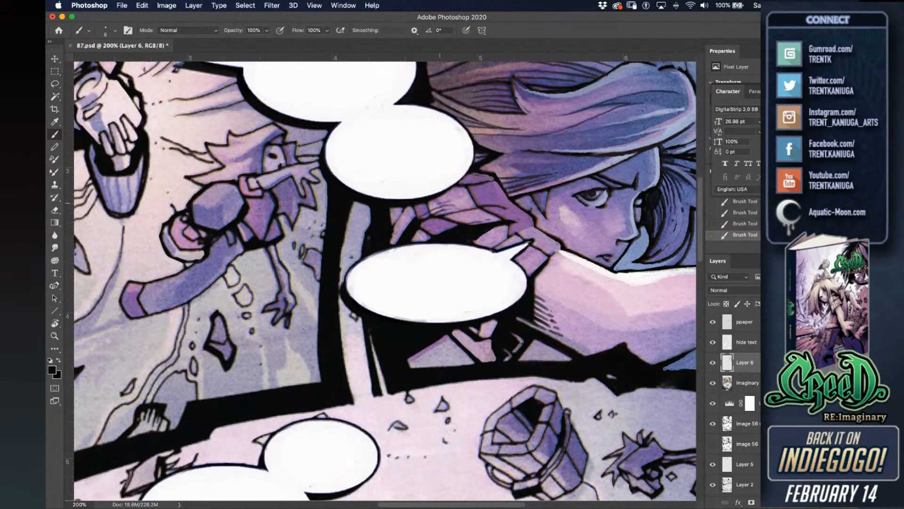
key(super+z)
mouse_move(451, 201)
mouse_down()
mouse_move(426, 208)
mouse_move(396, 245)
mouse_move(433, 206)
mouse_move(389, 228)
mouse_up()
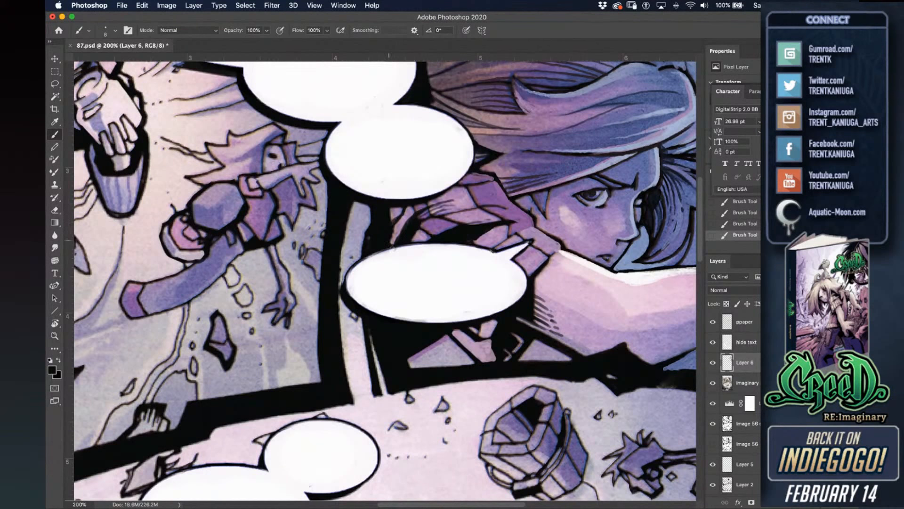
Touch up the narrow vertical strip beside the lower speech balloon with a sampled color, and save the document.
alt+click(357, 321)
drag(339, 267, 339, 334)
key(super+s)
Paint a pale highlight and black outline on the wristband beside the lower balloon's tail, saving the document.
scroll(469, 323, right, 5)
scroll(469, 322, down, 1)
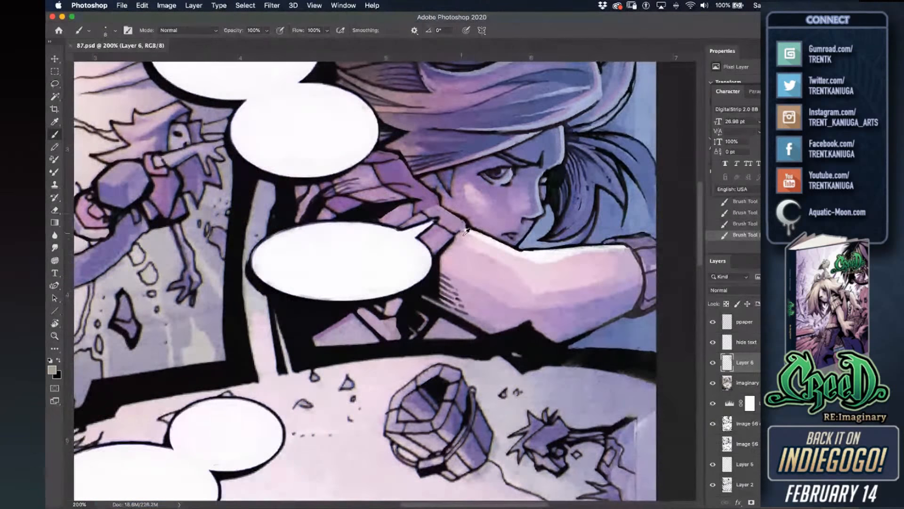
alt+click(472, 230)
mouse_move(455, 217)
mouse_down()
mouse_move(463, 224)
mouse_move(444, 217)
mouse_up()
key(x)
drag(419, 233, 433, 222)
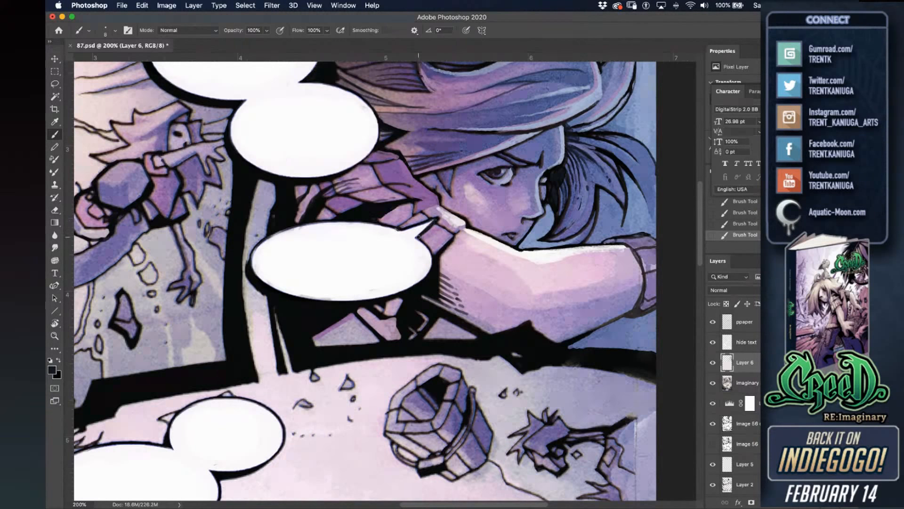
key(super+s)
key(x)
mouse_move(434, 226)
mouse_down()
mouse_move(450, 232)
mouse_move(438, 244)
mouse_up()
key(super+z)
scroll(384, 278, right, 3)
key(super+s)
Highlight the armband at the page's outer edge with a sampled pale tone, and save the document.
alt+click(587, 263)
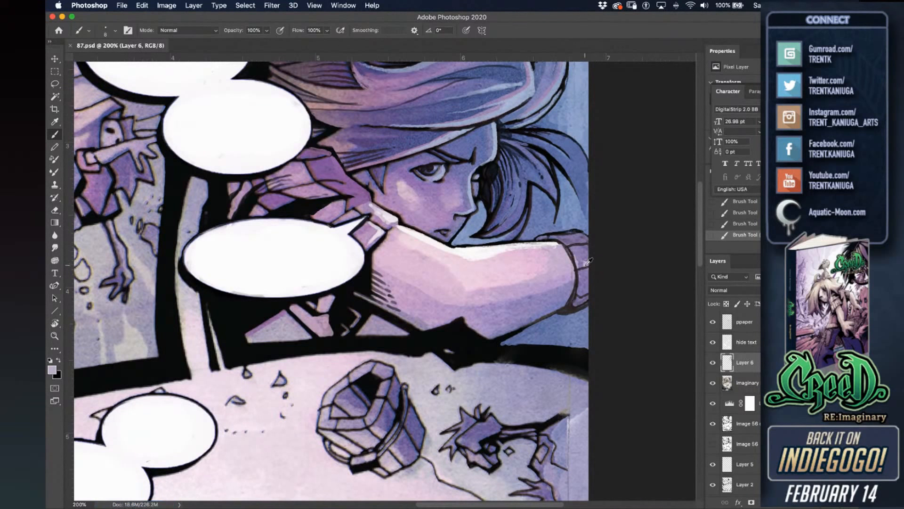
mouse_move(586, 258)
mouse_down()
mouse_move(570, 242)
mouse_move(577, 233)
mouse_move(552, 235)
mouse_move(560, 234)
mouse_move(533, 254)
mouse_move(544, 255)
mouse_up()
alt+click(587, 263)
key(super+s)
Paint light-blue and sampled darker strokes into the ponytail behind the large face, and save the document.
alt+click(593, 119)
mouse_move(526, 227)
mouse_down()
mouse_move(543, 181)
mouse_move(542, 212)
mouse_move(549, 198)
mouse_up()
alt+click(555, 219)
mouse_move(536, 234)
mouse_down()
mouse_move(506, 244)
mouse_move(546, 235)
mouse_move(550, 214)
mouse_up()
alt+click(514, 238)
mouse_move(534, 229)
mouse_down()
mouse_move(514, 241)
mouse_move(545, 207)
mouse_up()
key(super+s)
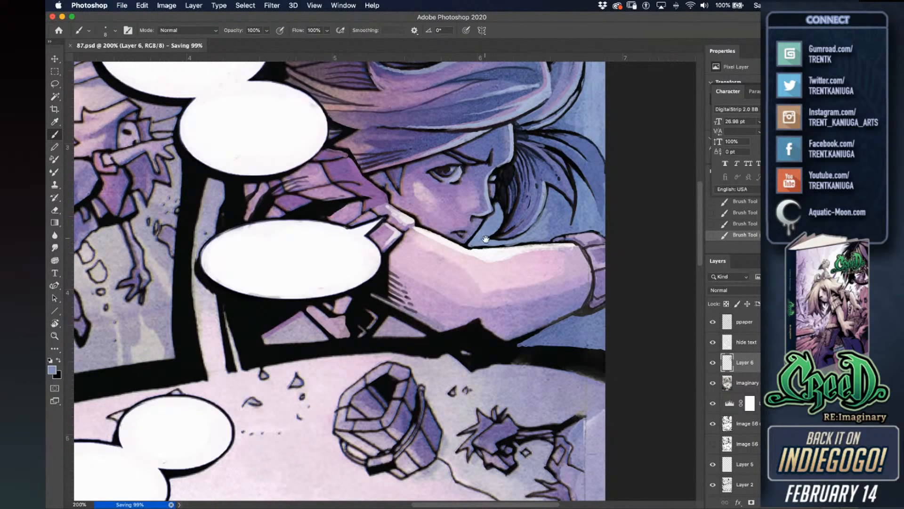
Touch up the shading around the large face's nose and mouth with sampled purple tones, and save the document.
drag(481, 257, 500, 278)
alt+click(473, 228)
drag(475, 211, 480, 227)
alt+click(471, 207)
drag(482, 214, 481, 231)
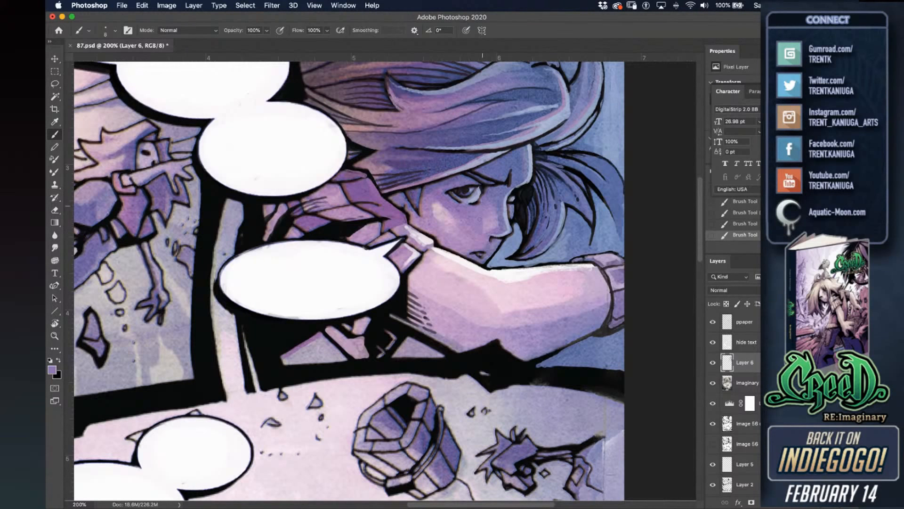
key(super+s)
Paint a pale-blue highlight along the hair edge above the large face's forehead, and save the document.
alt+click(497, 150)
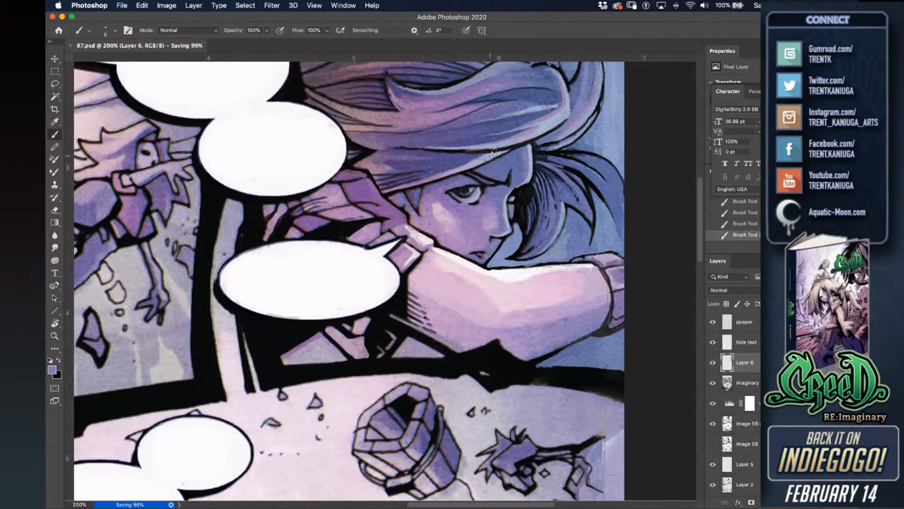
mouse_move(484, 162)
mouse_down()
mouse_move(515, 147)
mouse_move(505, 149)
mouse_up()
drag(489, 153, 521, 145)
key(space)
drag(484, 205, 505, 229)
key(super+s)
Retouch the pink and lilac spikes of the kneeling figure's hair with sampled colors, and save the document.
drag(390, 305, 482, 278)
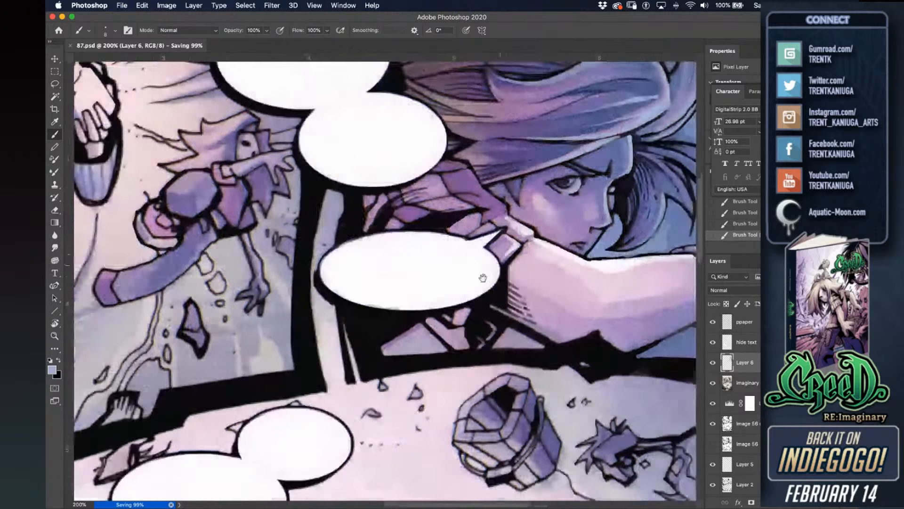
drag(532, 295, 532, 362)
drag(389, 271, 498, 324)
drag(429, 276, 525, 316)
mouse_move(288, 194)
mouse_down()
mouse_move(298, 203)
mouse_move(314, 184)
mouse_up()
alt+click(305, 184)
mouse_move(313, 184)
mouse_down()
mouse_move(304, 183)
mouse_move(326, 169)
mouse_move(316, 194)
mouse_up()
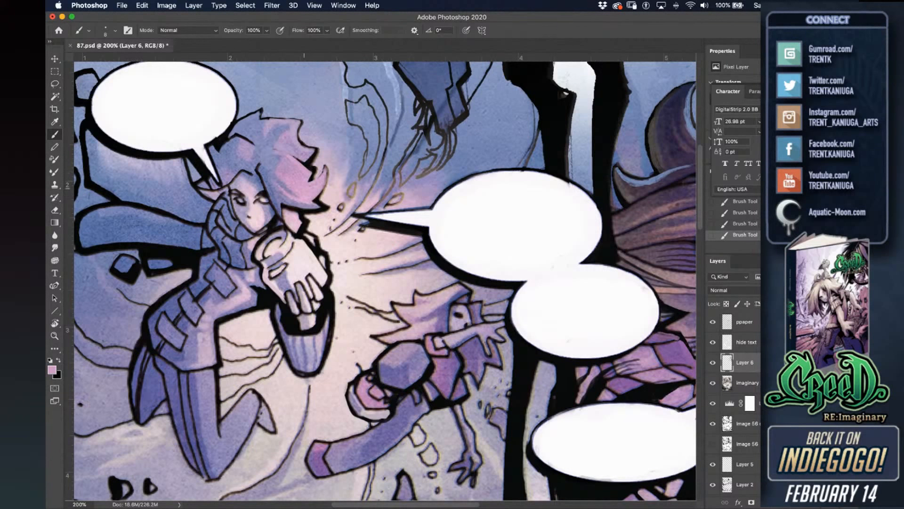
drag(297, 163, 310, 171)
alt+click(313, 154)
key(super+z)
mouse_move(318, 144)
mouse_down()
mouse_move(299, 141)
mouse_move(296, 127)
mouse_up()
alt+click(308, 137)
key(super+s)
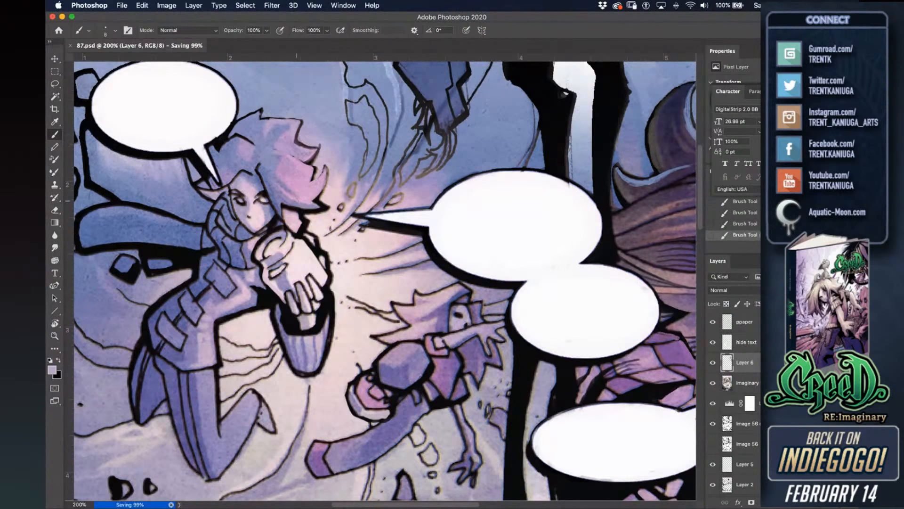
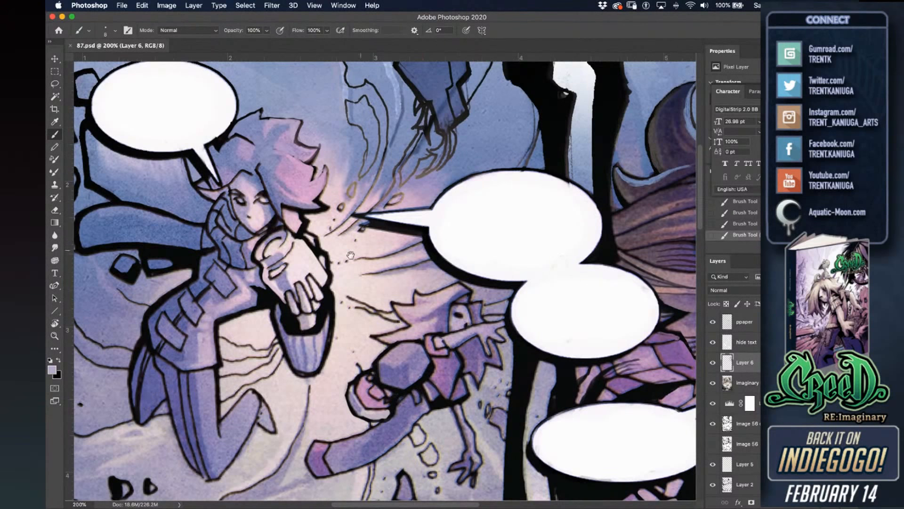
Repaint the blue falling figure with sampled blues, close its upper end with a black outline, and save the document.
scroll(378, 192, up, 3)
scroll(379, 192, left, 5)
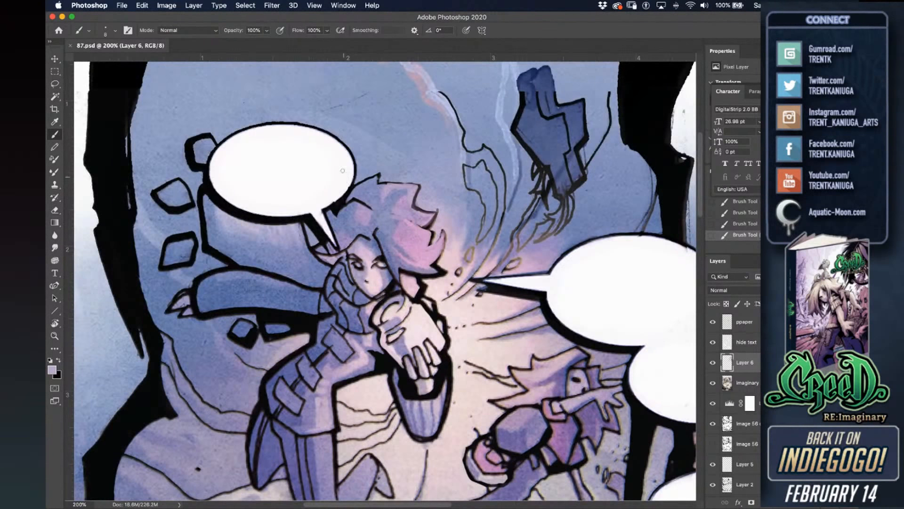
alt+click(322, 203)
mouse_move(333, 200)
mouse_down()
mouse_move(331, 232)
mouse_move(307, 205)
mouse_move(328, 235)
mouse_move(362, 235)
mouse_move(407, 259)
mouse_move(240, 181)
mouse_up()
drag(485, 86, 407, 143)
alt+click(410, 147)
drag(415, 178, 429, 205)
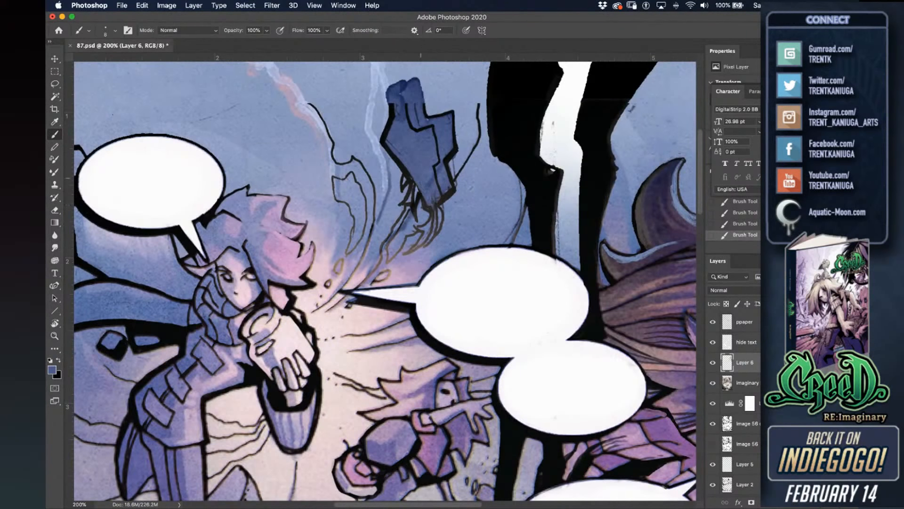
drag(435, 165, 433, 203)
alt+click(414, 179)
alt+click(407, 176)
mouse_move(406, 178)
mouse_down()
mouse_move(407, 200)
mouse_move(417, 195)
mouse_up()
mouse_move(390, 106)
mouse_down()
mouse_move(385, 93)
mouse_move(411, 81)
mouse_up()
key(super+s)
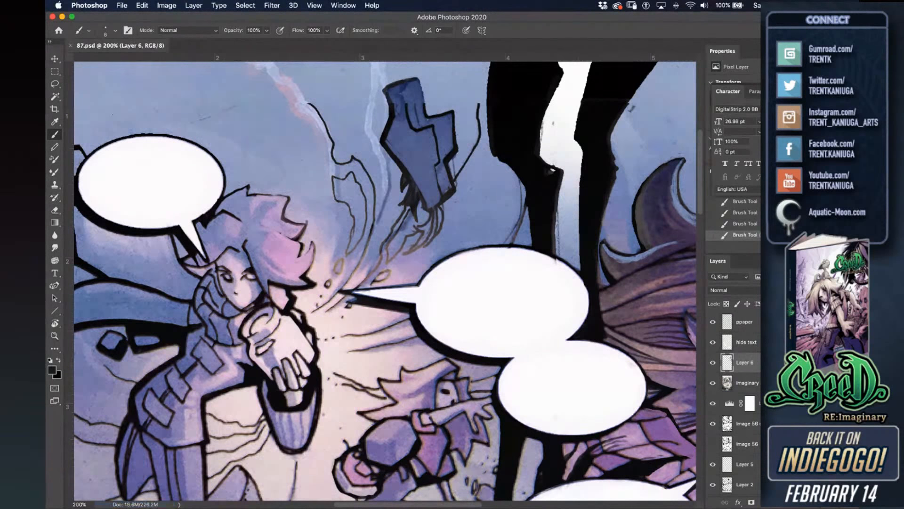
key(super+Tab)
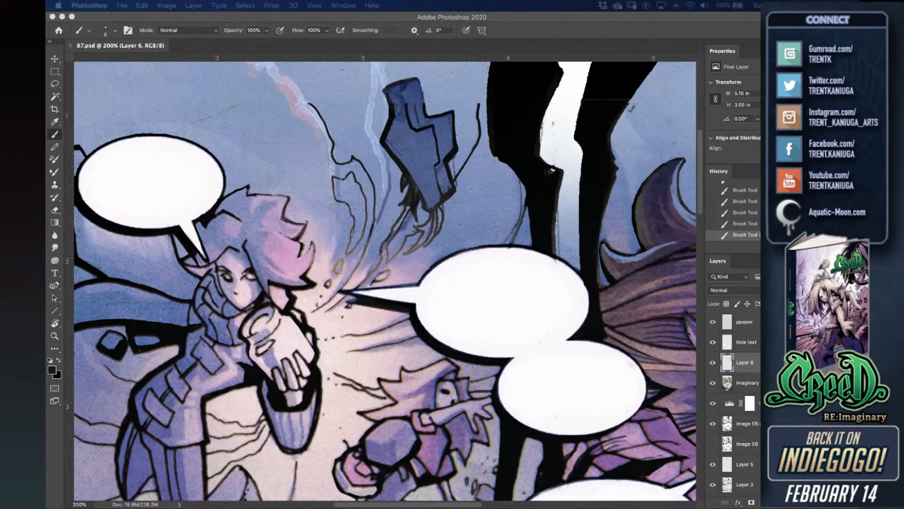
click(362, 288)
drag(374, 145, 399, 254)
key(super+r)
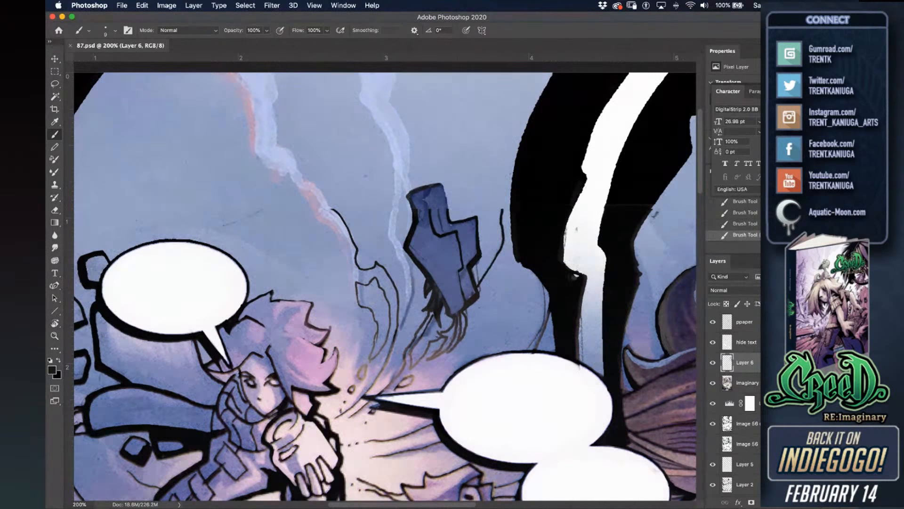
key(super+Tab)
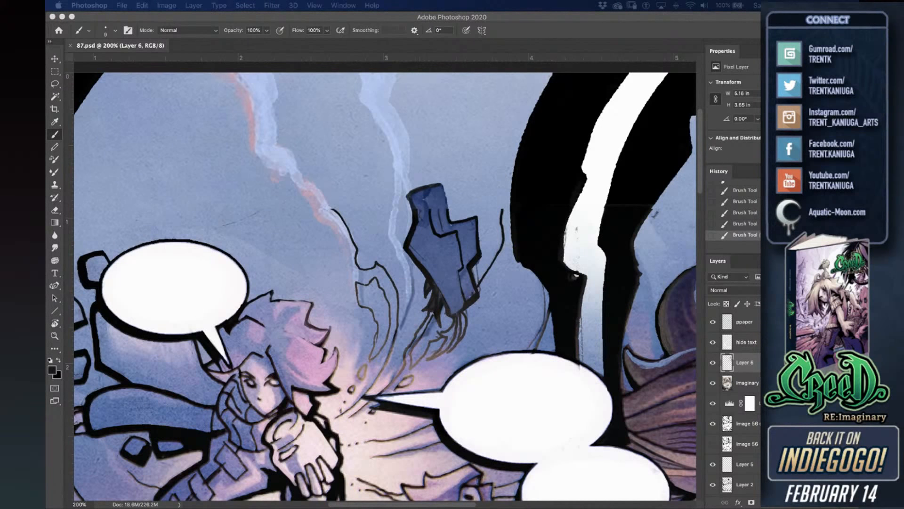
click(399, 217)
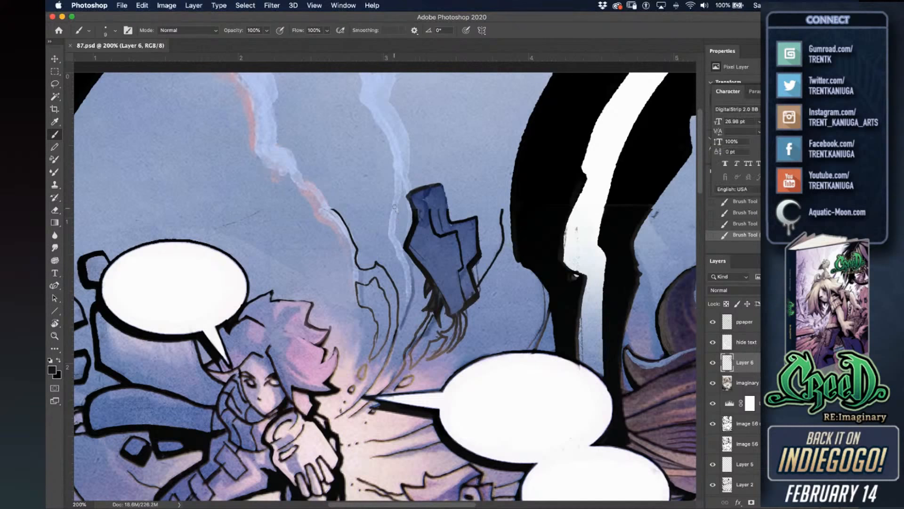
Fill the upper and outer parts of the blue falling figure with black using a larger brush.
key(bracketright)
key(bracketright)
key(bracketright)
mouse_move(429, 224)
mouse_down()
mouse_move(426, 181)
mouse_move(417, 220)
mouse_move(414, 199)
mouse_move(436, 191)
mouse_move(428, 211)
mouse_move(444, 225)
mouse_move(439, 197)
mouse_move(445, 228)
mouse_move(443, 198)
mouse_move(444, 227)
mouse_move(469, 232)
mouse_move(460, 229)
mouse_move(467, 253)
mouse_move(471, 221)
mouse_move(451, 227)
mouse_move(471, 226)
mouse_move(461, 281)
mouse_move(470, 278)
mouse_move(466, 257)
mouse_up()
Add black hatching across the falling figure's remaining blue area and refine its edge with a smaller brush.
key(bracketleft)
key(bracketleft)
key(bracketleft)
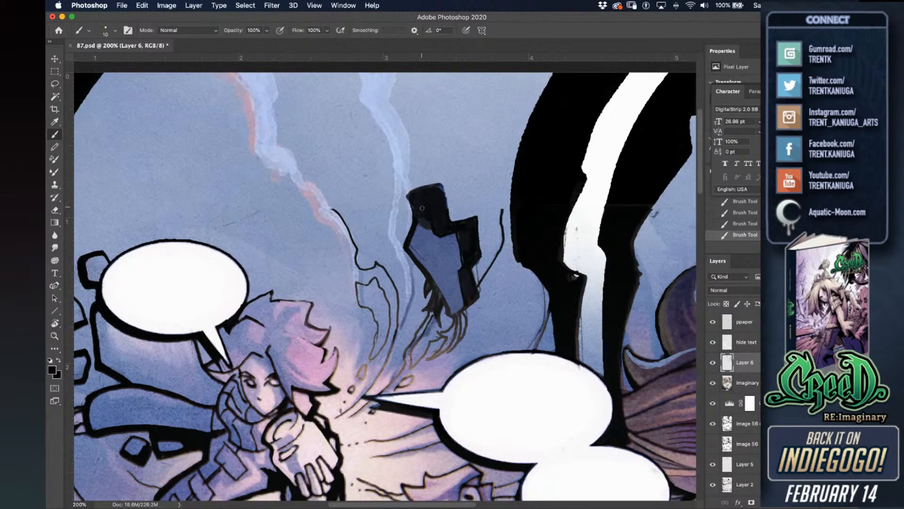
drag(420, 220, 414, 242)
mouse_move(420, 231)
mouse_down()
mouse_move(416, 247)
mouse_move(426, 241)
mouse_up()
alt+click(425, 222)
mouse_move(430, 231)
mouse_down()
mouse_move(419, 252)
mouse_move(435, 240)
mouse_up()
mouse_move(440, 236)
mouse_down()
mouse_move(430, 251)
mouse_move(450, 261)
mouse_up()
mouse_move(460, 243)
mouse_down()
mouse_move(453, 253)
mouse_move(434, 241)
mouse_up()
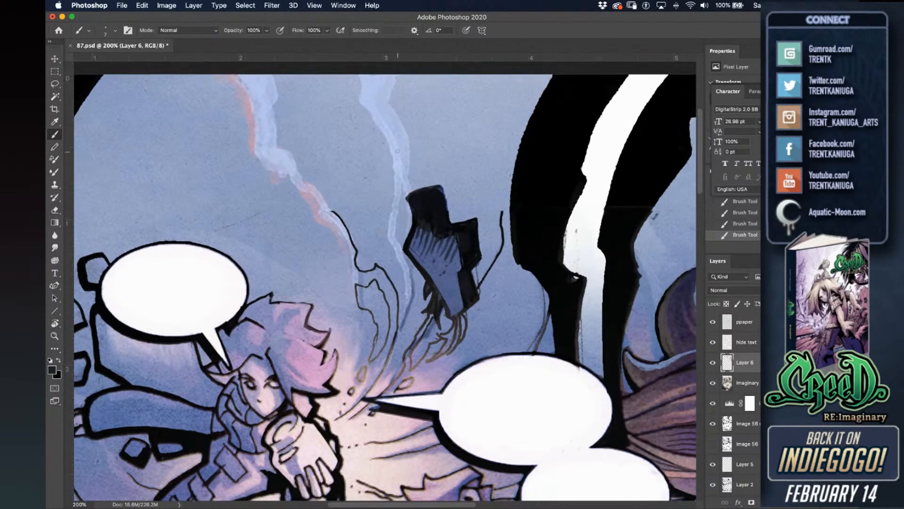
alt+click(414, 203)
drag(409, 197, 409, 233)
Repaint the outlined wisps beneath the falling figure as solid dark tufts with a 7 px brush.
scroll(470, 298, down, 3)
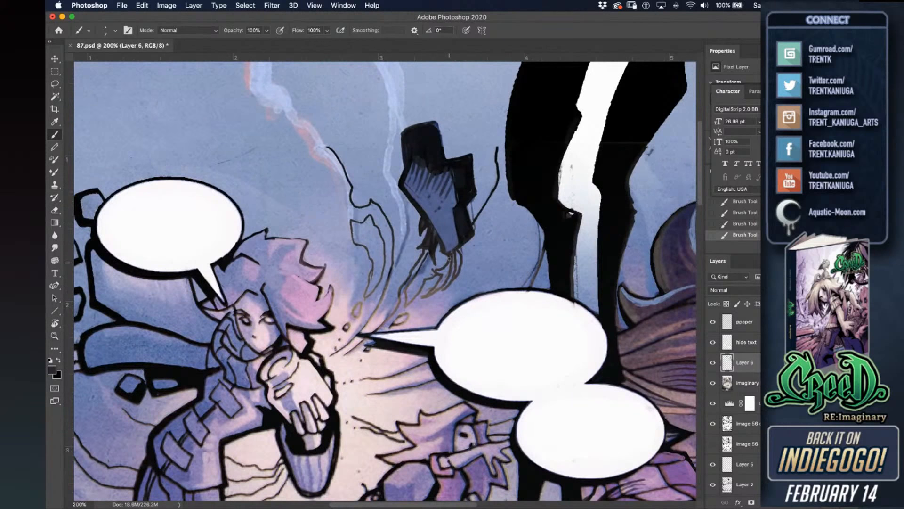
drag(457, 253, 458, 267)
alt+click(447, 288)
alt+click(456, 258)
alt+click(466, 232)
mouse_move(458, 243)
mouse_down()
mouse_move(448, 253)
mouse_move(454, 274)
mouse_move(441, 272)
mouse_move(428, 297)
mouse_move(440, 287)
mouse_move(422, 298)
mouse_move(428, 291)
mouse_up()
Paint over the leftover debris lines below the falling figure with sampled background blues.
alt+click(454, 261)
alt+click(431, 302)
alt+click(430, 283)
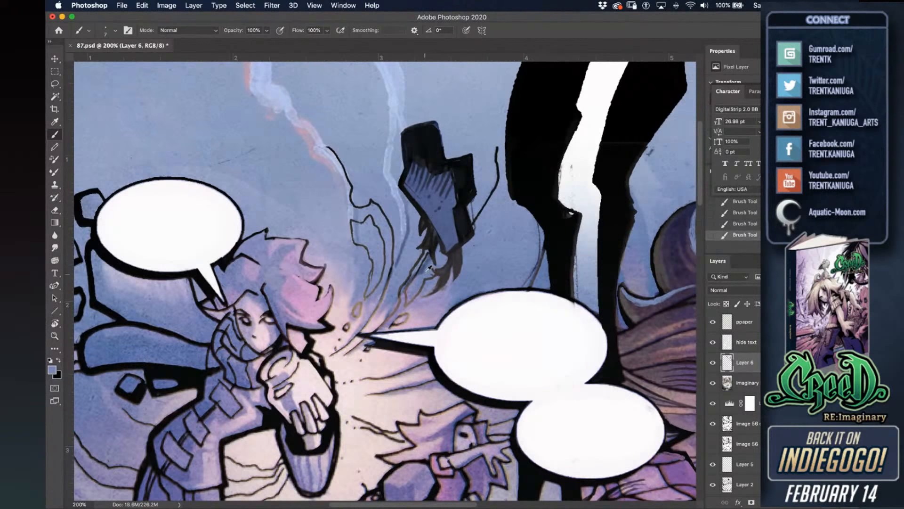
drag(429, 278, 422, 285)
alt+click(417, 317)
alt+click(428, 272)
mouse_move(429, 249)
mouse_down()
mouse_move(409, 273)
mouse_move(396, 264)
mouse_up()
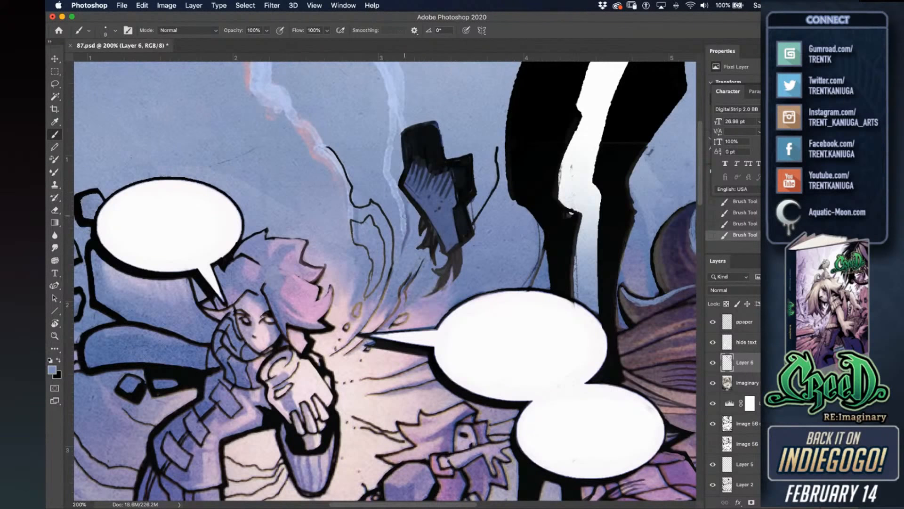
Extend the left pale blue energy trail over its remaining outline and around its lower bend with a 15 px brush.
mouse_move(340, 162)
mouse_down()
mouse_move(327, 147)
mouse_move(350, 197)
mouse_move(378, 206)
mouse_move(387, 229)
mouse_up()
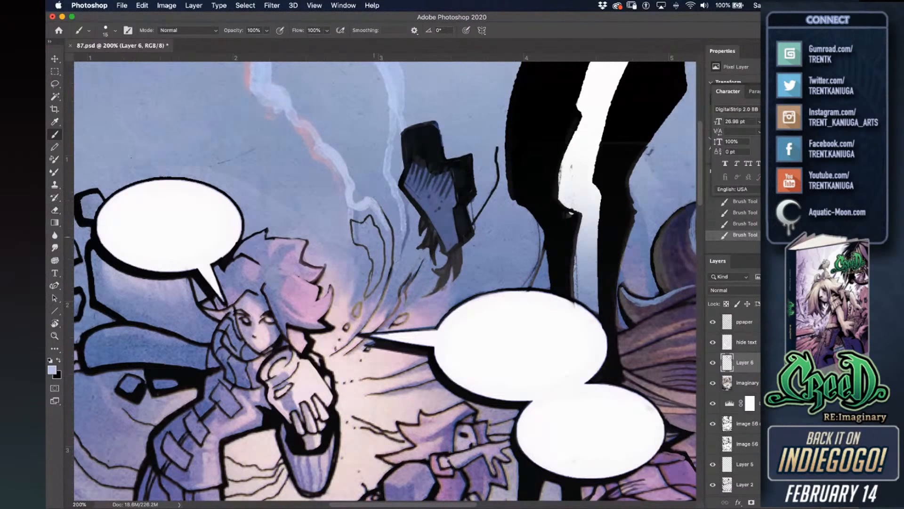
mouse_move(358, 198)
mouse_down()
mouse_move(369, 207)
mouse_move(356, 213)
mouse_move(379, 220)
mouse_move(385, 238)
mouse_move(387, 212)
mouse_move(377, 208)
mouse_move(391, 266)
mouse_up()
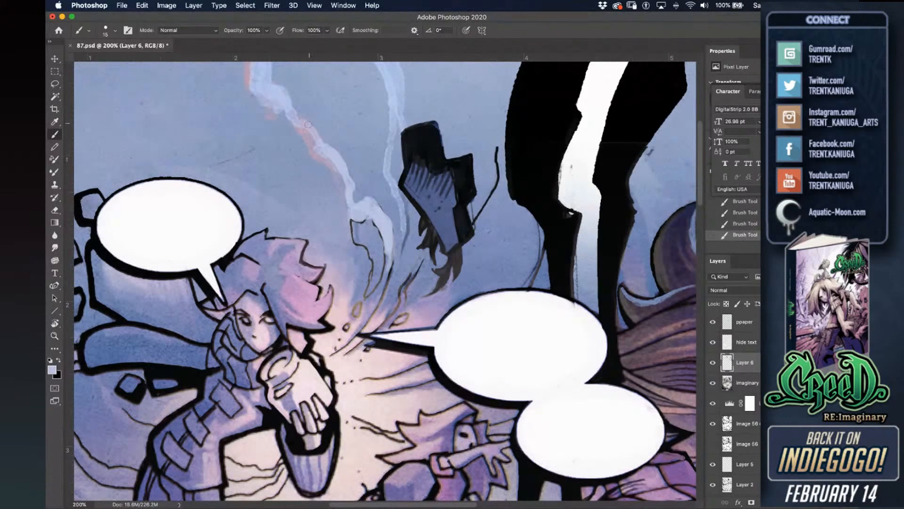
Switch to the Watercolory brush at 25 px and widen the pinkish shading along the left energy trail's middle and lower edge.
right_click(408, 106)
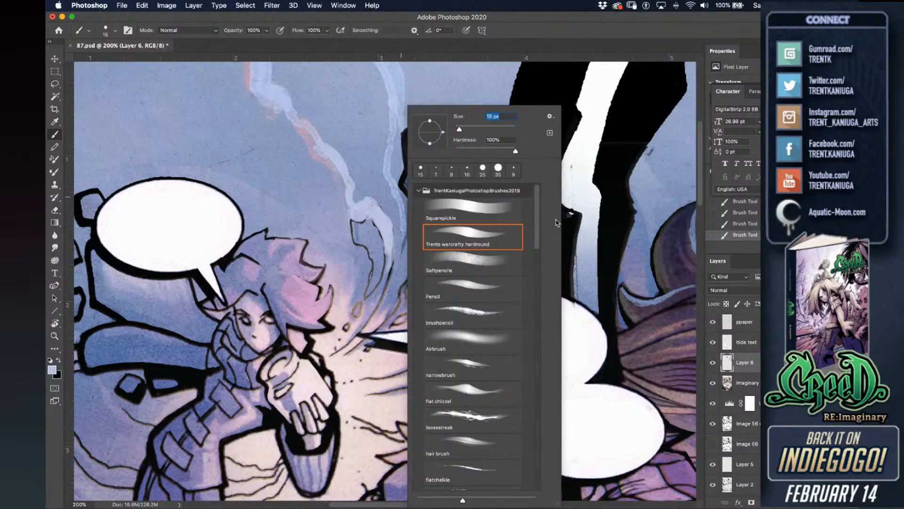
drag(536, 246, 527, 329)
click(477, 378)
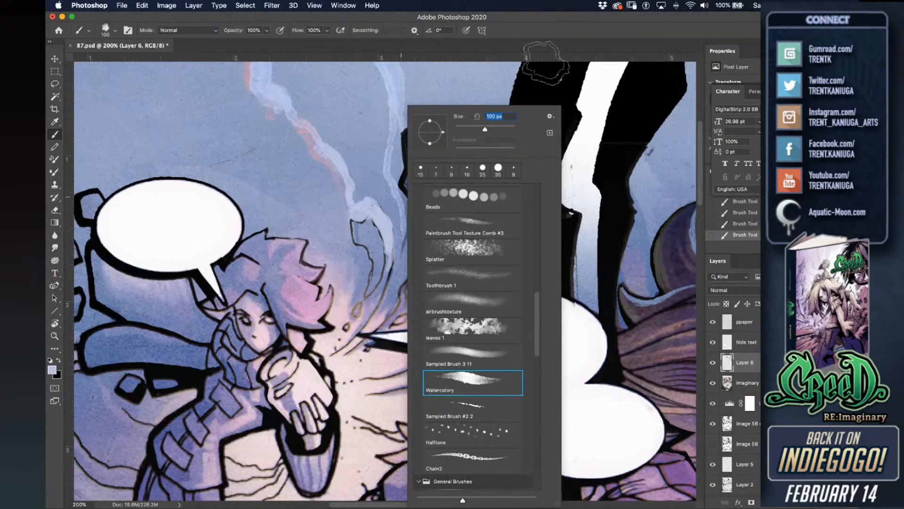
click(553, 33)
key(bracketleft)
key(bracketleft)
key(bracketleft)
key(bracketleft)
key(bracketleft)
key(bracketleft)
key(bracketleft)
key(bracketleft)
key(bracketleft)
mouse_move(354, 215)
mouse_down()
mouse_move(335, 162)
mouse_move(287, 121)
mouse_move(332, 178)
mouse_move(338, 170)
mouse_move(320, 160)
mouse_move(346, 220)
mouse_up()
alt+click(326, 164)
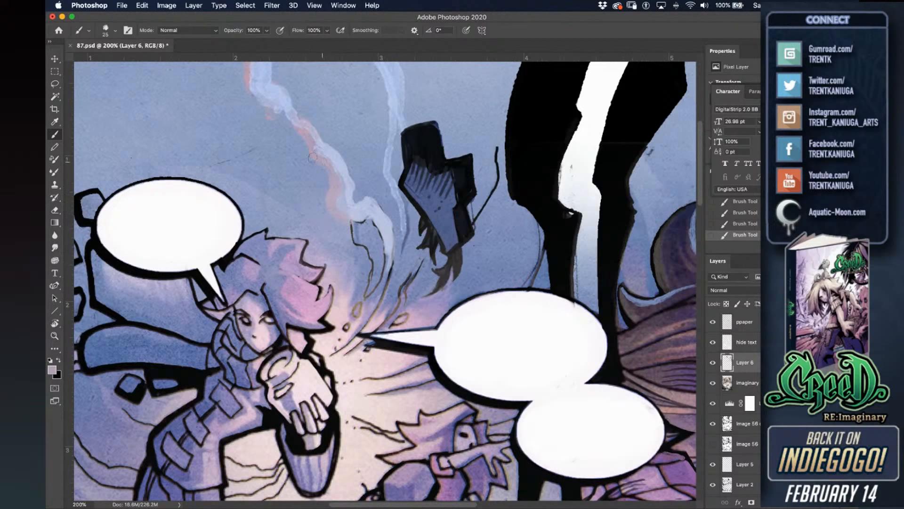
mouse_move(306, 140)
mouse_down()
mouse_move(306, 132)
mouse_move(305, 141)
mouse_up()
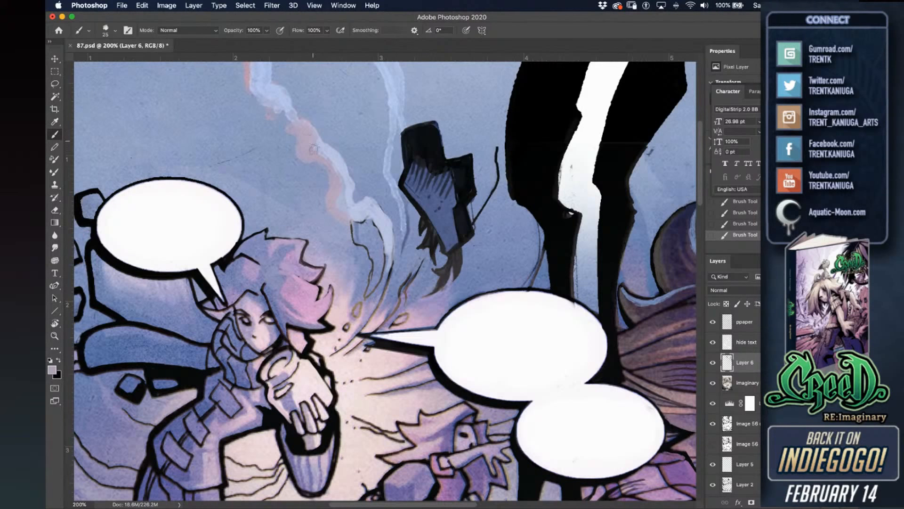
Refine the left trail's middle bend with sampled pale blue using a 10 px brush.
key(bracketleft)
alt+click(331, 147)
mouse_move(302, 118)
mouse_down()
mouse_move(322, 149)
mouse_move(323, 123)
mouse_move(304, 117)
mouse_up()
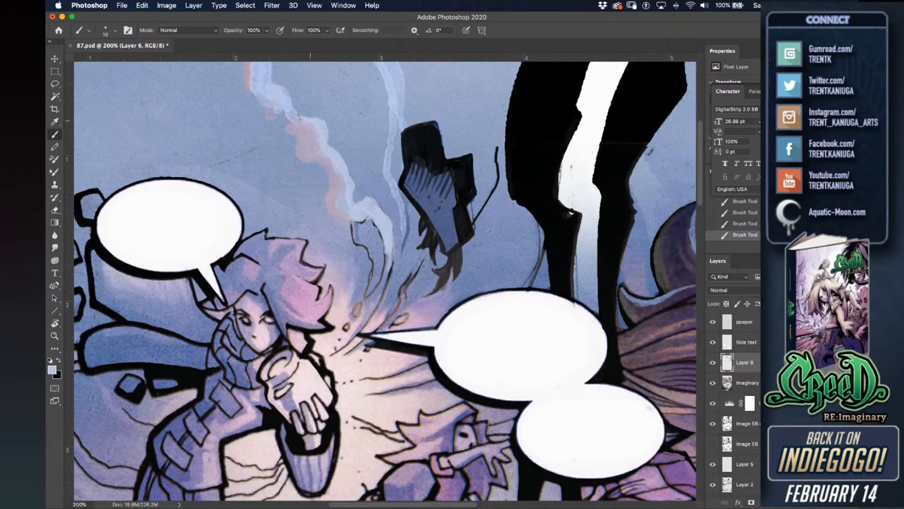
Spread billowing pinkish shading along the outer edge of the left trail's upper section, varying the brush between 20 and 40 px.
key(bracketright)
key(bracketright)
key(bracketright)
drag(256, 92, 258, 79)
drag(309, 170, 332, 255)
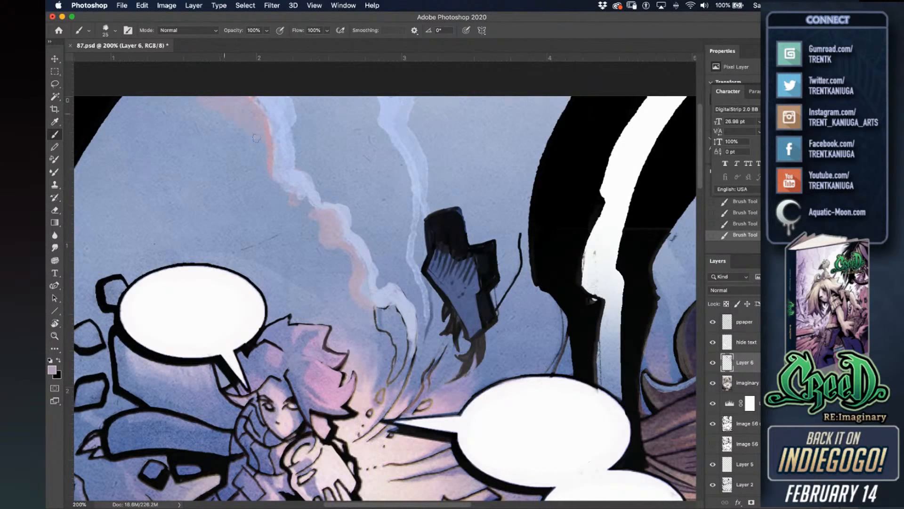
mouse_move(247, 128)
mouse_down()
mouse_move(256, 175)
mouse_move(267, 166)
mouse_move(253, 182)
mouse_move(295, 195)
mouse_move(268, 193)
mouse_move(271, 215)
mouse_move(281, 219)
mouse_move(288, 203)
mouse_move(297, 219)
mouse_up()
key(bracketright)
key(bracketright)
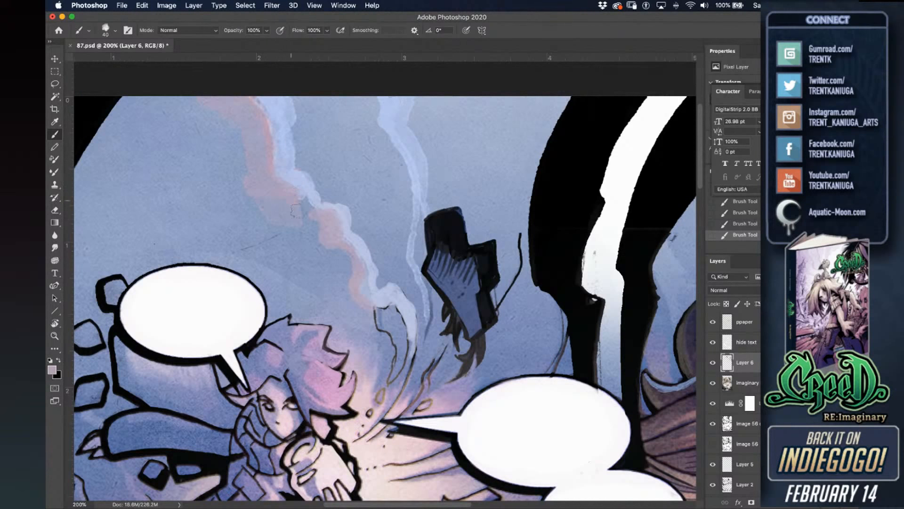
key(bracketleft)
key(bracketleft)
drag(308, 223, 284, 227)
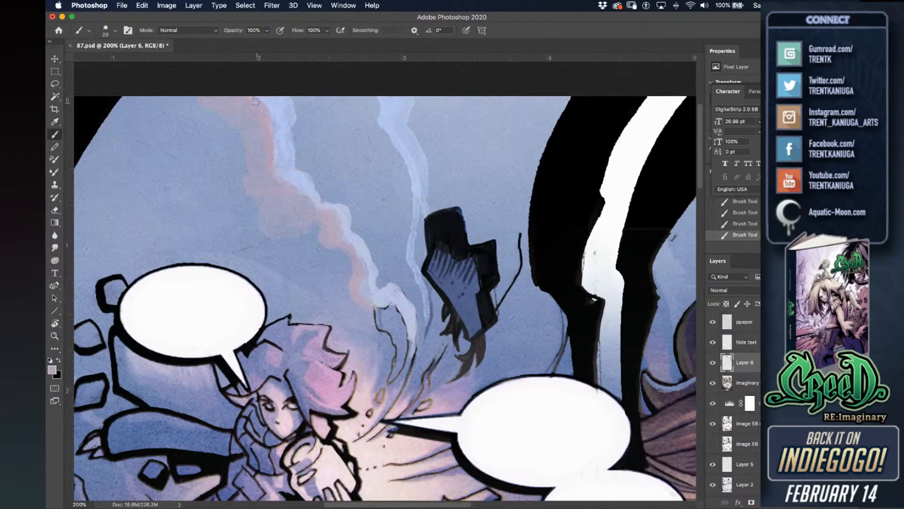
Broaden the upper section of the left energy trail with sampled pale blues.
mouse_move(278, 127)
mouse_down()
mouse_move(278, 151)
mouse_move(293, 95)
mouse_move(292, 164)
mouse_move(276, 163)
mouse_move(276, 171)
mouse_up()
alt+click(282, 129)
alt+click(284, 155)
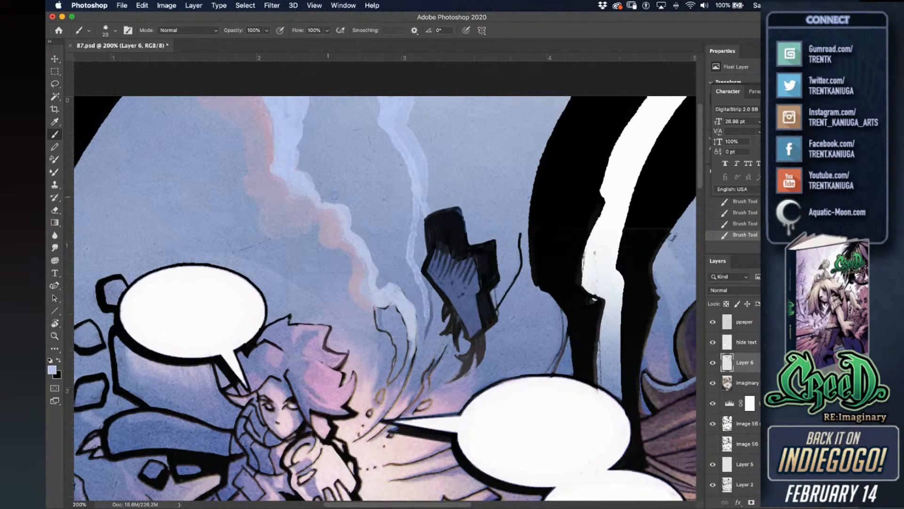
Thicken the right energy trail with billowing pale blue strokes behind the falling figure and down to its base.
mouse_move(397, 118)
mouse_down()
mouse_move(416, 99)
mouse_move(399, 117)
mouse_move(418, 137)
mouse_move(412, 151)
mouse_move(438, 174)
mouse_move(436, 193)
mouse_move(423, 167)
mouse_move(444, 175)
mouse_move(440, 200)
mouse_move(423, 209)
mouse_move(416, 162)
mouse_move(418, 261)
mouse_move(424, 204)
mouse_move(399, 161)
mouse_move(425, 271)
mouse_up()
key(bracketleft)
mouse_move(425, 227)
mouse_down()
mouse_move(425, 240)
mouse_move(427, 219)
mouse_move(420, 274)
mouse_move(432, 322)
mouse_move(419, 348)
mouse_up()
key(bracketright)
key(bracketright)
key(bracketright)
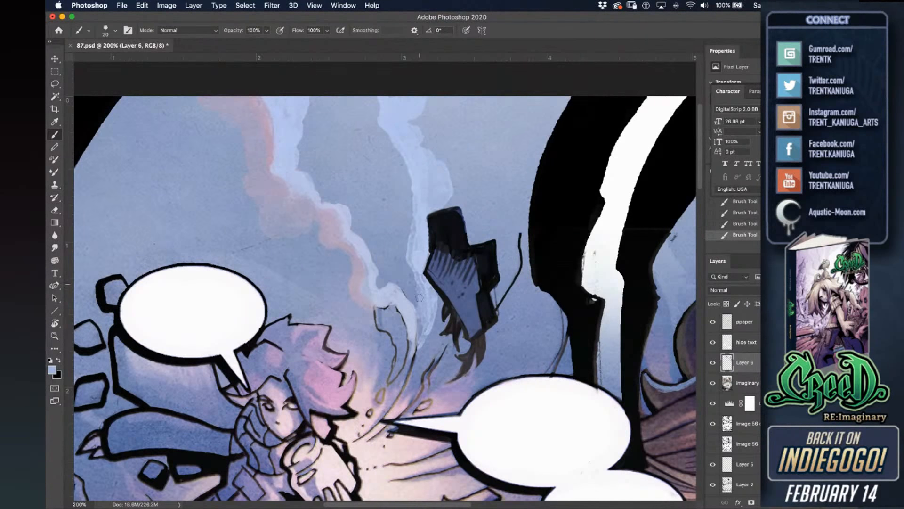
drag(425, 330, 411, 357)
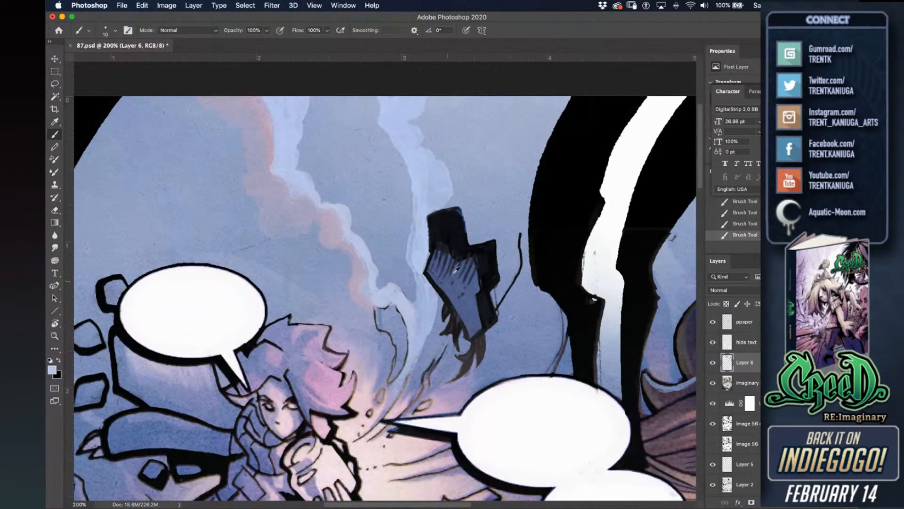
Fill the outlined debris chunk between the energy trails with dark tones sampled from the falling figure.
alt+click(457, 291)
mouse_move(391, 314)
mouse_down()
mouse_move(390, 306)
mouse_move(396, 319)
mouse_move(389, 302)
mouse_move(401, 306)
mouse_move(373, 311)
mouse_move(375, 326)
mouse_move(390, 324)
mouse_move(384, 332)
mouse_move(403, 330)
mouse_move(401, 305)
mouse_move(402, 317)
mouse_move(400, 354)
mouse_move(389, 326)
mouse_move(399, 369)
mouse_move(389, 382)
mouse_move(390, 365)
mouse_move(386, 378)
mouse_up()
alt+click(441, 240)
key(bracketright)
alt+click(401, 313)
alt+click(388, 371)
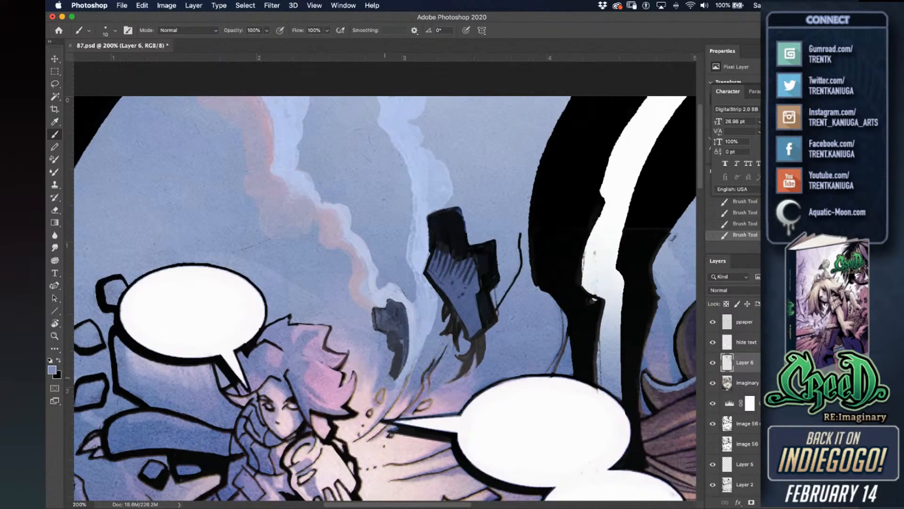
Square off the dark debris chunk's upper edge and paint two small dark fragments in the sky above it.
alt+click(401, 341)
drag(404, 345, 405, 356)
mouse_move(408, 321)
mouse_down()
mouse_move(408, 345)
mouse_move(403, 301)
mouse_move(373, 298)
mouse_move(394, 315)
mouse_up()
mouse_move(360, 248)
mouse_down()
mouse_move(359, 238)
mouse_move(371, 240)
mouse_up()
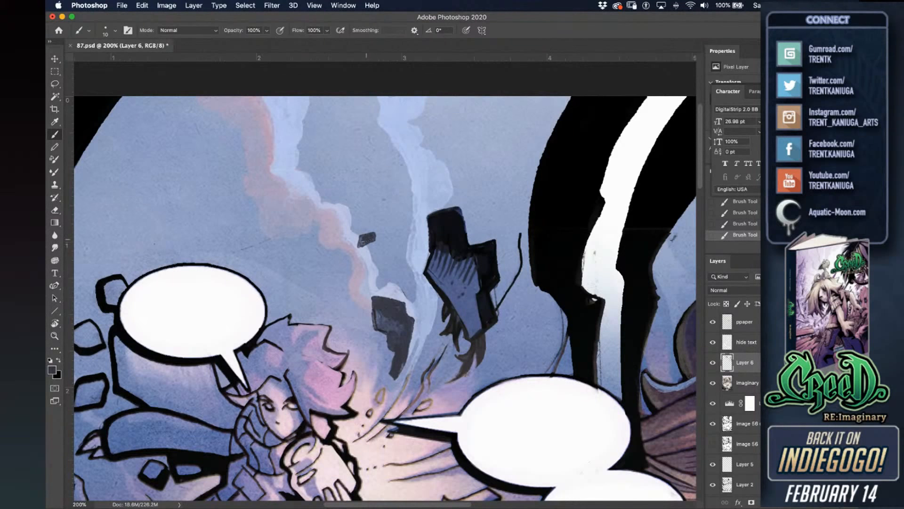
mouse_move(379, 145)
mouse_down()
mouse_move(371, 159)
mouse_move(377, 165)
mouse_move(379, 144)
mouse_move(374, 158)
mouse_move(382, 163)
mouse_up()
Hatch dark lines into the crown of the woman's hair, darken the hair beside the balloon tail, and save the file.
scroll(410, 290, down, 3)
scroll(410, 290, left, 4)
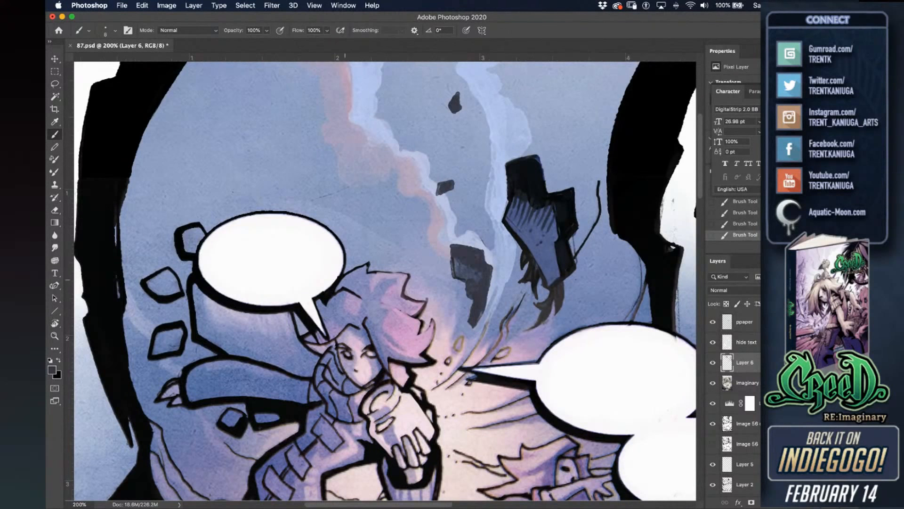
mouse_move(340, 287)
mouse_down()
mouse_move(358, 269)
mouse_move(339, 285)
mouse_move(355, 292)
mouse_up()
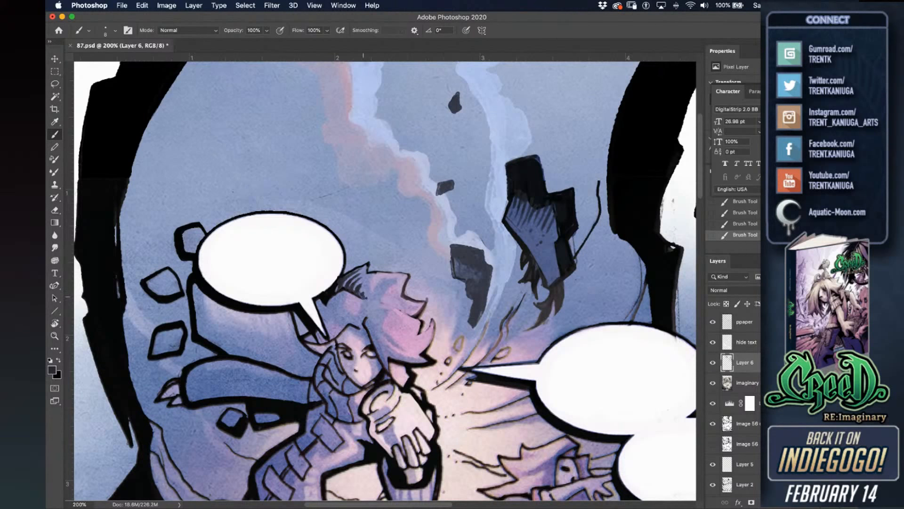
drag(324, 299, 317, 306)
key(super+s)
mouse_move(350, 270)
mouse_down()
mouse_move(344, 275)
mouse_move(357, 268)
mouse_move(344, 273)
mouse_up()
key(super+s)
Reinforce the dark outline across the top of the woman's hair and save the file.
drag(387, 294, 386, 210)
key(super+r)
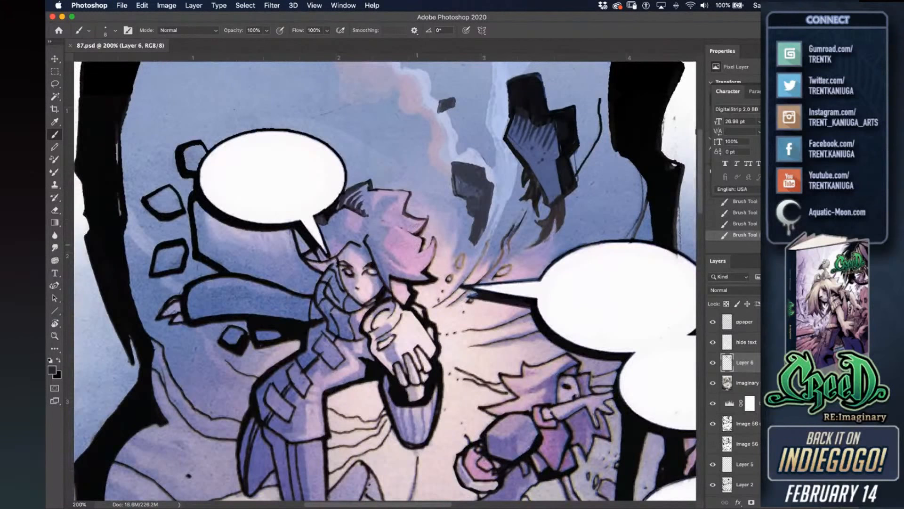
drag(415, 252, 432, 243)
key(super+z)
key(super+s)
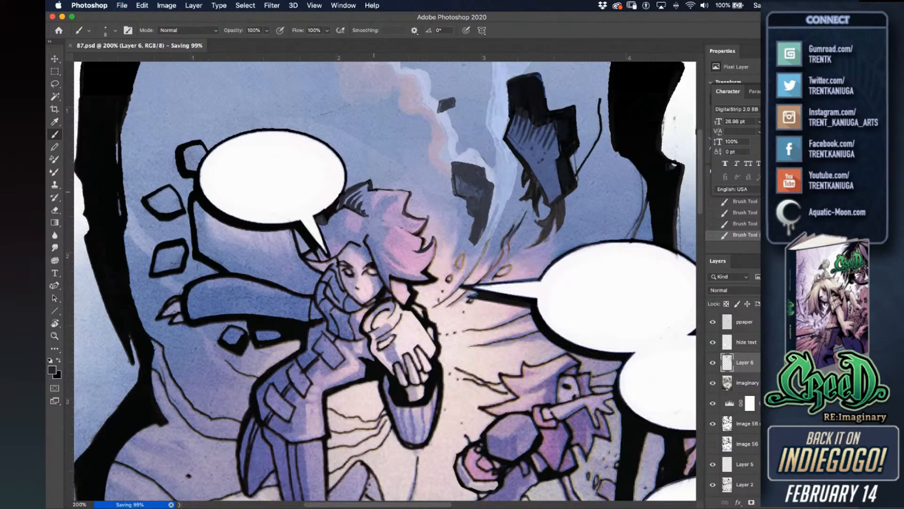
drag(371, 190, 400, 190)
key(super+s)
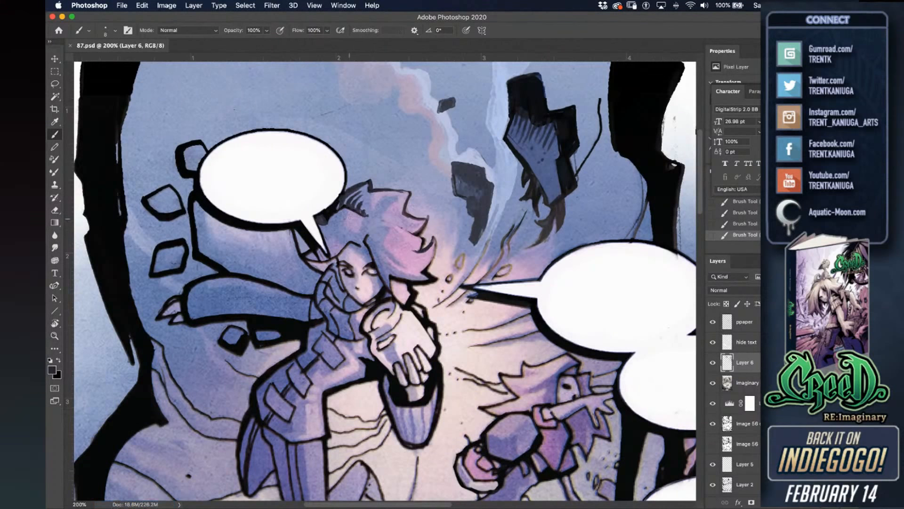
Add curved black hatching to the woman's hair above the forehead beside the balloon tail, and save the file.
drag(346, 213, 323, 231)
drag(351, 216, 336, 225)
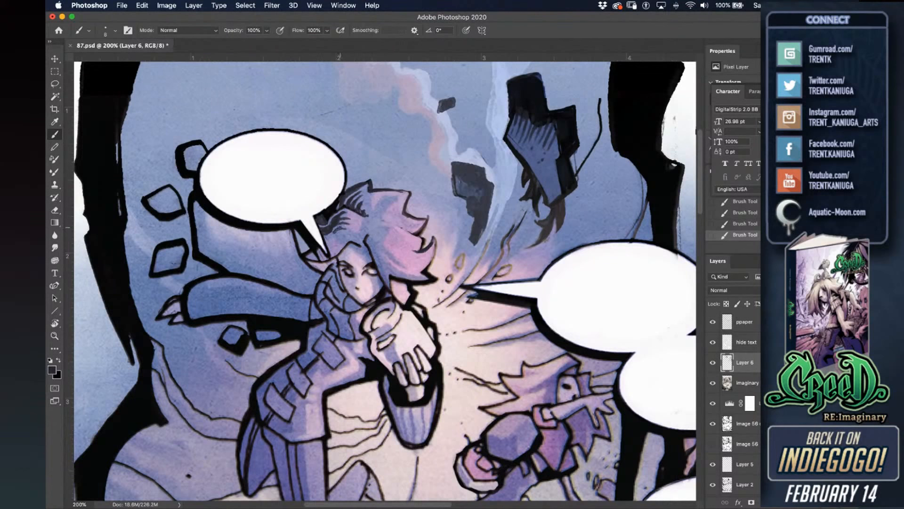
drag(341, 230, 352, 227)
scroll(382, 281, down, 1)
key(super+z)
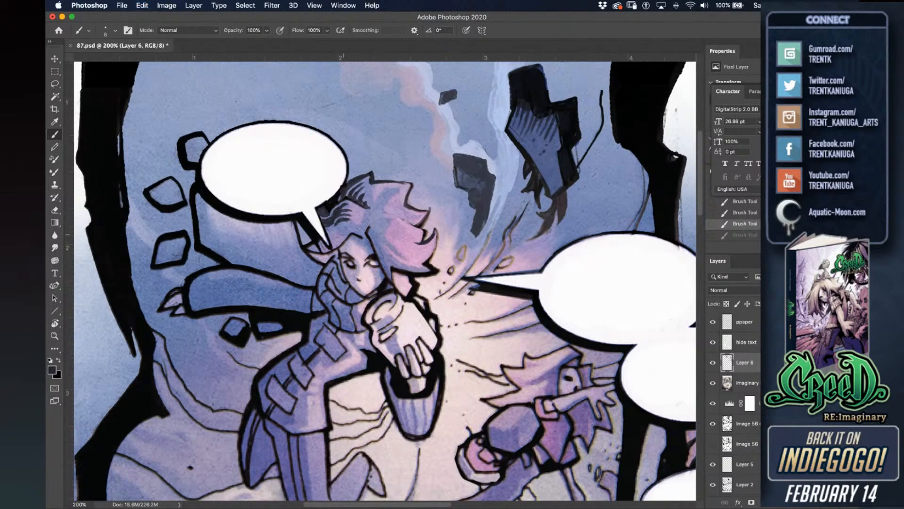
key(super+s)
Redraw the woman's hairline across the forehead in black and touch up her face with sampled tones.
mouse_move(337, 249)
mouse_down()
mouse_move(355, 260)
mouse_move(353, 236)
mouse_up()
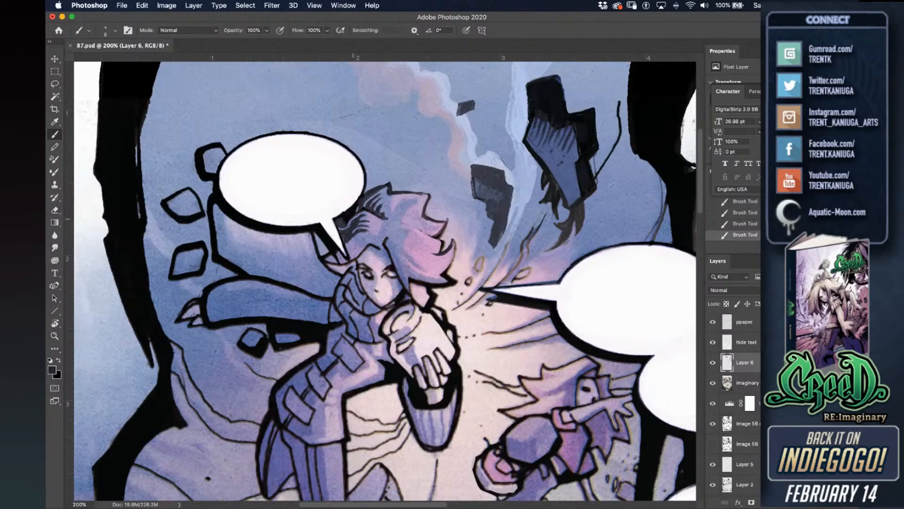
drag(321, 258, 346, 252)
drag(355, 255, 363, 247)
alt+click(360, 249)
alt+click(367, 243)
alt+click(392, 265)
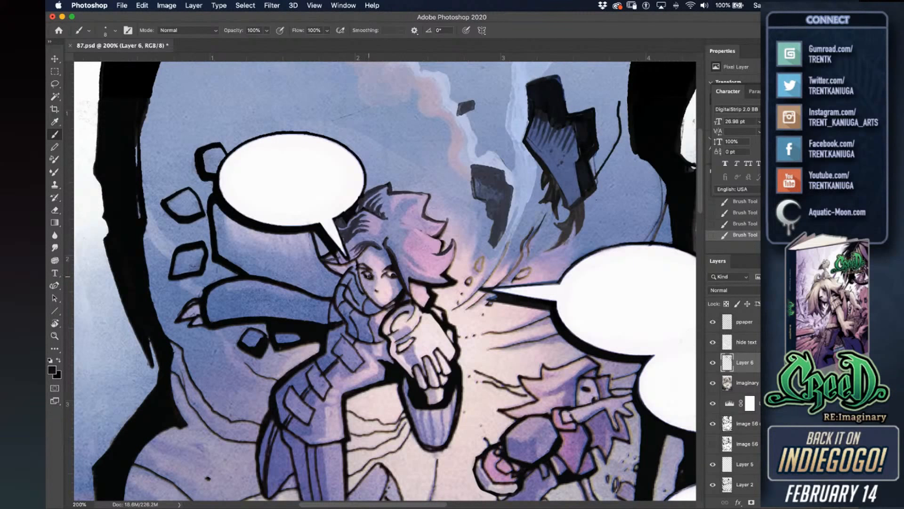
alt+click(372, 278)
drag(365, 279, 370, 281)
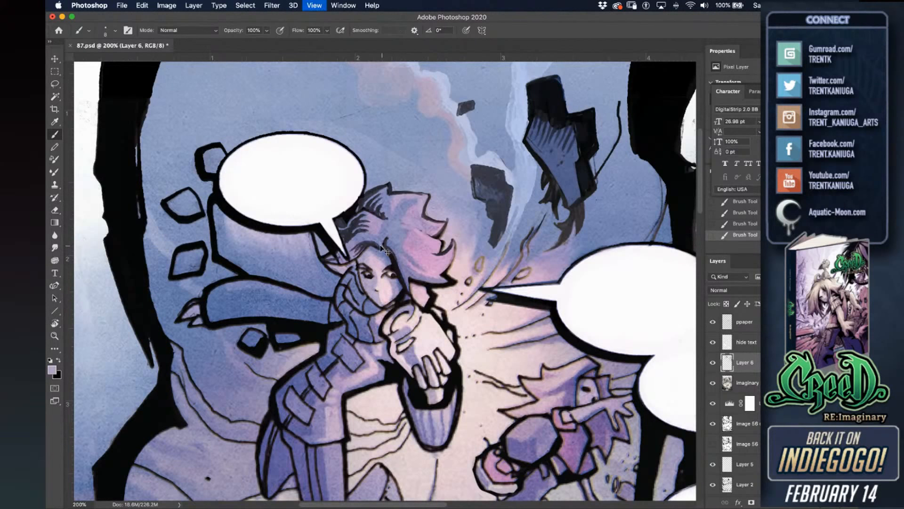
Redraw the woman's mouth with a small black stroke.
key(super+equal)
alt+click(398, 257)
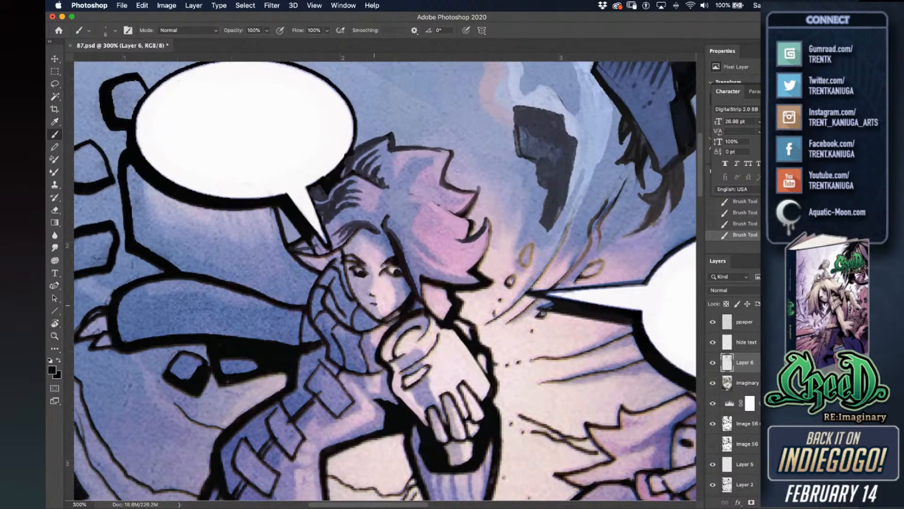
key(super+z)
drag(382, 304, 386, 306)
Shade the lower part of the woman's pink hair with a sampled purple and save the file.
alt+click(405, 230)
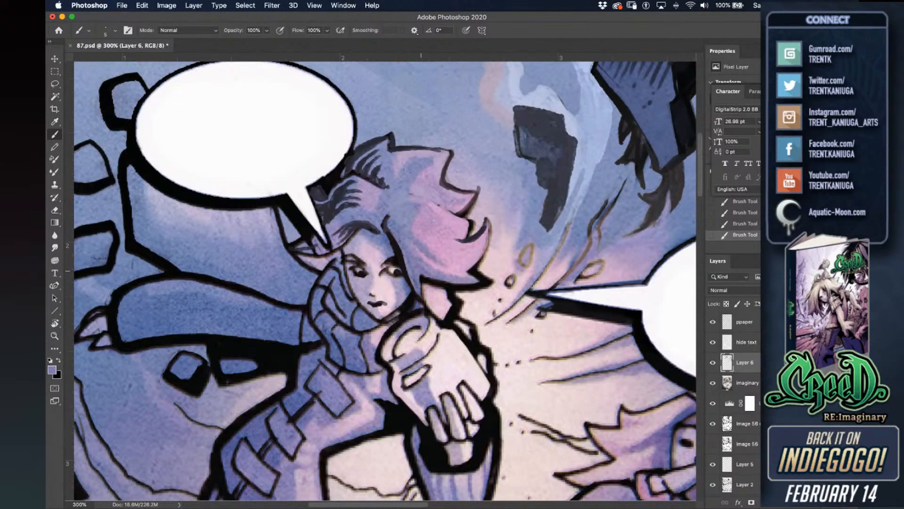
drag(421, 274, 478, 287)
key(super+z)
mouse_move(420, 277)
mouse_down()
mouse_move(485, 283)
mouse_move(465, 263)
mouse_up()
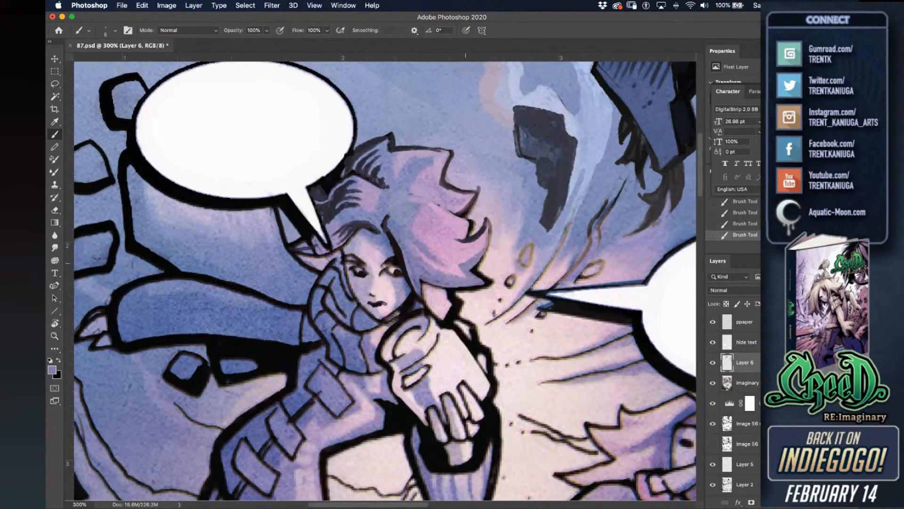
key(super+minus)
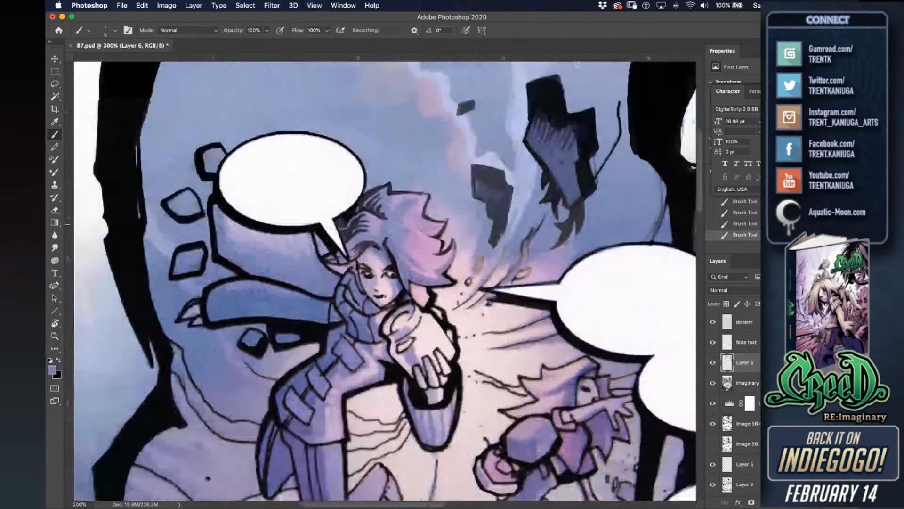
key(super+s)
Touch up the rim at the top of the woman's outstretched hand with a sampled light tone and save the file.
drag(442, 345, 469, 327)
alt+click(455, 307)
drag(409, 307, 426, 290)
mouse_move(415, 309)
mouse_down()
mouse_move(436, 287)
mouse_move(433, 300)
mouse_up()
key(super+z)
key(super+s)
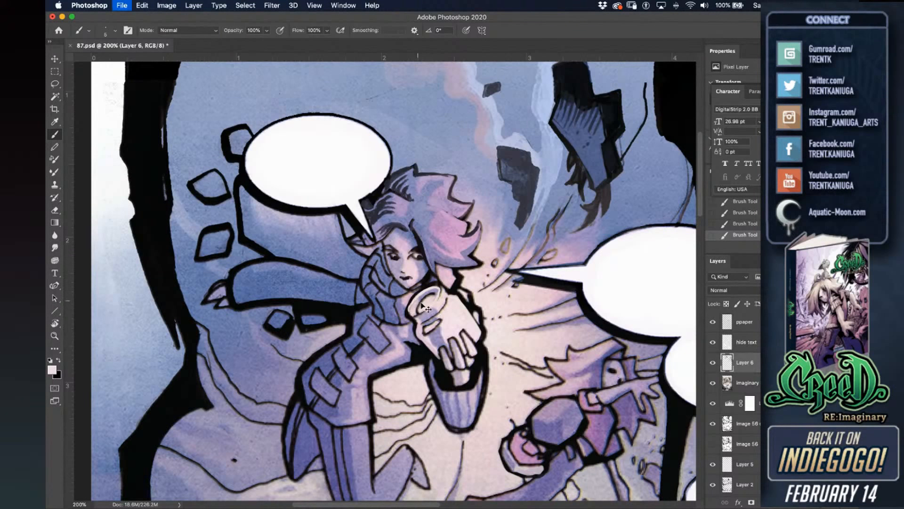
Paint sampled purple and pink over the dark gap beneath the woman's hair beside her outstretched hand.
scroll(451, 321, up, 1)
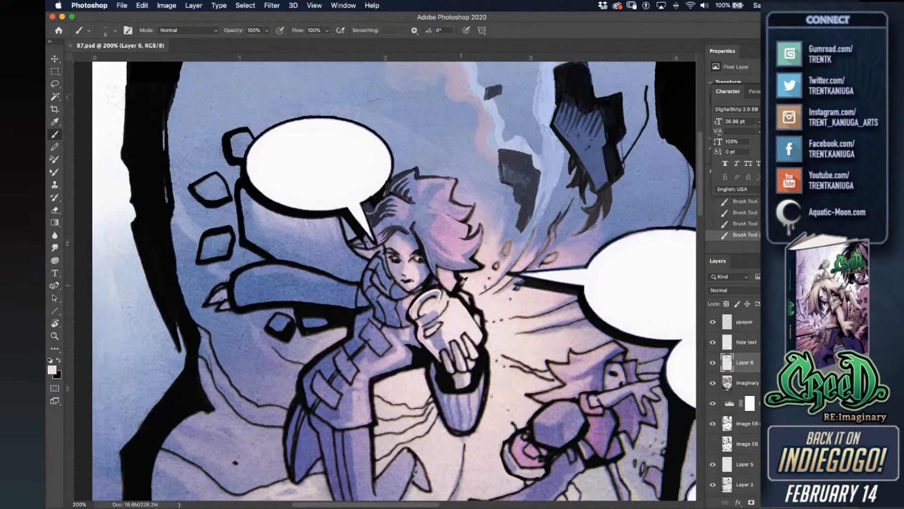
alt+click(391, 307)
mouse_move(442, 281)
mouse_down()
mouse_move(441, 272)
mouse_move(447, 278)
mouse_up()
alt+click(460, 284)
drag(457, 277, 457, 280)
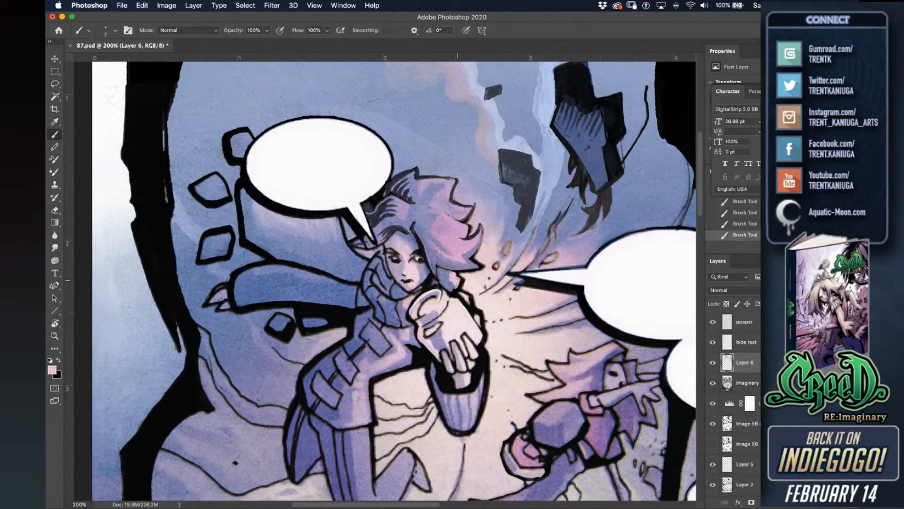
Redraw the black shadows and lines around the woman's neck and collar, and save the file.
alt+click(452, 285)
alt+click(436, 280)
mouse_move(435, 281)
mouse_down()
mouse_move(450, 279)
mouse_move(456, 293)
mouse_up()
key(super+z)
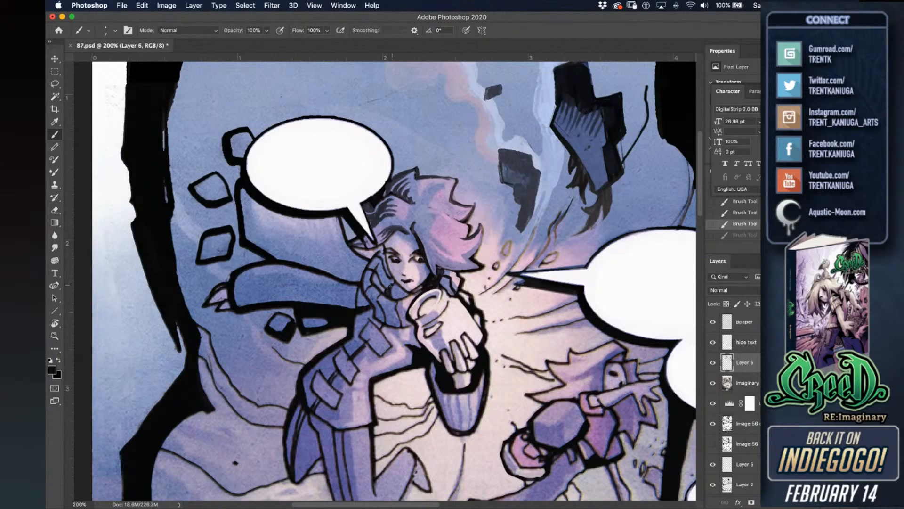
key(super+shift+z)
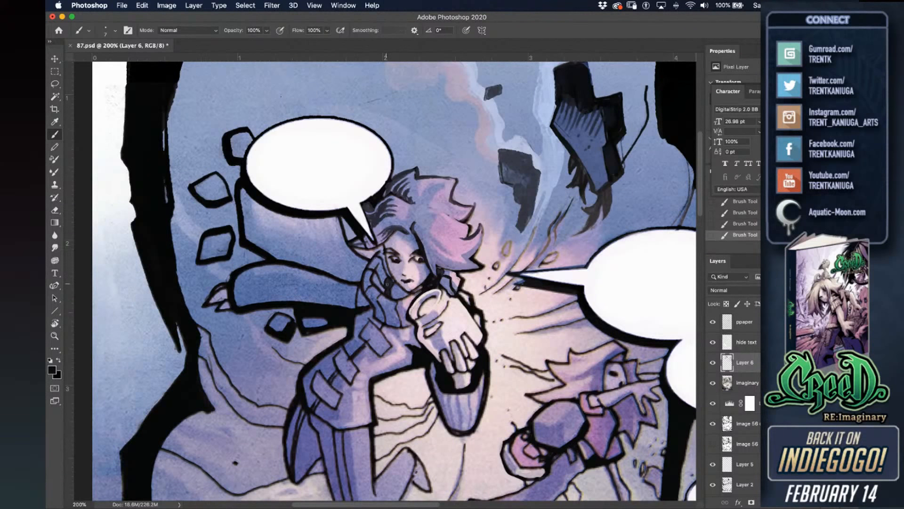
mouse_move(380, 288)
mouse_down()
mouse_move(385, 270)
mouse_move(389, 278)
mouse_move(381, 249)
mouse_up()
scroll(270, 220, down, 3)
key(super+s)
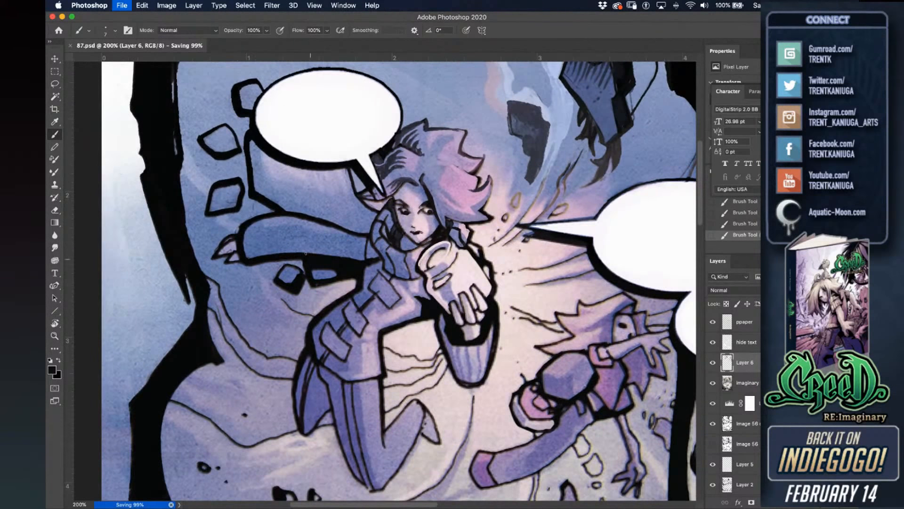
Smooth the woman's outstretched sleeve with a sampled blue and redraw its lower edge and cuff lines in sampled black.
alt+click(270, 220)
mouse_move(243, 227)
mouse_down()
mouse_move(242, 254)
mouse_move(253, 224)
mouse_move(281, 215)
mouse_move(365, 236)
mouse_up()
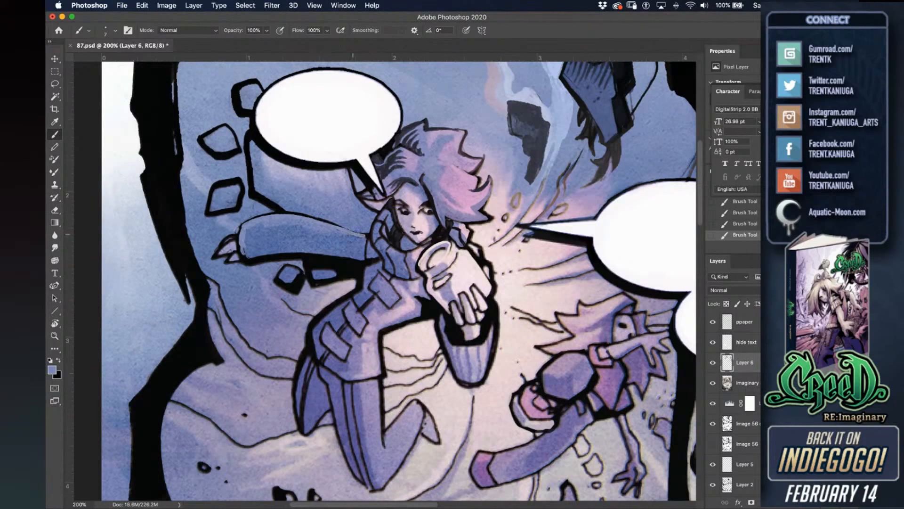
alt+click(259, 256)
drag(245, 253, 367, 259)
key(super+z)
key(super+shift+z)
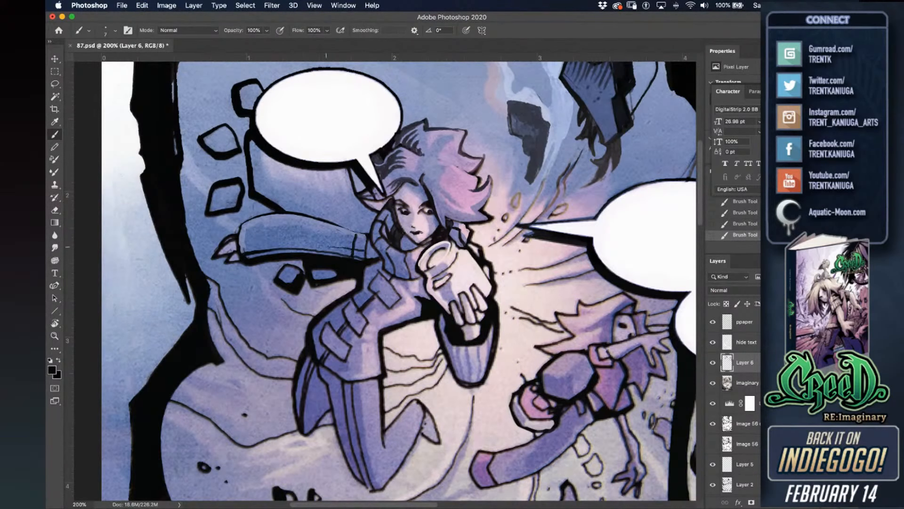
Draw long black rib lines along the length of the woman's blue sleeve and save the file.
key(super+z)
mouse_move(239, 247)
mouse_down()
mouse_move(296, 240)
mouse_move(364, 251)
mouse_up()
key(super+z)
mouse_move(241, 245)
mouse_down()
mouse_move(251, 232)
mouse_move(281, 228)
mouse_move(353, 241)
mouse_up()
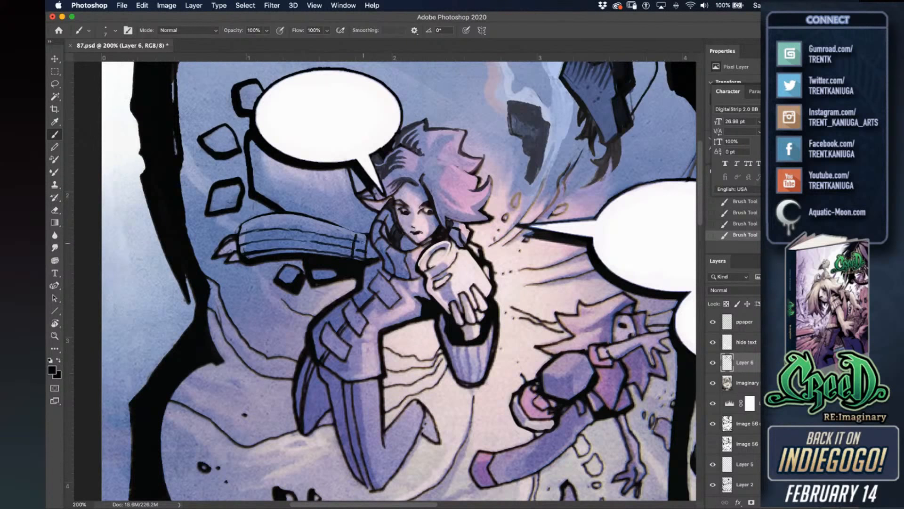
key(super+z)
mouse_move(242, 229)
mouse_down()
mouse_move(288, 218)
mouse_move(367, 237)
mouse_up()
alt+click(264, 186)
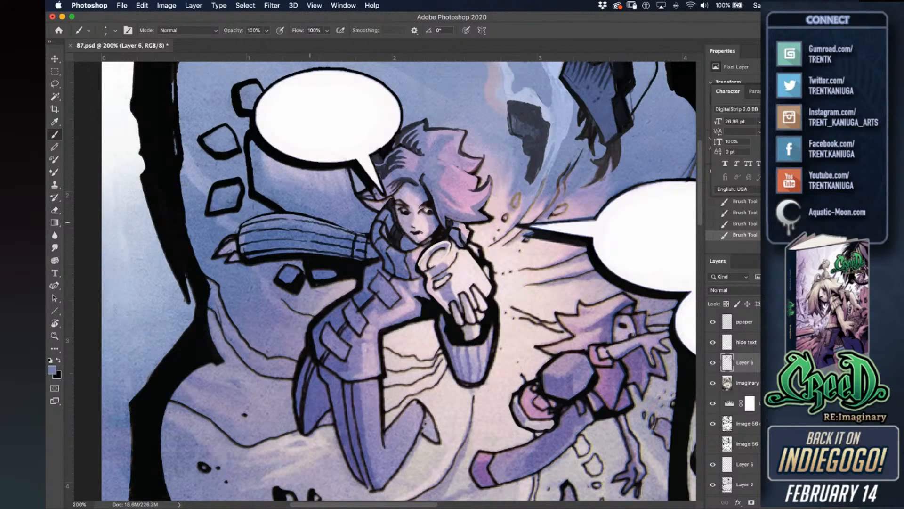
key(cmd+s)
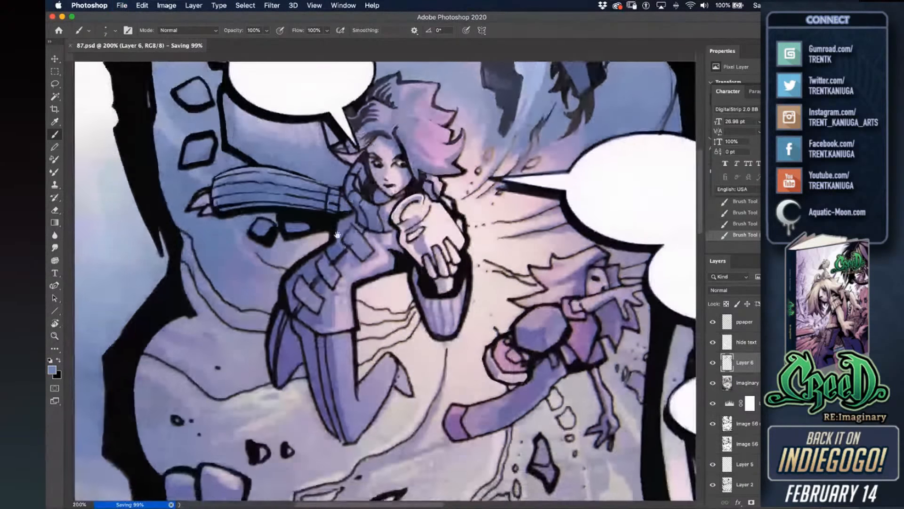
Repaint the woman's back and shoulder edge with sampled purple, lighten the background gap beneath her sleeve, and save the file.
scroll(287, 284, down, 3)
scroll(288, 284, right, 2)
alt+click(286, 286)
mouse_move(283, 286)
mouse_down()
mouse_move(286, 305)
mouse_move(279, 283)
mouse_move(332, 238)
mouse_up()
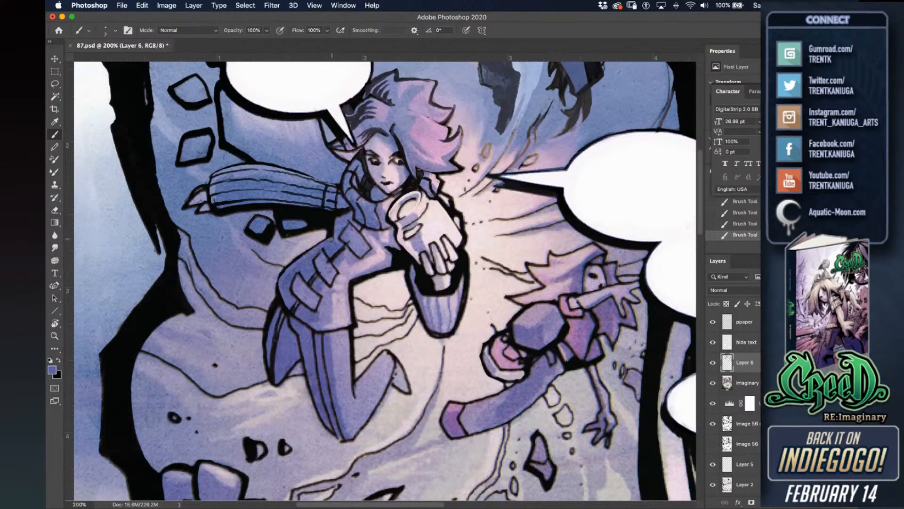
alt+click(322, 237)
drag(328, 232, 329, 229)
drag(281, 239, 324, 227)
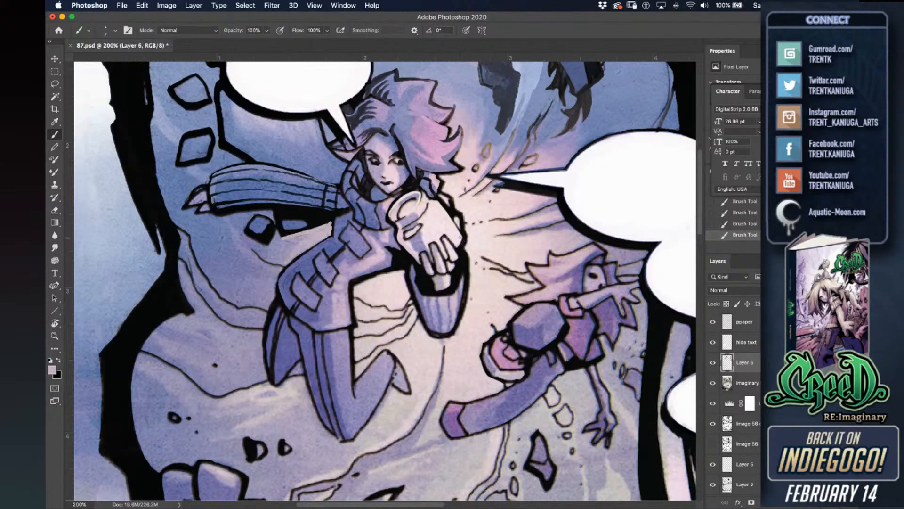
key(super+s)
Paint sampled light background tones along the outer edges of the woman's foreground hand and ribbed cuff.
alt+click(473, 237)
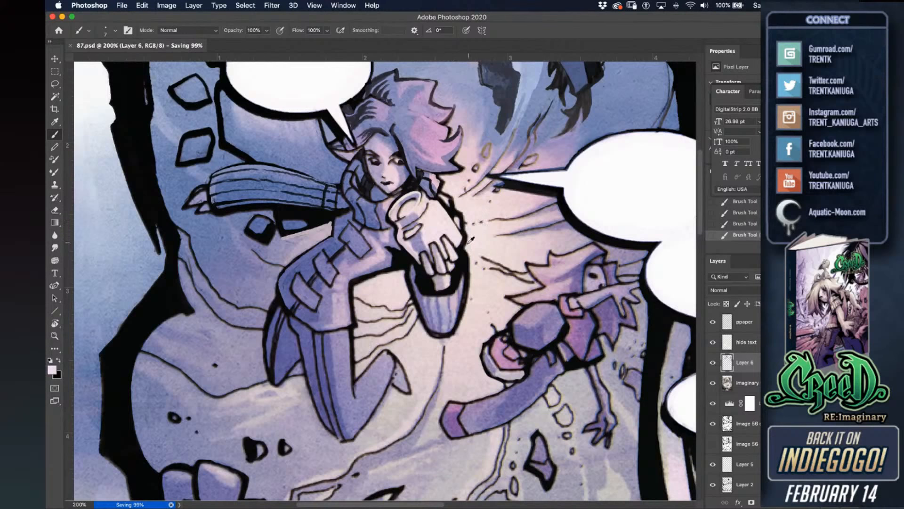
drag(468, 235, 464, 245)
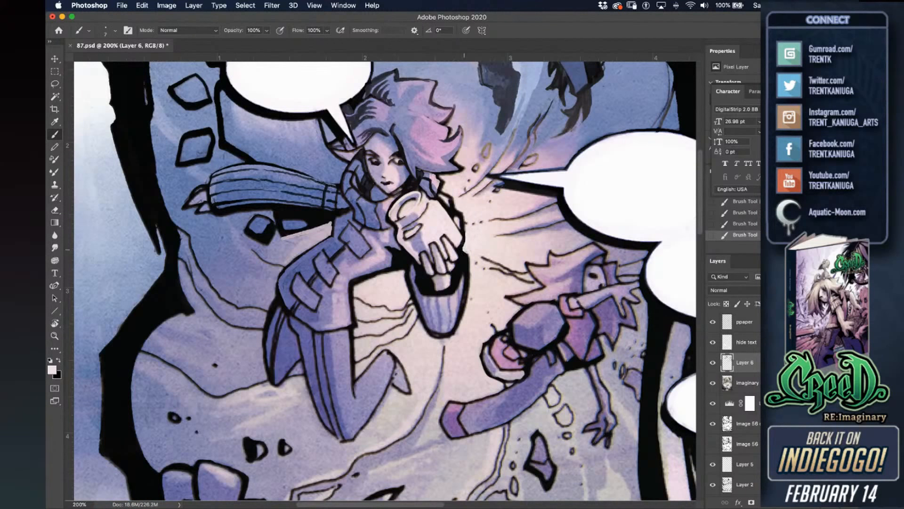
drag(469, 257, 469, 308)
alt+click(472, 288)
mouse_move(469, 273)
mouse_down()
mouse_move(453, 335)
mouse_move(435, 341)
mouse_move(446, 339)
mouse_move(425, 332)
mouse_up()
alt+click(427, 346)
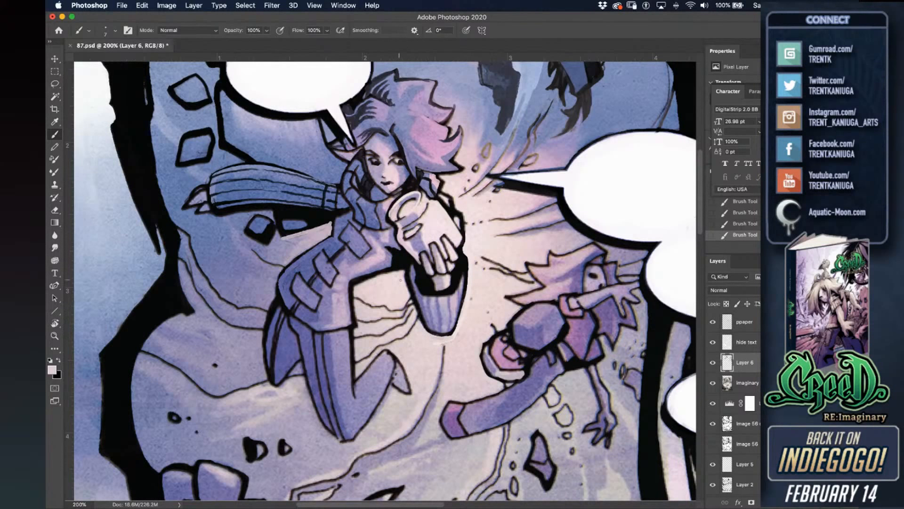
Review the whole page and the first panel's artwork for areas that still need repainting.
scroll(508, 215, up, 3)
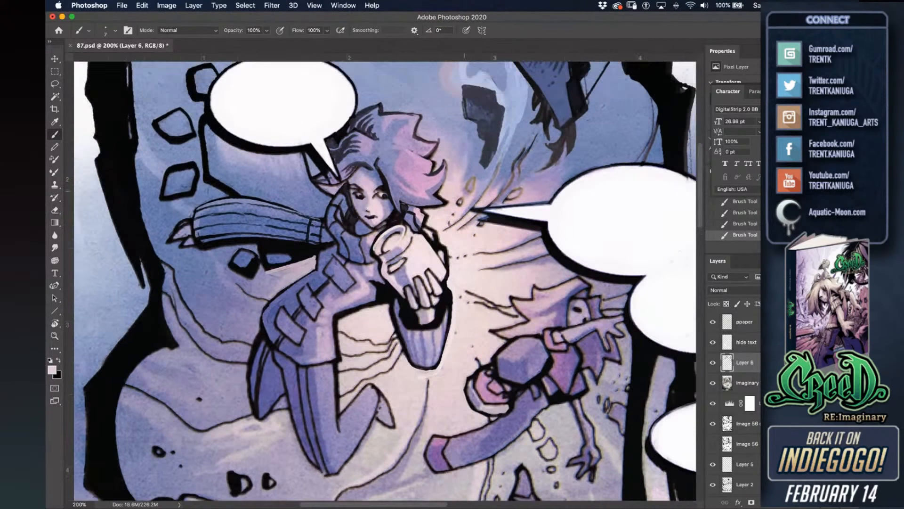
key(super+minus)
key(super+minus)
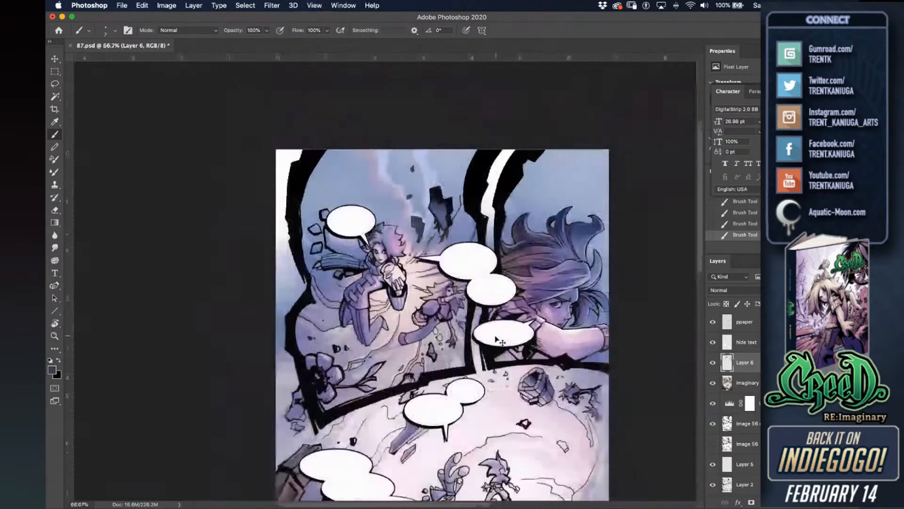
scroll(438, 301, down, 3)
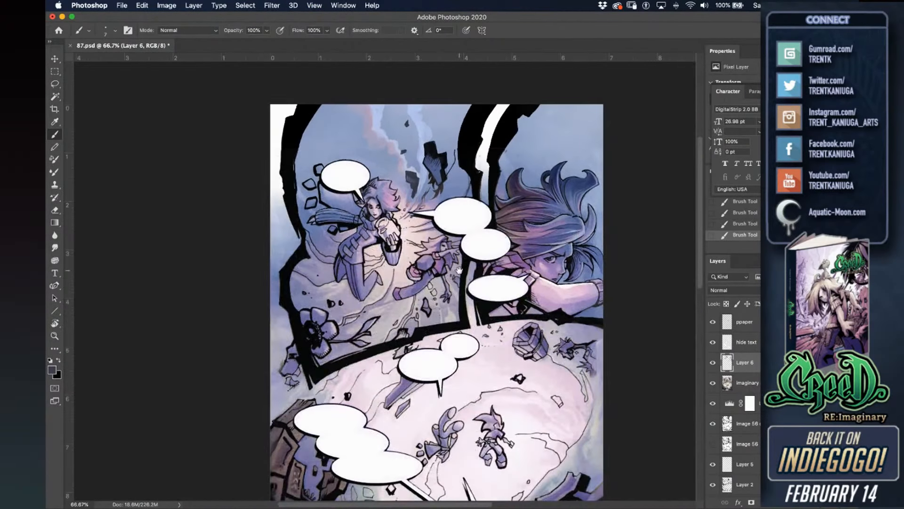
key(super+plus)
key(super+plus)
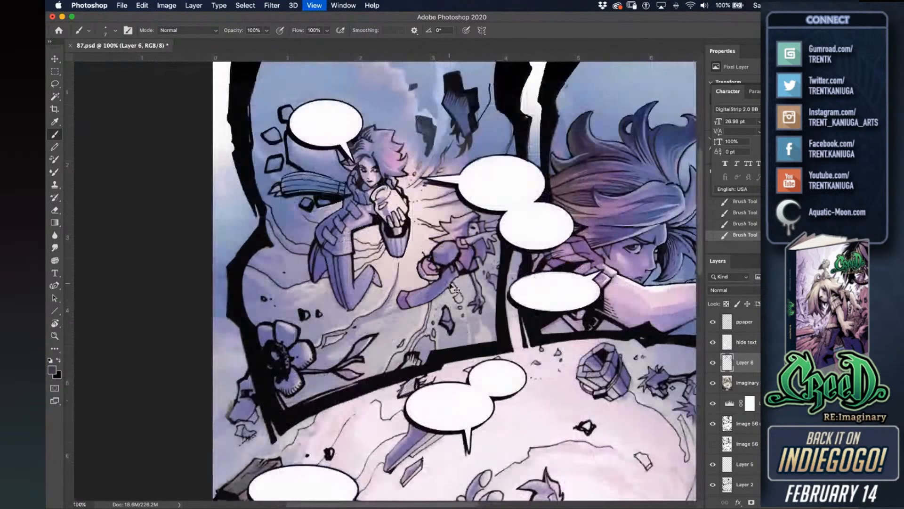
drag(404, 119, 474, 296)
drag(479, 253, 478, 259)
Paint sampled light blue over the smoke above the falling debris with a size 40 brush and save the file.
key(super+minus)
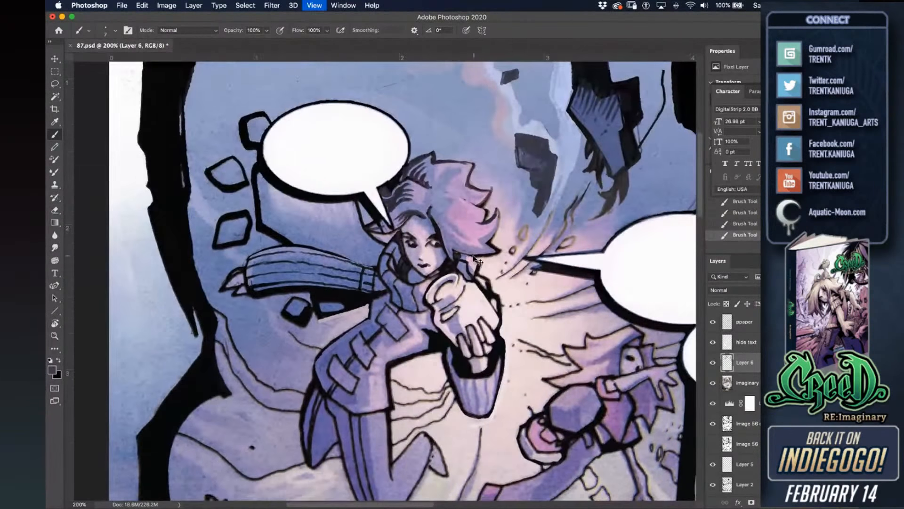
key(bracketright)
key(bracketright)
key(bracketright)
key(bracketright)
key(bracketright)
alt+click(470, 140)
drag(466, 115, 466, 191)
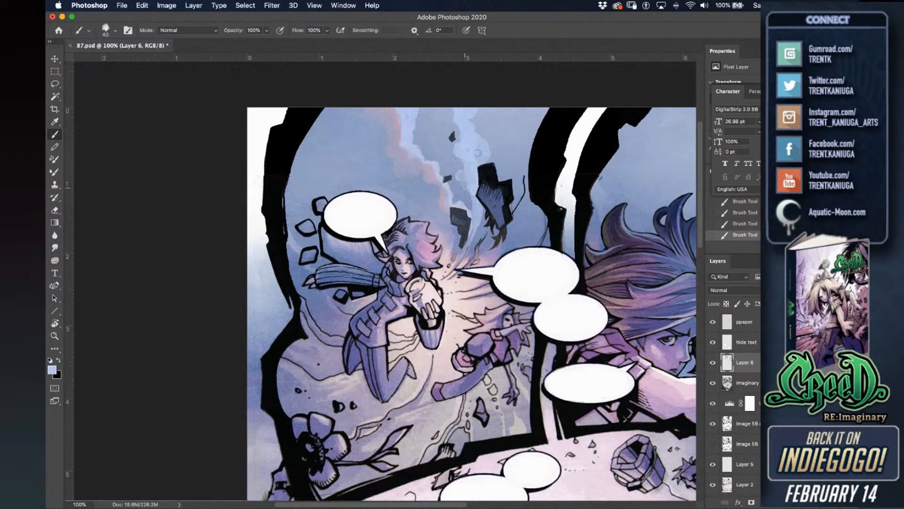
mouse_move(478, 154)
mouse_down()
mouse_move(496, 130)
mouse_move(481, 135)
mouse_move(497, 115)
mouse_move(491, 100)
mouse_move(480, 130)
mouse_move(490, 99)
mouse_move(513, 125)
mouse_move(493, 150)
mouse_up()
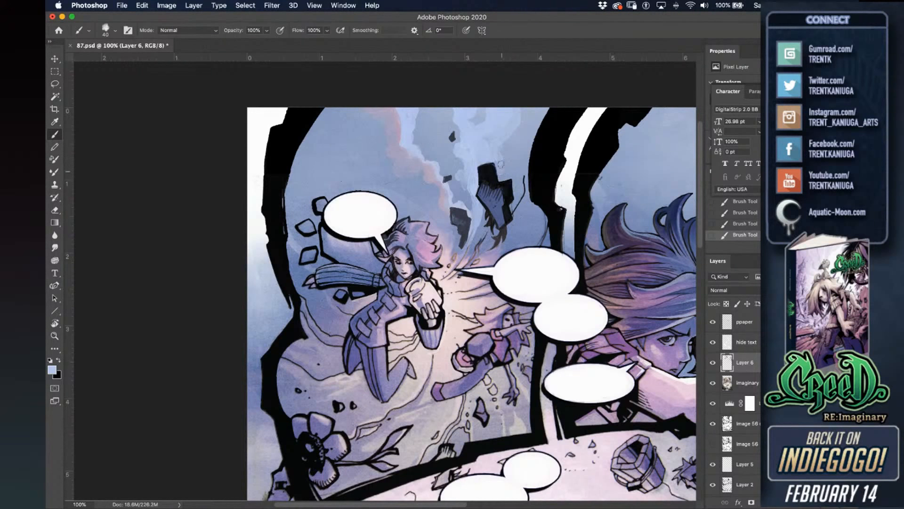
key(cmd+s)
key(super+s)
Extend the light blue smoke beside the pink trail at the top of the first panel and save the file.
drag(376, 253, 362, 263)
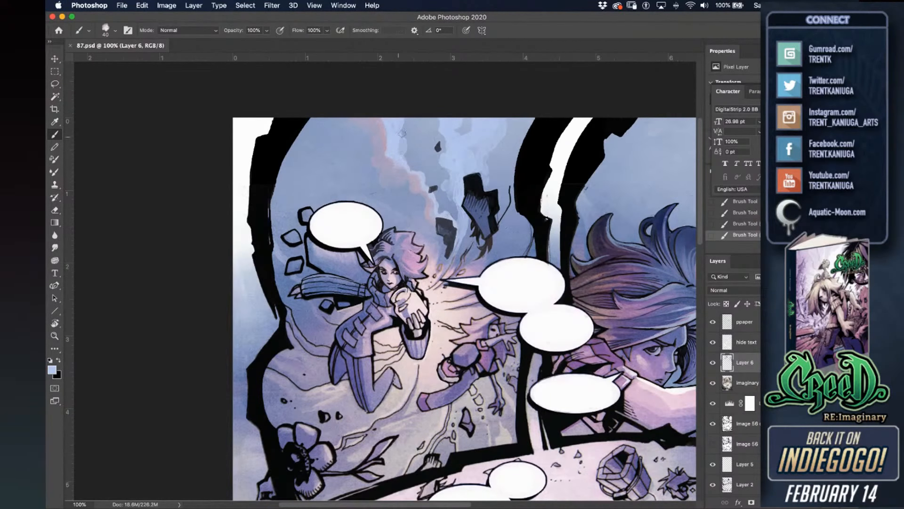
mouse_move(402, 132)
mouse_down()
mouse_move(409, 121)
mouse_move(397, 145)
mouse_up()
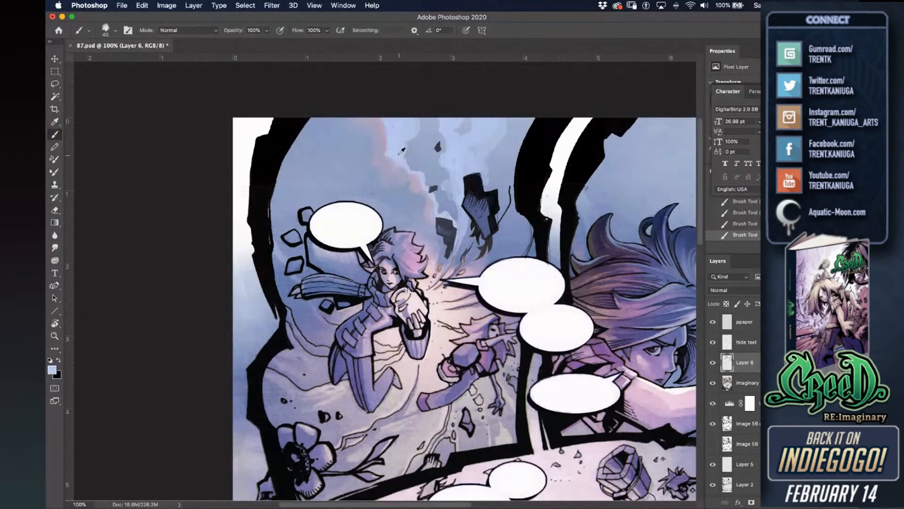
key(bracketleft)
key(bracketleft)
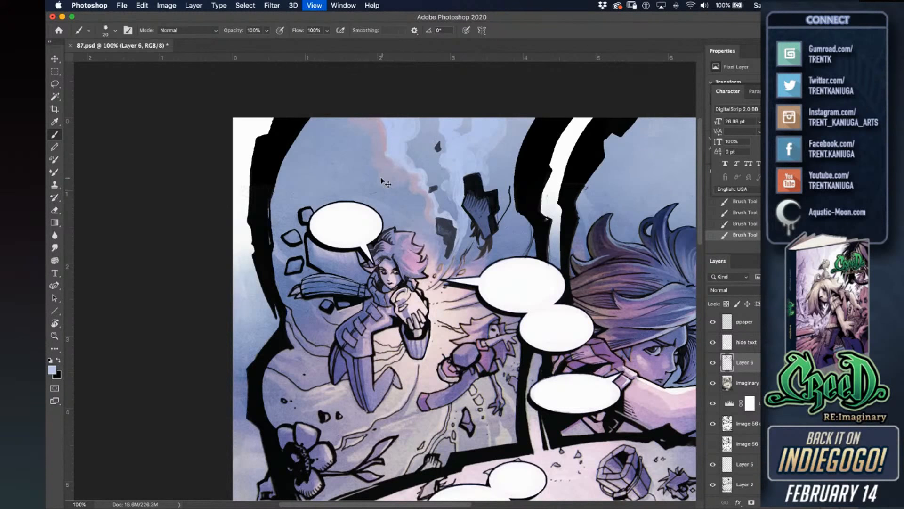
key(super+plus)
drag(402, 198, 333, 174)
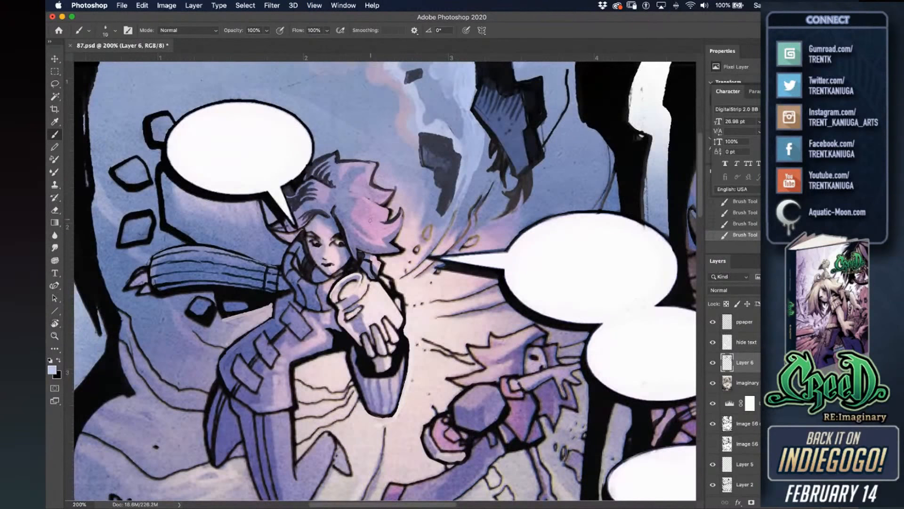
key(super+s)
Touch up the shading on the woman's upper arm and shoulder seam with sampled purple tones.
drag(302, 278, 385, 183)
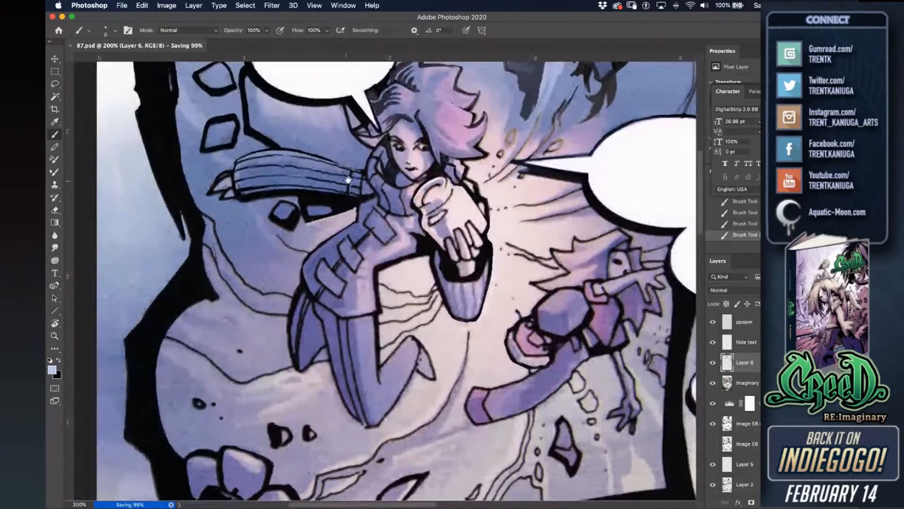
alt+click(357, 203)
drag(359, 209, 358, 222)
key(super+z)
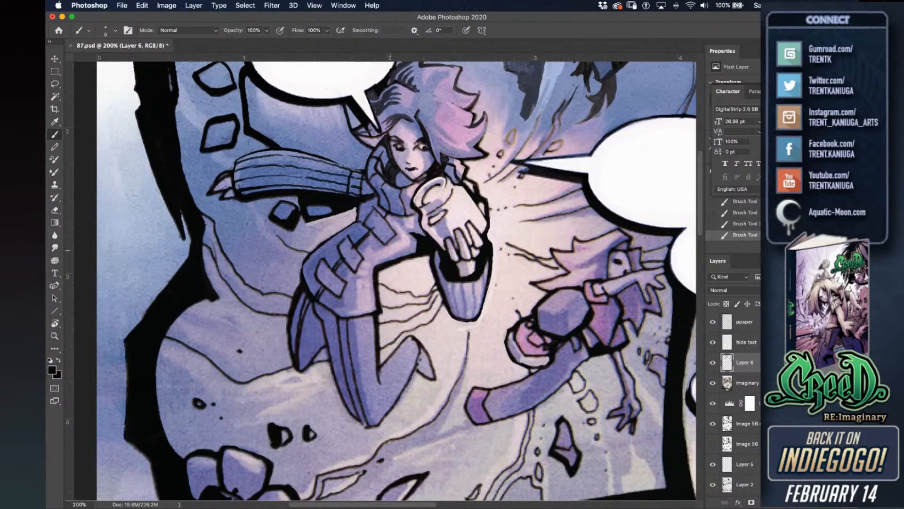
alt+click(378, 239)
alt+click(397, 236)
drag(392, 246, 399, 243)
alt+click(408, 250)
alt+click(370, 239)
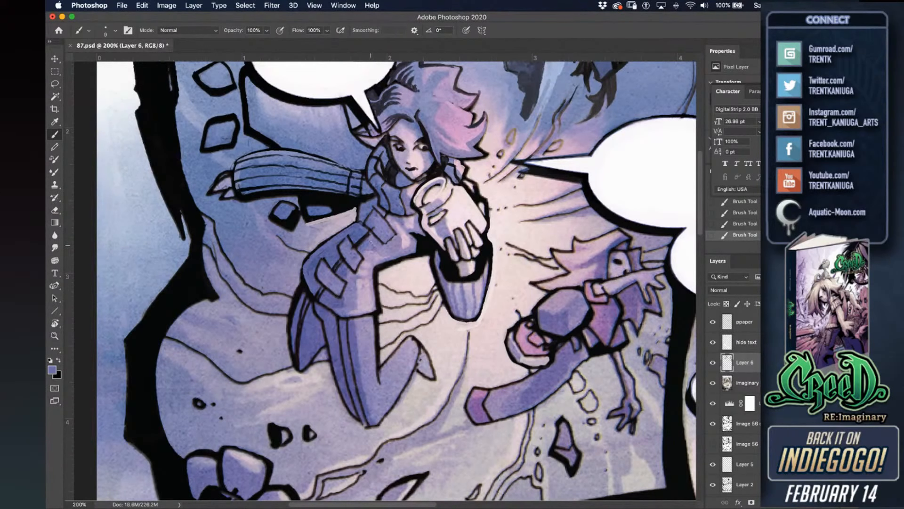
Refine the woman's shoulder edge and the area below her collar with sampled purples and black, and save the file.
alt+click(382, 226)
alt+click(371, 209)
alt+click(358, 198)
drag(358, 221, 360, 203)
alt+click(413, 199)
drag(416, 207, 426, 216)
alt+click(398, 202)
alt+click(435, 170)
drag(404, 214, 419, 212)
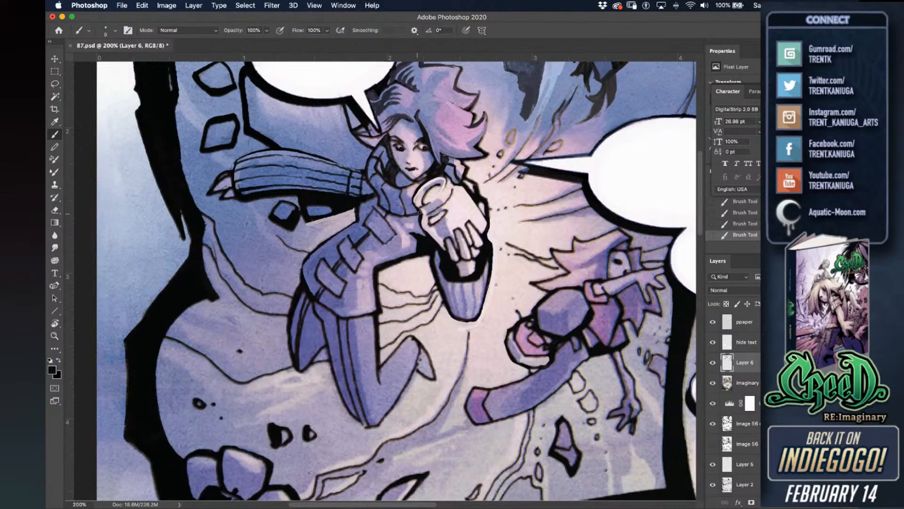
key(super+s)
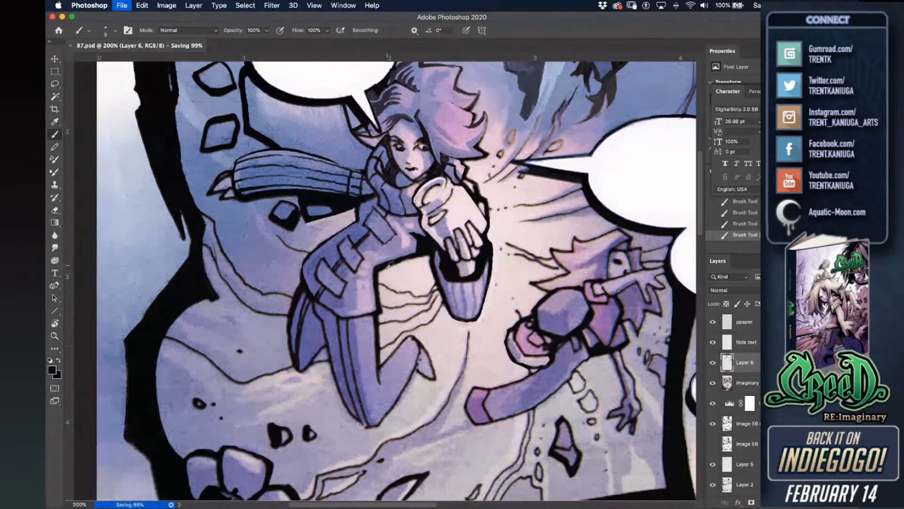
Clean up the background beneath the woman's bent arm with a sampled light tone and save the file.
alt+click(393, 270)
mouse_move(380, 276)
mouse_down()
mouse_move(429, 252)
mouse_move(433, 282)
mouse_up()
key(super+s)
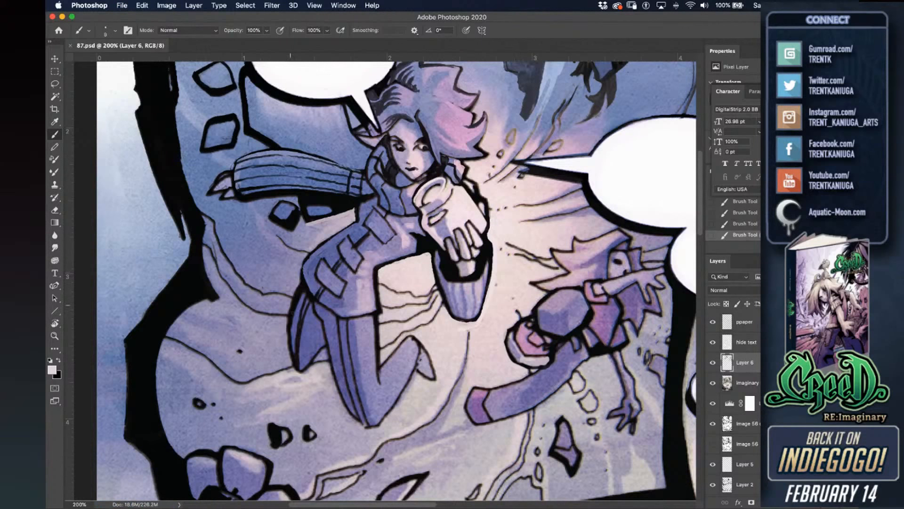
Repaint the woman's rear leg with sampled purple, add black shadows and contour lines to it, and save the file.
alt+click(295, 328)
drag(298, 365, 292, 340)
mouse_move(302, 296)
mouse_down()
mouse_move(292, 341)
mouse_move(304, 290)
mouse_up()
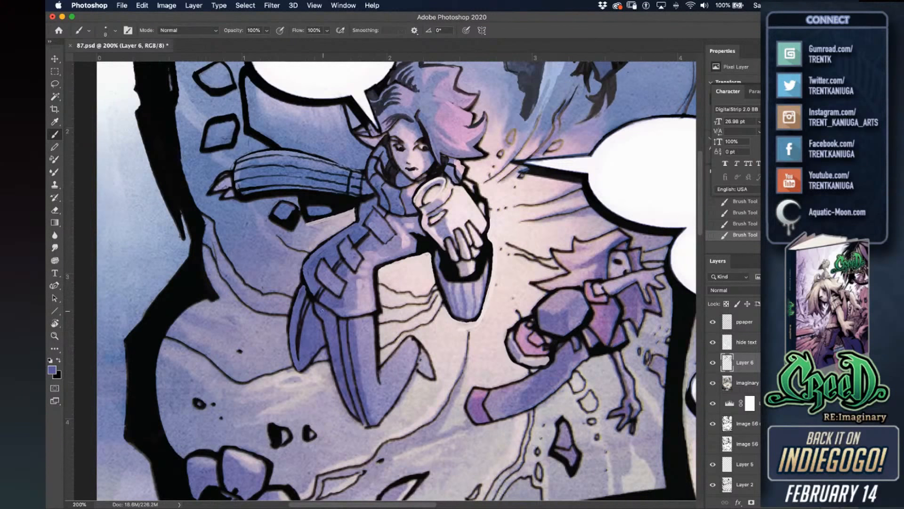
alt+click(313, 298)
mouse_move(315, 313)
mouse_down()
mouse_move(323, 334)
mouse_move(304, 291)
mouse_move(322, 327)
mouse_up()
key(super+z)
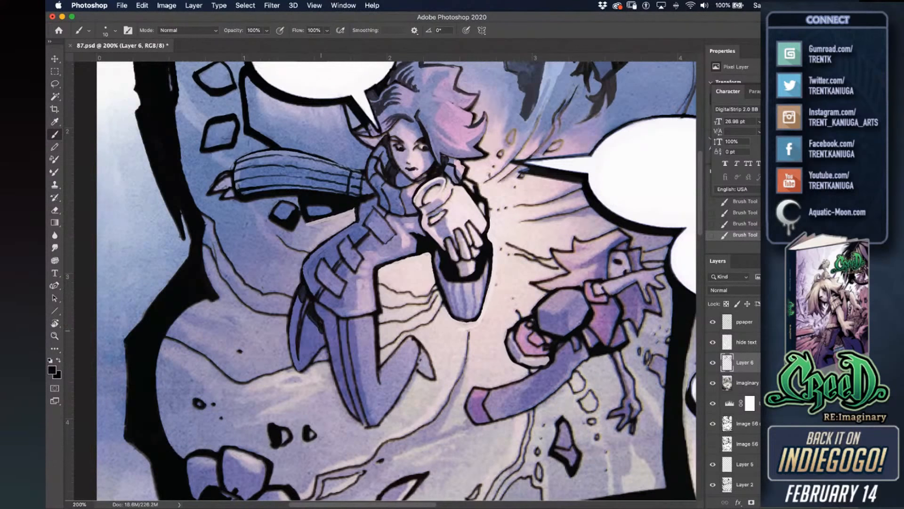
mouse_move(299, 304)
mouse_down()
mouse_move(322, 345)
mouse_move(303, 374)
mouse_move(318, 342)
mouse_up()
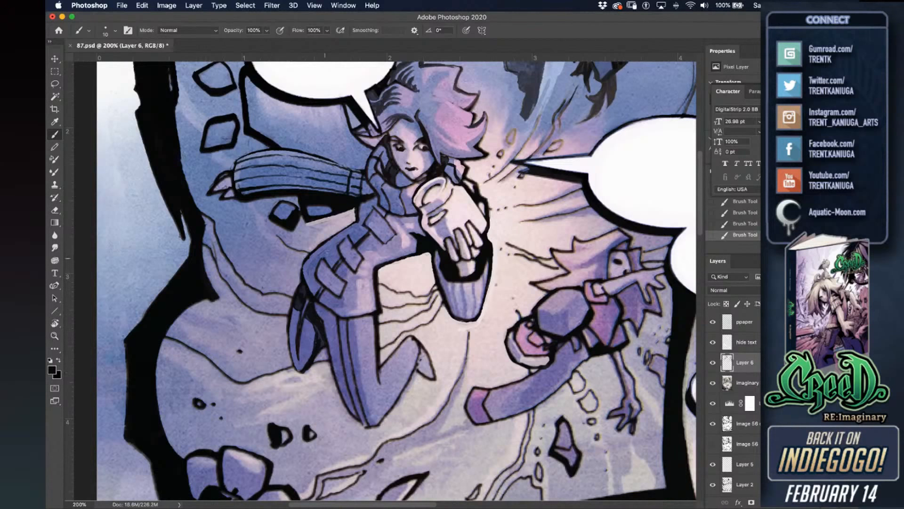
scroll(395, 290, up, 5)
scroll(395, 290, left, 5)
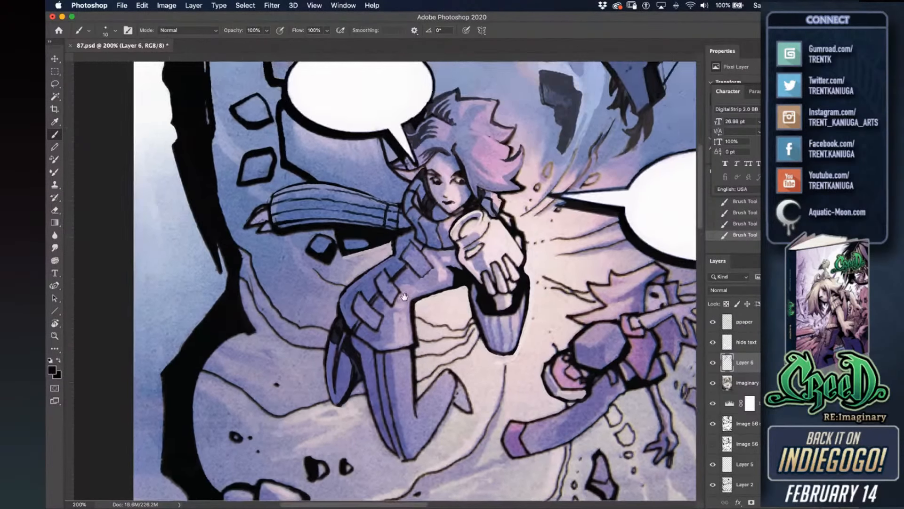
key(super+s)
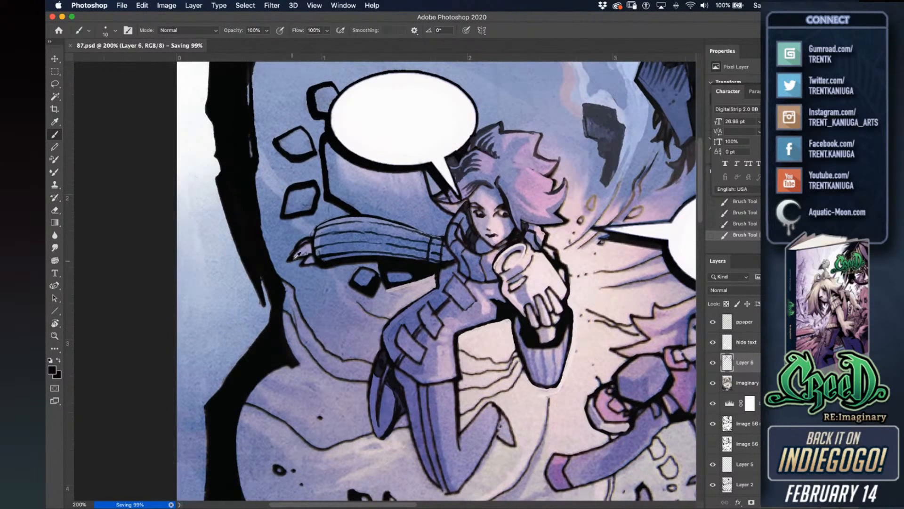
Redraw the fingers at the end of the woman's ribbed sleeve with sampled skin, black and background colors, and save the file.
alt+click(301, 252)
drag(296, 255, 290, 259)
alt+click(298, 254)
alt+click(299, 248)
key(bracketleft)
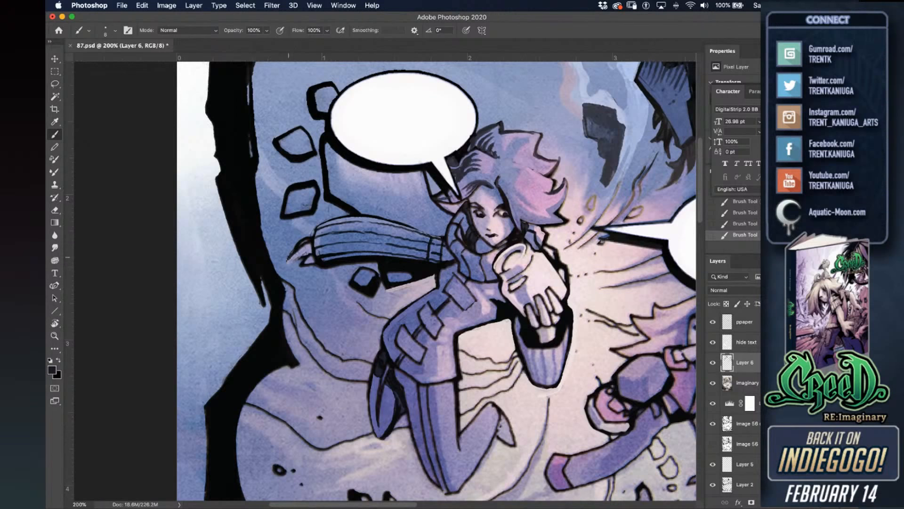
alt+click(301, 250)
alt+click(300, 269)
key(super+s)
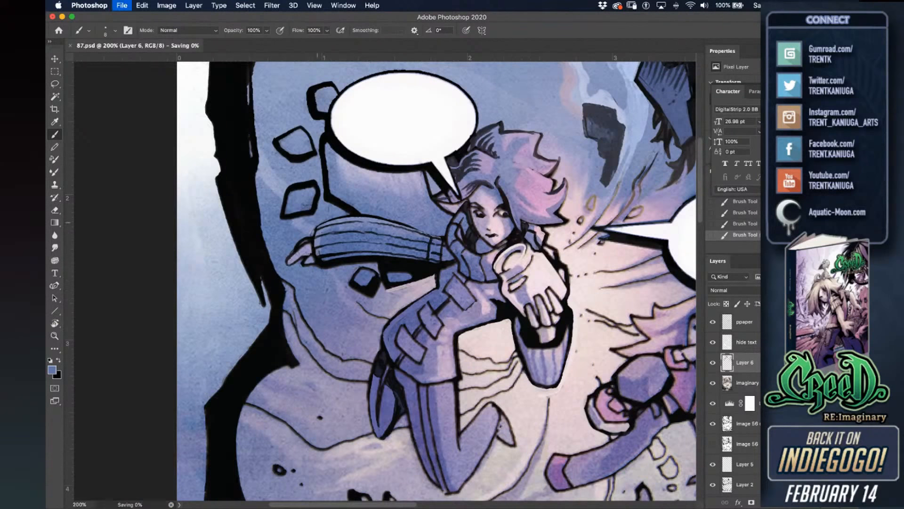
Repaint the contour band beside the jagged black border below the woman's outstretched hand with sampled blues and purples, and save the file.
mouse_move(314, 287)
mouse_down()
mouse_move(366, 221)
mouse_move(352, 264)
mouse_up()
alt+click(356, 259)
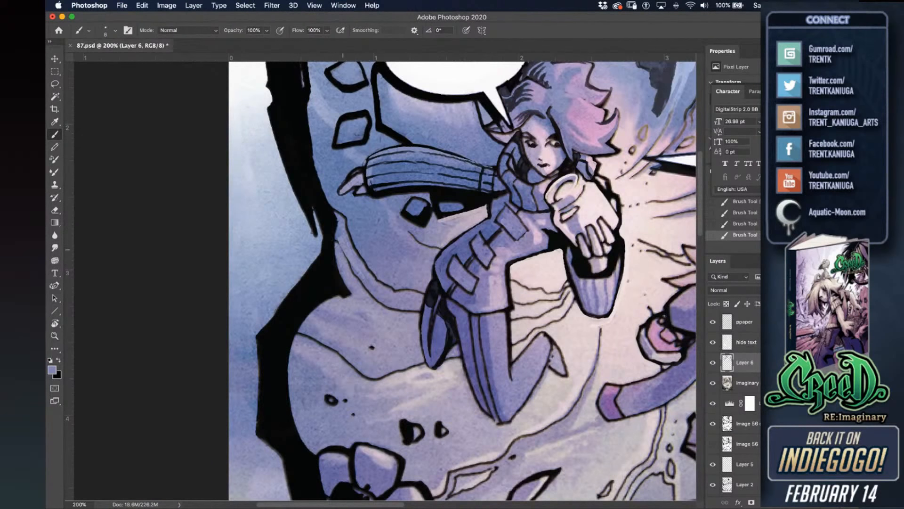
alt+click(332, 238)
drag(338, 239, 375, 297)
alt+click(354, 255)
mouse_move(346, 228)
mouse_down()
mouse_move(355, 257)
mouse_move(383, 286)
mouse_up()
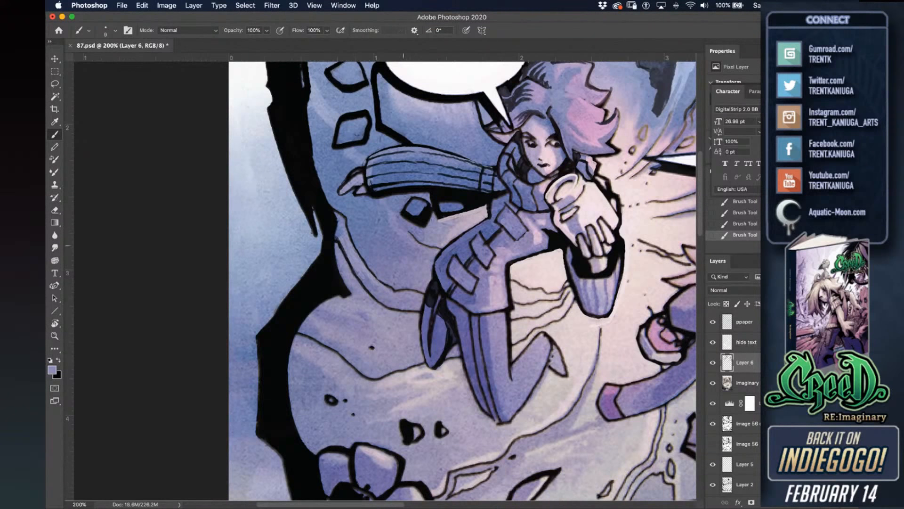
drag(403, 256, 373, 323)
key(super+s)
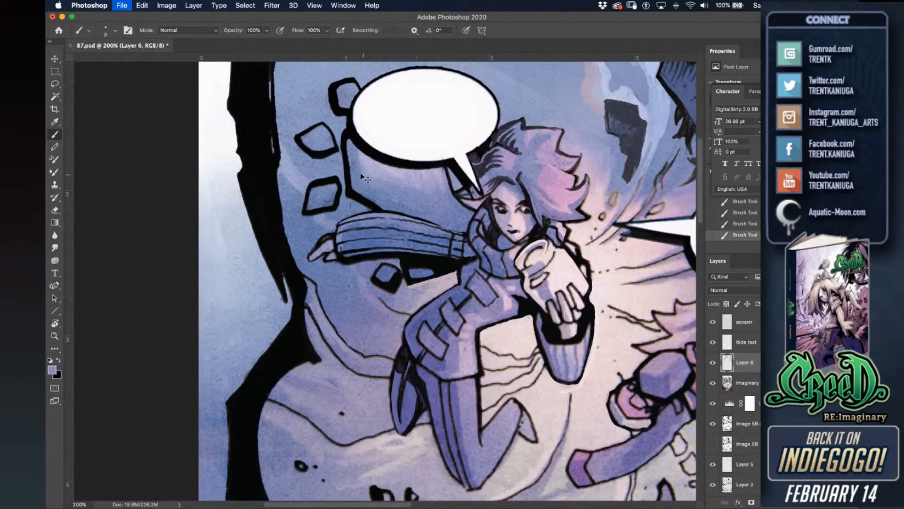
Thin the black outlines of the loose stones beside the woman's speech balloon with a sampled blue.
alt+click(319, 193)
mouse_move(317, 184)
mouse_down()
mouse_move(312, 190)
mouse_move(334, 182)
mouse_move(330, 202)
mouse_move(305, 209)
mouse_up()
mouse_move(304, 145)
mouse_down()
mouse_move(318, 152)
mouse_move(314, 127)
mouse_move(334, 88)
mouse_move(350, 82)
mouse_up()
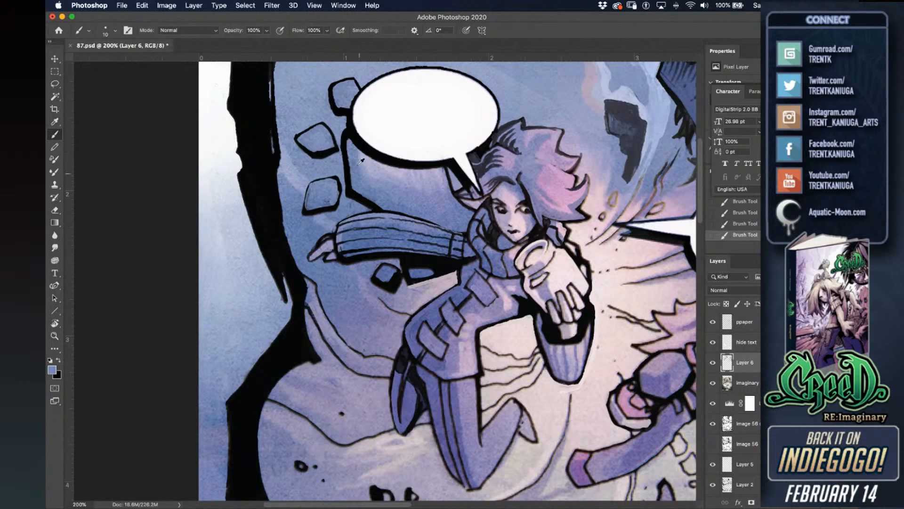
Thin the black wall outline between the speech balloon and the ribbed sleeve with sampled background tones, and save the file.
drag(346, 135, 357, 194)
drag(359, 193, 377, 204)
alt+click(378, 164)
drag(365, 162, 363, 182)
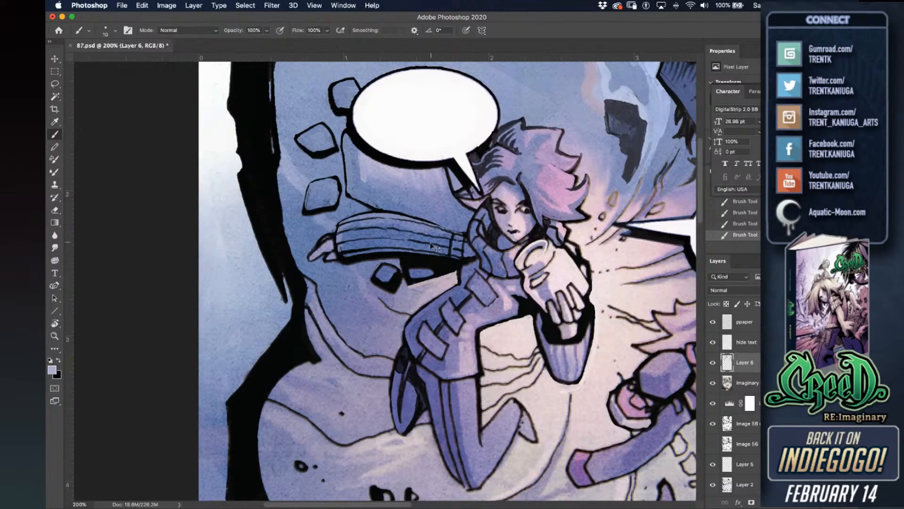
key(super+s)
Retouch the inner edge of the jagged black border and the ground below the crouching woman with a sampled purple-blue.
drag(425, 279, 430, 199)
alt+click(348, 283)
click(348, 283)
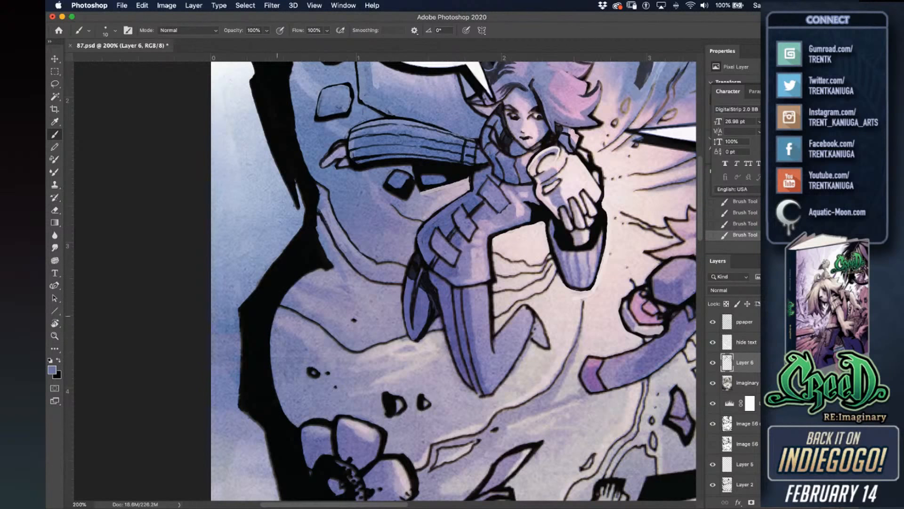
mouse_move(325, 243)
mouse_down()
mouse_move(349, 286)
mouse_move(335, 276)
mouse_move(307, 279)
mouse_move(384, 300)
mouse_move(344, 302)
mouse_move(400, 309)
mouse_move(370, 322)
mouse_move(294, 291)
mouse_up()
key(bracketright)
key(bracketright)
drag(350, 329, 395, 328)
Smooth the glowing background beside the woman's pink hair with sampled light tones.
mouse_move(602, 224)
mouse_down()
mouse_move(545, 304)
mouse_move(492, 300)
mouse_up()
alt+click(510, 151)
key(bracketright)
key(bracketright)
key(bracketleft)
alt+click(518, 169)
mouse_move(517, 175)
mouse_down()
mouse_move(498, 207)
mouse_move(508, 146)
mouse_move(508, 168)
mouse_move(514, 162)
mouse_move(506, 124)
mouse_move(513, 177)
mouse_up()
Paint curved pale pink strokes along the trails sweeping from the small dark debris to the balloon's pointed tail.
alt+click(496, 208)
alt+click(498, 144)
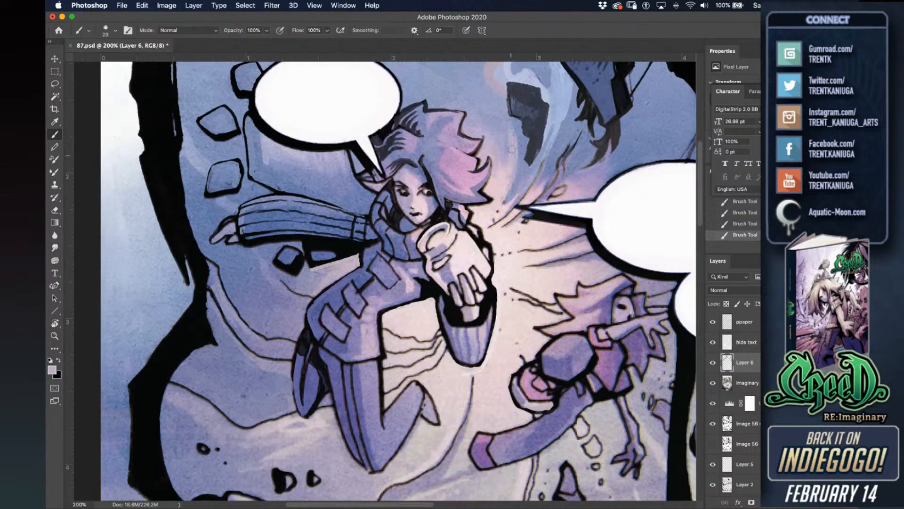
mouse_move(512, 128)
mouse_down()
mouse_move(518, 169)
mouse_move(491, 221)
mouse_move(499, 219)
mouse_up()
alt+click(501, 205)
drag(521, 190, 492, 223)
drag(533, 167, 498, 209)
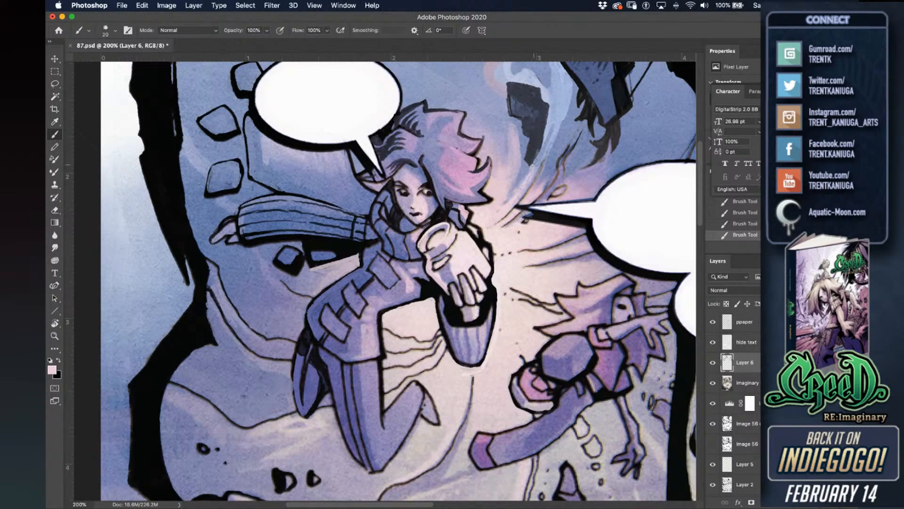
Paint over the dark streaks and orange chip below the large debris with sampled pink and blue smoke tones.
alt+click(514, 192)
alt+click(500, 199)
drag(556, 158, 548, 179)
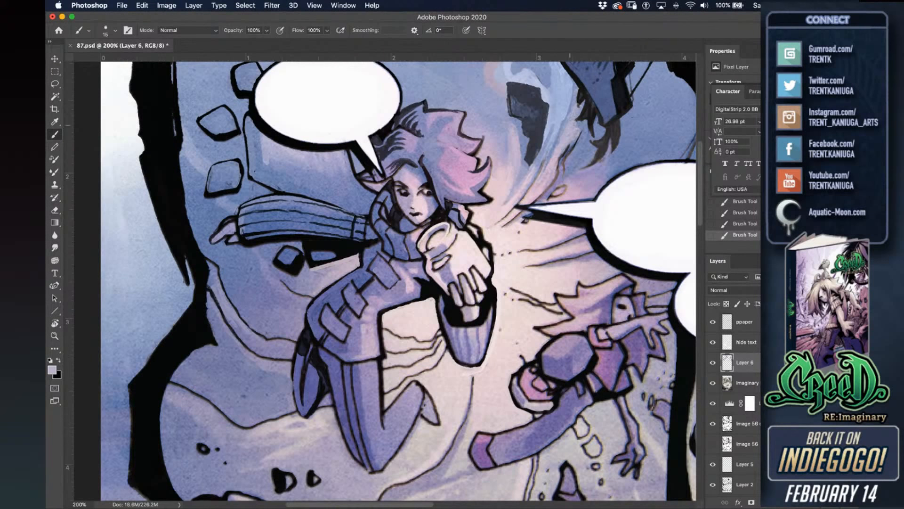
alt+click(583, 151)
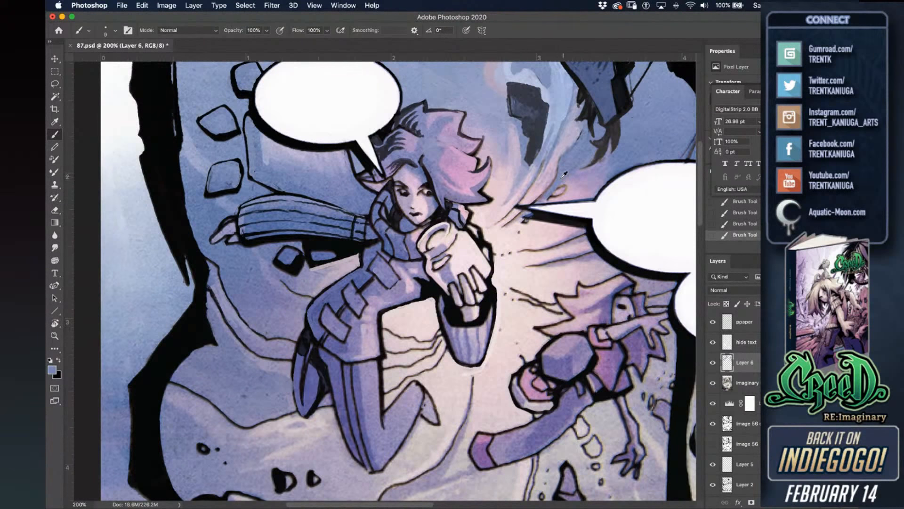
alt+click(524, 229)
alt+click(513, 229)
alt+click(568, 193)
mouse_move(566, 189)
mouse_down()
mouse_move(548, 198)
mouse_move(578, 168)
mouse_move(584, 172)
mouse_move(575, 168)
mouse_move(589, 154)
mouse_move(559, 167)
mouse_up()
Paint a wavy pink smoke trail beside the large floating debris, trim its edges with sampled sky blue, and save the file.
drag(637, 165, 544, 234)
mouse_move(540, 165)
mouse_down()
mouse_move(562, 134)
mouse_move(552, 146)
mouse_move(570, 71)
mouse_move(551, 148)
mouse_move(569, 84)
mouse_up()
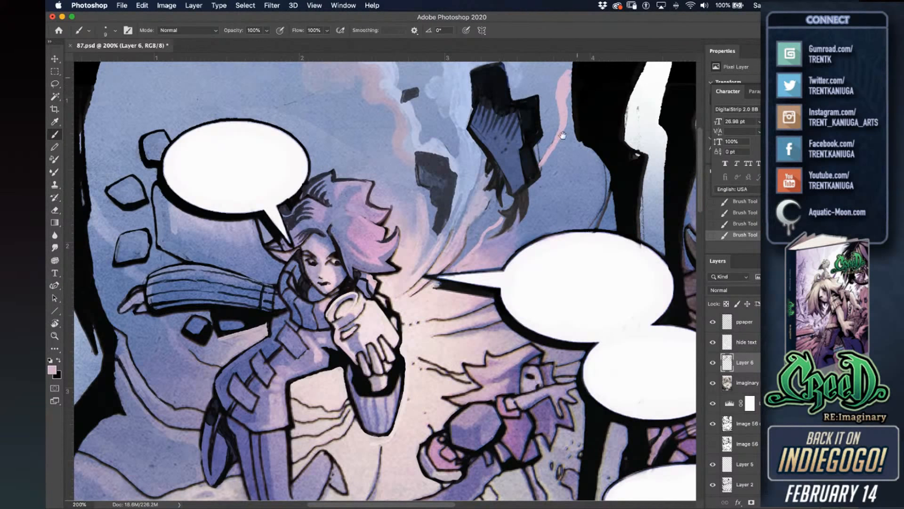
drag(563, 135, 544, 204)
alt+click(548, 205)
alt+click(541, 198)
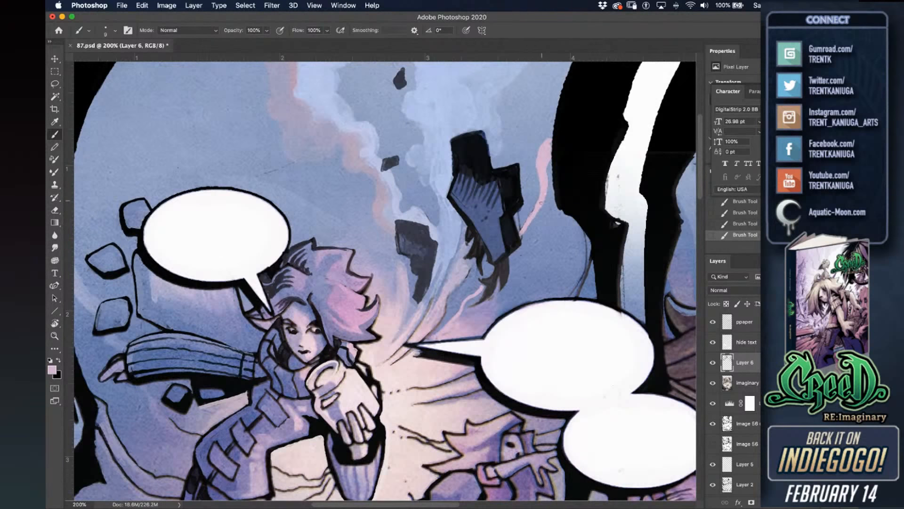
drag(538, 216, 527, 226)
alt+click(525, 215)
drag(515, 223, 520, 245)
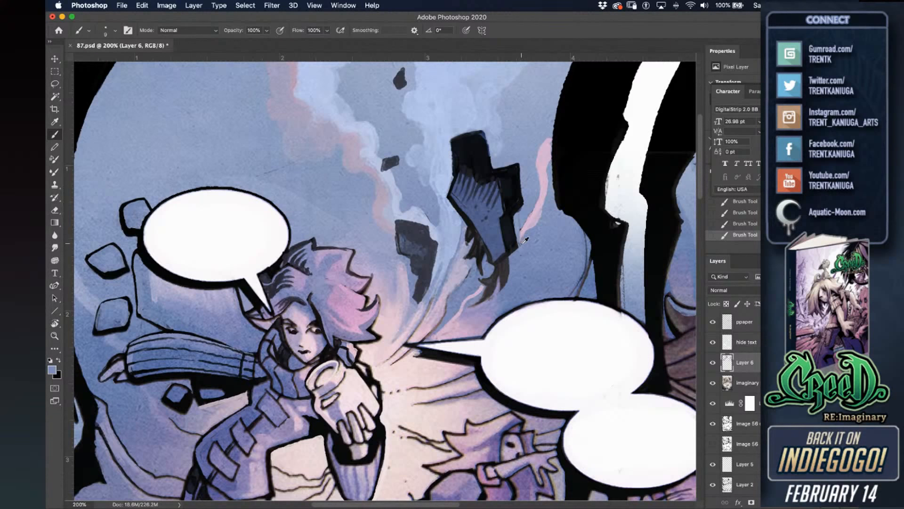
key(super+s)
Extend the light blue smoke column down between the two dark debris pieces with sampled blues, and save the file.
drag(456, 260, 467, 244)
alt+click(454, 225)
alt+click(441, 190)
drag(442, 195, 450, 250)
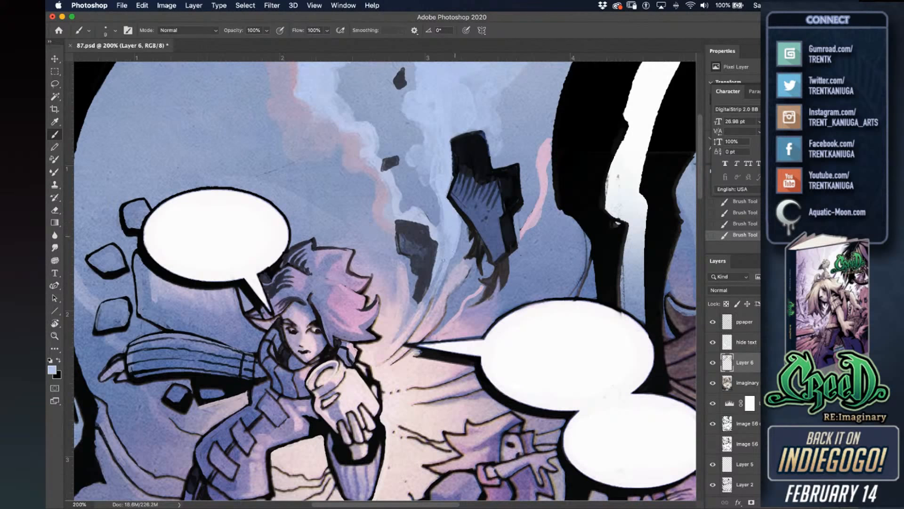
key(super+s)
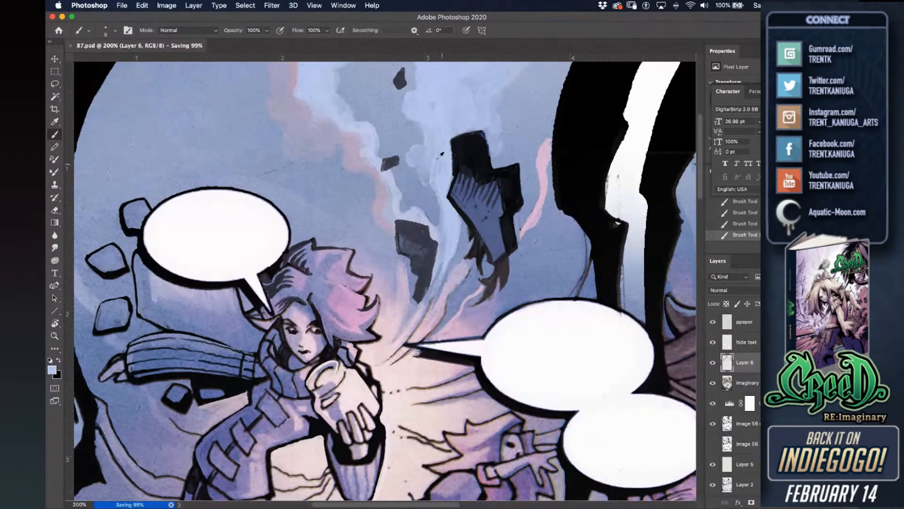
Rework the edge of the blue smoke beside the large debris with sampled light and dark blues, and save the file.
key(bracketright)
key(bracketright)
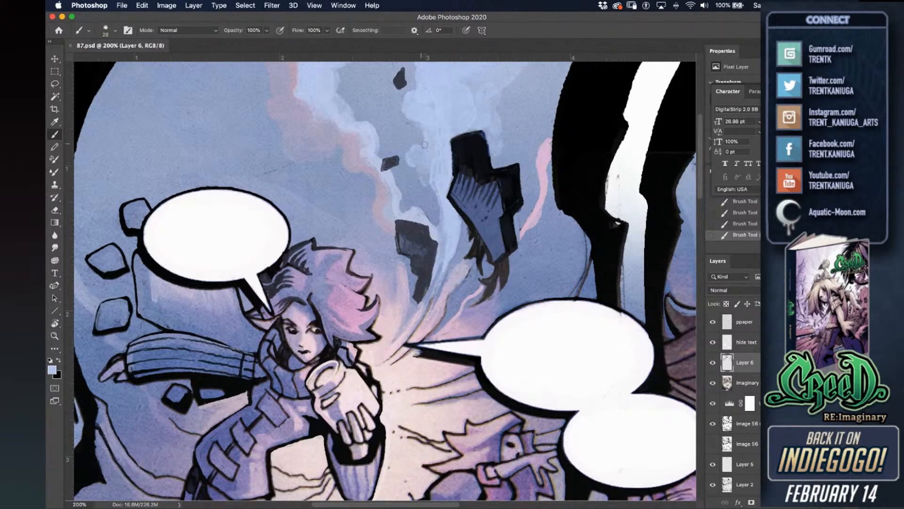
alt+click(427, 167)
drag(428, 182, 432, 170)
alt+click(446, 168)
key(bracketleft)
key(super+s)
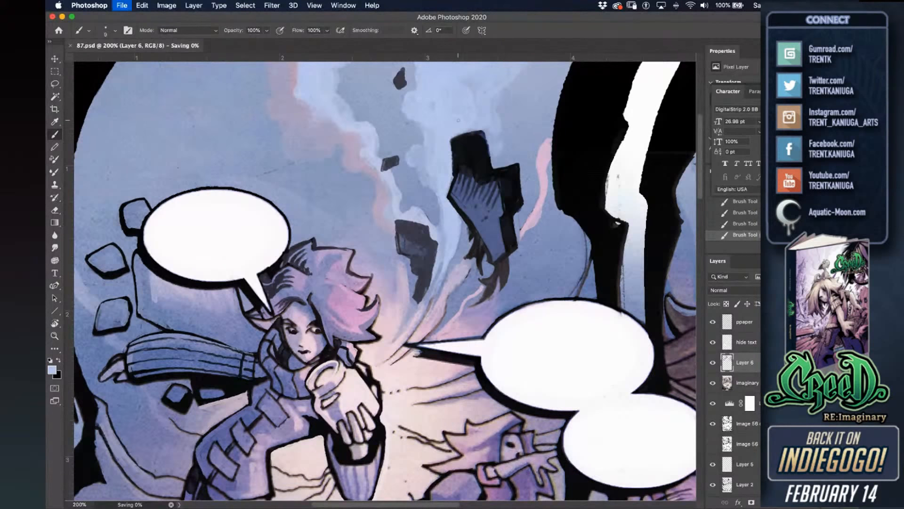
Fill in the light blue smoke above the large floating debris, varying the brush size.
click(437, 104)
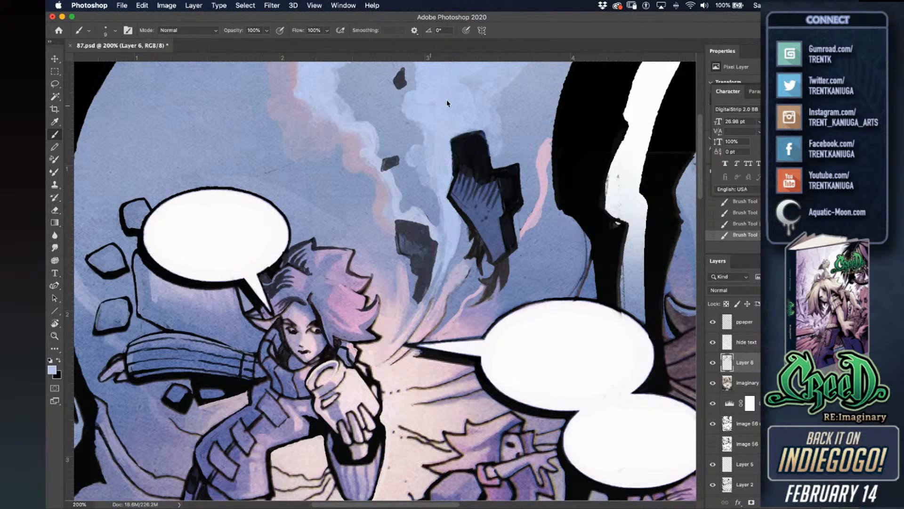
key(bracketright)
key(bracketright)
key(bracketright)
key(bracketleft)
key(bracketleft)
key(bracketleft)
key(bracketright)
Broaden the muted pink smoke cloud across the upper sky toward the curved black border with a larger brush.
scroll(437, 143, left, 3)
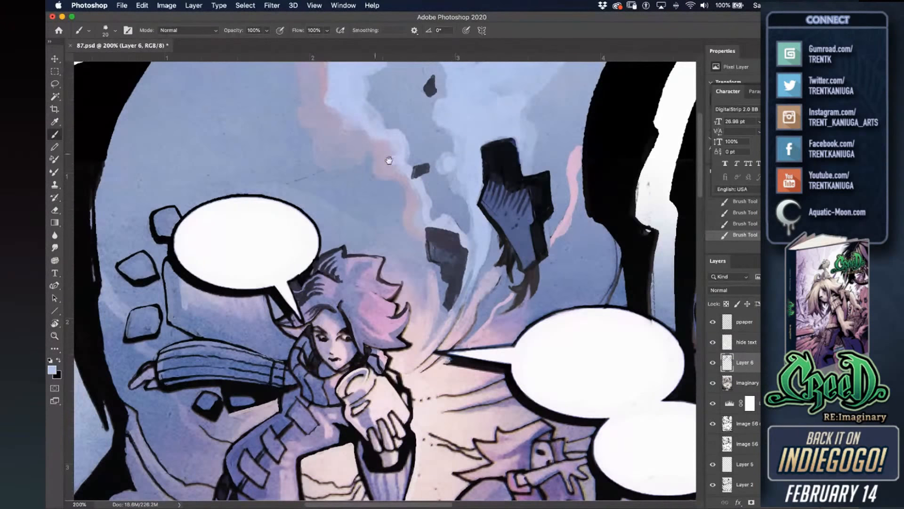
drag(377, 155, 412, 172)
key(bracketright)
key(bracketright)
key(bracketright)
drag(315, 133, 284, 107)
drag(383, 194, 426, 284)
mouse_move(319, 185)
mouse_down()
mouse_move(321, 158)
mouse_move(338, 167)
mouse_move(339, 150)
mouse_move(312, 141)
mouse_move(270, 158)
mouse_up()
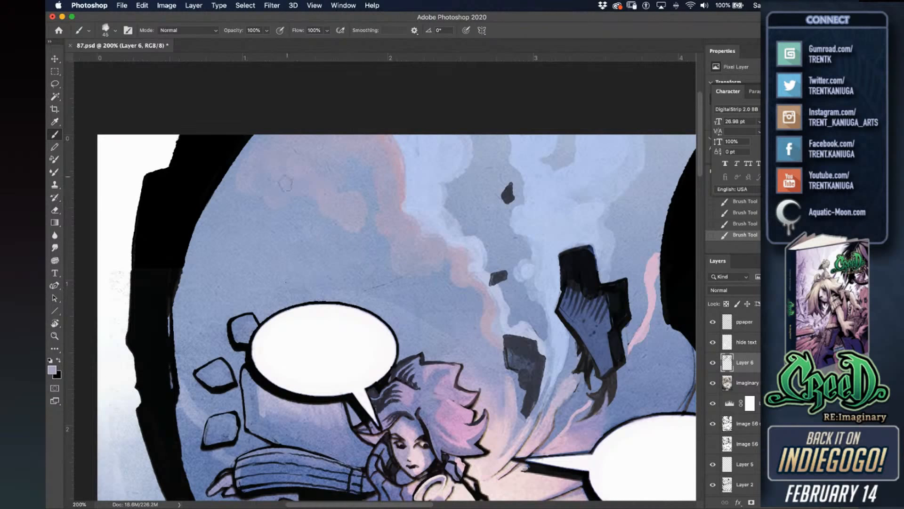
mouse_move(252, 211)
mouse_down()
mouse_move(234, 197)
mouse_move(265, 151)
mouse_up()
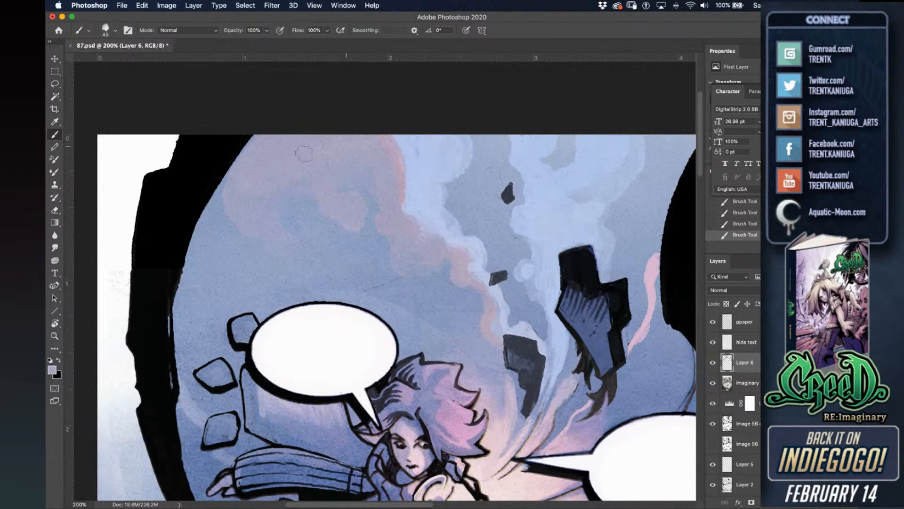
Refine the pink cloud's edge against the blue smoke with a smaller brush, add pale swirl highlights, and save the file.
key(bracketleft)
key(bracketleft)
key(bracketleft)
key(bracketleft)
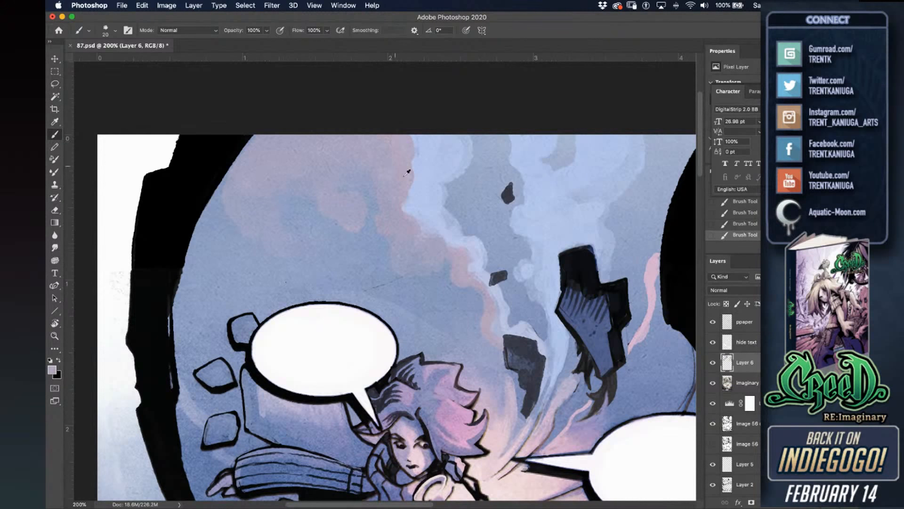
alt+click(446, 235)
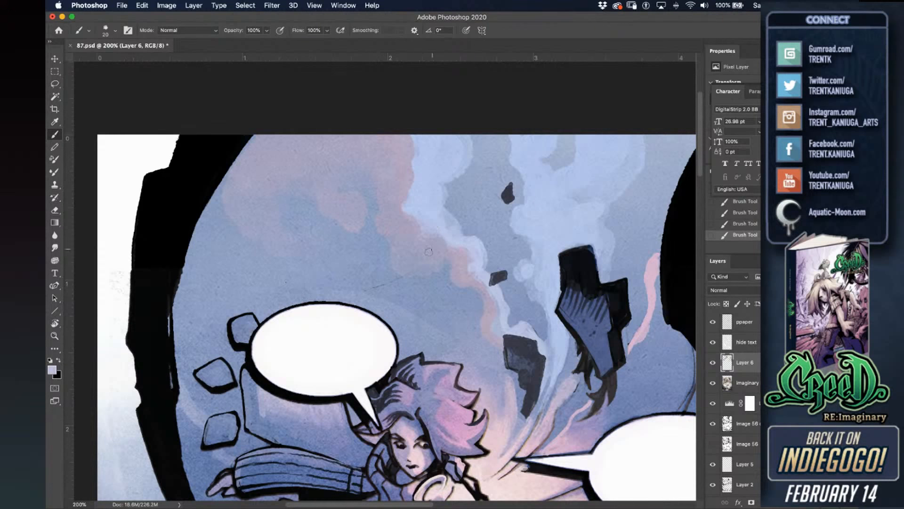
mouse_move(432, 256)
mouse_down()
mouse_move(423, 263)
mouse_move(428, 251)
mouse_up()
alt+click(420, 248)
scroll(406, 345, down, 5)
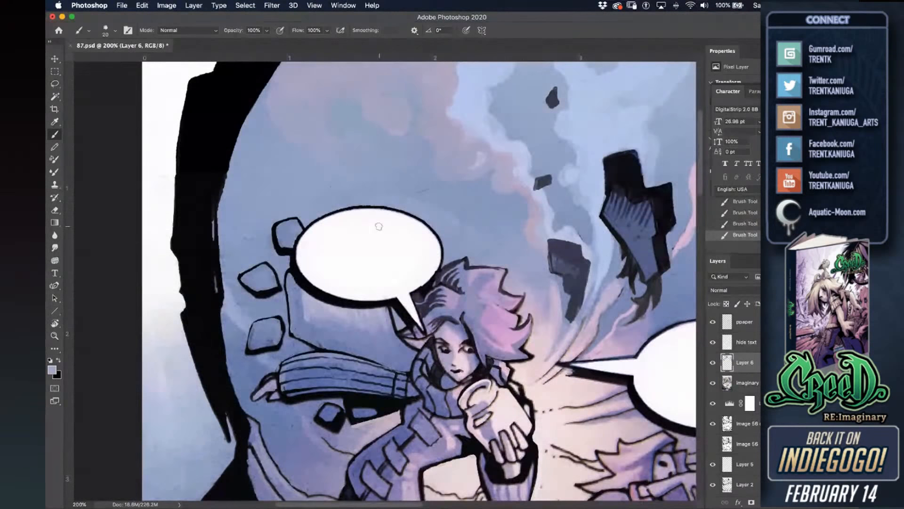
key(super+s)
Paint out the dark scratch in the sky above the woman's balloon with a sampled blue, and save the file.
scroll(386, 169, right, 4)
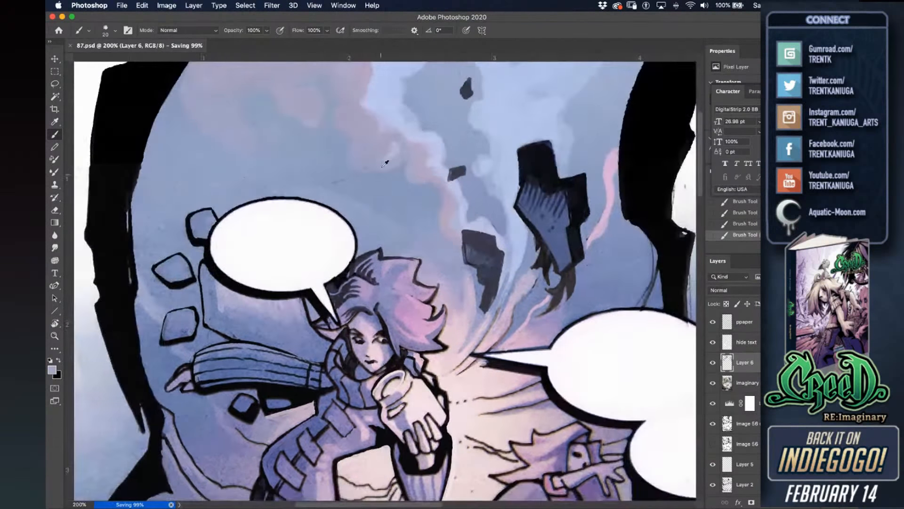
alt+click(335, 181)
mouse_move(349, 189)
mouse_down()
mouse_move(390, 201)
mouse_move(371, 215)
mouse_up()
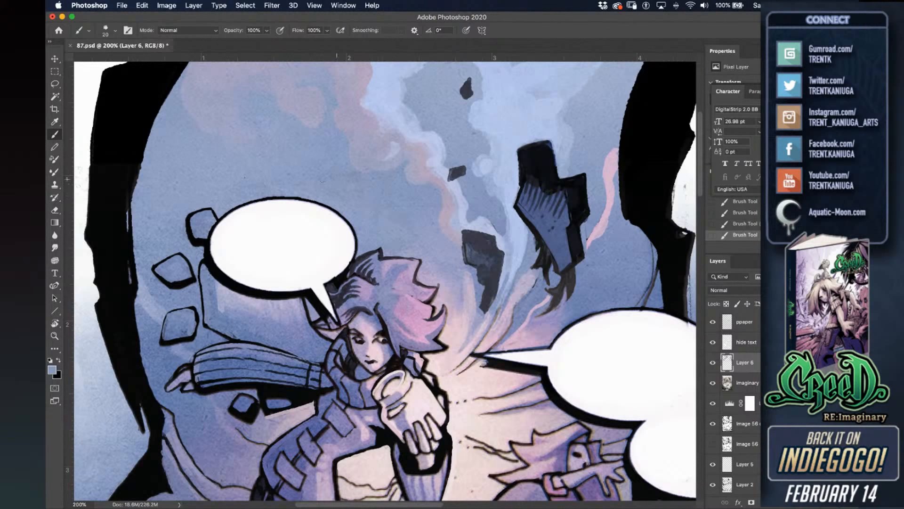
key(super+s)
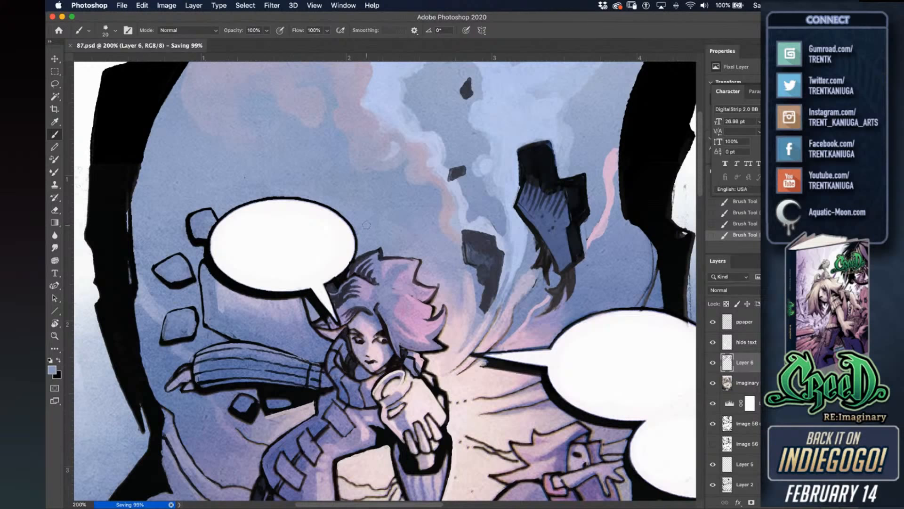
drag(385, 192, 372, 223)
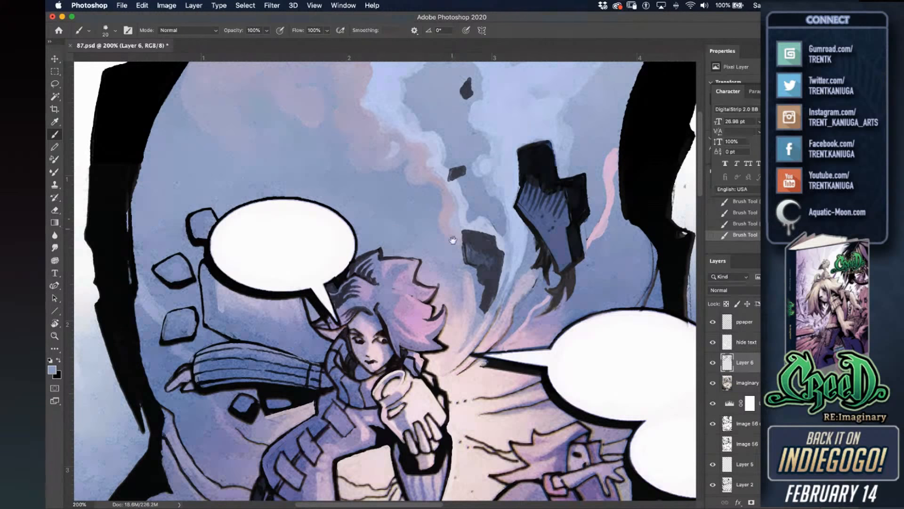
Shape small smoke puffs between the dark debris pieces with sampled light tones and a smaller brush.
drag(471, 166, 396, 197)
alt+click(409, 212)
mouse_move(405, 215)
mouse_down()
mouse_move(423, 262)
mouse_move(425, 248)
mouse_up()
alt+click(411, 253)
key(bracketleft)
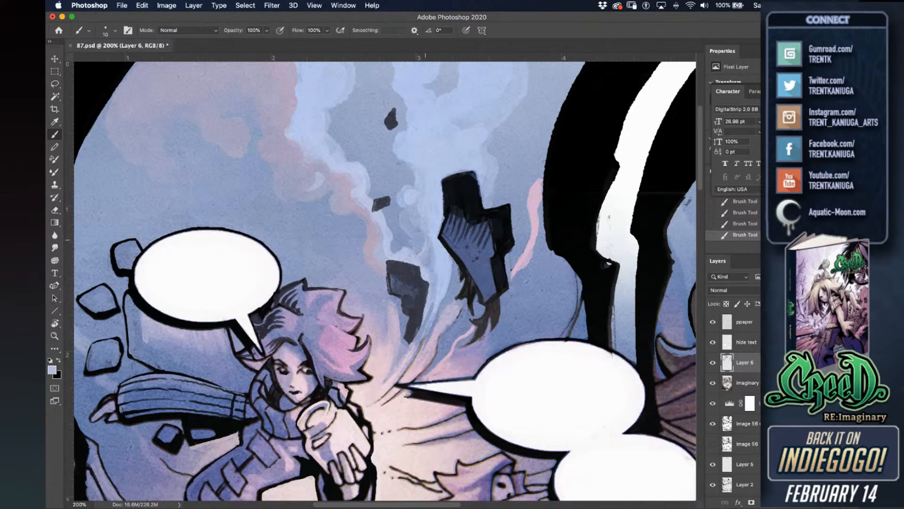
drag(412, 220, 416, 228)
Build up the round smoke puffs beside the large debris with resampled blues and varied brush sizes.
key(bracketright)
key(bracketright)
key(bracketright)
alt+click(408, 216)
alt+click(435, 208)
key(bracketleft)
key(bracketleft)
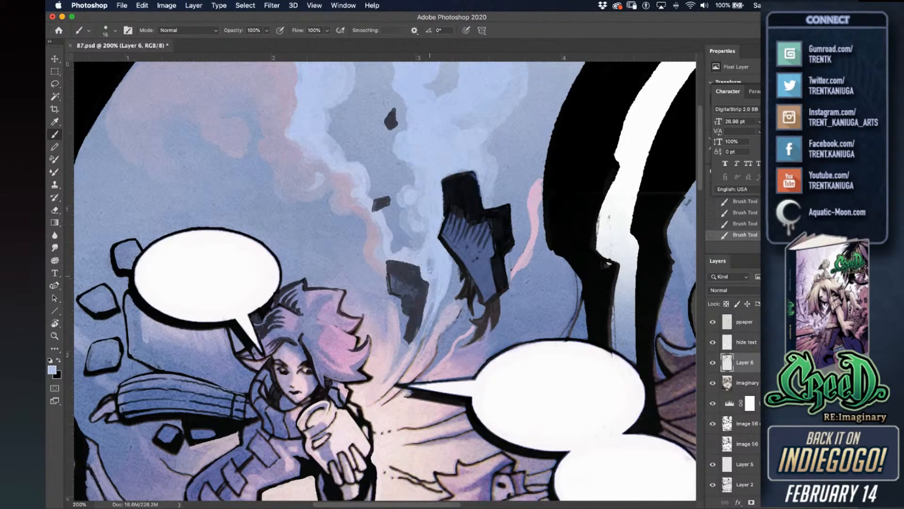
Save the file and soften the dark streaks near the balloon's pointed tail with a sampled light tone.
mouse_move(434, 277)
mouse_down()
mouse_move(432, 307)
mouse_move(429, 197)
mouse_up()
key(super+s)
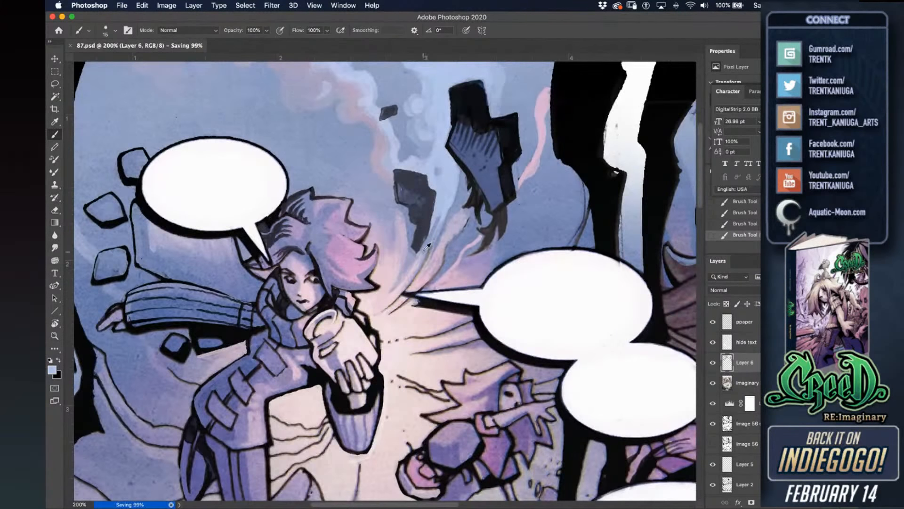
alt+click(388, 304)
mouse_move(385, 309)
mouse_down()
mouse_move(409, 284)
mouse_move(405, 303)
mouse_move(440, 308)
mouse_up()
Paint a soft lavender cloud and a pink smoke trail above the large balloon, along the inner edge of the black border.
alt+click(465, 271)
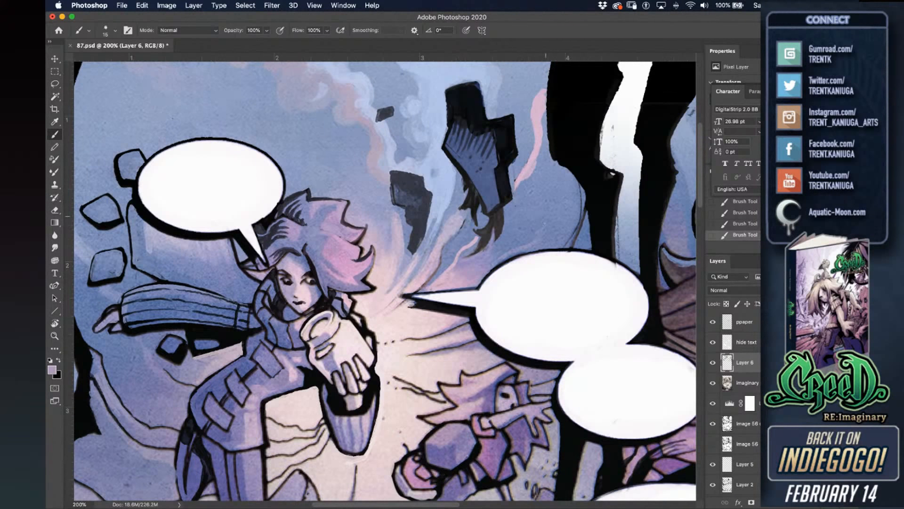
mouse_move(532, 238)
mouse_down()
mouse_move(551, 208)
mouse_move(567, 235)
mouse_move(518, 248)
mouse_move(558, 208)
mouse_move(572, 211)
mouse_move(568, 235)
mouse_move(525, 248)
mouse_move(563, 238)
mouse_move(582, 189)
mouse_up()
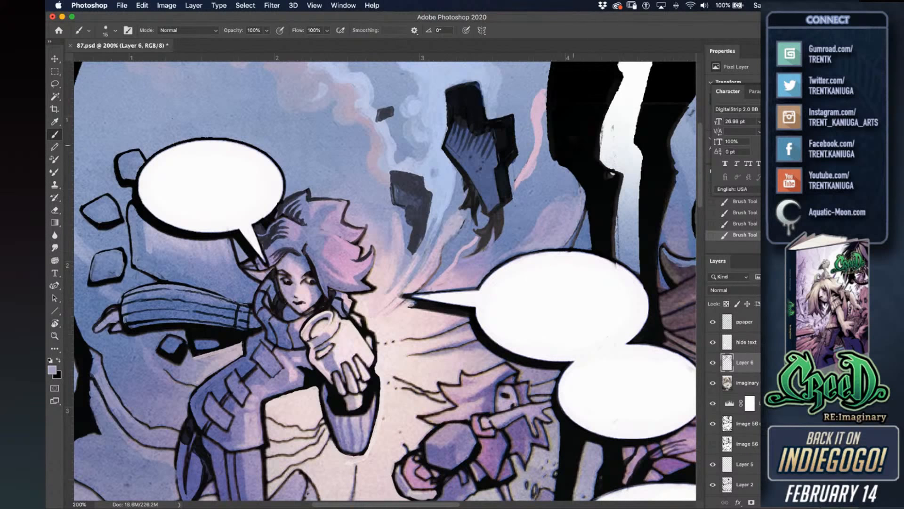
key(bracketright)
mouse_move(572, 200)
mouse_down()
mouse_move(575, 185)
mouse_move(563, 175)
mouse_up()
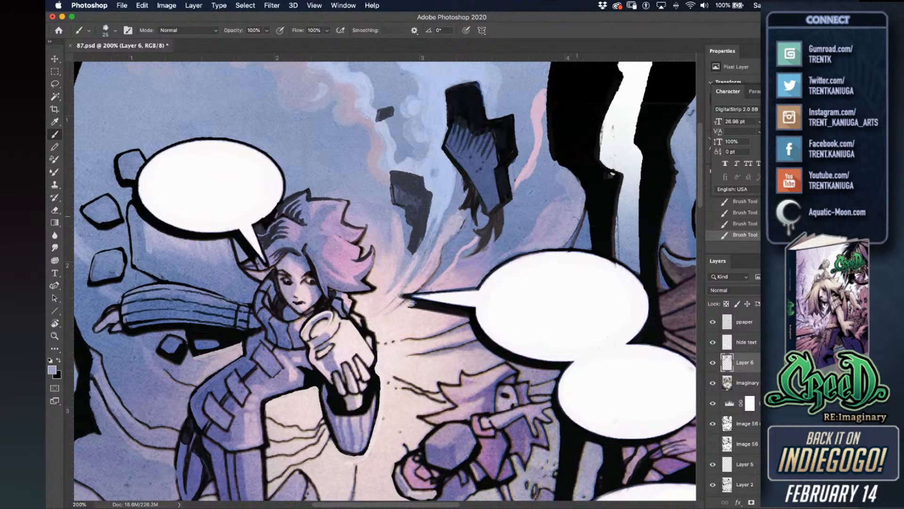
alt+click(465, 279)
drag(570, 246, 586, 210)
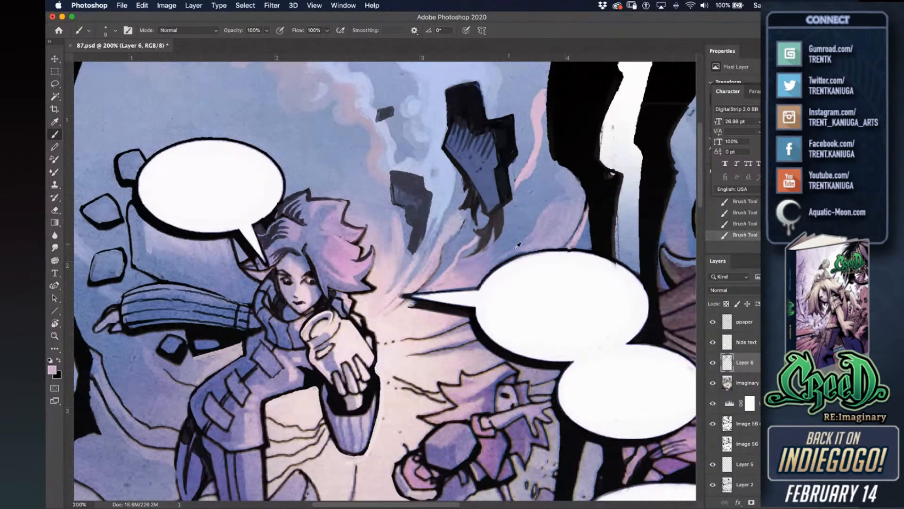
Blend the lavender cloud along the large balloon's upper edge with sampled blue and lilac tones, and save the file.
alt+click(539, 241)
drag(517, 253, 484, 275)
key(super+s)
alt+click(511, 242)
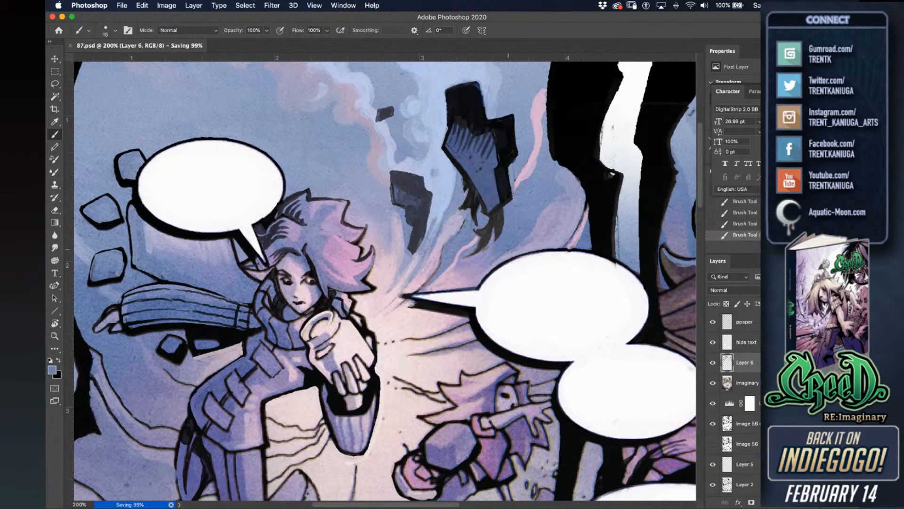
drag(507, 253, 498, 259)
key(bracketright)
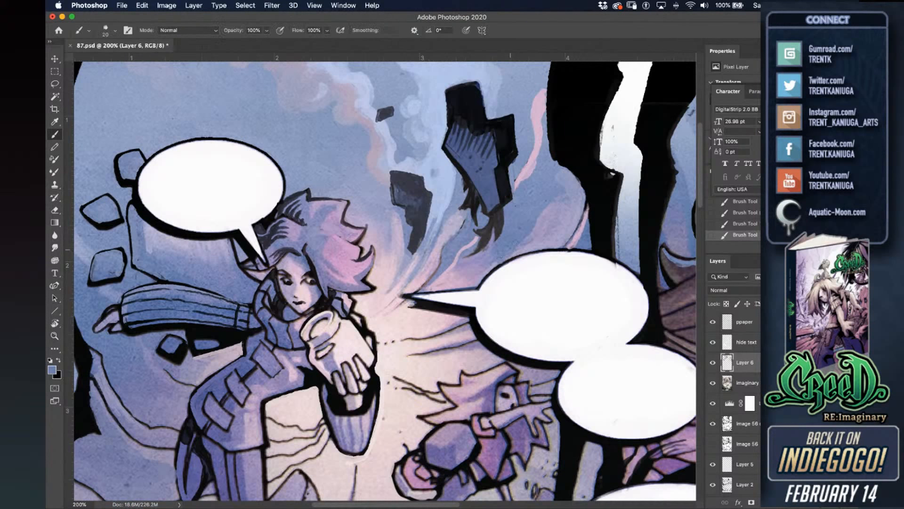
alt+click(486, 265)
key(super+s)
Soften the glow and streaks around the large balloon's pointed tail with sampled light tones and a smaller brush.
mouse_move(424, 259)
mouse_down()
mouse_move(450, 247)
mouse_move(483, 207)
mouse_up()
alt+click(451, 280)
drag(441, 288, 437, 288)
alt+click(443, 285)
key(bracketleft)
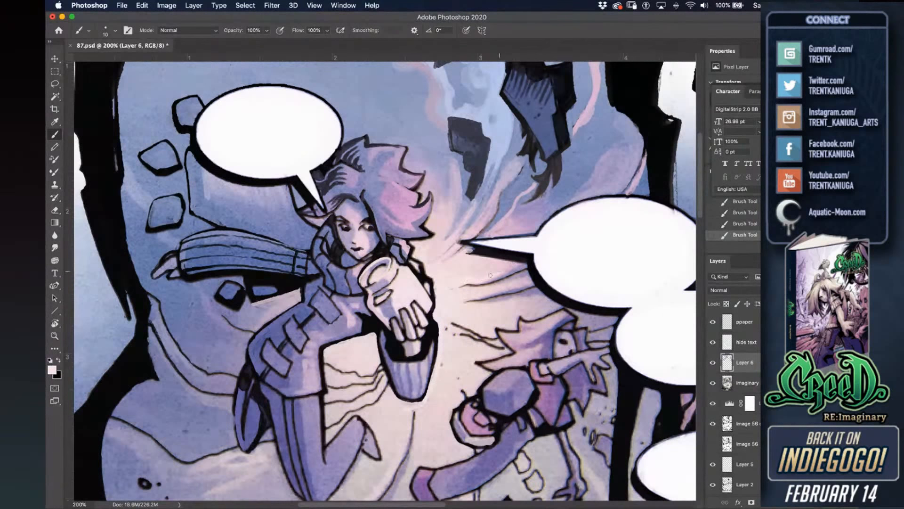
scroll(506, 273, down, 2)
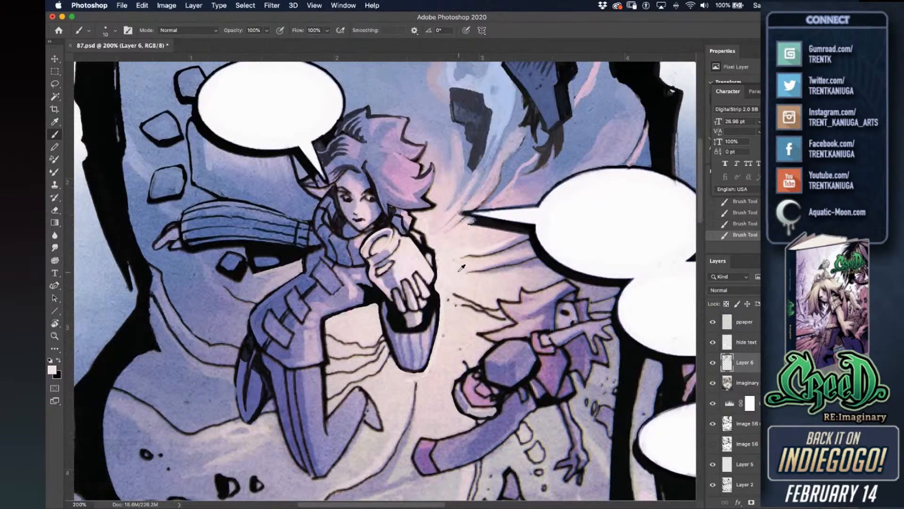
drag(498, 263, 533, 253)
Paint sampled pink into the smoke trail where it meets the black border above the large balloon.
alt+click(631, 172)
alt+click(639, 154)
mouse_move(636, 159)
mouse_down()
mouse_move(646, 161)
mouse_move(644, 148)
mouse_move(647, 160)
mouse_up()
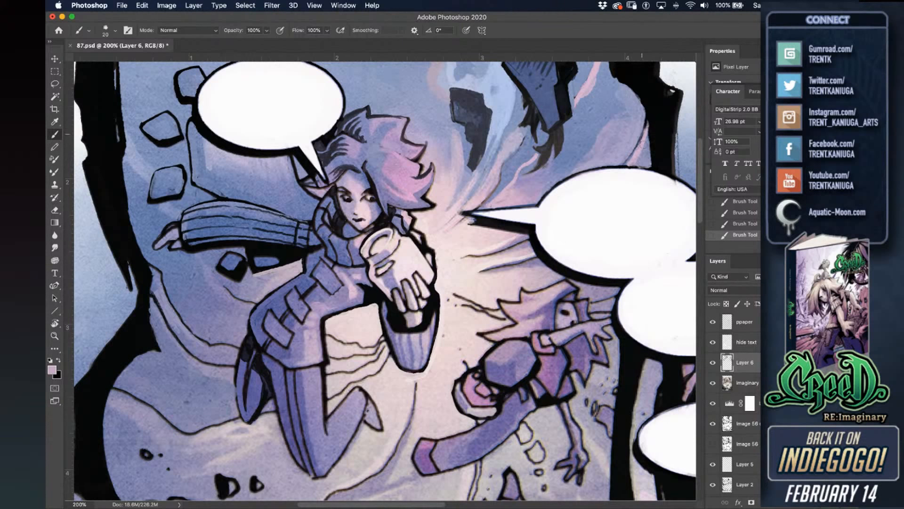
alt+click(661, 155)
Cover the black crack line beside the small figure's hair with sampled glow tones and a finer brush.
scroll(621, 276, down, 5)
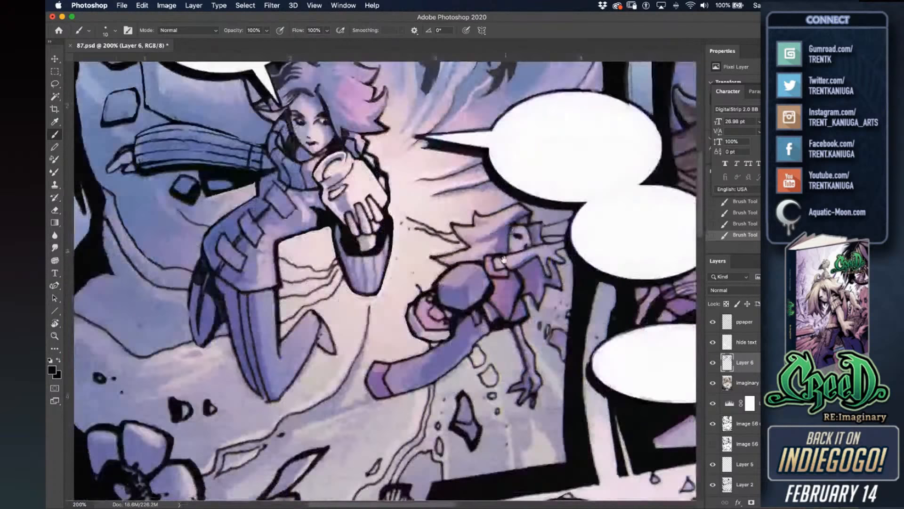
alt+click(451, 240)
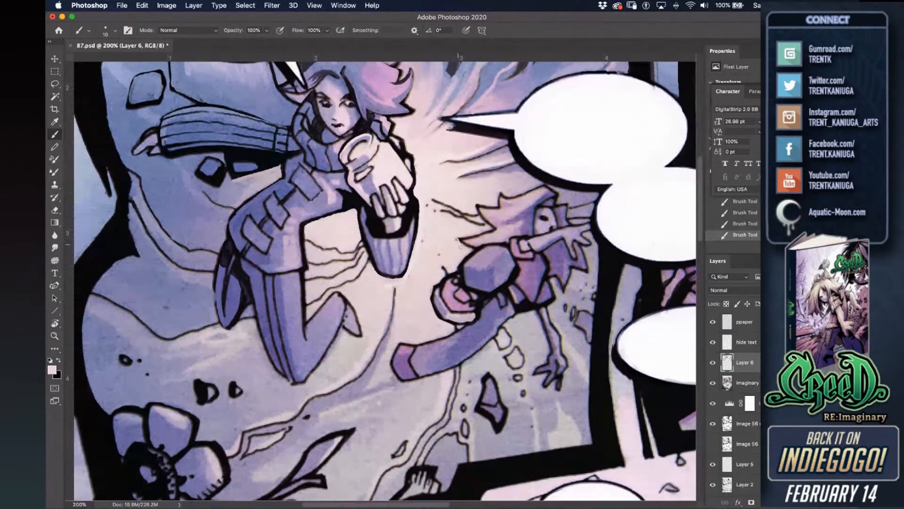
key(bracketleft)
key(bracketleft)
alt+click(469, 235)
alt+click(453, 222)
mouse_move(435, 202)
mouse_down()
mouse_move(473, 219)
mouse_move(427, 206)
mouse_move(439, 202)
mouse_up()
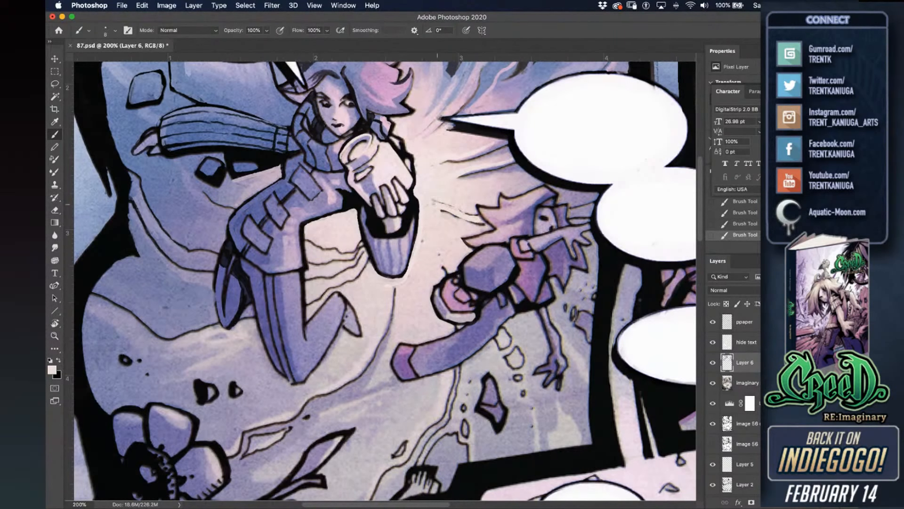
Paint soft lavender streaks beside the small figure's hair, clean their edges with the glow tone, and save the file.
alt+click(480, 172)
mouse_move(439, 199)
mouse_down()
mouse_move(473, 211)
mouse_move(468, 221)
mouse_move(483, 227)
mouse_move(470, 222)
mouse_up()
alt+click(441, 210)
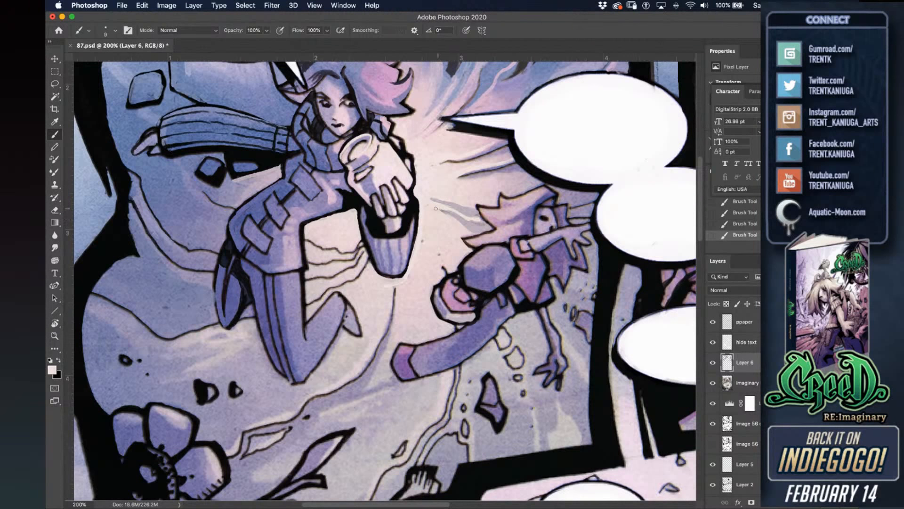
drag(440, 211, 428, 197)
key(super+s)
Paint over the upper black ground line between the kneeling figure's hip and foreshortened sleeve with sampled light and lavender tones.
drag(353, 252, 357, 241)
alt+click(217, 221)
mouse_move(330, 252)
mouse_down()
mouse_move(306, 255)
mouse_move(331, 254)
mouse_move(319, 258)
mouse_up()
key(bracketleft)
key(bracketleft)
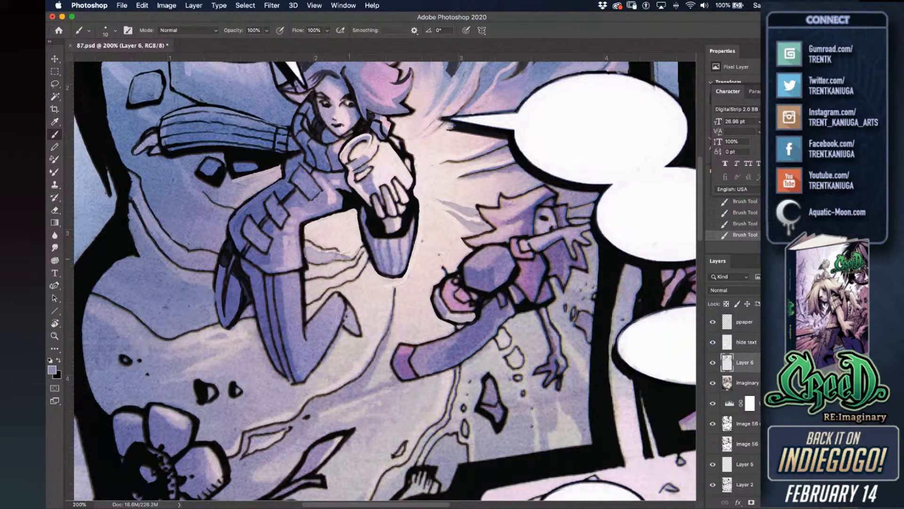
Shape soft light and purple ground folds in the gap beside the kneeling figure's hip, and save the file.
alt+click(350, 246)
drag(335, 250, 315, 247)
alt+click(322, 253)
mouse_move(312, 239)
mouse_down()
mouse_move(308, 231)
mouse_move(351, 250)
mouse_up()
alt+click(358, 244)
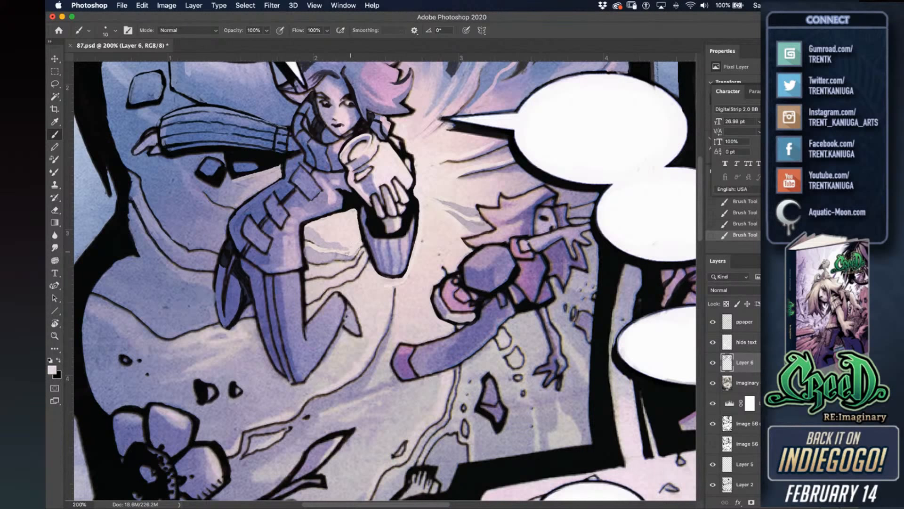
alt+click(329, 254)
alt+click(360, 239)
mouse_move(353, 257)
mouse_down()
mouse_move(363, 250)
mouse_move(348, 264)
mouse_move(311, 266)
mouse_move(330, 261)
mouse_up()
alt+click(318, 253)
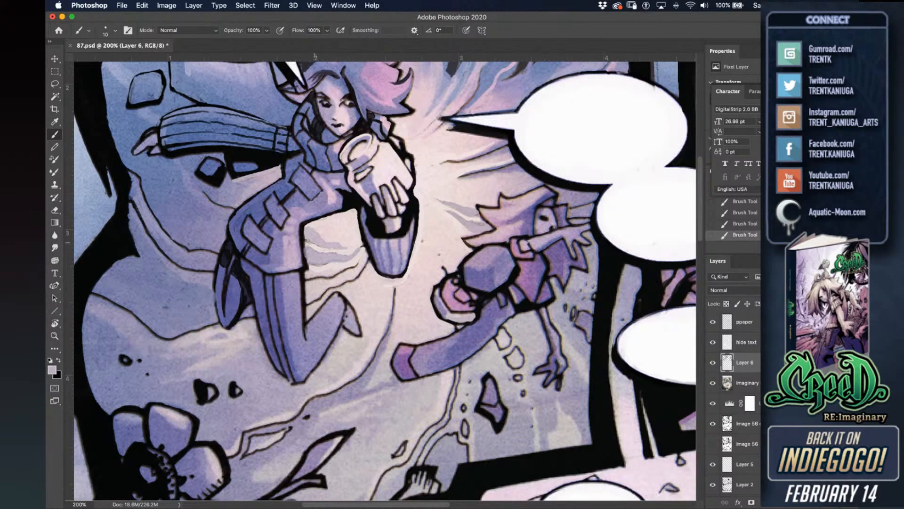
key(ctrl+s)
Refine the lower ground folds beside the foreshortened sleeve with resampled light tones.
click(379, 238)
alt+click(359, 244)
alt+click(359, 260)
drag(360, 260, 345, 271)
alt+click(330, 252)
Replace the thin black line below the small dark rocks with soft lavender ground folds, using sampled tones.
drag(212, 203, 229, 208)
drag(213, 204, 188, 184)
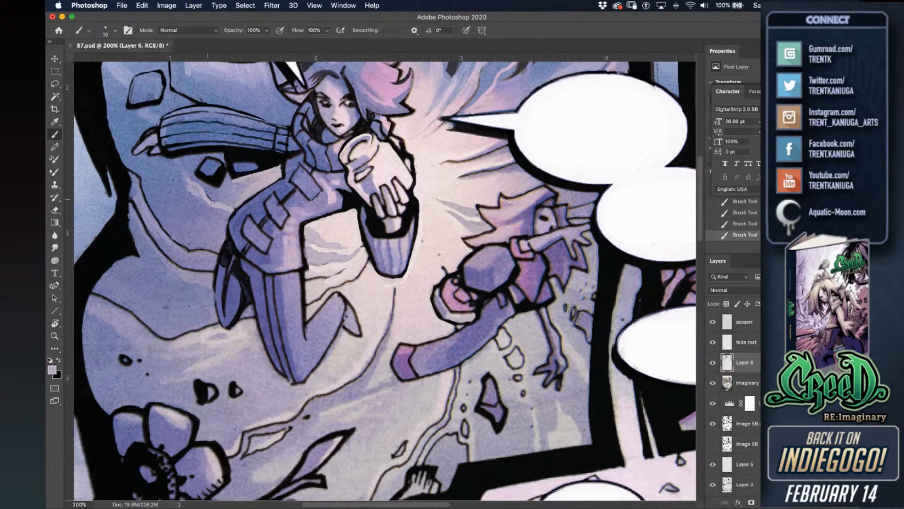
alt+click(198, 184)
alt+click(215, 203)
mouse_move(209, 206)
mouse_down()
mouse_move(163, 162)
mouse_move(175, 202)
mouse_move(216, 212)
mouse_up()
alt+click(184, 182)
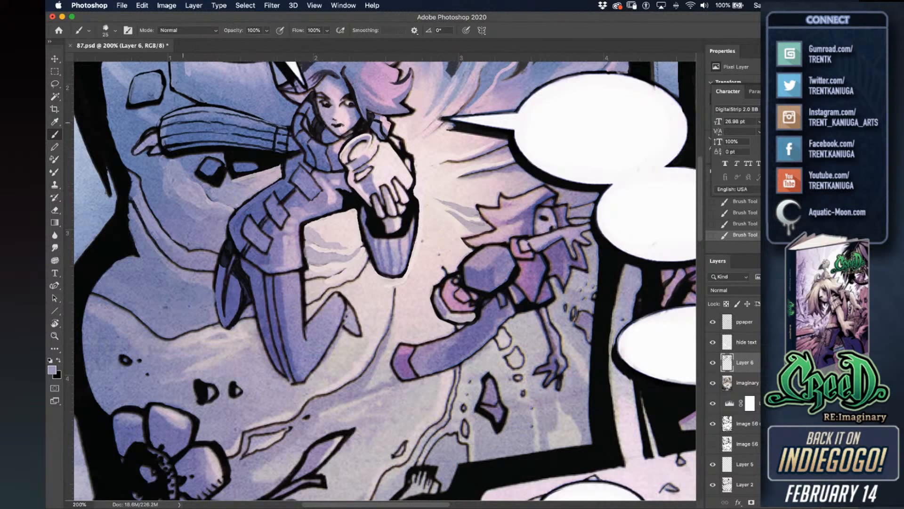
drag(210, 187, 194, 176)
Repaint the ground lines above the kneeling figure's foot with sampled light tones, and save the file.
drag(319, 215, 351, 189)
alt+click(347, 235)
drag(347, 264, 399, 243)
alt+click(350, 267)
alt+click(397, 233)
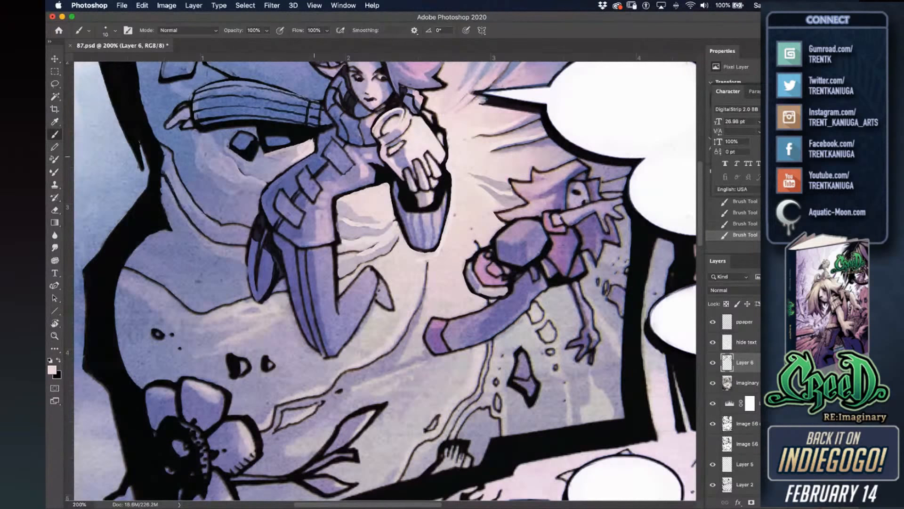
scroll(314, 183, up, 3)
key(super+s)
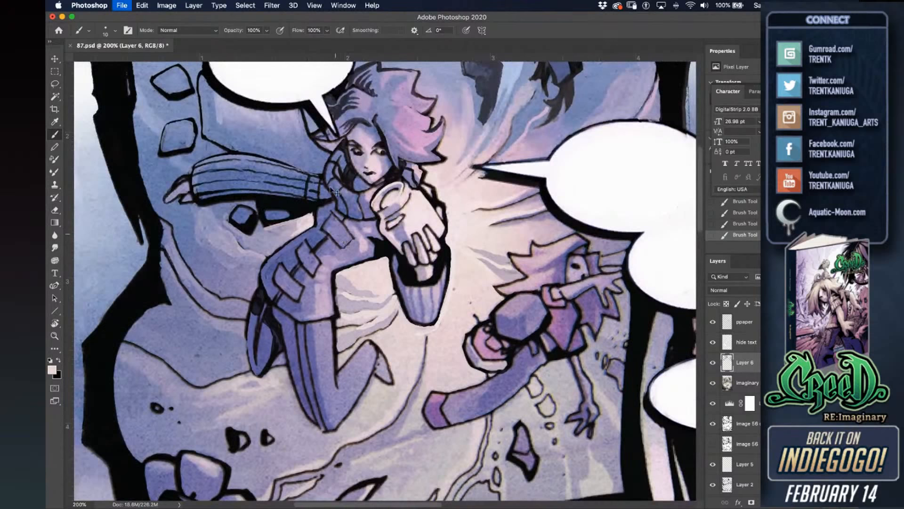
Fill the area behind the kneeling figure's collar with a dark shadow and strengthen the black outlines at the ear and shoulder.
key(])
mouse_move(339, 164)
mouse_down()
mouse_move(340, 202)
mouse_move(314, 180)
mouse_move(308, 201)
mouse_move(321, 202)
mouse_move(287, 212)
mouse_up()
key(x)
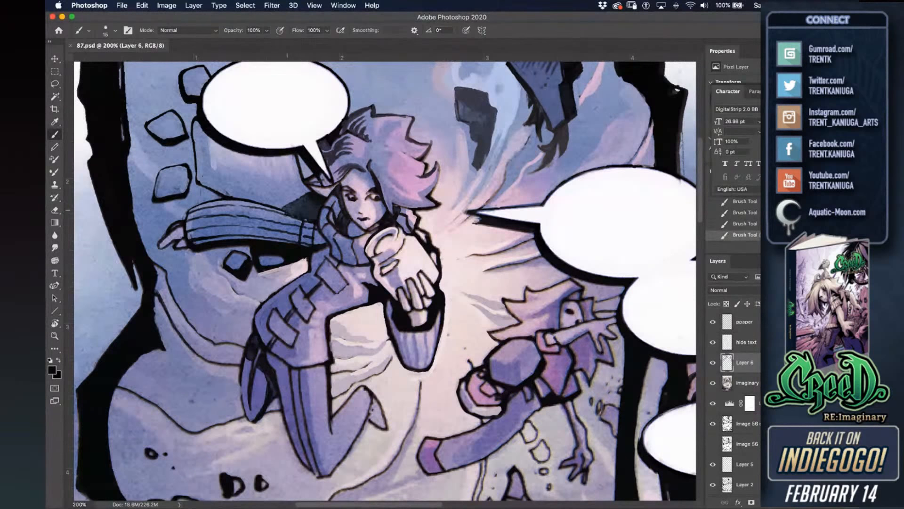
drag(314, 244, 323, 241)
drag(326, 195, 332, 193)
Clean up the kneeling figure's ear below the balloon tail with sampled skin and dark tones, and save the file.
alt+click(330, 187)
drag(325, 190, 333, 187)
alt+click(339, 187)
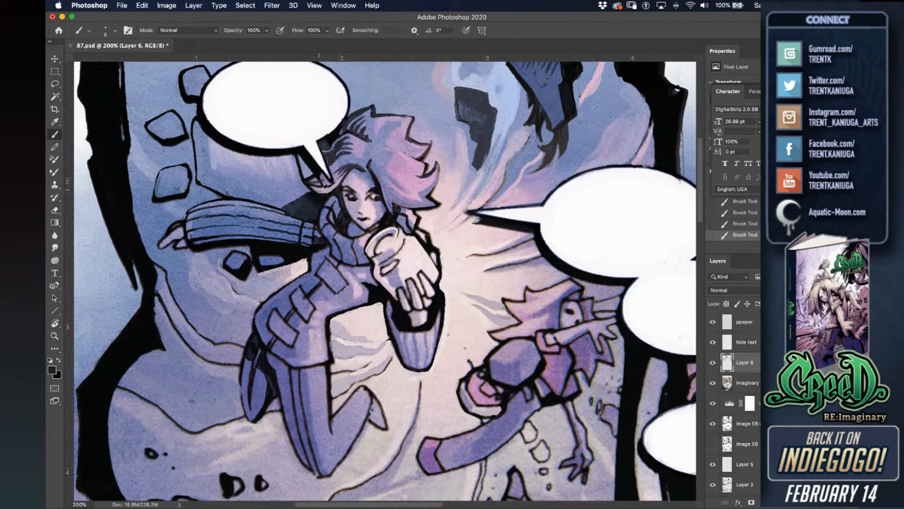
alt+click(315, 198)
alt+click(327, 173)
alt+click(316, 176)
key(super+s)
Trim the dark rocks below the outstretched sleeve by painting a sampled lavender tone around and between them.
drag(312, 270, 344, 269)
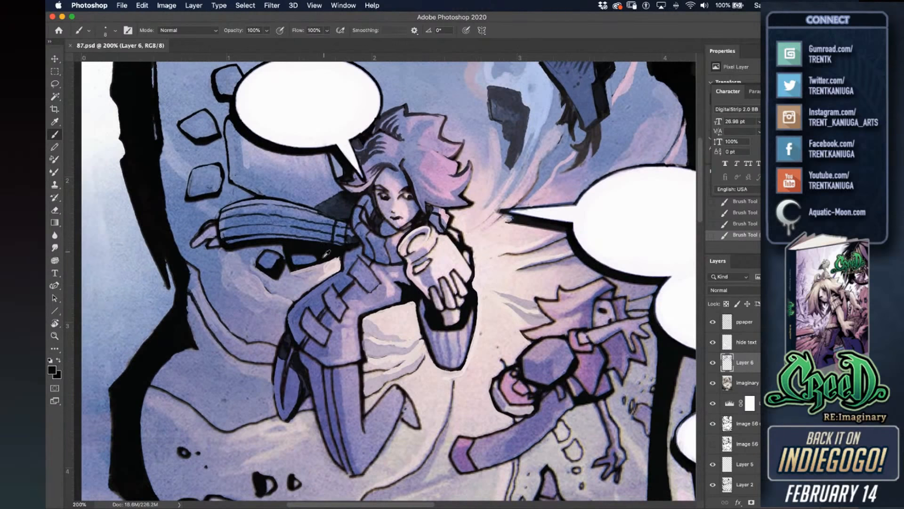
alt+click(326, 263)
key(bracketright)
key(bracketright)
mouse_move(320, 269)
mouse_down()
mouse_move(310, 280)
mouse_move(295, 277)
mouse_move(303, 289)
mouse_move(285, 278)
mouse_move(297, 287)
mouse_move(286, 280)
mouse_move(289, 265)
mouse_up()
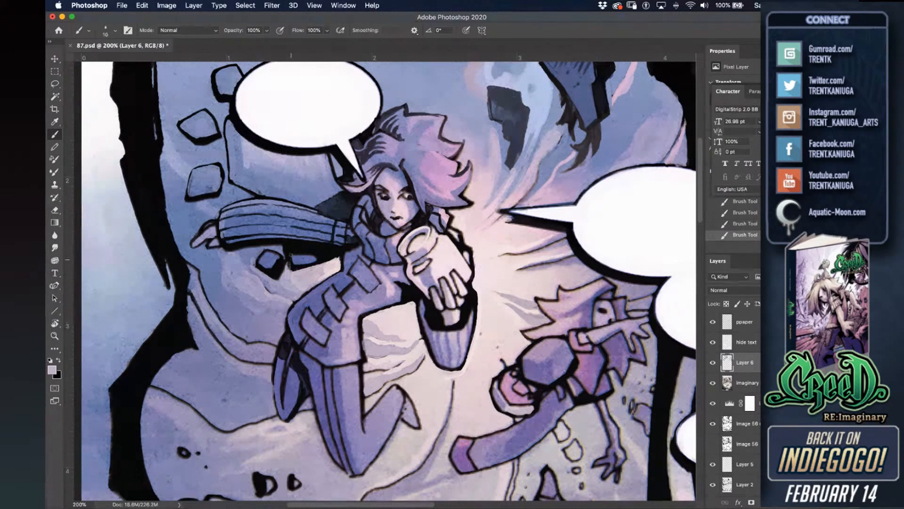
drag(284, 248, 292, 271)
Repaint the rock nearest the kneeling figure's elbow with sampled blue, redoing one stroke, and save the file.
alt+click(307, 273)
alt+click(300, 258)
drag(297, 261, 318, 259)
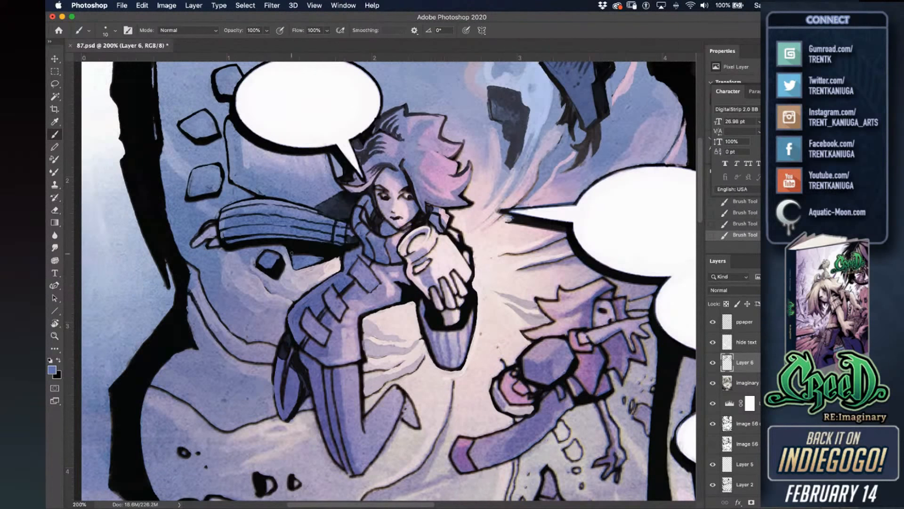
key(super+z)
drag(301, 258, 320, 255)
key(super+s)
Try blending the background below the outstretched sleeve with a sampled tone and a larger brush, and undo the last stroke.
alt+click(249, 283)
key(bracketright)
drag(235, 268, 228, 257)
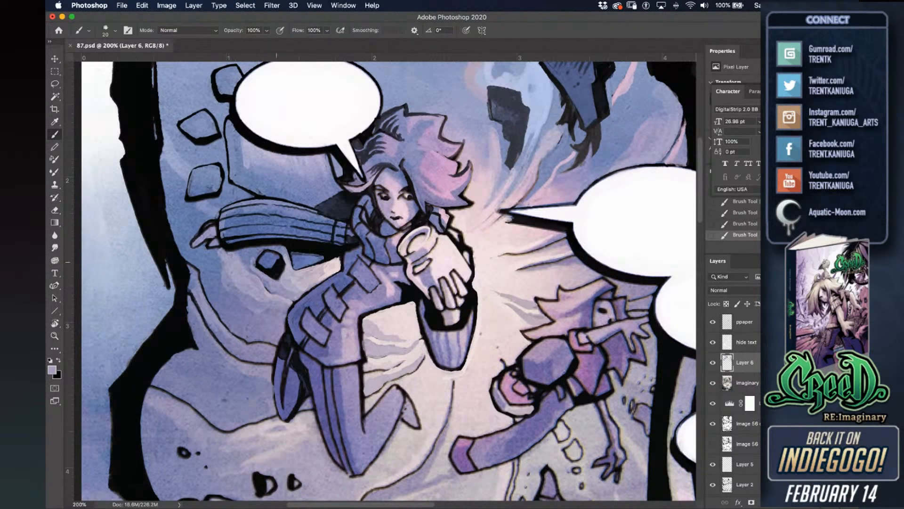
alt+click(241, 230)
key(super+z)
Redraw the black underside of the outstretched sleeve, touch up the hand area with sampled tones, and save the file.
drag(233, 246, 329, 247)
key(bracketleft)
alt+click(334, 248)
drag(257, 244, 331, 248)
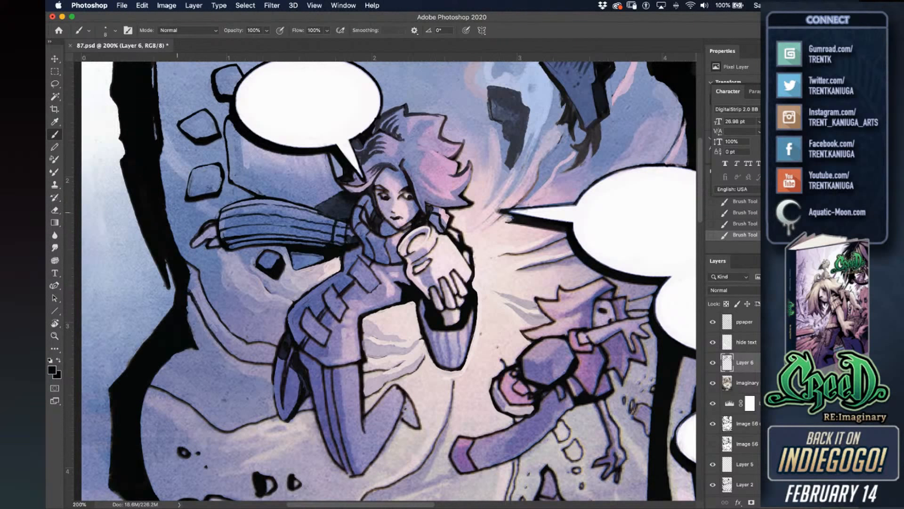
alt+click(181, 202)
alt+click(199, 196)
key(super+s)
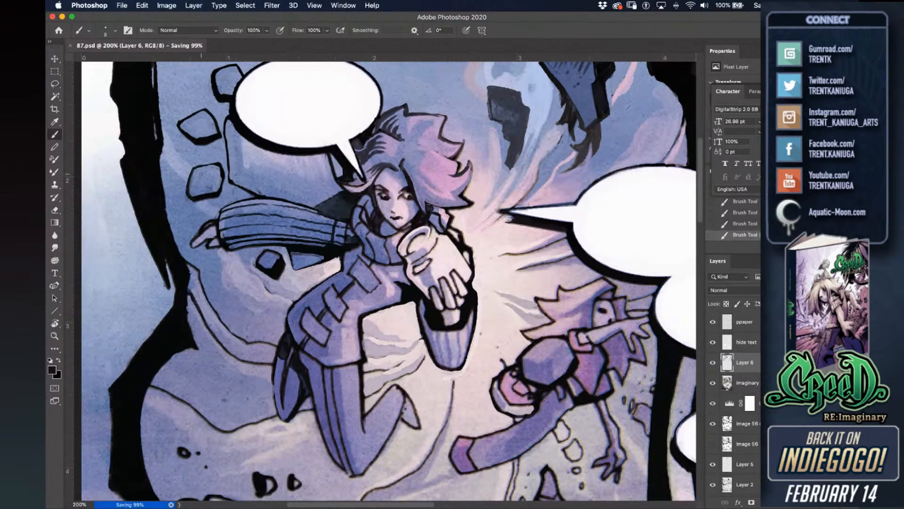
Sample a pale pink and brush highlights into the smoke below the woman's outstretched arm in the upper panel.
drag(360, 322, 308, 286)
alt+click(332, 279)
key(bracketright)
key(bracketright)
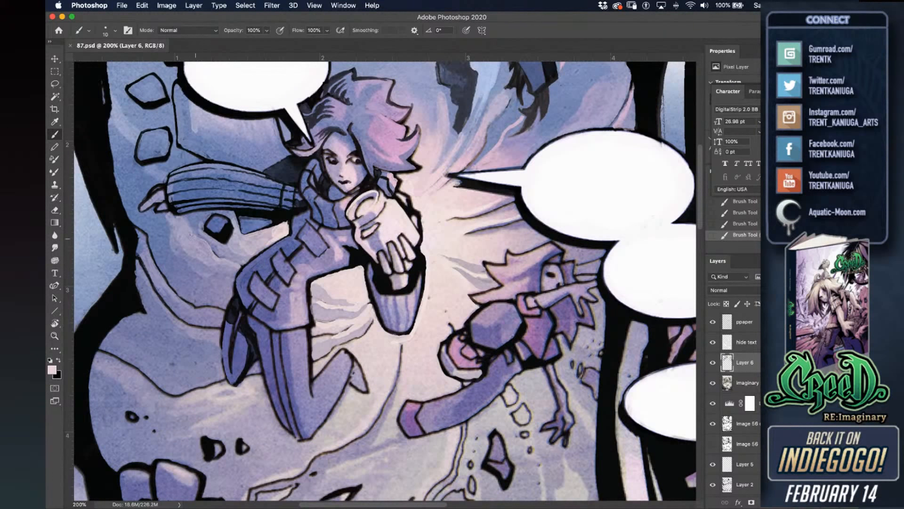
mouse_move(184, 222)
mouse_down()
mouse_move(206, 258)
mouse_move(227, 269)
mouse_up()
key(bracketright)
key(bracketleft)
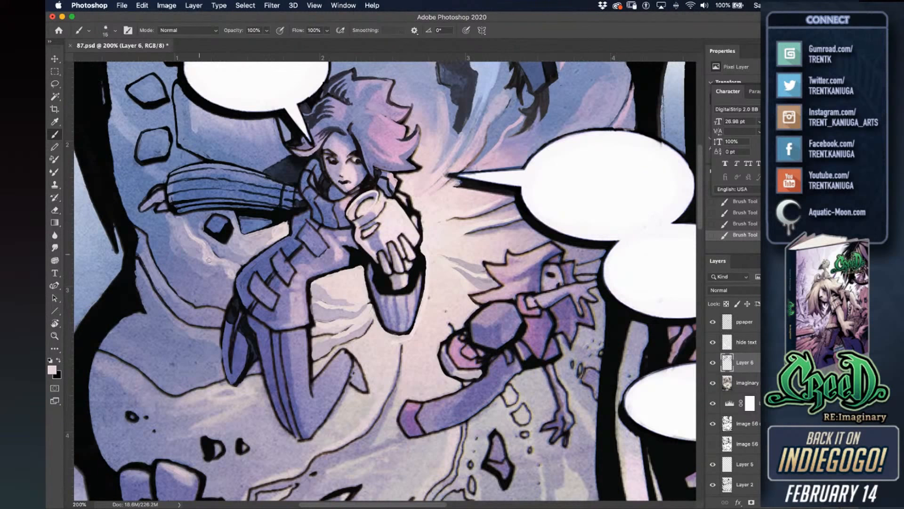
mouse_move(226, 267)
mouse_down()
mouse_move(233, 277)
mouse_move(229, 265)
mouse_up()
drag(217, 259, 236, 265)
Paint pale pink highlight strokes through the woman's swept-back hair, redo the unwanted ones, and save the file.
scroll(375, 261, up, 5)
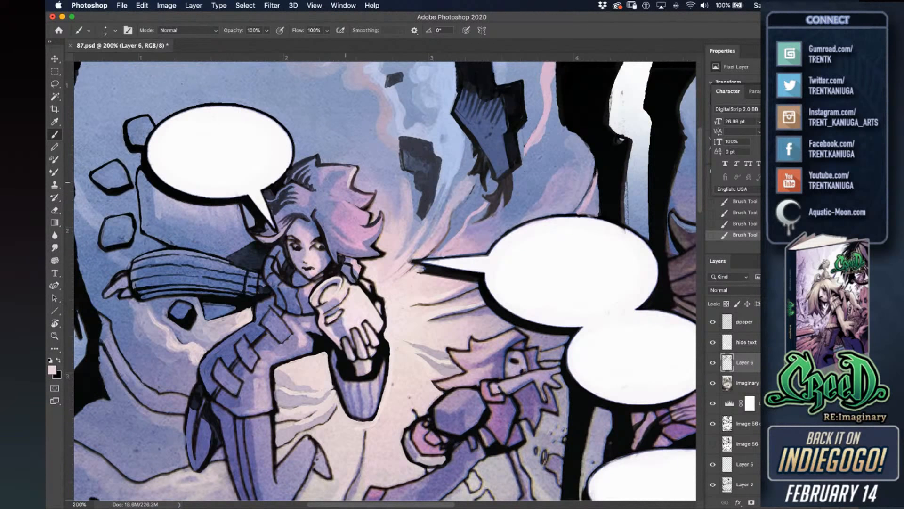
mouse_move(340, 187)
mouse_down()
mouse_move(374, 192)
mouse_move(358, 210)
mouse_move(362, 227)
mouse_move(380, 221)
mouse_move(374, 234)
mouse_up()
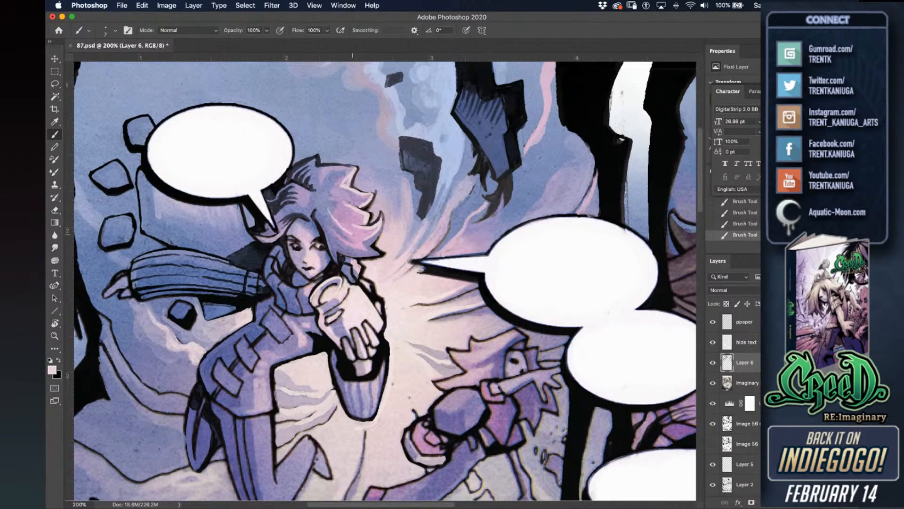
key(super+z)
mouse_move(325, 205)
mouse_down()
mouse_move(346, 232)
mouse_move(367, 238)
mouse_move(351, 226)
mouse_move(364, 231)
mouse_move(364, 219)
mouse_up()
key(super+z)
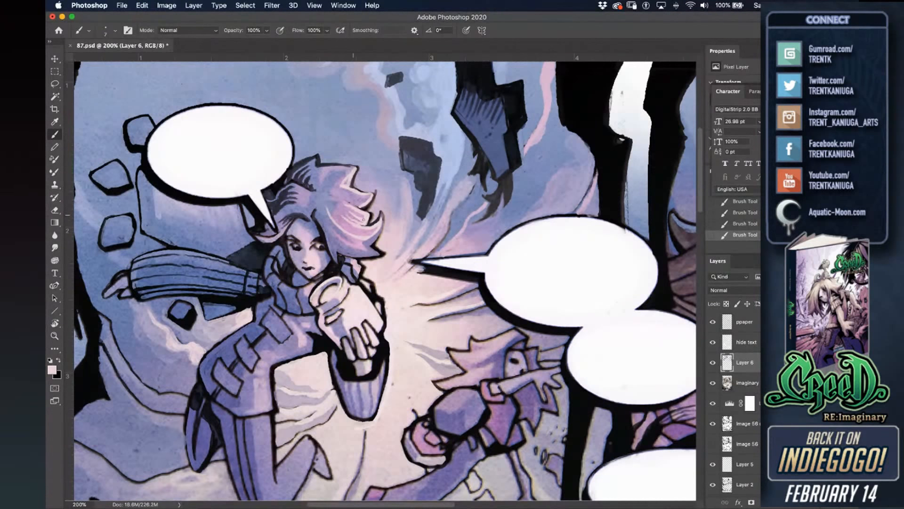
key(super+s)
key(super+s)
Paint a dark shadow shape behind the woman's neck, under the speech balloon's tail, with a sampled dark colour, and save.
drag(293, 227, 338, 216)
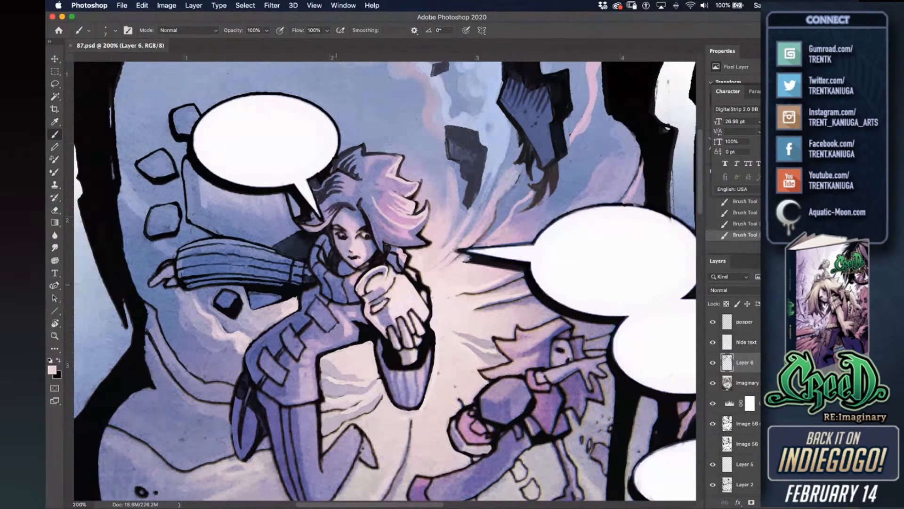
drag(388, 273, 432, 230)
alt+click(345, 206)
mouse_move(347, 197)
mouse_down()
mouse_move(326, 194)
mouse_move(311, 166)
mouse_move(325, 186)
mouse_move(335, 184)
mouse_move(318, 173)
mouse_move(332, 169)
mouse_move(336, 188)
mouse_move(315, 170)
mouse_up()
key(bracketright)
key(bracketright)
key(bracketright)
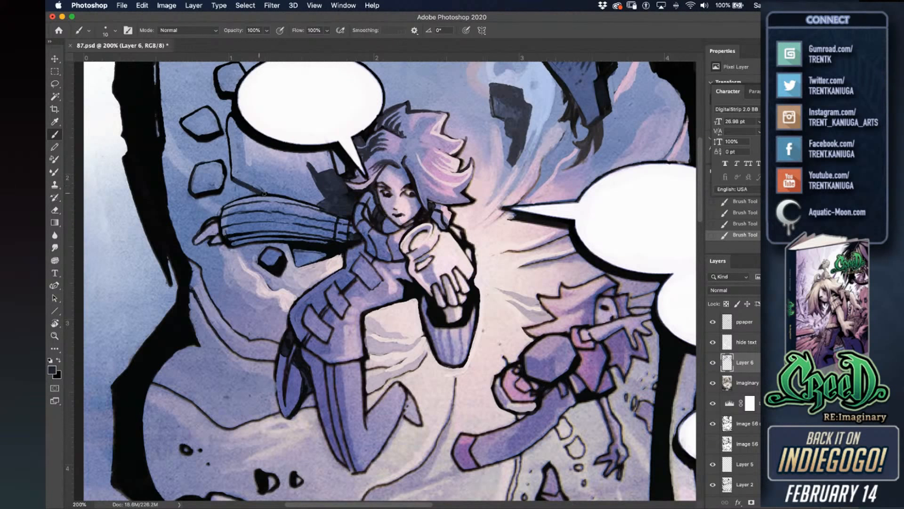
key(super+s)
Touch up the woman's back below the outstretched arm, sample nearby colours, and save the page.
drag(368, 320, 398, 287)
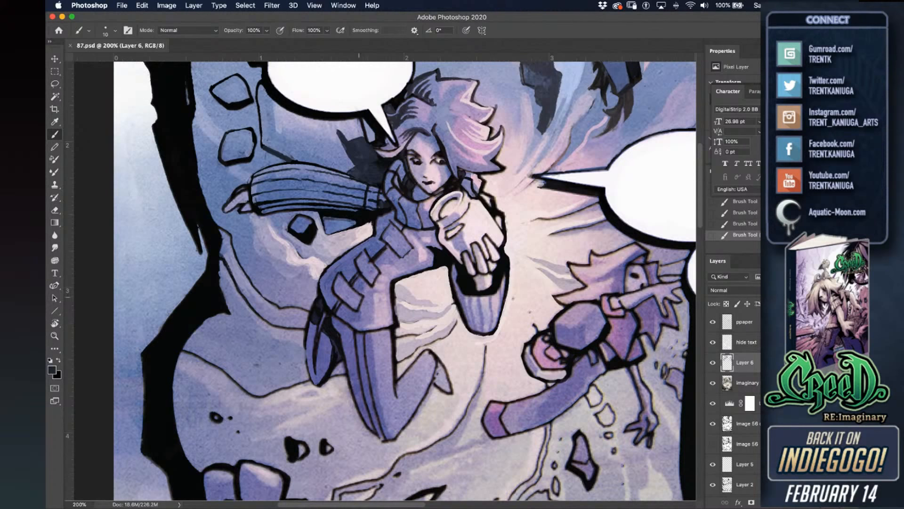
mouse_move(338, 255)
mouse_down()
mouse_move(348, 251)
mouse_move(349, 226)
mouse_move(334, 231)
mouse_up()
alt+click(380, 209)
alt+click(346, 231)
drag(425, 239, 297, 286)
key(super+s)
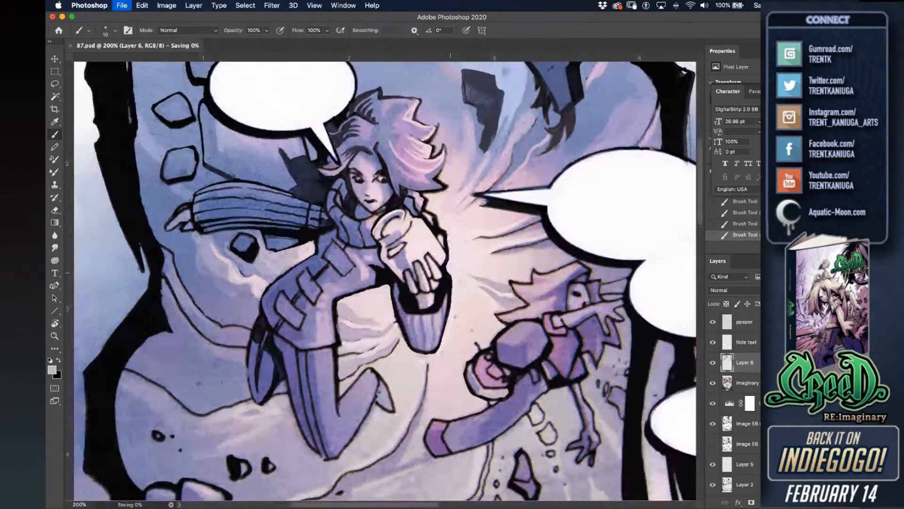
Paint over the lower hair spikes of the small running figure in the bottom panel with a sampled tone.
key(super+minus)
key(super+minus)
key(super+minus)
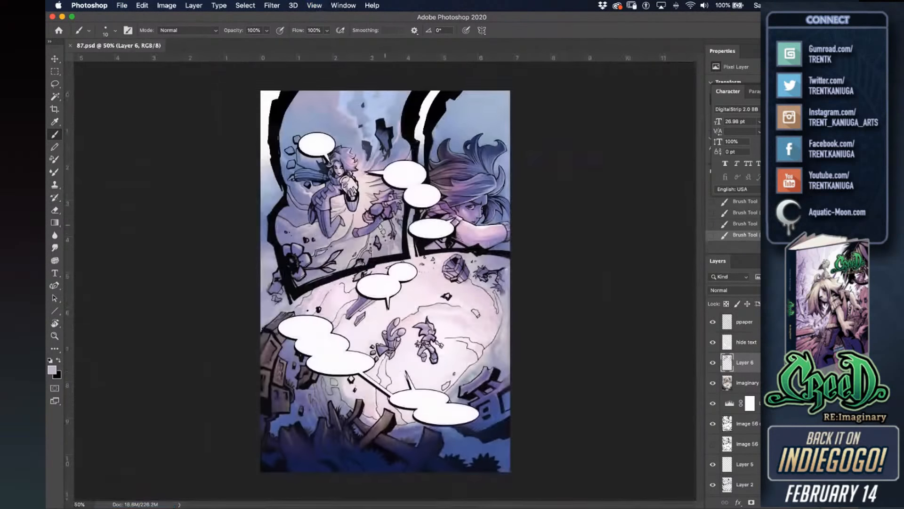
key(super+plus)
key(super+plus)
drag(361, 211, 369, 281)
mouse_move(378, 352)
mouse_down()
mouse_move(420, 317)
mouse_move(431, 255)
mouse_up()
key(super+plus)
drag(512, 355, 387, 176)
alt+click(532, 245)
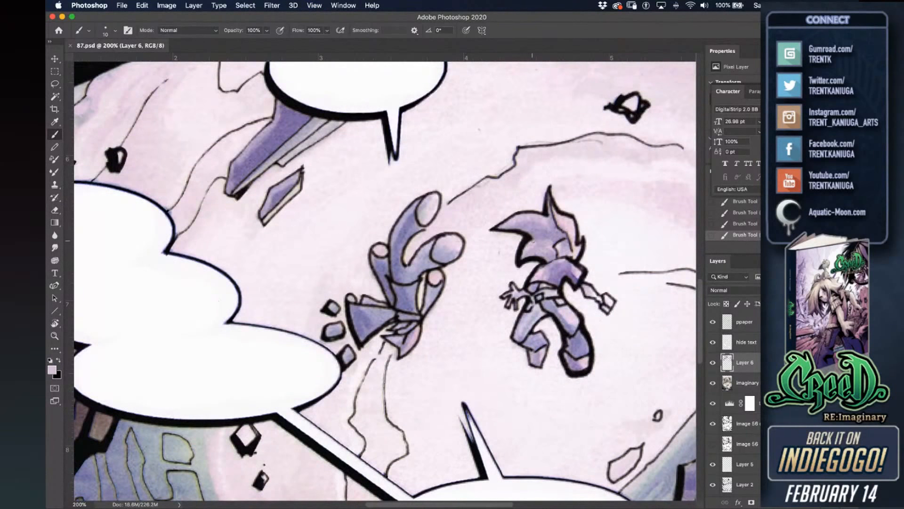
mouse_move(532, 239)
mouse_down()
mouse_move(519, 265)
mouse_move(541, 255)
mouse_up()
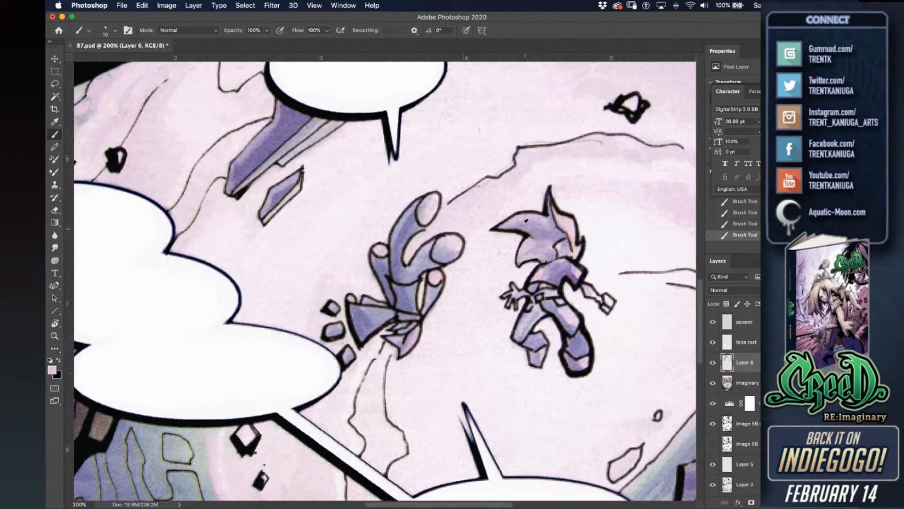
Brush sampled lavender tones over the long side spike and upper spike of the running figure's hair, and save.
drag(493, 230, 547, 213)
alt+click(535, 225)
drag(495, 229, 531, 233)
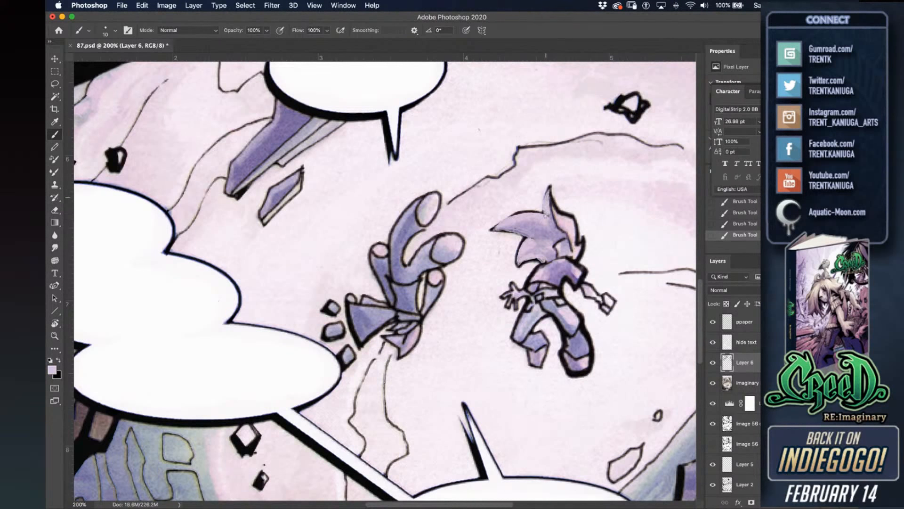
alt+click(557, 201)
alt+click(544, 215)
key(super+s)
Switch to Firefox and examine the blue-bearded creature painting enlarged to 170%.
key(super+Tab)
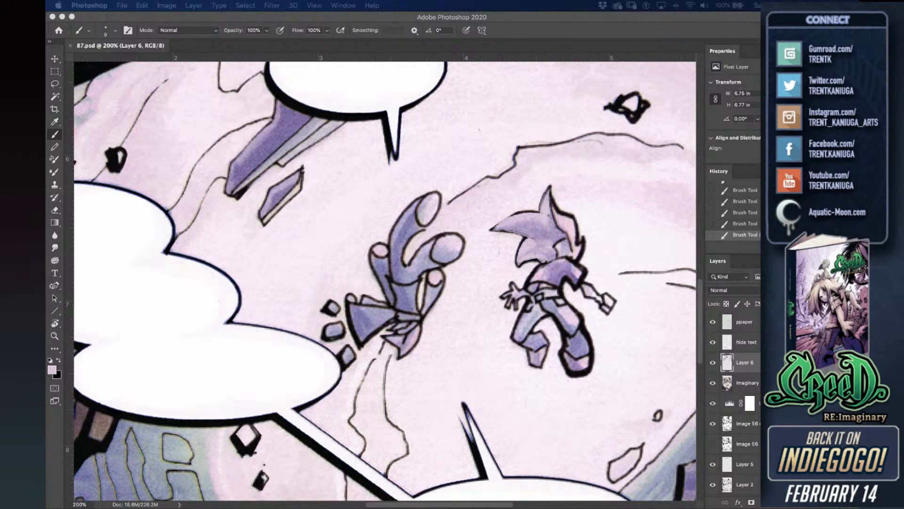
drag(903, 110, 629, 122)
drag(887, 130, 578, 103)
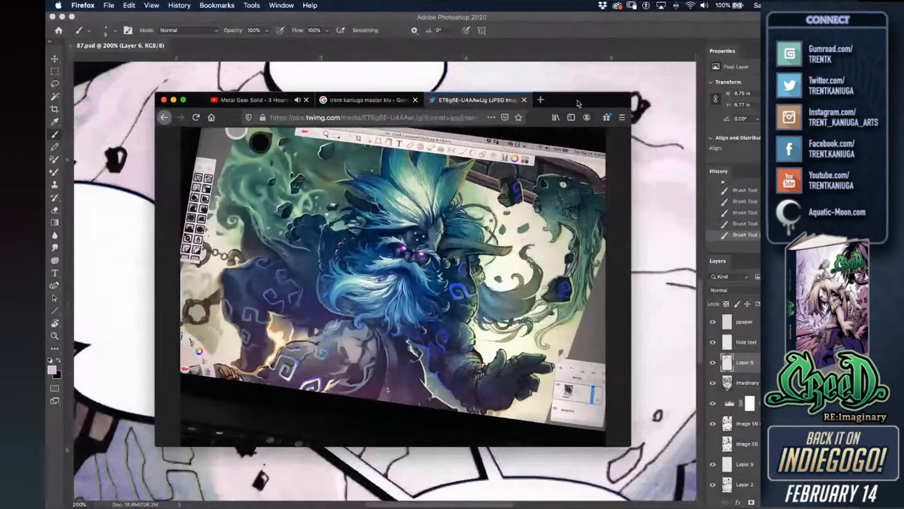
key(super+equal)
key(super+equal)
key(super+equal)
key(super+equal)
key(super+equal)
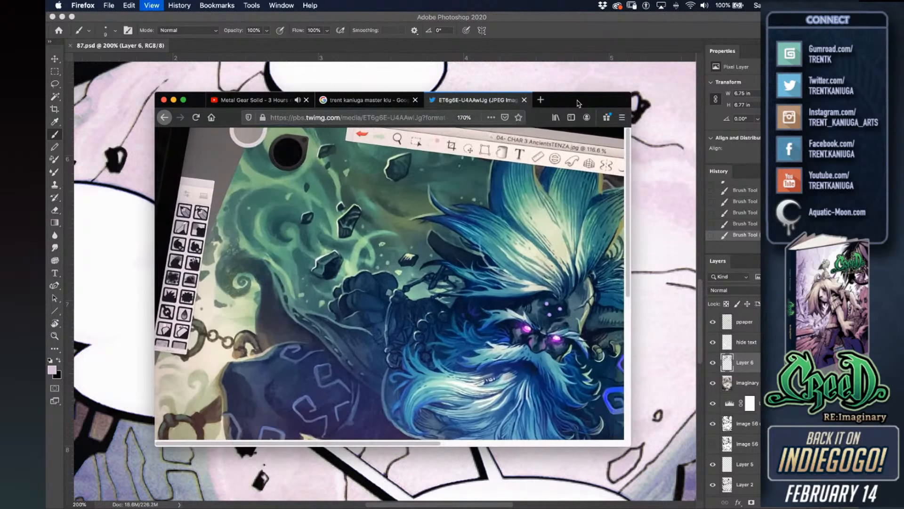
scroll(533, 243, right, 5)
scroll(532, 244, down, 2)
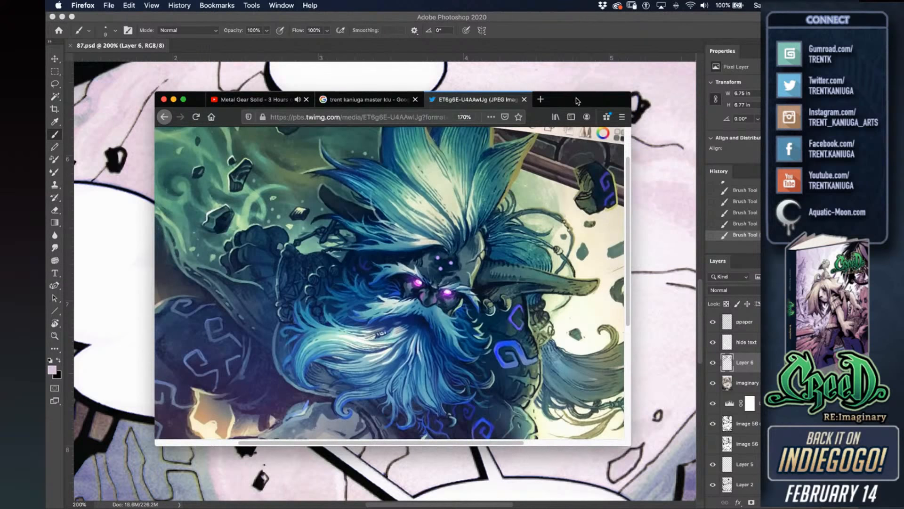
key(super+Tab)
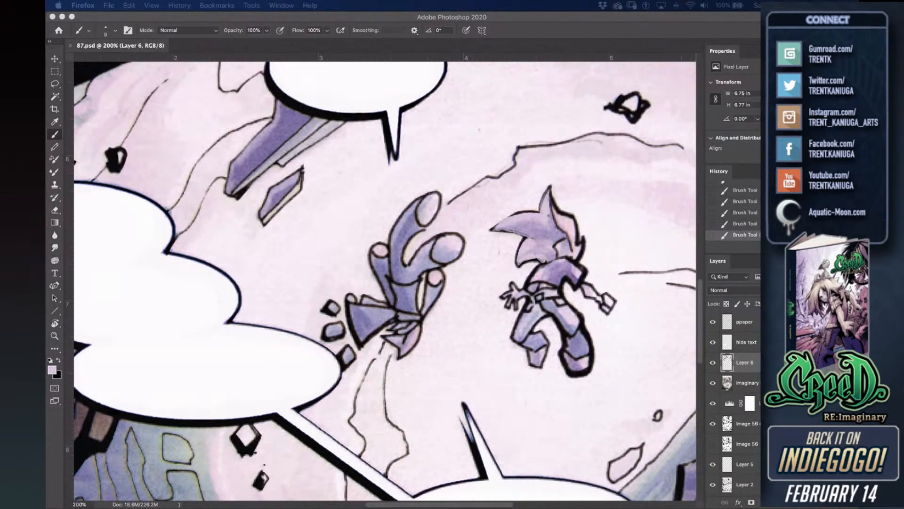
Bring up the comic book layout in InDesign and examine the coloured page at 125%.
drag(903, 123, 568, 45)
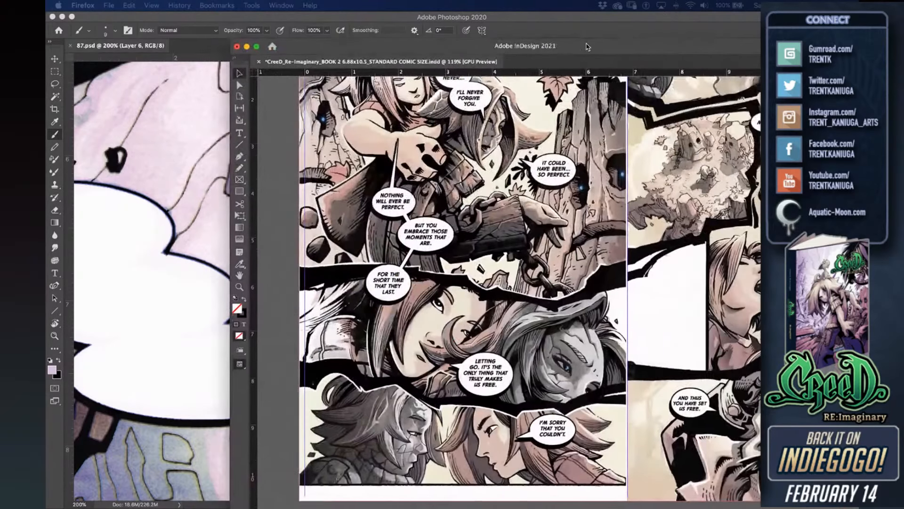
key(super+equal)
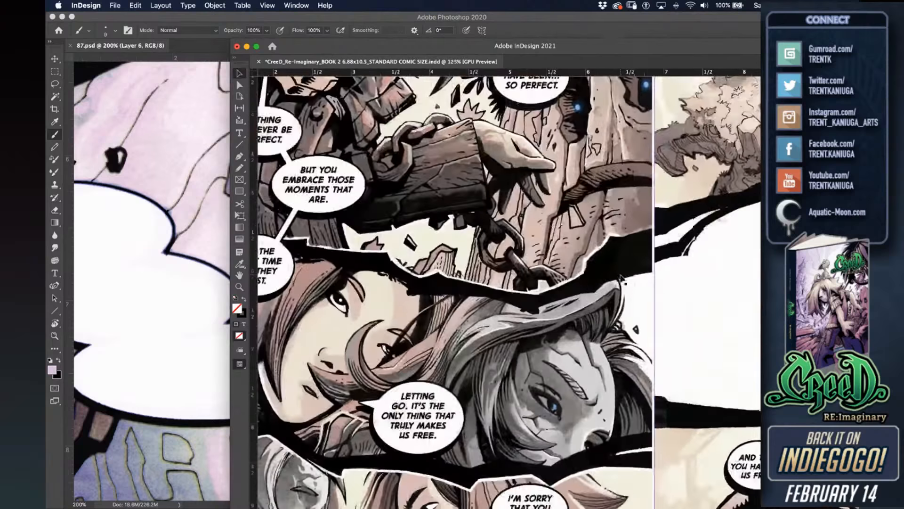
scroll(485, 283, left, 5)
scroll(485, 282, up, 10)
scroll(485, 282, right, 3)
scroll(480, 263, down, 3)
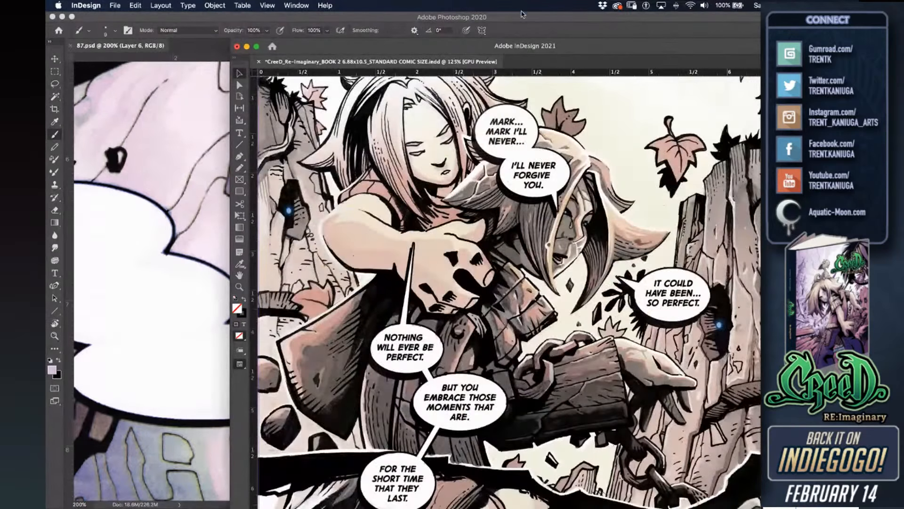
drag(460, 48, 895, 68)
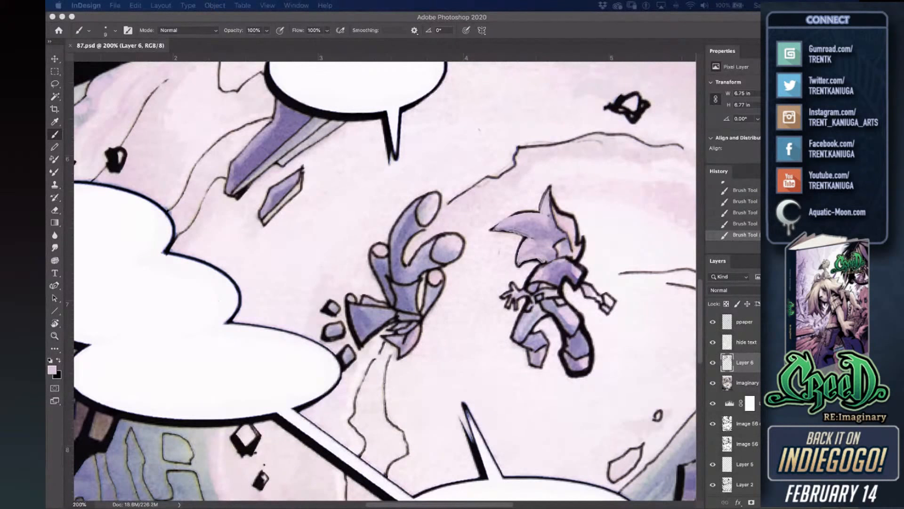
Return to Photoshop and repaint the running figure's front lower leg and boot with sampled purple tones.
click(394, 348)
drag(547, 380, 491, 298)
alt+click(529, 263)
drag(524, 253, 530, 263)
mouse_move(526, 250)
mouse_down()
mouse_move(533, 284)
mouse_move(520, 289)
mouse_move(533, 285)
mouse_move(516, 286)
mouse_up()
alt+click(528, 281)
alt+click(520, 280)
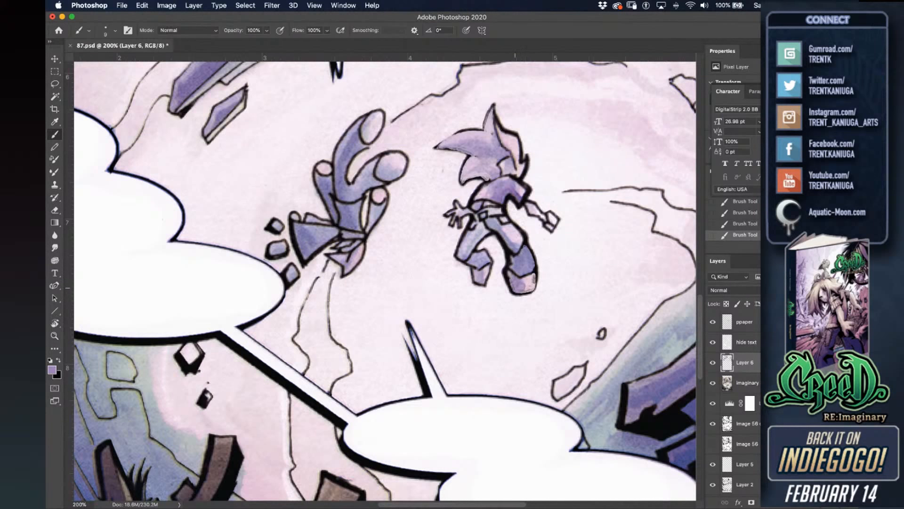
alt+click(508, 266)
alt+click(503, 282)
Shade the running figure's shoulder and sleeve with colours sampled from around the shirt, redo one stroke, and save.
key(super+minus)
key(super+equal)
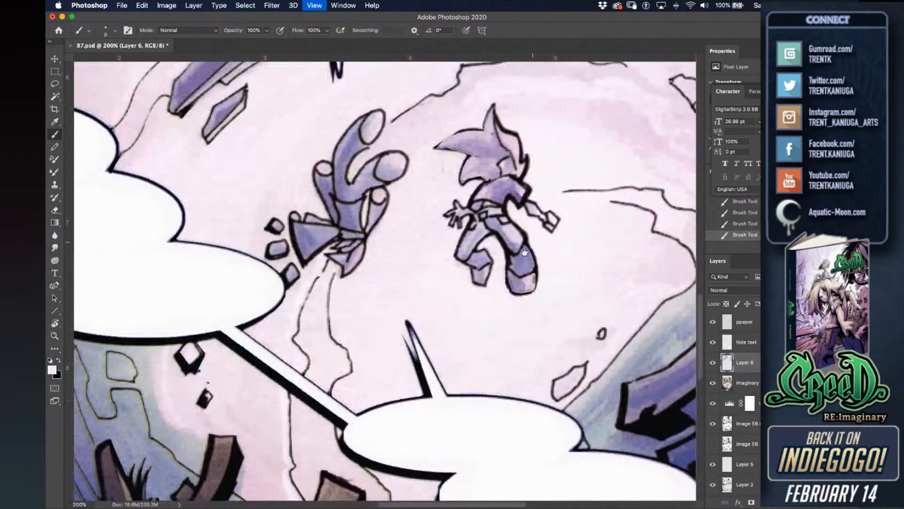
drag(531, 244, 510, 266)
alt+click(488, 212)
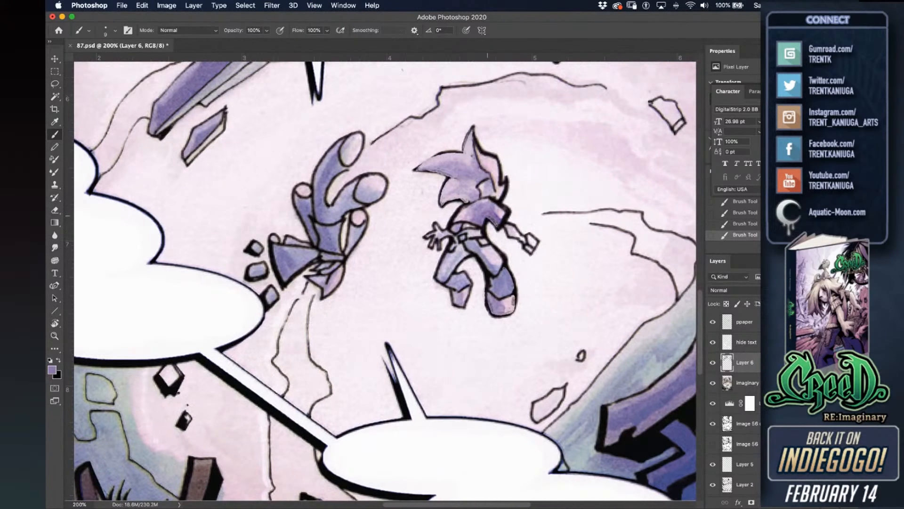
alt+click(504, 211)
mouse_move(504, 209)
mouse_down()
mouse_move(502, 221)
mouse_move(494, 203)
mouse_up()
alt+click(491, 197)
alt+click(502, 198)
key(super+z)
mouse_move(500, 206)
mouse_down()
mouse_move(511, 213)
mouse_move(498, 228)
mouse_move(492, 199)
mouse_up()
key(x)
key(super+s)
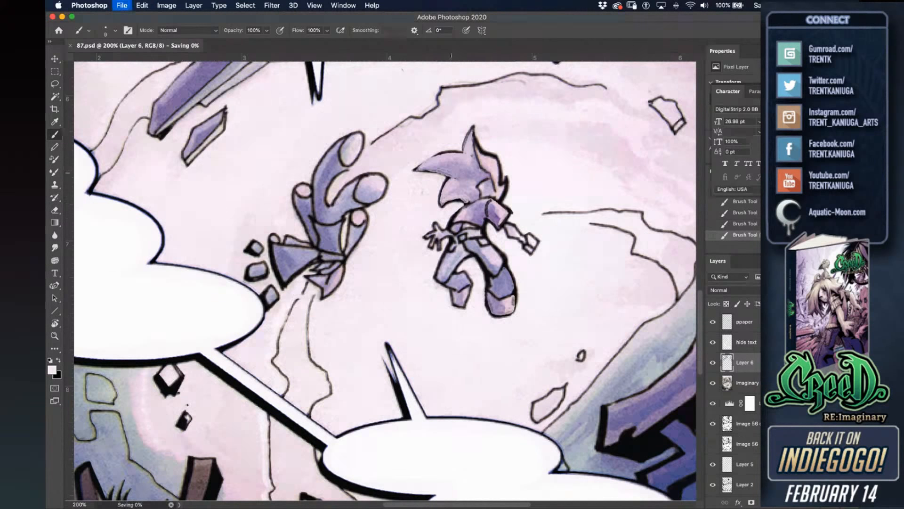
Fill the running figure's rear inner leg and boot with black shadow, redoing the first stroke, and save.
key(x)
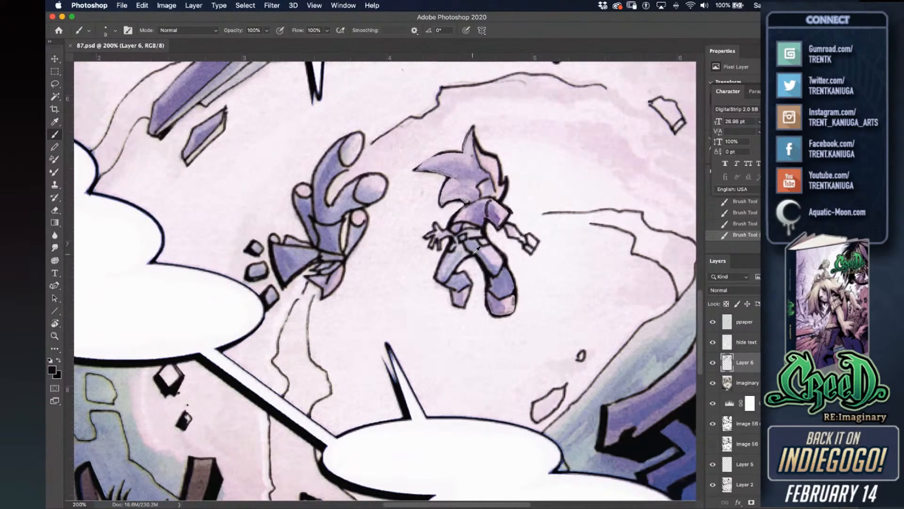
drag(459, 249, 461, 252)
key(super+z)
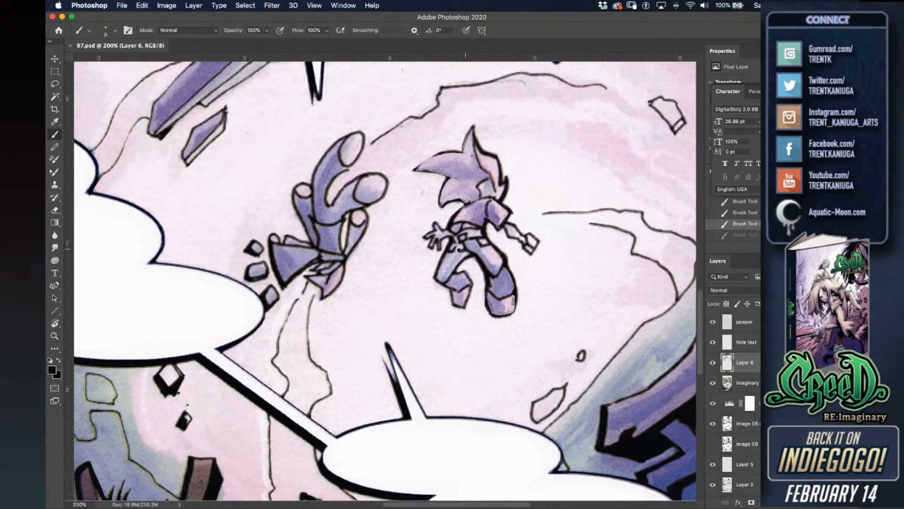
mouse_move(459, 252)
mouse_down()
mouse_move(466, 254)
mouse_move(455, 256)
mouse_move(443, 286)
mouse_move(464, 273)
mouse_move(468, 283)
mouse_move(448, 287)
mouse_move(456, 285)
mouse_move(460, 305)
mouse_move(469, 288)
mouse_up()
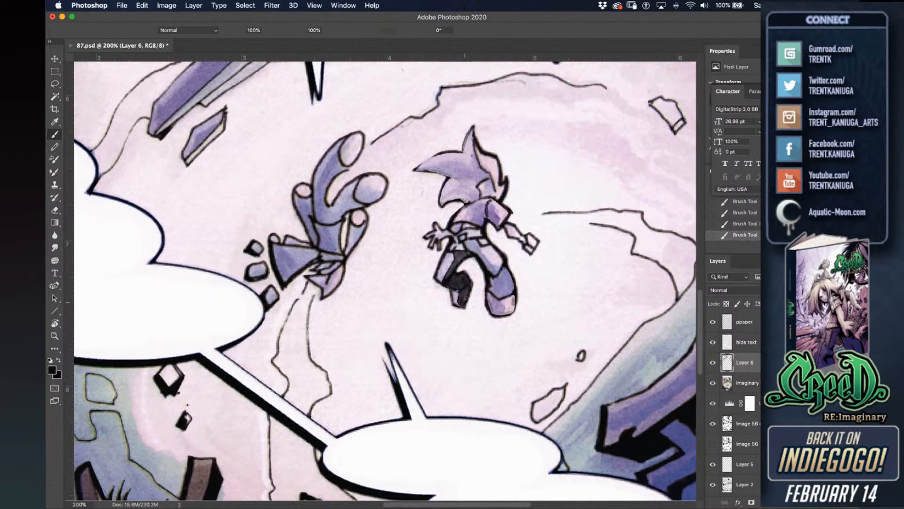
key(super+s)
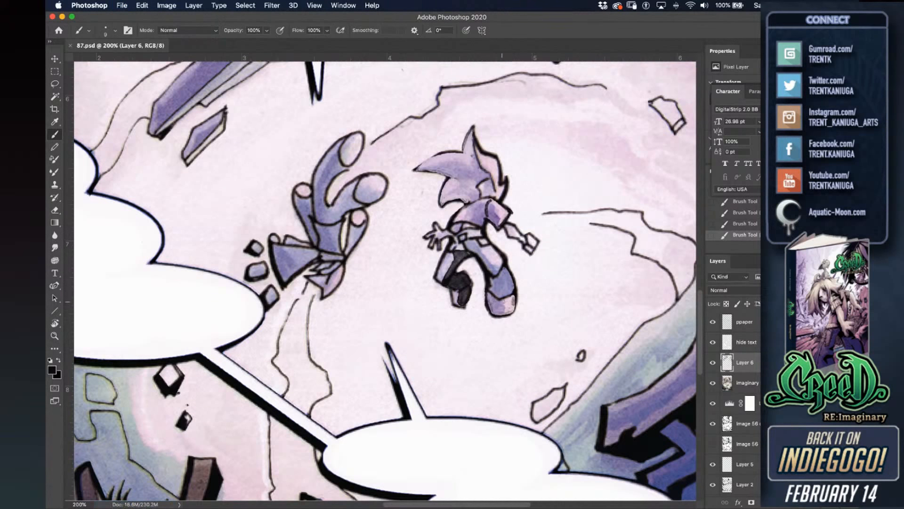
Ink black detail lines on the running figure's front boot, the object in its hand and its long hair spike.
mouse_move(489, 294)
mouse_down()
mouse_move(493, 304)
mouse_move(506, 302)
mouse_up()
mouse_move(493, 302)
mouse_down()
mouse_move(513, 311)
mouse_move(486, 292)
mouse_up()
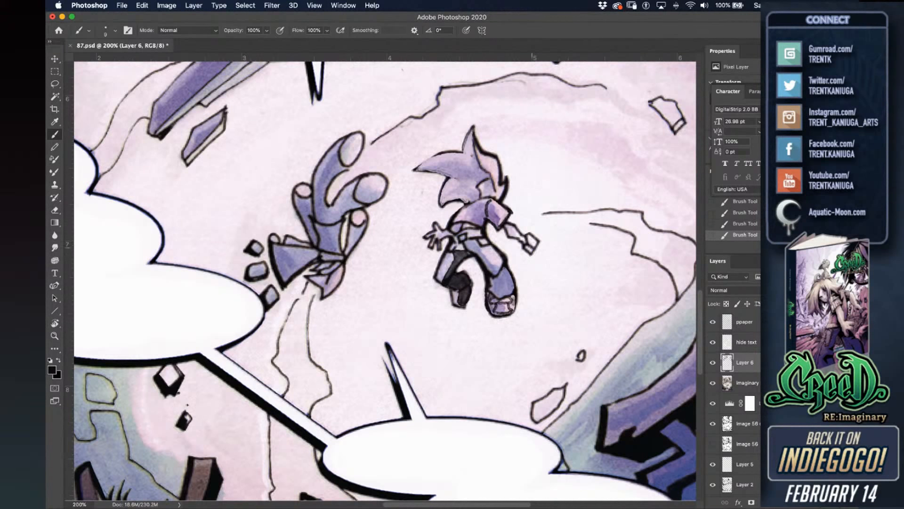
mouse_move(523, 230)
mouse_down()
mouse_move(537, 237)
mouse_move(521, 235)
mouse_up()
drag(412, 170, 451, 174)
mouse_move(446, 175)
mouse_down()
mouse_move(456, 179)
mouse_move(438, 168)
mouse_move(456, 163)
mouse_move(475, 179)
mouse_up()
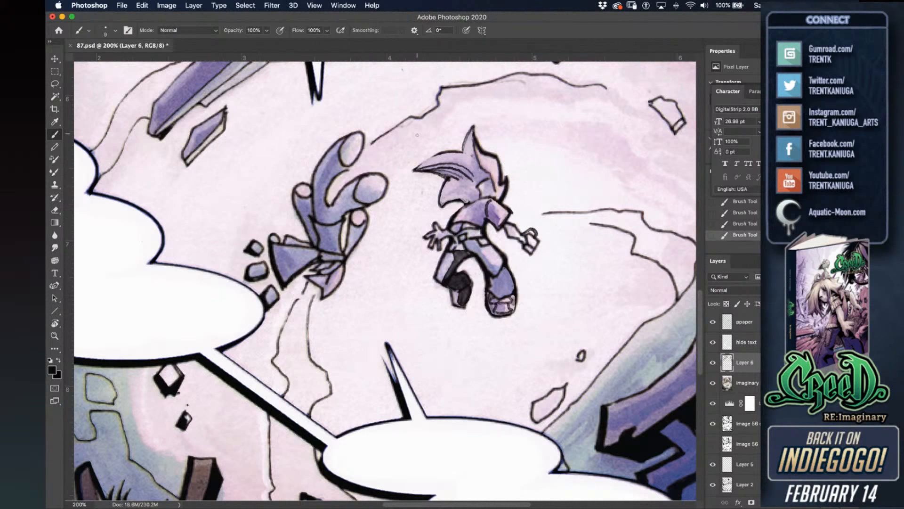
Ink a solid black, spiky-edged mass over the spiky shape at the panel's upper right edge, then save the file.
key(super+minus)
drag(498, 256, 475, 264)
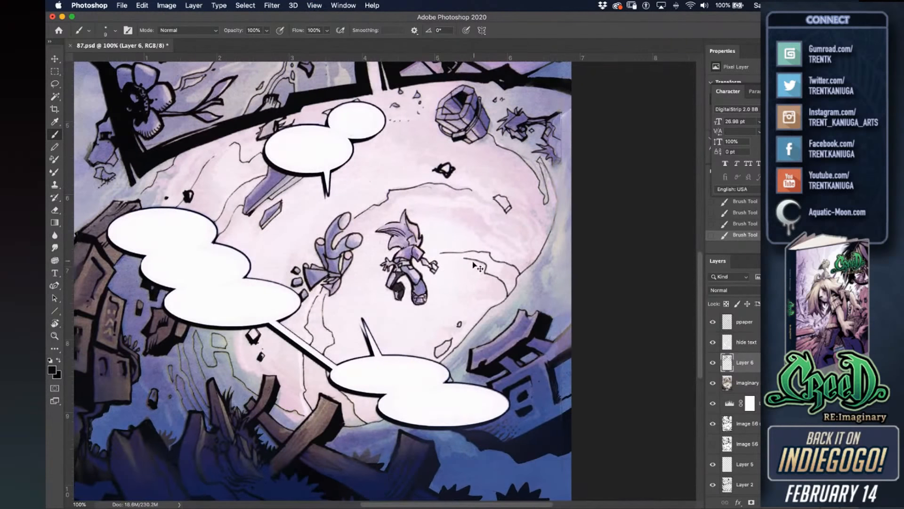
key(super+plus)
drag(562, 206, 455, 315)
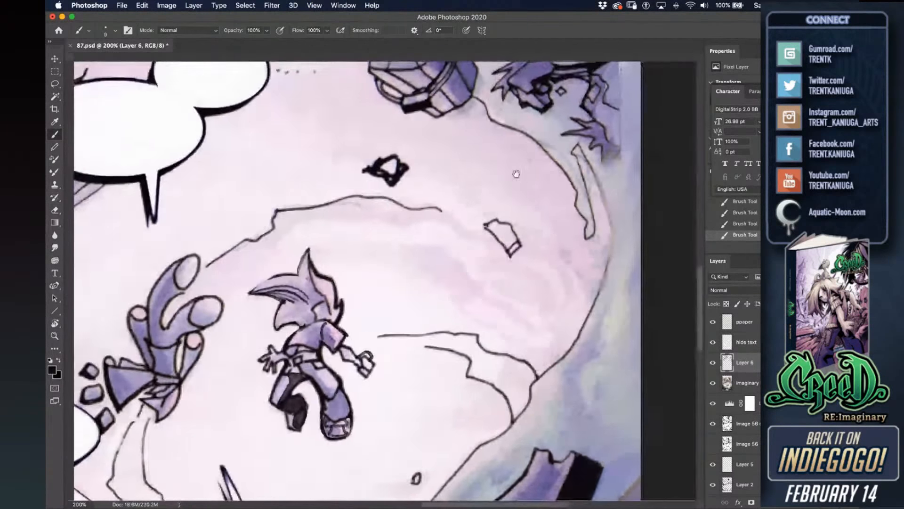
drag(516, 174, 501, 182)
drag(581, 131, 570, 141)
drag(586, 109, 557, 149)
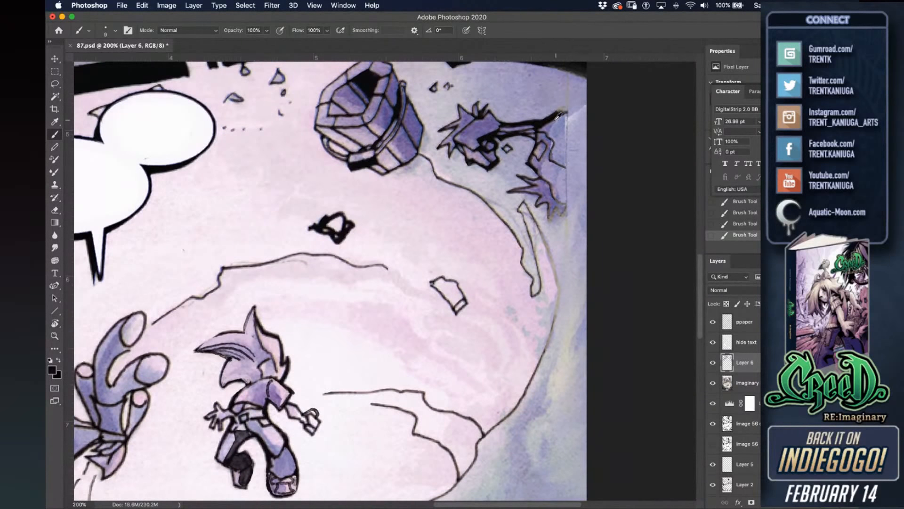
mouse_move(561, 113)
mouse_down()
mouse_move(589, 109)
mouse_move(557, 113)
mouse_move(568, 124)
mouse_move(584, 117)
mouse_move(559, 115)
mouse_move(587, 115)
mouse_move(579, 138)
mouse_move(554, 157)
mouse_move(578, 168)
mouse_move(568, 158)
mouse_move(558, 188)
mouse_move(565, 160)
mouse_move(553, 189)
mouse_move(561, 199)
mouse_move(573, 170)
mouse_move(582, 193)
mouse_move(603, 184)
mouse_move(575, 194)
mouse_move(586, 173)
mouse_up()
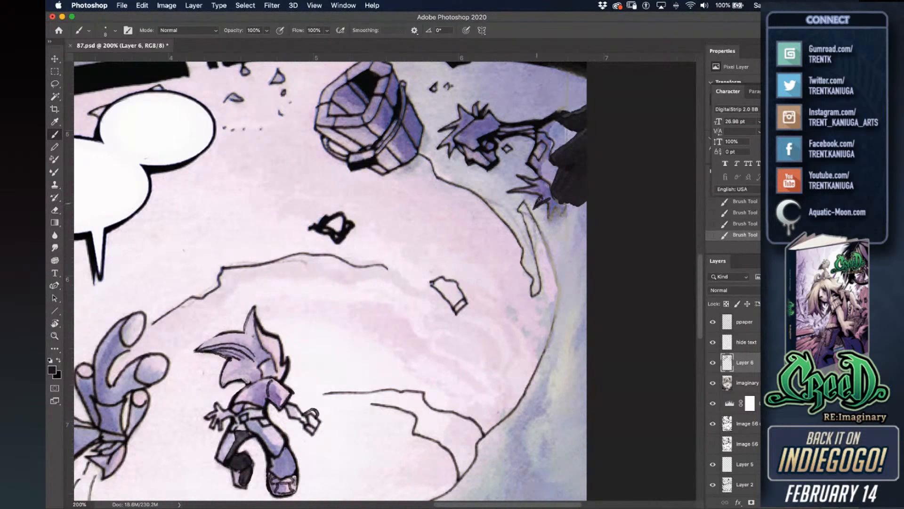
mouse_move(555, 196)
mouse_down()
mouse_move(548, 228)
mouse_move(558, 207)
mouse_move(552, 219)
mouse_move(563, 222)
mouse_move(562, 202)
mouse_move(584, 211)
mouse_move(585, 203)
mouse_up()
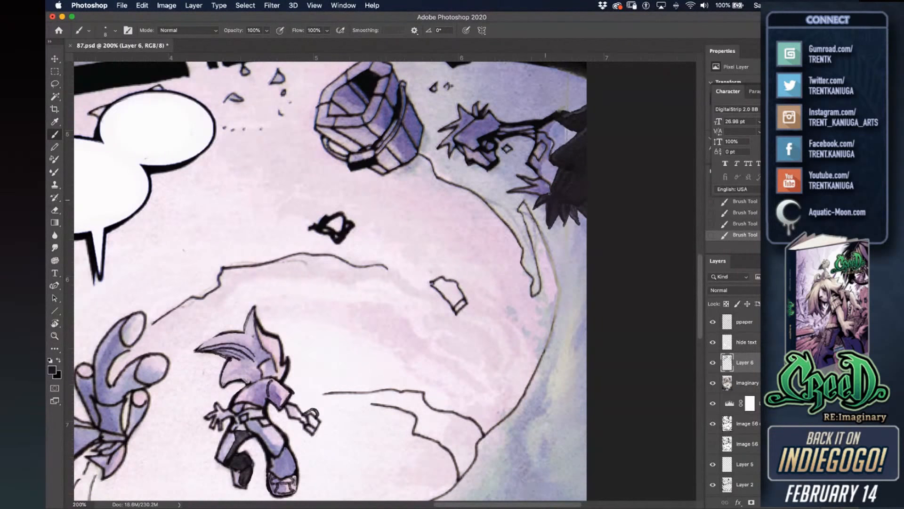
mouse_move(516, 192)
mouse_down()
mouse_move(544, 190)
mouse_move(525, 187)
mouse_up()
key(ctrl+s)
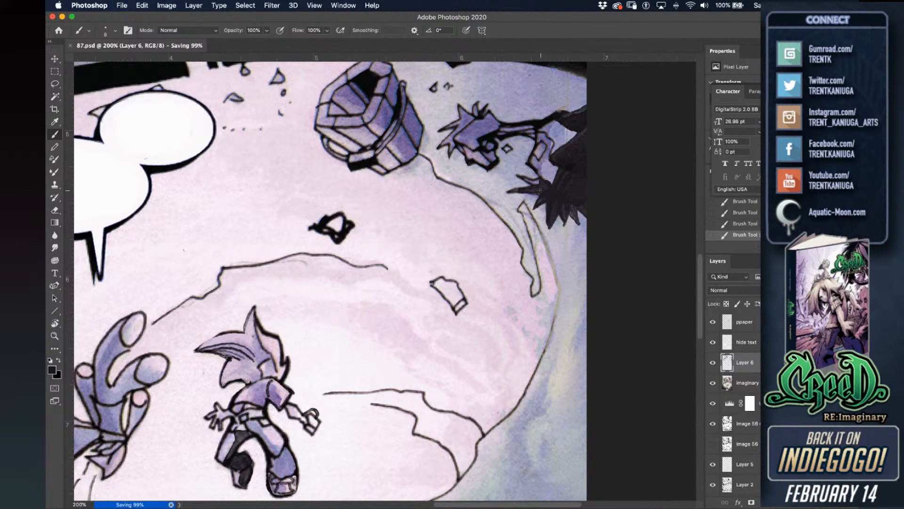
Paint sampled blue over the contour line curving from the barrel down along the pink glow's upper right edge.
drag(478, 257, 494, 250)
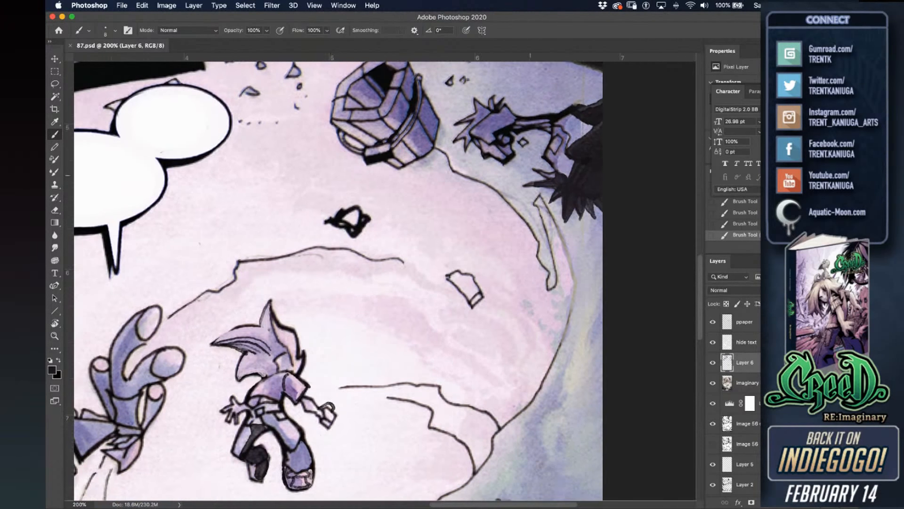
drag(560, 191, 552, 197)
alt+click(531, 193)
mouse_move(443, 175)
mouse_down()
mouse_move(419, 170)
mouse_move(425, 165)
mouse_move(408, 182)
mouse_up()
key(bracketleft)
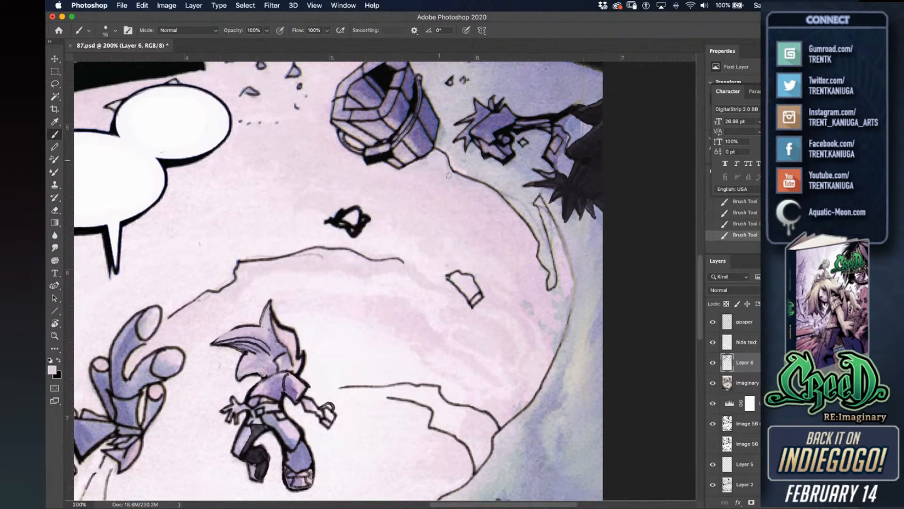
alt+click(448, 130)
alt+click(450, 126)
drag(446, 127, 442, 149)
alt+click(507, 88)
mouse_move(447, 156)
mouse_down()
mouse_move(454, 170)
mouse_move(469, 178)
mouse_move(458, 164)
mouse_move(499, 194)
mouse_up()
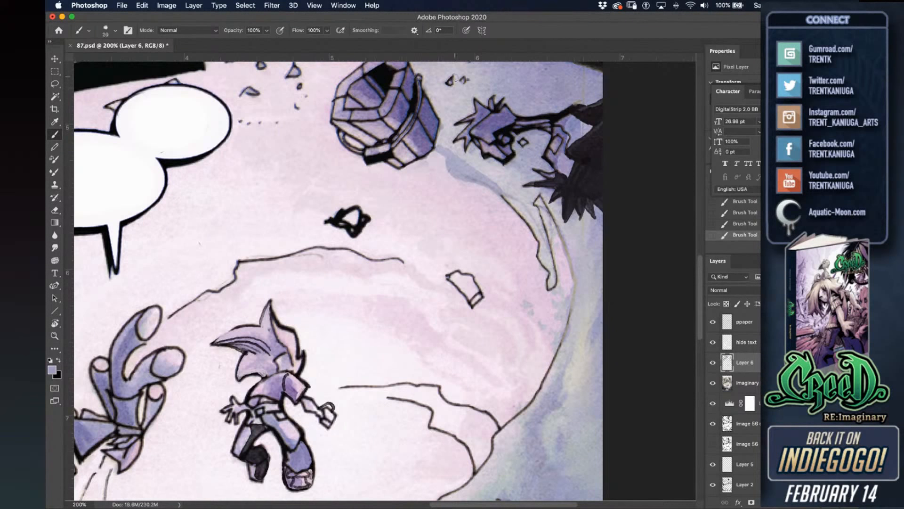
mouse_move(459, 171)
mouse_down()
mouse_move(456, 160)
mouse_move(473, 186)
mouse_move(489, 177)
mouse_move(498, 188)
mouse_move(527, 227)
mouse_move(549, 288)
mouse_up()
key(bracketleft)
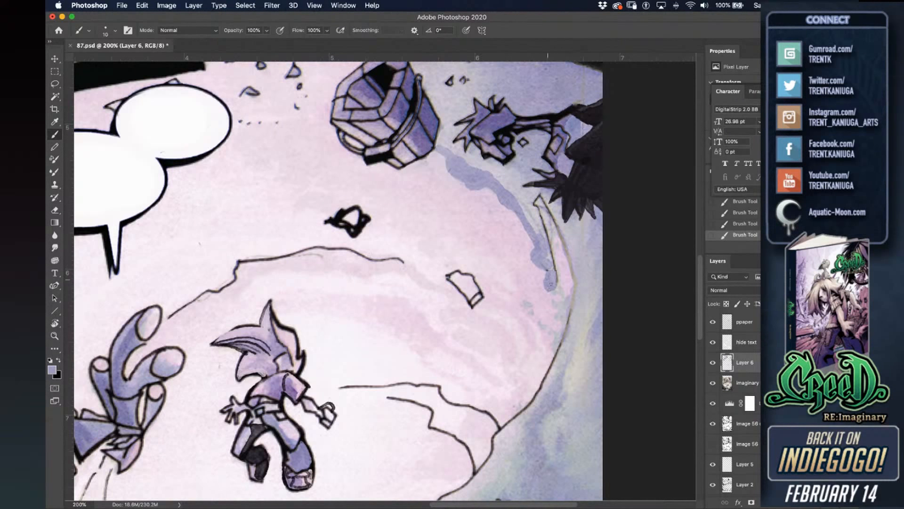
Repaint the narrow outlined sliver beside the pink glow, covering its lines with sampled pink and blue tones.
mouse_move(553, 270)
mouse_down()
mouse_move(525, 196)
mouse_move(556, 232)
mouse_up()
alt+click(561, 255)
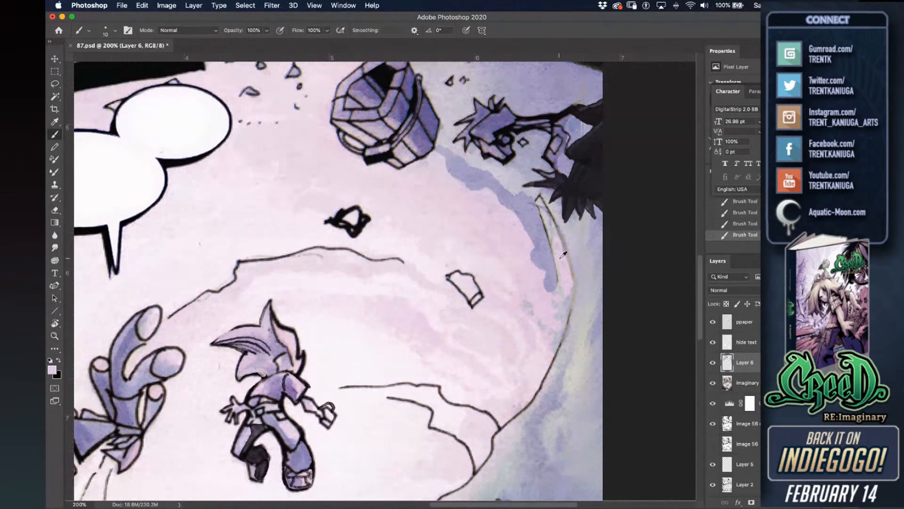
mouse_move(553, 292)
mouse_down()
mouse_move(556, 275)
mouse_move(552, 297)
mouse_move(556, 284)
mouse_up()
mouse_move(557, 254)
mouse_down()
mouse_move(553, 264)
mouse_move(537, 199)
mouse_move(544, 230)
mouse_up()
alt+click(567, 227)
drag(539, 195, 570, 269)
alt+click(530, 193)
alt+click(529, 225)
mouse_move(546, 221)
mouse_down()
mouse_move(539, 212)
mouse_move(571, 285)
mouse_move(570, 307)
mouse_move(543, 352)
mouse_move(525, 299)
mouse_up()
Blend sampled pink inside the glow's right side and cover the outline beneath the sliver with sampled blue.
alt+click(559, 288)
key(bracketright)
key(bracketright)
key(bracketright)
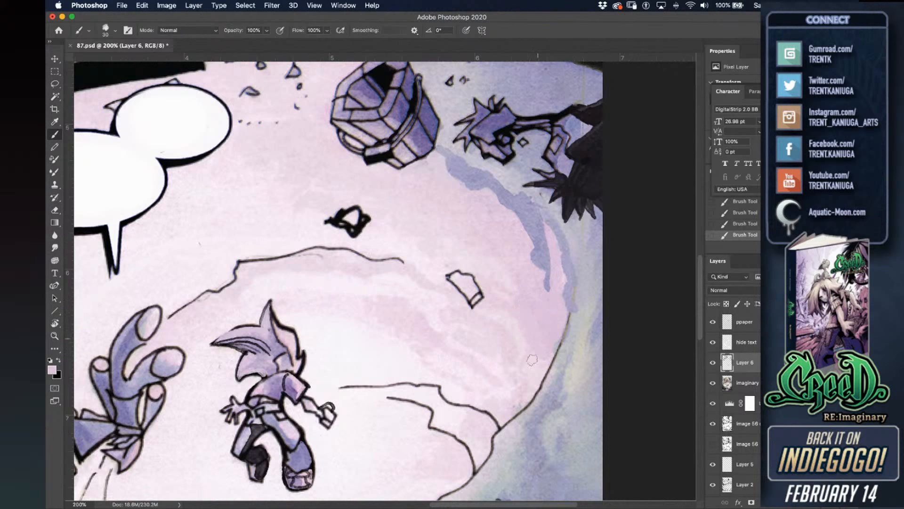
key(bracketleft)
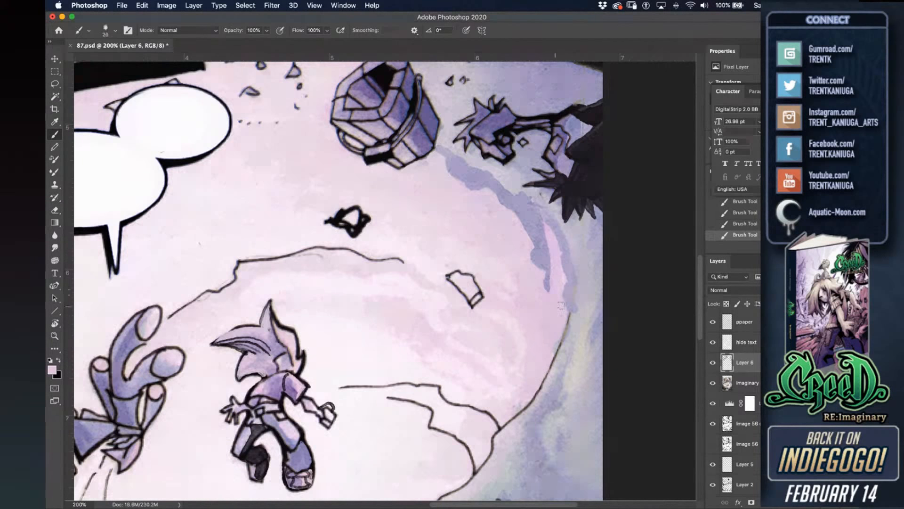
alt+click(574, 296)
mouse_move(572, 309)
mouse_down()
mouse_move(547, 383)
mouse_move(570, 343)
mouse_move(558, 374)
mouse_up()
key(bracketright)
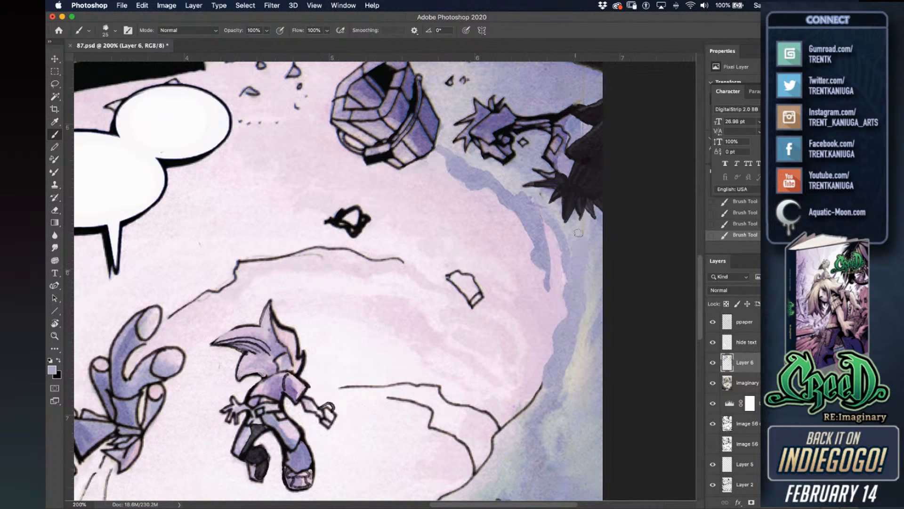
Touch up the background below the spiky shape and extend the sampled blue around the barrel's upper side.
alt+click(523, 200)
drag(525, 196, 551, 215)
key(bracketleft)
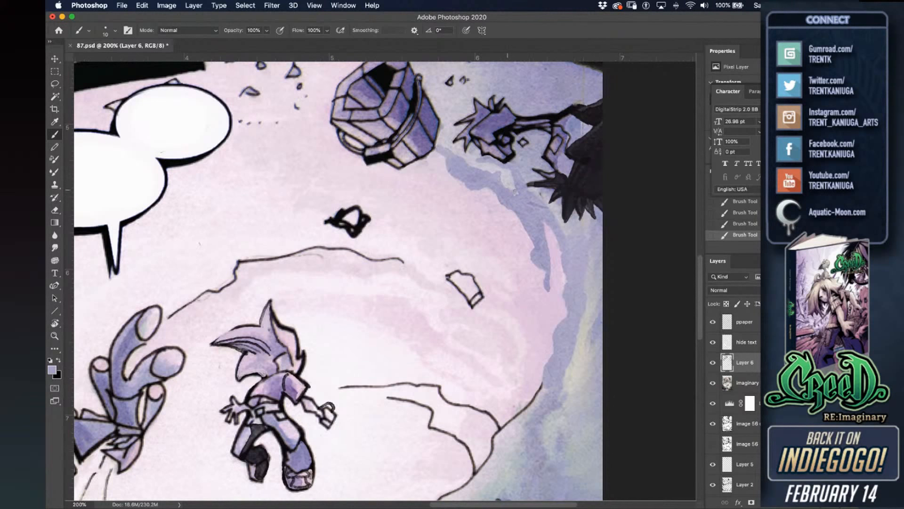
drag(490, 173, 487, 161)
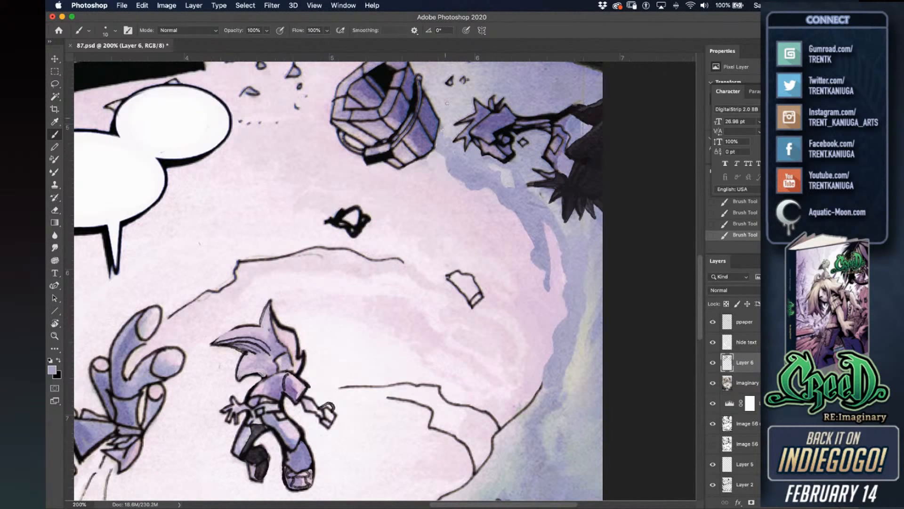
key(bracketright)
drag(385, 202, 438, 264)
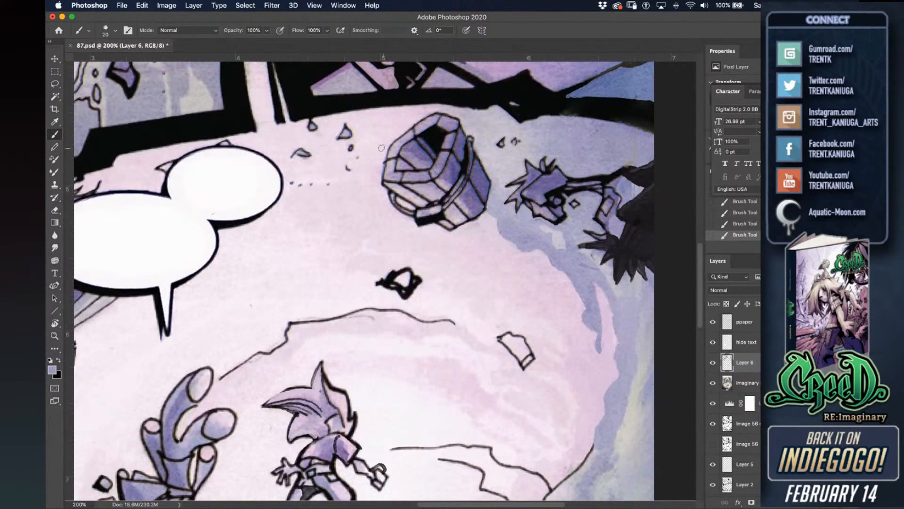
mouse_move(370, 123)
mouse_down()
mouse_move(403, 127)
mouse_move(368, 115)
mouse_move(389, 124)
mouse_move(393, 111)
mouse_move(407, 110)
mouse_move(405, 123)
mouse_move(425, 111)
mouse_move(414, 108)
mouse_move(438, 109)
mouse_up()
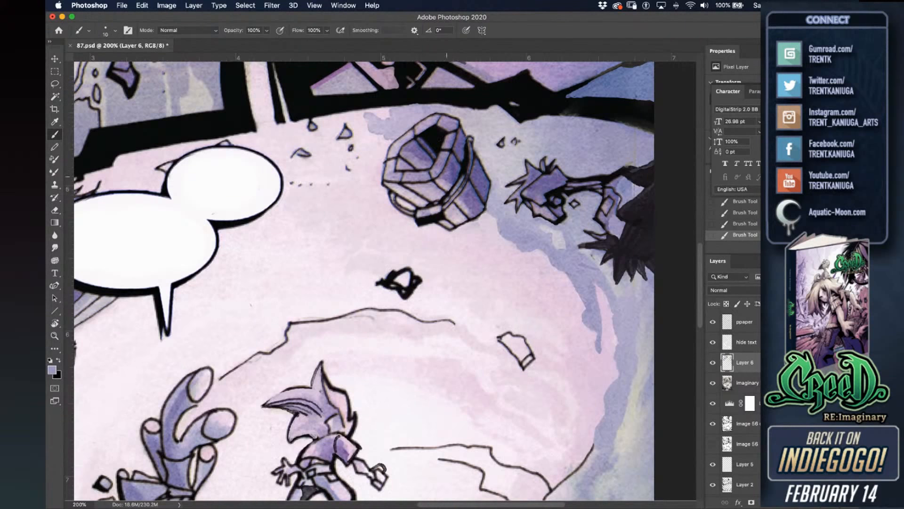
Ink black wood-grain lines on the barrel's outer planks and inside its opening, undoing one stroke.
alt+click(469, 165)
mouse_move(451, 160)
mouse_down()
mouse_move(465, 146)
mouse_move(466, 162)
mouse_move(465, 138)
mouse_up()
key(super+z)
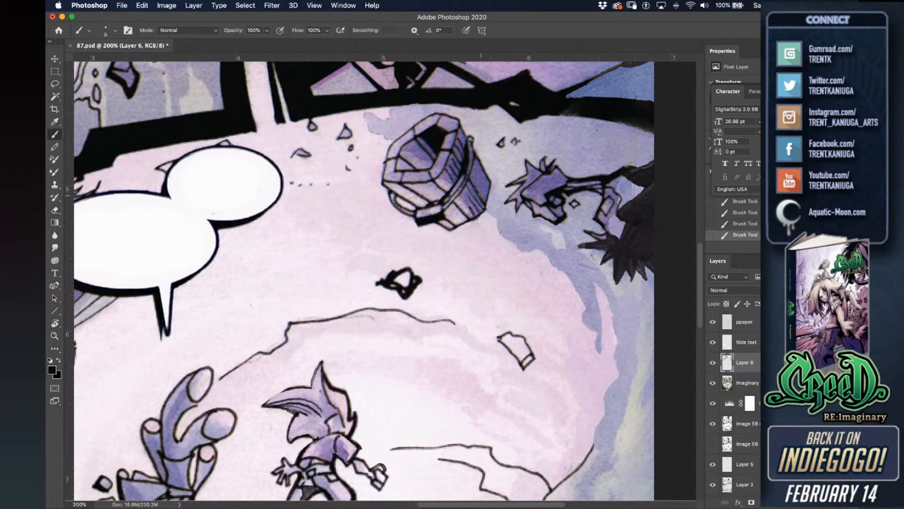
drag(472, 173, 484, 194)
drag(475, 157, 489, 188)
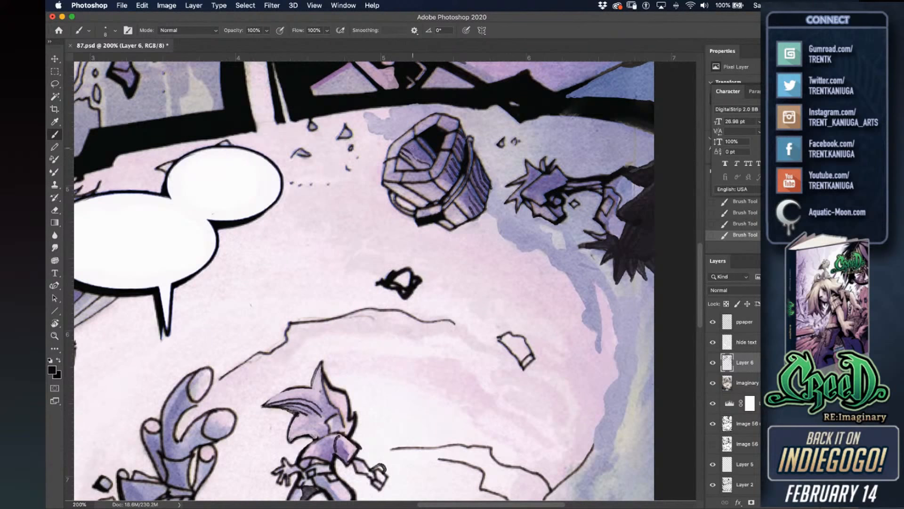
drag(406, 145, 421, 158)
Repaint the floating rock below the barrel in sampled purple with a black shadow, cleaning its edges with background pink.
key(])
alt+click(368, 283)
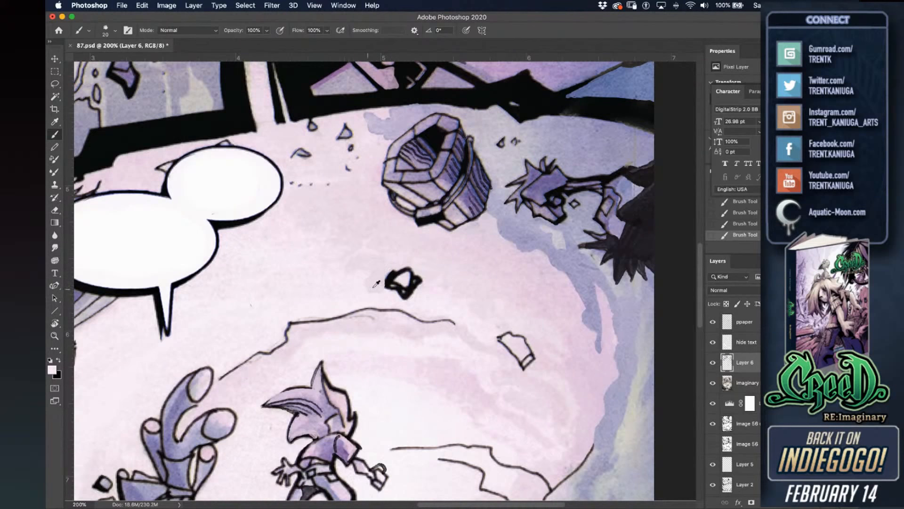
alt+click(448, 172)
mouse_move(392, 273)
mouse_down()
mouse_move(403, 278)
mouse_move(391, 282)
mouse_move(408, 282)
mouse_up()
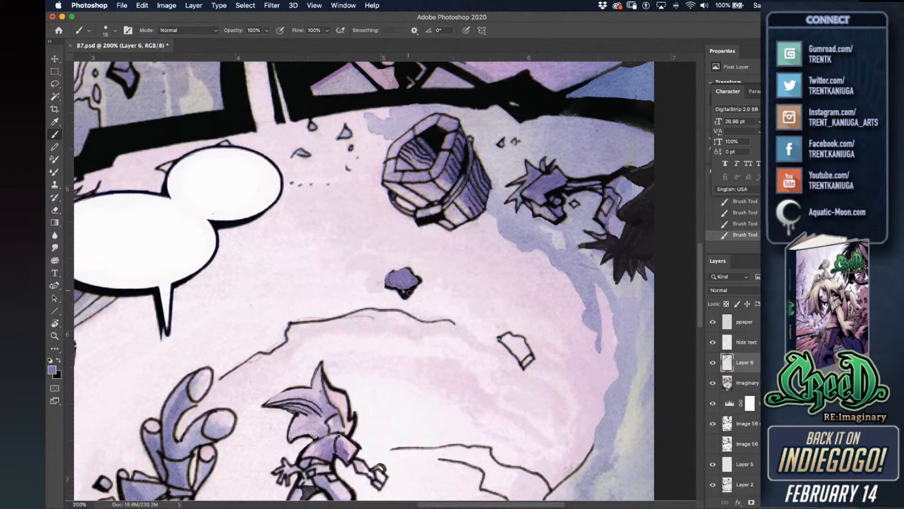
alt+click(397, 298)
mouse_move(387, 286)
mouse_down()
mouse_move(406, 300)
mouse_move(425, 284)
mouse_move(390, 284)
mouse_up()
alt+click(413, 290)
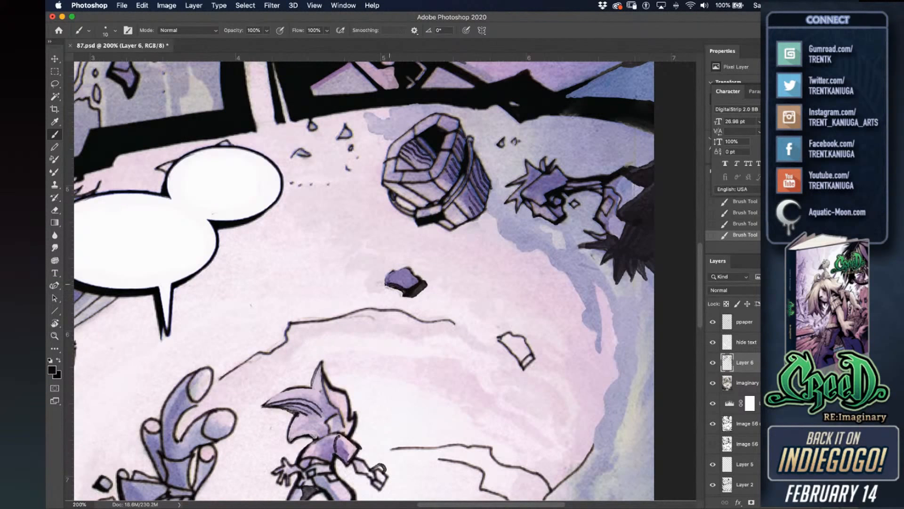
alt+click(396, 262)
alt+click(414, 289)
alt+click(412, 307)
Paint sampled blue over the glow's outline along its lower right edge, down to the ends of the inner contour lines.
drag(460, 322, 500, 321)
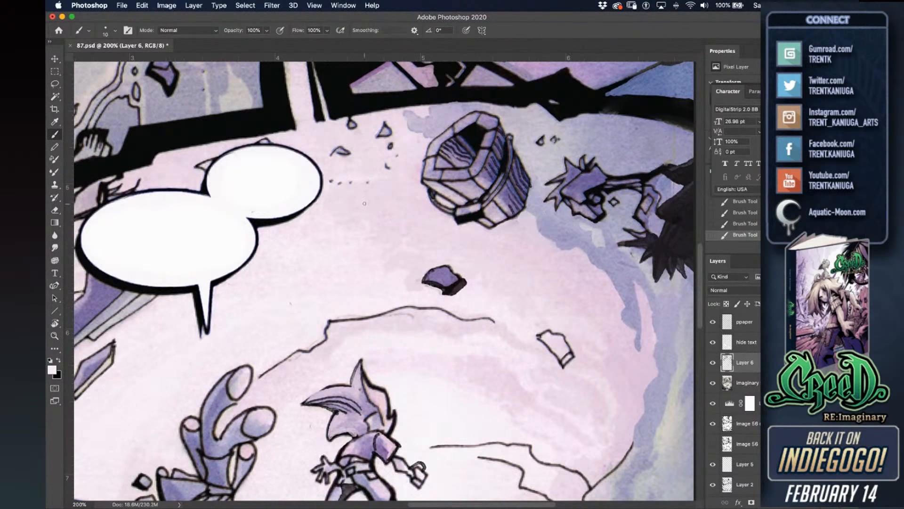
key(bracketright)
mouse_move(571, 401)
mouse_down()
mouse_move(550, 387)
mouse_move(445, 242)
mouse_up()
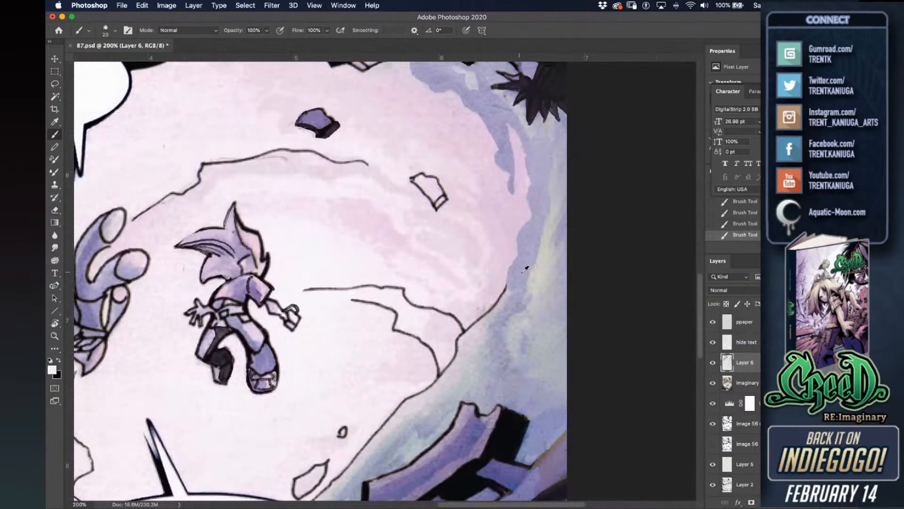
alt+click(514, 287)
mouse_move(507, 293)
mouse_down()
mouse_move(511, 304)
mouse_move(502, 293)
mouse_move(499, 309)
mouse_move(461, 349)
mouse_up()
key(bracketright)
scroll(512, 349, down, 5)
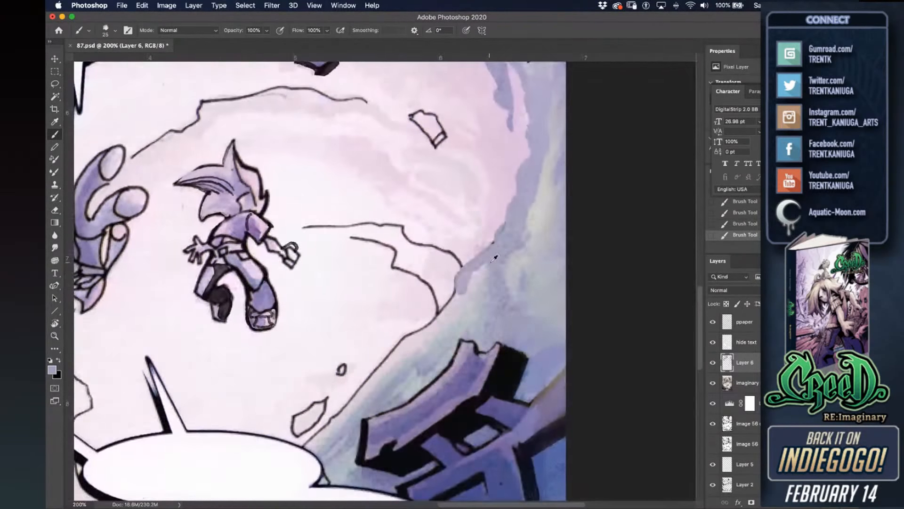
mouse_move(500, 265)
mouse_down()
mouse_move(473, 280)
mouse_move(490, 279)
mouse_move(471, 267)
mouse_move(476, 256)
mouse_move(466, 263)
mouse_move(490, 250)
mouse_up()
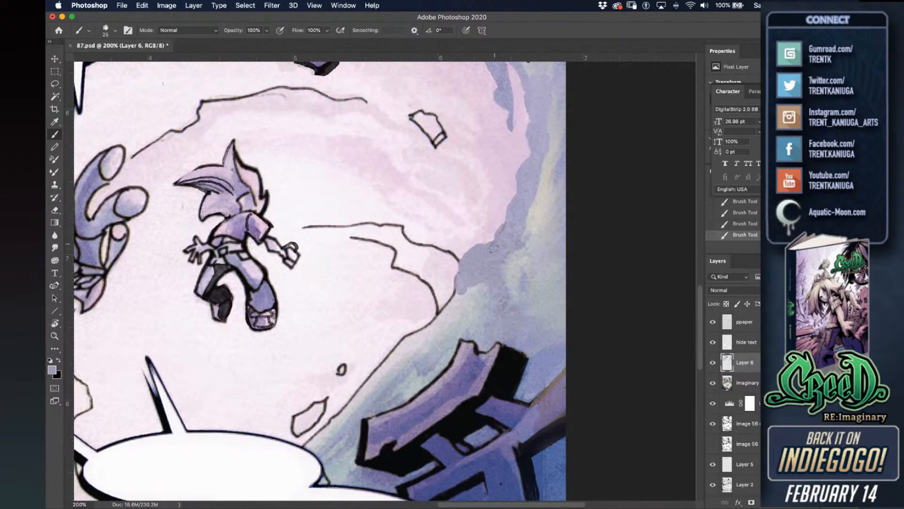
Extend the blue cloud over the glow's outline farther down and blend it into the background above the ruined roof.
key(bracketleft)
key(bracketleft)
mouse_move(446, 307)
mouse_down()
mouse_move(435, 320)
mouse_move(481, 313)
mouse_up()
key(bracketright)
key(bracketright)
key(bracketright)
mouse_move(476, 314)
mouse_down()
mouse_move(465, 328)
mouse_move(490, 332)
mouse_up()
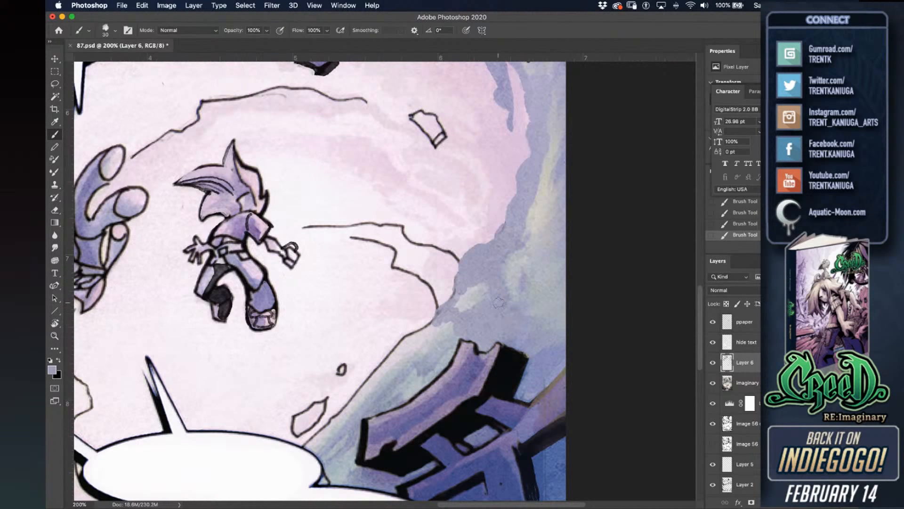
key(bracketleft)
key(bracketleft)
key(bracketright)
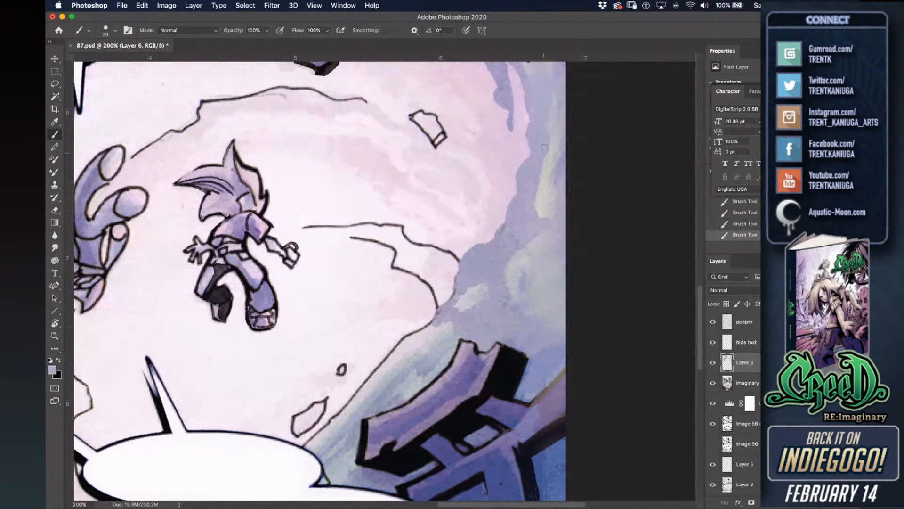
Shade the cloud along the right edge and paint a rounded blue billow over the outline beside the ruined roof.
drag(538, 219, 534, 180)
key(bracketleft)
key(bracketleft)
mouse_move(434, 321)
mouse_down()
mouse_move(445, 305)
mouse_move(383, 344)
mouse_move(379, 365)
mouse_move(410, 338)
mouse_up()
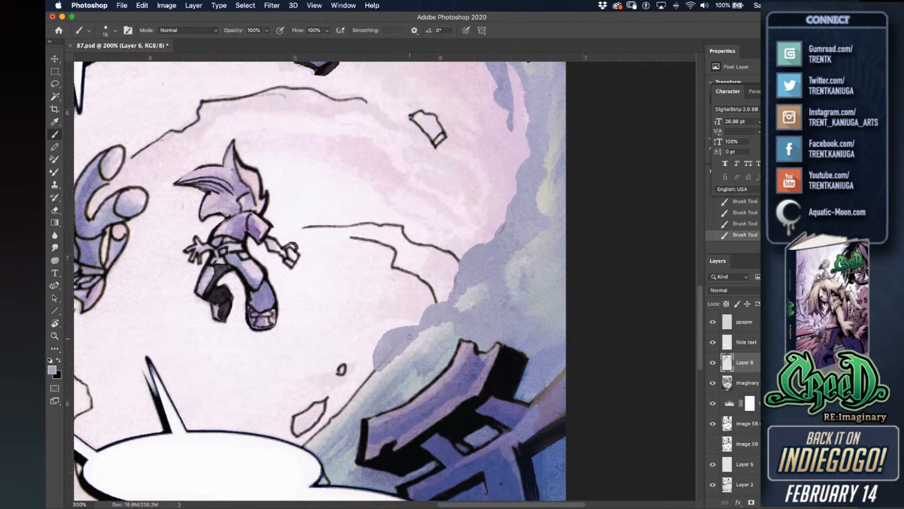
key(bracketright)
alt+click(430, 326)
drag(418, 333, 439, 326)
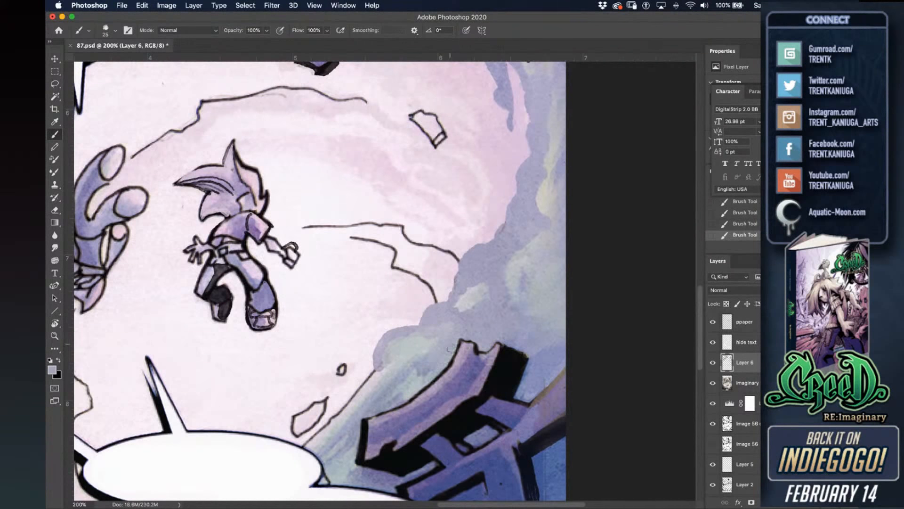
Blend the cloud above the roof and carry its soft edge over the remaining outline down to the lower speech balloon.
alt+click(422, 367)
mouse_move(417, 373)
mouse_down()
mouse_move(403, 395)
mouse_move(435, 372)
mouse_move(455, 340)
mouse_up()
alt+click(386, 394)
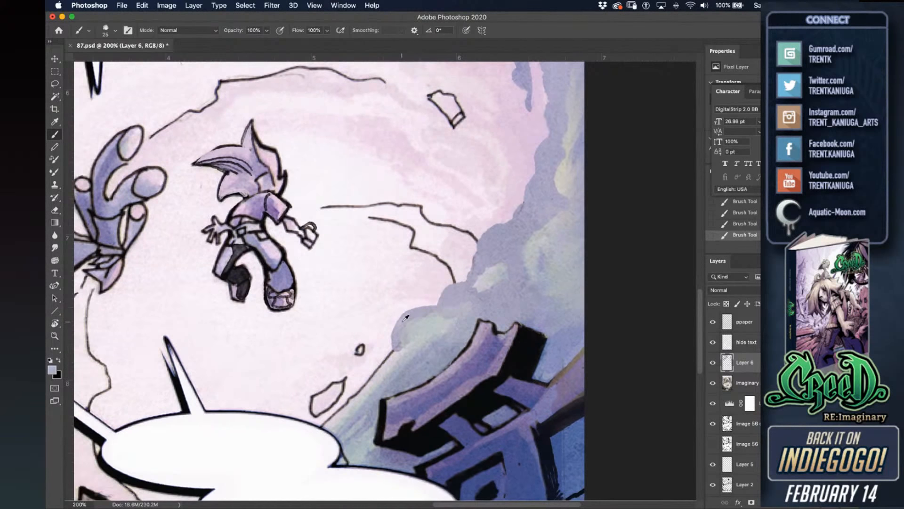
mouse_move(415, 312)
mouse_down()
mouse_move(391, 338)
mouse_move(395, 367)
mouse_move(387, 371)
mouse_move(387, 348)
mouse_move(387, 366)
mouse_move(366, 376)
mouse_move(382, 372)
mouse_move(372, 373)
mouse_move(365, 393)
mouse_move(373, 388)
mouse_move(335, 428)
mouse_up()
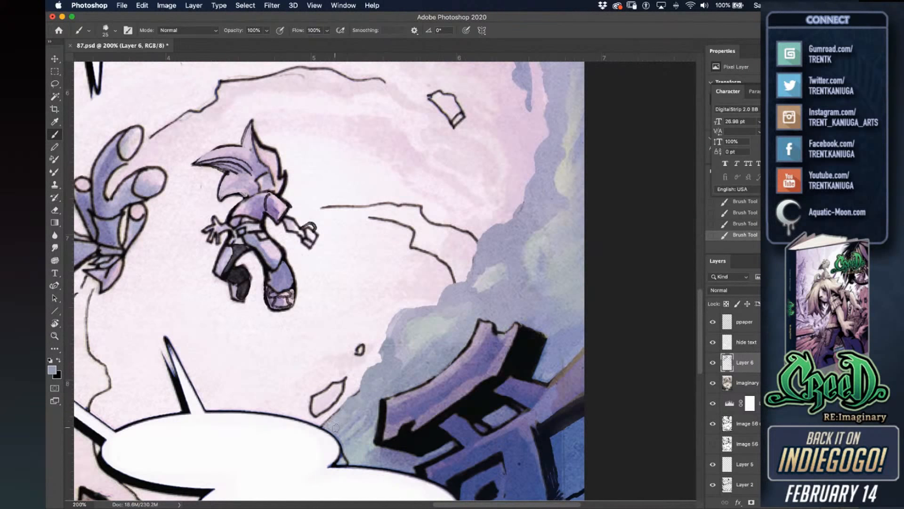
key(bracketleft)
key(bracketleft)
alt+click(362, 379)
drag(352, 398, 322, 421)
Fill the outlined rock above the lower speech balloon with sampled grey-blue and sample the pale background beside it.
alt+click(349, 411)
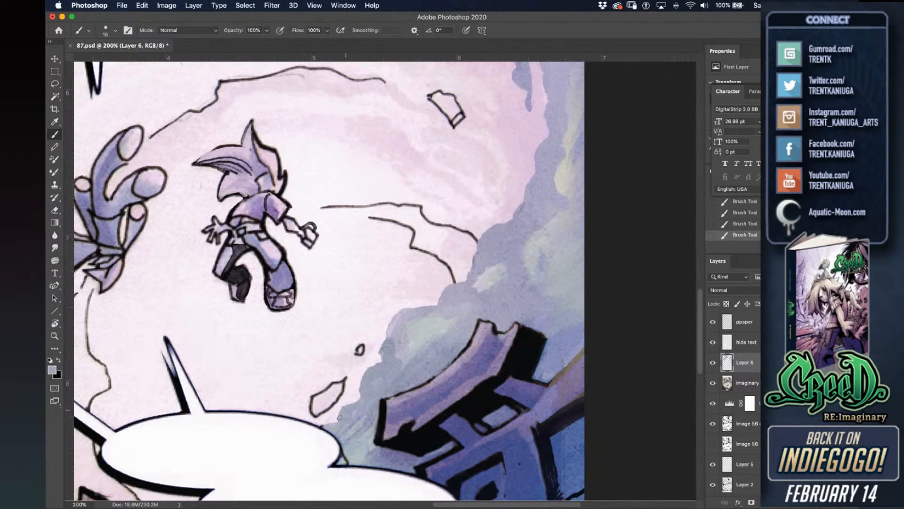
mouse_move(317, 411)
mouse_down()
mouse_move(335, 397)
mouse_move(350, 380)
mouse_up()
alt+click(352, 383)
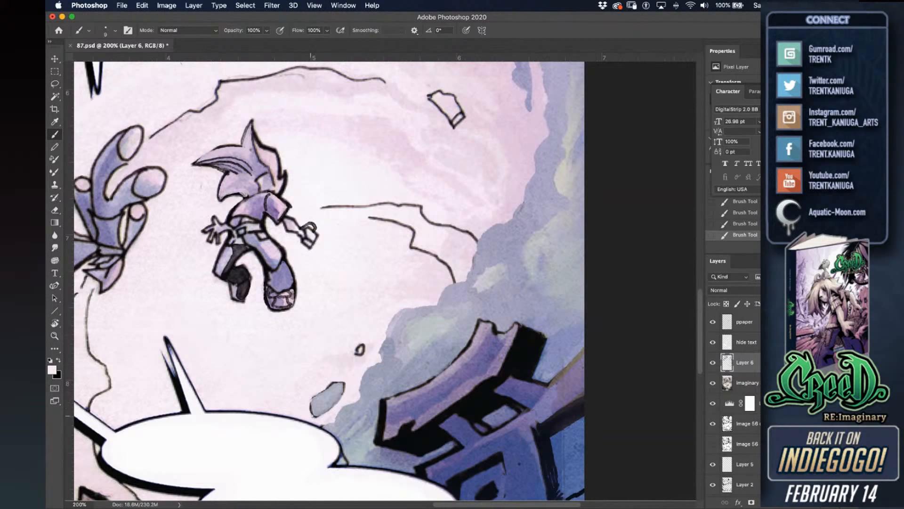
Blend the outline of the rock above the lower speech balloon and fill the small pebble beside it with sampled grey-blue.
alt+click(323, 401)
drag(314, 414, 312, 397)
drag(357, 351, 361, 348)
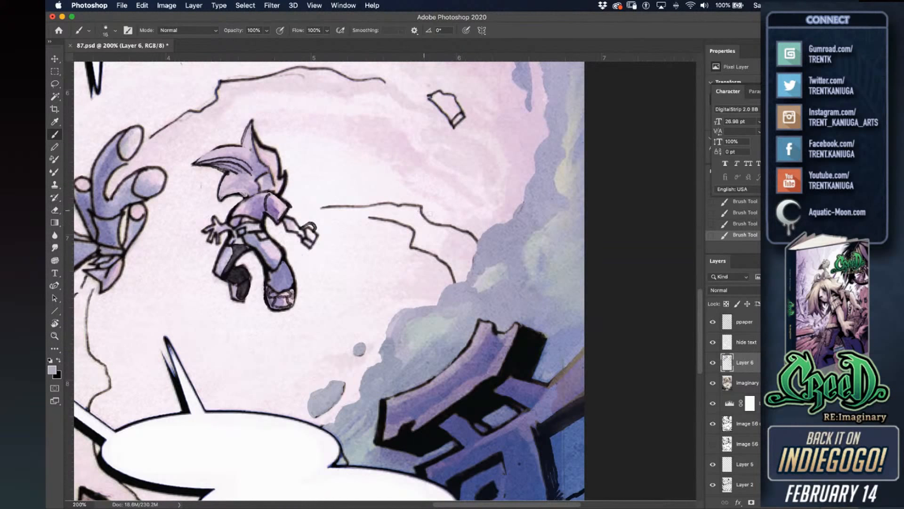
Ink black wood-grain lines on the broken beam beside the ruined roof with sampled black.
drag(450, 305, 403, 258)
alt+click(483, 316)
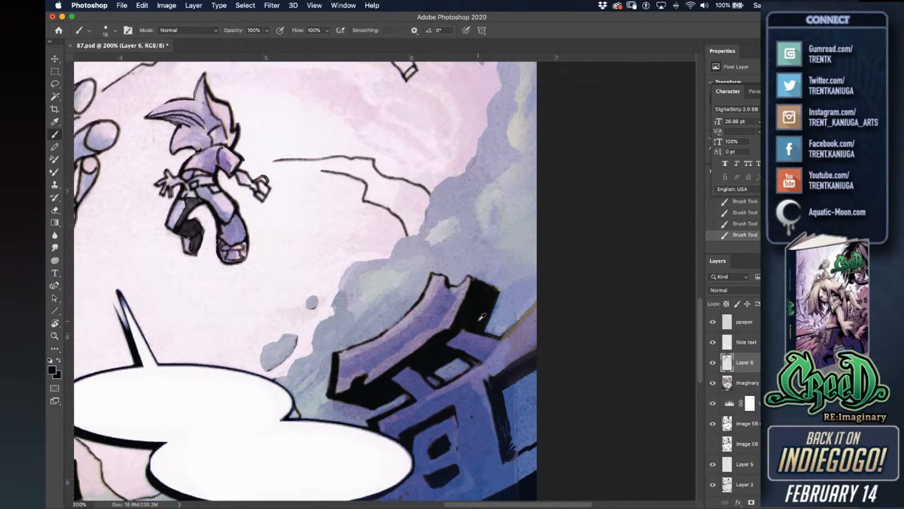
drag(500, 339, 541, 290)
drag(505, 337, 538, 304)
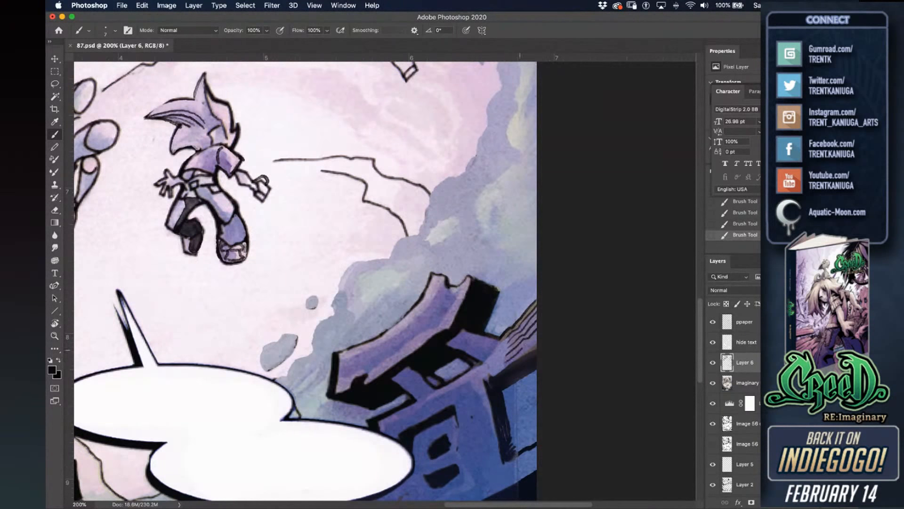
drag(511, 363, 526, 349)
key(super+z)
key(super+shift+z)
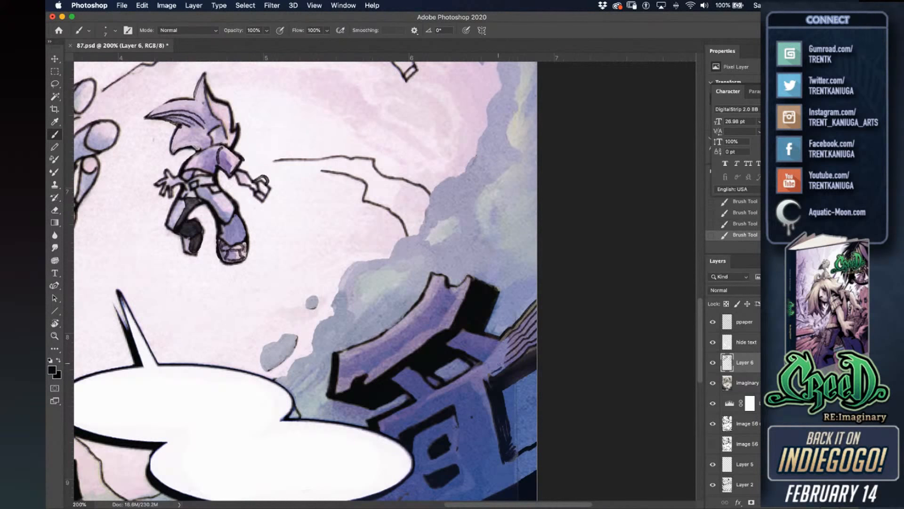
key(super+z)
drag(506, 344, 504, 347)
Paint sampled violet over the joint where the beam meets the ruined roof.
alt+click(494, 356)
mouse_move(474, 355)
mouse_down()
mouse_move(493, 337)
mouse_move(496, 345)
mouse_up()
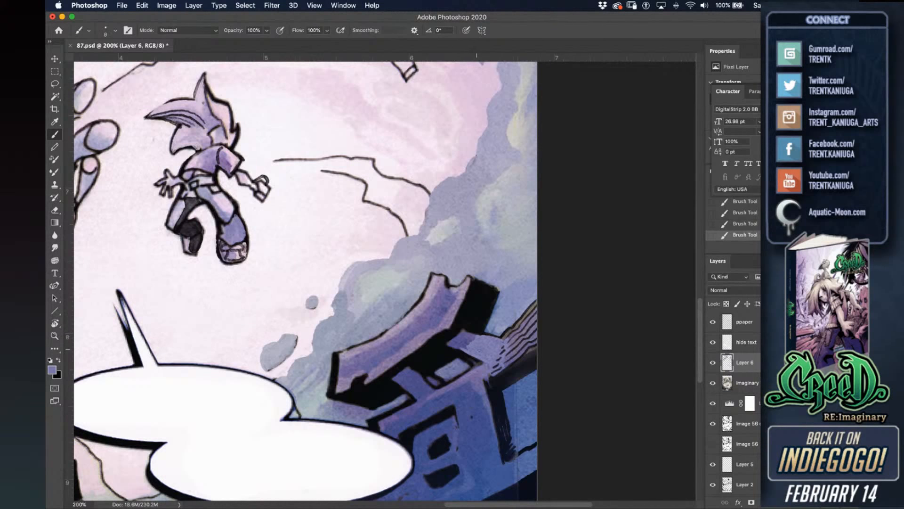
drag(455, 343, 473, 336)
Ink a dark shadow line along the length of the ruined roof's upper ridge and lighten its tip with sampled grey.
alt+click(450, 278)
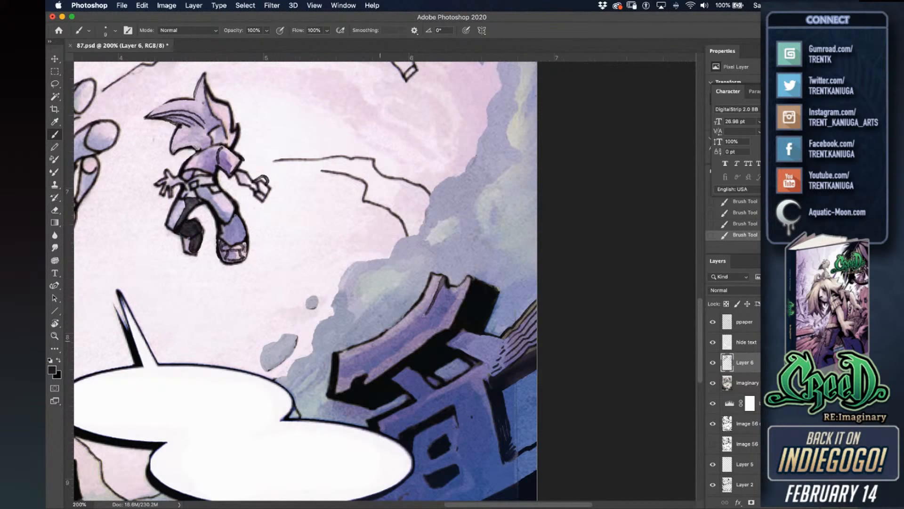
drag(342, 363, 417, 322)
alt+click(328, 368)
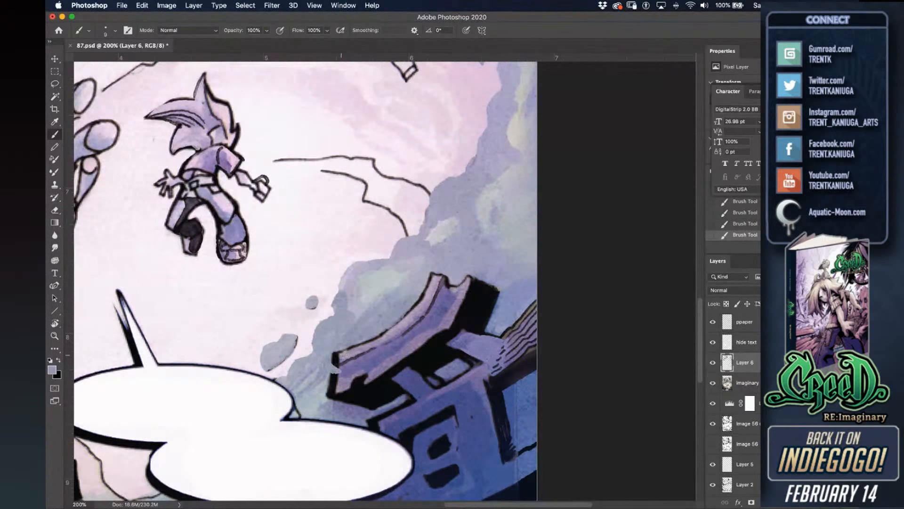
alt+click(338, 361)
drag(342, 363, 397, 336)
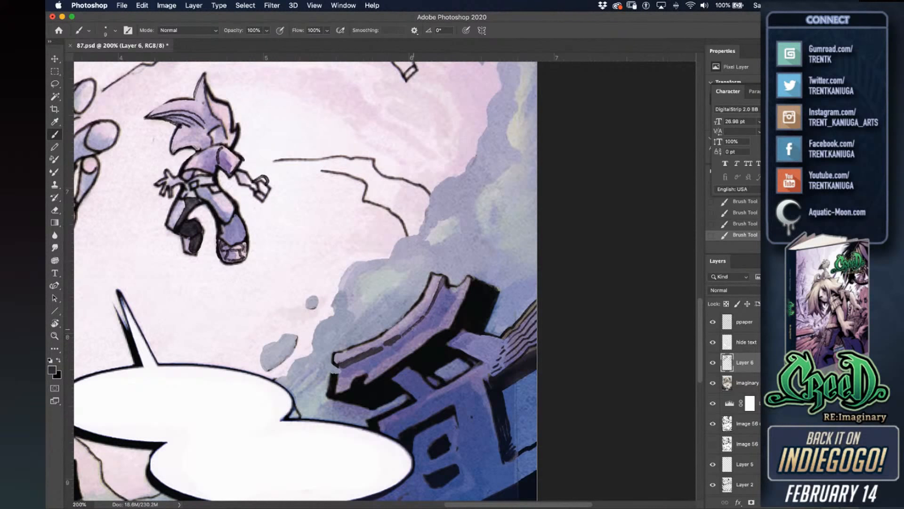
key(super+z)
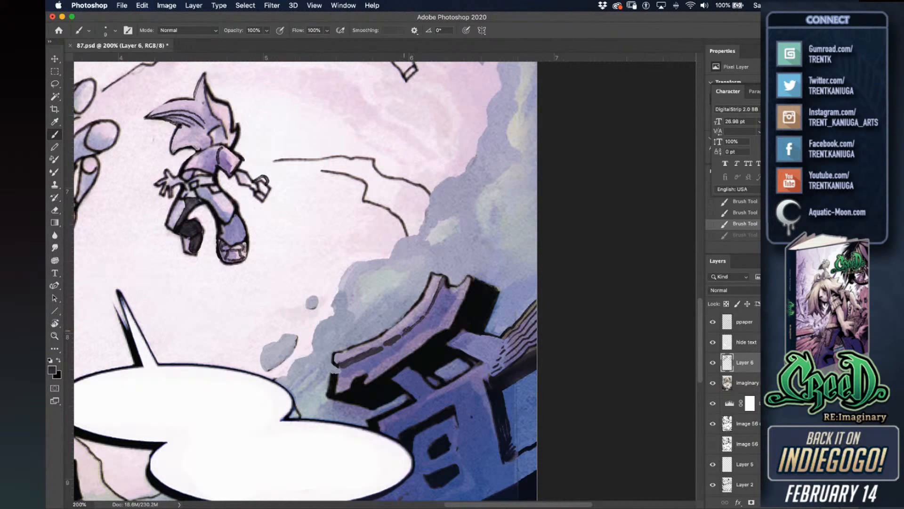
drag(404, 333, 446, 288)
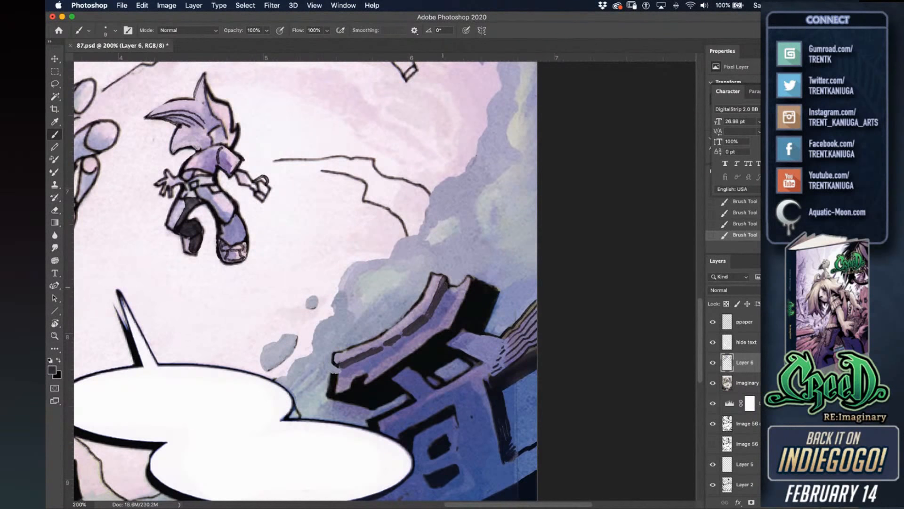
Paint sampled purple tones over the black end of the ruined roof, its lower edge and the face beside the upper gable.
alt+click(347, 378)
drag(337, 382, 332, 390)
mouse_move(355, 369)
mouse_down()
mouse_move(390, 356)
mouse_move(365, 377)
mouse_up()
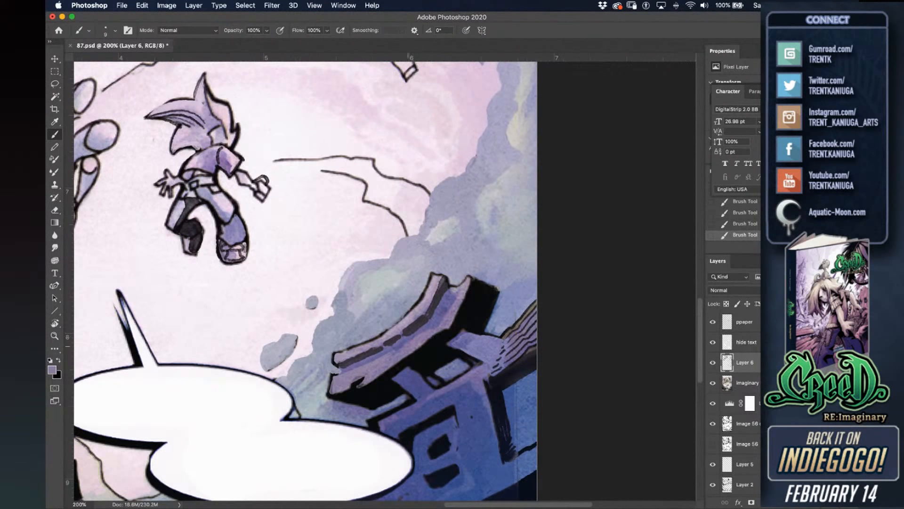
alt+click(399, 338)
drag(353, 369, 428, 330)
alt+click(396, 354)
alt+click(442, 312)
mouse_move(456, 290)
mouse_down()
mouse_move(466, 284)
mouse_move(453, 320)
mouse_up()
alt+click(466, 286)
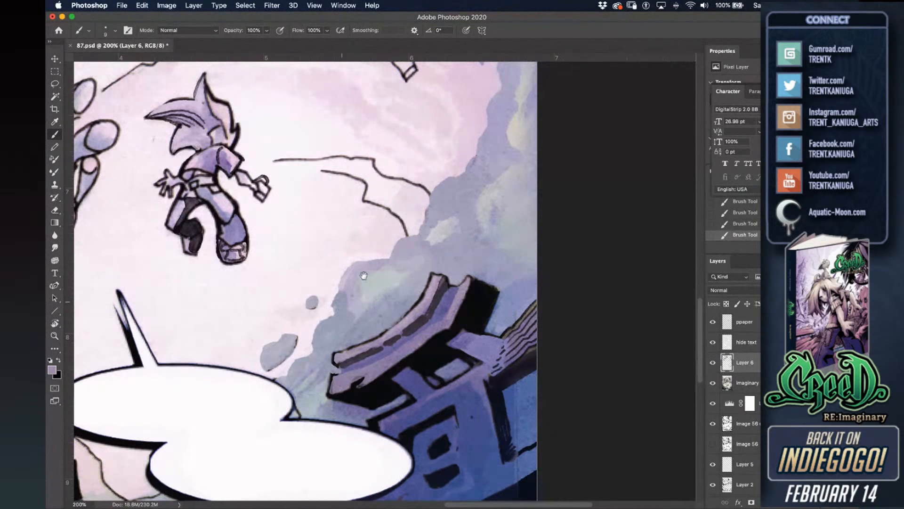
Paint a grey-blue cloud wisp over the outlines beside the leaping figure and soften it with the pale glow colour.
drag(364, 277, 392, 244)
alt+click(443, 206)
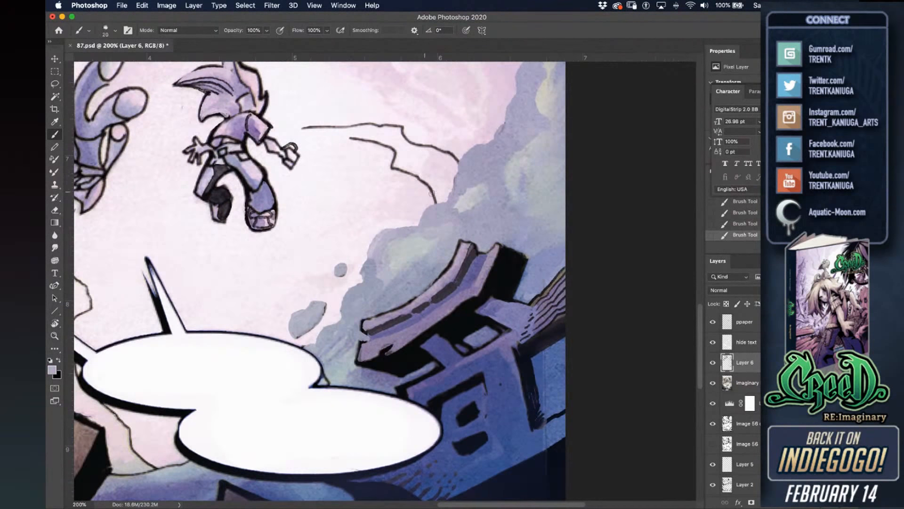
drag(378, 125, 353, 202)
mouse_move(278, 211)
mouse_down()
mouse_move(342, 208)
mouse_move(317, 208)
mouse_move(369, 220)
mouse_move(348, 213)
mouse_move(369, 222)
mouse_move(368, 241)
mouse_move(383, 244)
mouse_move(372, 234)
mouse_move(373, 248)
mouse_move(391, 248)
mouse_move(409, 272)
mouse_move(423, 257)
mouse_move(416, 274)
mouse_move(422, 254)
mouse_move(408, 244)
mouse_move(386, 247)
mouse_move(361, 209)
mouse_move(343, 206)
mouse_move(370, 207)
mouse_move(384, 226)
mouse_move(410, 237)
mouse_move(429, 228)
mouse_move(329, 207)
mouse_move(373, 204)
mouse_move(383, 213)
mouse_move(356, 200)
mouse_move(293, 193)
mouse_move(289, 200)
mouse_move(324, 197)
mouse_up()
key(bracketright)
key(bracketright)
key(bracketright)
key(bracketright)
key(bracketright)
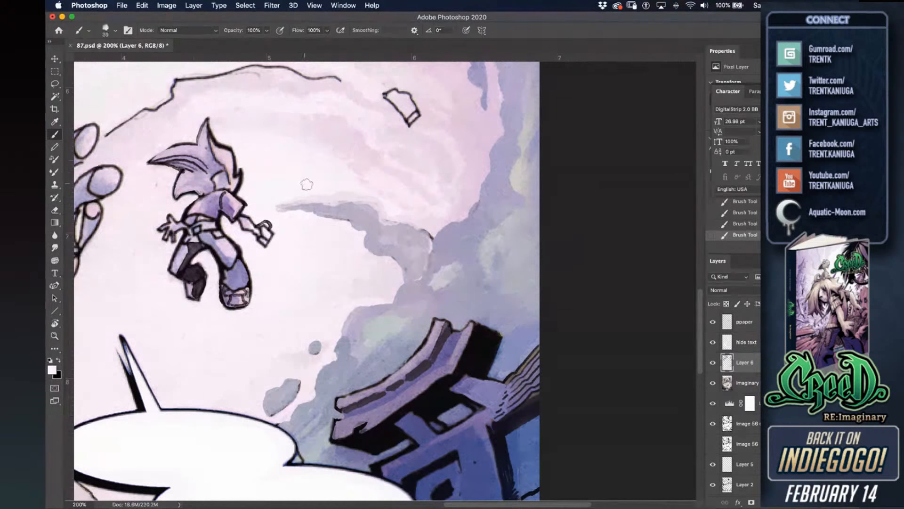
mouse_move(306, 220)
mouse_down()
mouse_move(299, 195)
mouse_move(331, 230)
mouse_move(337, 216)
mouse_move(313, 208)
mouse_up()
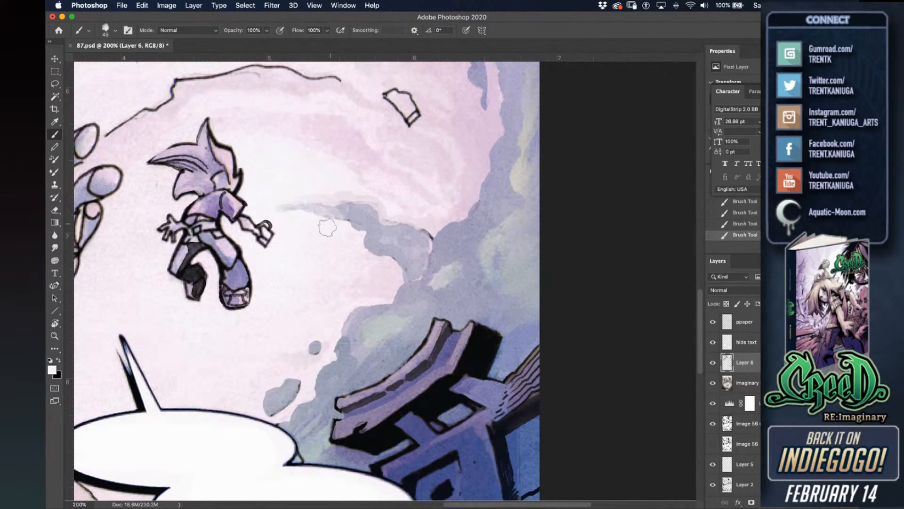
Refine the wisp's edges and cover its remaining outline with sampled pale and grey-blue tones, then save the file.
key(cmd+s)
drag(314, 308, 410, 259)
key(bracketleft)
alt+click(474, 197)
mouse_move(483, 203)
mouse_down()
mouse_move(491, 200)
mouse_move(485, 210)
mouse_move(464, 192)
mouse_up()
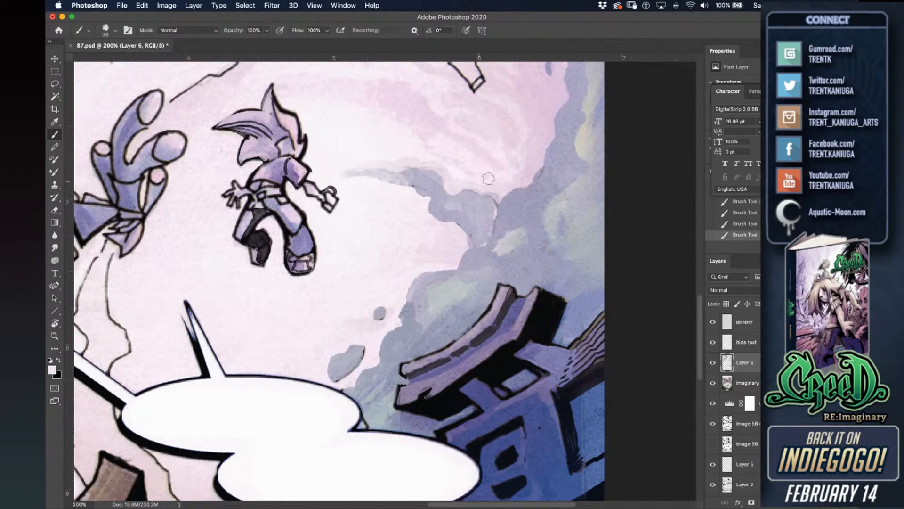
key(bracketleft)
key(bracketleft)
key(bracketleft)
alt+click(411, 164)
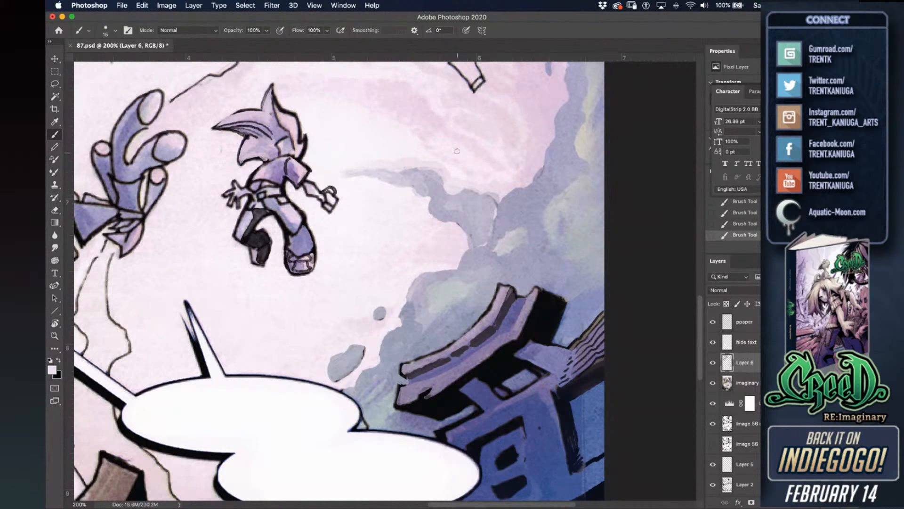
alt+click(468, 194)
key(bracketright)
alt+click(482, 234)
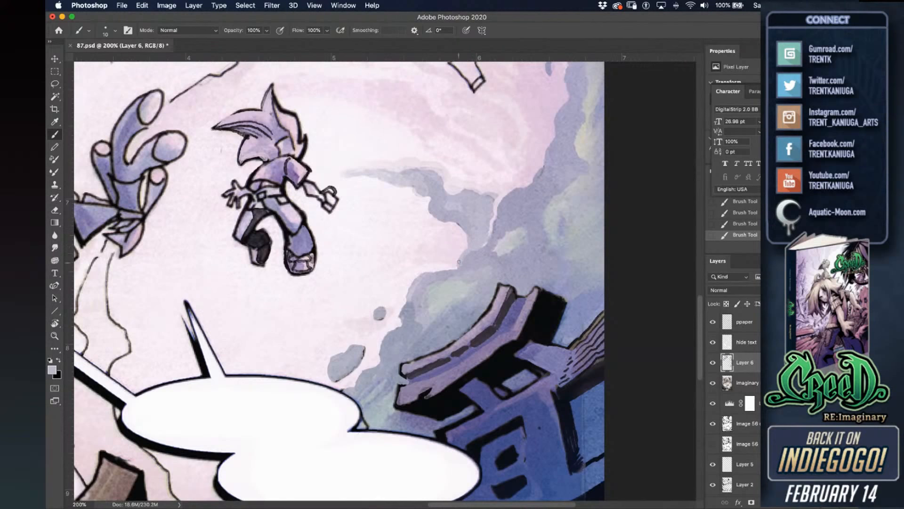
key(super+s)
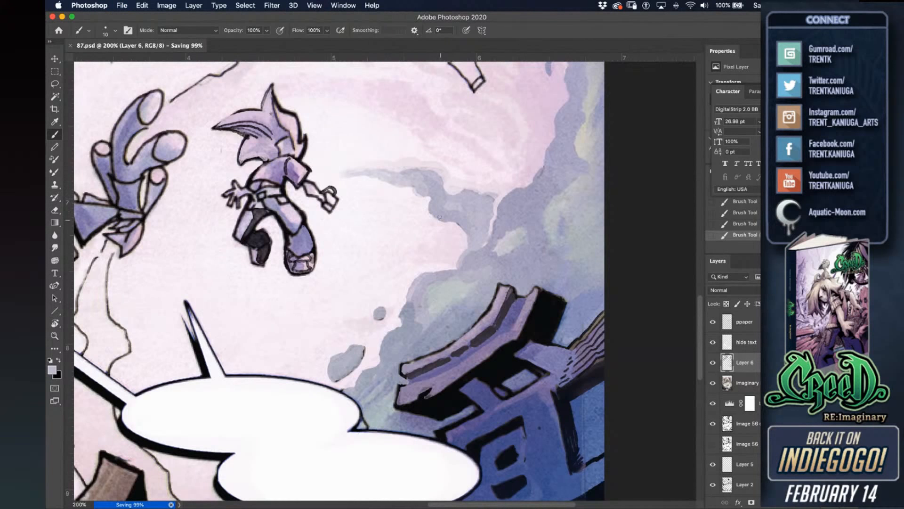
Paint soft lavender-grey cloud streaks through the glow above the wisp and blend them with sampled pale tones.
key(bracketright)
key(bracketright)
key(bracketright)
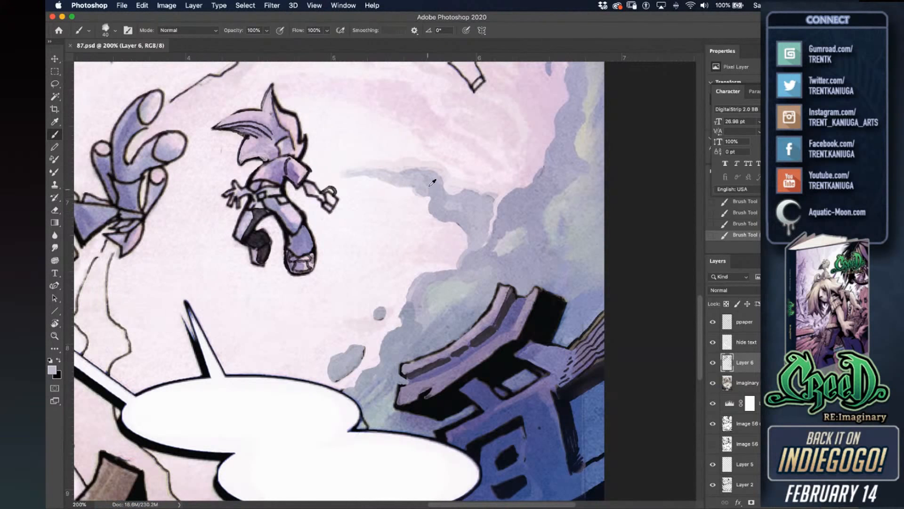
scroll(403, 137, up, 3)
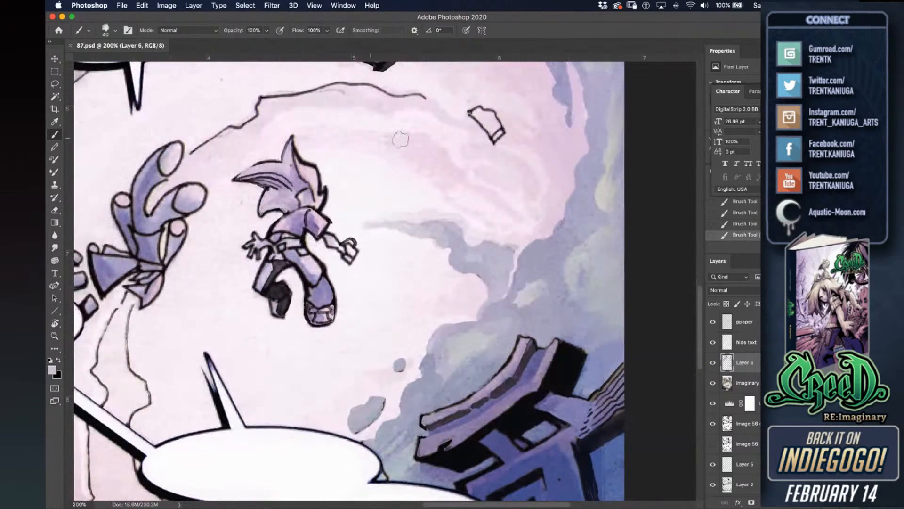
mouse_move(424, 150)
mouse_down()
mouse_move(494, 198)
mouse_move(470, 197)
mouse_up()
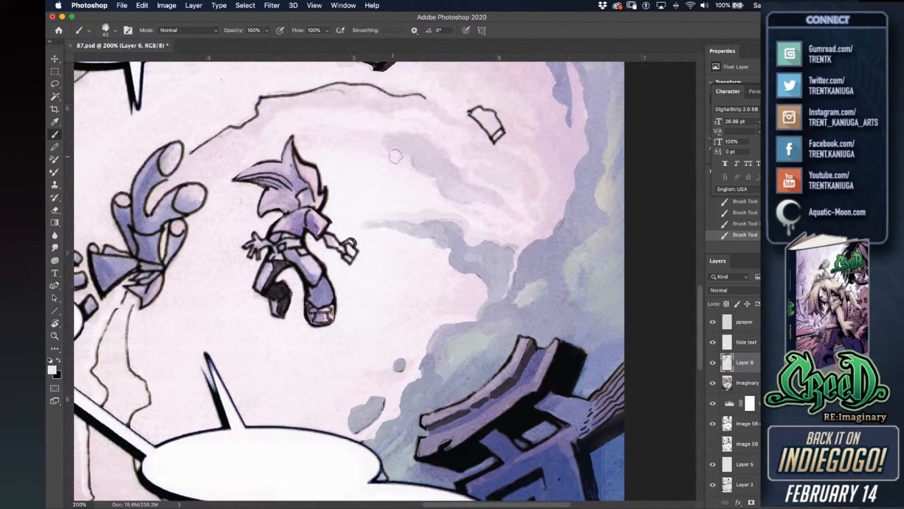
mouse_move(414, 171)
mouse_down()
mouse_move(440, 198)
mouse_move(480, 205)
mouse_move(453, 179)
mouse_move(517, 213)
mouse_move(497, 217)
mouse_move(528, 210)
mouse_up()
alt+click(455, 180)
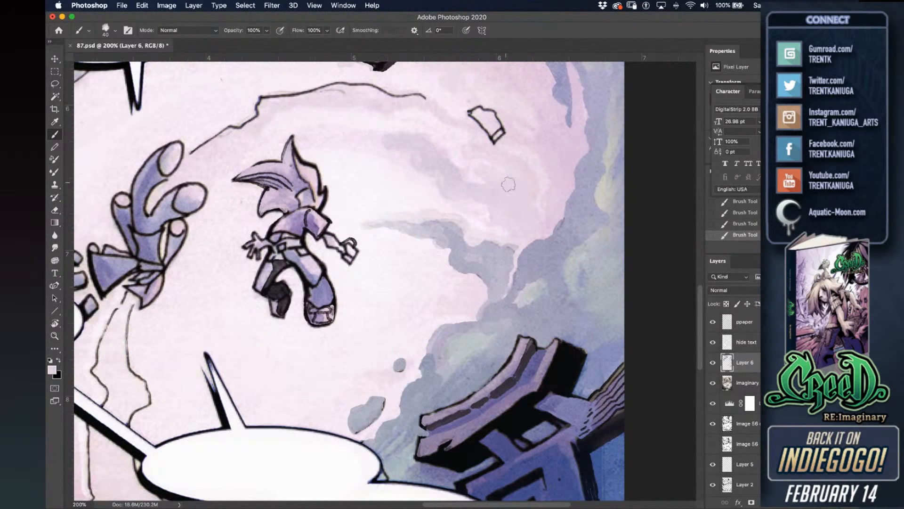
key(bracketleft)
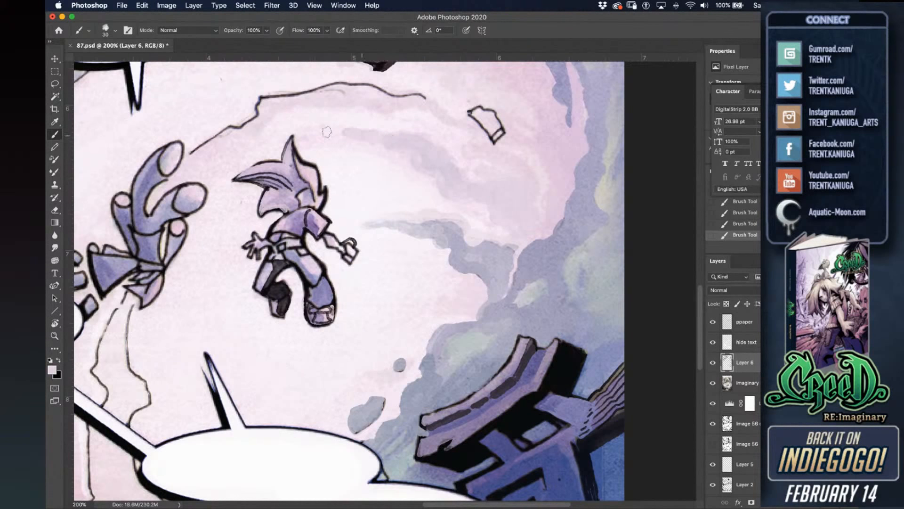
alt+click(350, 141)
drag(345, 138, 370, 139)
Cover the upper part of the curved glow outline with a sampled pale grey-lavender cloud band.
alt+click(326, 96)
mouse_move(319, 97)
mouse_down()
mouse_move(365, 88)
mouse_move(422, 102)
mouse_move(374, 89)
mouse_move(335, 98)
mouse_move(365, 152)
mouse_move(411, 136)
mouse_move(443, 147)
mouse_up()
key(bracketleft)
key(bracketleft)
key(bracketleft)
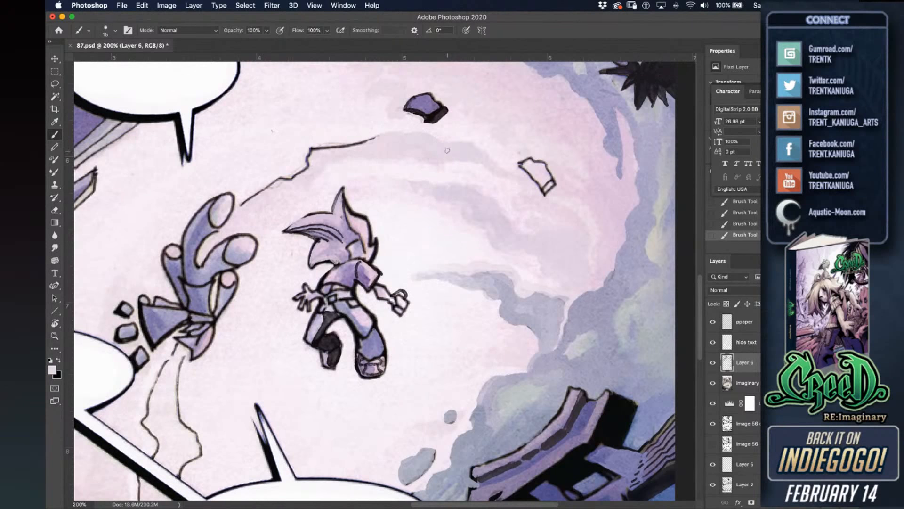
Clean up the edge of the upper floating rock, fill the outlined rock below it with sampled purple and shade its underside.
drag(399, 105, 404, 108)
alt+click(426, 104)
mouse_move(521, 164)
mouse_down()
mouse_move(534, 170)
mouse_move(529, 164)
mouse_up()
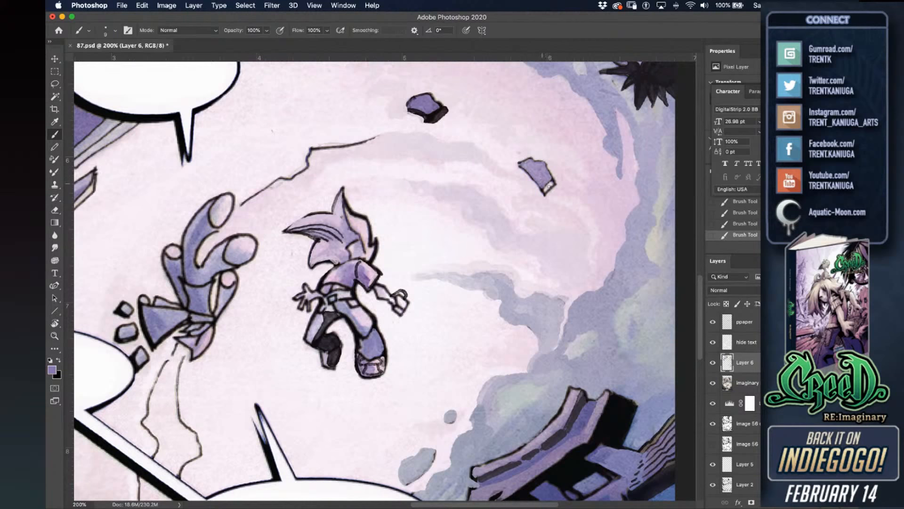
alt+click(444, 114)
Extend the blue cloud over the pink gap along the glow's edge and up beneath the figures at the panel's top.
alt+click(606, 120)
key(bracketright)
mouse_move(598, 112)
mouse_down()
mouse_move(607, 151)
mouse_move(597, 103)
mouse_move(607, 136)
mouse_up()
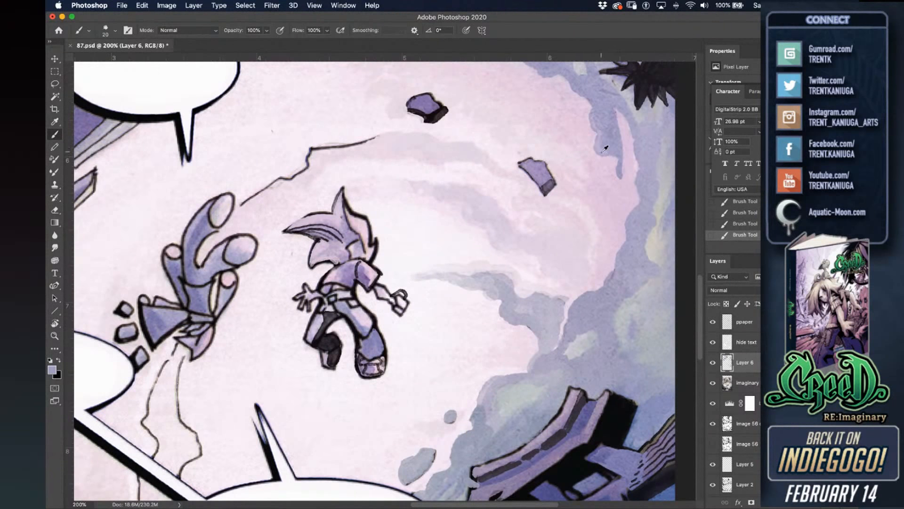
alt+click(605, 149)
mouse_move(615, 163)
mouse_down()
mouse_move(615, 208)
mouse_move(625, 169)
mouse_up()
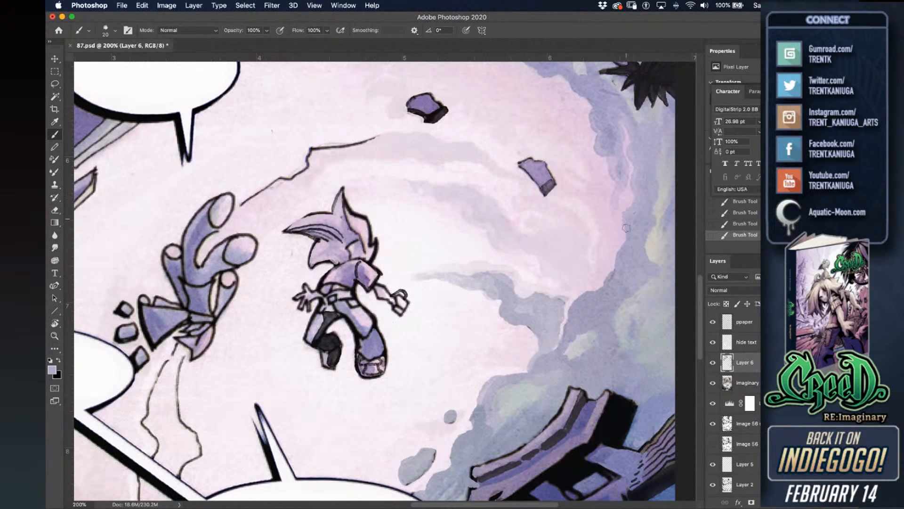
scroll(488, 184, up, 2)
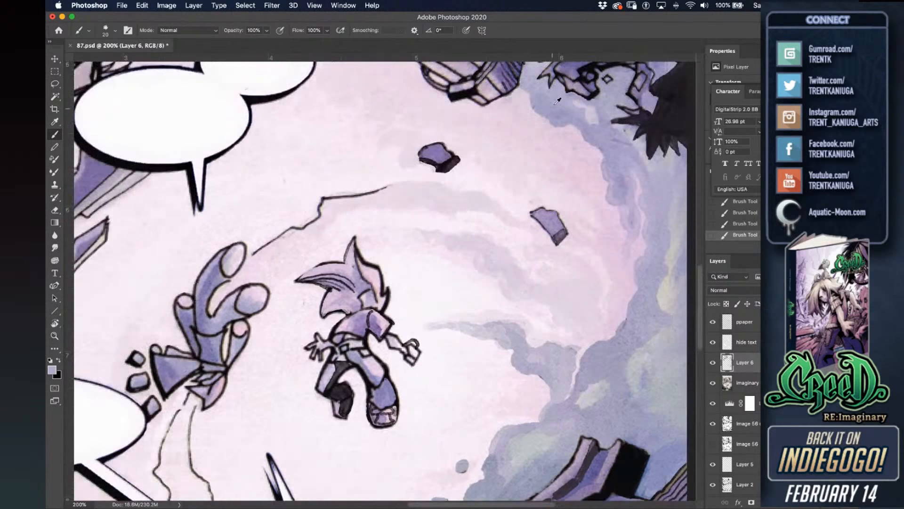
mouse_move(519, 90)
mouse_down()
mouse_move(549, 124)
mouse_move(565, 127)
mouse_up()
Paint a billowy blue-grey cloud band over the curved outline from above the leaping figure down to the large hand.
alt+click(417, 200)
alt+click(517, 338)
mouse_move(401, 185)
mouse_down()
mouse_move(437, 186)
mouse_move(396, 191)
mouse_move(440, 189)
mouse_move(372, 201)
mouse_move(412, 193)
mouse_move(397, 196)
mouse_move(463, 199)
mouse_up()
key(bracketright)
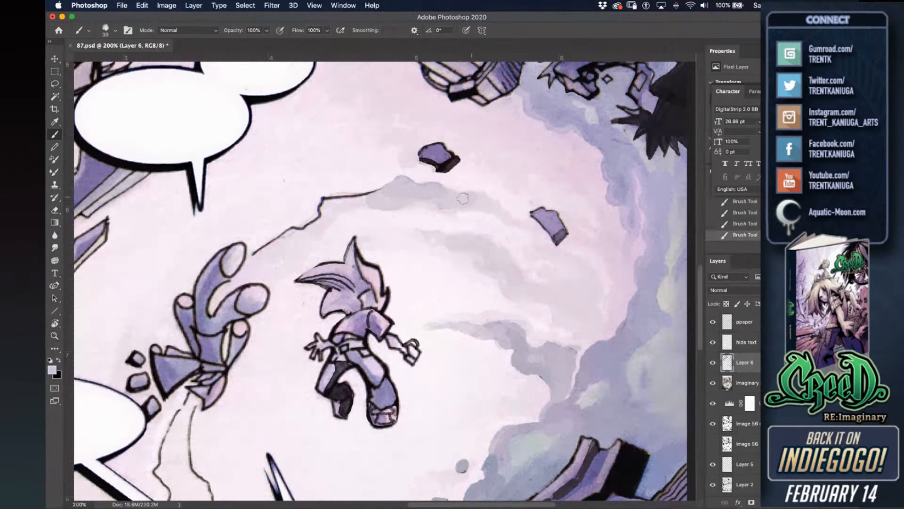
key(bracketleft)
mouse_move(385, 190)
mouse_down()
mouse_move(353, 204)
mouse_move(366, 195)
mouse_move(329, 199)
mouse_move(320, 213)
mouse_move(337, 199)
mouse_move(336, 209)
mouse_move(311, 227)
mouse_move(314, 214)
mouse_move(302, 232)
mouse_move(315, 215)
mouse_move(268, 232)
mouse_move(252, 257)
mouse_move(274, 235)
mouse_move(275, 244)
mouse_move(299, 232)
mouse_move(266, 255)
mouse_up()
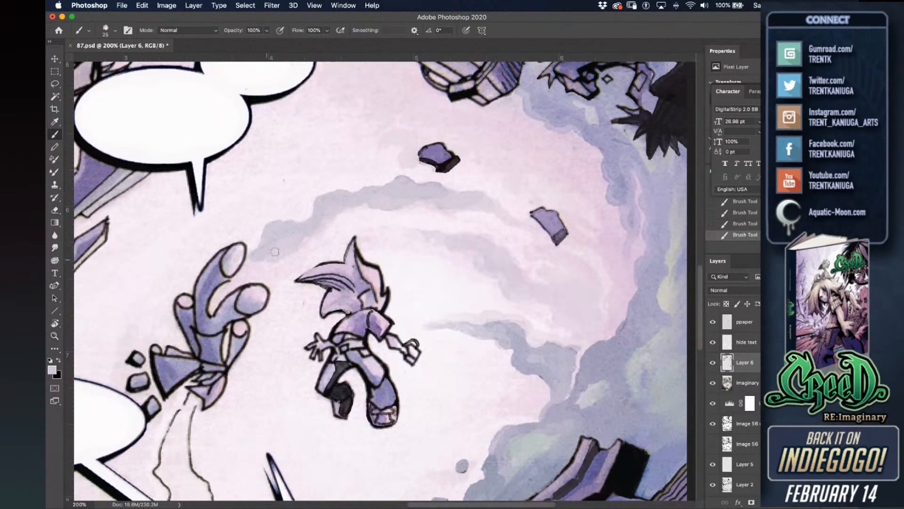
Blend the underside of the cloud band above the leaping figure's hair with sampled pale tones.
key(bracketright)
mouse_move(298, 243)
mouse_down()
mouse_move(292, 238)
mouse_move(275, 260)
mouse_move(303, 255)
mouse_move(315, 229)
mouse_move(312, 258)
mouse_up()
alt+click(327, 221)
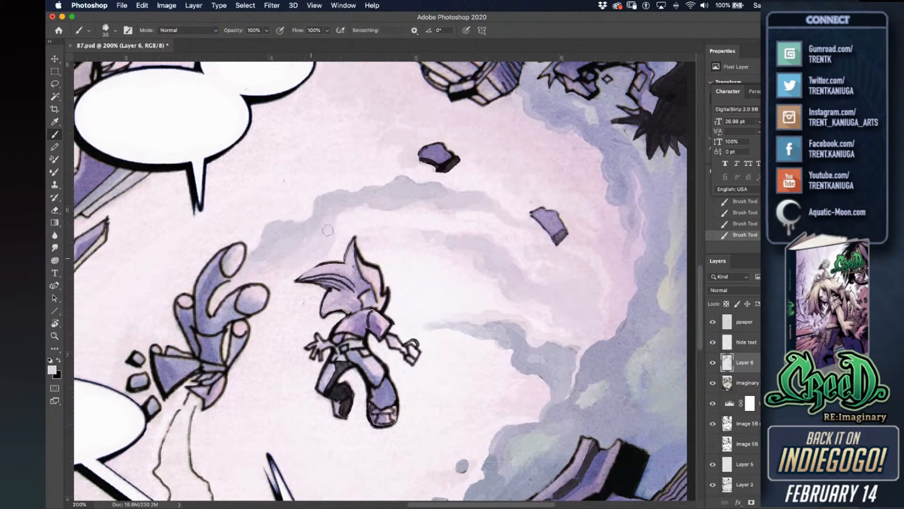
key(bracketleft)
key(bracketleft)
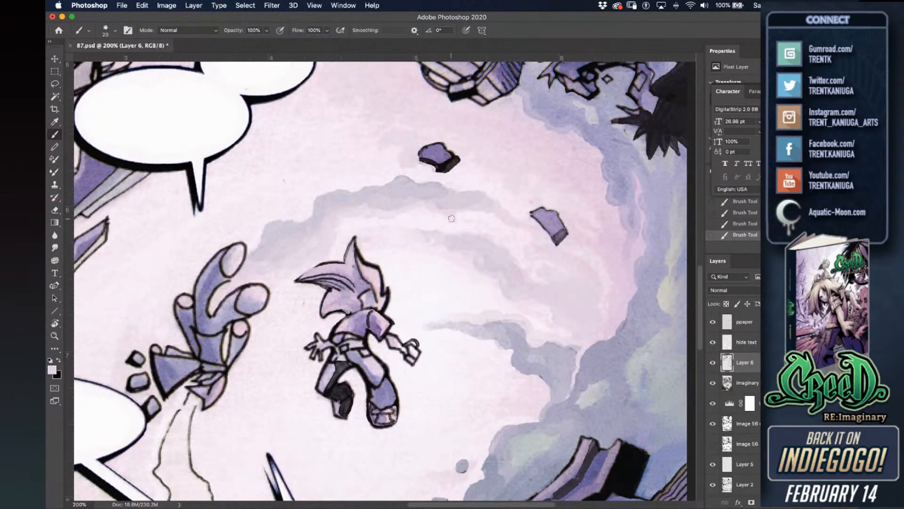
Clean up the pale background around the leaping figure's hair using a size 10 brush and save the file.
alt+click(427, 171)
drag(441, 310, 418, 270)
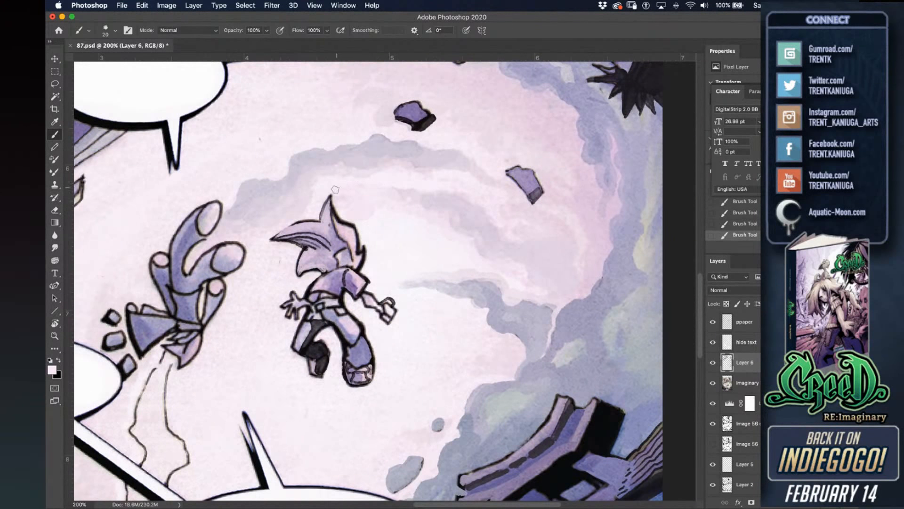
key(super+z)
key(bracketleft)
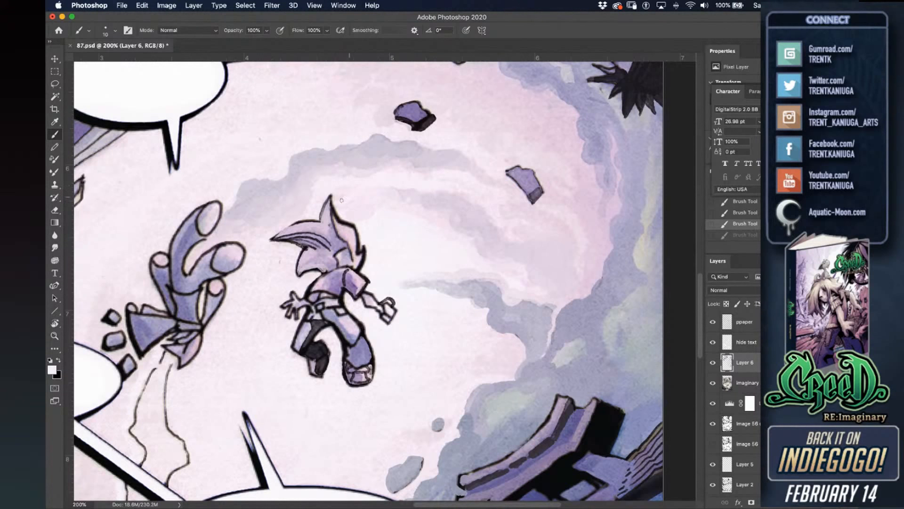
click(337, 205)
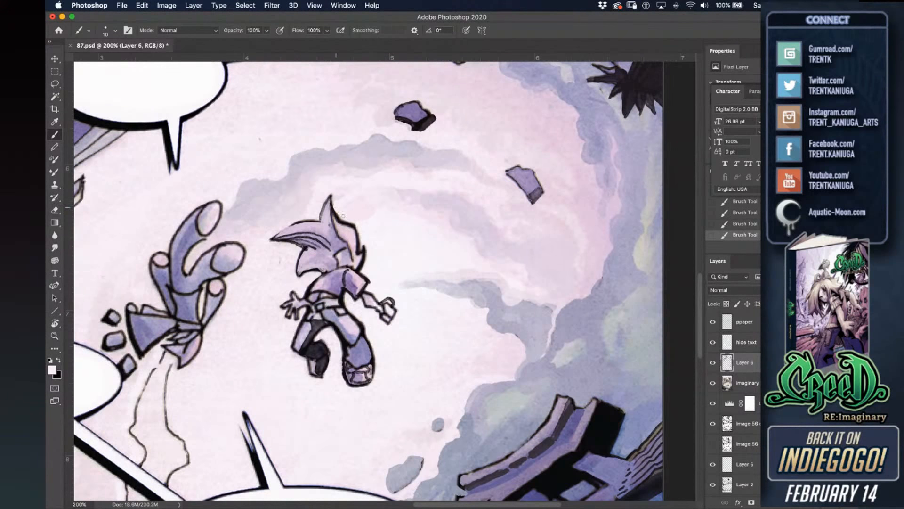
drag(360, 235, 357, 252)
key(super+s)
Paint the flared cuff of the large hand and the debris beside it with sampled purple tones.
scroll(348, 284, down, 3)
scroll(348, 284, left, 2)
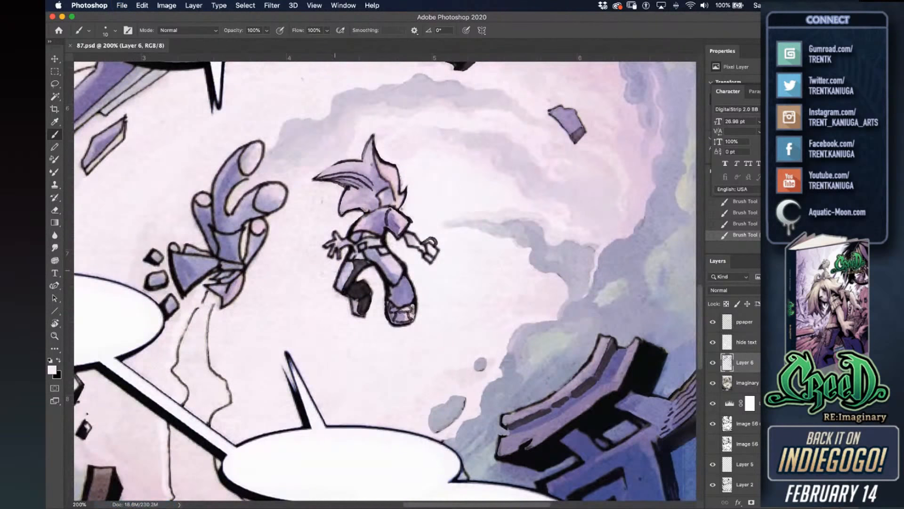
scroll(361, 302, left, 4)
alt+click(269, 261)
alt+click(269, 262)
click(259, 260)
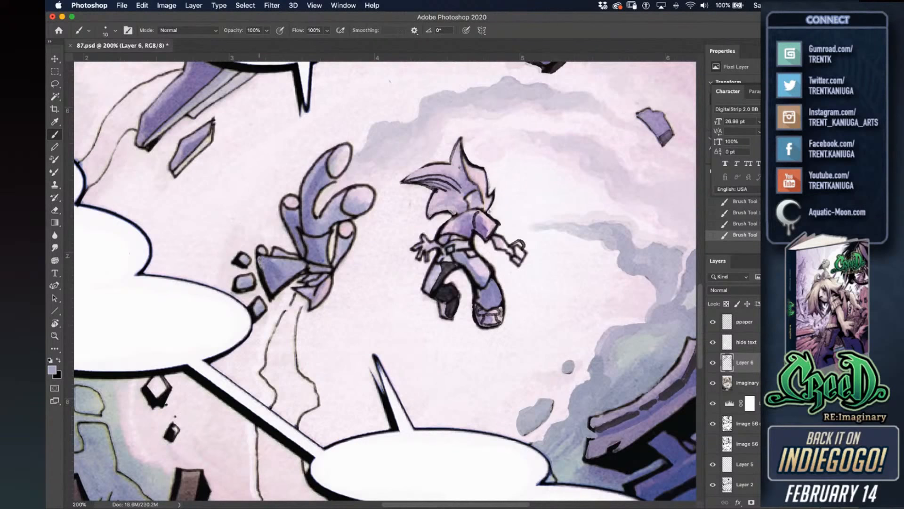
drag(260, 267, 272, 293)
alt+click(272, 291)
drag(273, 293, 300, 272)
Touch up the large hand's wrist and lower fingers with colours sampled from the hand.
alt+click(297, 268)
alt+click(307, 254)
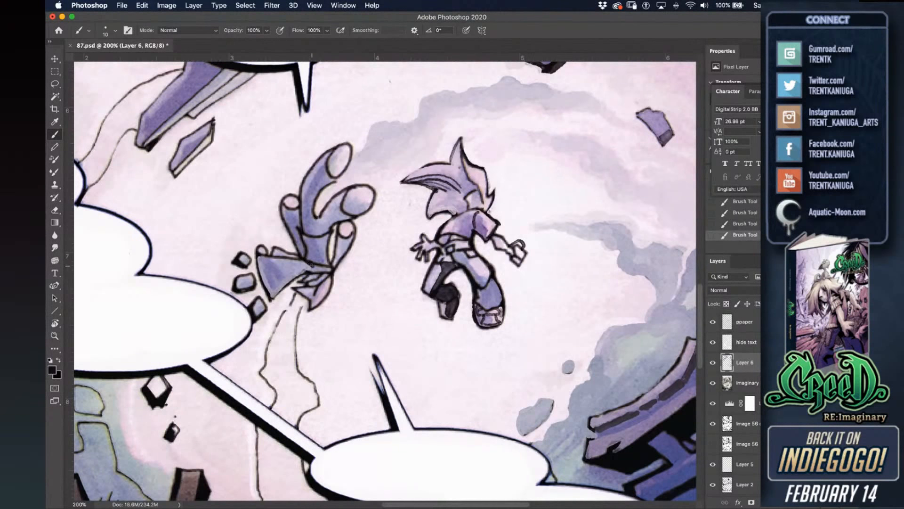
key(cmd+z)
alt+click(308, 265)
drag(309, 269, 372, 234)
alt+click(302, 266)
alt+click(315, 235)
Fill the diamond-shaped rock under the large speech balloon with purple and save the file.
mouse_move(193, 349)
mouse_down()
mouse_move(201, 342)
mouse_move(207, 352)
mouse_up()
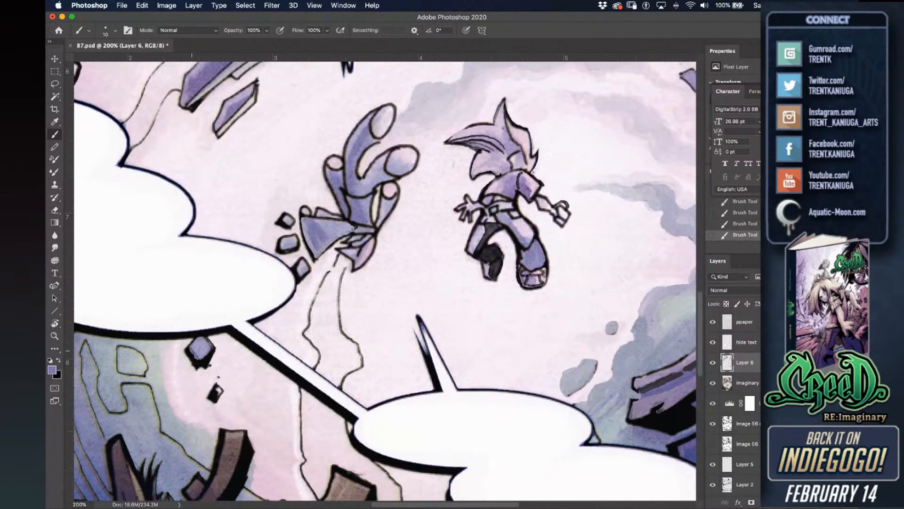
scroll(313, 202, up, 10)
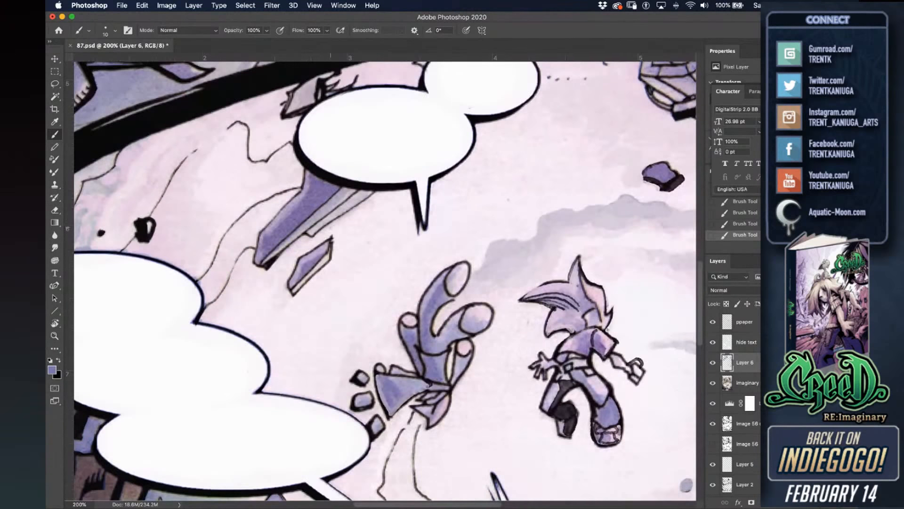
key(ctrl+s)
Add a new layer and shade the large hand's upright finger with dark slate blue.
drag(340, 236, 314, 317)
drag(556, 325, 480, 317)
drag(409, 278, 419, 232)
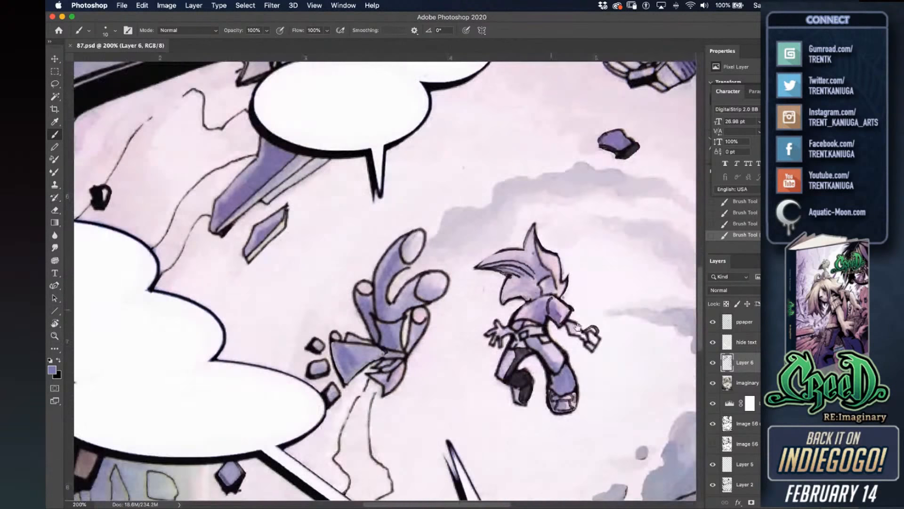
key(super+shift+n)
key(Return)
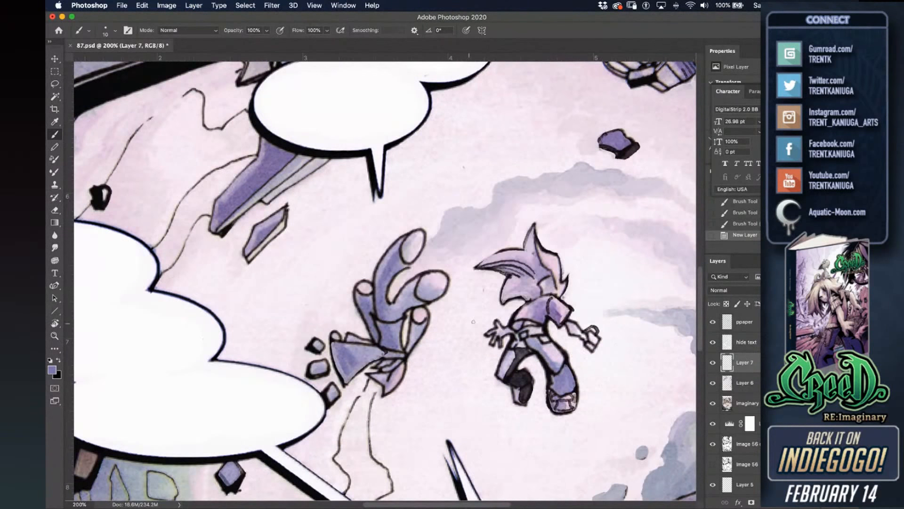
key(bracketright)
alt+click(524, 375)
mouse_move(356, 301)
mouse_down()
mouse_move(363, 286)
mouse_move(367, 318)
mouse_move(373, 329)
mouse_move(382, 311)
mouse_move(390, 351)
mouse_up()
key(super+z)
mouse_move(380, 315)
mouse_down()
mouse_move(391, 253)
mouse_move(386, 259)
mouse_move(381, 317)
mouse_move(382, 282)
mouse_move(418, 240)
mouse_move(407, 254)
mouse_move(412, 247)
mouse_up()
Extend the slate-blue shading over the large hand's fingertips and curled finger using sampled tones, and save the file.
alt+click(408, 242)
alt+click(395, 264)
mouse_move(433, 286)
mouse_down()
mouse_move(426, 280)
mouse_move(432, 285)
mouse_up()
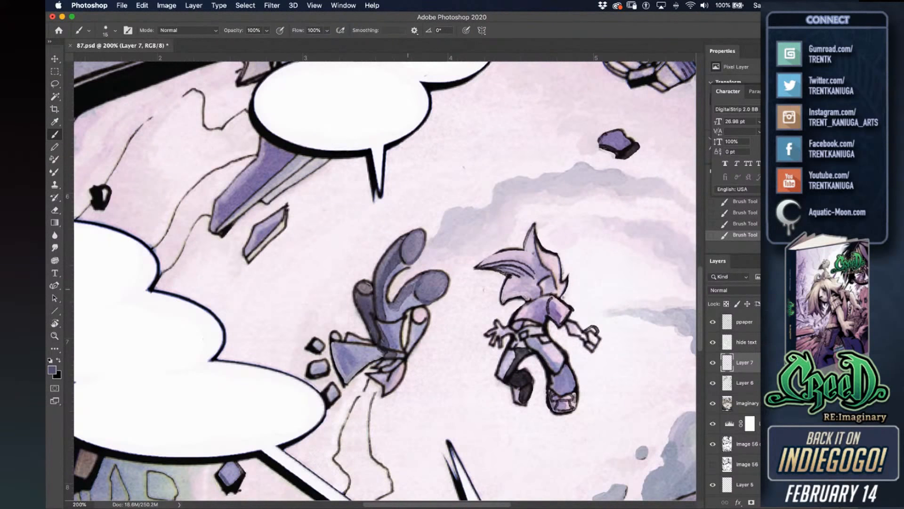
alt+click(394, 315)
alt+click(380, 315)
key(super+s)
Darken the leaping figure's lower leg and rear boot with black shading, undoing stray strokes.
mouse_move(529, 363)
mouse_down()
mouse_move(471, 269)
mouse_move(482, 269)
mouse_move(477, 291)
mouse_up()
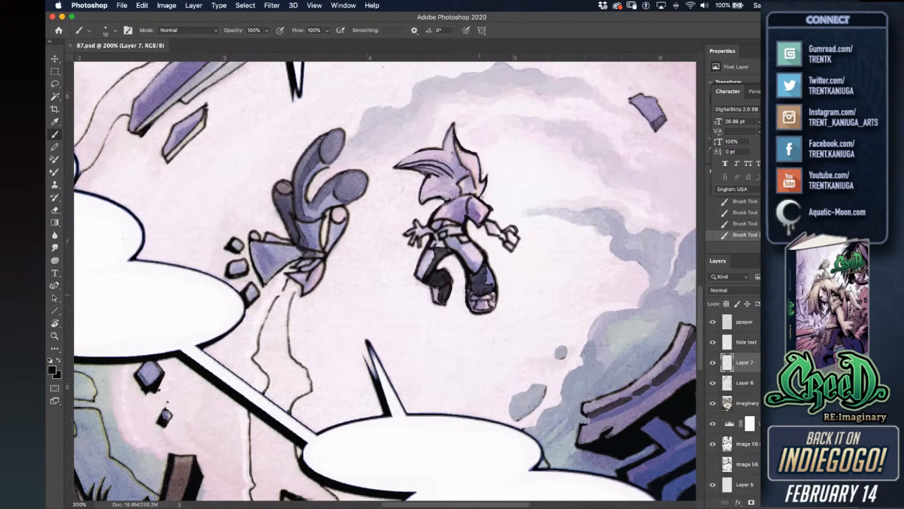
key(super+s)
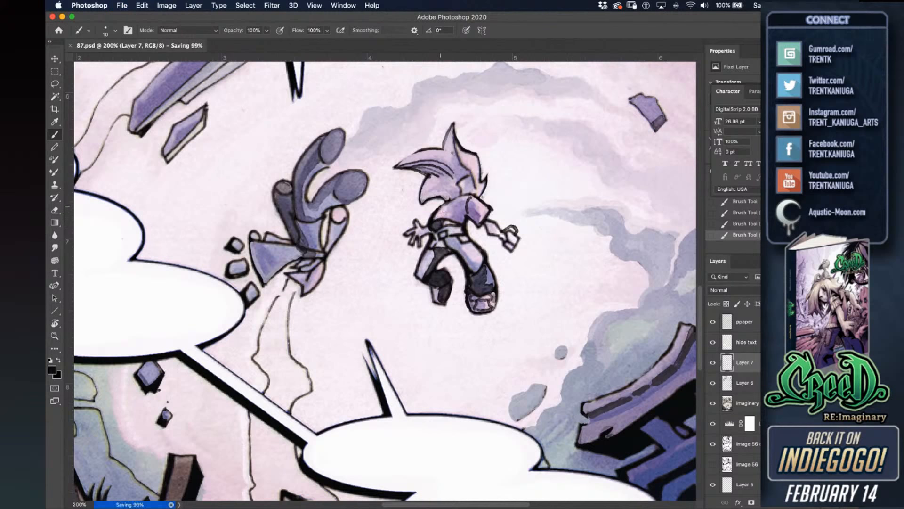
drag(448, 283, 436, 293)
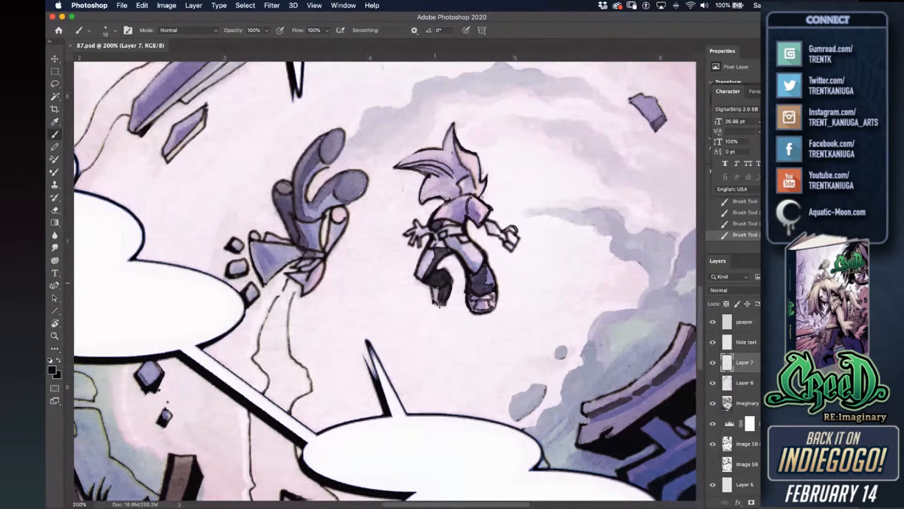
drag(441, 339, 436, 336)
drag(431, 286, 440, 291)
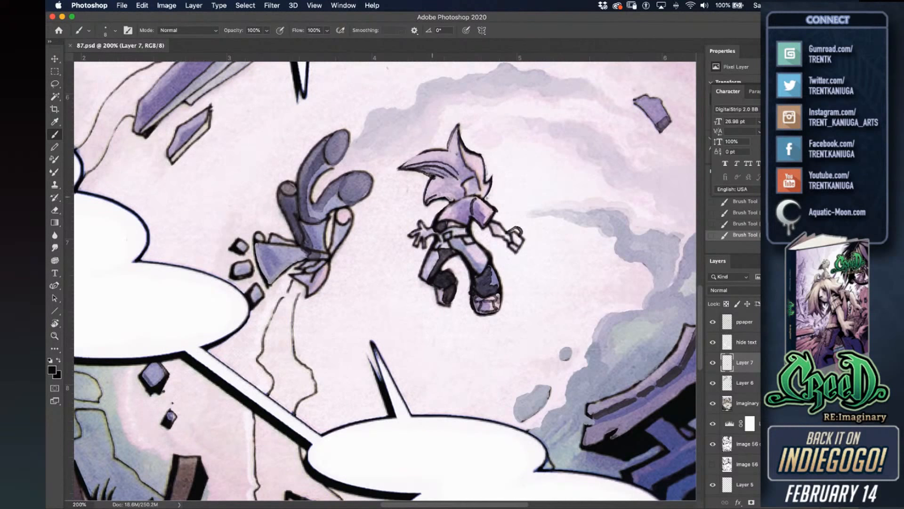
key(super+z)
key(super+z)
Ink strand lines on the lower part of the leaping figure's hair, sample a pale tone and save the file.
mouse_move(437, 194)
mouse_down()
mouse_move(427, 203)
mouse_move(456, 198)
mouse_up()
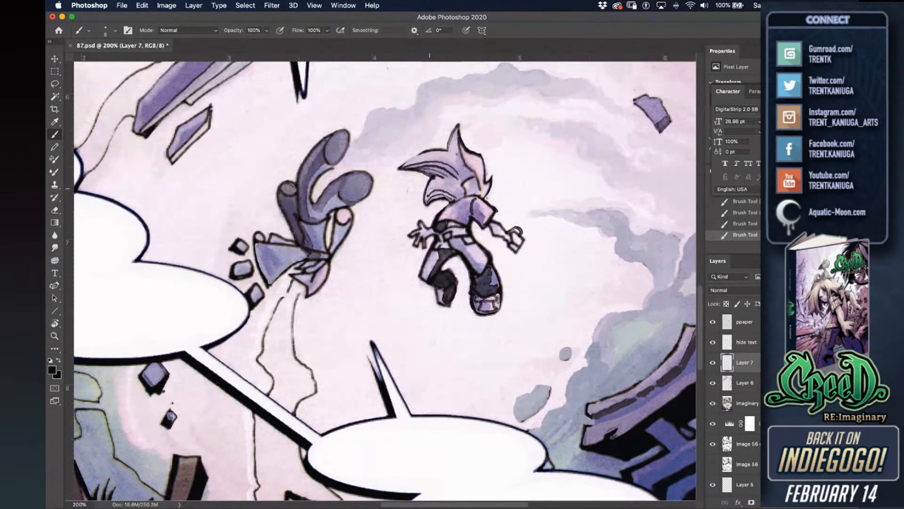
key(super+z)
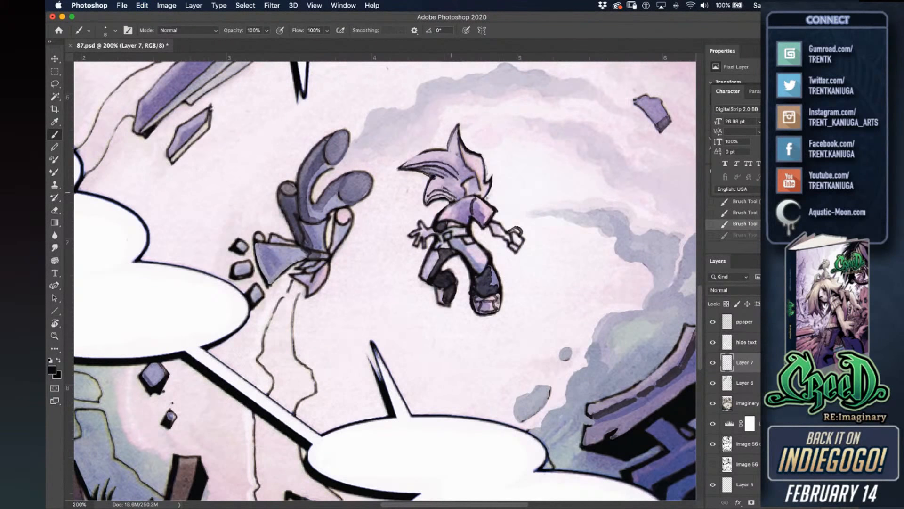
key(super+shift+z)
alt+click(437, 177)
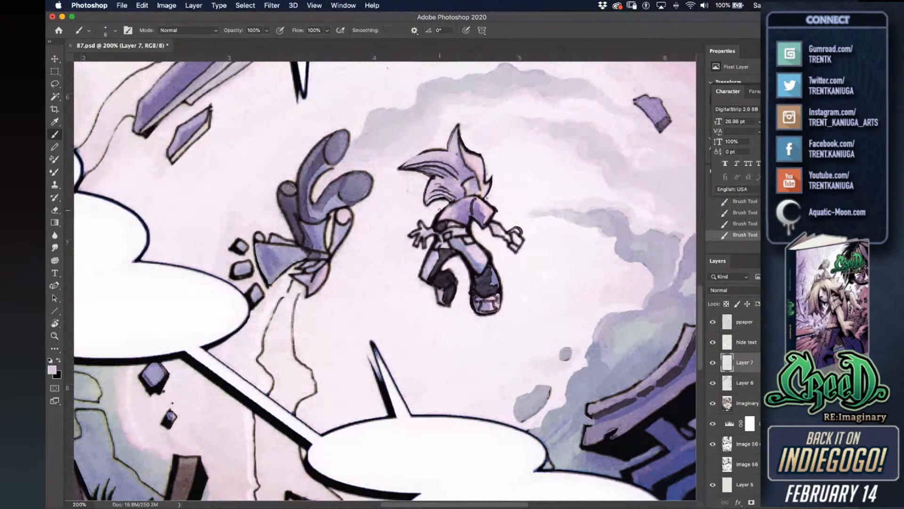
key(super+s)
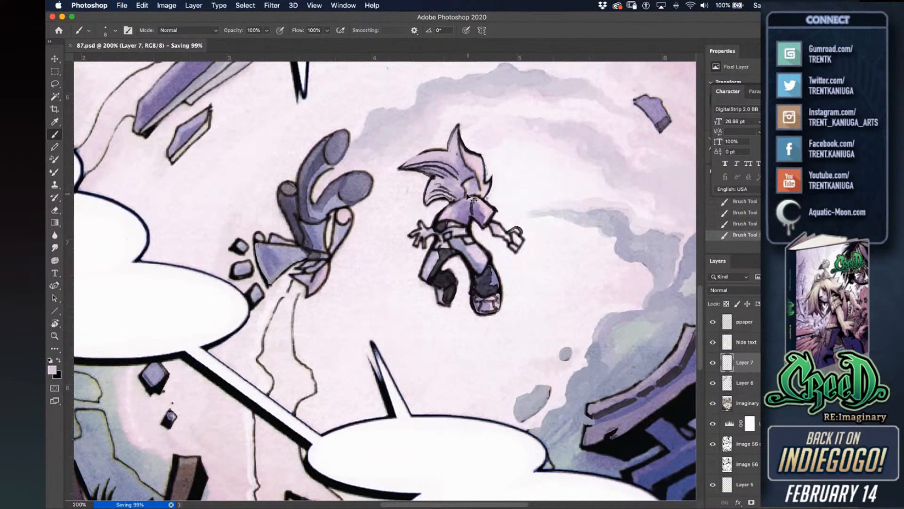
Touch up the leaping figure's shirt at the waist with a small dab and save the file.
drag(438, 332, 456, 331)
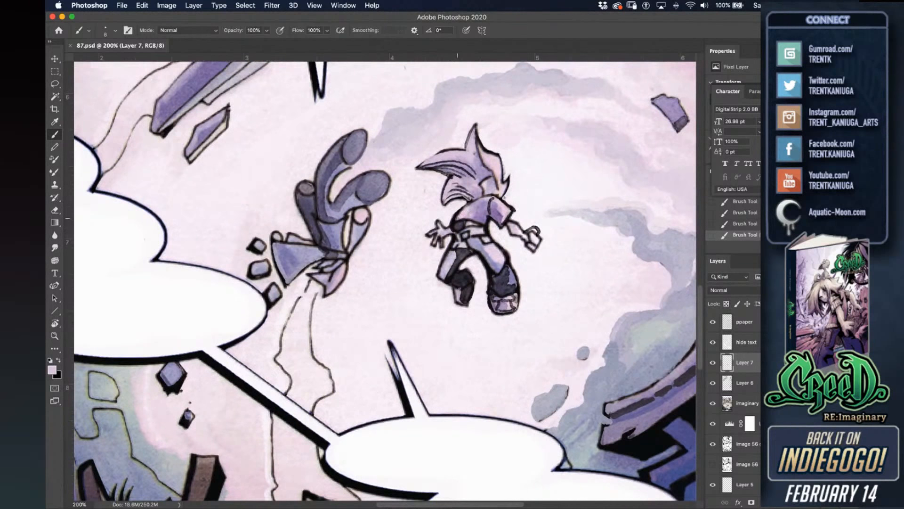
drag(461, 214, 458, 213)
alt+click(462, 222)
key(ctrl+s)
Paint sampled pale pink with a size 25 brush along the glow's edge, from below the speech balloon to the broken beam.
mouse_move(438, 303)
mouse_down()
mouse_move(440, 291)
mouse_move(502, 300)
mouse_move(575, 259)
mouse_up()
drag(492, 277, 554, 229)
key(])
key(])
key(])
key(])
key(])
key(])
key(])
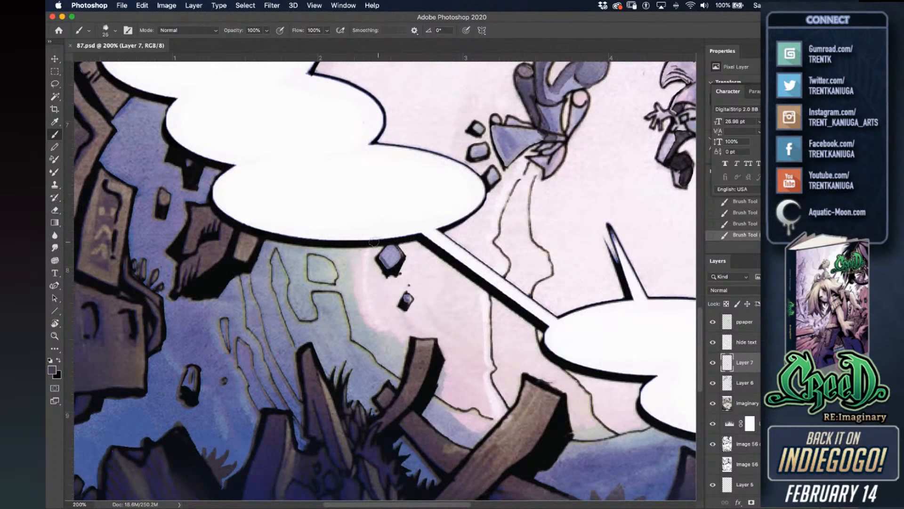
alt+click(357, 291)
mouse_move(357, 299)
mouse_down()
mouse_move(334, 267)
mouse_move(364, 319)
mouse_move(359, 311)
mouse_move(357, 333)
mouse_move(385, 358)
mouse_move(383, 337)
mouse_move(395, 339)
mouse_move(395, 361)
mouse_up()
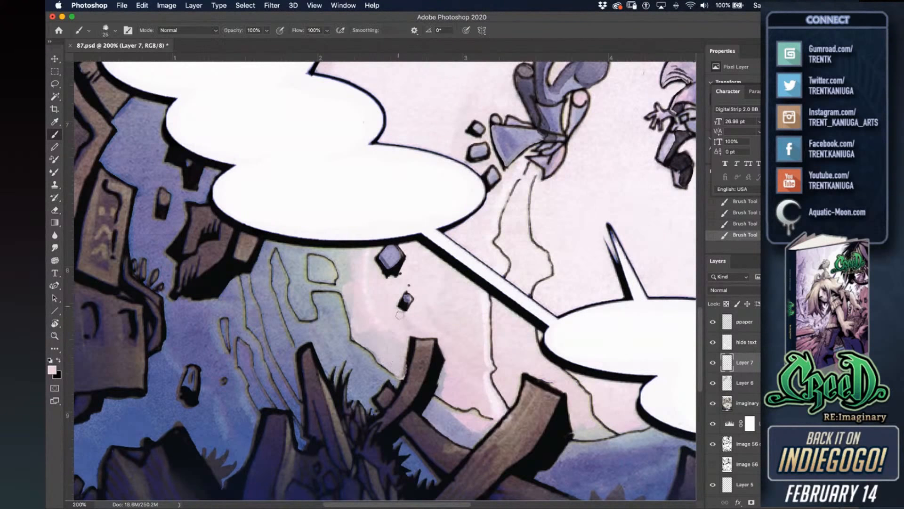
alt+click(399, 364)
Lighten the face of the small upright broken beam with brown tones sampled from the wood.
alt+click(419, 361)
mouse_move(414, 343)
mouse_down()
mouse_move(412, 377)
mouse_move(423, 366)
mouse_move(426, 377)
mouse_up()
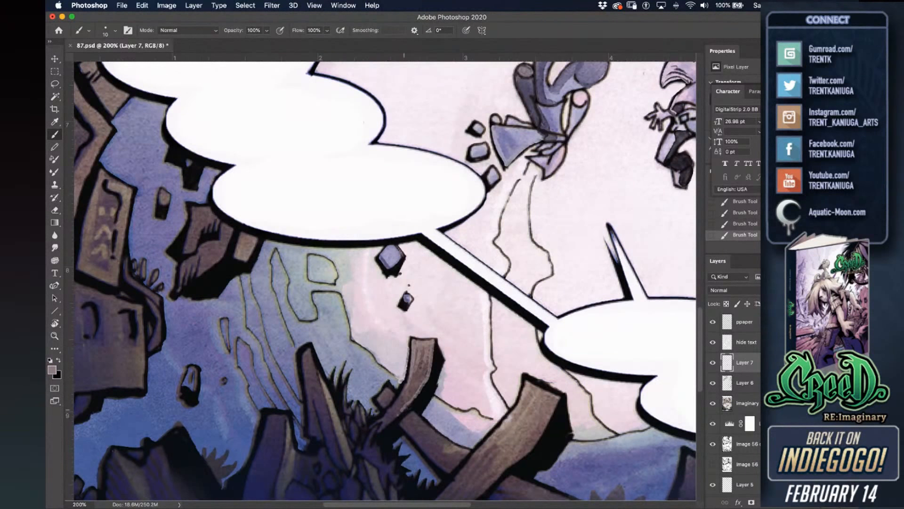
alt+click(410, 396)
alt+click(430, 342)
drag(430, 354, 426, 380)
alt+click(430, 389)
Paint pale rim highlights along the top and both long edges of the large diagonal beam.
drag(489, 386, 412, 290)
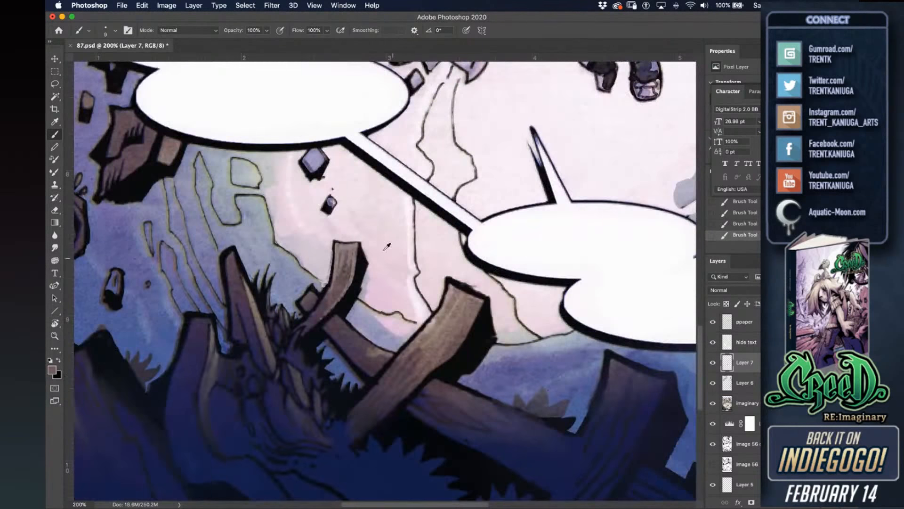
alt+click(343, 244)
drag(455, 286, 470, 292)
alt+click(454, 270)
key(super+z)
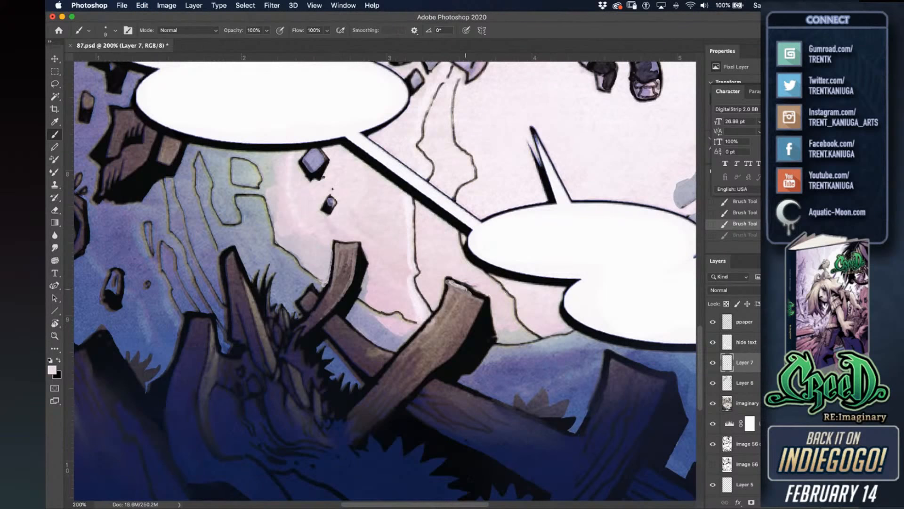
mouse_move(470, 285)
mouse_down()
mouse_move(485, 295)
mouse_move(423, 379)
mouse_up()
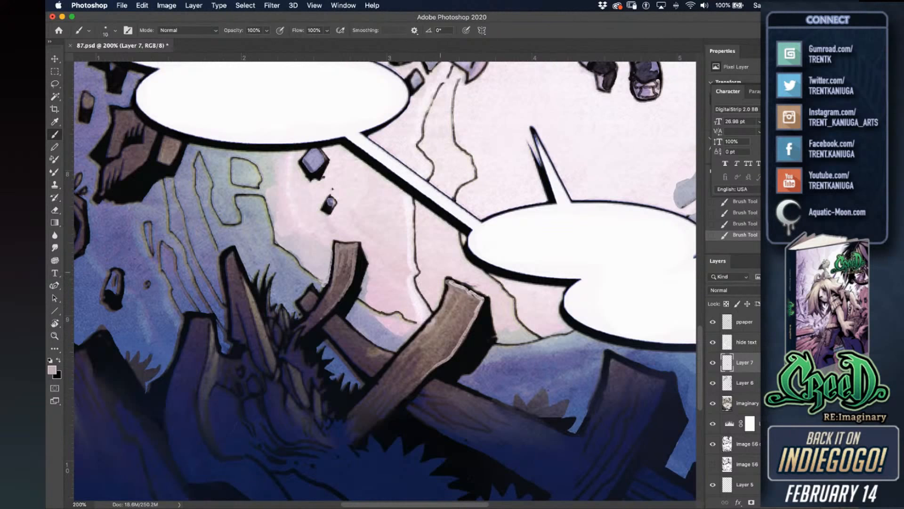
mouse_move(448, 282)
mouse_down()
mouse_move(439, 312)
mouse_move(343, 416)
mouse_up()
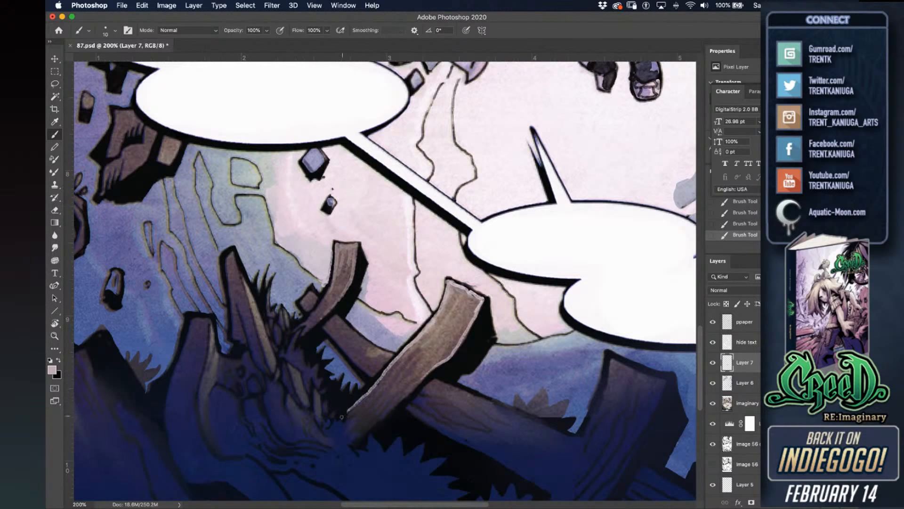
Ink black wood-grain lines along the length of the large diagonal beam and save the file.
alt+click(354, 406)
alt+click(352, 403)
drag(348, 415, 401, 361)
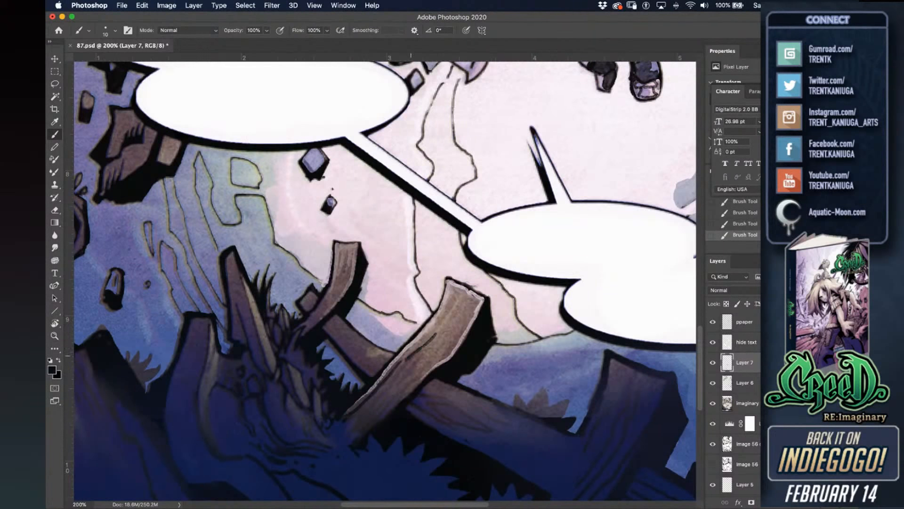
key(super+z)
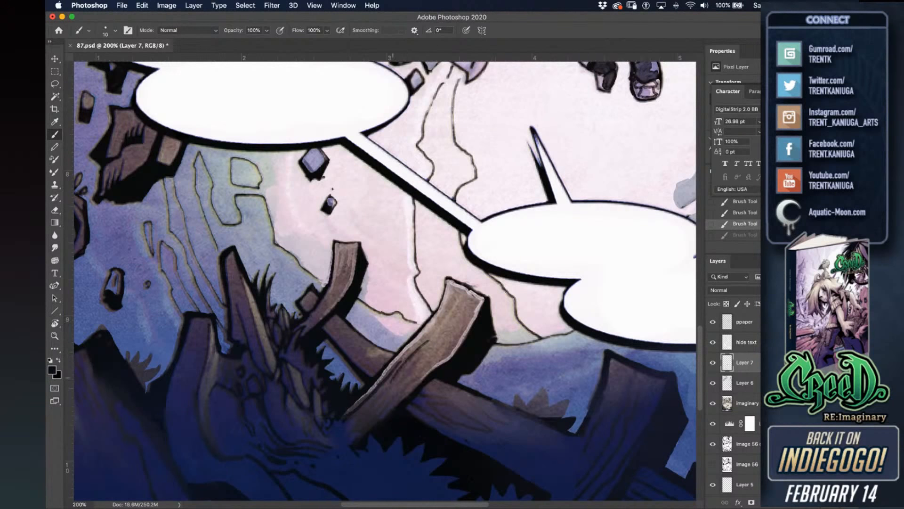
mouse_move(373, 401)
mouse_down()
mouse_move(417, 363)
mouse_move(359, 423)
mouse_move(394, 400)
mouse_move(449, 336)
mouse_move(471, 289)
mouse_move(441, 334)
mouse_move(455, 290)
mouse_up()
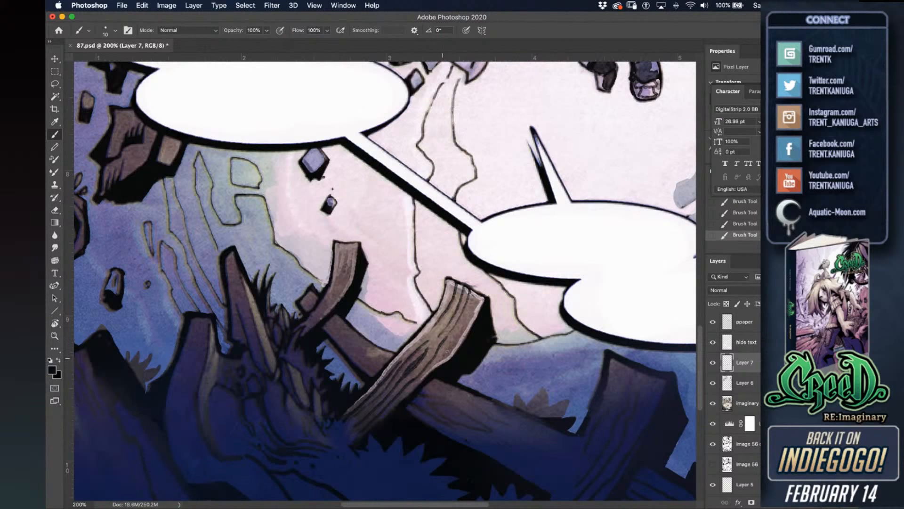
key(super+z)
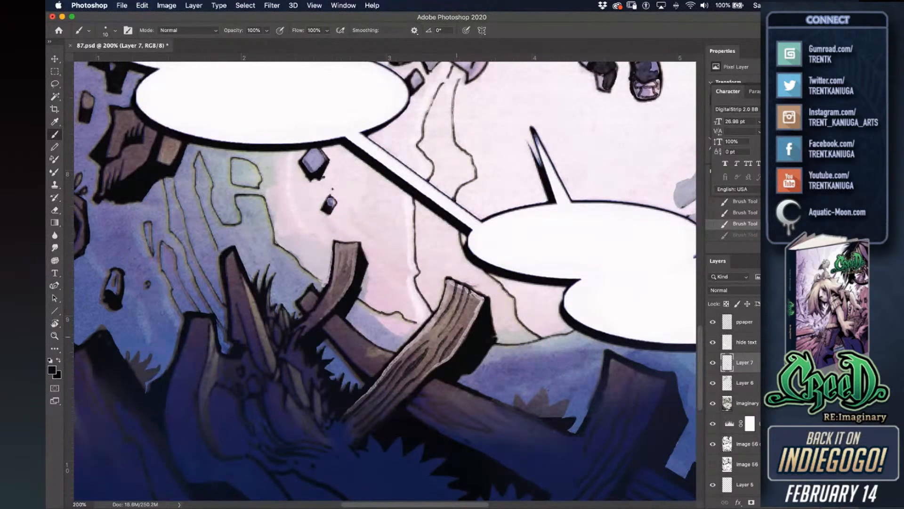
key(shift+super+z)
key(super+s)
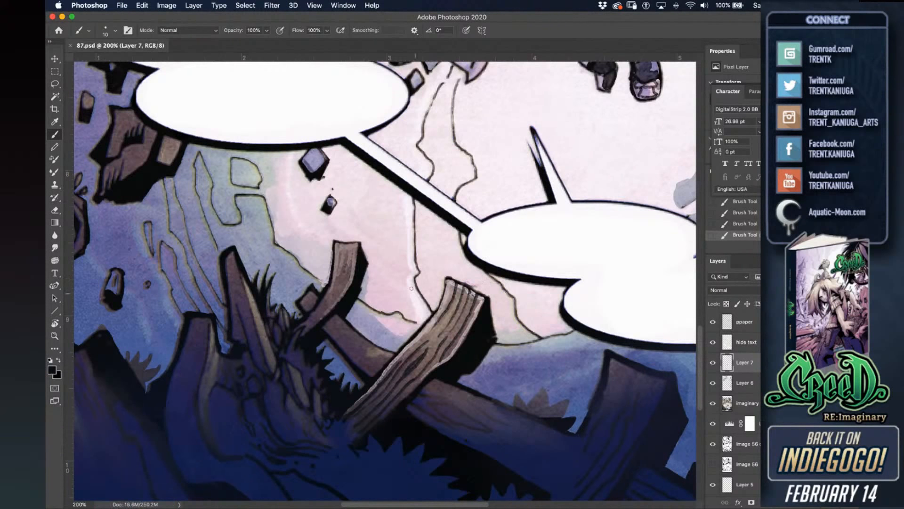
key(bracketleft)
drag(365, 265, 362, 255)
key(super+z)
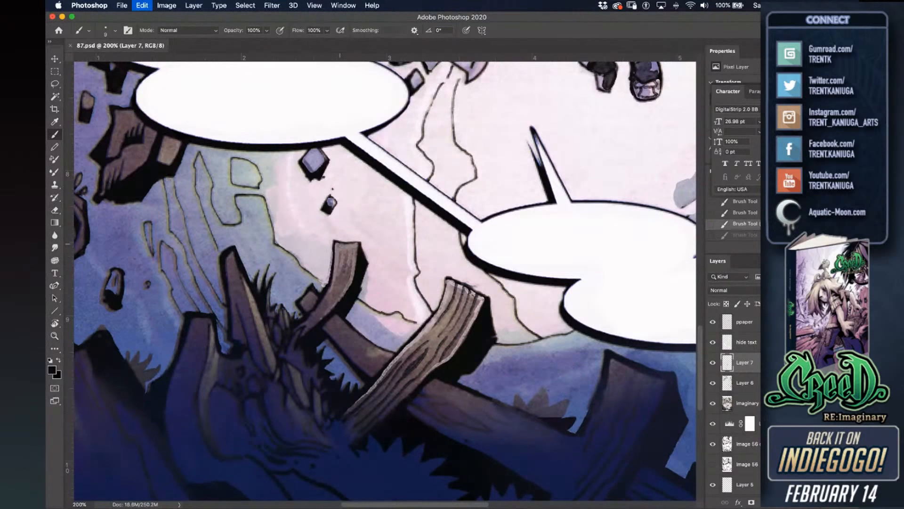
key(super+z)
key(super+z)
Ink black wood-grain lines along the small upright broken beam and save the file.
drag(339, 242, 333, 283)
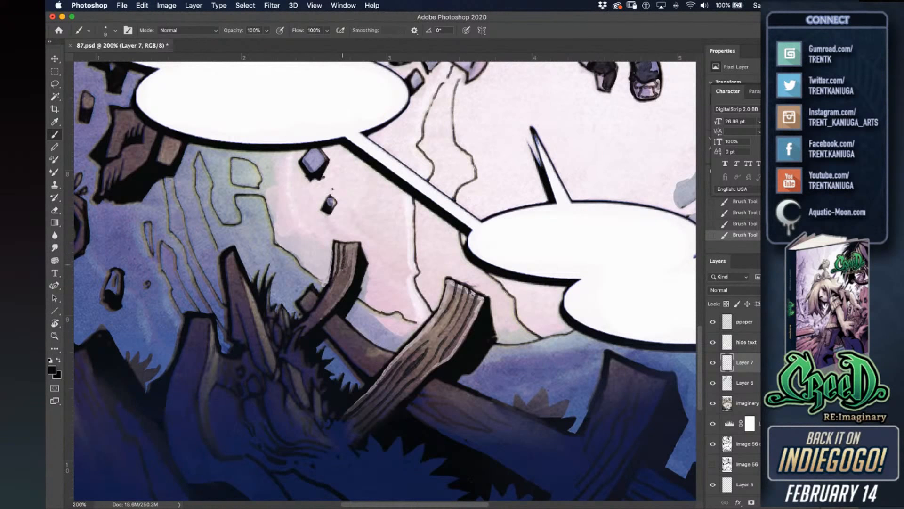
key(super+z)
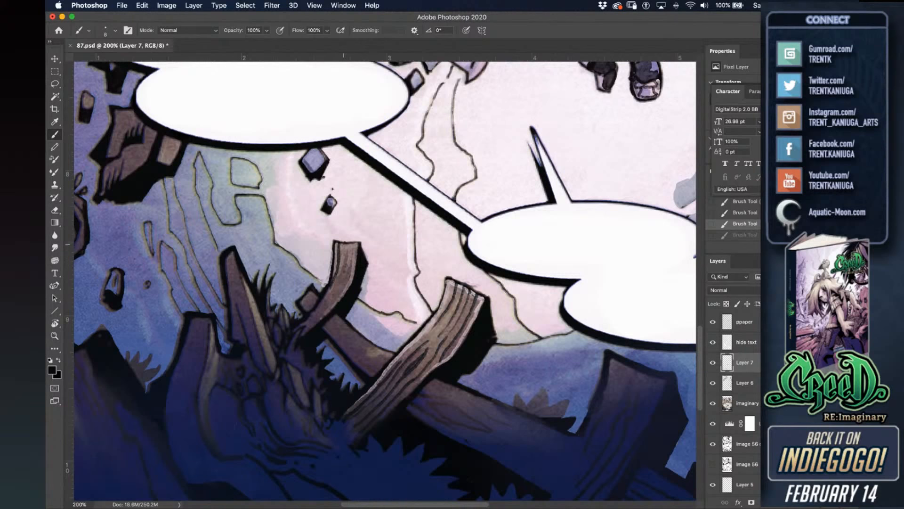
mouse_move(339, 281)
mouse_down()
mouse_move(329, 300)
mouse_move(350, 246)
mouse_up()
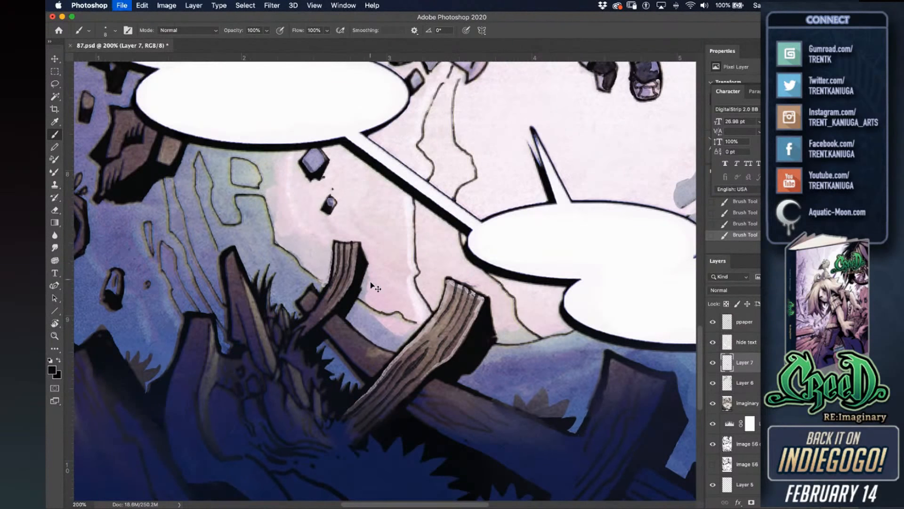
key(cmd+s)
Paint sampled pale pink over the dark outlines of the smoke wisp beneath the falling robed figure and save the file.
scroll(496, 325, right, 3)
scroll(496, 325, down, 2)
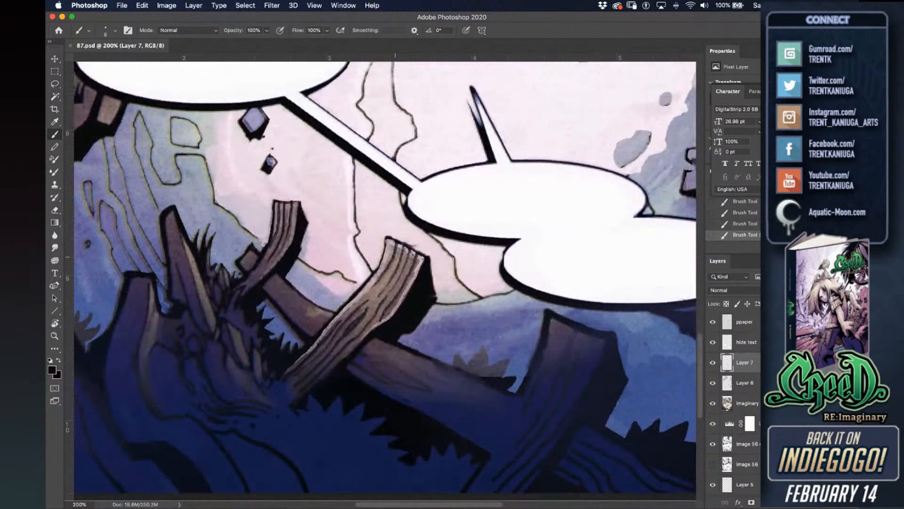
scroll(388, 143, up, 5)
scroll(388, 143, right, 1)
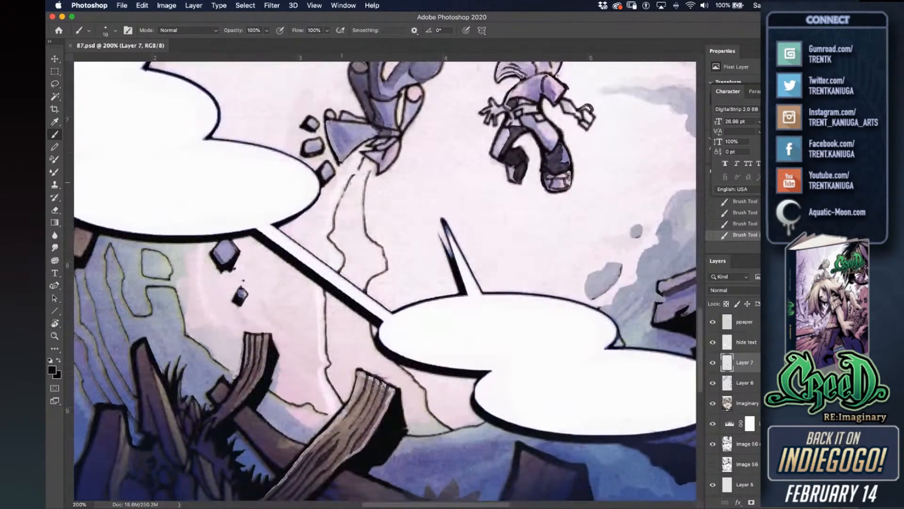
alt+click(378, 186)
drag(364, 162, 335, 221)
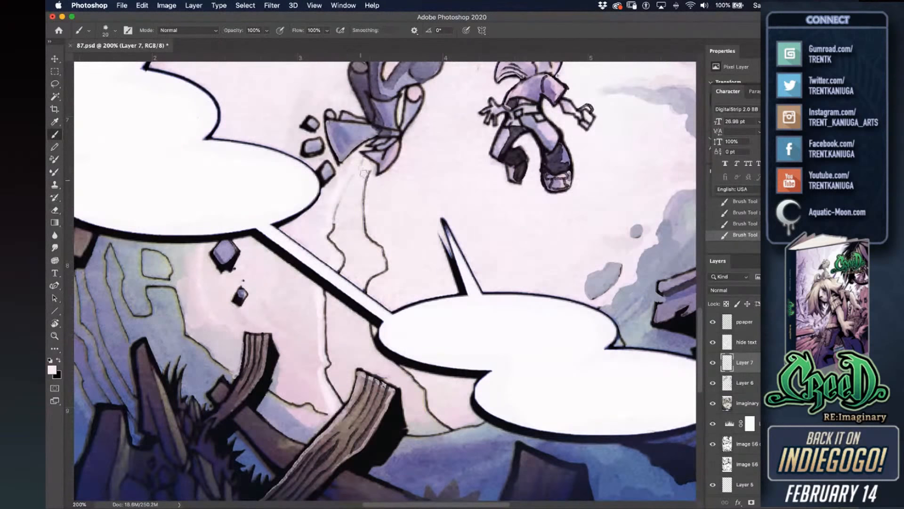
mouse_move(364, 166)
mouse_down()
mouse_move(361, 203)
mouse_move(361, 171)
mouse_up()
mouse_move(362, 217)
mouse_down()
mouse_move(379, 250)
mouse_move(366, 288)
mouse_move(338, 251)
mouse_move(332, 221)
mouse_move(342, 207)
mouse_up()
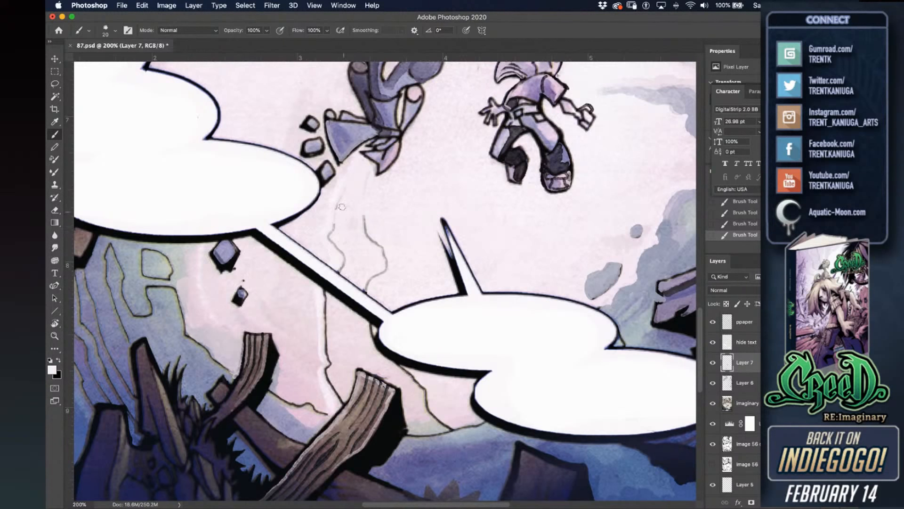
key(bracketleft)
drag(364, 226, 367, 215)
key(super+s)
Soften the remaining outline of the wisp above the speech balloon's long tail and save the file.
drag(362, 298, 374, 275)
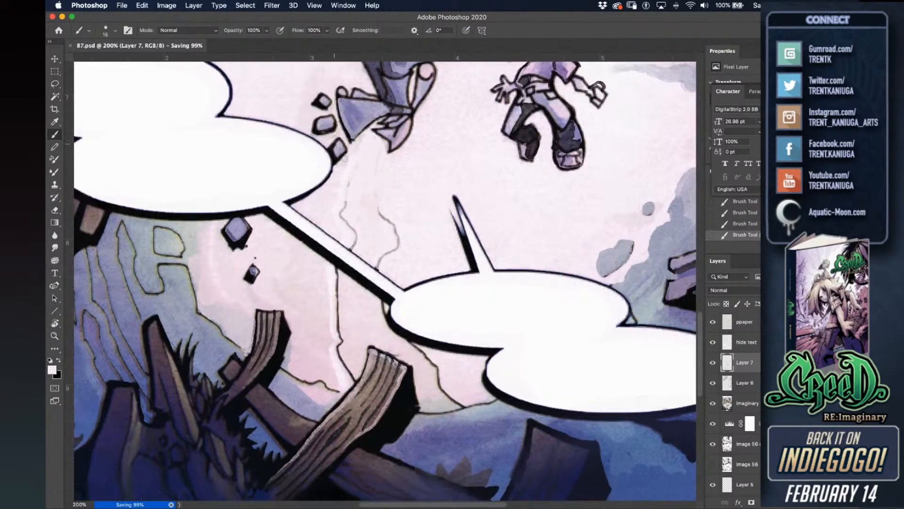
mouse_move(346, 202)
mouse_down()
mouse_move(354, 172)
mouse_move(352, 185)
mouse_up()
alt+click(356, 191)
key(super+s)
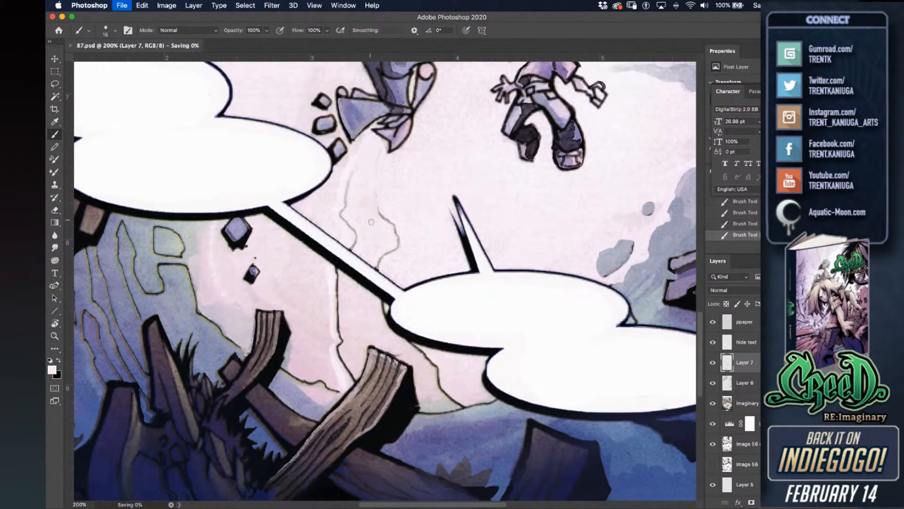
Paint sampled pale pinks over the dark outlines below the balloon tail, on both sides of the large diagonal beam's top.
mouse_move(346, 271)
mouse_down()
mouse_move(358, 237)
mouse_move(349, 285)
mouse_move(356, 346)
mouse_up()
alt+click(342, 240)
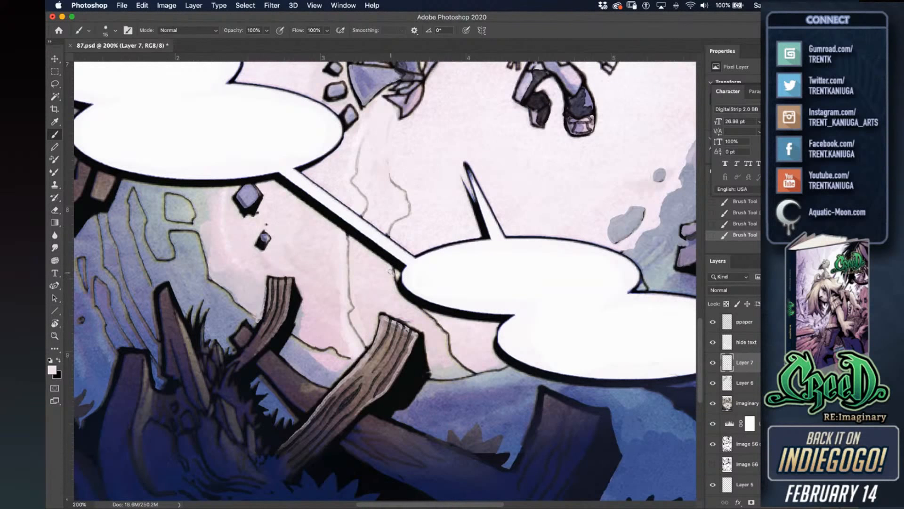
drag(394, 273, 394, 277)
alt+click(428, 320)
mouse_move(417, 312)
mouse_down()
mouse_move(444, 327)
mouse_move(455, 364)
mouse_move(467, 371)
mouse_move(439, 363)
mouse_move(442, 373)
mouse_up()
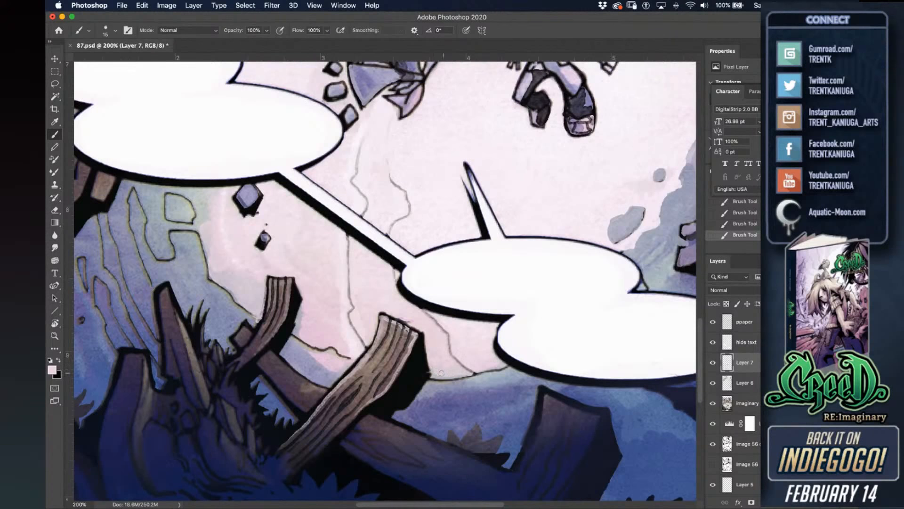
Sample a light grey, save the file and add a new layer with the Darken blending mode.
drag(510, 234, 397, 228)
mouse_move(552, 130)
mouse_down()
mouse_move(511, 196)
mouse_move(533, 214)
mouse_move(560, 191)
mouse_move(579, 191)
mouse_move(593, 170)
mouse_move(575, 135)
mouse_up()
alt+click(539, 216)
key(ctrl+s)
drag(283, 215, 429, 216)
drag(487, 289, 452, 275)
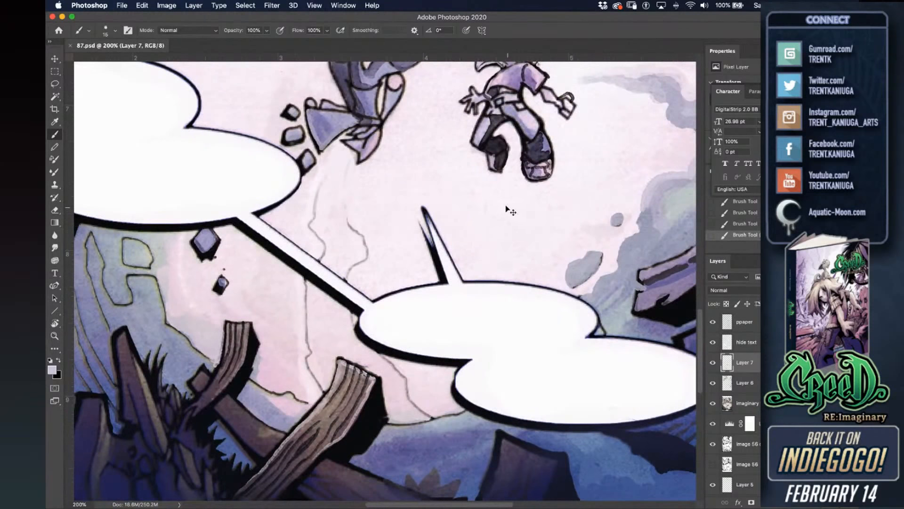
key(super+shift+n)
key(Return)
click(728, 291)
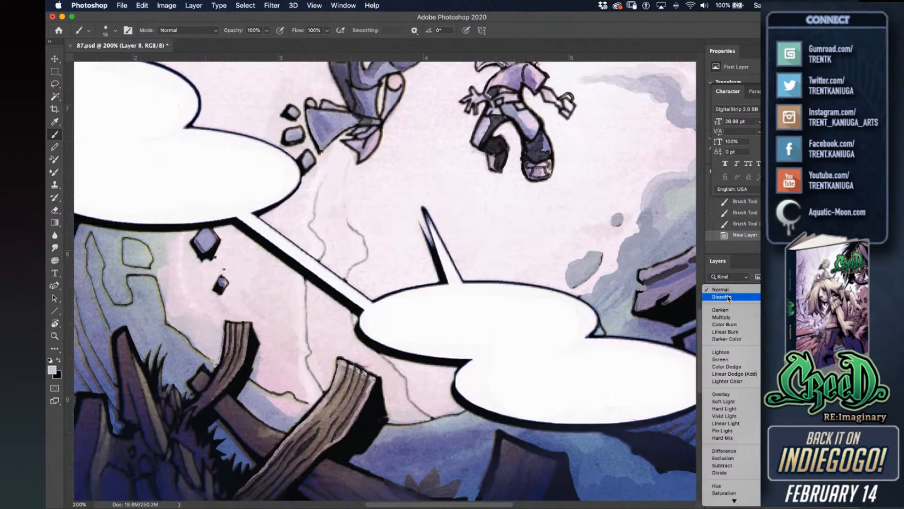
click(727, 313)
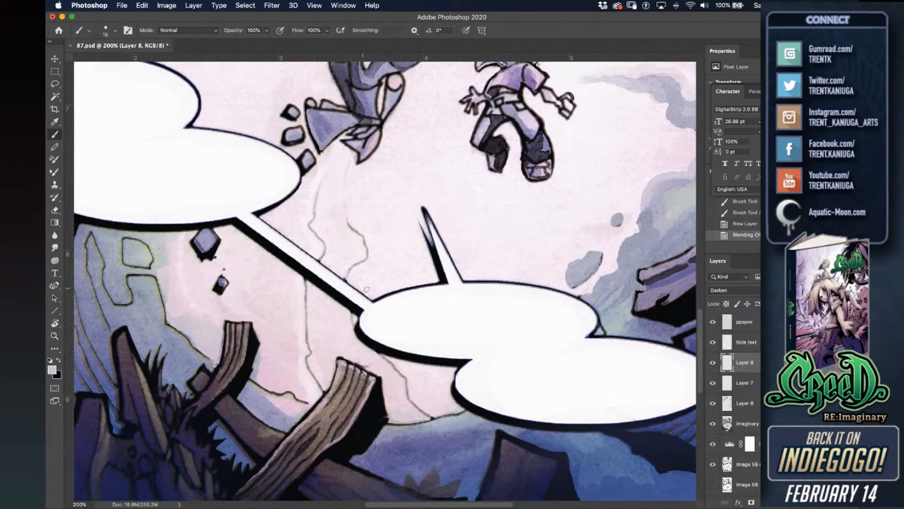
Fill the smoke plume with grey-blue, from beneath the robed figure down past the balloon tail to the large diagonal beam.
key(bracketright)
key(super+s)
mouse_move(323, 370)
mouse_down()
mouse_move(311, 286)
mouse_move(319, 315)
mouse_move(322, 301)
mouse_move(339, 311)
mouse_move(344, 328)
mouse_move(328, 322)
mouse_move(346, 351)
mouse_move(365, 356)
mouse_move(390, 382)
mouse_move(374, 358)
mouse_move(396, 381)
mouse_move(414, 409)
mouse_up()
mouse_move(339, 261)
mouse_down()
mouse_move(323, 233)
mouse_move(349, 265)
mouse_move(343, 275)
mouse_move(363, 251)
mouse_move(349, 230)
mouse_move(344, 253)
mouse_move(338, 228)
mouse_move(329, 252)
mouse_move(321, 196)
mouse_move(340, 226)
mouse_move(331, 234)
mouse_move(321, 224)
mouse_move(330, 240)
mouse_move(316, 224)
mouse_move(338, 161)
mouse_move(330, 167)
mouse_move(339, 235)
mouse_move(324, 195)
mouse_move(329, 175)
mouse_move(331, 221)
mouse_move(346, 231)
mouse_move(341, 215)
mouse_move(347, 230)
mouse_move(329, 221)
mouse_up()
key(bracketright)
key(bracketright)
alt+click(328, 179)
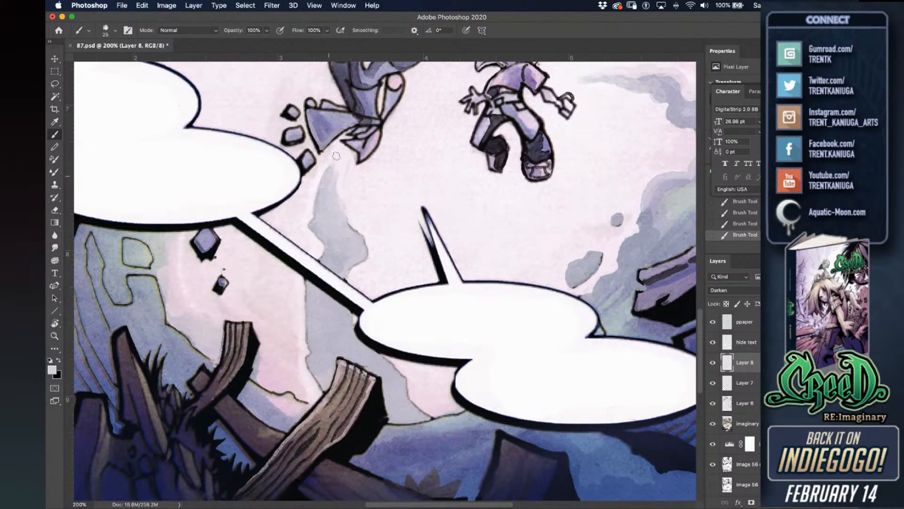
Touch up the glow's lower edge beside the small upright beam with sampled colours and a smaller brush.
drag(348, 294, 352, 296)
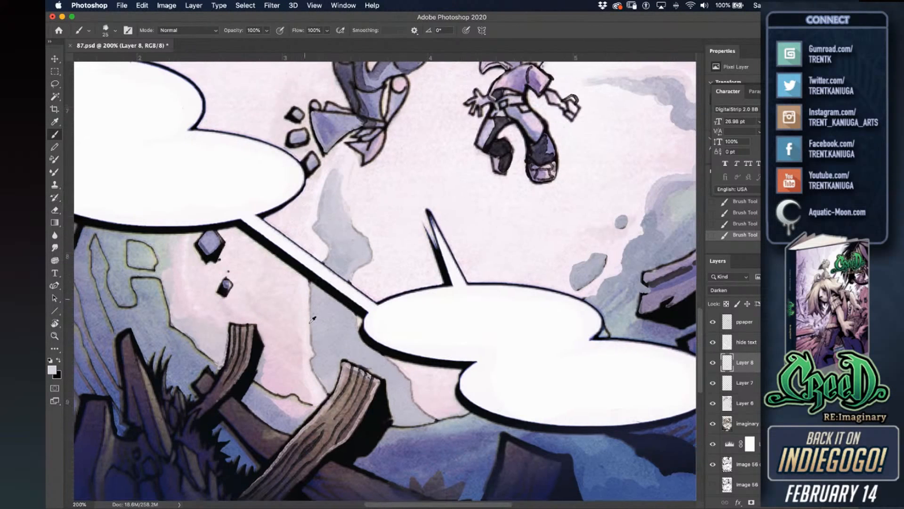
alt+click(311, 322)
key(bracketleft)
alt+click(276, 408)
mouse_move(275, 408)
mouse_down()
mouse_move(303, 411)
mouse_move(290, 423)
mouse_move(266, 401)
mouse_up()
drag(314, 292, 344, 287)
Add a new layer and paint sampled pale pink over the dark outline beside the small upright beam.
alt+click(299, 368)
key(super+shift+n)
key(Return)
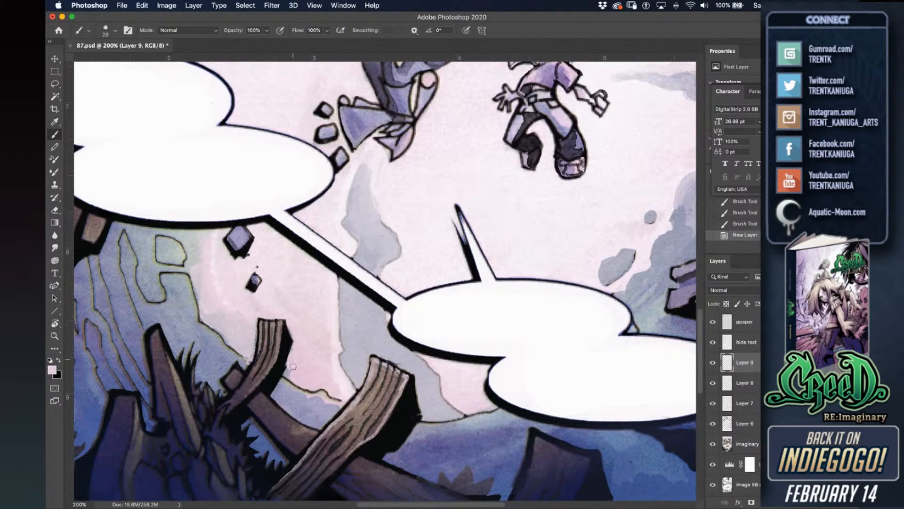
mouse_move(290, 372)
mouse_down()
mouse_move(229, 312)
mouse_move(245, 333)
mouse_move(206, 303)
mouse_move(220, 322)
mouse_move(209, 317)
mouse_move(246, 351)
mouse_move(241, 336)
mouse_move(242, 355)
mouse_up()
key(bracketright)
key(bracketright)
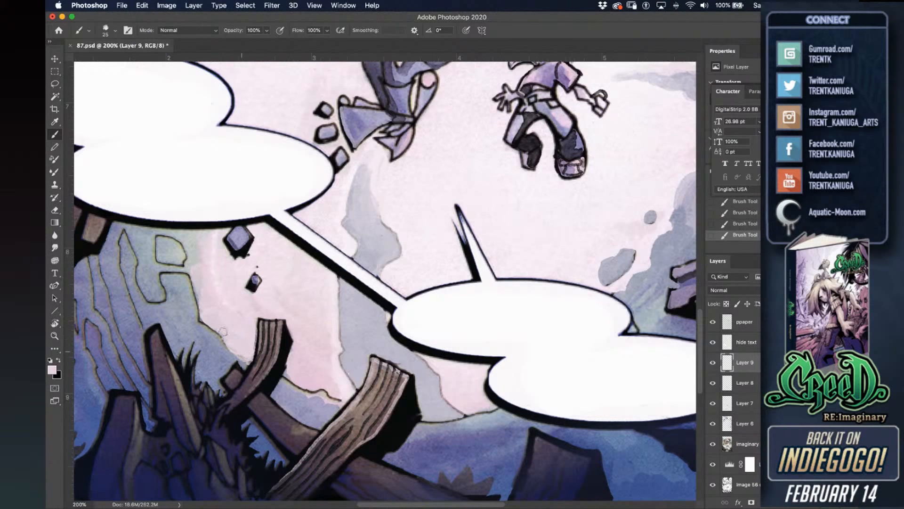
Cover the remaining dark outline along the glow's left edge with sampled colours and a smaller brush.
key(bracketleft)
key(bracketleft)
key(bracketleft)
alt+click(194, 312)
alt+click(211, 293)
key(bracketright)
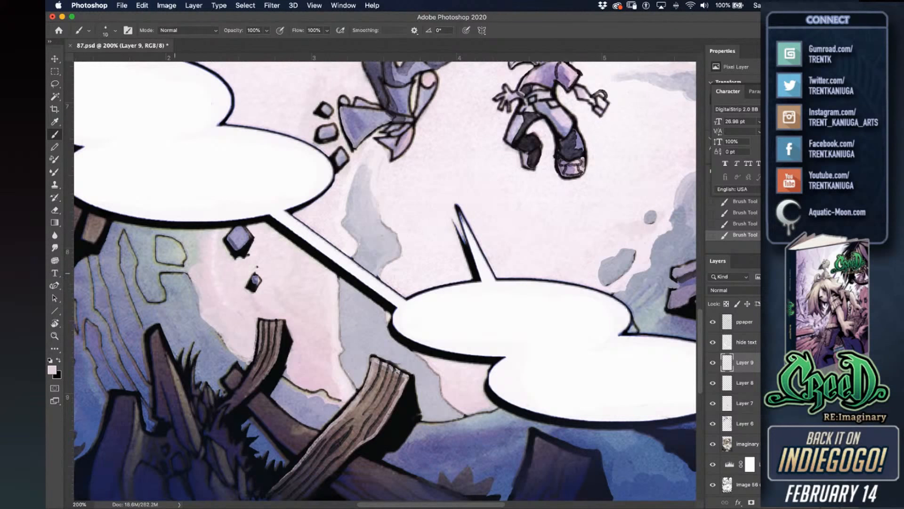
Recolour the hook-shaped cloud and the round patch below the left speech balloon in sampled grey-blue tones.
mouse_move(160, 271)
mouse_down()
mouse_move(188, 270)
mouse_move(203, 248)
mouse_up()
key(super+z)
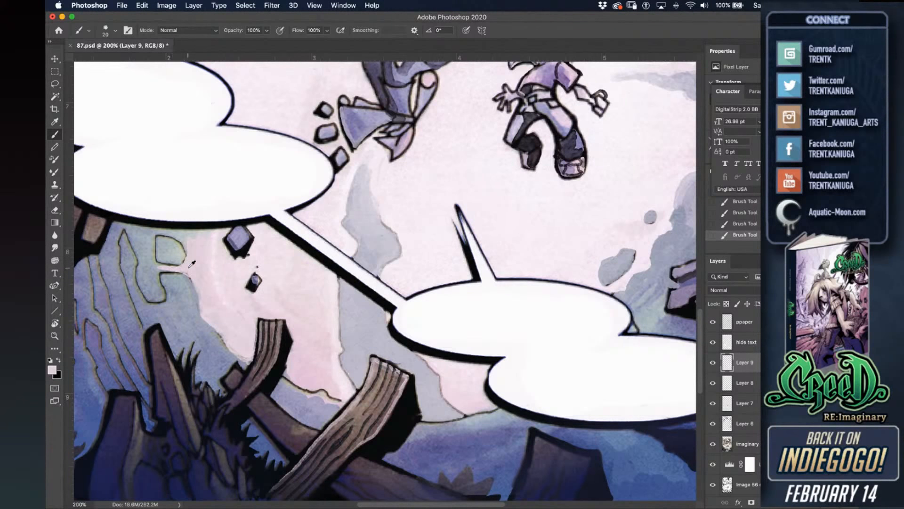
mouse_move(152, 284)
mouse_down()
mouse_move(156, 276)
mouse_move(158, 297)
mouse_move(141, 277)
mouse_move(143, 261)
mouse_move(156, 271)
mouse_move(149, 237)
mouse_move(145, 256)
mouse_move(121, 227)
mouse_move(138, 238)
mouse_move(126, 230)
mouse_move(197, 235)
mouse_move(191, 248)
mouse_up()
alt+click(161, 241)
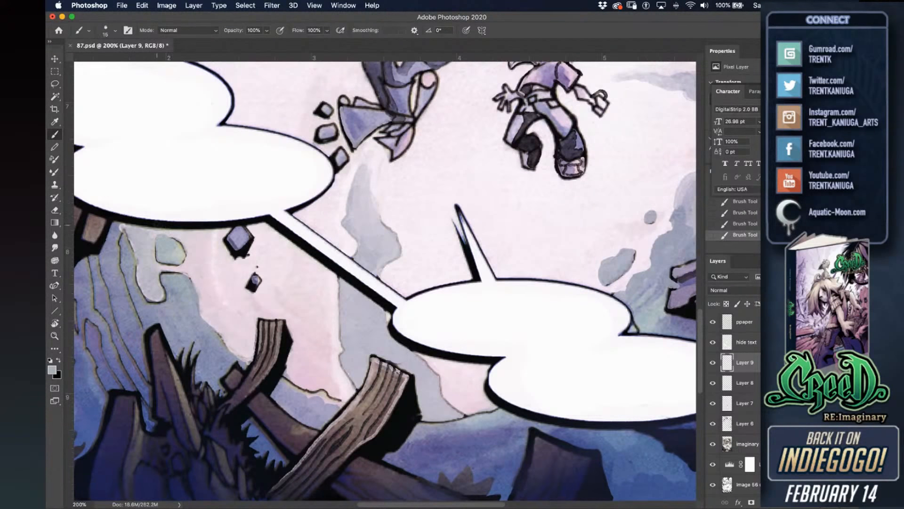
alt+click(168, 281)
mouse_move(159, 249)
mouse_down()
mouse_move(160, 241)
mouse_move(165, 255)
mouse_move(180, 255)
mouse_up()
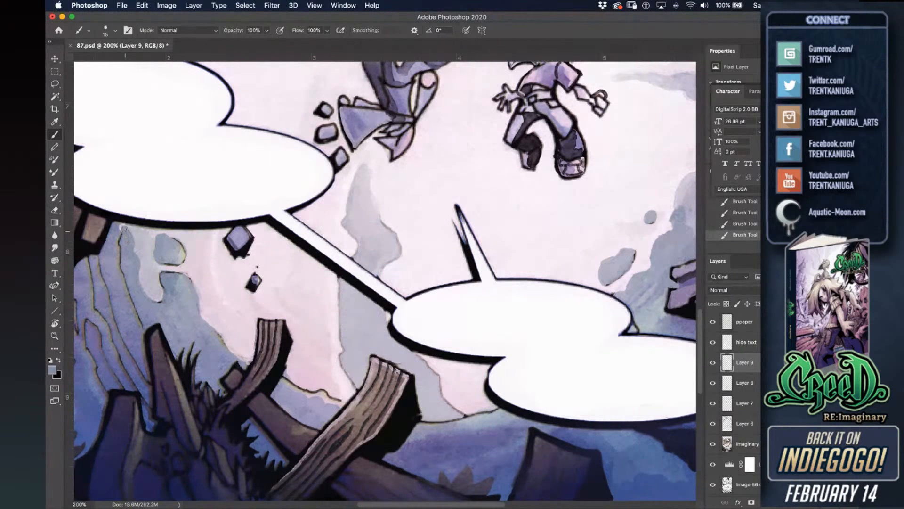
Paint a pale grey wisp left of the hook-shaped cloud, curving down to the pointed beam, and blend its lower end.
alt+click(146, 242)
click(117, 229)
mouse_move(116, 229)
mouse_down()
mouse_move(101, 256)
mouse_move(114, 302)
mouse_move(115, 238)
mouse_move(112, 262)
mouse_move(115, 241)
mouse_move(131, 317)
mouse_move(109, 257)
mouse_move(110, 286)
mouse_up()
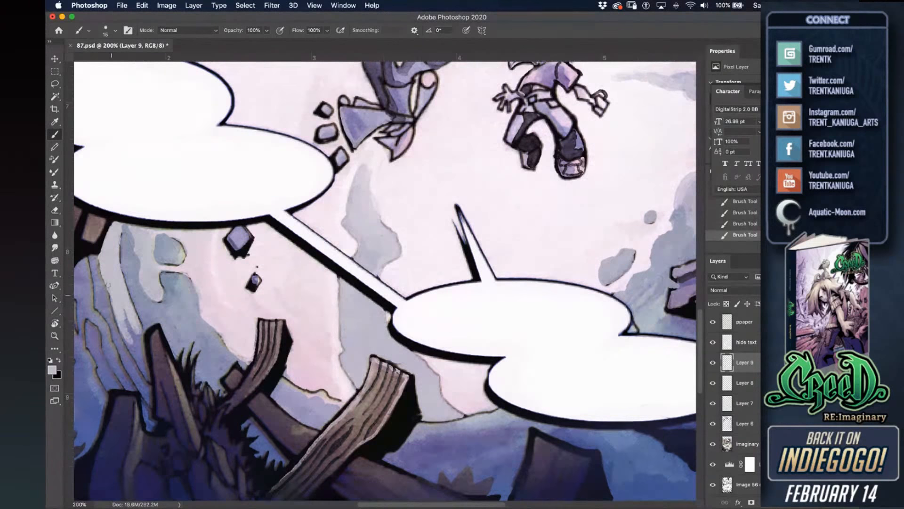
mouse_move(134, 314)
mouse_down()
mouse_move(122, 300)
mouse_move(124, 319)
mouse_move(120, 301)
mouse_move(135, 347)
mouse_move(138, 331)
mouse_move(141, 340)
mouse_move(125, 312)
mouse_up()
alt+click(135, 337)
alt+click(135, 341)
mouse_move(139, 343)
mouse_down()
mouse_move(142, 375)
mouse_move(122, 322)
mouse_up()
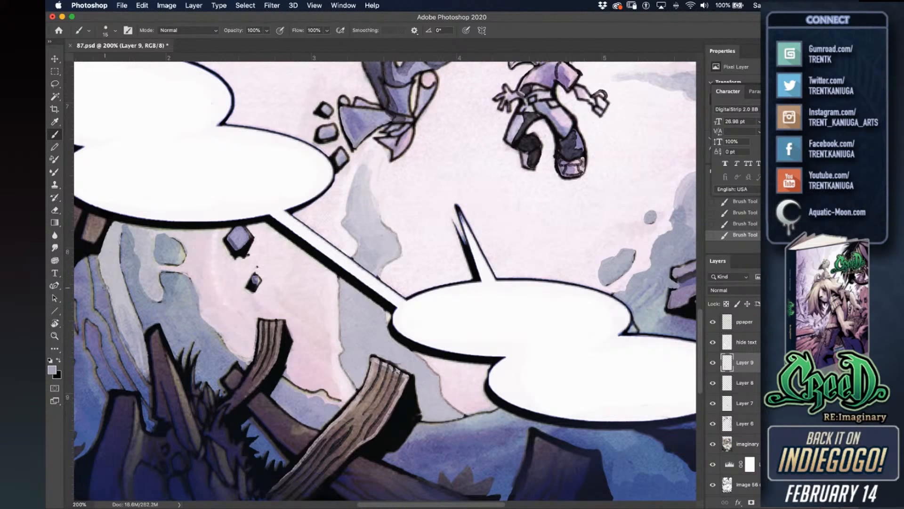
alt+click(121, 294)
alt+click(138, 349)
Paint the adjoining outer wisps pale grey down to the broken post, blending their lower tips with sampled blue.
scroll(185, 324, left, 3)
alt+click(194, 266)
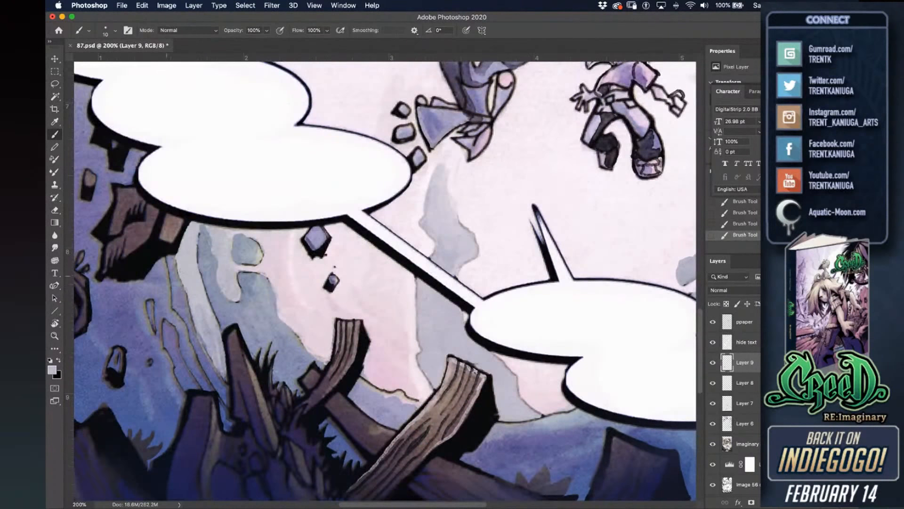
mouse_move(162, 270)
mouse_down()
mouse_move(162, 260)
mouse_move(149, 282)
mouse_move(160, 278)
mouse_move(167, 292)
mouse_move(155, 285)
mouse_move(159, 318)
mouse_move(177, 325)
mouse_move(162, 304)
mouse_up()
drag(157, 266, 163, 279)
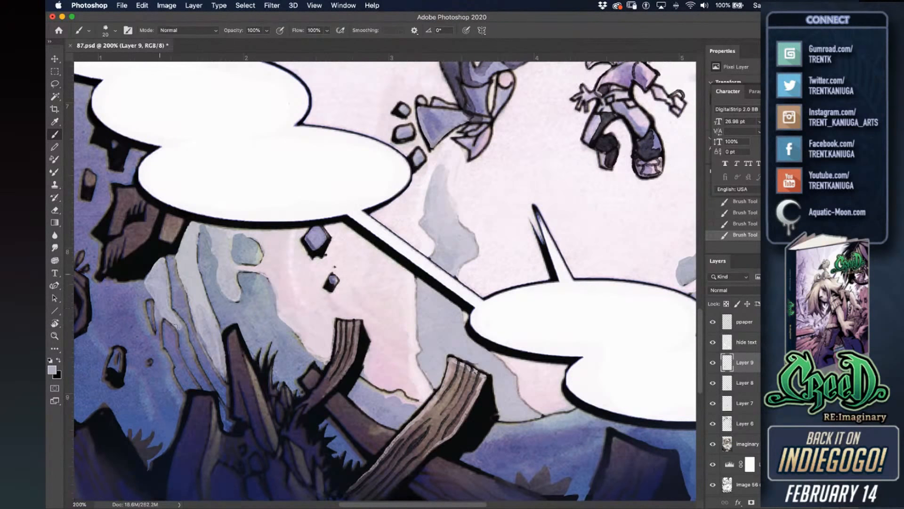
drag(182, 330, 209, 394)
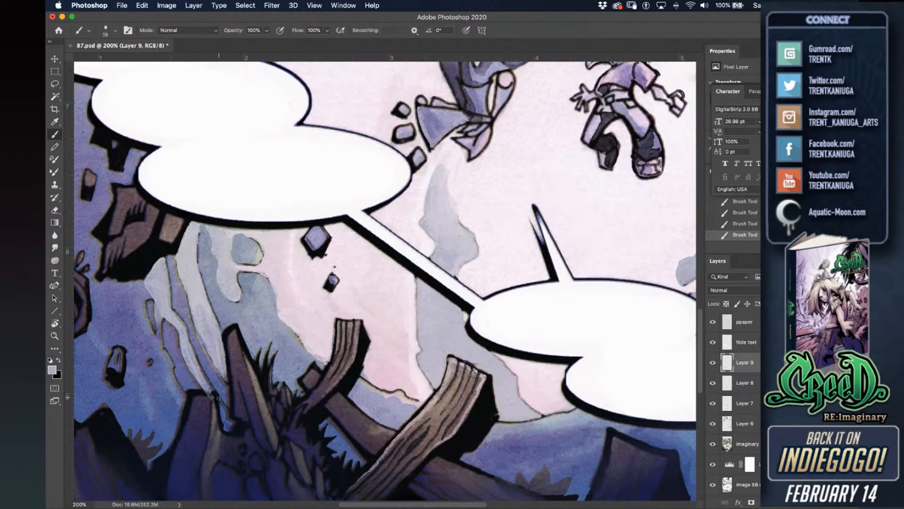
key(super+z)
alt+click(207, 377)
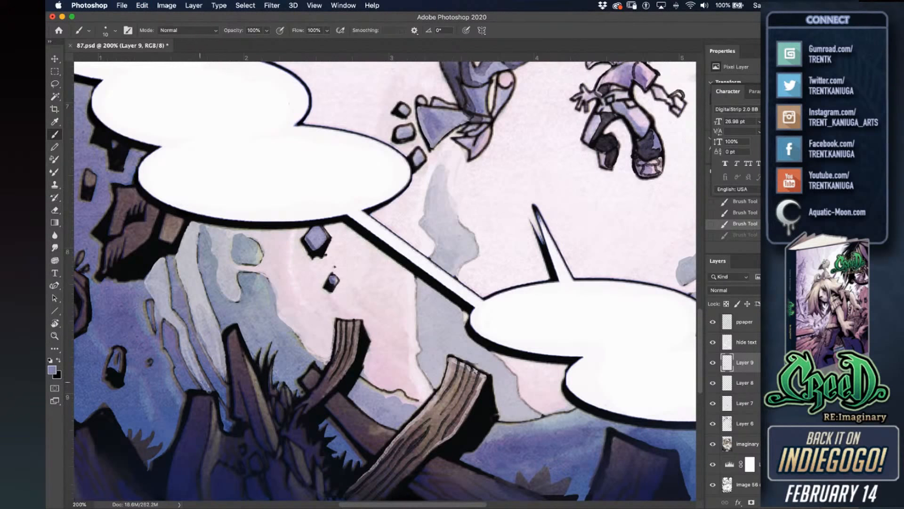
drag(205, 389, 209, 392)
alt+click(204, 397)
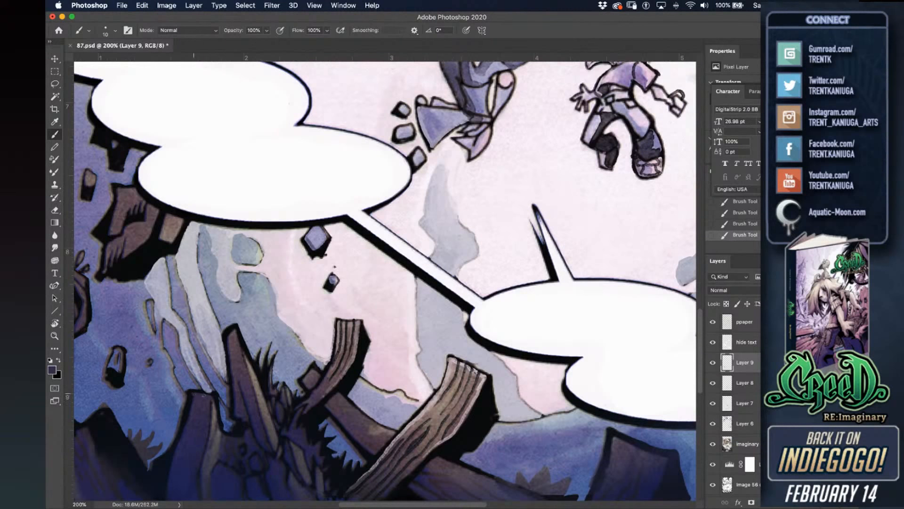
Lighten the tip and upper edge of the pointed broken beam with sampled brown.
alt+click(257, 371)
drag(233, 329, 251, 366)
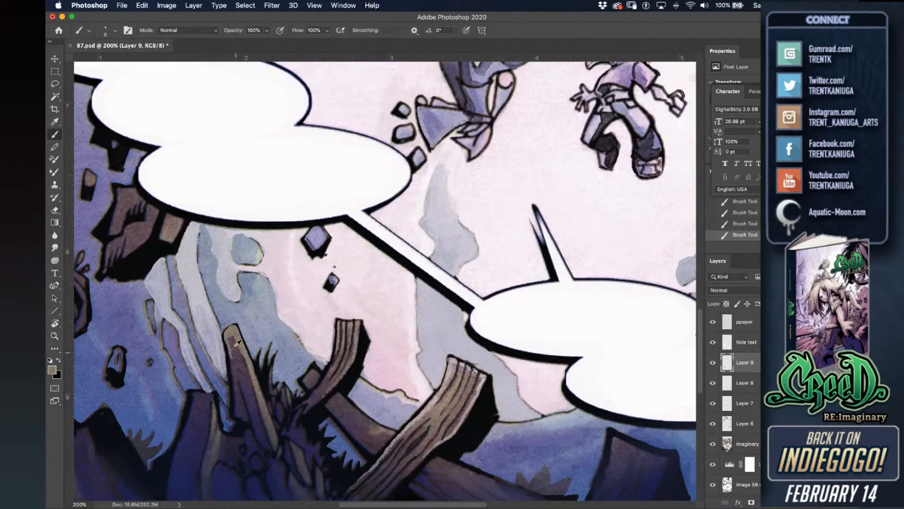
alt+click(232, 358)
Paint bumpy grey-blue cloud edges on both sides of the small upright beam and trim them with sampled pink.
drag(375, 315, 397, 258)
alt+click(327, 297)
drag(333, 294, 350, 296)
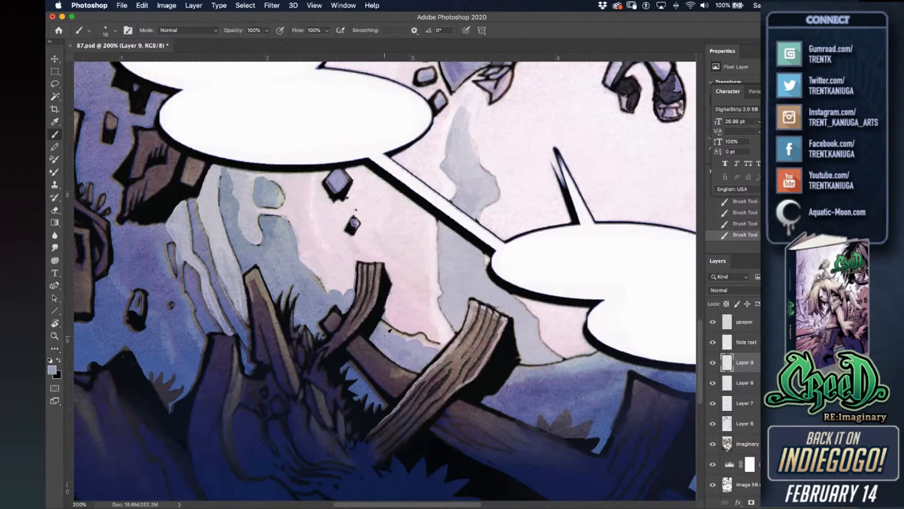
drag(387, 308, 401, 334)
alt+click(411, 335)
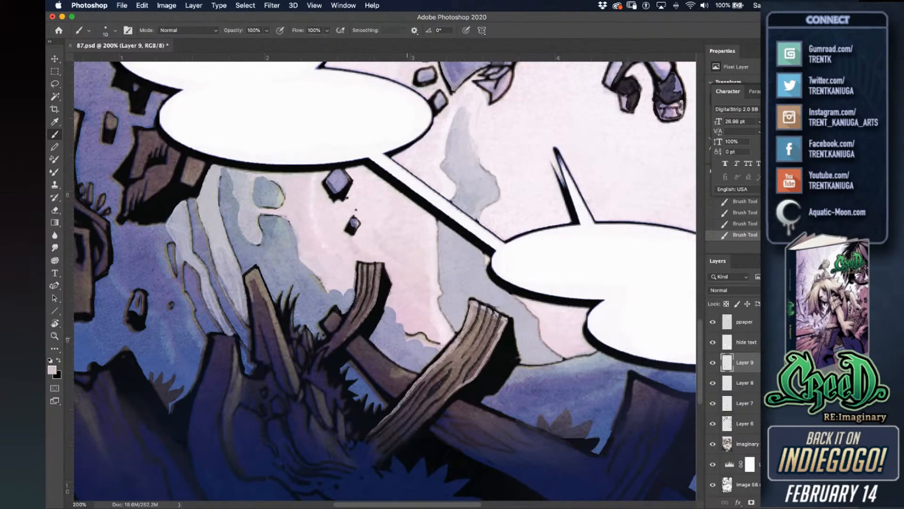
alt+click(399, 336)
alt+click(441, 335)
Paint pale pink over the dark horizon outline between the large diagonal beam and the lower speech balloon.
scroll(518, 323, down, 3)
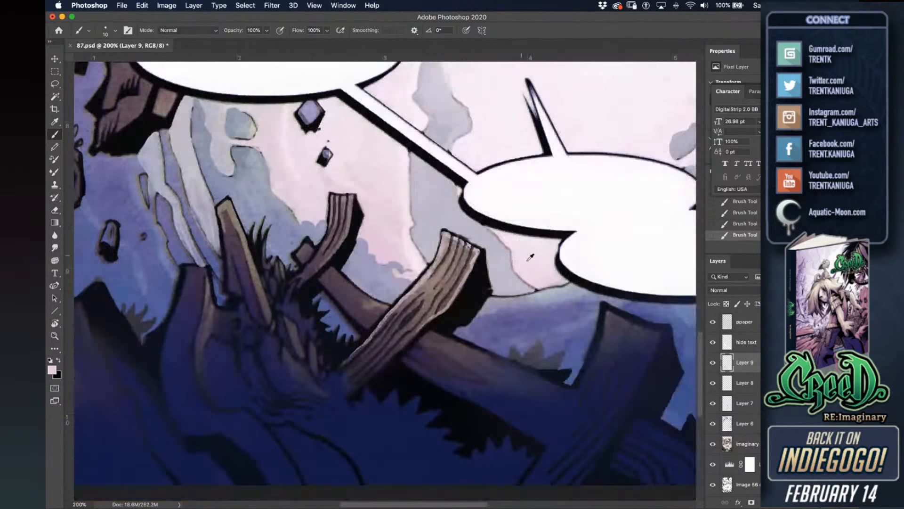
drag(492, 298, 537, 289)
drag(540, 287, 561, 284)
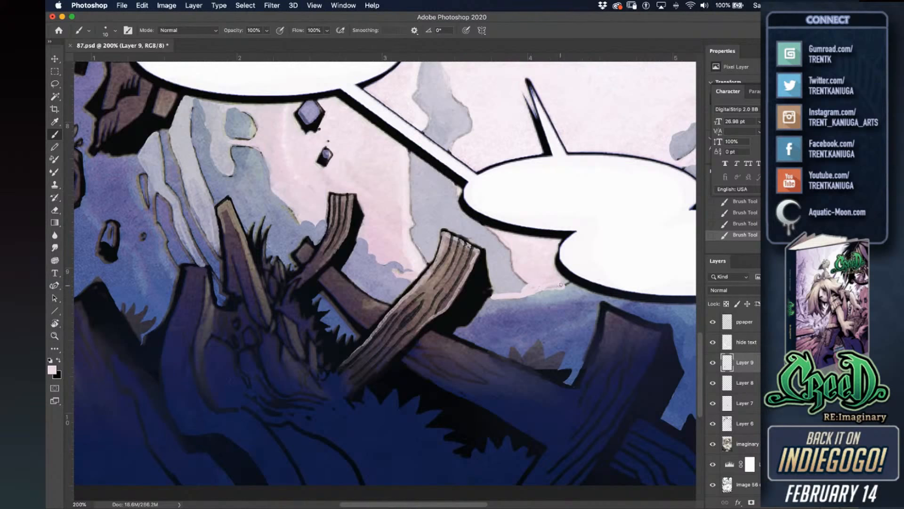
Paint a bumpy grey-blue cloud edge over the horizon line beside the lower speech balloon with sampled colour.
alt+click(540, 293)
alt+click(526, 304)
mouse_move(526, 296)
mouse_down()
mouse_move(565, 289)
mouse_move(551, 292)
mouse_up()
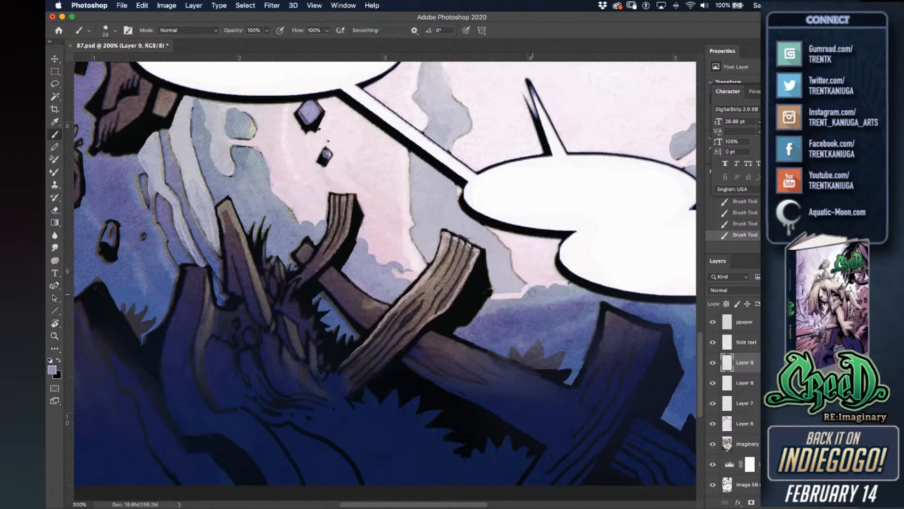
Paint sampled pale pink along the outlined edge of the grey smoke column between the large beam and the lower balloon.
alt+click(538, 277)
key(bracketleft)
key(bracketright)
key(bracketright)
mouse_move(523, 282)
mouse_down()
mouse_move(501, 287)
mouse_move(525, 279)
mouse_move(499, 289)
mouse_move(492, 269)
mouse_move(507, 280)
mouse_move(508, 259)
mouse_move(498, 272)
mouse_move(490, 249)
mouse_move(464, 231)
mouse_move(508, 249)
mouse_move(497, 257)
mouse_move(489, 246)
mouse_move(511, 268)
mouse_up()
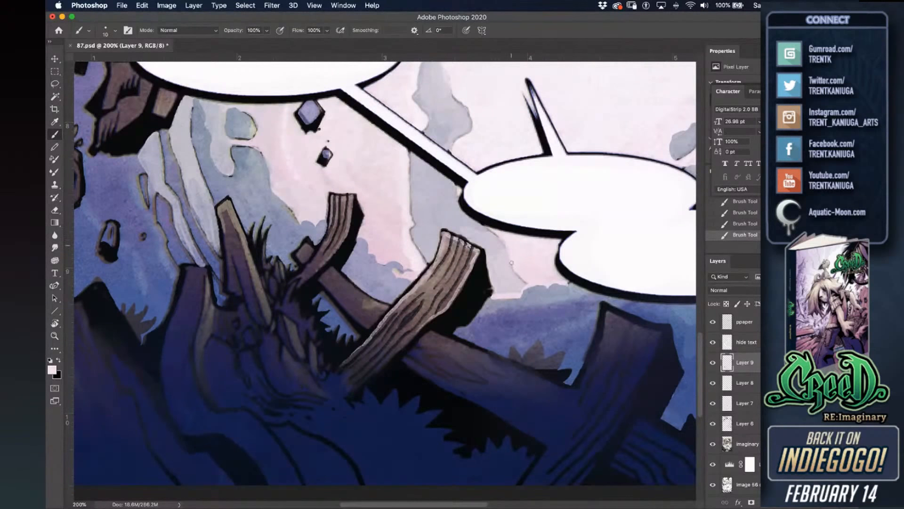
mouse_move(515, 267)
mouse_down()
mouse_move(525, 276)
mouse_move(519, 290)
mouse_up()
Cover the inked outline on the smoke column's other edge with sampled grey bumps, and save the page.
alt+click(421, 238)
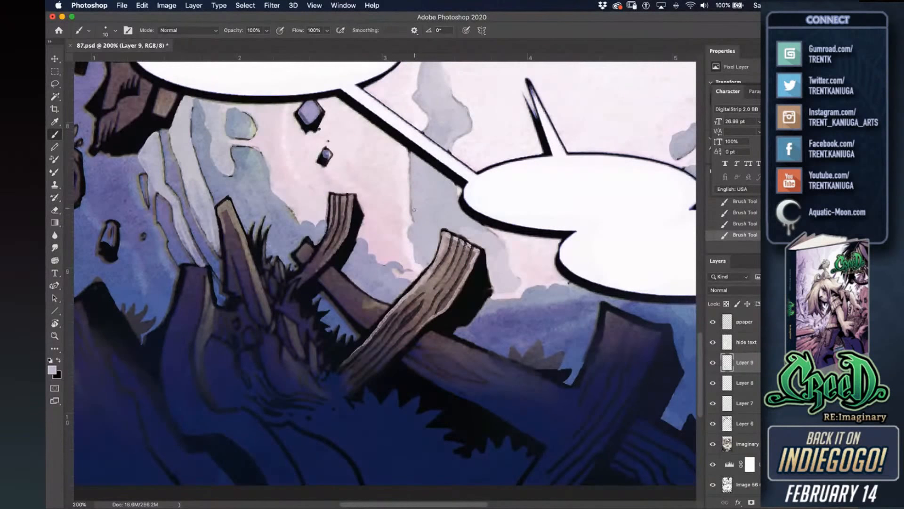
drag(411, 208, 414, 174)
alt+click(410, 165)
scroll(379, 194, up, 5)
scroll(445, 221, up, 1)
key(super+s)
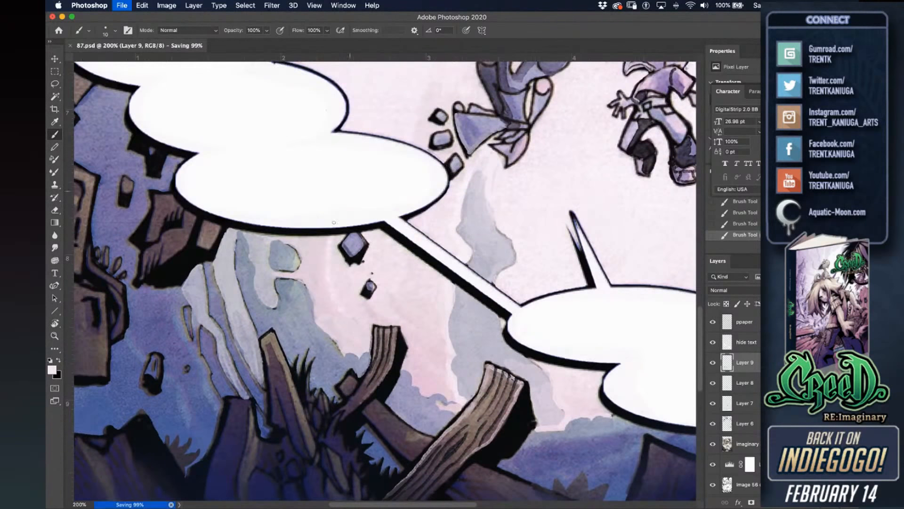
Paint pale pink and light grey streaks down the blue patch and long wisps beneath the stacked speech balloons.
drag(337, 307, 398, 326)
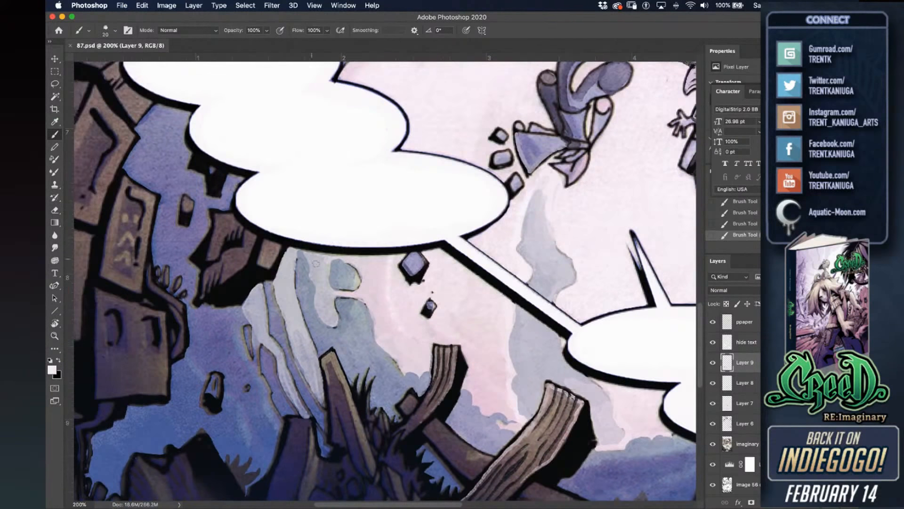
alt+click(371, 287)
mouse_move(329, 319)
mouse_down()
mouse_move(322, 279)
mouse_move(313, 279)
mouse_move(316, 260)
mouse_move(325, 262)
mouse_move(309, 256)
mouse_up()
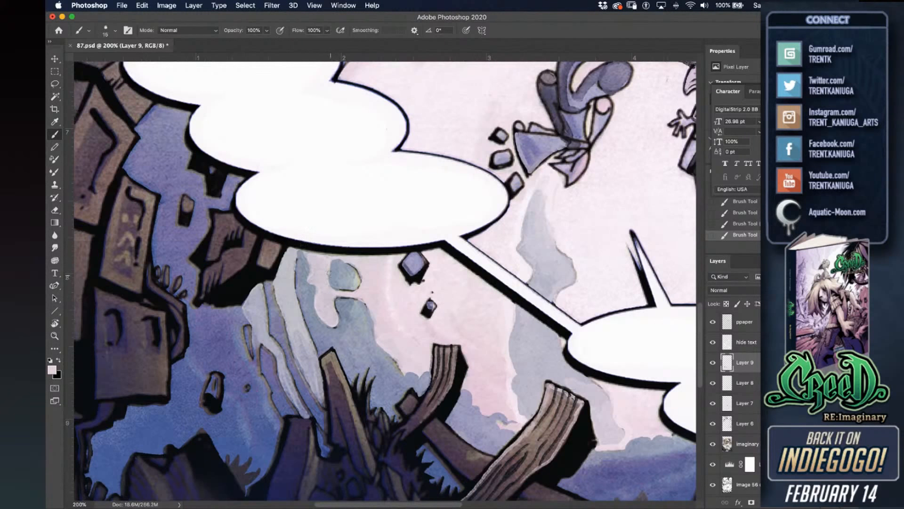
drag(293, 254, 313, 350)
mouse_move(291, 292)
mouse_down()
mouse_move(290, 257)
mouse_move(289, 294)
mouse_move(311, 364)
mouse_up()
key(bracketright)
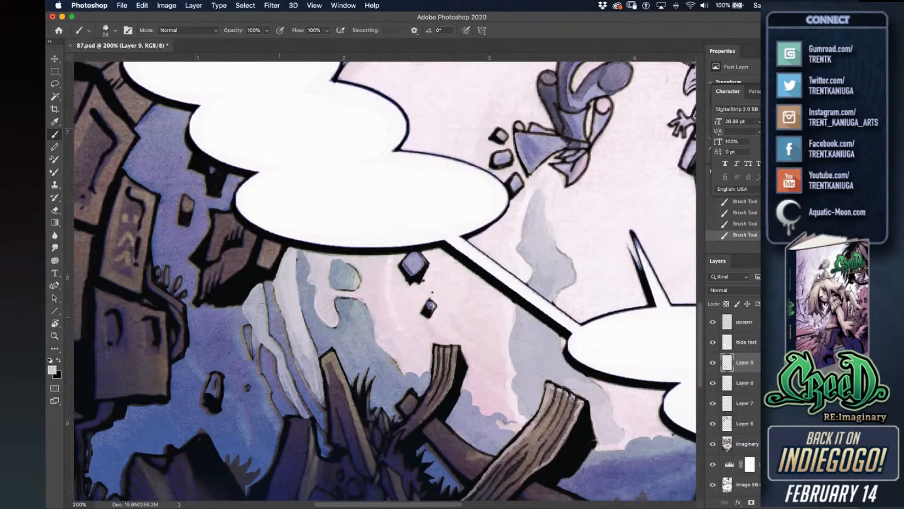
Spread pale grey haze from the outer wisp across to the underside of the dark floating rubble.
key(bracketleft)
alt+click(255, 306)
mouse_move(249, 310)
mouse_down()
mouse_move(201, 310)
mouse_move(240, 318)
mouse_move(227, 331)
mouse_move(237, 333)
mouse_up()
alt+click(239, 314)
alt+click(251, 313)
alt+click(222, 318)
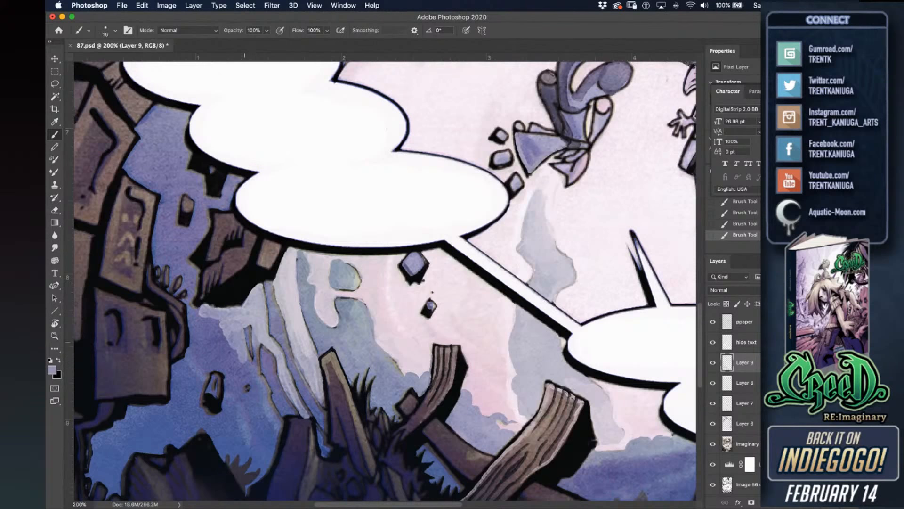
Paint sampled tones over the dark outline around the small blue gap in the outer wisp.
alt+click(264, 328)
drag(254, 327, 258, 367)
drag(254, 343, 256, 365)
alt+click(247, 348)
Extend the outer wisp down toward the broken posts in pale grey and reshape its inner gap with sampled blue.
alt+click(259, 337)
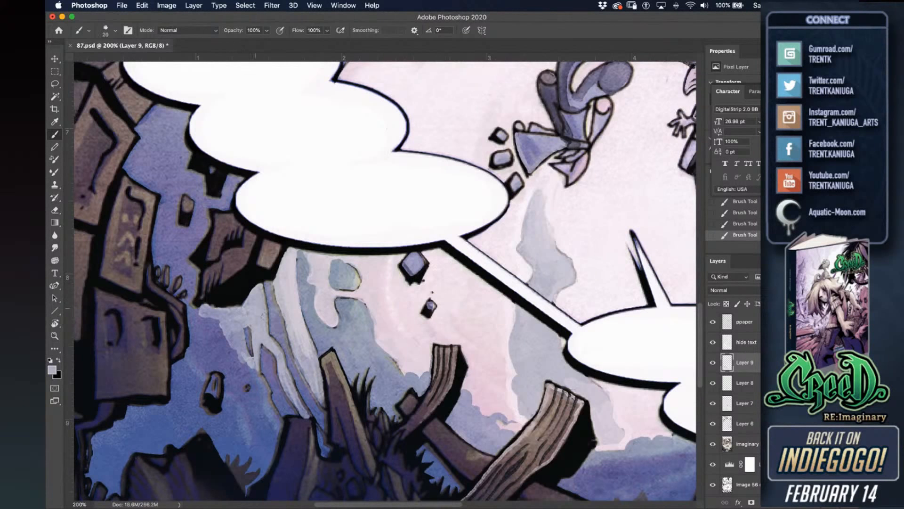
mouse_move(255, 307)
mouse_down()
mouse_move(233, 320)
mouse_move(236, 353)
mouse_move(248, 358)
mouse_move(278, 424)
mouse_up()
alt+click(288, 404)
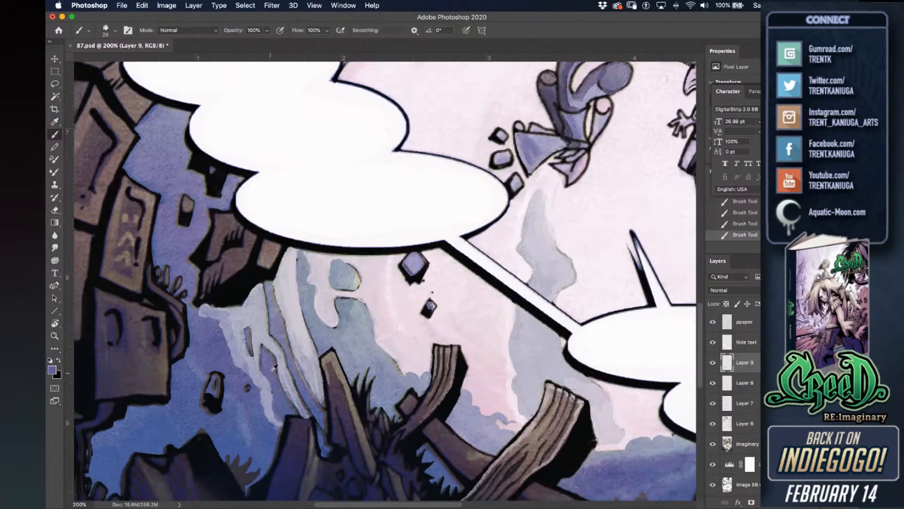
mouse_move(272, 370)
mouse_down()
mouse_move(261, 384)
mouse_move(263, 344)
mouse_up()
alt+click(262, 336)
Paint broad grey-blue haze from below the rubble down around the small floating debris to the grass.
key(bracketleft)
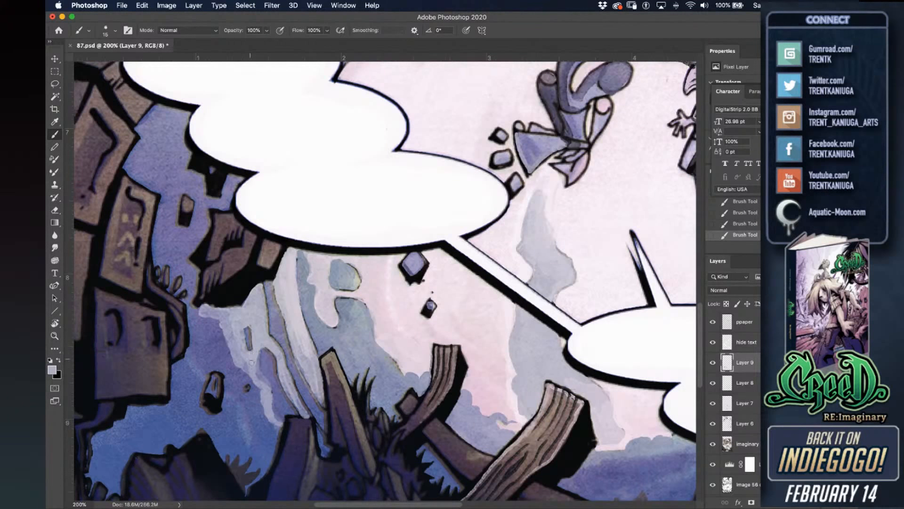
alt+click(244, 354)
mouse_move(241, 366)
mouse_down()
mouse_move(255, 400)
mouse_move(238, 367)
mouse_move(241, 396)
mouse_move(255, 397)
mouse_move(265, 438)
mouse_move(273, 427)
mouse_move(268, 447)
mouse_move(251, 435)
mouse_move(271, 457)
mouse_move(243, 436)
mouse_move(233, 401)
mouse_move(243, 377)
mouse_move(230, 391)
mouse_move(227, 367)
mouse_move(238, 353)
mouse_move(225, 350)
mouse_move(195, 301)
mouse_up()
alt+click(254, 390)
alt+click(243, 369)
mouse_move(228, 358)
mouse_down()
mouse_move(219, 335)
mouse_move(200, 324)
mouse_move(220, 364)
mouse_up()
key([)
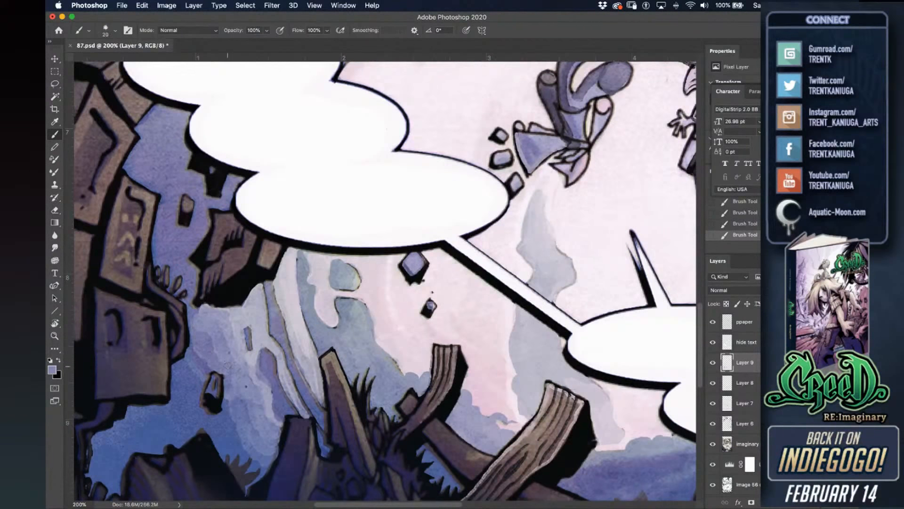
Extend the pale haze beneath the rubble out to the edge of the dark building.
alt+click(213, 343)
alt+click(213, 321)
drag(208, 337, 193, 312)
key(bracketleft)
mouse_move(197, 305)
mouse_down()
mouse_move(193, 298)
mouse_move(189, 326)
mouse_up()
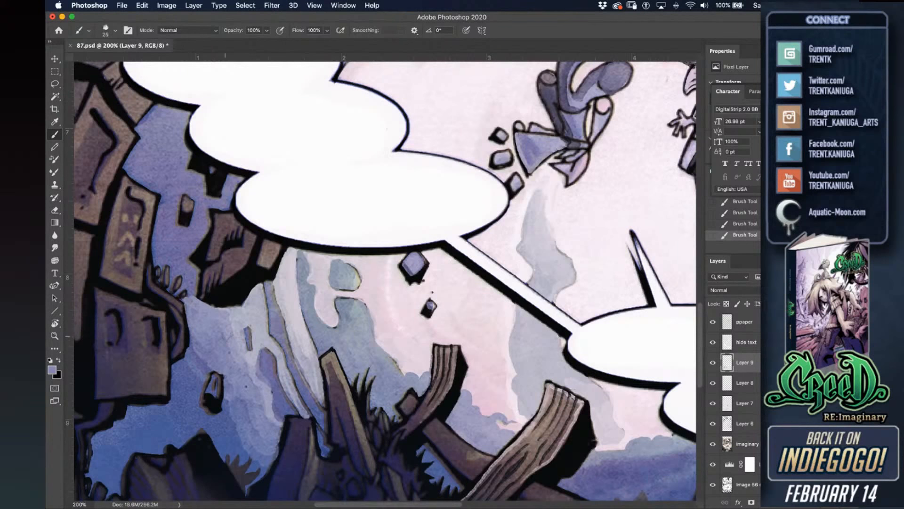
Blend the middle of the haze with sampled tones and paint out the remaining outline around the small gap.
alt+click(230, 330)
mouse_move(224, 330)
mouse_down()
mouse_move(214, 325)
mouse_move(234, 326)
mouse_up()
alt+click(232, 342)
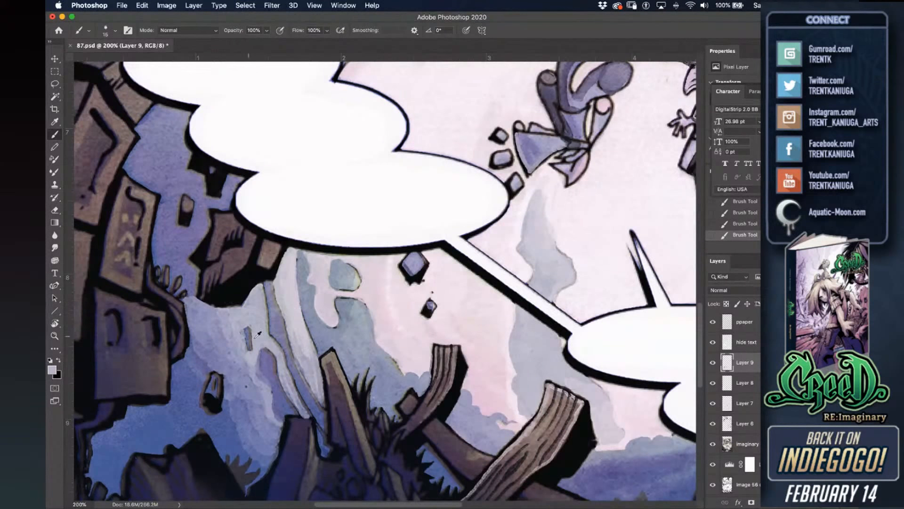
drag(259, 350, 238, 337)
key(bracketright)
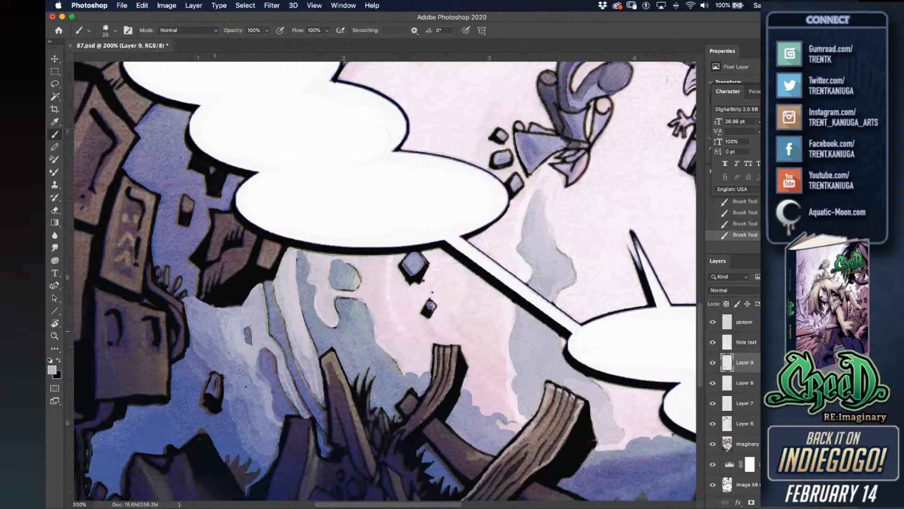
Blend the haze's lower edge beside the dark building with sampled blue, and save the page.
alt+click(244, 370)
alt+click(210, 350)
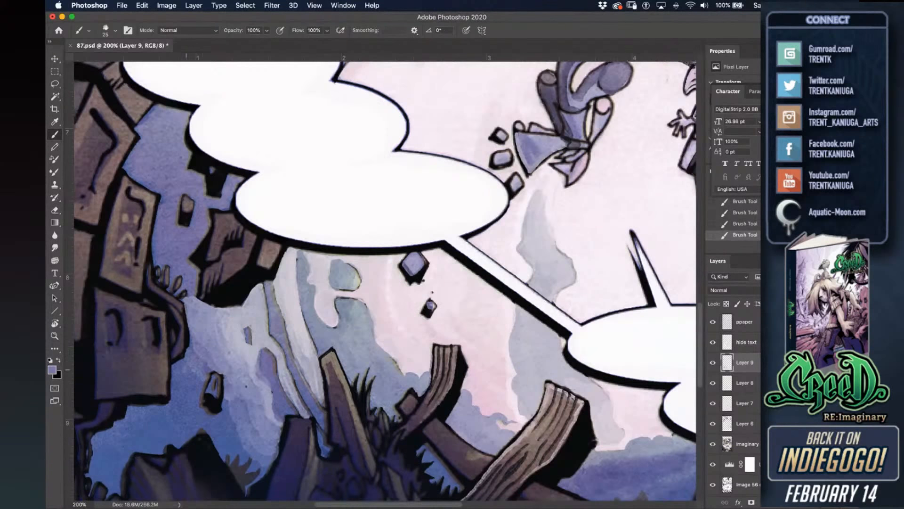
alt+click(192, 360)
mouse_move(181, 365)
mouse_down()
mouse_move(194, 347)
mouse_move(184, 384)
mouse_move(195, 402)
mouse_up()
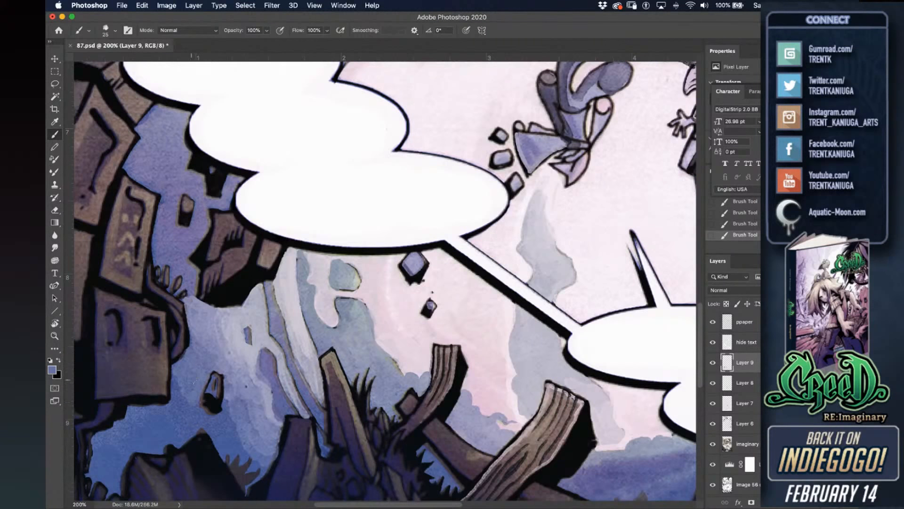
scroll(296, 410, down, 3)
key(super+s)
Group the layers from Layer 9 down to Layer 6.
key(super+minus)
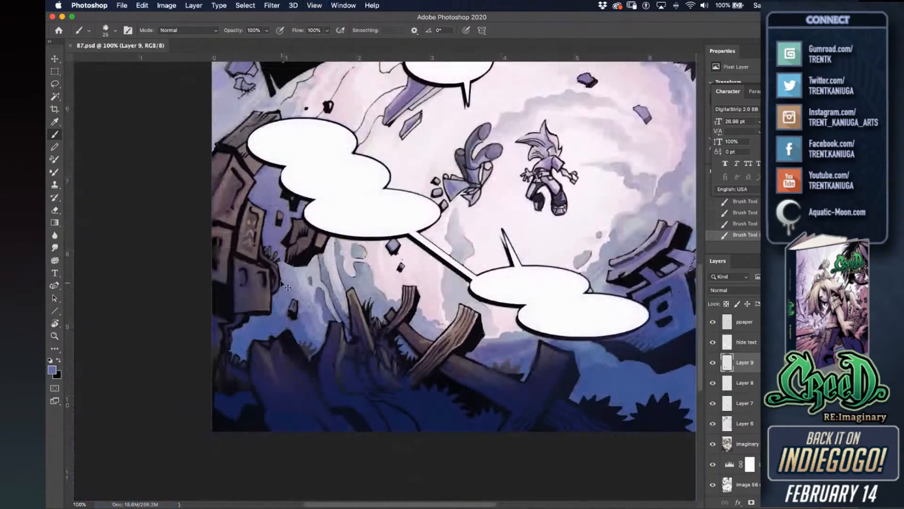
drag(591, 165, 514, 282)
scroll(515, 283, up, 3)
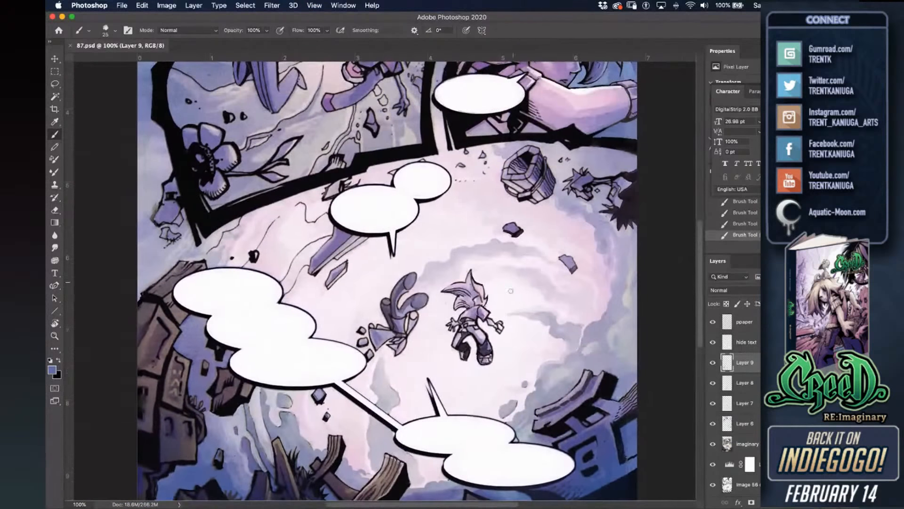
key(super+minus)
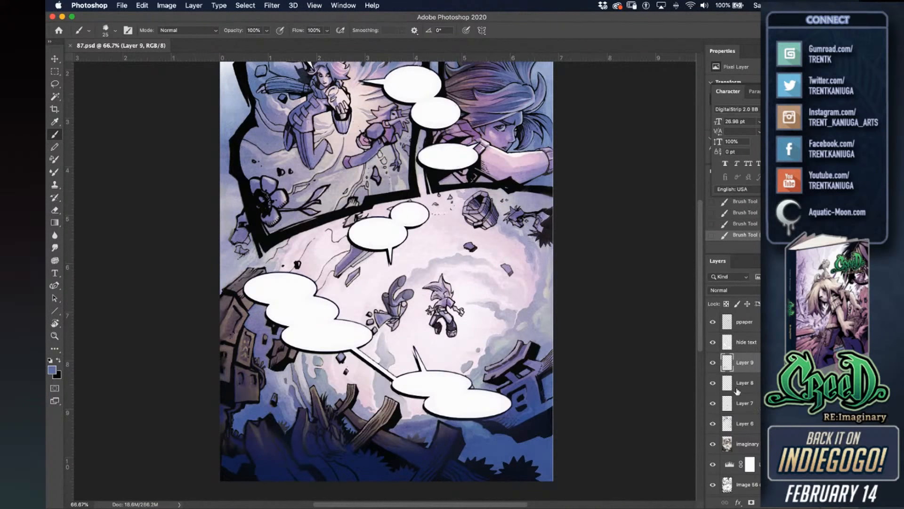
shift+click(731, 426)
key(super+e)
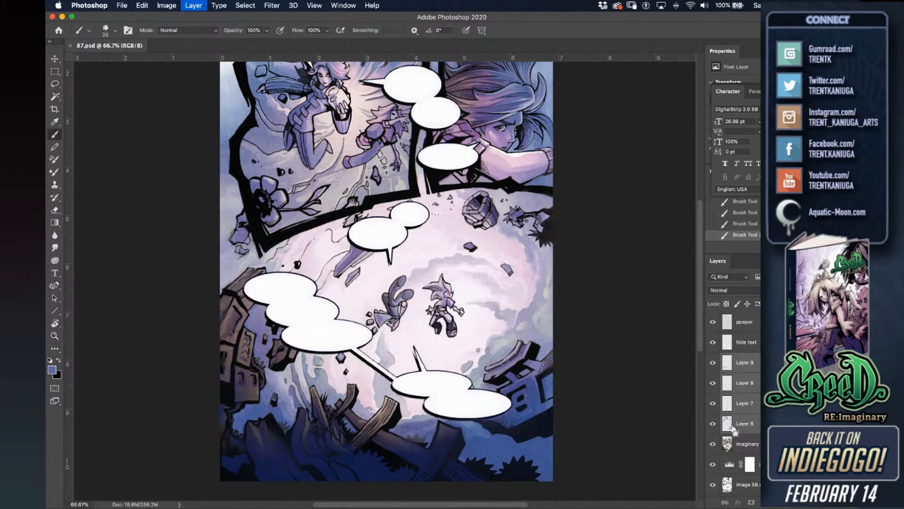
Compare the page with Group 1 hidden and shown, leave the group visible, and save the page.
click(713, 359)
click(713, 359)
click(713, 359)
click(712, 359)
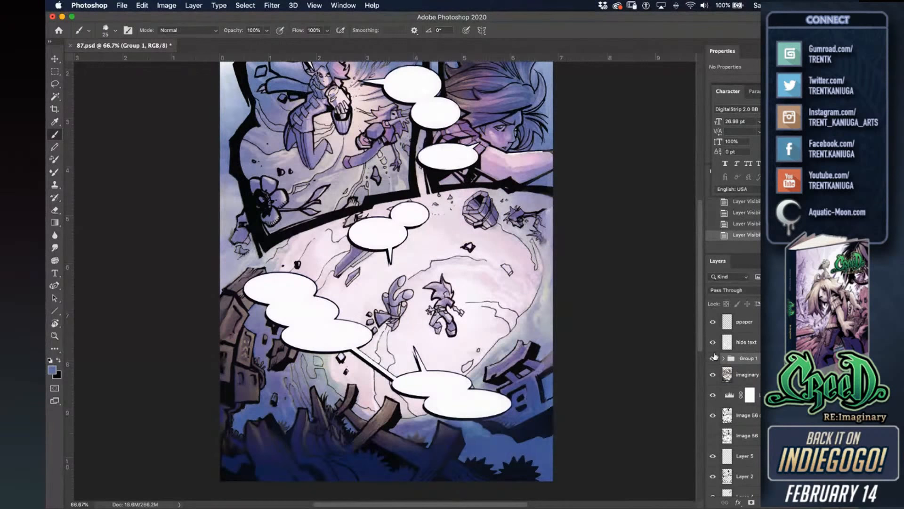
drag(585, 287, 589, 403)
drag(577, 362, 585, 344)
key(super+s)
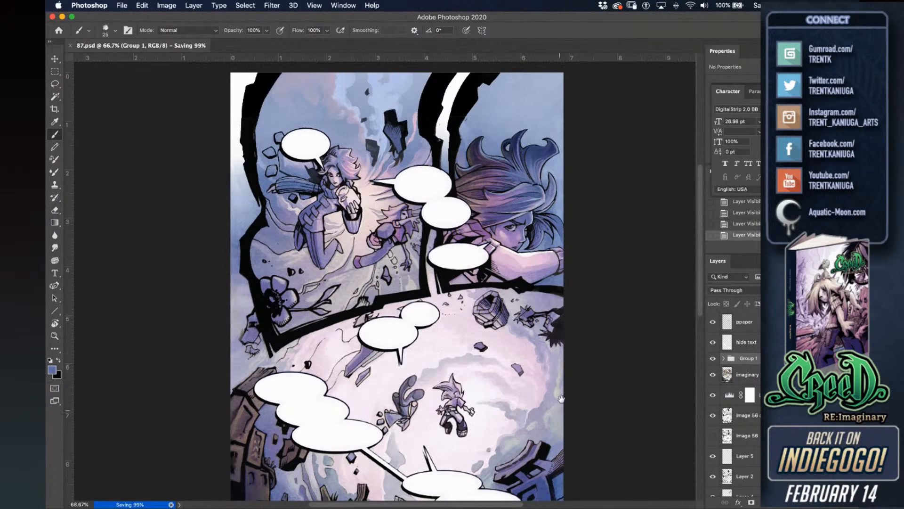
Inspect the painted clouds around the running figure and sample a pale grey from them.
drag(571, 440, 584, 387)
scroll(584, 387, down, 5)
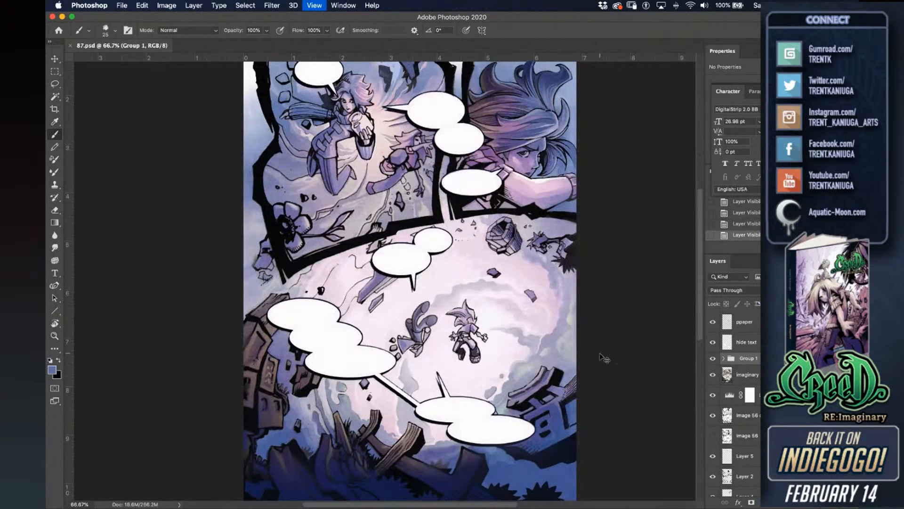
key(super+equal)
key(super+equal)
scroll(414, 270, right, 10)
scroll(414, 270, down, 5)
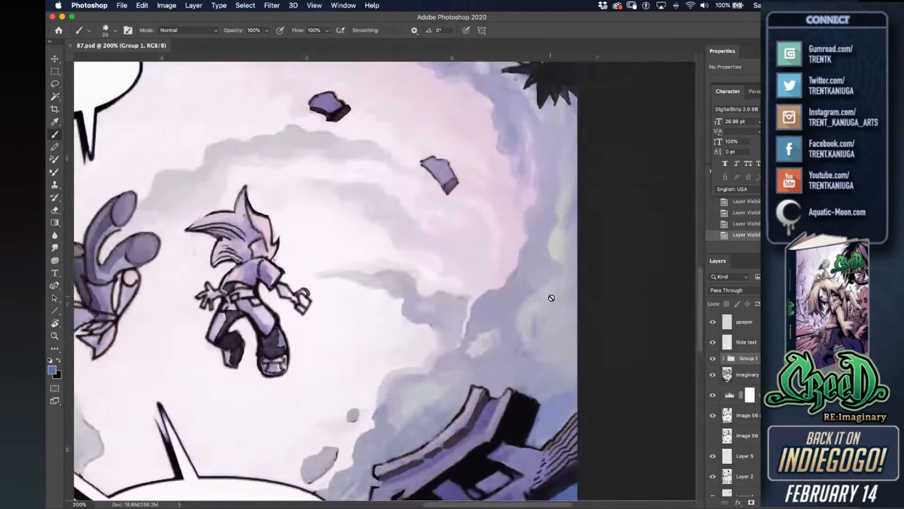
alt+click(539, 303)
click(52, 370)
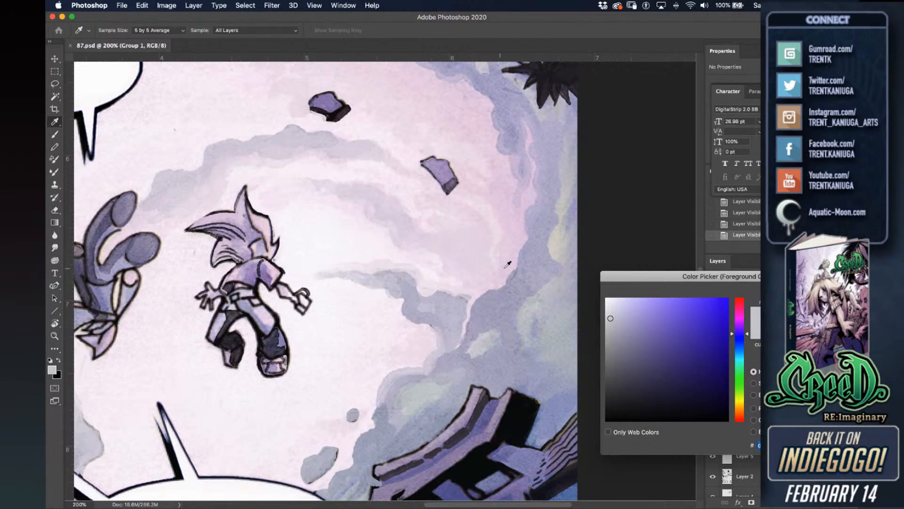
key(Return)
key(b)
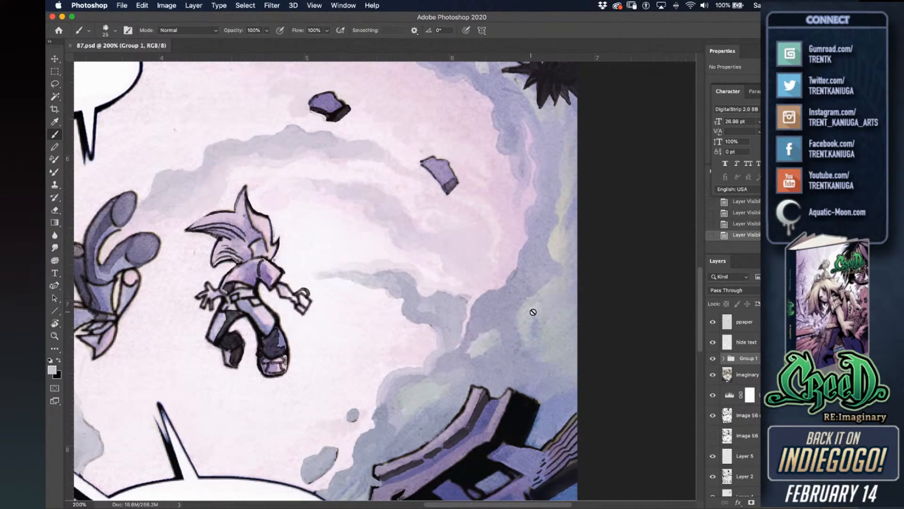
Examine the lower panel's buildings, speech balloons, debris and cloud swirl for areas that still need paint.
drag(405, 376, 523, 176)
drag(586, 337, 466, 328)
drag(403, 326, 413, 307)
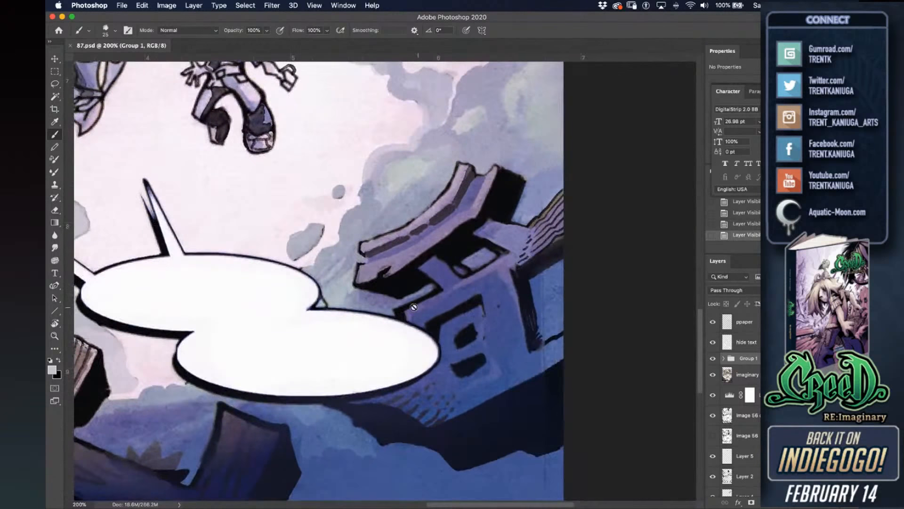
drag(441, 248, 472, 268)
key(super+1)
drag(485, 175, 521, 329)
drag(485, 289, 498, 333)
mouse_move(446, 261)
mouse_down()
mouse_move(464, 307)
mouse_move(446, 317)
mouse_move(511, 279)
mouse_up()
drag(506, 305, 547, 294)
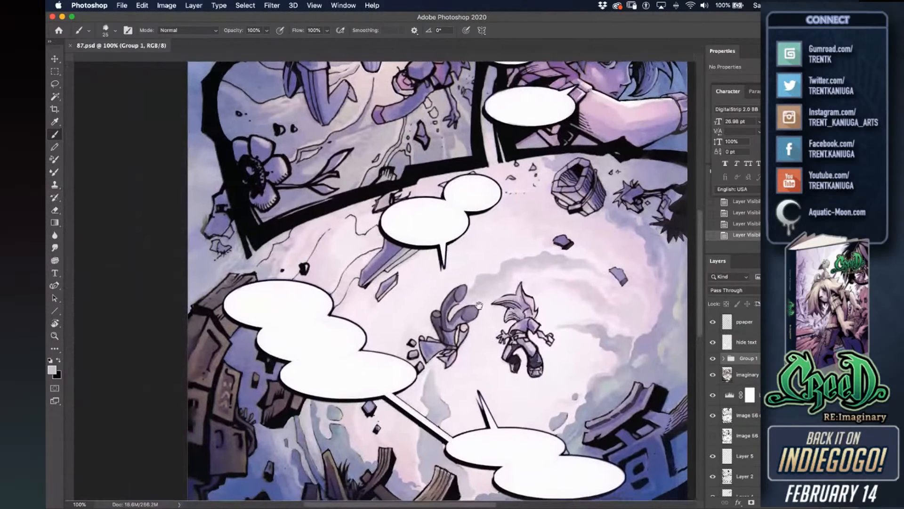
drag(483, 267, 507, 227)
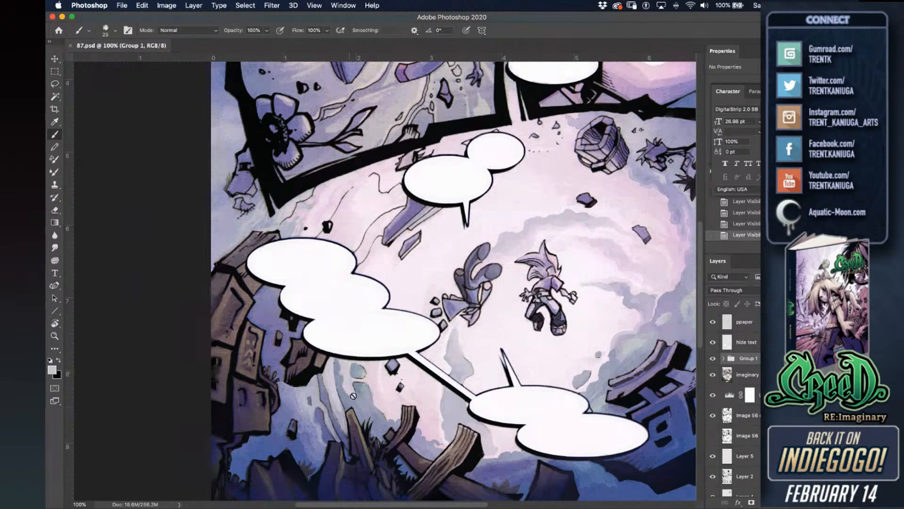
click(55, 122)
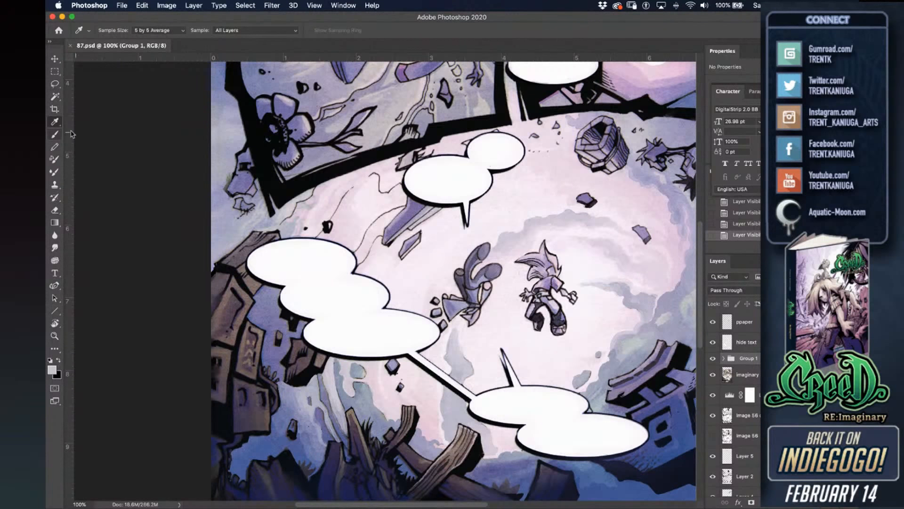
click(54, 135)
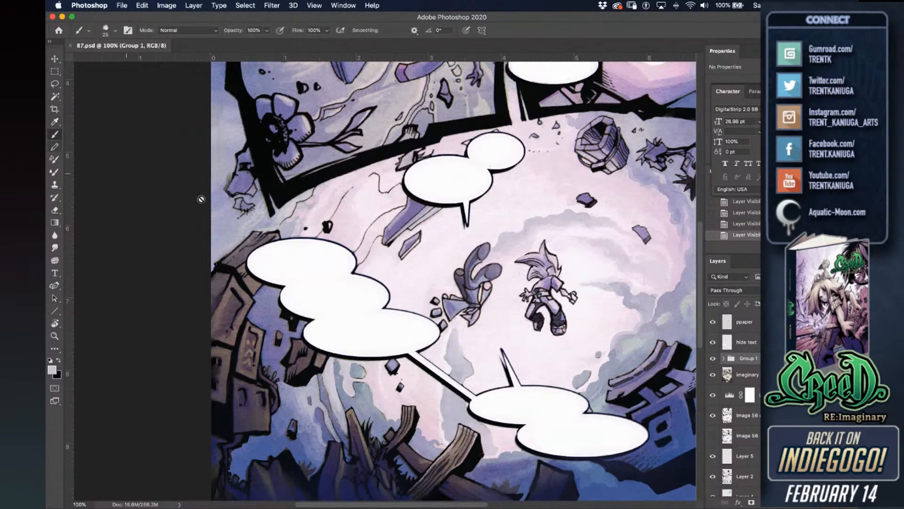
On Layer 9 inside Group 1, paint a blue-grey smoke plume from the upper stacked balloon to the long purple shard.
click(724, 358)
click(736, 375)
key(super+equal)
mouse_move(340, 238)
mouse_down()
mouse_move(348, 216)
mouse_move(339, 238)
mouse_move(349, 195)
mouse_move(329, 204)
mouse_move(340, 238)
mouse_move(366, 183)
mouse_move(343, 204)
mouse_move(342, 174)
mouse_move(354, 172)
mouse_move(342, 185)
mouse_move(358, 163)
mouse_move(422, 133)
mouse_move(349, 178)
mouse_move(343, 199)
mouse_move(380, 175)
mouse_up()
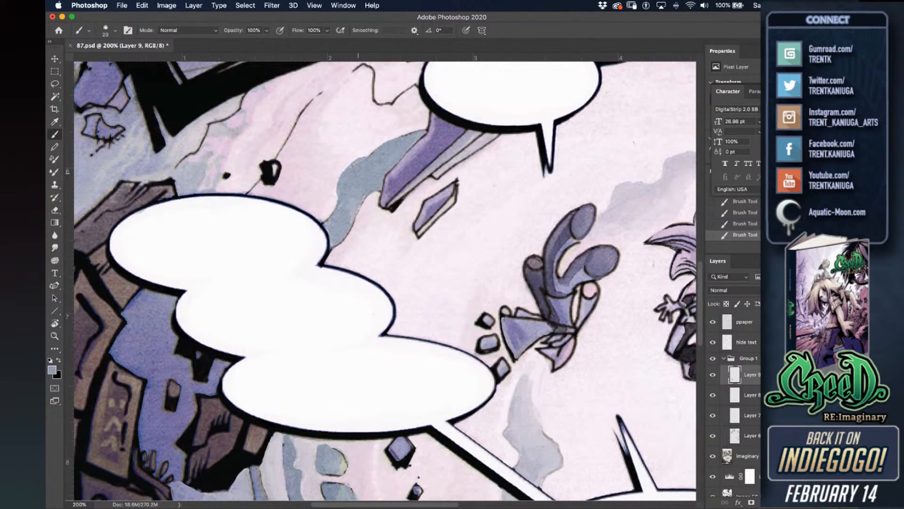
On Layer 9, paint paler grey along the lower side of the smoke plume between the stacked balloon and purple shard.
alt+click(372, 203)
drag(356, 203, 375, 187)
alt+click(375, 184)
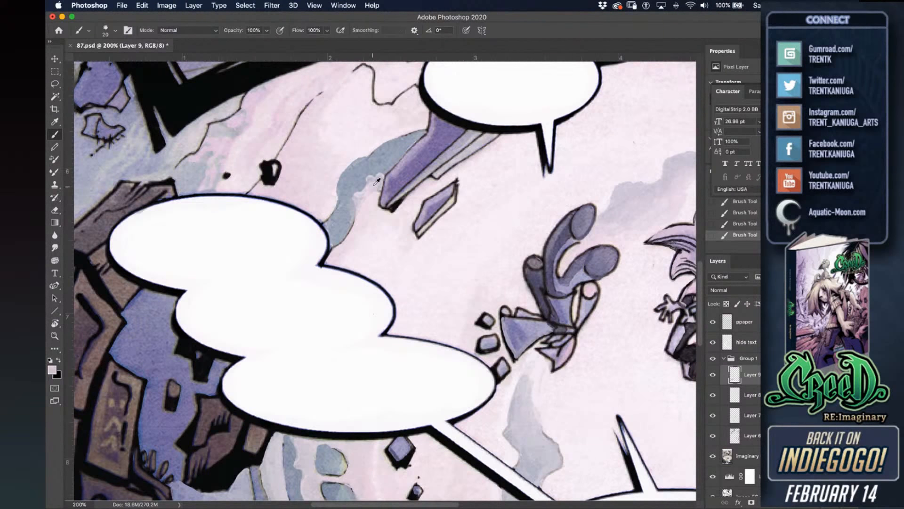
mouse_move(380, 170)
mouse_down()
mouse_move(391, 168)
mouse_move(367, 181)
mouse_move(344, 240)
mouse_up()
key(])
drag(360, 197, 334, 247)
alt+click(342, 235)
Blend sampled grey tones into both edges of the same smoke plume with a smaller brush.
key([)
key([)
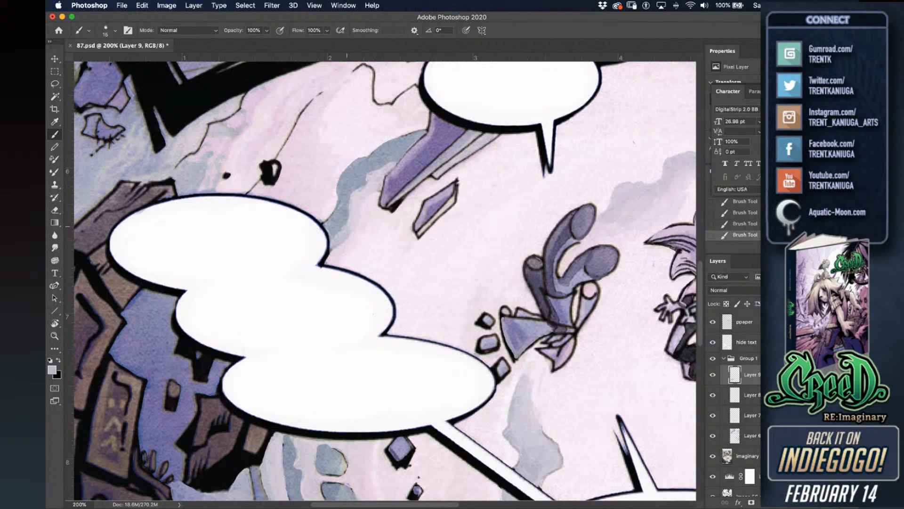
alt+click(338, 235)
drag(334, 238, 347, 199)
alt+click(344, 204)
drag(340, 174, 360, 157)
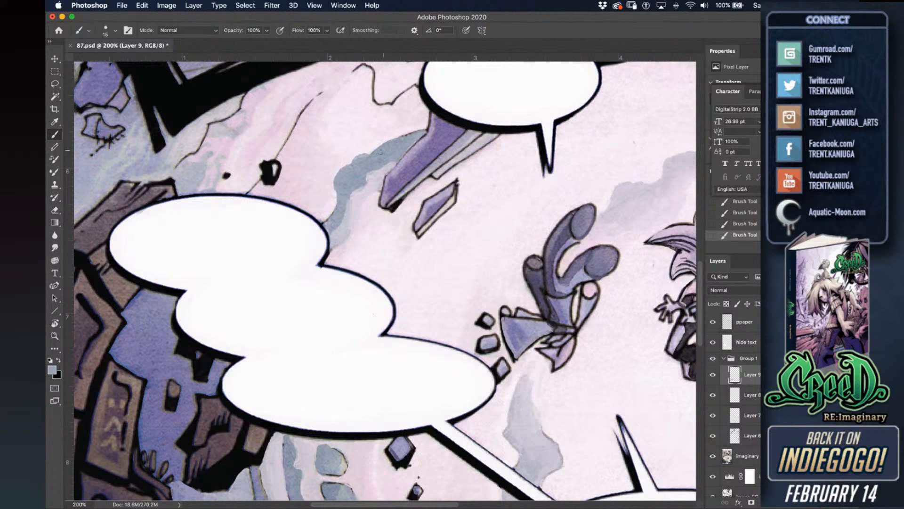
Paint blue-grey clouds below the black beam and beside the upper speech balloon, and save the page.
scroll(372, 130, up, 3)
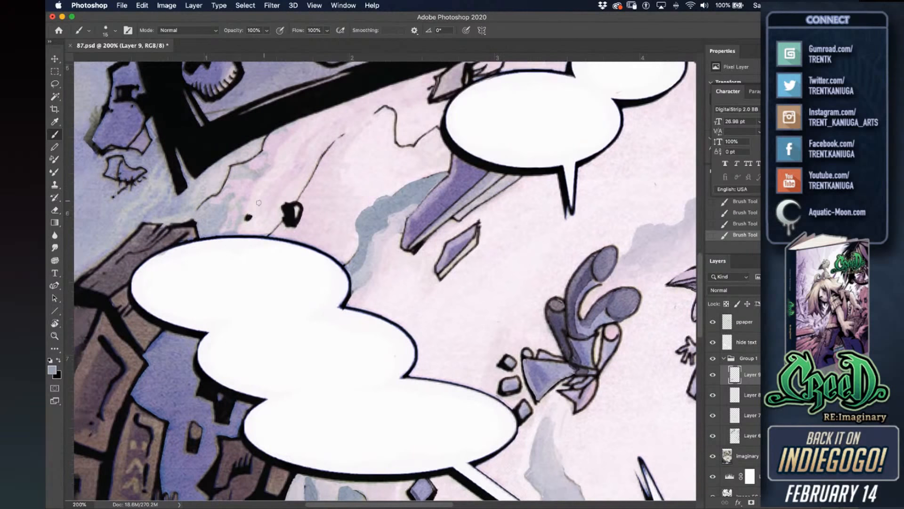
mouse_move(269, 165)
mouse_down()
mouse_move(284, 112)
mouse_move(251, 218)
mouse_move(224, 213)
mouse_move(245, 211)
mouse_move(239, 202)
mouse_move(218, 211)
mouse_move(284, 100)
mouse_move(291, 151)
mouse_move(273, 146)
mouse_move(269, 140)
mouse_move(325, 114)
mouse_move(295, 141)
mouse_up()
alt+click(323, 144)
alt+click(305, 126)
key(bracketright)
key(bracketright)
mouse_move(403, 140)
mouse_down()
mouse_move(380, 153)
mouse_move(414, 115)
mouse_move(409, 134)
mouse_move(436, 123)
mouse_move(430, 142)
mouse_move(399, 157)
mouse_move(425, 140)
mouse_move(410, 141)
mouse_move(435, 128)
mouse_move(438, 110)
mouse_move(411, 122)
mouse_up()
key(bracketleft)
key(bracketleft)
alt+click(430, 141)
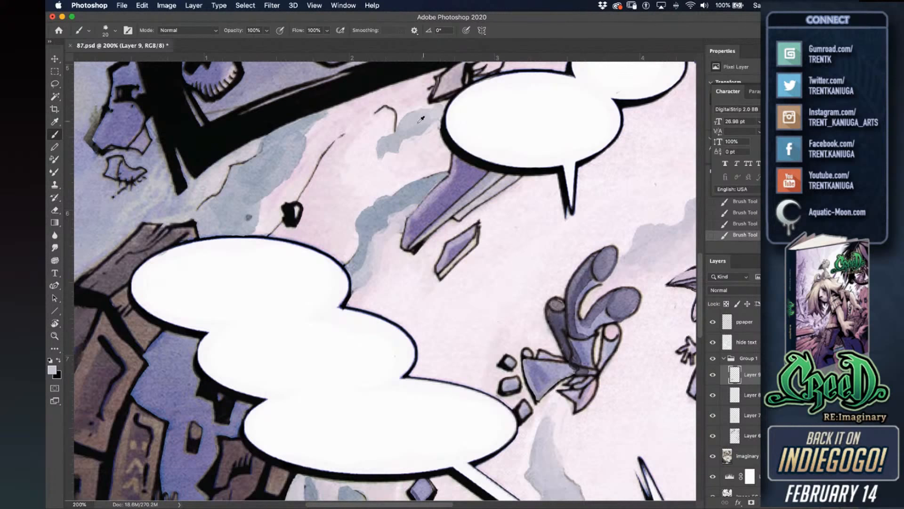
key(super+s)
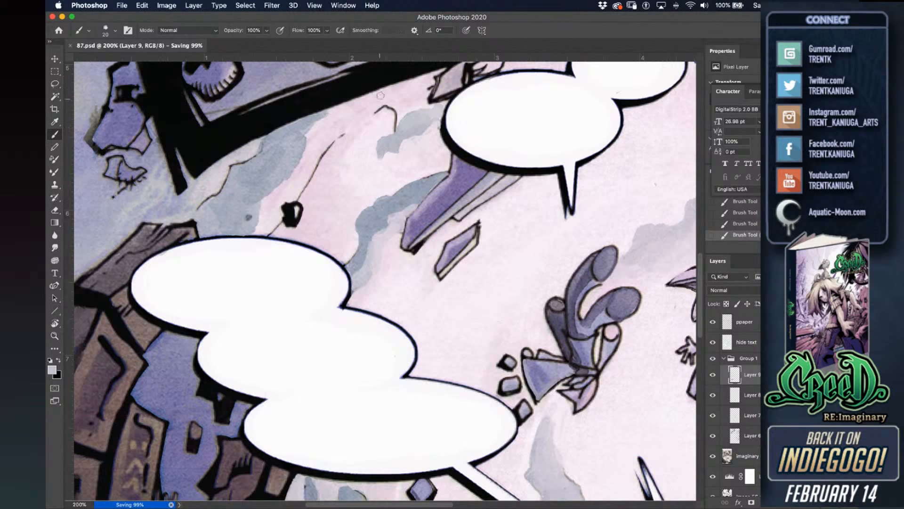
Extend the grey cloud patch beside the upper balloon up toward the black beam with a larger brush.
key(bracketright)
mouse_move(389, 138)
mouse_down()
mouse_move(402, 110)
mouse_move(396, 129)
mouse_move(397, 108)
mouse_move(403, 121)
mouse_move(429, 107)
mouse_up()
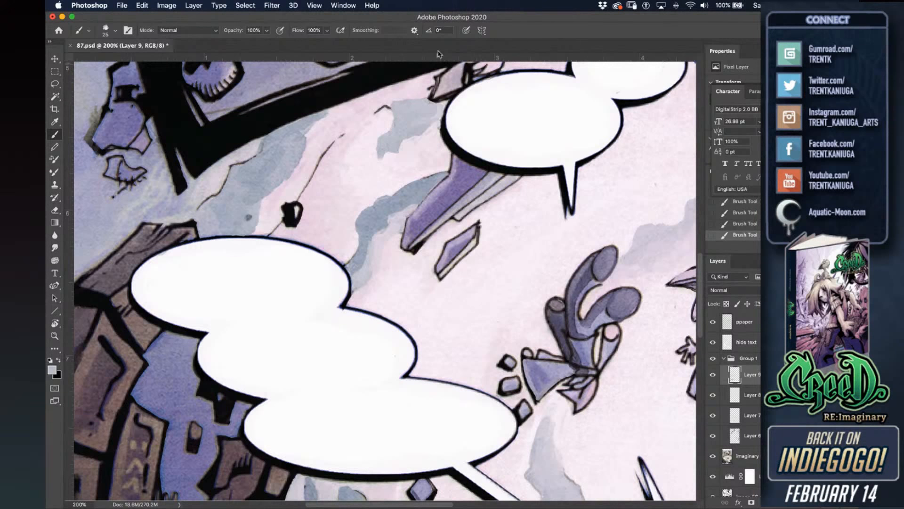
key(bracketleft)
scroll(431, 83, up, 2)
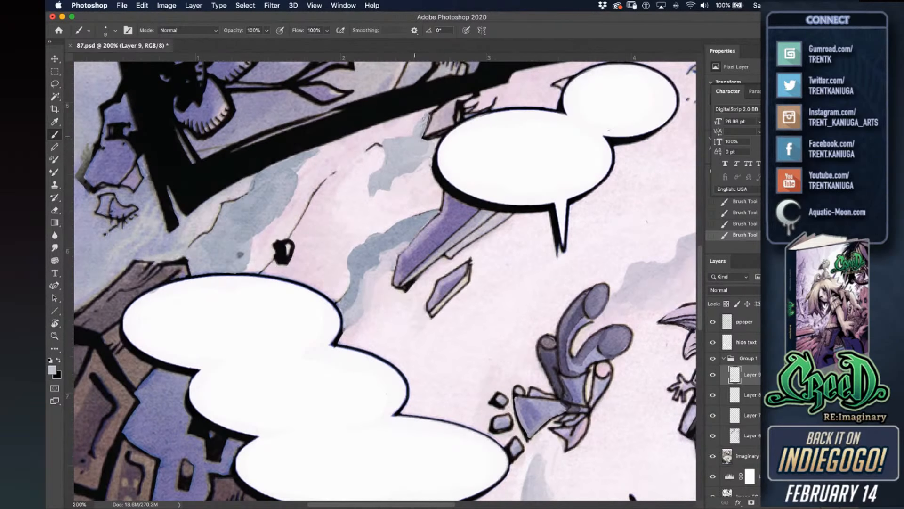
drag(432, 111, 408, 127)
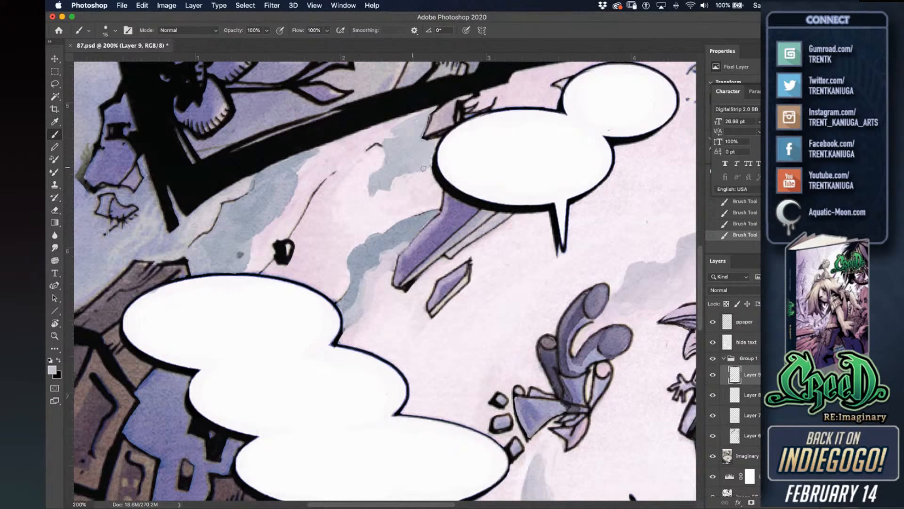
Refine the lower edge of the cloud patch beside the upper balloon with colours sampled around it.
alt+click(434, 168)
alt+click(431, 158)
alt+click(437, 163)
alt+click(374, 180)
key(bracketright)
key(bracketright)
mouse_move(369, 184)
mouse_down()
mouse_move(357, 212)
mouse_move(347, 208)
mouse_move(367, 181)
mouse_up()
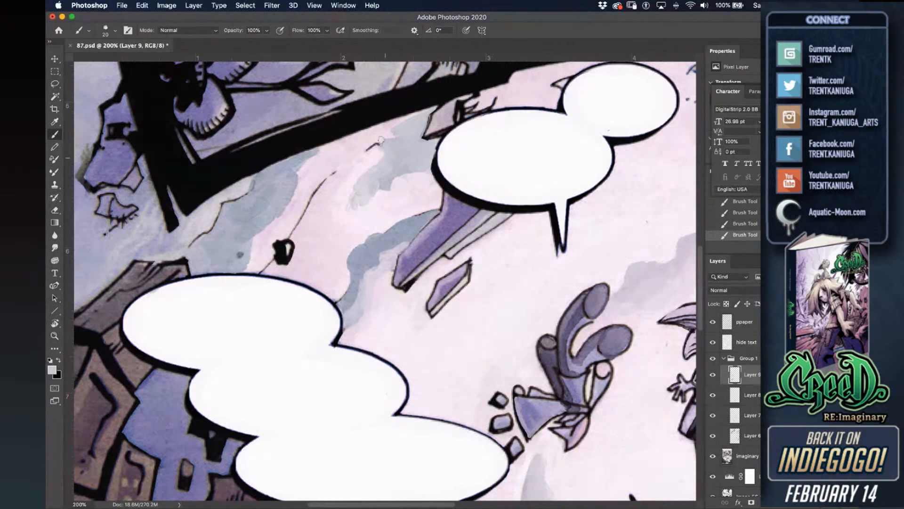
Fill the pink gap under the black beam with pale grey haze, joining the two clouds.
mouse_move(379, 142)
mouse_down()
mouse_move(315, 184)
mouse_move(309, 171)
mouse_up()
alt+click(294, 173)
mouse_move(290, 174)
mouse_down()
mouse_move(310, 165)
mouse_move(306, 176)
mouse_move(300, 170)
mouse_move(370, 137)
mouse_move(313, 161)
mouse_move(327, 151)
mouse_move(383, 133)
mouse_up()
alt+click(307, 163)
key(bracketleft)
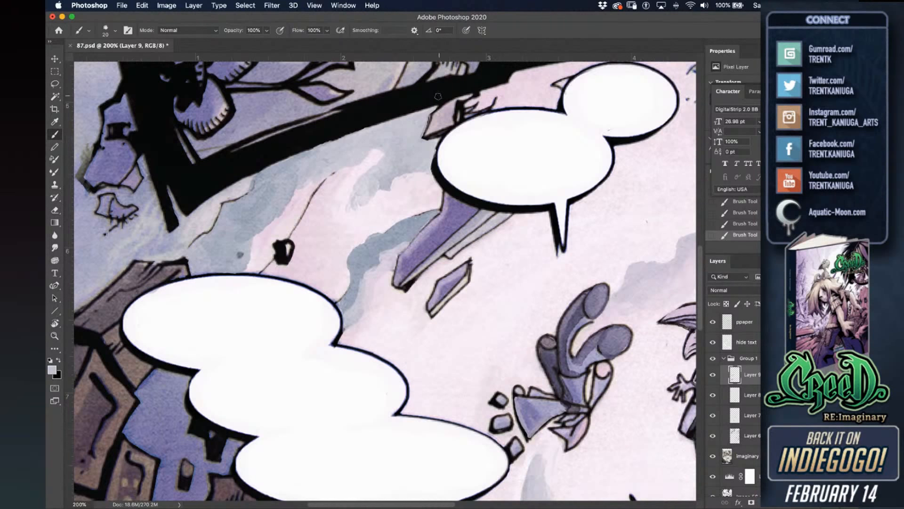
Build up darker blue-grey in the cloud below the beam and draw a thin wisp toward the upper balloon.
mouse_move(307, 184)
mouse_down()
mouse_move(291, 205)
mouse_move(301, 190)
mouse_up()
alt+click(263, 199)
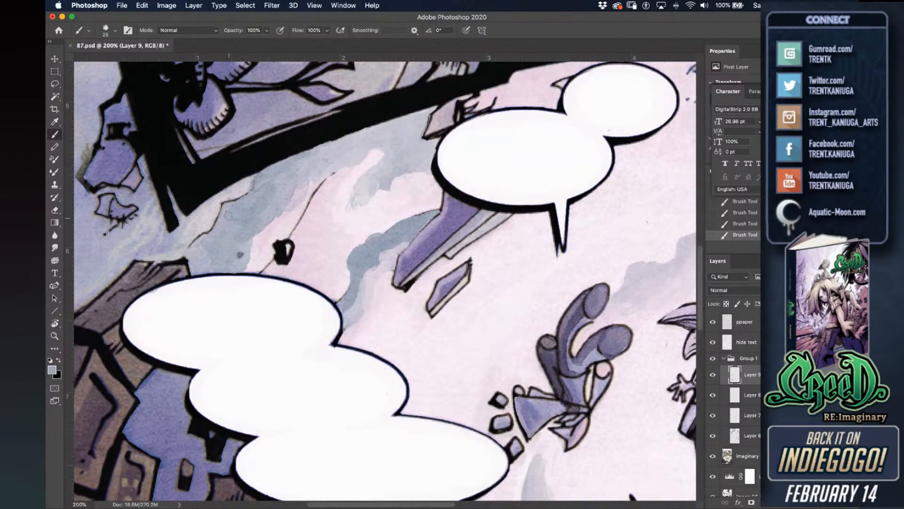
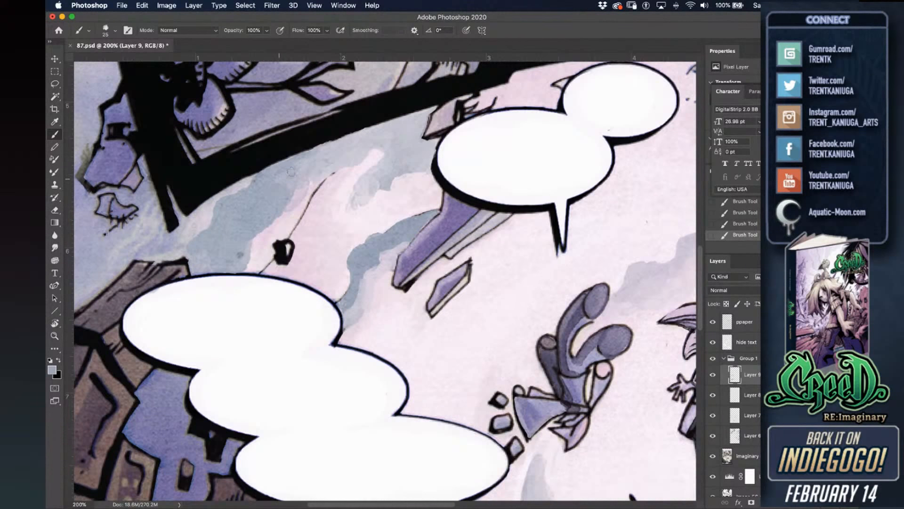
key(bracketright)
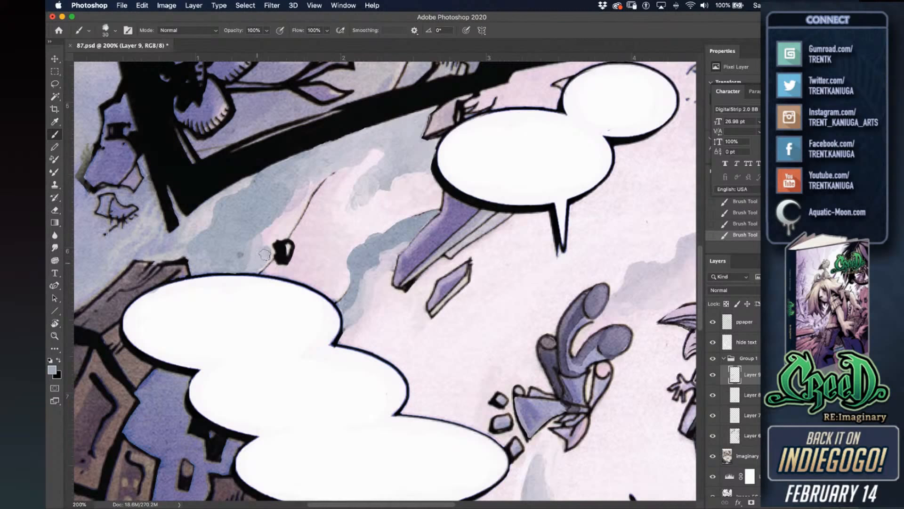
mouse_move(266, 251)
mouse_down()
mouse_move(263, 236)
mouse_move(280, 222)
mouse_move(282, 230)
mouse_move(302, 189)
mouse_move(291, 215)
mouse_move(323, 180)
mouse_move(307, 178)
mouse_up()
key(bracketleft)
key(bracketleft)
key(bracketleft)
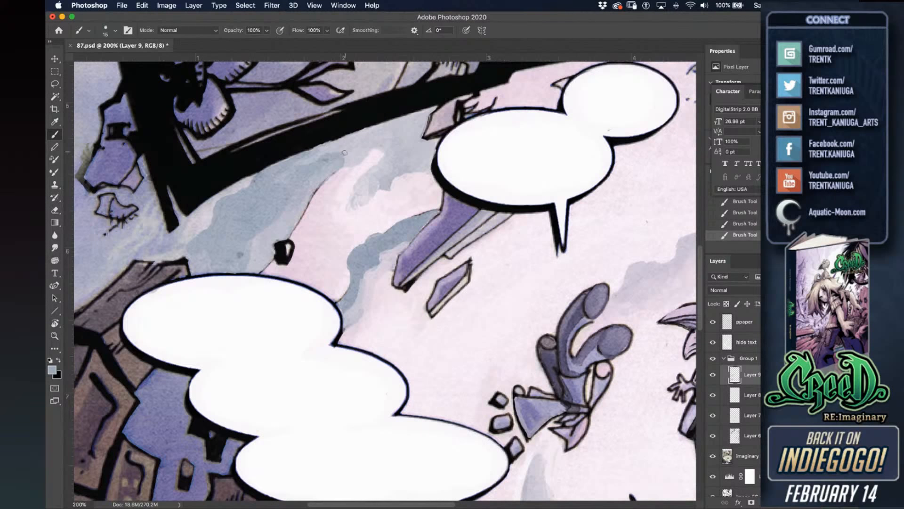
drag(347, 161, 392, 153)
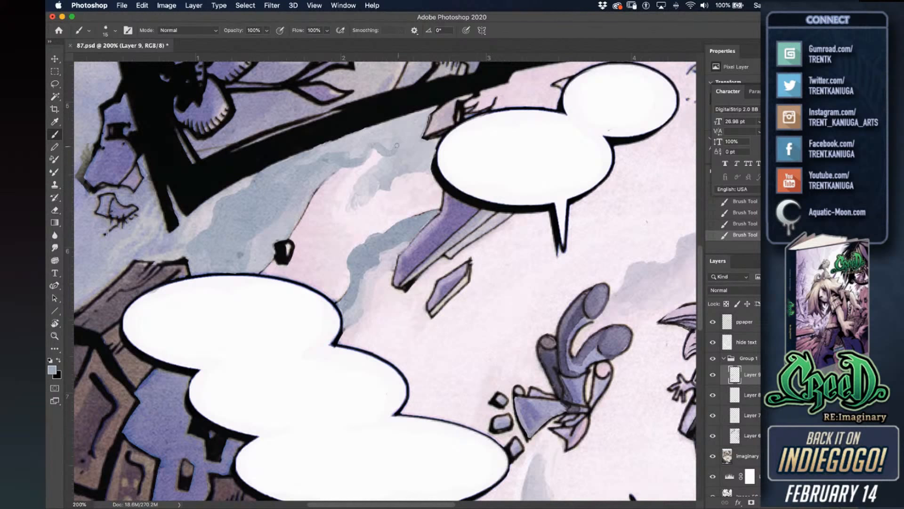
Touch up the wisp with sampled tones and paint out the thin crack line above the black debris piece.
alt+click(385, 154)
key(bracketleft)
alt+click(380, 151)
key(bracketright)
alt+click(381, 161)
alt+click(387, 141)
alt+click(353, 152)
key(bracketleft)
alt+click(313, 192)
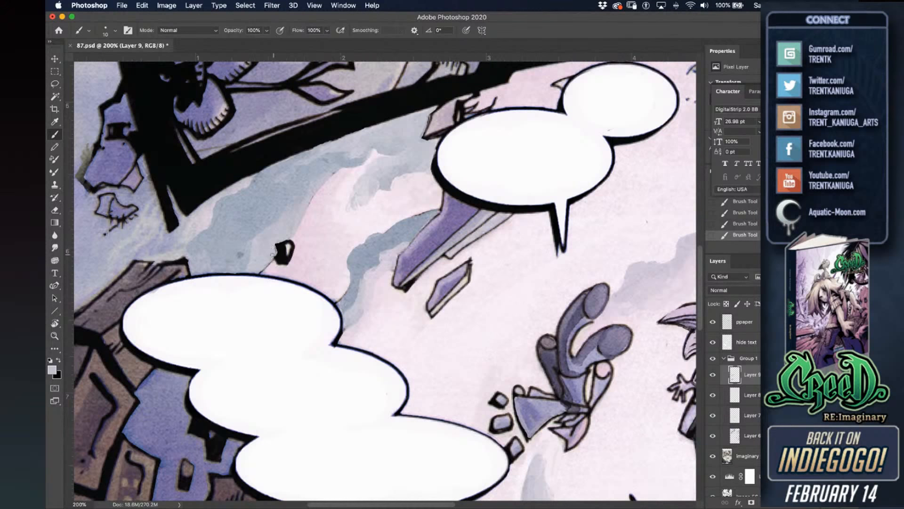
Paint pale grey haze between the blue-grey cloud and the lower tip of the black beam.
alt+click(245, 246)
key(bracketright)
scroll(284, 232, left, 5)
alt+click(307, 217)
key(bracketleft)
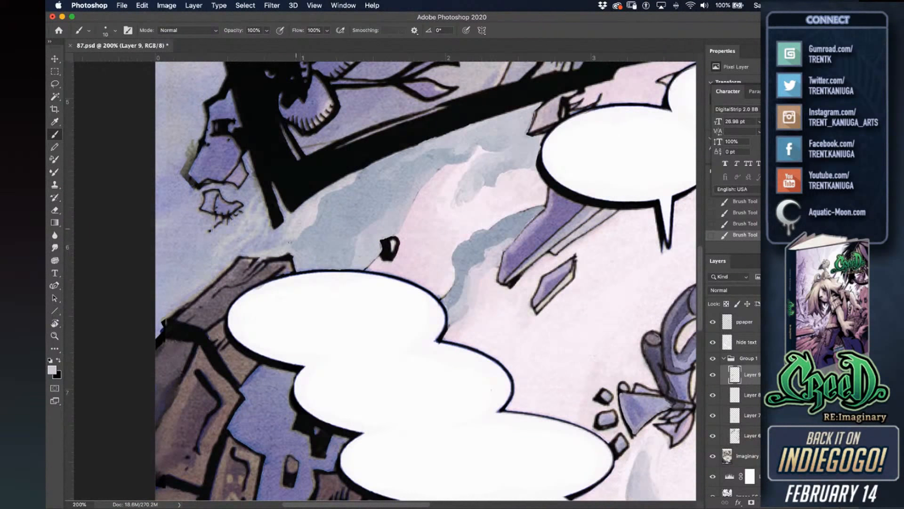
mouse_move(289, 251)
mouse_down()
mouse_move(265, 255)
mouse_move(284, 239)
mouse_move(280, 249)
mouse_move(303, 208)
mouse_move(276, 232)
mouse_move(326, 192)
mouse_up()
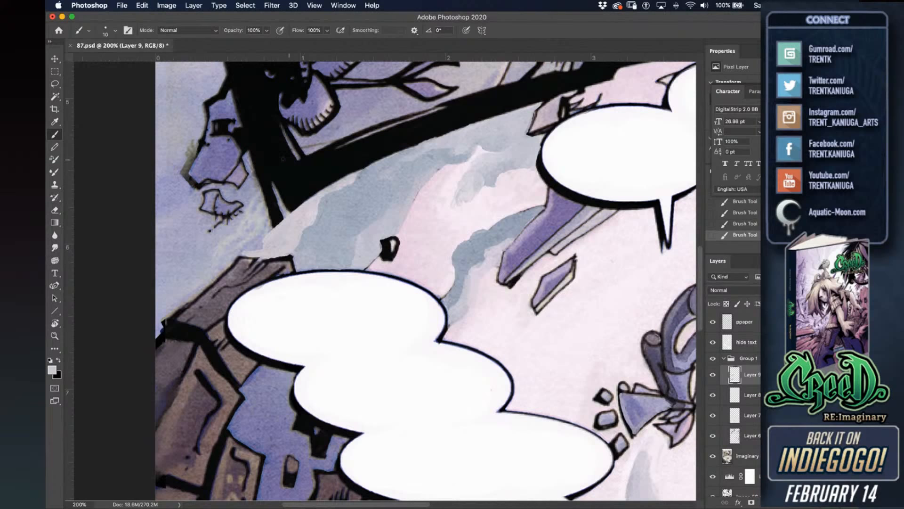
Cover the pale streaks between the beam's tip and the small inked debris with sampled grey haze.
drag(283, 213, 272, 183)
alt+click(281, 180)
alt+click(276, 244)
alt+click(265, 238)
mouse_move(267, 235)
mouse_down()
mouse_move(259, 199)
mouse_move(269, 236)
mouse_up()
mouse_move(266, 204)
mouse_down()
mouse_move(259, 243)
mouse_move(256, 217)
mouse_move(231, 259)
mouse_move(227, 246)
mouse_move(219, 273)
mouse_move(217, 237)
mouse_up()
alt+click(265, 241)
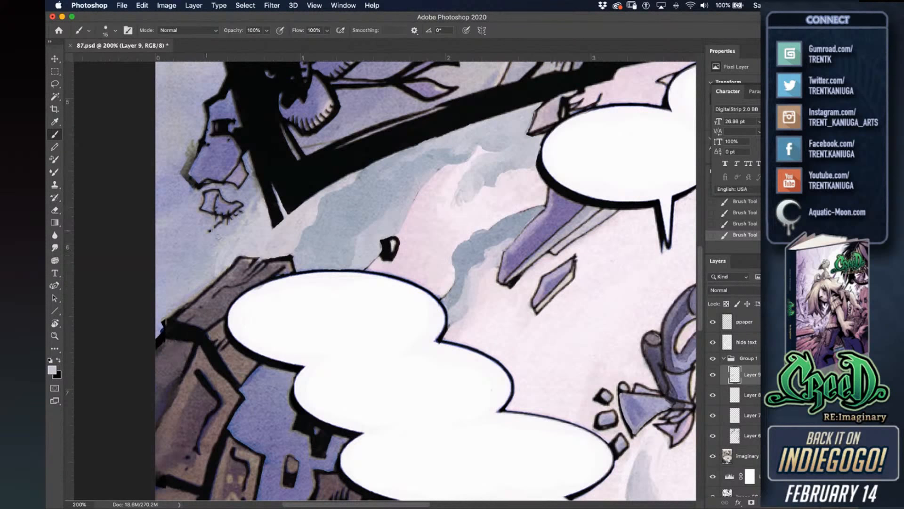
Smooth the sky between the small inked debris and the brown building's roof with grey-lavender haze.
scroll(212, 223, down, 2)
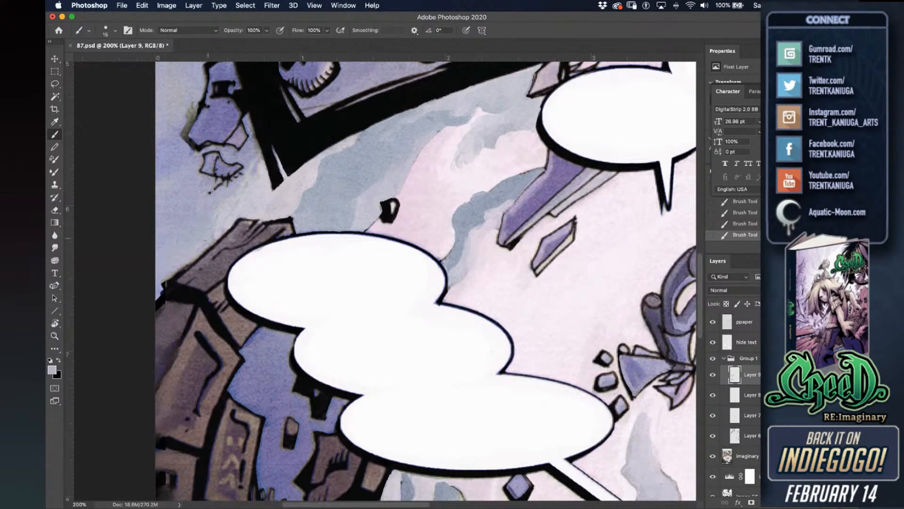
alt+click(225, 220)
mouse_move(225, 222)
mouse_down()
mouse_move(158, 282)
mouse_move(180, 252)
mouse_move(204, 177)
mouse_move(194, 235)
mouse_move(203, 237)
mouse_move(159, 244)
mouse_move(190, 216)
mouse_move(196, 222)
mouse_move(182, 204)
mouse_move(164, 236)
mouse_move(203, 207)
mouse_up()
key(bracketright)
key(bracketright)
key(bracketright)
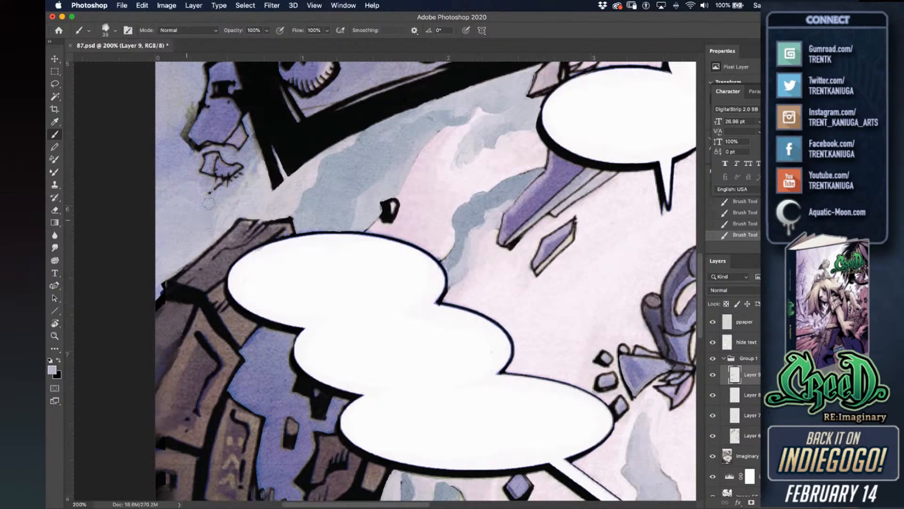
key(bracketleft)
key(bracketleft)
key(bracketleft)
key(bracketleft)
key(bracketright)
key(bracketright)
mouse_move(182, 250)
mouse_down()
mouse_move(159, 253)
mouse_move(180, 227)
mouse_move(192, 237)
mouse_move(188, 246)
mouse_move(171, 223)
mouse_move(159, 227)
mouse_move(200, 228)
mouse_up()
Paint pale grey around the brown building's roof corner at the page edge and save the page.
alt+click(254, 206)
mouse_move(163, 266)
mouse_down()
mouse_move(162, 292)
mouse_move(147, 305)
mouse_up()
key(bracketleft)
drag(159, 286, 166, 291)
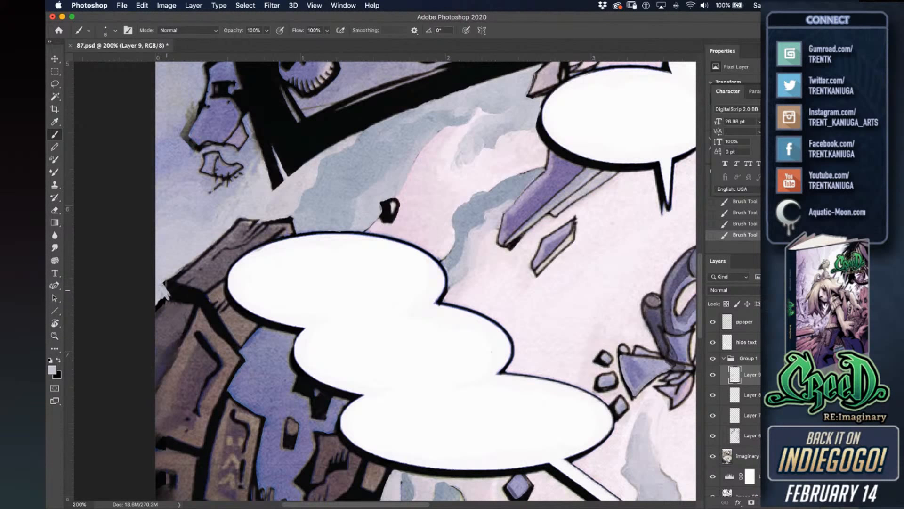
key(super+s)
Paint dark spikes over the green smudge on the floating rock, recolour the rock purple, and save the page.
drag(178, 147, 247, 228)
alt+click(257, 225)
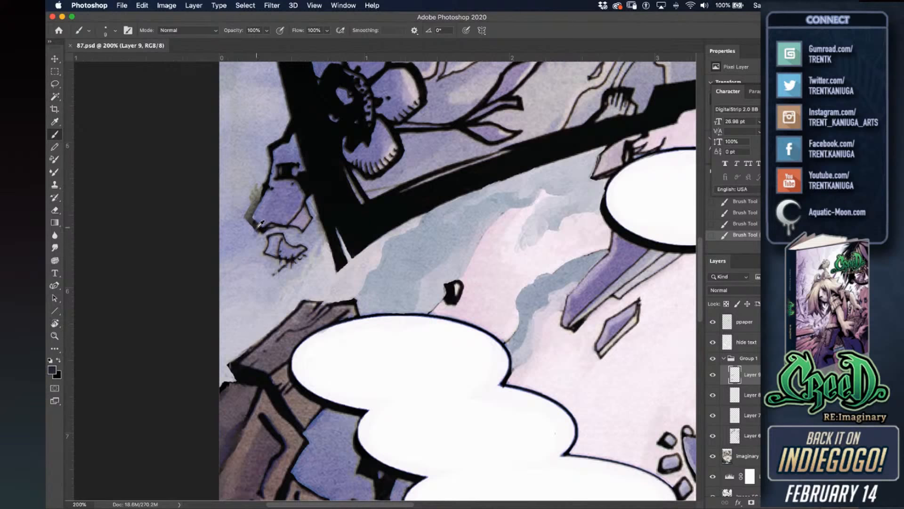
mouse_move(243, 209)
mouse_down()
mouse_move(238, 191)
mouse_move(249, 201)
mouse_move(253, 178)
mouse_move(261, 200)
mouse_move(276, 164)
mouse_up()
alt+click(263, 209)
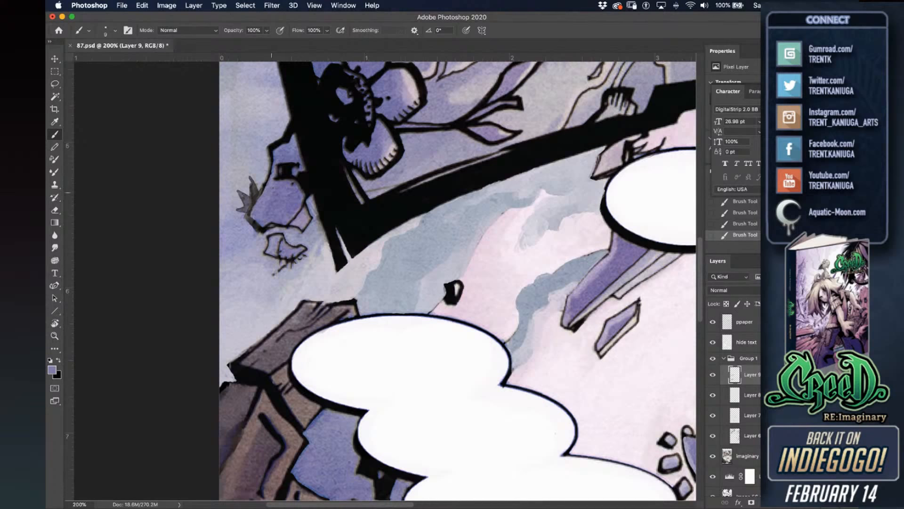
mouse_move(281, 146)
mouse_down()
mouse_move(272, 147)
mouse_move(288, 140)
mouse_move(290, 126)
mouse_move(297, 162)
mouse_up()
key(super+s)
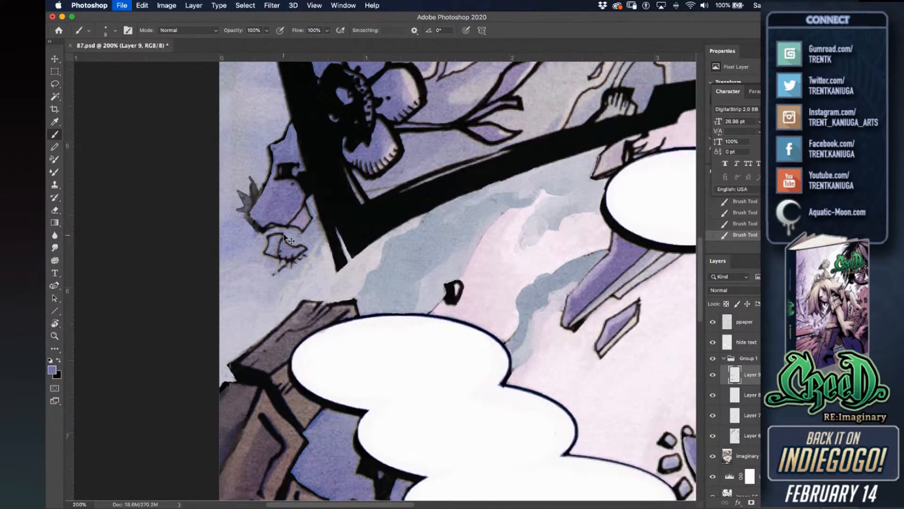
Ink the floating rock's black areas beside the beam, shade its side facet dark grey, and save the page.
alt+click(308, 172)
drag(301, 156, 296, 161)
alt+click(304, 160)
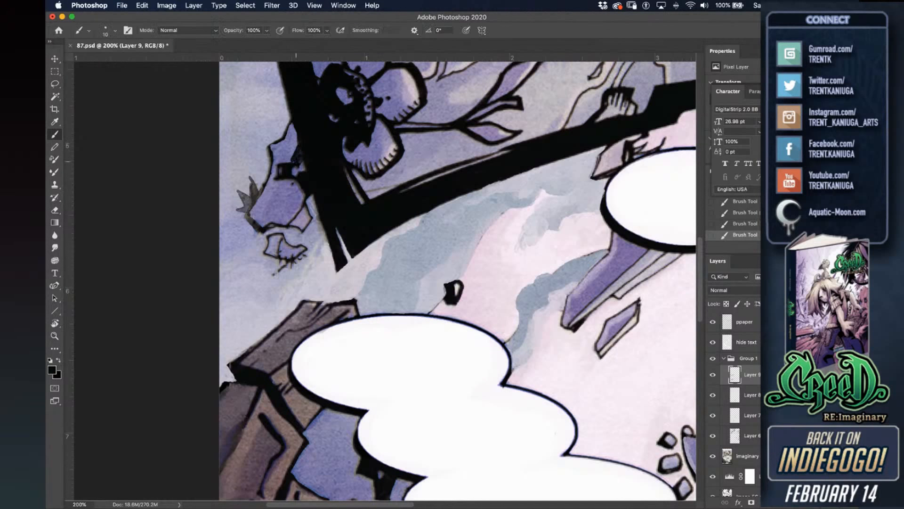
mouse_move(275, 179)
mouse_down()
mouse_move(284, 186)
mouse_move(267, 181)
mouse_up()
key(super+z)
mouse_move(304, 208)
mouse_down()
mouse_move(294, 224)
mouse_move(304, 228)
mouse_move(313, 198)
mouse_up()
key(super+s)
Touch up the floating rock's face in purple and ink hatching lines across its upper part.
alt+click(260, 208)
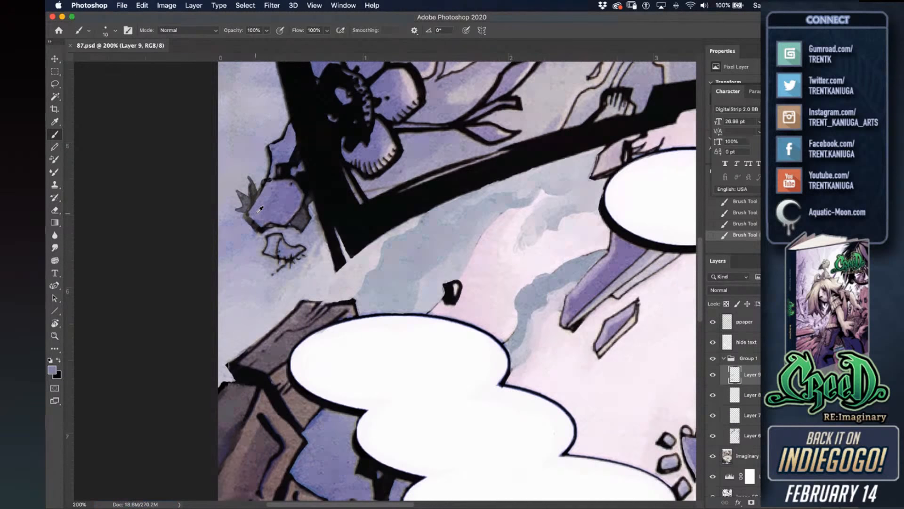
drag(256, 215, 254, 227)
alt+click(286, 169)
mouse_move(267, 196)
mouse_down()
mouse_move(288, 180)
mouse_move(284, 193)
mouse_up()
key(super+z)
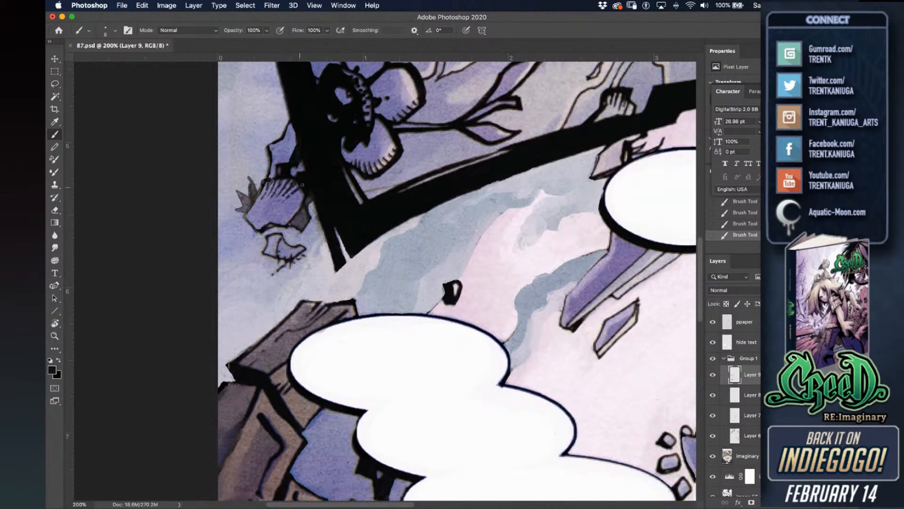
Ink inner facet lines on the floating rock, undoing the stray strokes.
mouse_move(296, 198)
mouse_down()
mouse_move(304, 193)
mouse_move(301, 213)
mouse_up()
key(super+z)
mouse_move(266, 221)
mouse_down()
mouse_move(267, 201)
mouse_move(259, 208)
mouse_up()
key(super+z)
Paint pale grey highlights on the rock's lower facet and the small debris beneath it, and save the page.
alt+click(261, 275)
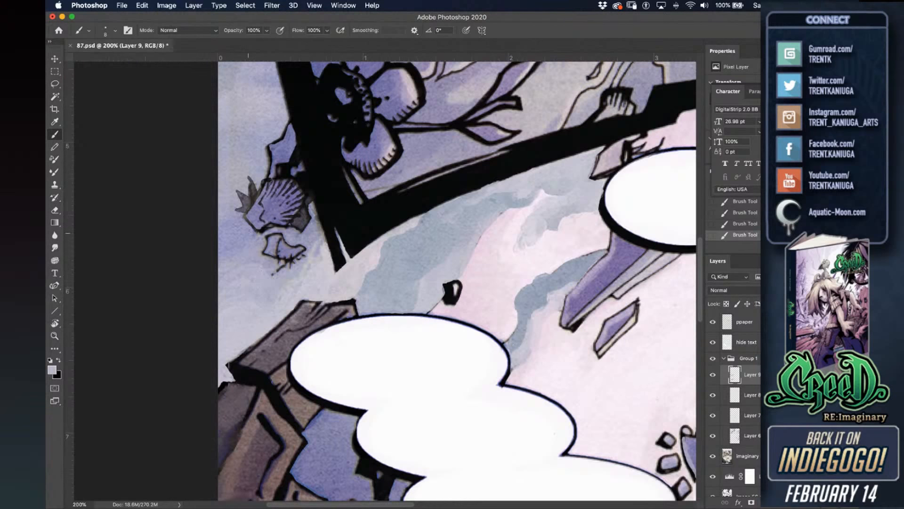
drag(251, 226, 248, 216)
key(super+s)
drag(252, 215, 254, 219)
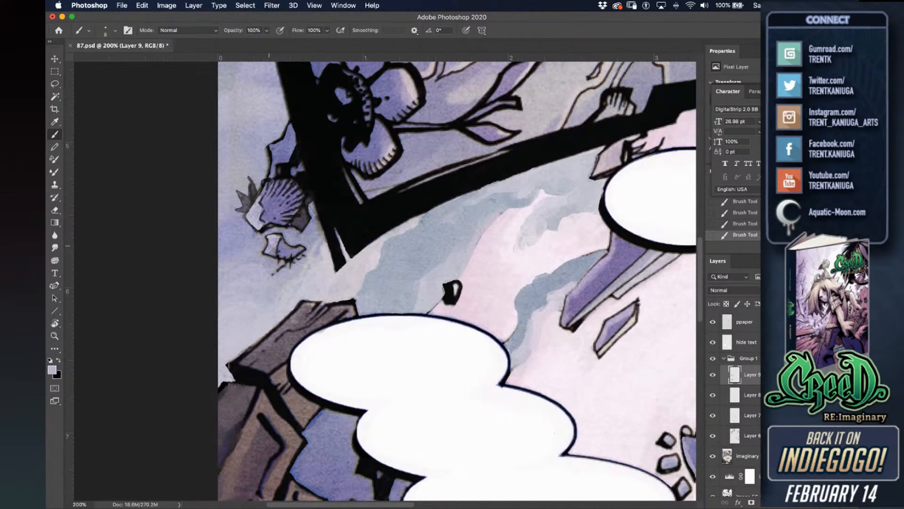
key(super+s)
Extend the blue-grey cloud toward the brown roof above the stacked balloon and soften its edge with paler grey.
key(bracketright)
key(bracketright)
drag(363, 281, 342, 296)
key(bracketleft)
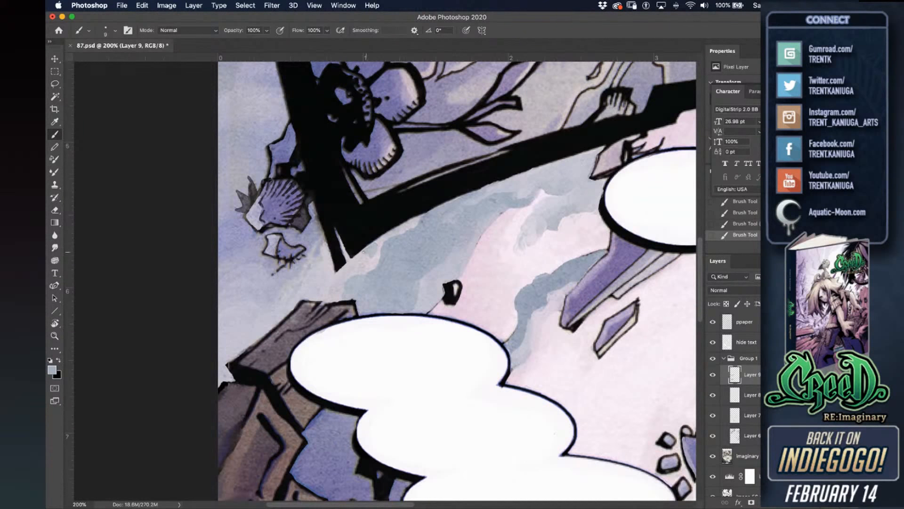
alt+click(374, 262)
alt+click(377, 271)
drag(363, 321, 378, 307)
drag(376, 377, 360, 361)
Repaint the cloud edge beside the black debris piece in pale grey and save the page.
alt+click(428, 273)
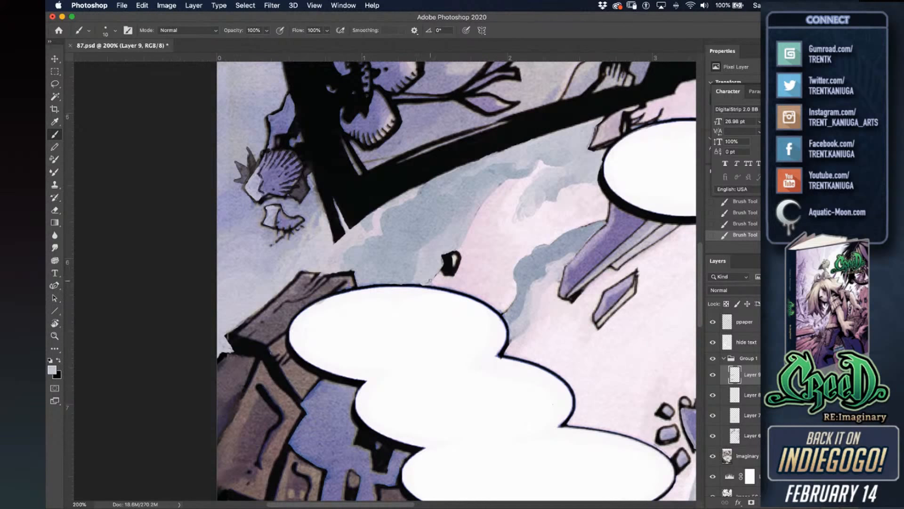
key(super+z)
drag(430, 278, 442, 266)
key(super+s)
Touch up the cloud around the black debris piece with sampled greys and a smaller brush.
key(bracketleft)
alt+click(329, 408)
alt+click(418, 244)
drag(419, 250, 429, 246)
alt+click(436, 258)
Retouch the long shard's edge in sampled purple, save the page, and sample pale grey for its lower facet.
alt+click(613, 238)
mouse_move(608, 227)
mouse_down()
mouse_move(569, 266)
mouse_move(561, 294)
mouse_up()
key(cmd+s)
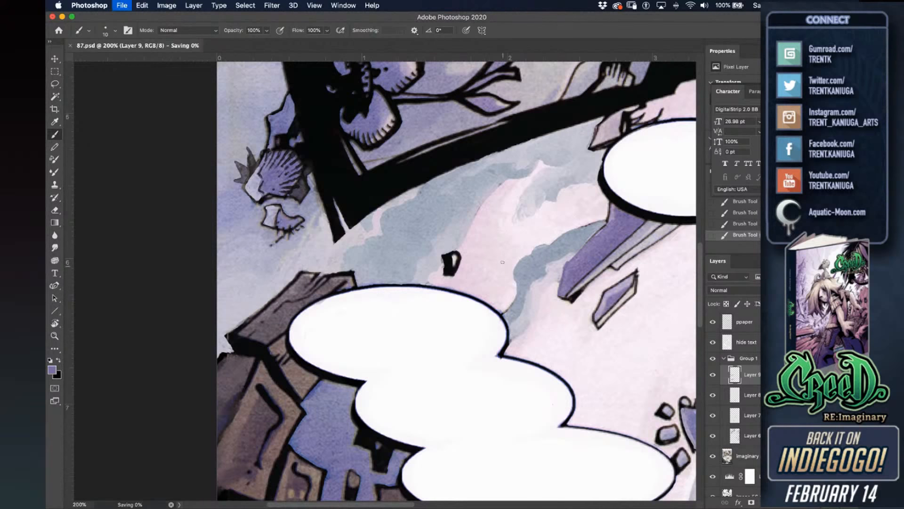
alt+click(597, 271)
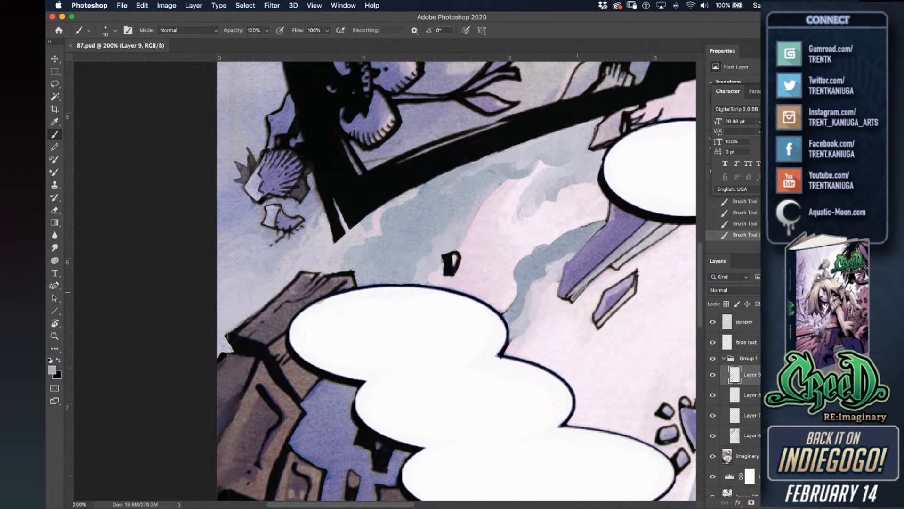
Repaint the lower tip and facet of the long purple shard in sampled pale grey and purple, and save the page.
key(cmd+z)
drag(583, 287, 569, 292)
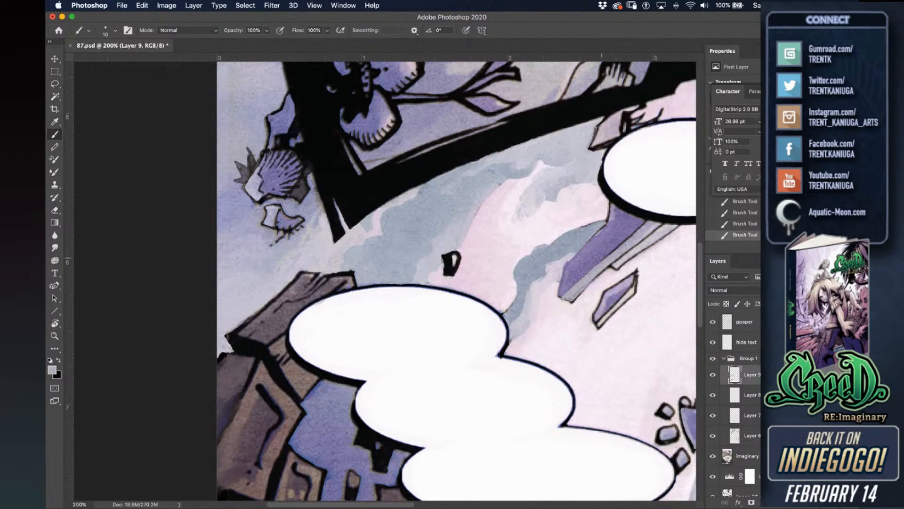
alt+click(607, 237)
key(super+z)
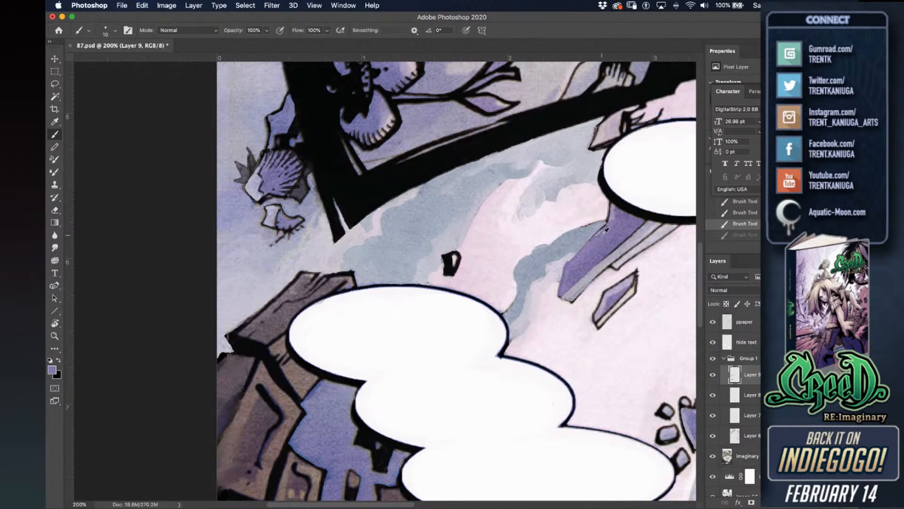
key(shift+super+z)
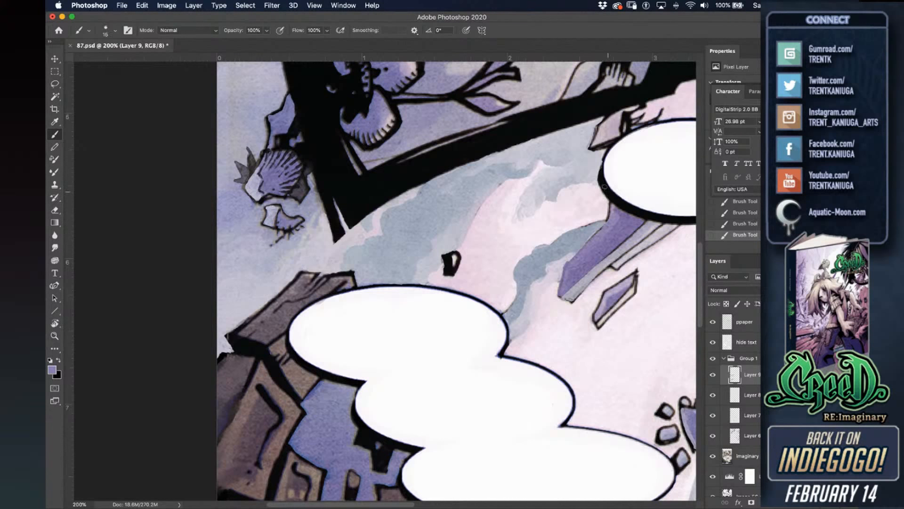
alt+click(627, 224)
alt+click(556, 281)
alt+click(560, 270)
key(ctrl+s)
Paint a puffy blue-grey cloud along the long shard's upper edge up to the round balloon and save the page.
alt+click(580, 236)
key(bracketright)
mouse_move(558, 236)
mouse_down()
mouse_move(589, 207)
mouse_move(586, 223)
mouse_move(600, 208)
mouse_move(603, 218)
mouse_up()
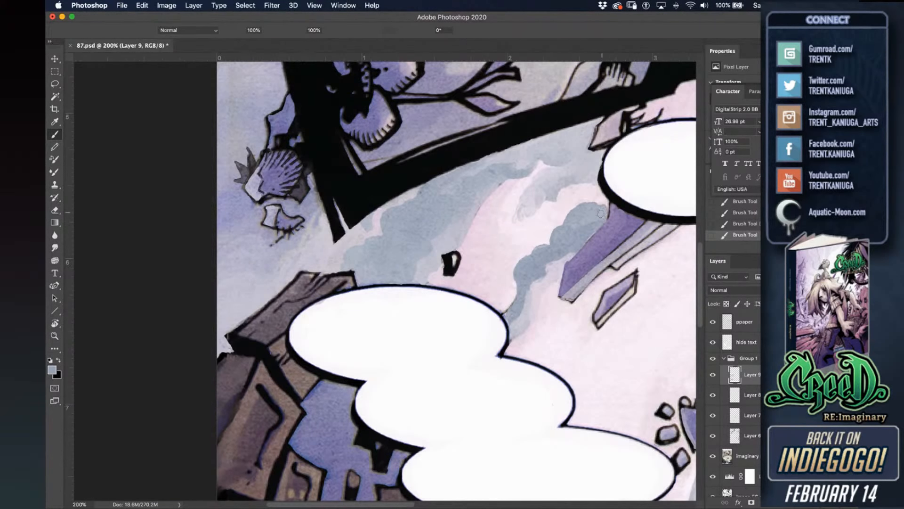
key(cmd+s)
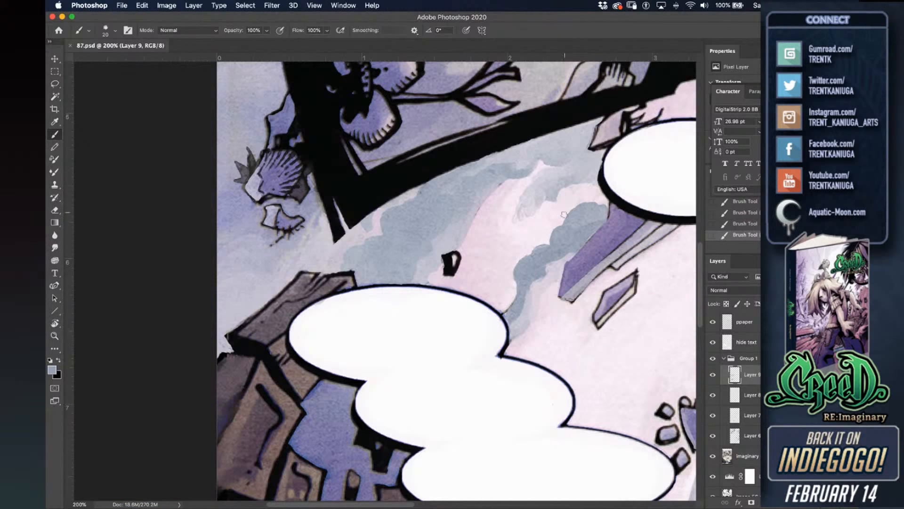
Reshape the large cloud's edge against the pink sky in sampled blue-grey and save the page.
key(bracketleft)
scroll(452, 315, left, 2)
scroll(452, 316, up, 1)
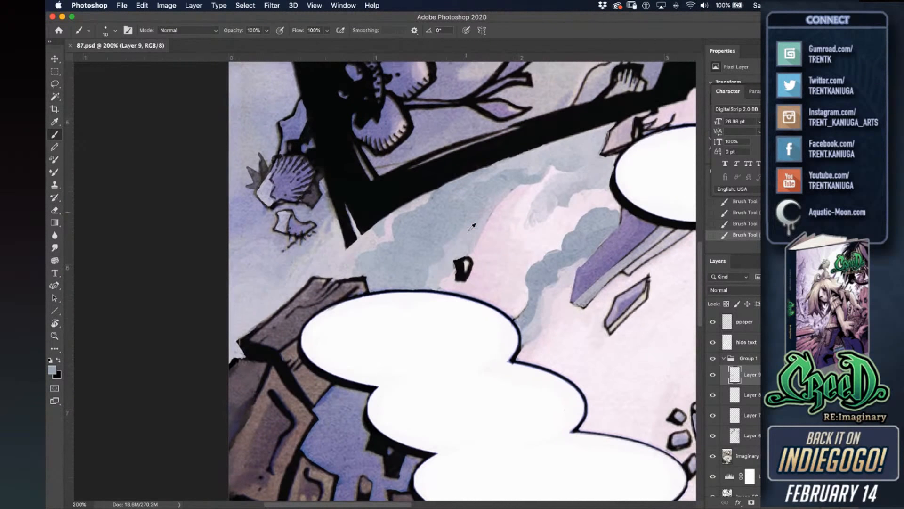
alt+click(476, 232)
drag(492, 214, 522, 183)
key(super+s)
drag(503, 220, 505, 230)
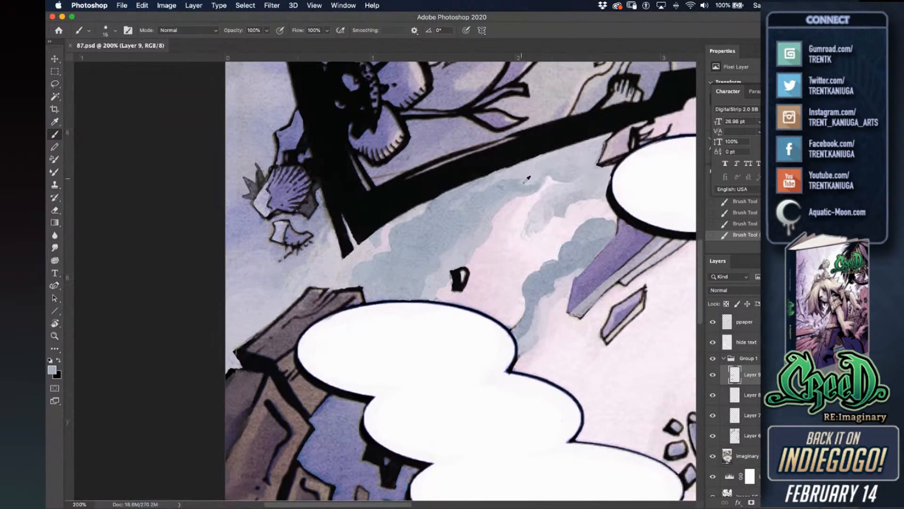
key(super+s)
Cover the upper purple sky between the brown building and the stacked balloons with blue-grey.
scroll(400, 199, down, 5)
scroll(400, 199, right, 2)
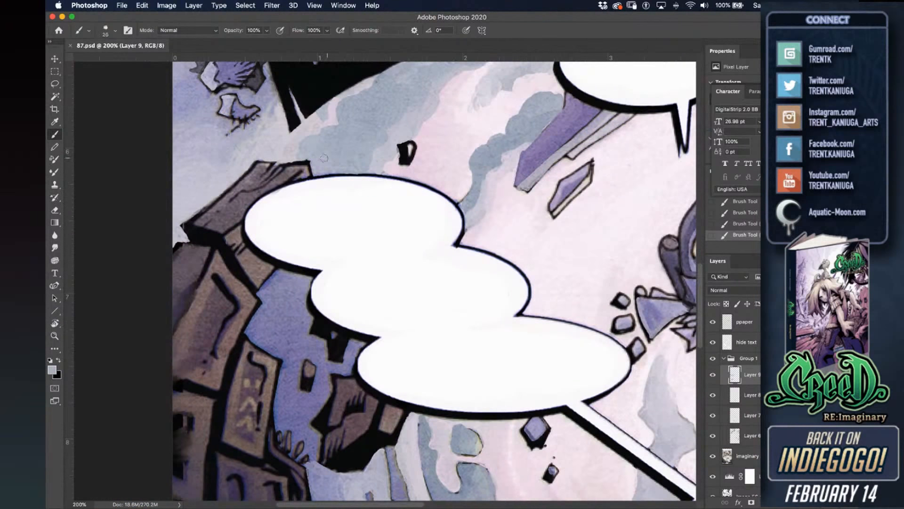
mouse_move(279, 289)
mouse_down()
mouse_move(267, 282)
mouse_move(277, 272)
mouse_up()
mouse_move(286, 274)
mouse_down()
mouse_move(306, 277)
mouse_move(305, 316)
mouse_move(301, 284)
mouse_move(282, 278)
mouse_move(297, 308)
mouse_move(290, 296)
mouse_up()
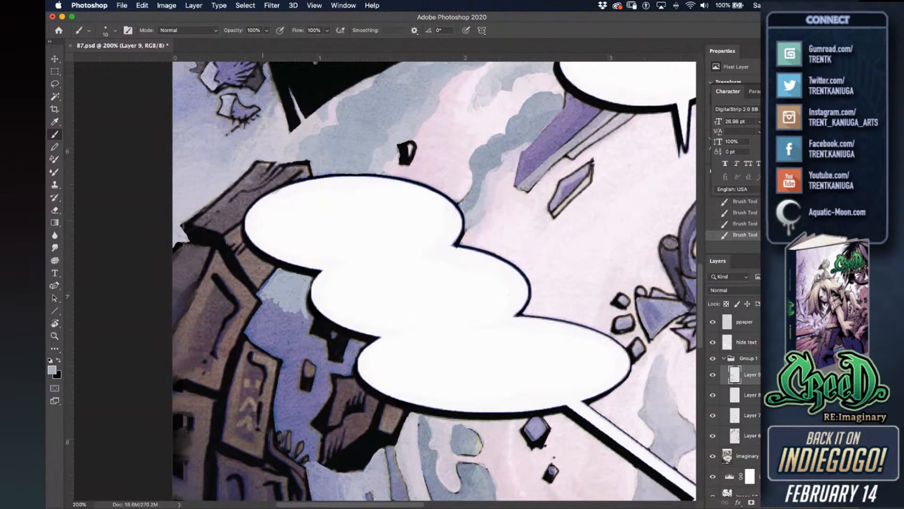
drag(269, 298, 245, 330)
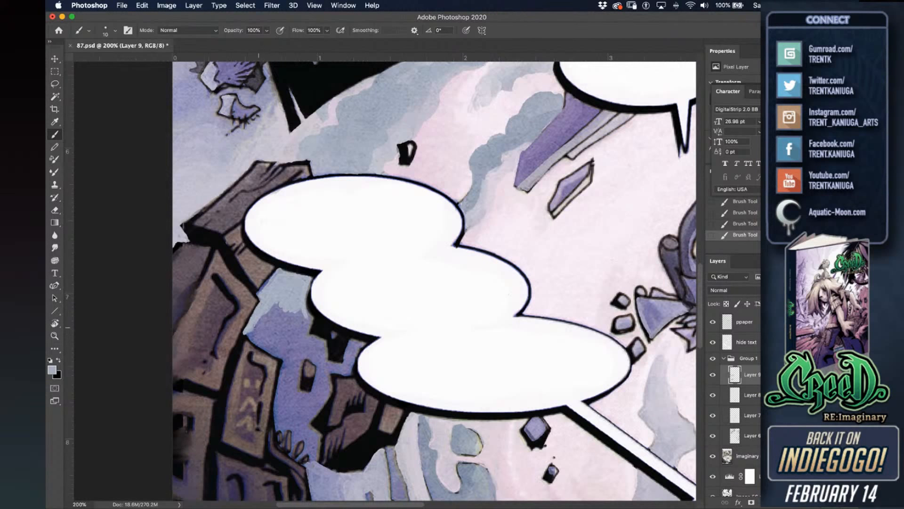
key(super+z)
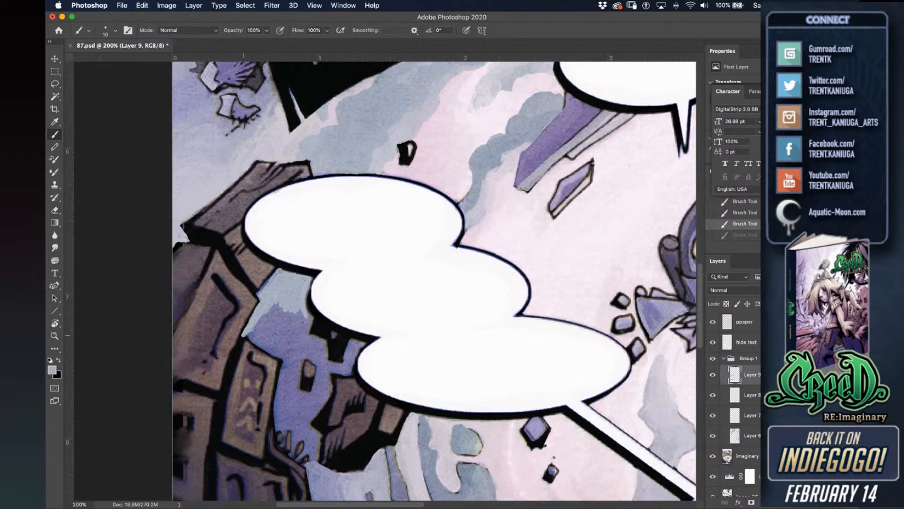
mouse_move(246, 332)
mouse_down()
mouse_move(289, 359)
mouse_move(255, 332)
mouse_move(268, 320)
mouse_move(269, 344)
mouse_move(279, 299)
mouse_move(295, 329)
mouse_move(303, 313)
mouse_up()
key(super+z)
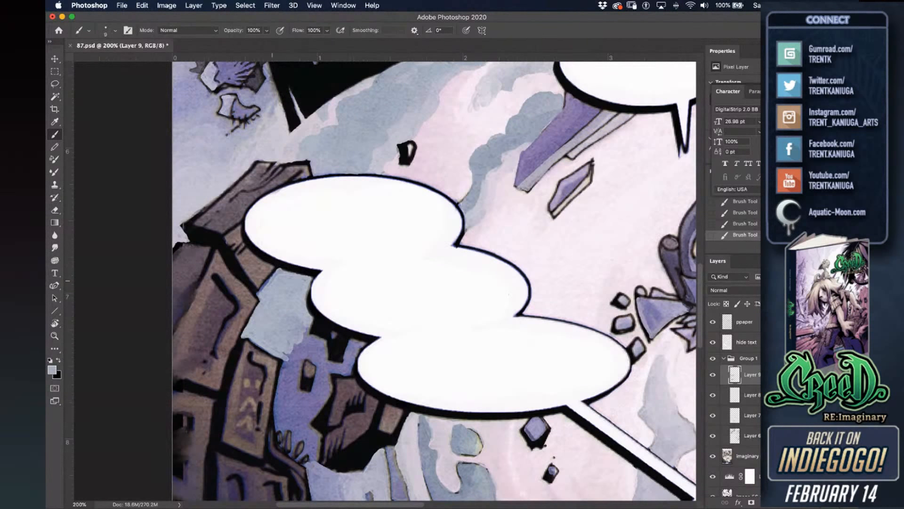
Extend the blue-grey paint down the gap and around the black debris beside the lowest balloon, using sampled colours.
alt+click(282, 263)
alt+click(285, 319)
mouse_move(284, 321)
mouse_down()
mouse_move(320, 340)
mouse_move(324, 359)
mouse_move(286, 377)
mouse_move(280, 399)
mouse_move(281, 362)
mouse_move(292, 347)
mouse_move(288, 389)
mouse_move(283, 368)
mouse_move(287, 384)
mouse_move(305, 342)
mouse_move(295, 401)
mouse_move(295, 372)
mouse_move(314, 354)
mouse_move(311, 346)
mouse_move(316, 363)
mouse_move(340, 365)
mouse_move(352, 339)
mouse_up()
alt+click(363, 333)
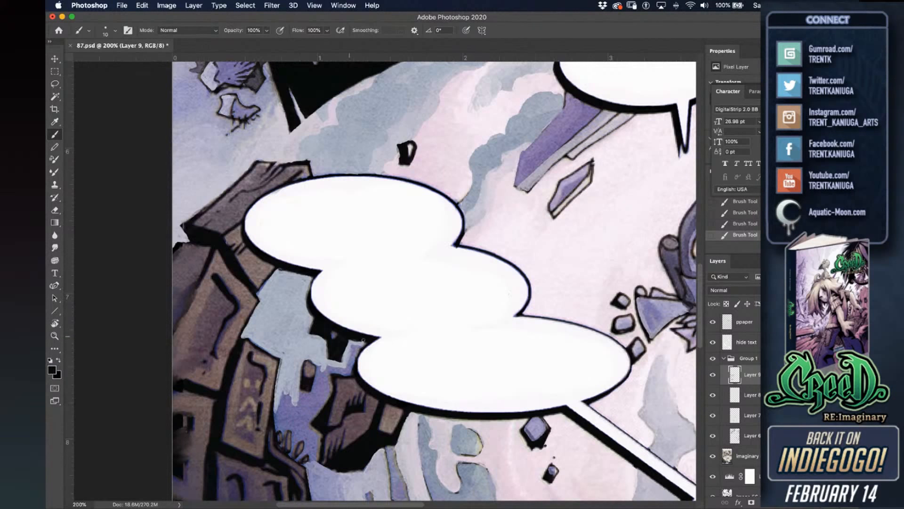
Fill the remaining purple around the small floating brown block with sampled blue-grey, using a larger brush.
alt+click(336, 351)
mouse_move(350, 348)
mouse_down()
mouse_move(351, 371)
mouse_move(325, 368)
mouse_move(331, 391)
mouse_move(327, 377)
mouse_move(320, 400)
mouse_move(316, 367)
mouse_move(313, 408)
mouse_move(323, 415)
mouse_move(304, 415)
mouse_move(303, 395)
mouse_up()
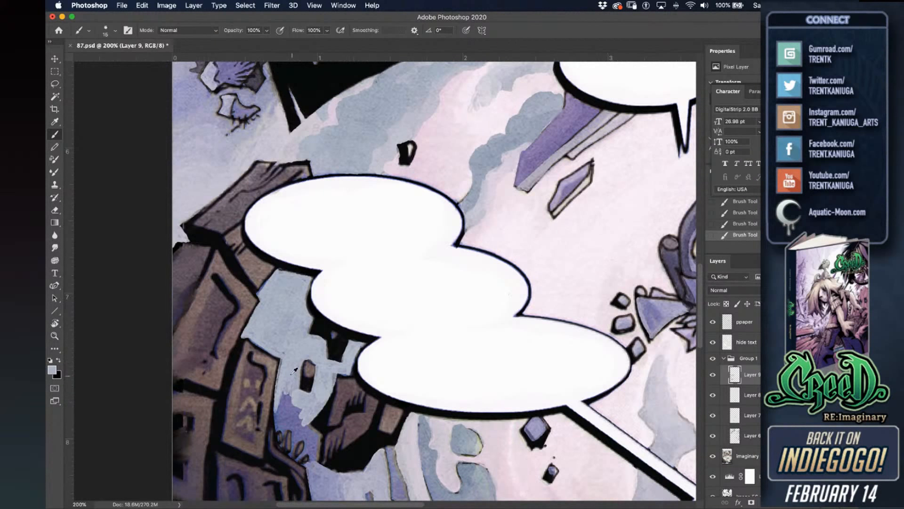
key(bracketright)
key(bracketright)
key(bracketright)
mouse_move(288, 385)
mouse_down()
mouse_move(279, 412)
mouse_move(297, 419)
mouse_move(287, 398)
mouse_move(309, 407)
mouse_move(293, 376)
mouse_up()
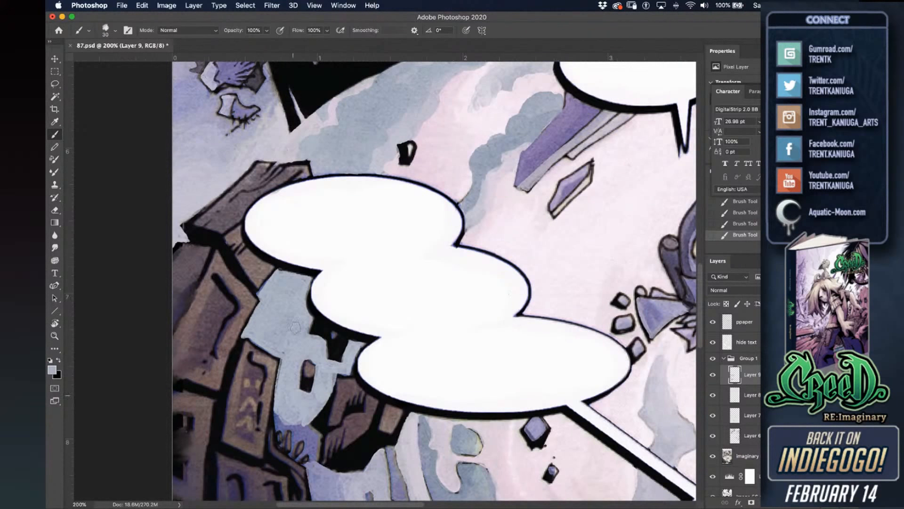
Try to erase the lower part of the new blue-grey paint with a 300 px eraser.
key(e)
mouse_move(301, 424)
mouse_down()
mouse_move(283, 424)
mouse_move(307, 356)
mouse_move(304, 403)
mouse_up()
key(bracketright)
key(bracketright)
key(bracketright)
key(bracketright)
key(bracketright)
key(bracketright)
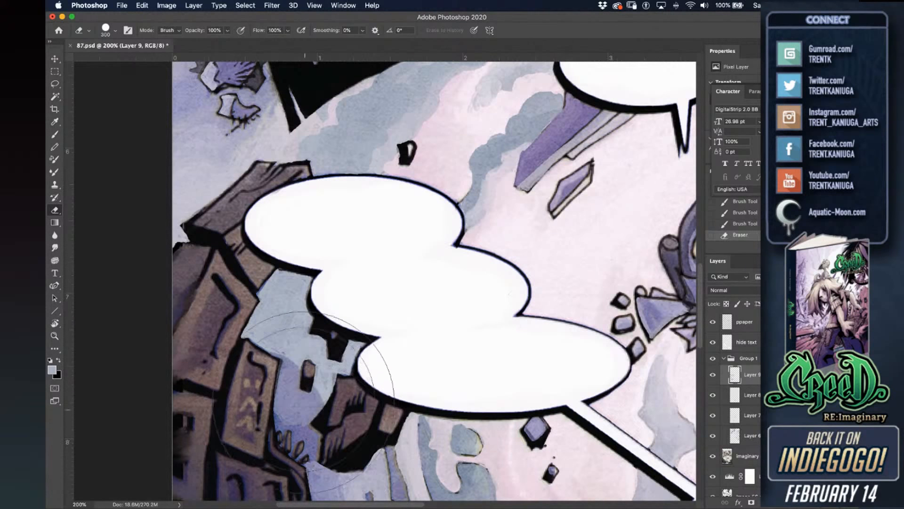
key(super+z)
Set the eraser to the Airbrush preset and fade the lower end of the blue-grey paint beside the brown rock.
right_click(267, 388)
click(266, 383)
right_click(280, 369)
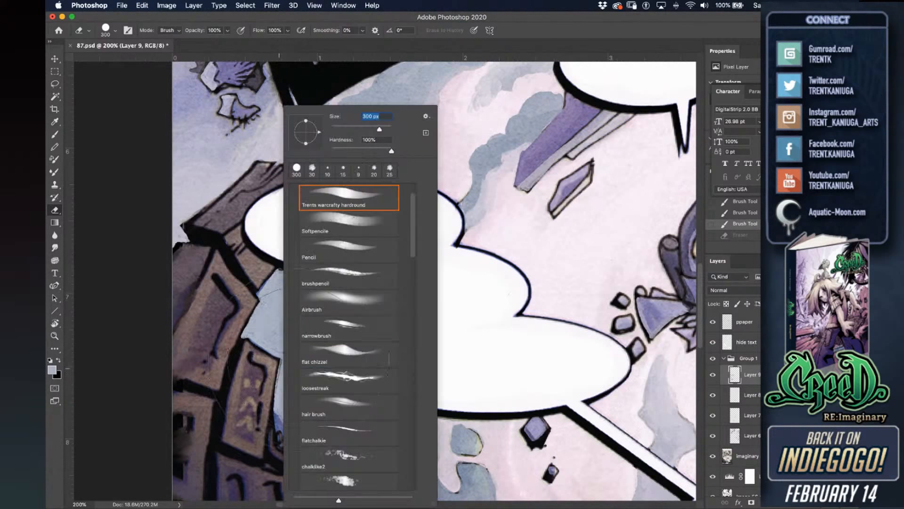
double_click(342, 303)
click(283, 398)
key(bracketleft)
key(bracketleft)
key(bracketleft)
key(bracketleft)
drag(288, 410, 327, 411)
Soften the blue-grey paint further with a 300 px airbrush eraser, return to the brush and save the page.
key(bracketright)
key(bracketright)
key(bracketright)
drag(276, 423, 284, 420)
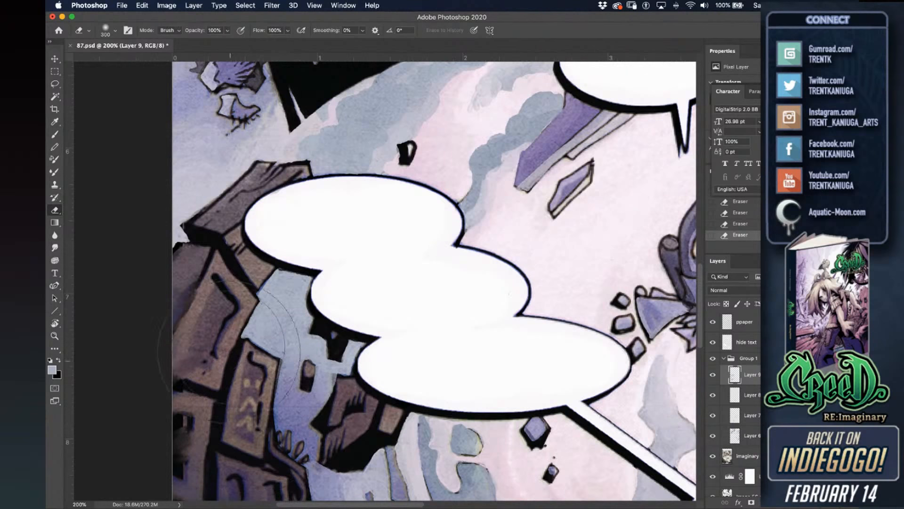
drag(389, 424, 407, 324)
key(b)
key(super+s)
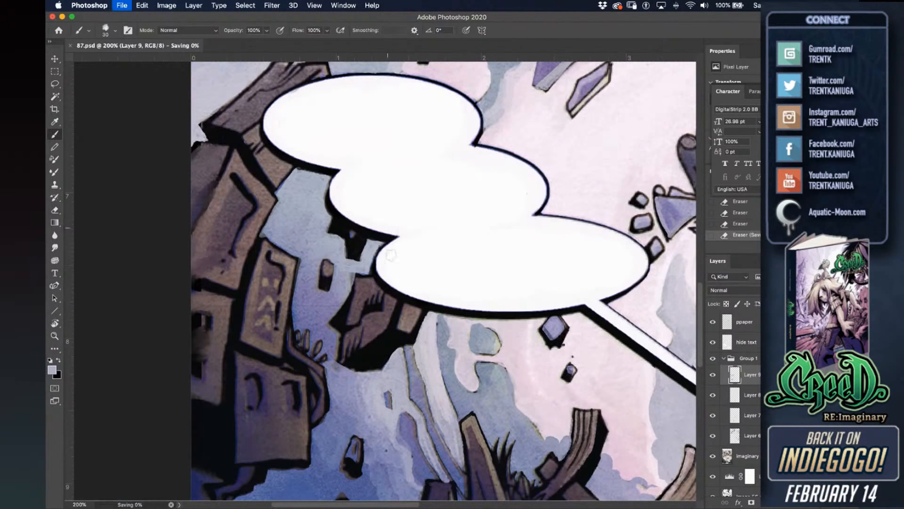
Paint pale lavender haze below the floating brown rock and save the page.
mouse_move(375, 385)
mouse_down()
mouse_move(356, 391)
mouse_move(343, 374)
mouse_move(341, 387)
mouse_move(359, 403)
mouse_move(342, 397)
mouse_move(359, 401)
mouse_move(363, 403)
mouse_up()
key(bracketleft)
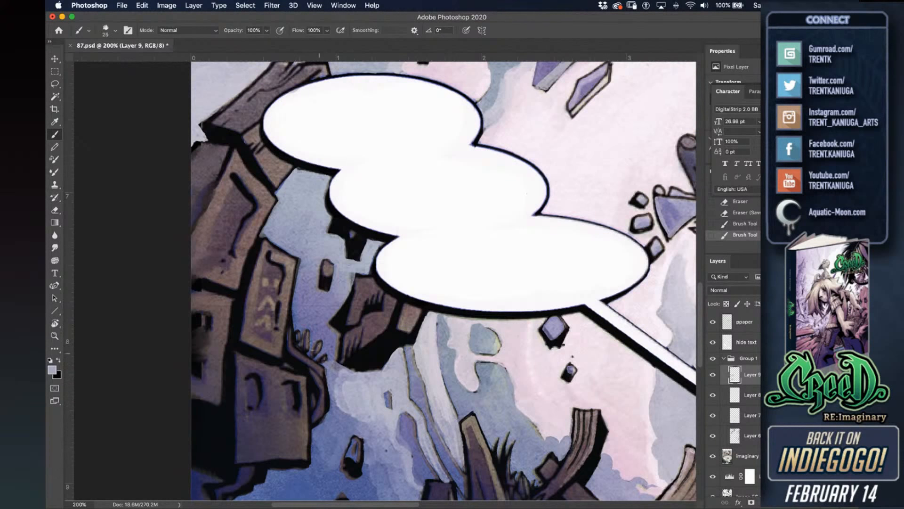
mouse_move(351, 374)
mouse_down()
mouse_move(341, 398)
mouse_move(335, 386)
mouse_move(337, 406)
mouse_up()
key(super+s)
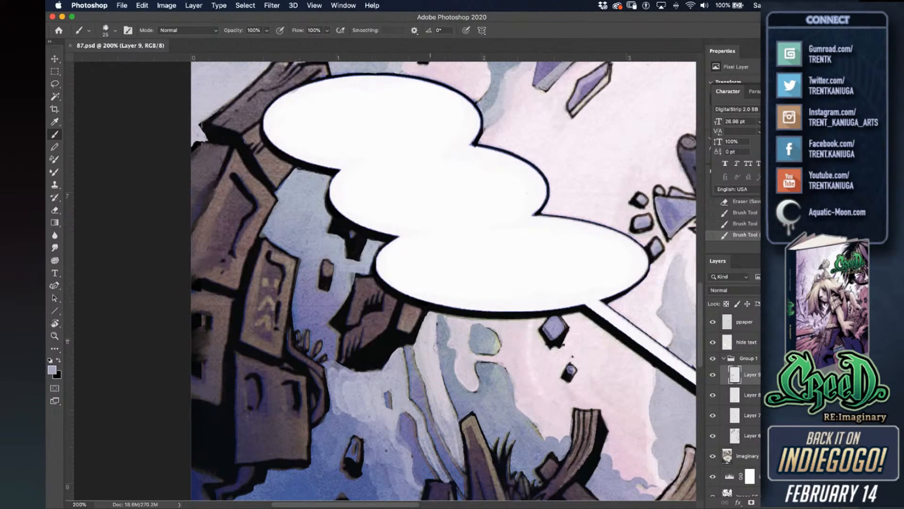
Extend the pale haze upward along the floating brown rock's left edge with sampled lavender tones.
alt+click(343, 375)
click(344, 366)
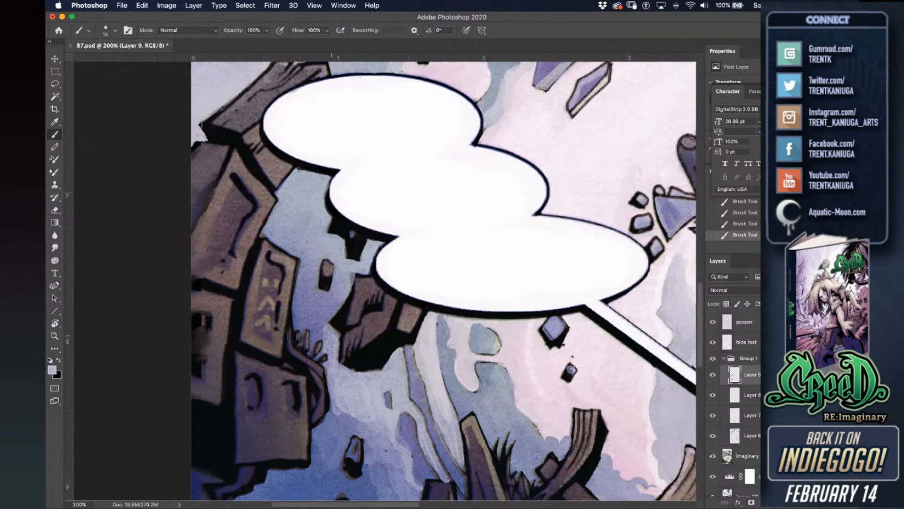
alt+click(338, 338)
mouse_move(329, 329)
mouse_down()
mouse_move(331, 313)
mouse_move(325, 339)
mouse_up()
alt+click(322, 306)
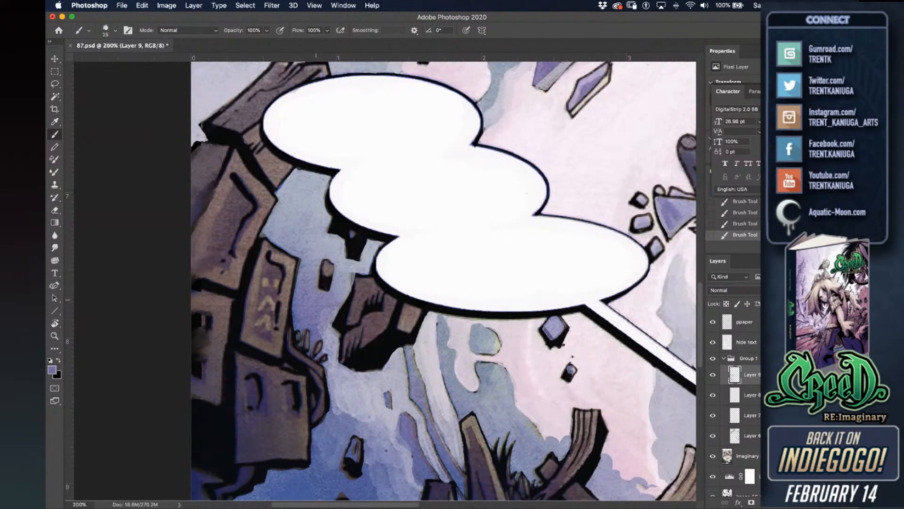
Blend sampled pale lavender into the sky between the floating rock and the grass on the building.
alt+click(332, 326)
drag(325, 332, 314, 336)
key(bracketleft)
key(bracketleft)
key(bracketleft)
key(bracketleft)
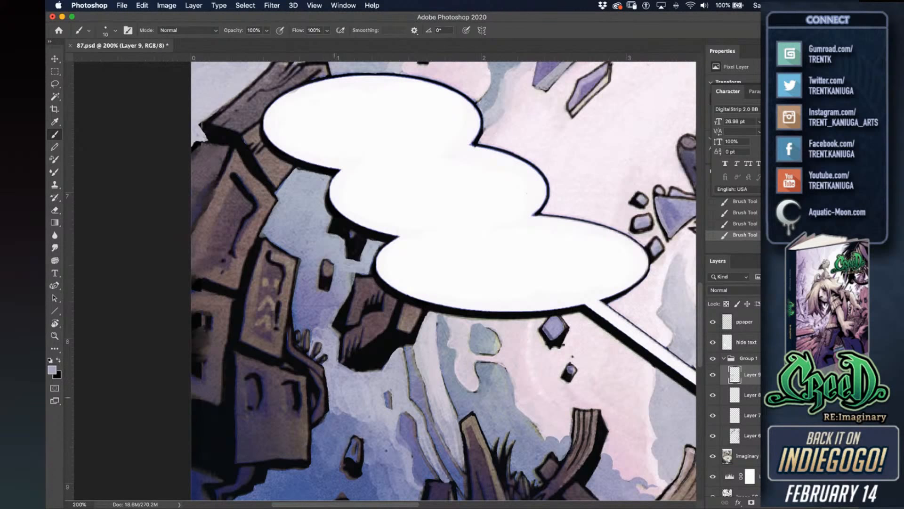
key(bracketright)
mouse_move(320, 335)
mouse_down()
mouse_move(304, 322)
mouse_move(327, 310)
mouse_move(300, 324)
mouse_up()
Paint sampled lavender along the brown building's right edge beside the small floating block, using a smaller brush.
alt+click(325, 308)
key(bracketleft)
key(bracketleft)
key(bracketleft)
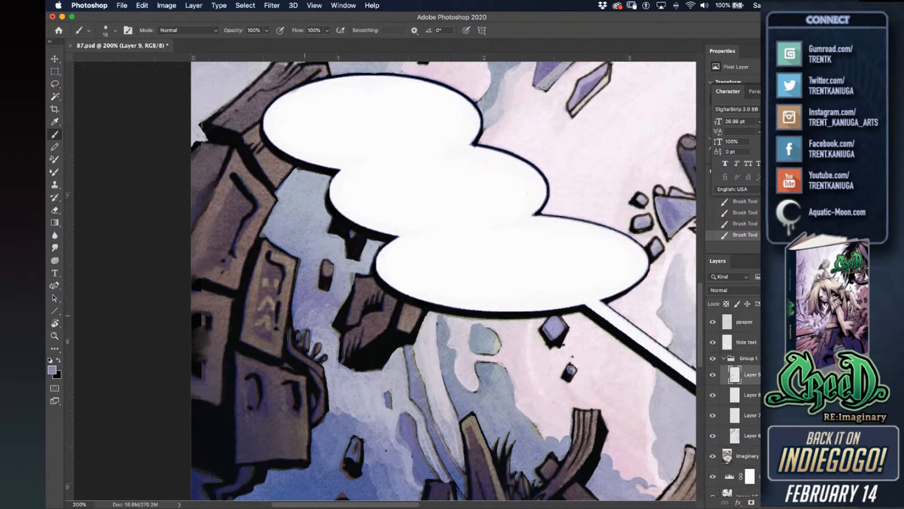
mouse_move(299, 327)
mouse_down()
mouse_move(304, 334)
mouse_move(293, 288)
mouse_up()
drag(302, 254, 293, 311)
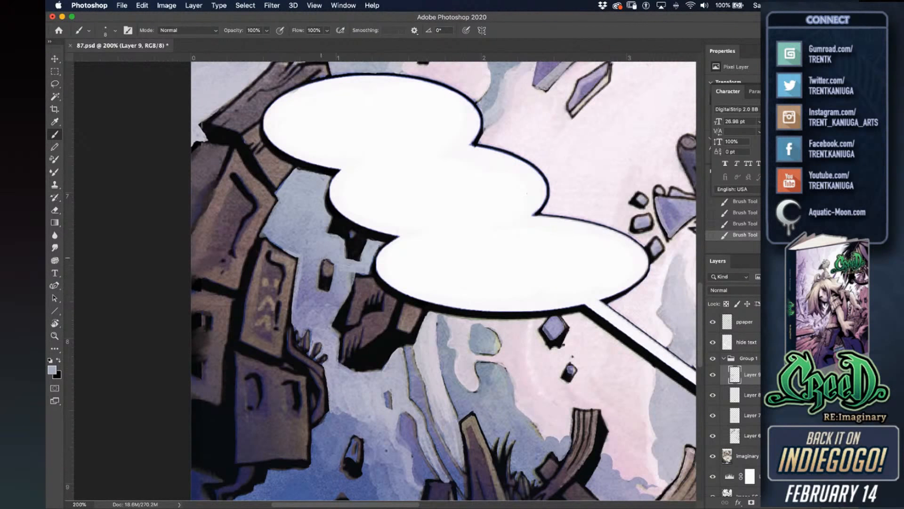
Undo the last stroke, touch up the sky between the black debris and brown rock with sampled lavender, and save the page.
alt+click(315, 322)
alt+click(358, 303)
key(bracketleft)
key(bracketleft)
key(super+z)
key(super+s)
alt+click(349, 272)
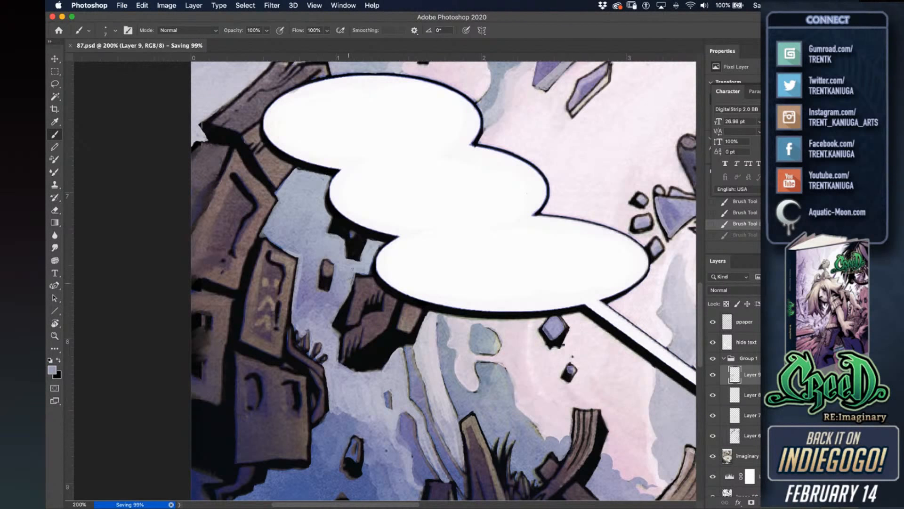
drag(352, 273, 351, 283)
key(super+s)
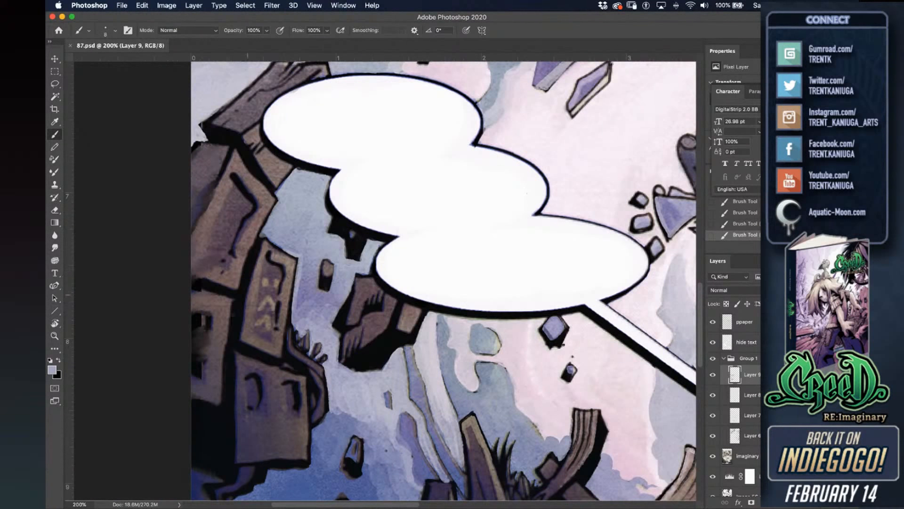
Paint over the cloud edge beneath the lowest balloon in sampled blue-grey and save the page.
scroll(434, 400, down, 3)
alt+click(442, 309)
mouse_move(389, 267)
mouse_down()
mouse_move(390, 278)
mouse_move(382, 256)
mouse_move(409, 343)
mouse_up()
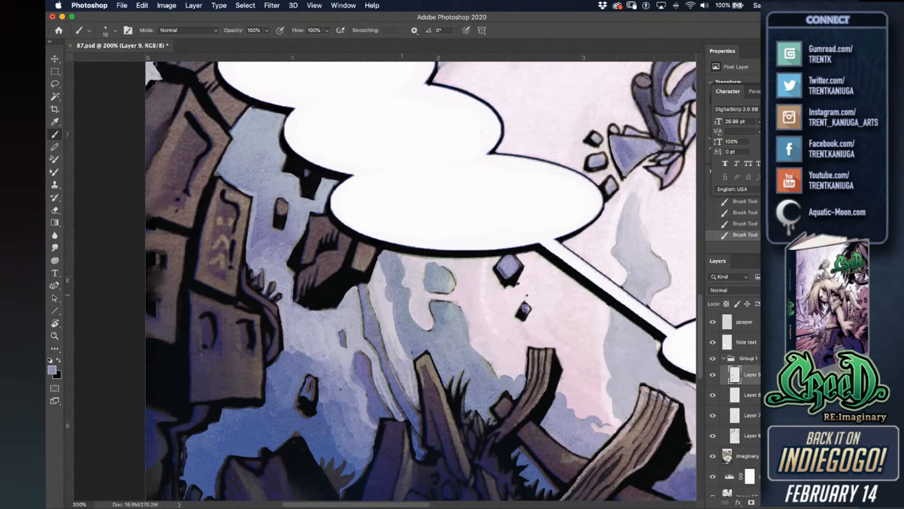
key(bracketright)
key(super+s)
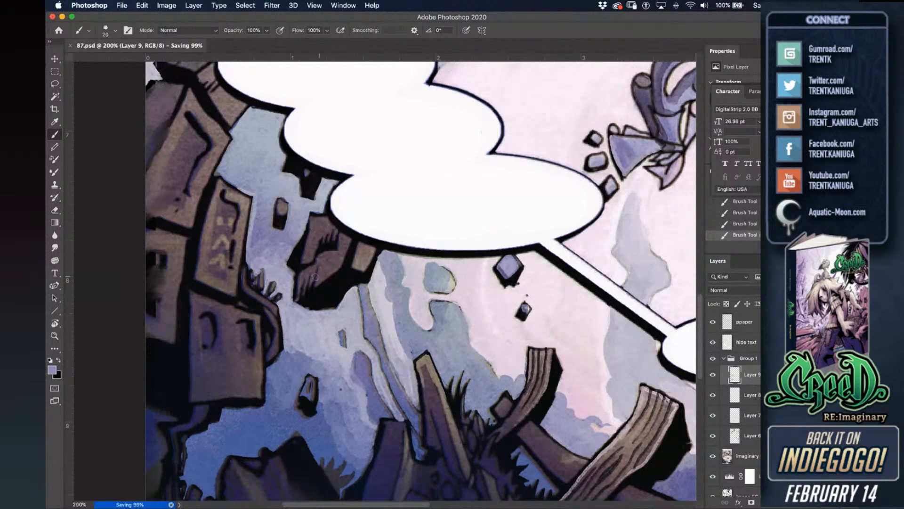
Retouch the sky above the building's grass tufts with sampled lavender and save the page.
drag(346, 295, 375, 333)
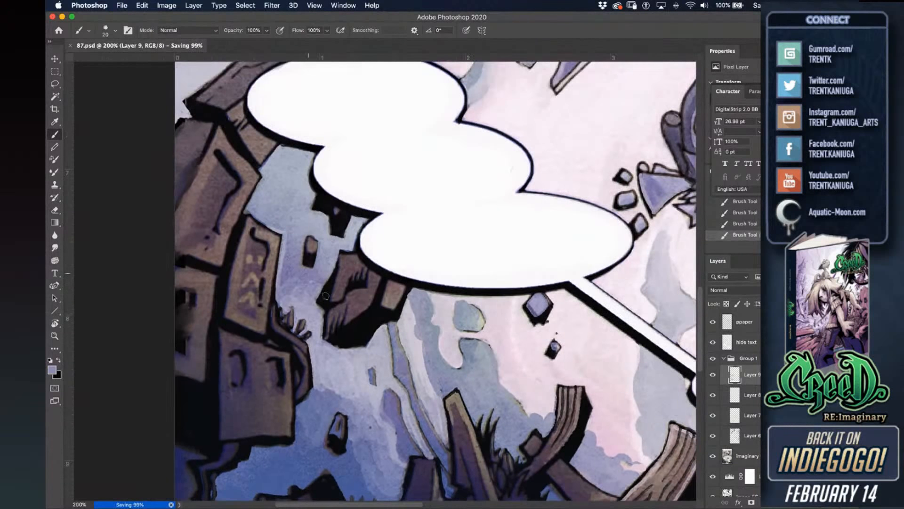
alt+click(293, 293)
mouse_move(300, 293)
mouse_down()
mouse_move(303, 301)
mouse_move(281, 303)
mouse_up()
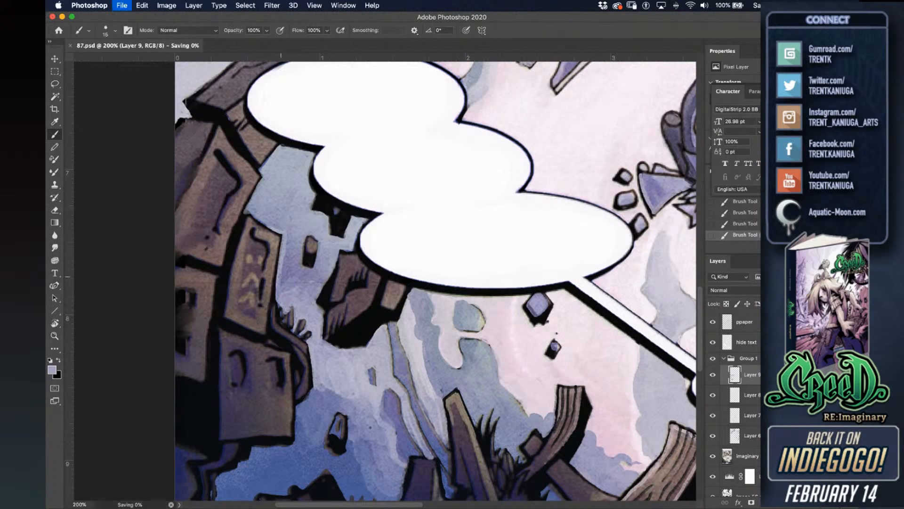
key(super+s)
alt+click(286, 295)
drag(290, 293, 289, 287)
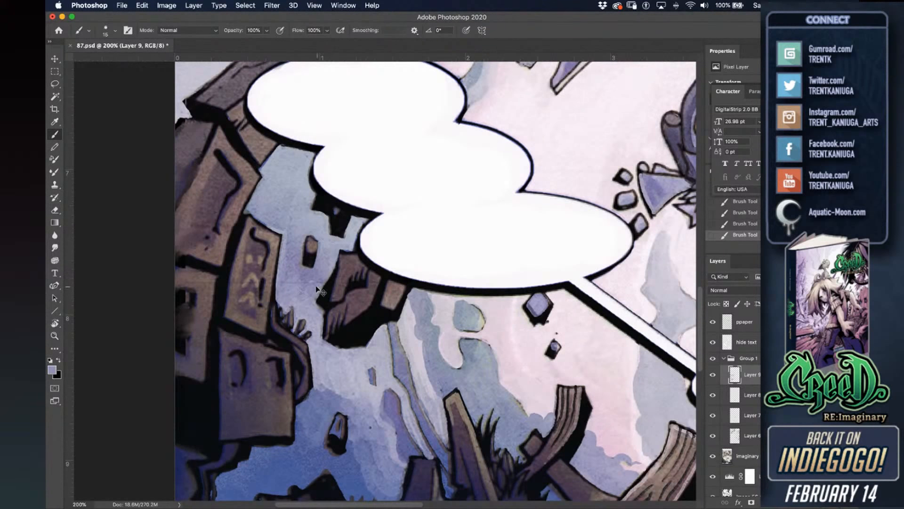
key(super+s)
Brush pale haze into the sky below the floating brown rock with a larger brush and sample its tones.
key(bracketright)
scroll(339, 377, down, 5)
mouse_move(345, 304)
mouse_down()
mouse_move(337, 303)
mouse_move(374, 314)
mouse_move(355, 295)
mouse_move(357, 302)
mouse_up()
alt+click(360, 301)
alt+click(367, 300)
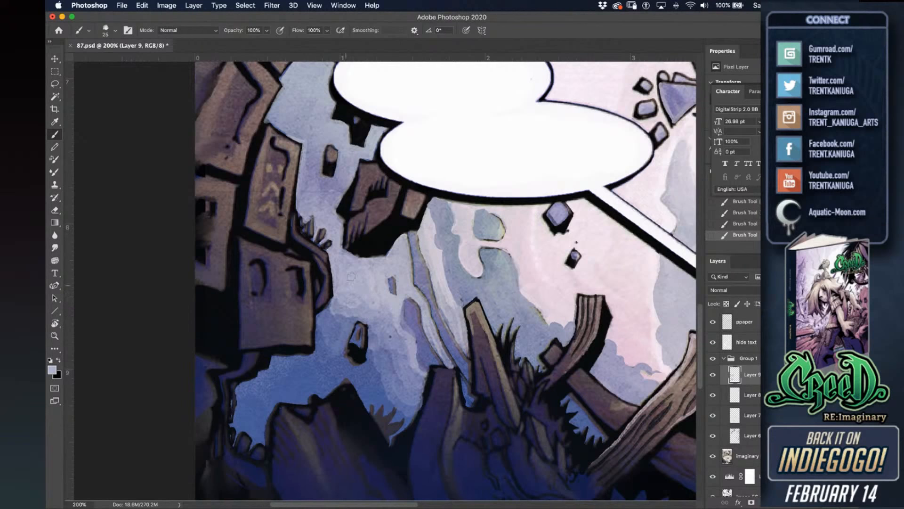
Paint sampled blue haze along the building's lower right edge and fill the small gap inside the root with a finer brush.
key(])
alt+click(336, 312)
mouse_move(324, 326)
mouse_down()
mouse_move(331, 316)
mouse_move(320, 319)
mouse_up()
key(bracketleft)
key(bracketleft)
drag(314, 281, 317, 288)
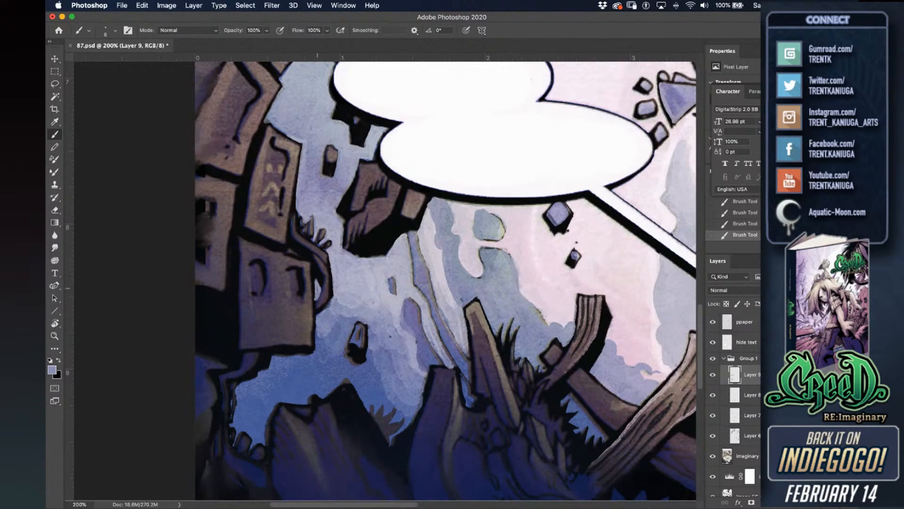
Retouch the sky between the building's root and the pale smoke wisps with sampled blue-grey tones and a 20 px brush.
alt+click(322, 285)
drag(324, 308, 315, 305)
alt+click(396, 314)
drag(399, 313, 387, 328)
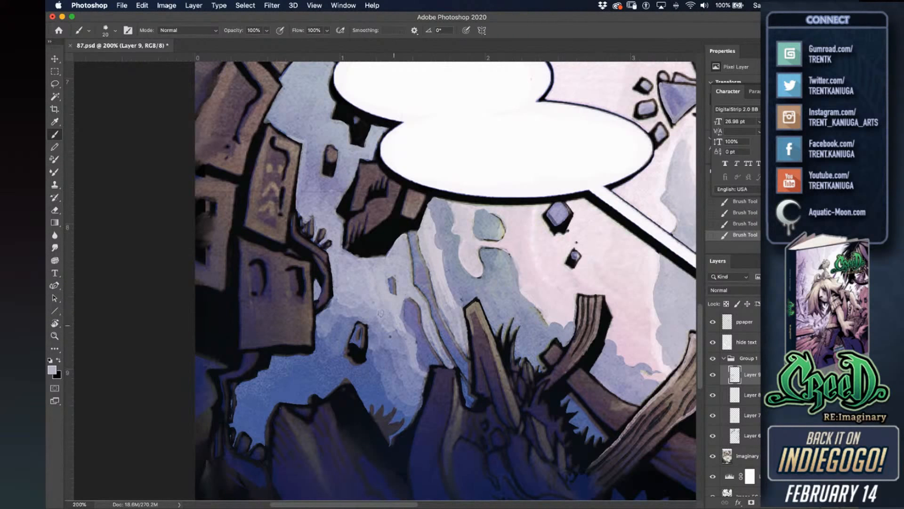
alt+click(394, 323)
drag(406, 352, 391, 337)
Blend sampled blue and lavender haze around the small floating rock beside the building with a 30–35 px brush and save the page.
alt+click(406, 353)
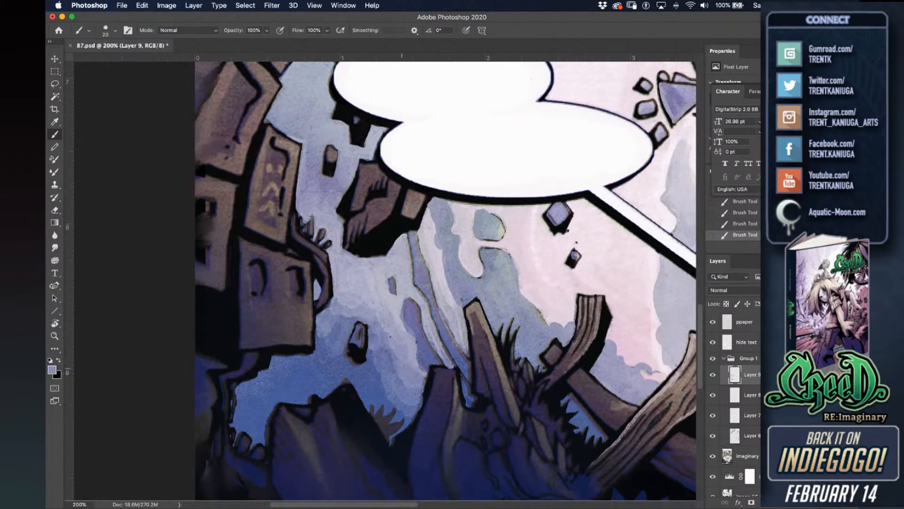
key(bracketright)
mouse_move(399, 379)
mouse_down()
mouse_move(386, 340)
mouse_move(372, 371)
mouse_move(379, 372)
mouse_move(368, 369)
mouse_move(370, 336)
mouse_move(370, 356)
mouse_up()
alt+click(379, 345)
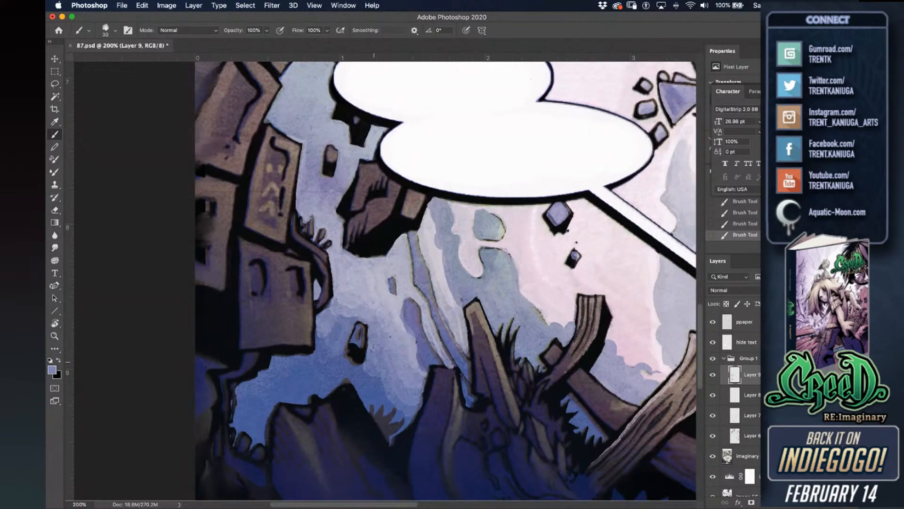
key(bracketright)
alt+click(359, 311)
drag(349, 319, 328, 352)
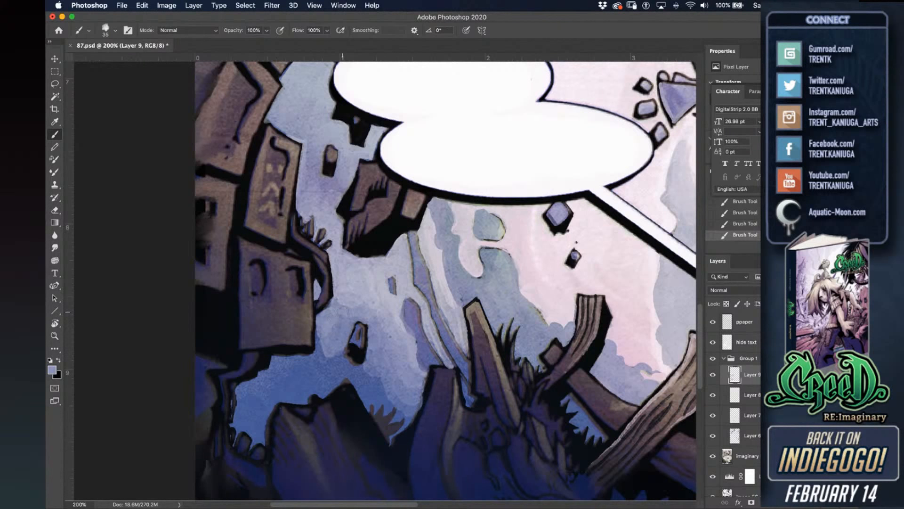
key(super+s)
Brush sampled blue haze into the sky below the small floating rock with a smaller brush.
key(bracketleft)
key(bracketleft)
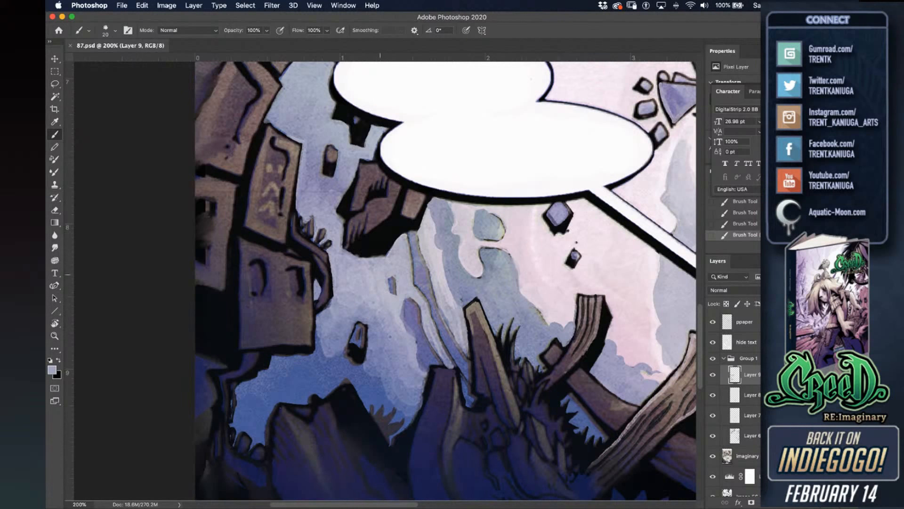
alt+click(337, 339)
mouse_move(322, 352)
mouse_down()
mouse_move(315, 346)
mouse_move(319, 365)
mouse_move(368, 366)
mouse_move(346, 373)
mouse_move(367, 400)
mouse_move(386, 398)
mouse_move(376, 399)
mouse_up()
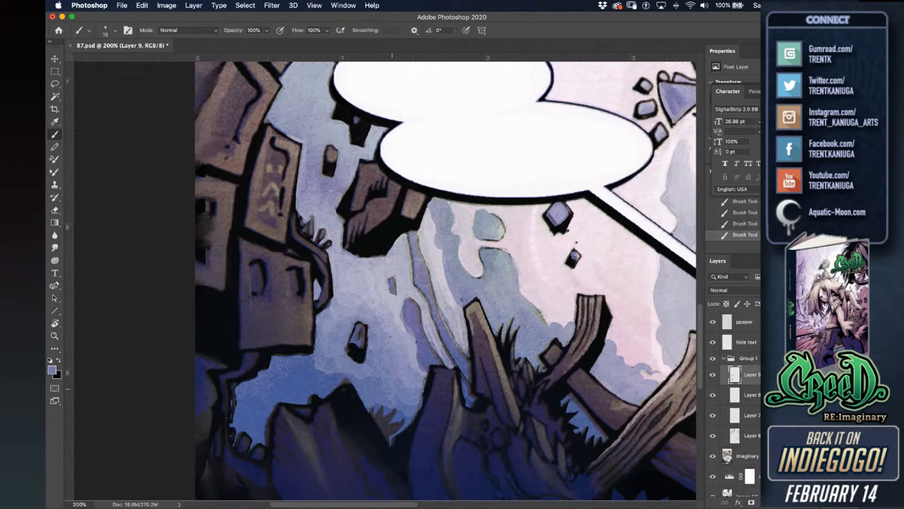
Sample the blue below the small floating rock and use the Watercolory brush preset at 8 px.
alt+click(377, 378)
key(bracketright)
key(bracketright)
key(bracketright)
key(bracketright)
key(bracketleft)
key(bracketleft)
right_click(390, 245)
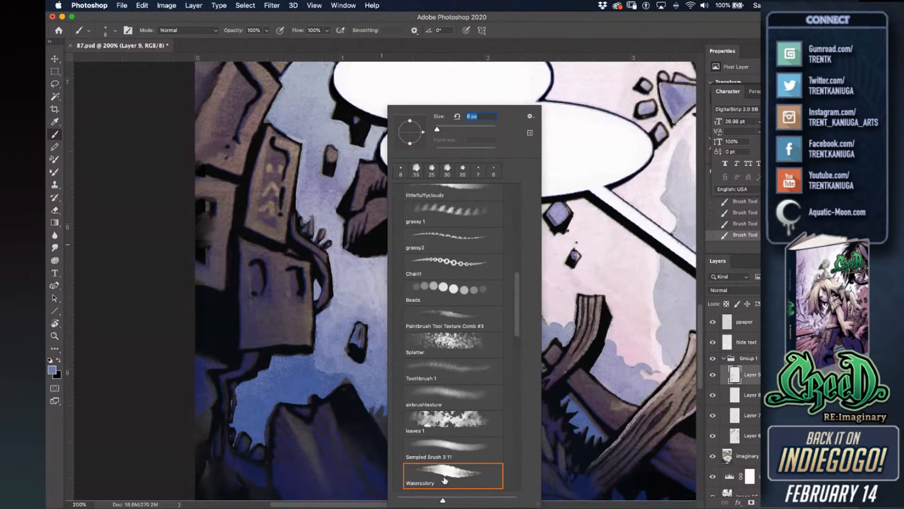
click(266, 324)
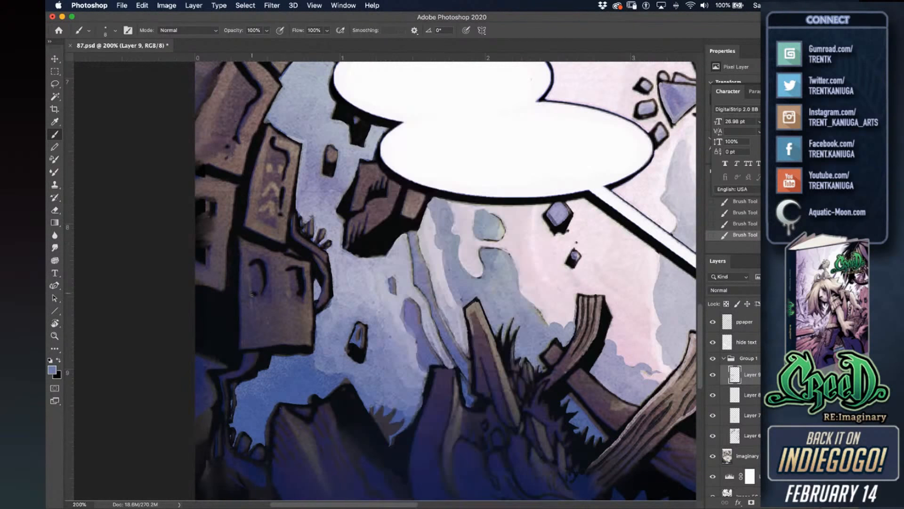
Try a broad 60 px blue haze stroke over the building's front and undo it.
key(bracketright)
key(bracketright)
key(bracketright)
key(bracketright)
key(bracketright)
key(bracketright)
key(bracketright)
key(bracketright)
mouse_move(237, 308)
mouse_down()
mouse_move(252, 321)
mouse_move(251, 217)
mouse_move(274, 300)
mouse_up()
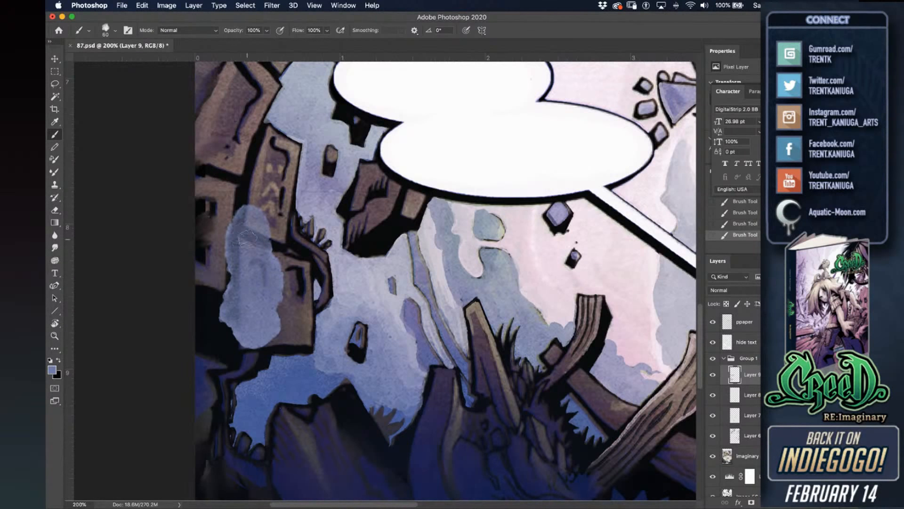
key(bracketleft)
key(bracketleft)
key(bracketleft)
key(bracketleft)
key(super+z)
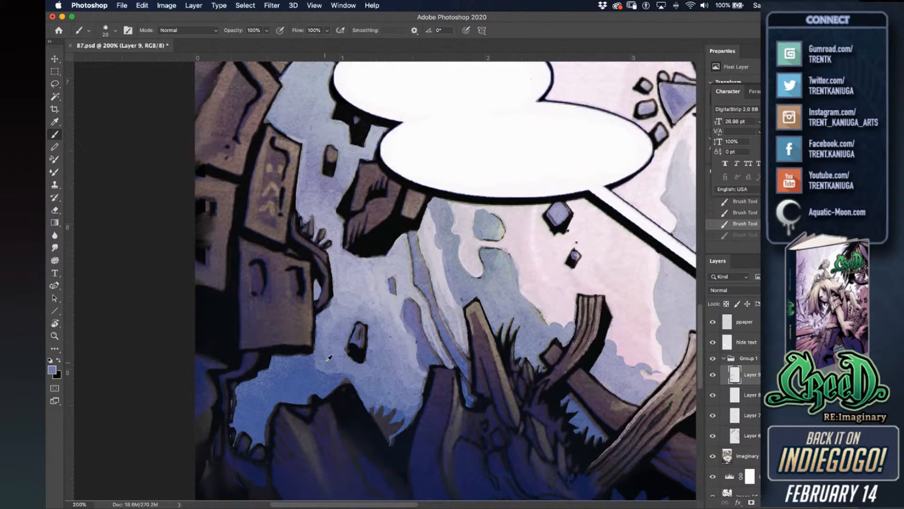
Brush blue haze into the sky beneath the building's lower edge, increasing the brush from 20 to 40 px.
mouse_move(326, 357)
mouse_down()
mouse_move(298, 368)
mouse_move(332, 389)
mouse_move(349, 377)
mouse_move(287, 376)
mouse_move(275, 367)
mouse_up()
key(bracketright)
key(bracketright)
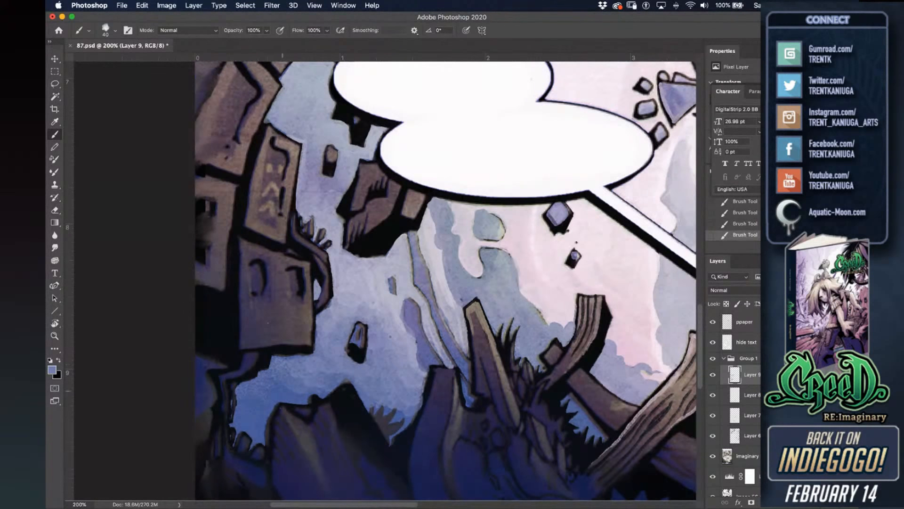
Paint sampled brown edges around the building's two lower windows and a small chip below them with a fine brush.
key(bracketleft)
key(bracketleft)
key(bracketleft)
alt+click(289, 347)
mouse_move(247, 346)
mouse_down()
mouse_move(247, 320)
mouse_move(274, 320)
mouse_move(272, 330)
mouse_up()
alt+click(305, 318)
mouse_move(285, 267)
mouse_down()
mouse_move(288, 297)
mouse_move(300, 302)
mouse_move(288, 307)
mouse_up()
mouse_move(247, 259)
mouse_down()
mouse_move(250, 298)
mouse_move(264, 297)
mouse_up()
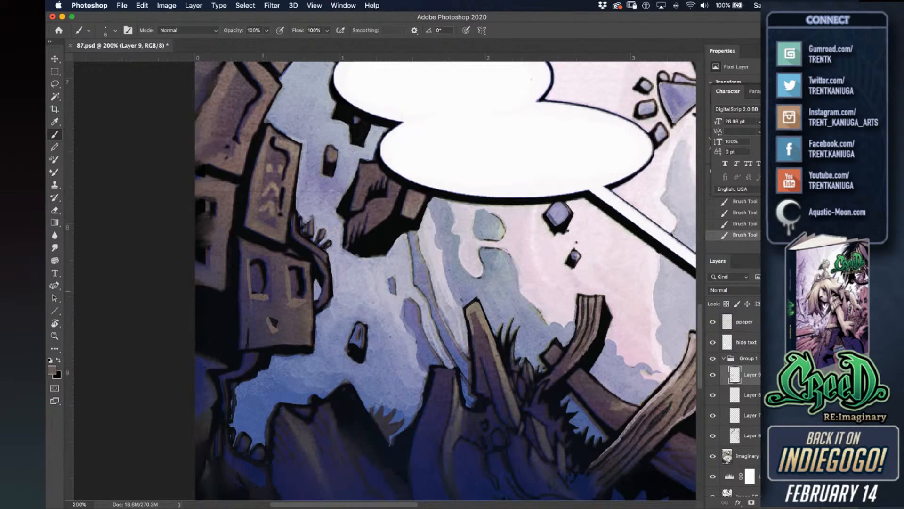
Touch up the building's edge grass with a sampled dark tone and ink a small black rock below the floating brown rock.
drag(448, 260, 418, 277)
alt+click(332, 208)
mouse_move(309, 228)
mouse_down()
mouse_move(330, 193)
mouse_move(326, 206)
mouse_up()
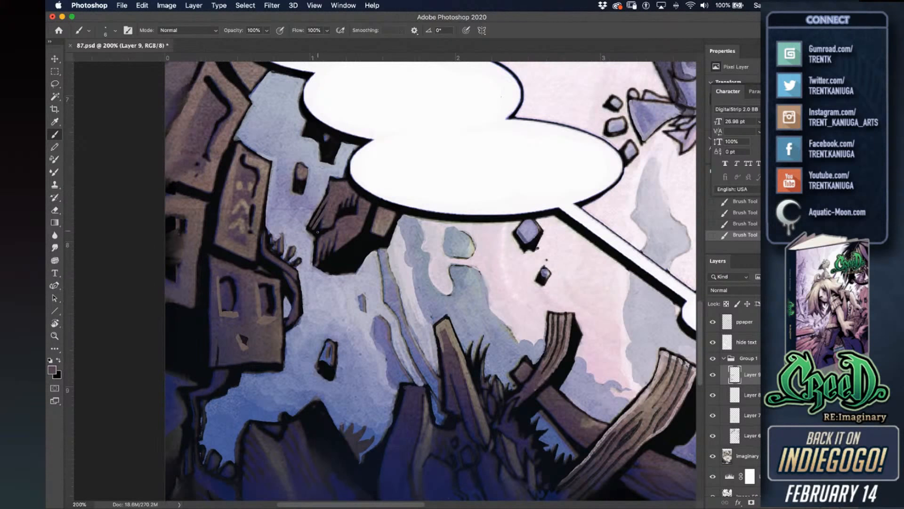
drag(452, 297, 355, 305)
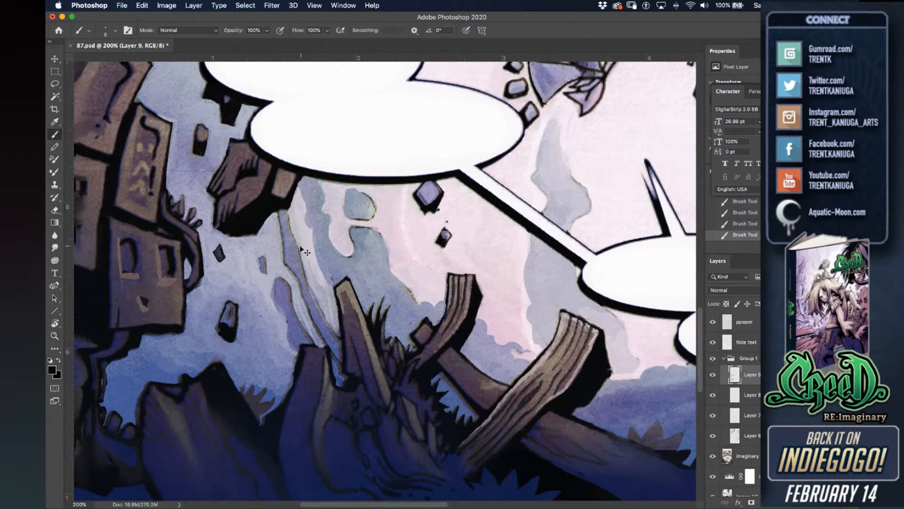
Compare the whole lower panel with the Group 1 paint layers hidden and shown.
key(super+minus)
key(super+minus)
drag(480, 226, 456, 261)
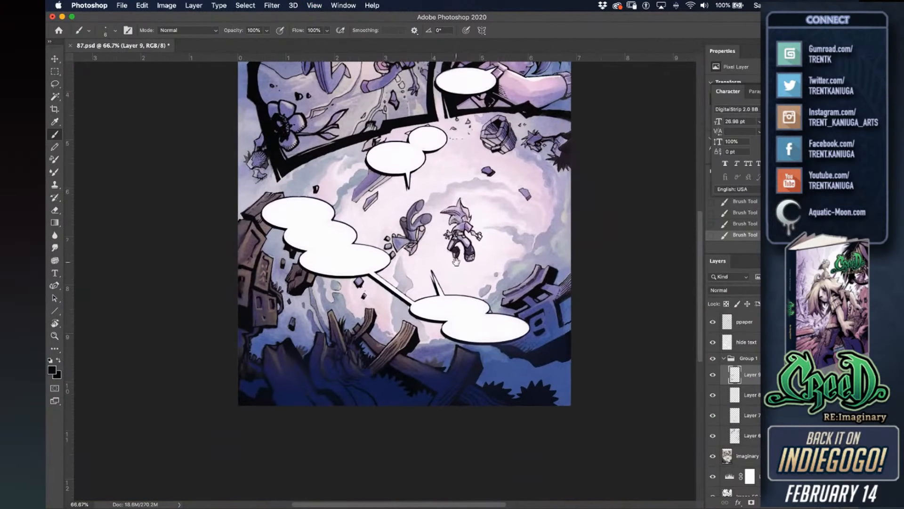
click(713, 358)
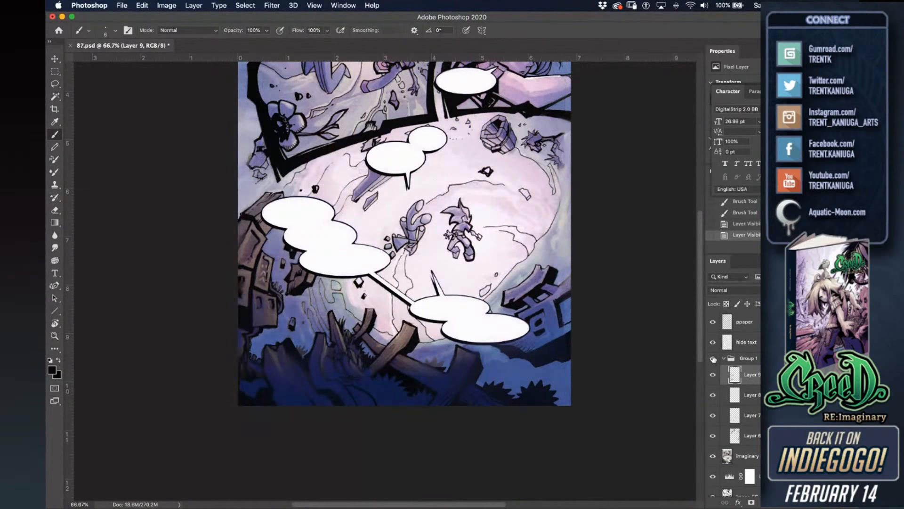
click(713, 359)
click(713, 358)
click(713, 359)
click(713, 359)
click(713, 358)
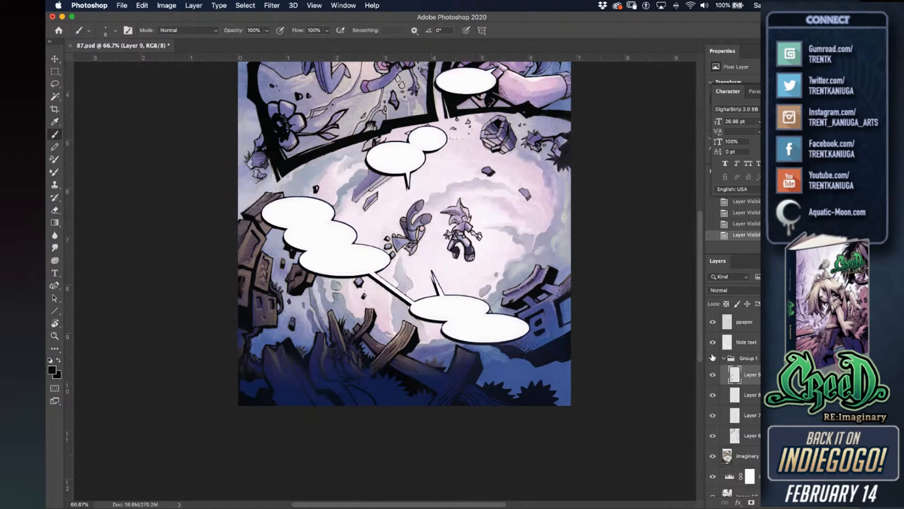
click(713, 358)
click(712, 358)
click(712, 358)
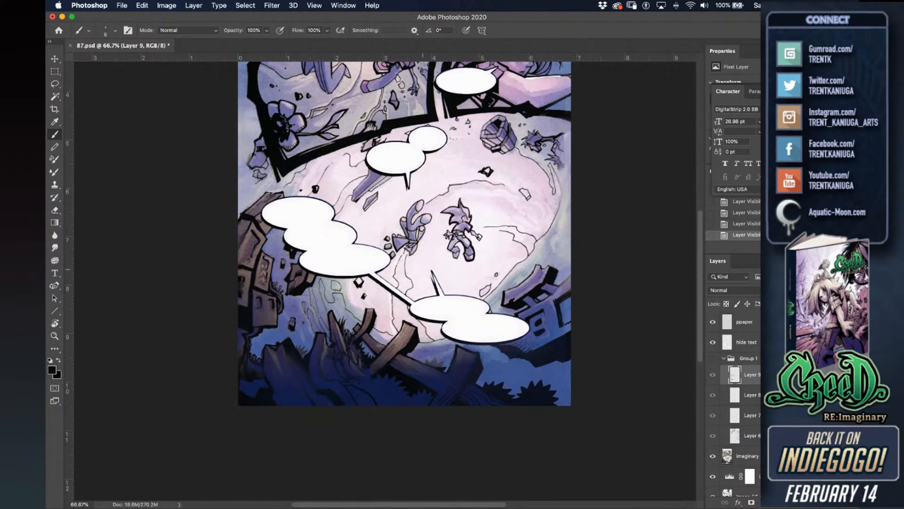
Undo the stray brush stroke, show Group 1 and compare the panel with Layer 9 hidden and shown.
key(super+z)
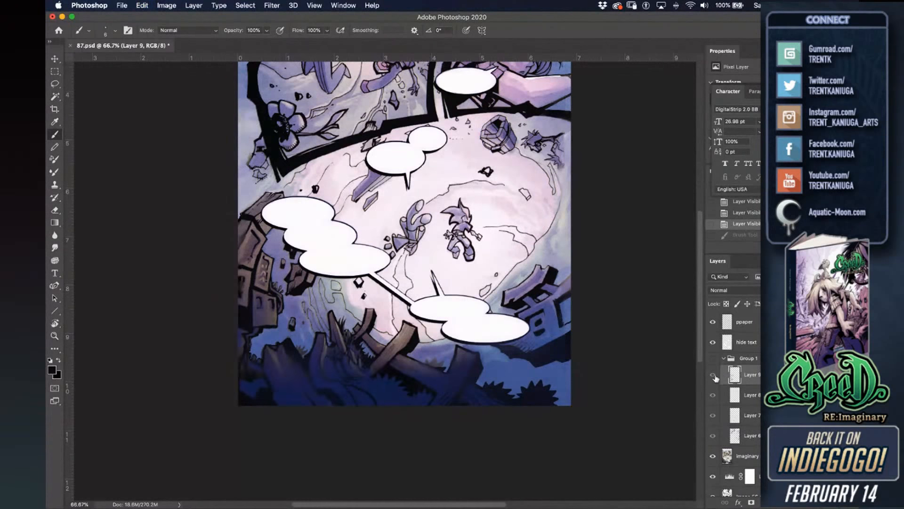
click(714, 375)
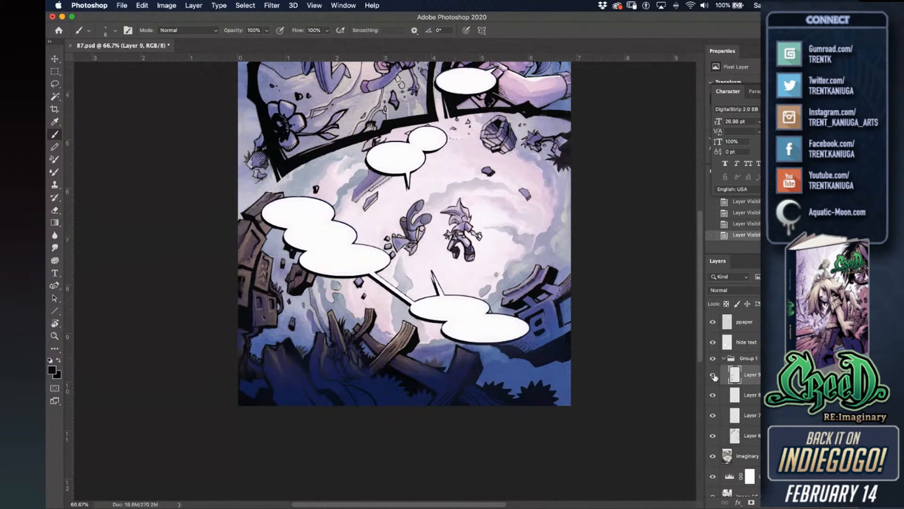
click(713, 375)
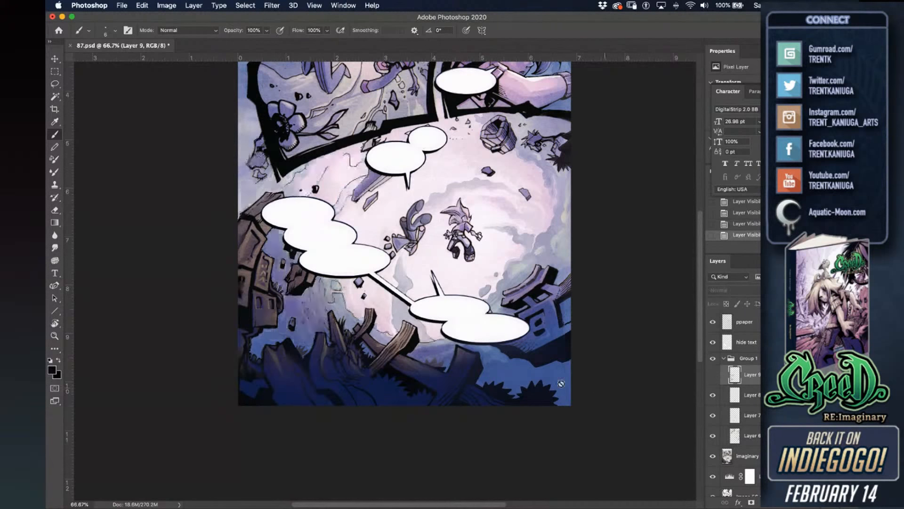
key(super+1)
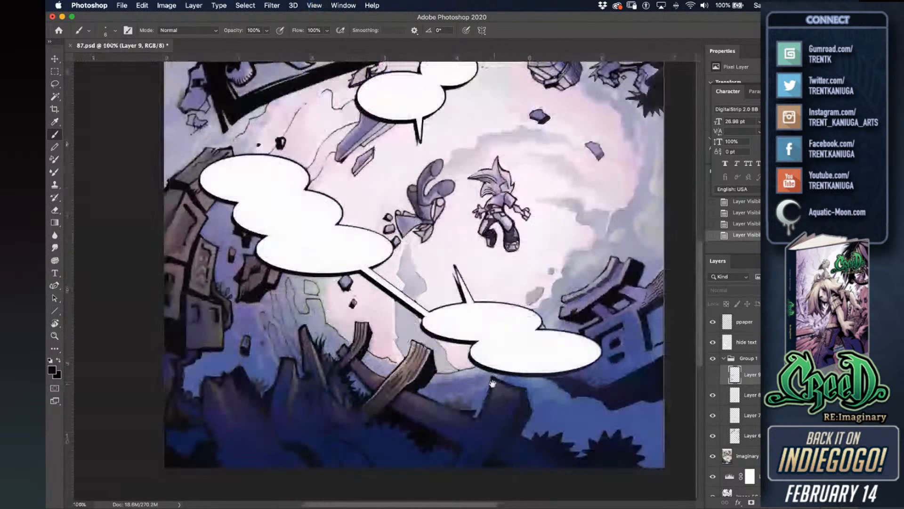
scroll(521, 366, down, 5)
click(712, 375)
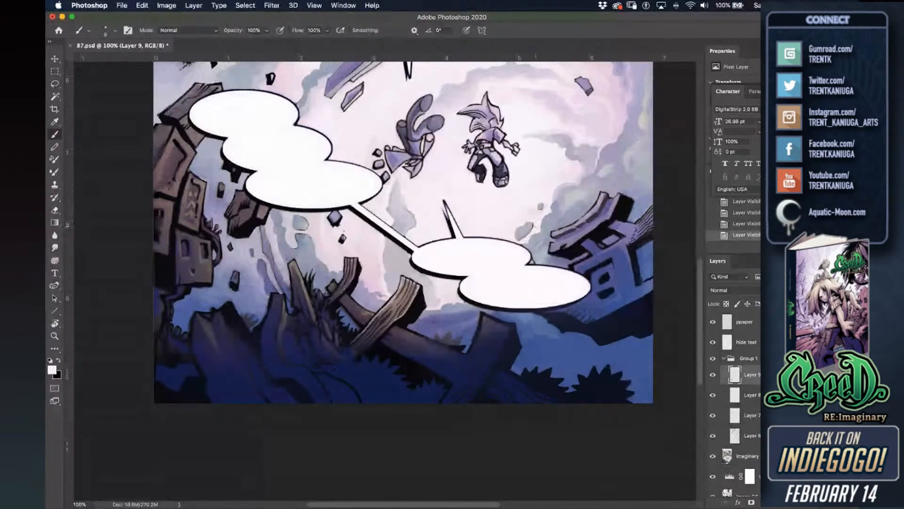
Add a new layer above Layer 9 in Group 1 and enlarge the soft Airbrush preset to 700 px.
scroll(492, 188, up, 5)
key(super+shift+n)
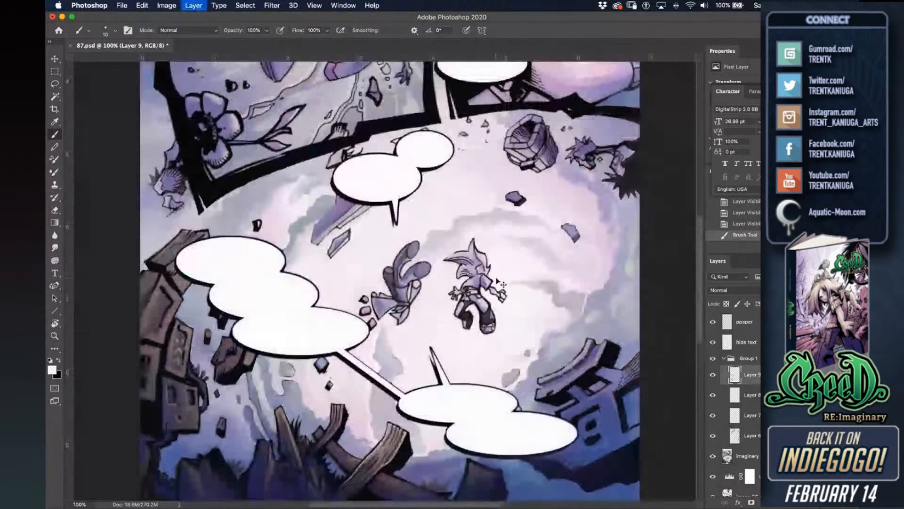
key(Return)
right_click(485, 213)
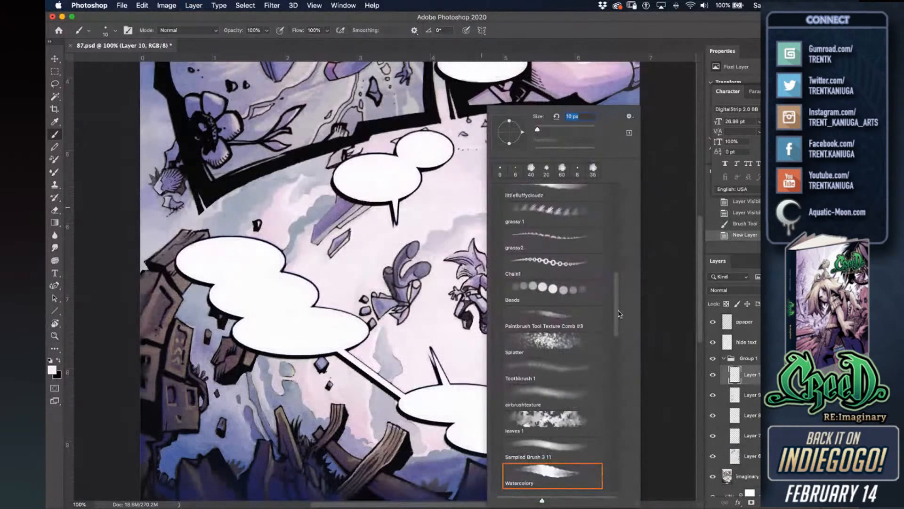
scroll(620, 314, up, 10)
click(552, 284)
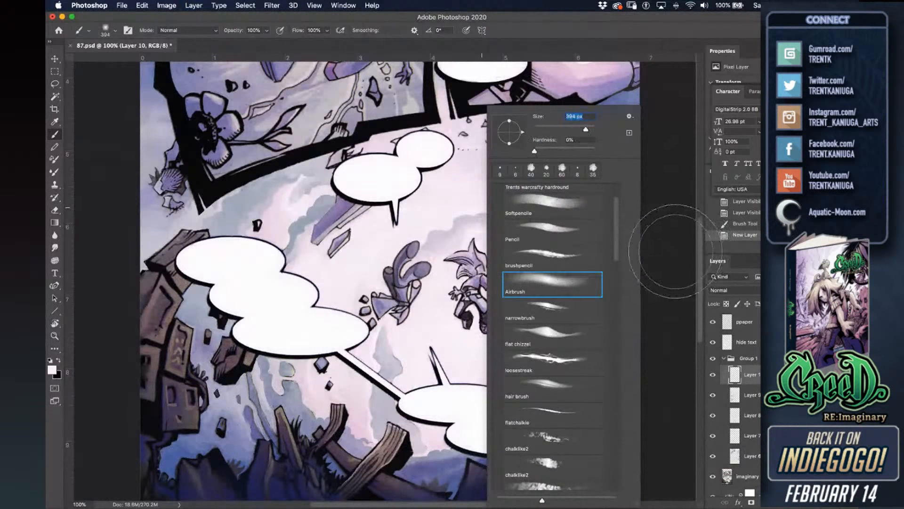
click(675, 251)
key(])
key(])
key(])
key(])
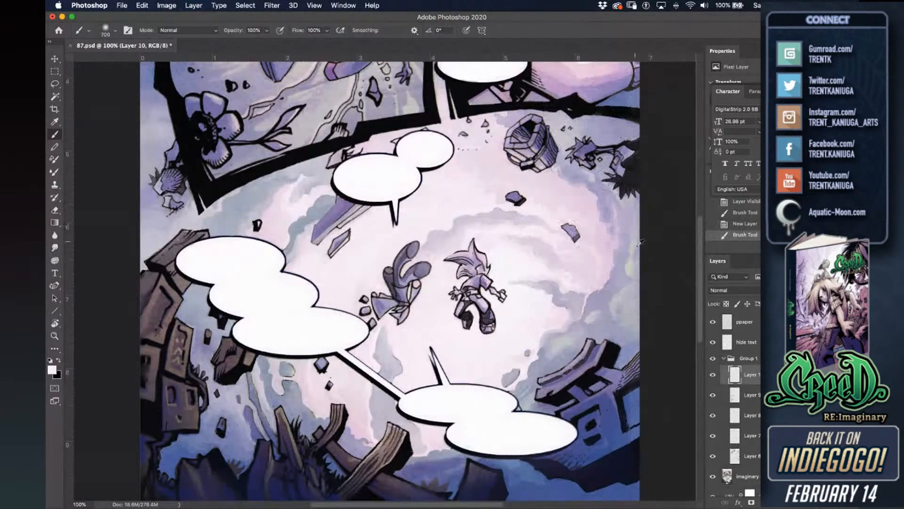
Start creating another new layer in Group 1 with Normal mode and 100% opacity.
key(super+shift+n)
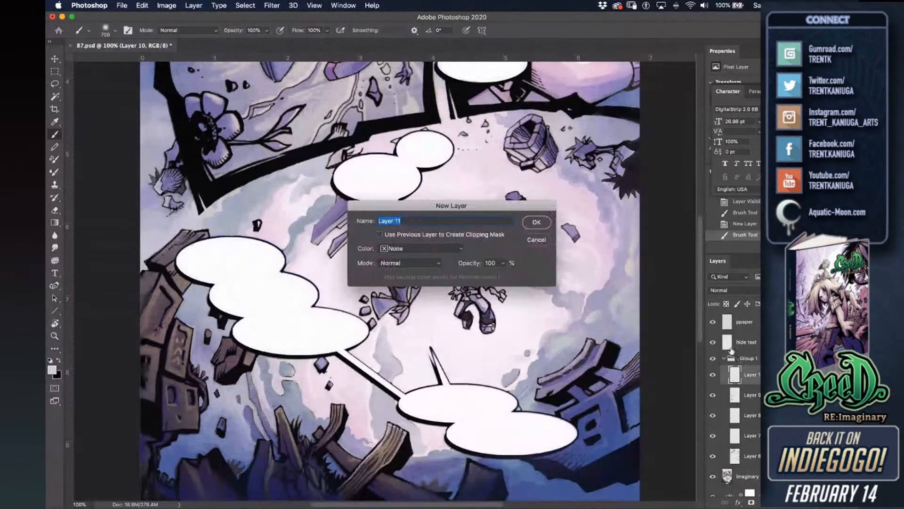
Add a new layer in the group and set its blending mode to Multiply.
key(Return)
drag(534, 106, 448, 130)
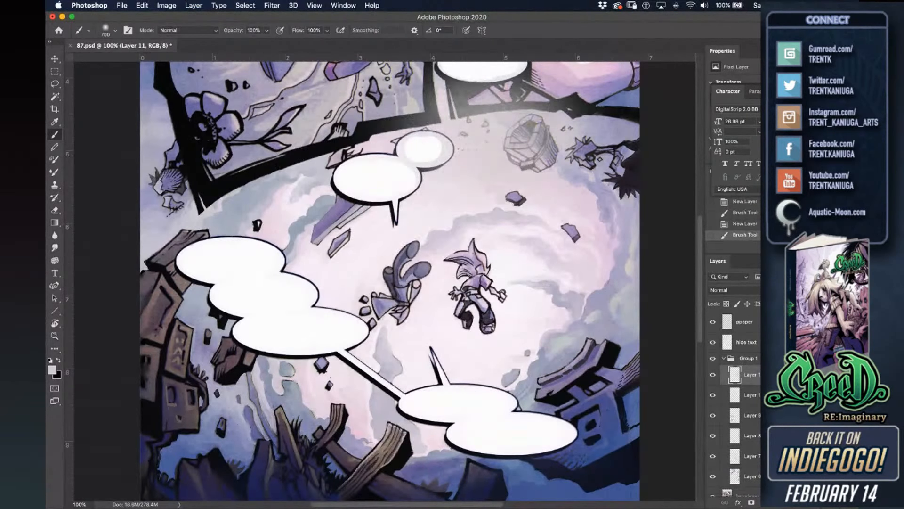
key(super+z)
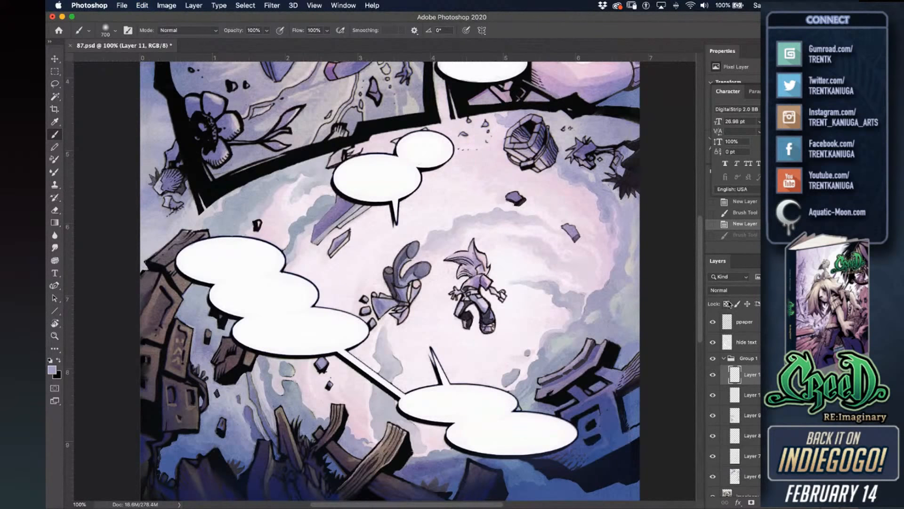
click(733, 290)
click(732, 319)
Brush soft lavender shading over the large lower panel's sky and its left and right sides with the 700 brush, and save the file.
mouse_move(514, 137)
mouse_down()
mouse_move(441, 145)
mouse_move(429, 161)
mouse_move(436, 226)
mouse_up()
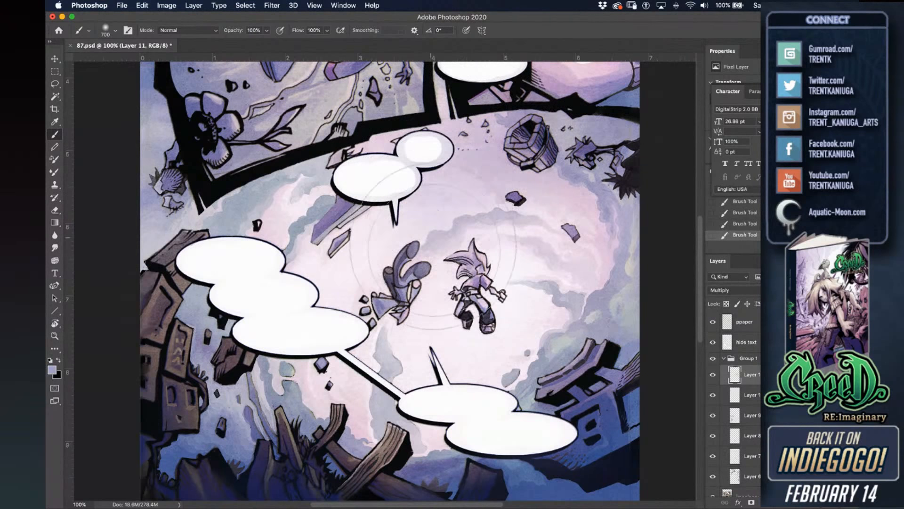
drag(420, 289, 414, 318)
mouse_move(351, 284)
mouse_down()
mouse_move(287, 206)
mouse_move(275, 204)
mouse_up()
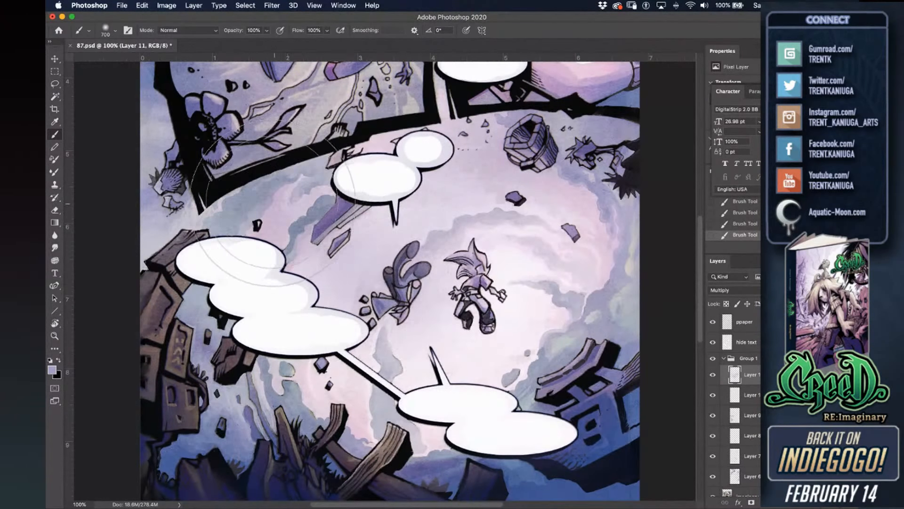
drag(319, 183, 327, 171)
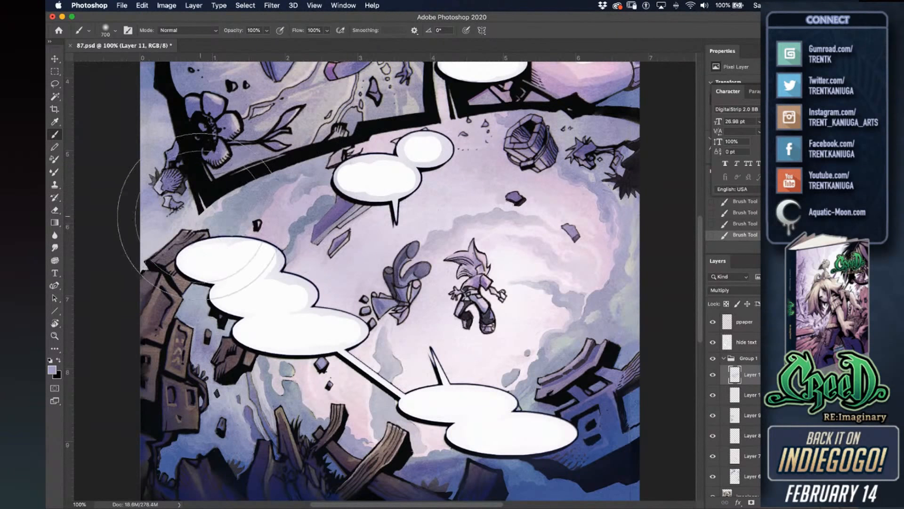
drag(200, 216, 192, 218)
drag(291, 373, 327, 415)
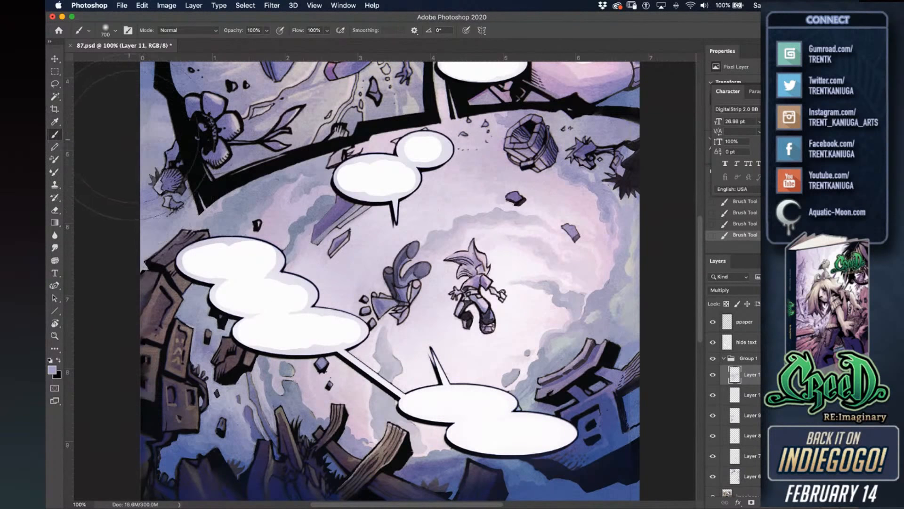
mouse_move(539, 360)
mouse_down()
mouse_move(527, 315)
mouse_move(479, 306)
mouse_up()
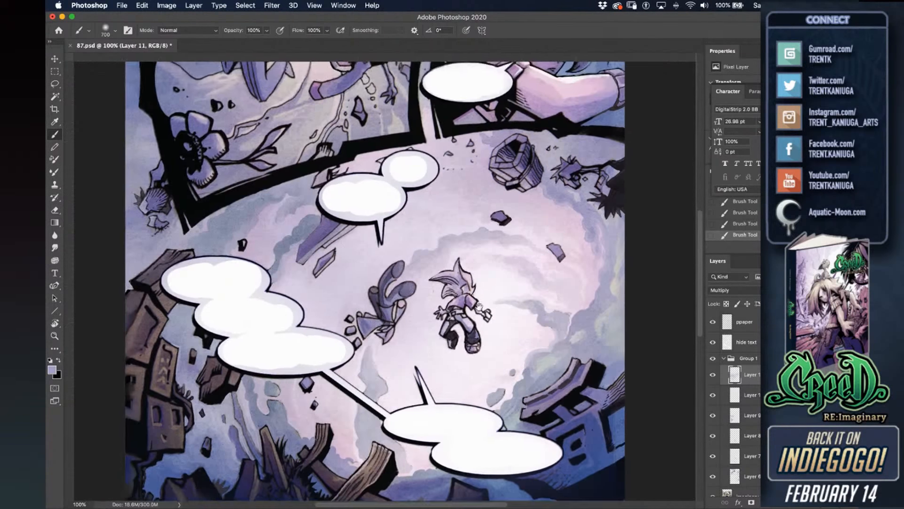
key(ctrl+r)
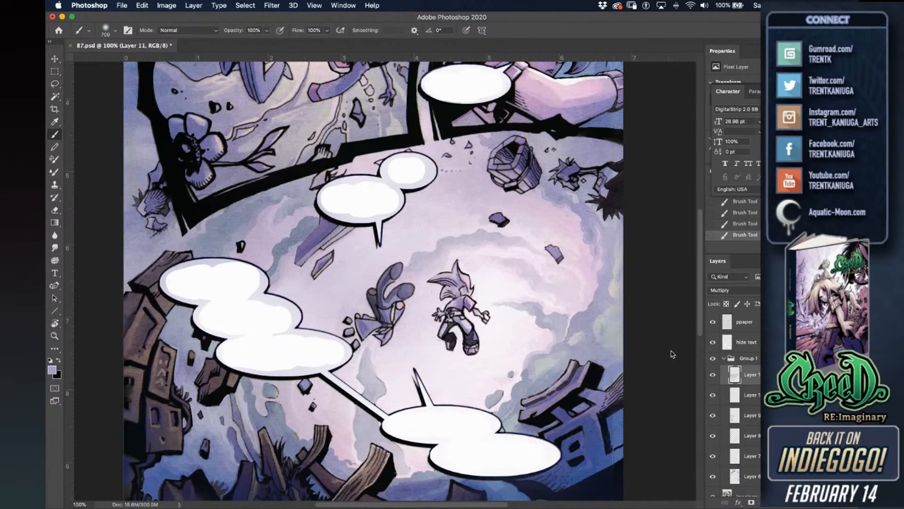
mouse_move(459, 314)
mouse_down()
mouse_move(501, 349)
mouse_move(511, 435)
mouse_up()
key(super+s)
Add another new layer above the Multiply layer and set its blending mode to Color Dodge.
mouse_move(506, 266)
mouse_down()
mouse_move(447, 314)
mouse_move(454, 334)
mouse_up()
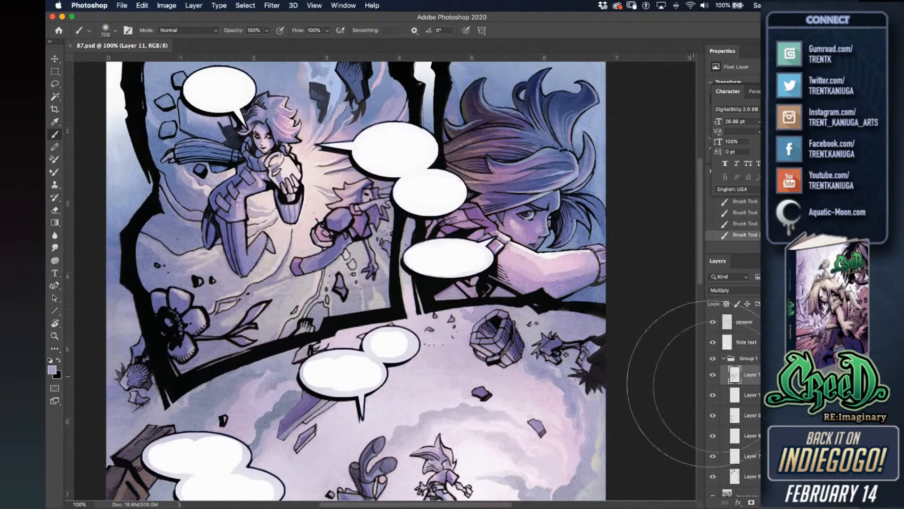
drag(501, 395, 480, 250)
drag(497, 328, 498, 320)
key(super+shift+n)
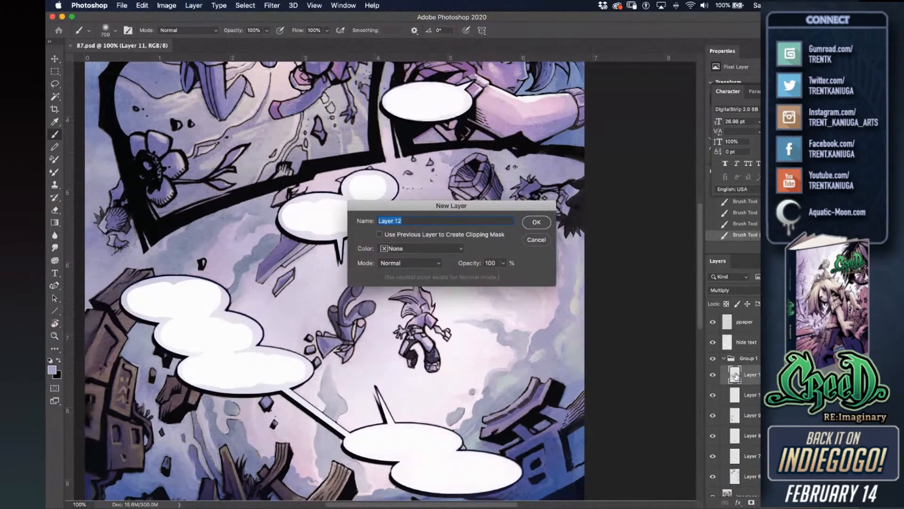
key(Return)
click(734, 291)
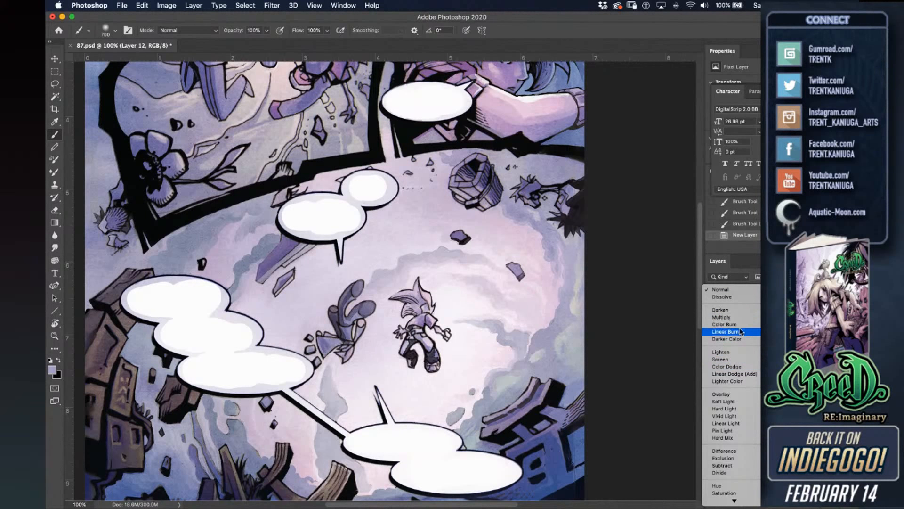
click(737, 367)
Sample a dark blue and brush a soft glow over the close-up character's hair, face and arm in the upper-right comic panel.
scroll(518, 228, up, 5)
alt+click(537, 166)
click(536, 165)
click(558, 184)
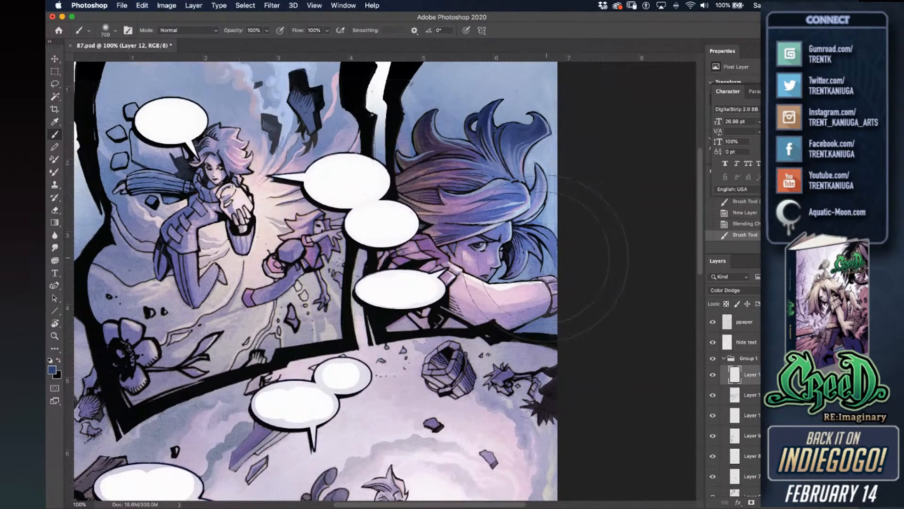
click(509, 228)
click(517, 278)
click(575, 291)
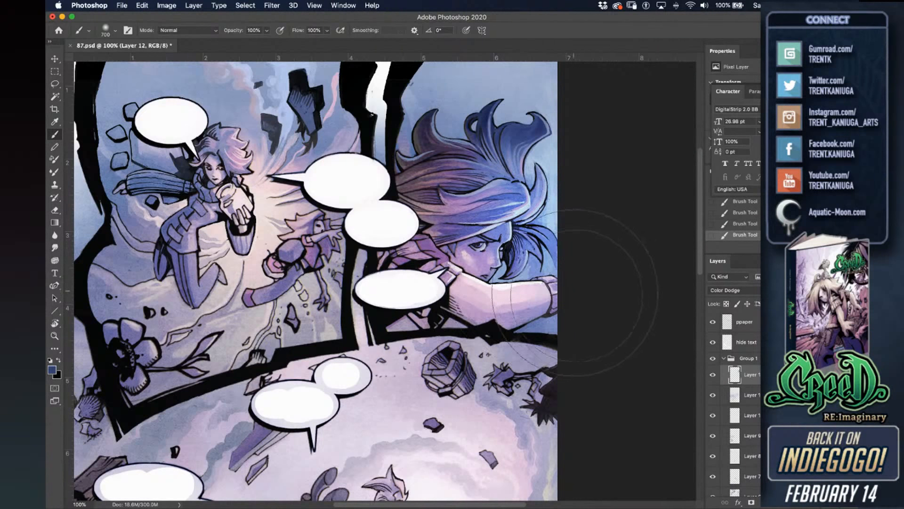
drag(479, 193, 506, 247)
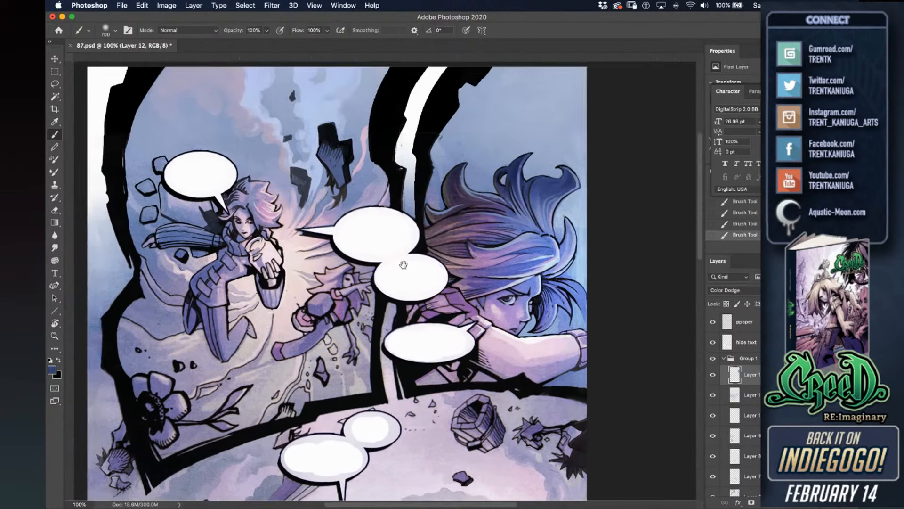
Reduce the brush size to 500 and add a new layer above the Color Dodge layer.
key(bracketleft)
key(bracketleft)
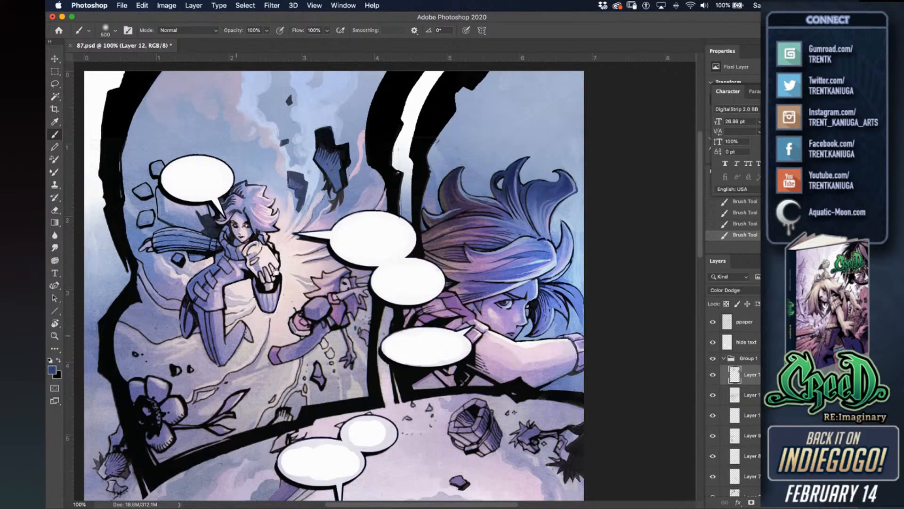
scroll(466, 372, down, 10)
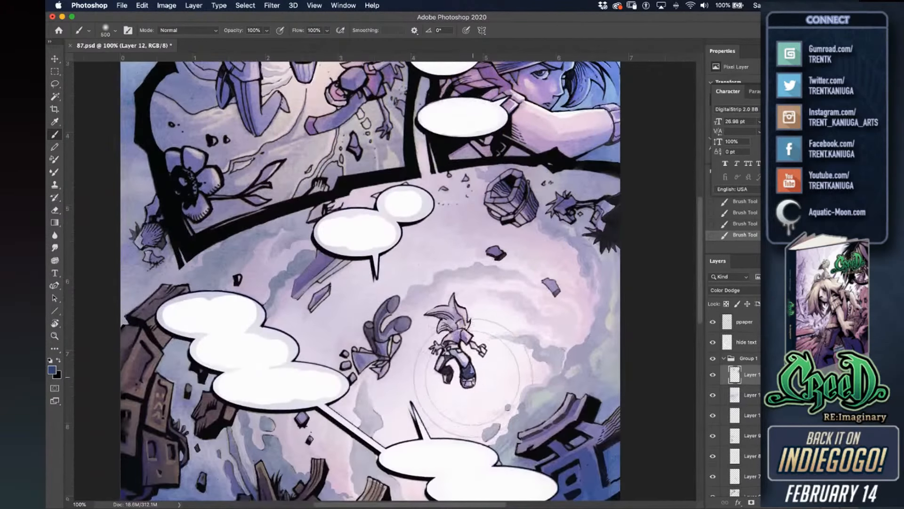
key(super+z)
key(super+shift+n)
key(Return)
Dab soft light blue over the legs of the small spiky-haired figure in the large lower panel.
click(476, 386)
key(super+z)
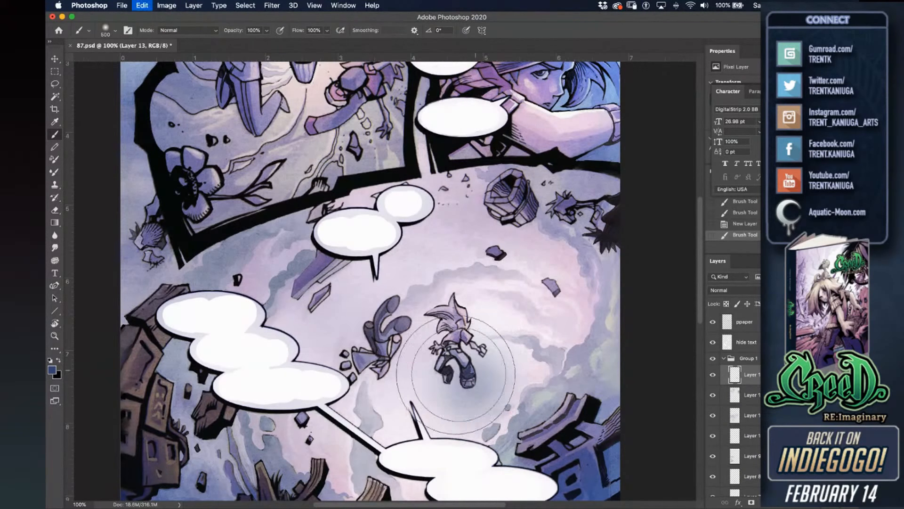
click(471, 376)
key(super+z)
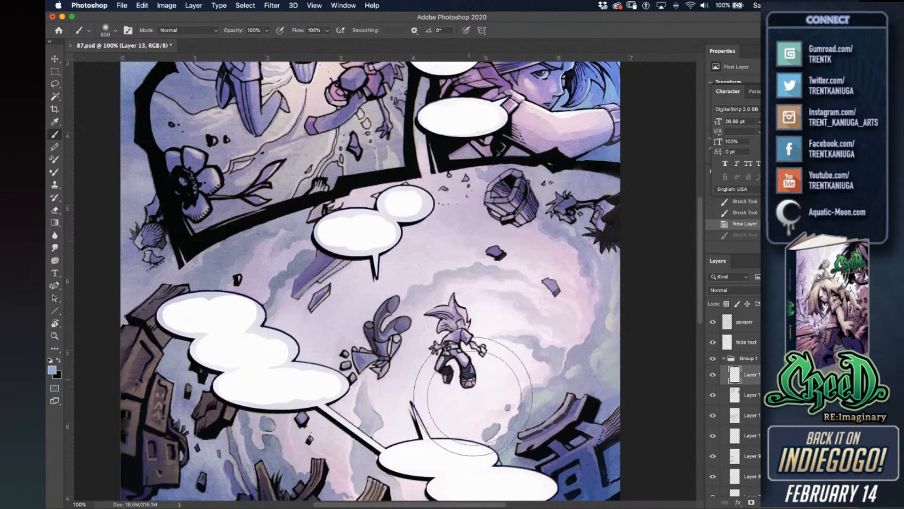
click(473, 375)
click(499, 383)
key(super+z)
click(477, 387)
Save the file and set the light blue layer's blending mode to Hard Light.
key(super+minus)
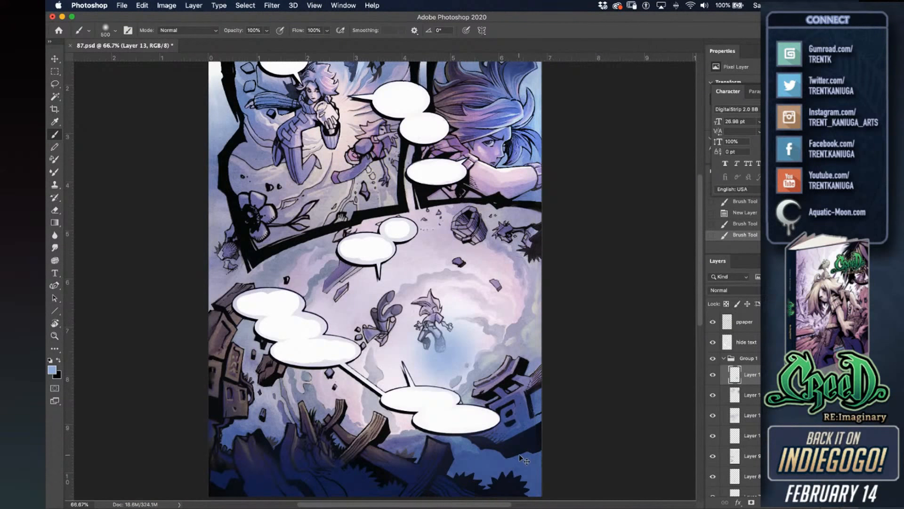
key(super+plus)
key(super+plus)
scroll(575, 335, down, 3)
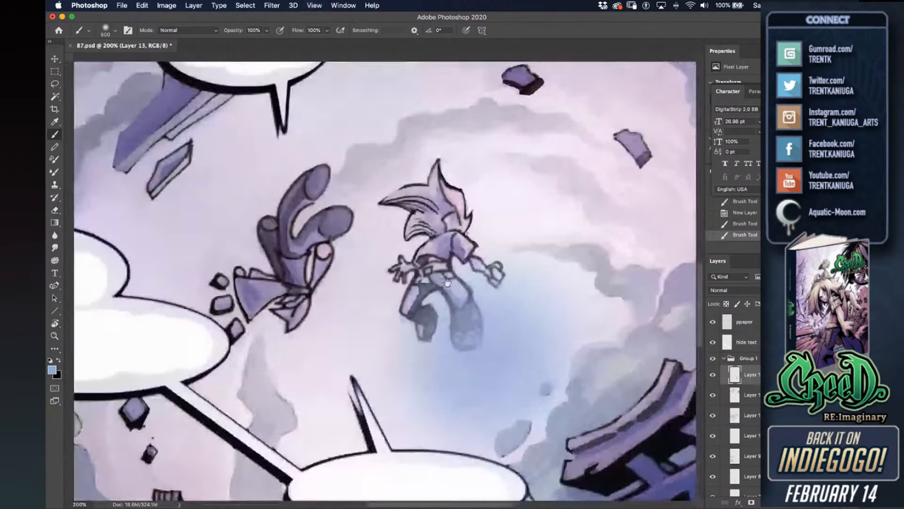
key(super+s)
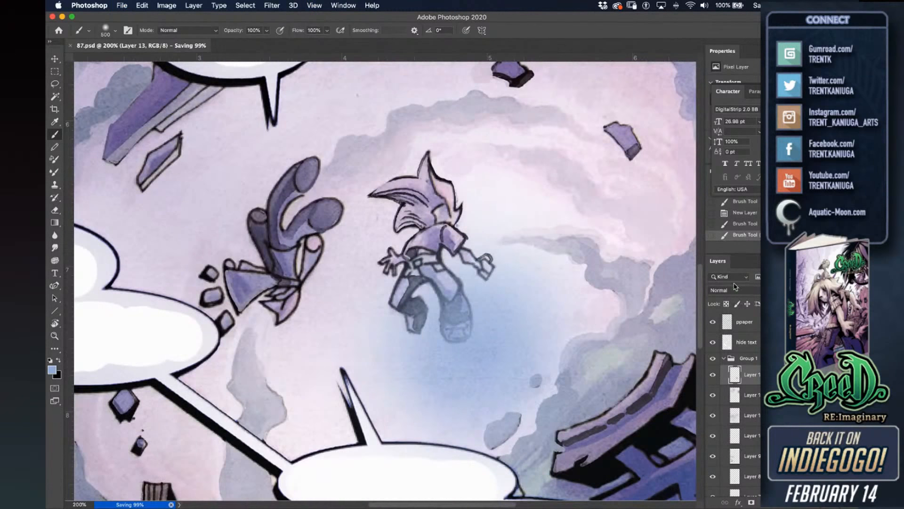
click(735, 286)
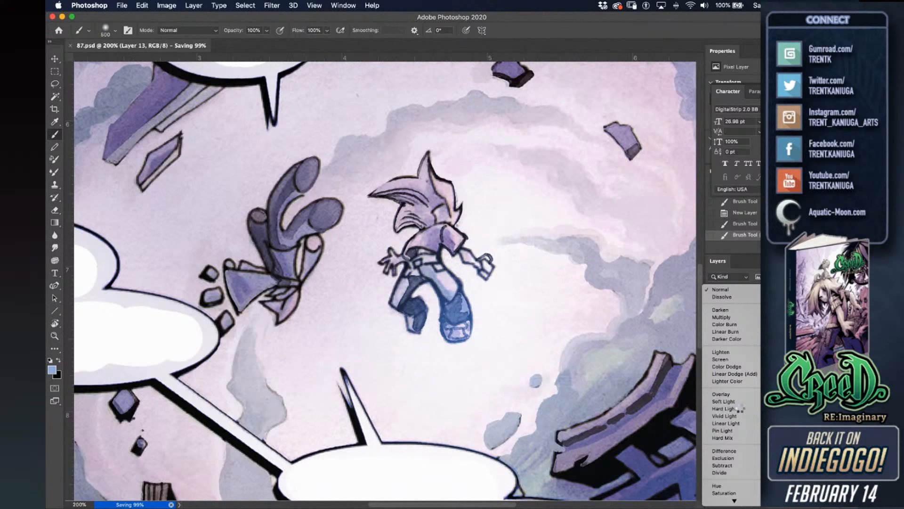
click(738, 409)
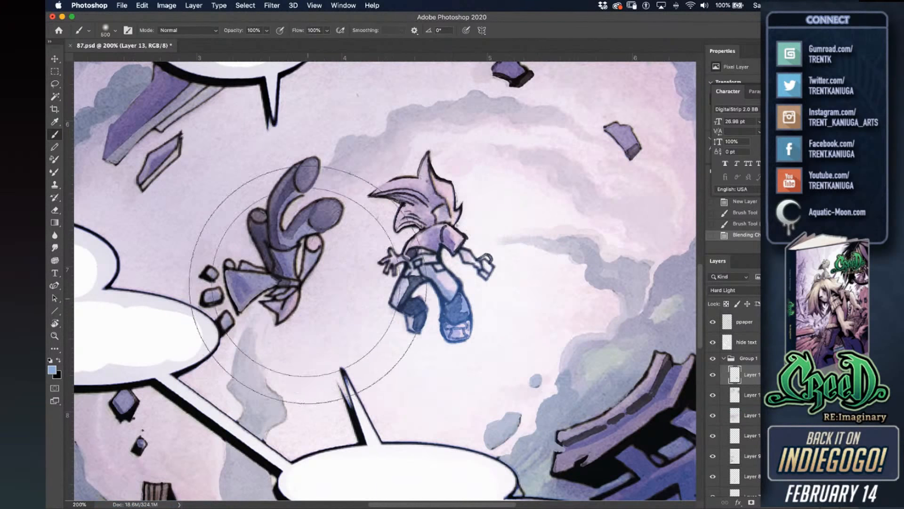
Tint the upside-down figure and the page's lower-right corner with soft light blue.
click(304, 284)
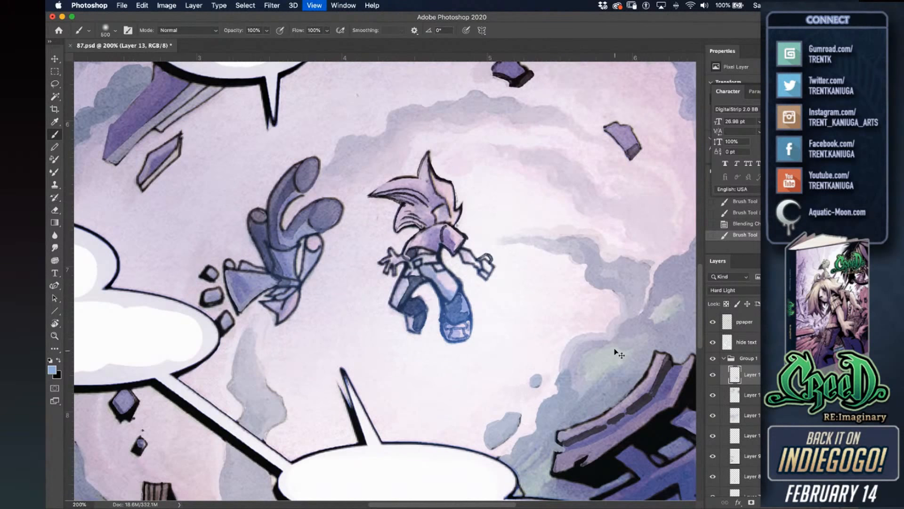
key(super+minus)
click(562, 472)
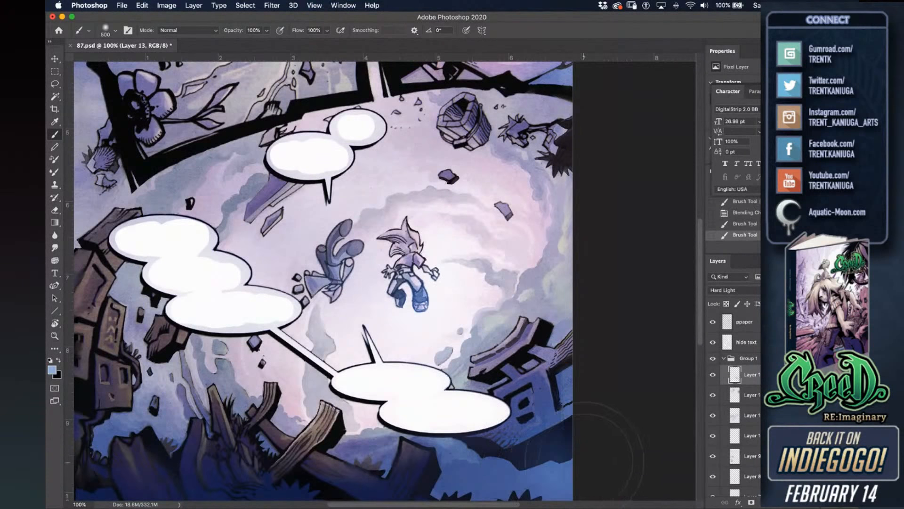
Enlarge the brush to 1000 and wash blue over the dark rubble and plants along the bottom of the page.
drag(610, 447, 612, 300)
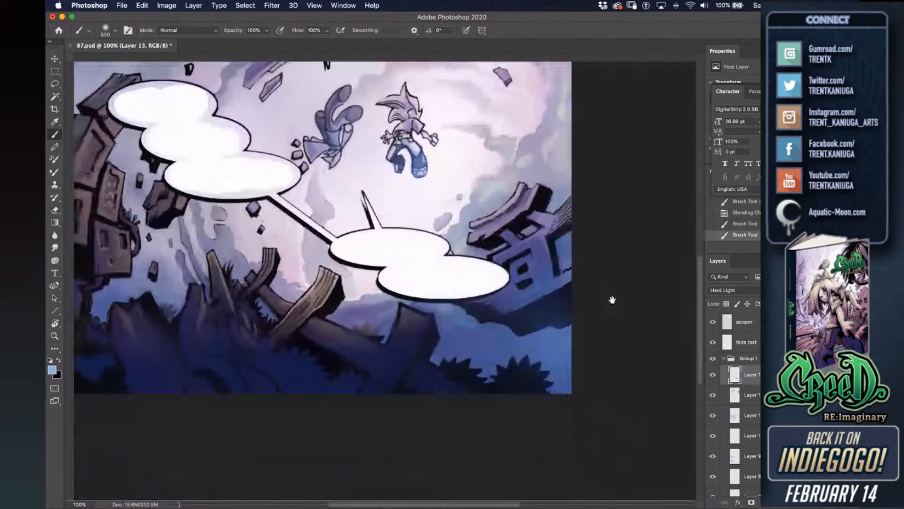
drag(612, 300, 614, 292)
key(bracketright)
key(bracketright)
key(bracketright)
key(bracketright)
key(bracketright)
click(434, 396)
click(573, 392)
drag(598, 268, 639, 318)
drag(136, 273, 192, 297)
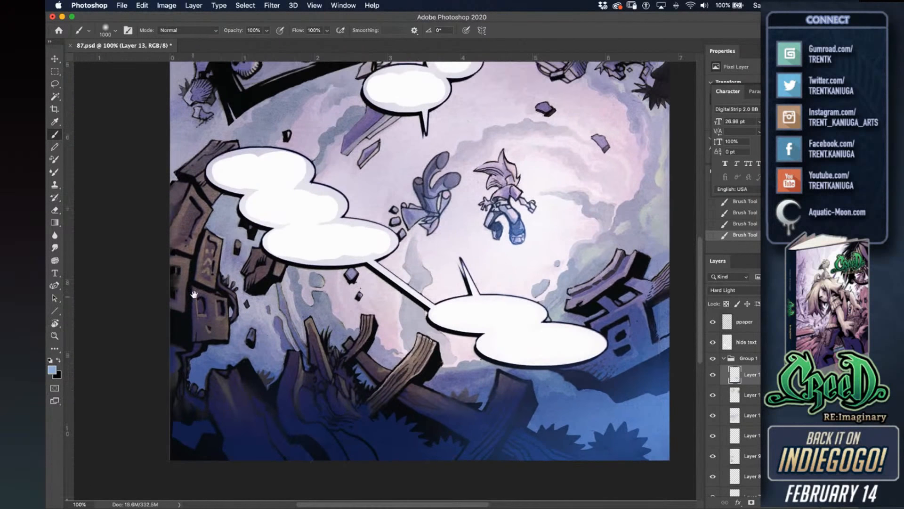
Reduce the brush size to 500 and tint the buildings and debris along the page's left edge light blue.
key(bracketleft)
key(bracketleft)
key(bracketleft)
key(bracketleft)
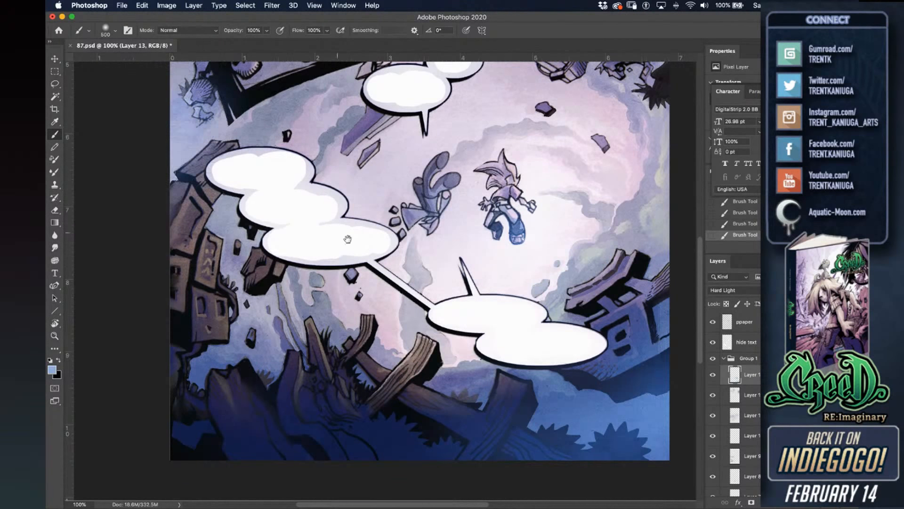
drag(349, 240, 371, 311)
mouse_move(494, 237)
mouse_down()
mouse_move(485, 288)
mouse_move(473, 252)
mouse_up()
key(super+r)
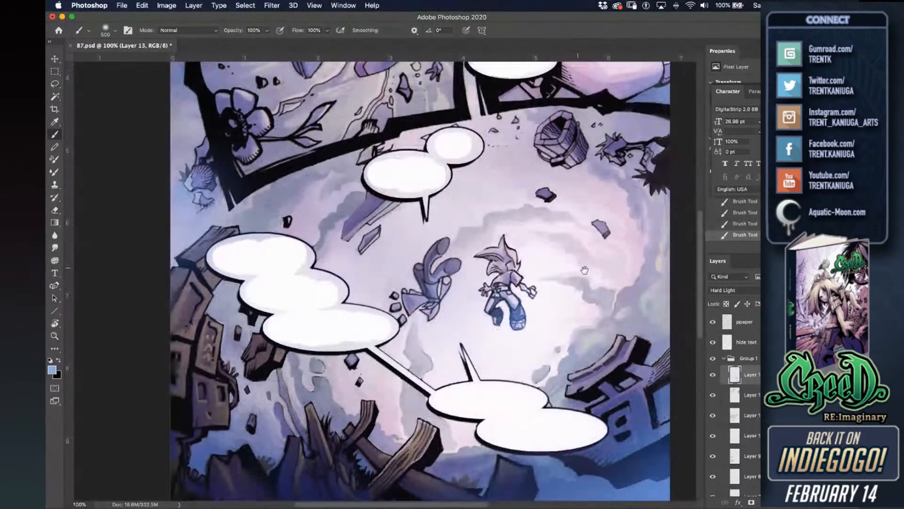
scroll(595, 385, up, 5)
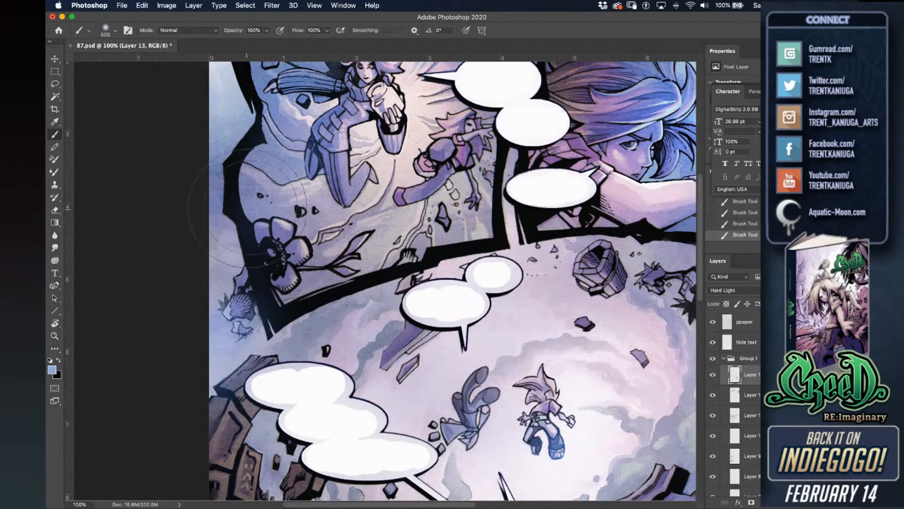
scroll(512, 276, up, 3)
scroll(513, 276, right, 3)
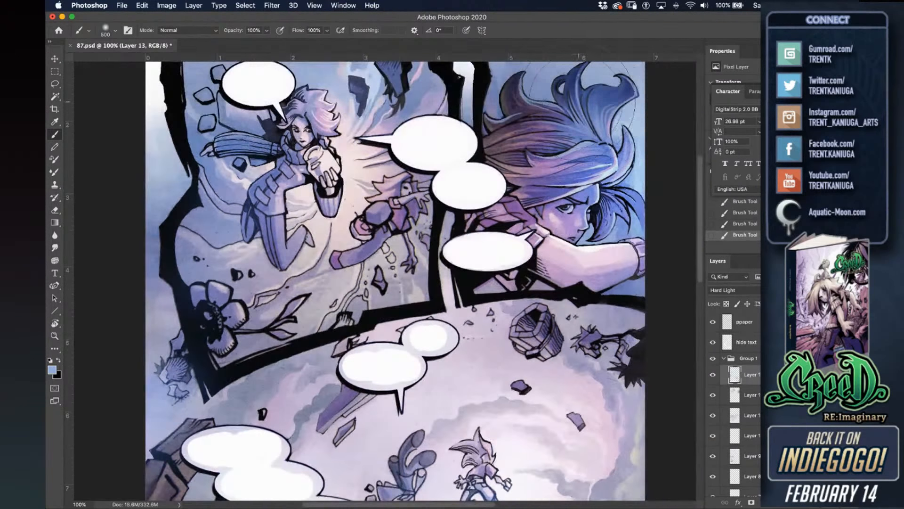
Undo the last brush stroke, and hide and reshow the Hard Light layer to compare the page with and without it.
key(super+z)
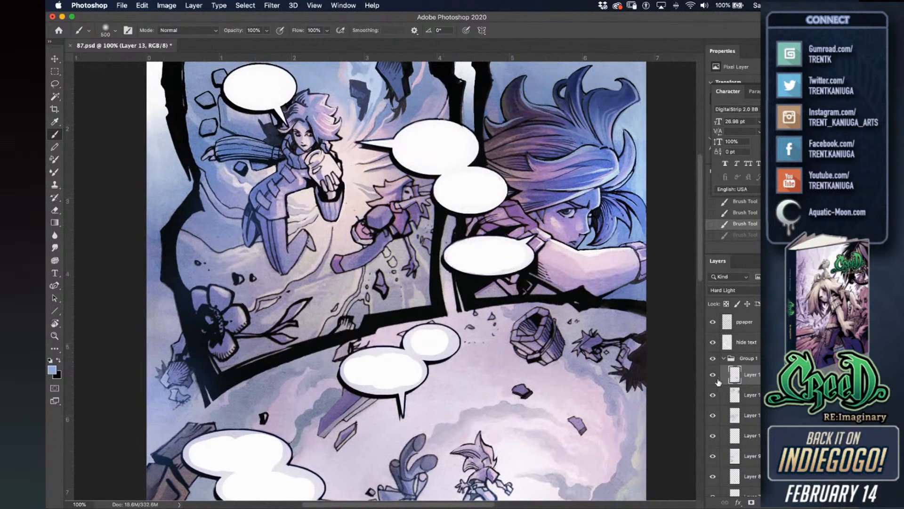
click(712, 375)
click(713, 375)
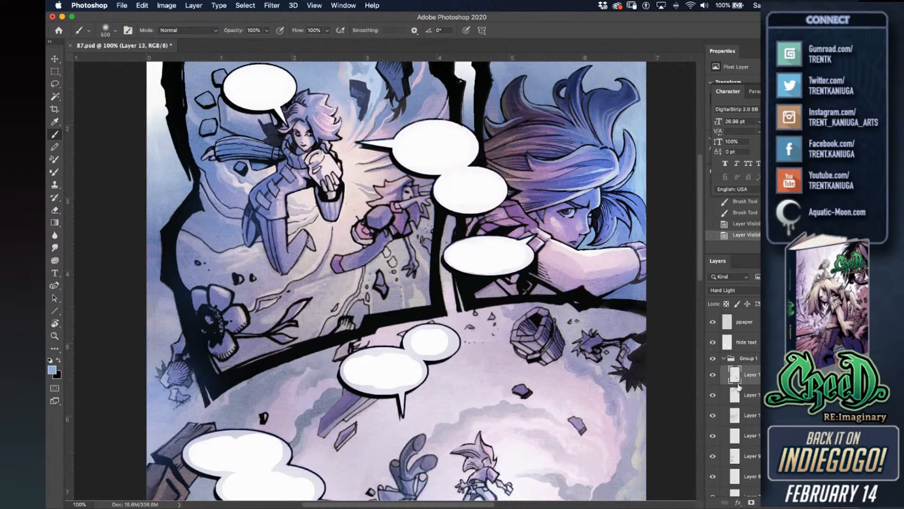
Tint the spiky plants at the large lower panel's right edge blue and reduce the brush size to 200.
mouse_move(641, 370)
mouse_down()
mouse_move(669, 378)
mouse_move(589, 303)
mouse_up()
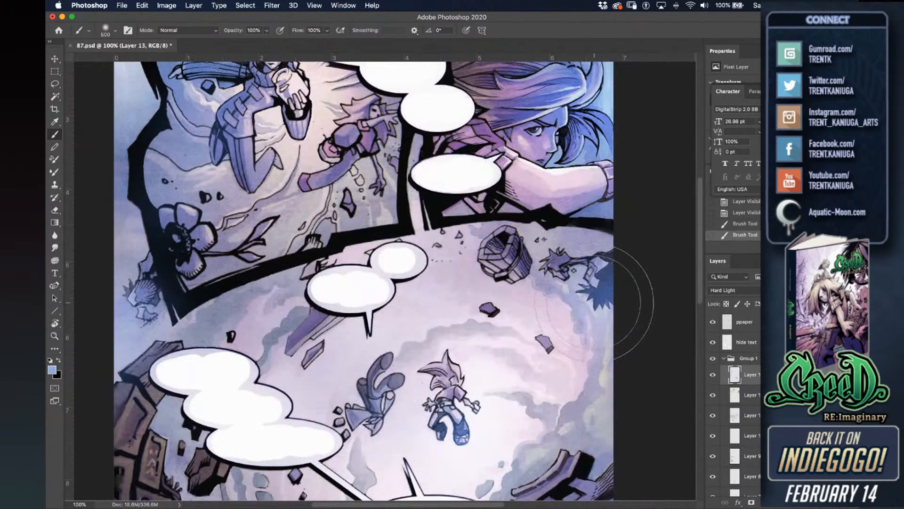
key(bracketleft)
key(bracketleft)
key(bracketleft)
drag(512, 295, 481, 277)
drag(435, 297, 482, 211)
drag(272, 363, 331, 300)
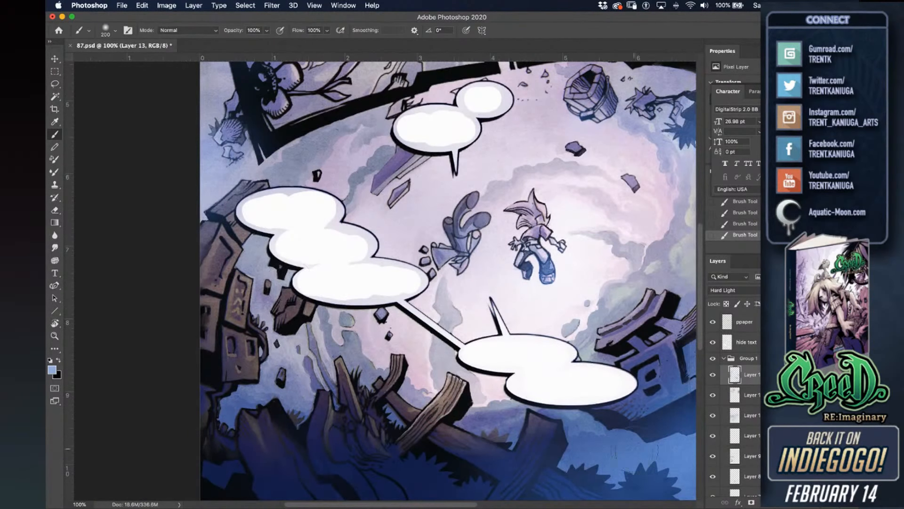
Switch to the Watercolory brush preset for detail work on the rubble along the bottom of the page.
right_click(294, 306)
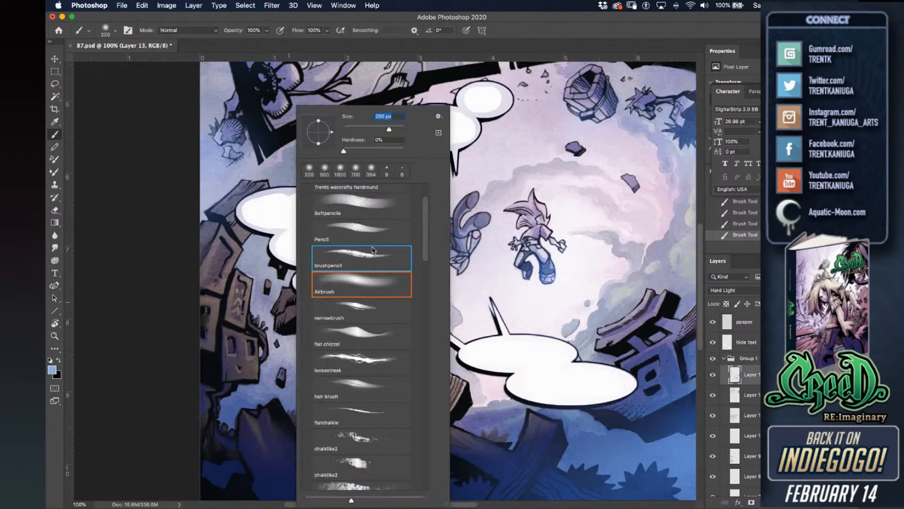
scroll(434, 220, down, 10)
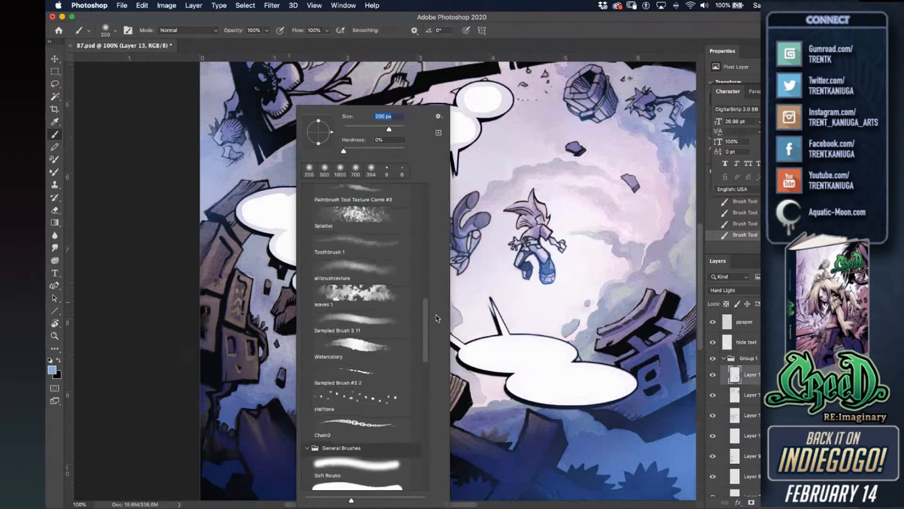
click(370, 353)
click(164, 355)
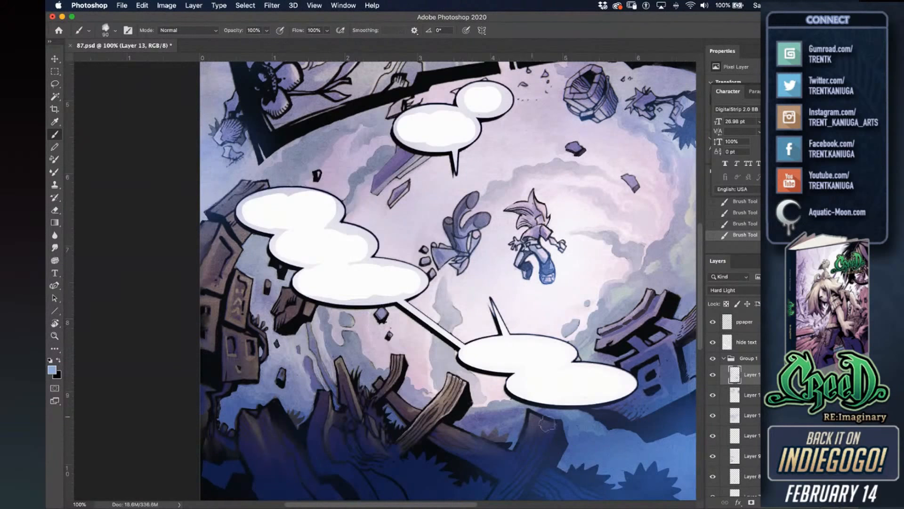
drag(687, 473, 605, 325)
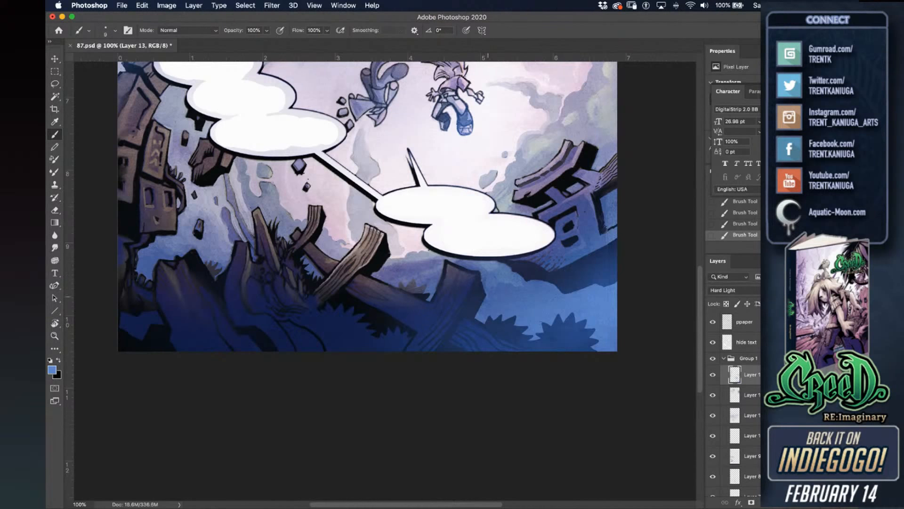
Create a new layer above the Hard Light layer and set the foreground color to a lighter blue.
key(super+shift+n)
key(Return)
mouse_move(487, 294)
mouse_down()
mouse_move(465, 280)
mouse_move(479, 286)
mouse_move(480, 272)
mouse_move(482, 303)
mouse_up()
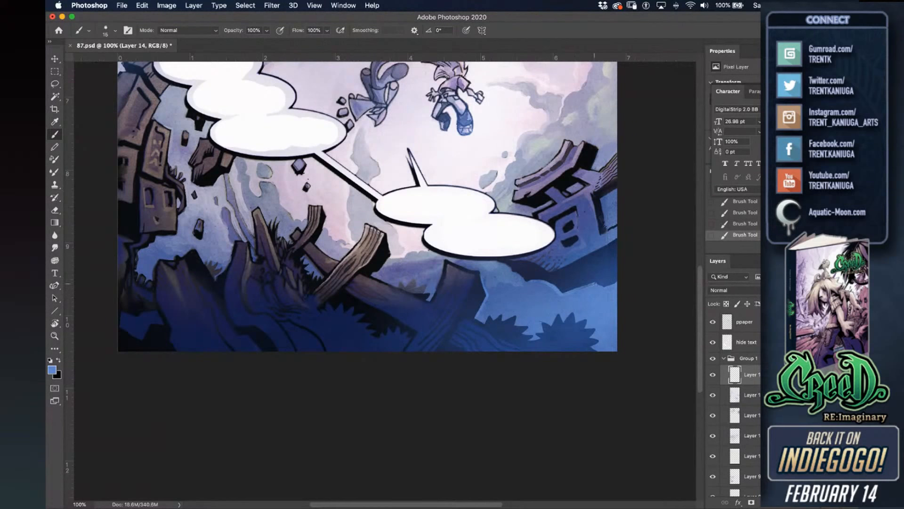
click(51, 369)
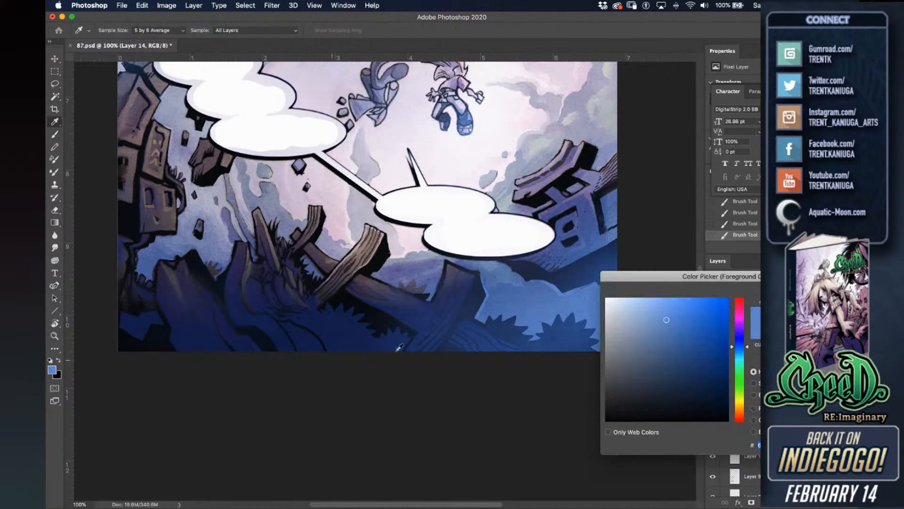
click(654, 311)
click(649, 307)
key(Return)
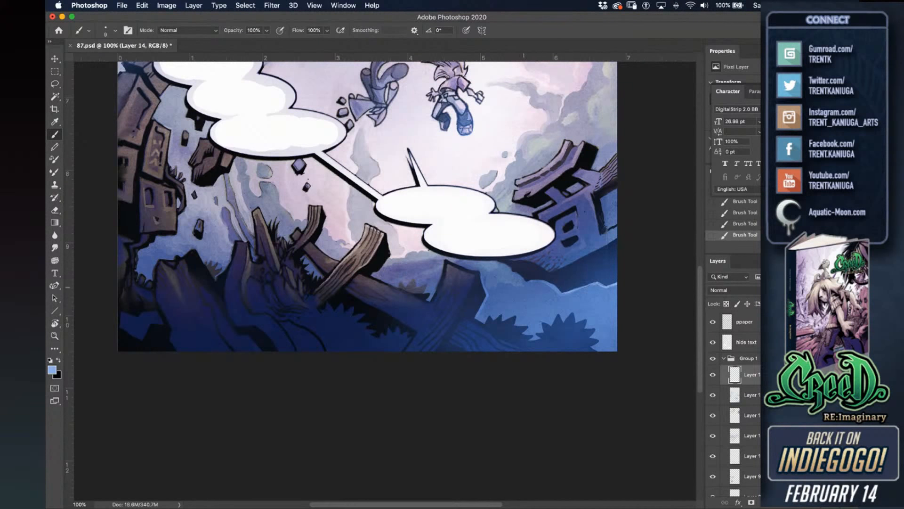
Paint thin light blue rim highlights along the cloud edge and the tilted plank at the page's bottom, and save the file.
key(super+plus)
drag(531, 305, 402, 287)
alt+click(380, 244)
mouse_move(376, 230)
mouse_down()
mouse_move(352, 302)
mouse_move(316, 282)
mouse_move(310, 290)
mouse_move(324, 289)
mouse_up()
key(super+z)
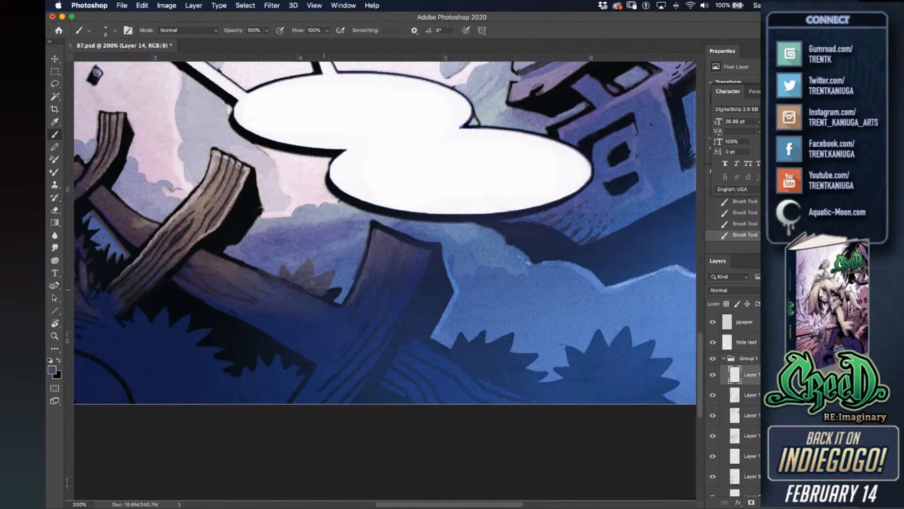
key(super+s)
Sample nearby blues and retouch the top and side edges of the tilted plank below the speech balloon.
scroll(389, 265, up, 2)
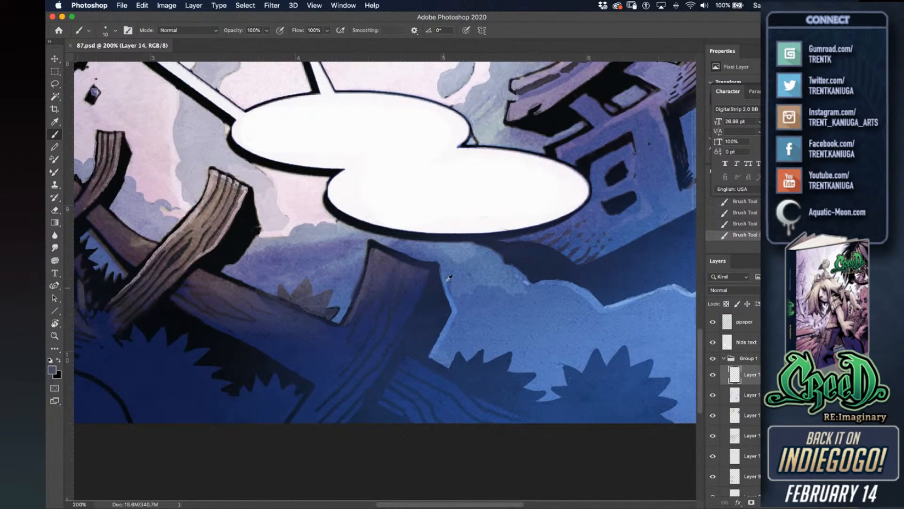
alt+click(447, 261)
drag(441, 270, 442, 275)
alt+click(385, 236)
drag(370, 241, 421, 259)
alt+click(402, 244)
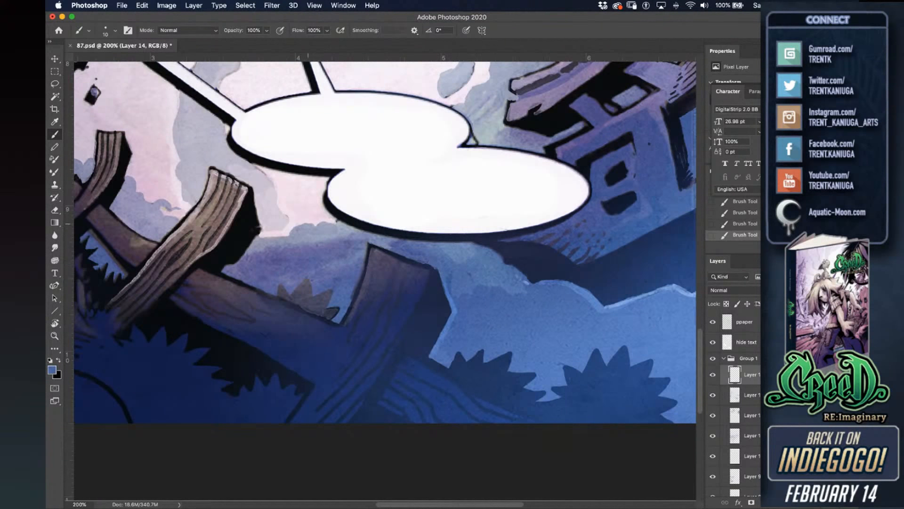
Sample light blue from the cloud edge and paint rim highlights along the dark ground beneath the tilted building.
drag(370, 291, 468, 284)
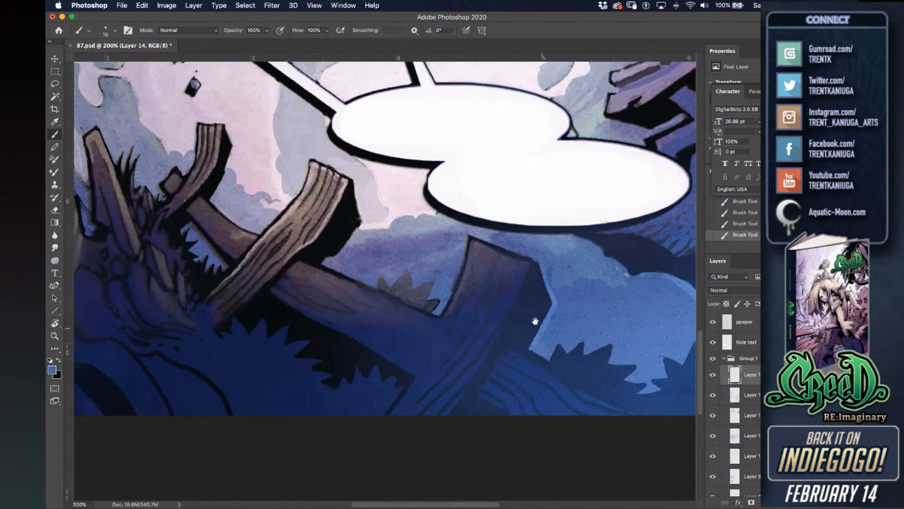
drag(536, 321, 469, 272)
drag(663, 194, 512, 250)
scroll(561, 278, down, 3)
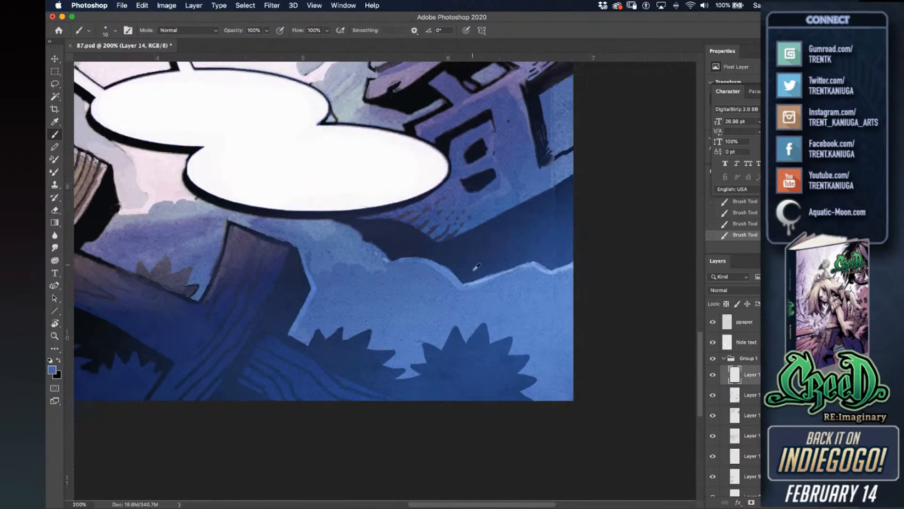
alt+click(450, 280)
alt+click(485, 215)
alt+click(552, 271)
mouse_move(464, 232)
mouse_down()
mouse_move(559, 185)
mouse_move(574, 173)
mouse_move(574, 152)
mouse_up()
drag(520, 216, 502, 277)
drag(517, 231, 516, 213)
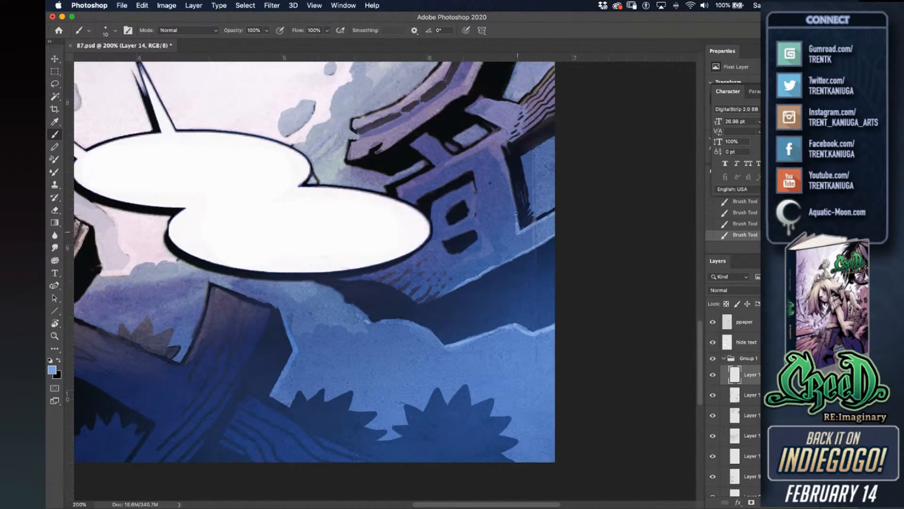
drag(427, 334, 476, 277)
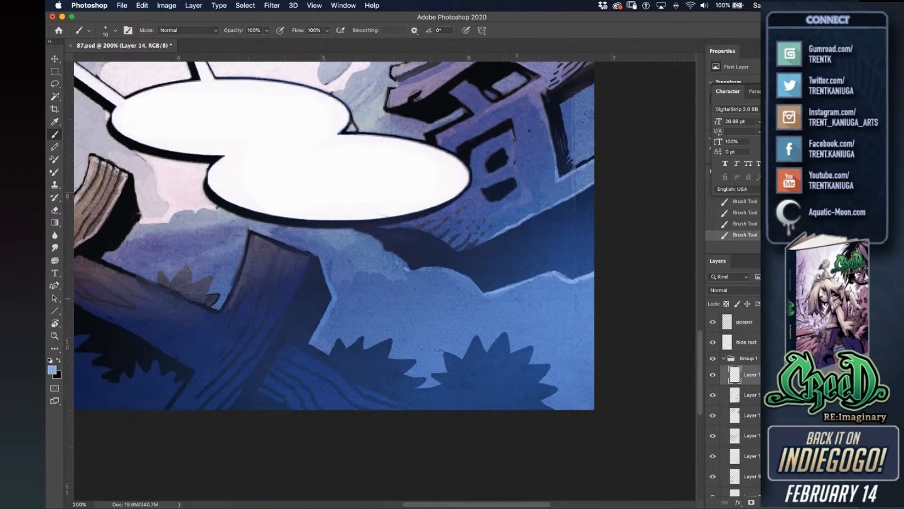
Review the highlights across the large lower panel and save the file.
key(super+minus)
key(super+minus)
drag(447, 273, 468, 327)
drag(484, 251, 495, 278)
drag(500, 332, 514, 355)
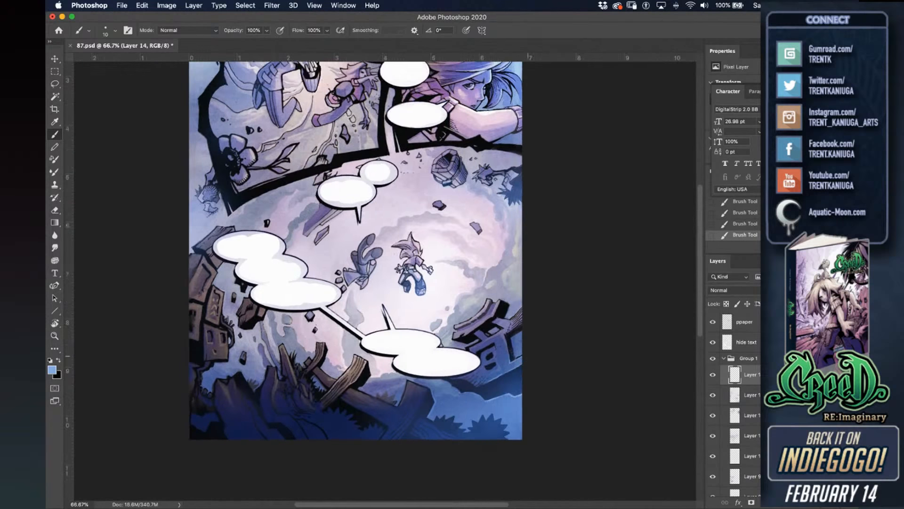
key(super+s)
Try a light blue stroke on the clouds in the large panel's lower-right corner and undo the recent strokes.
drag(492, 396, 498, 385)
key(super+z)
key(super+z)
key(super+z)
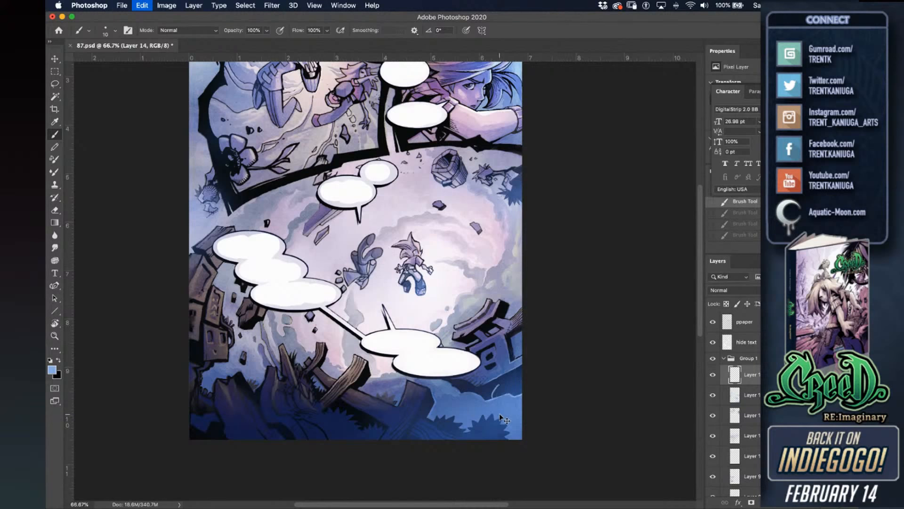
key(super+z)
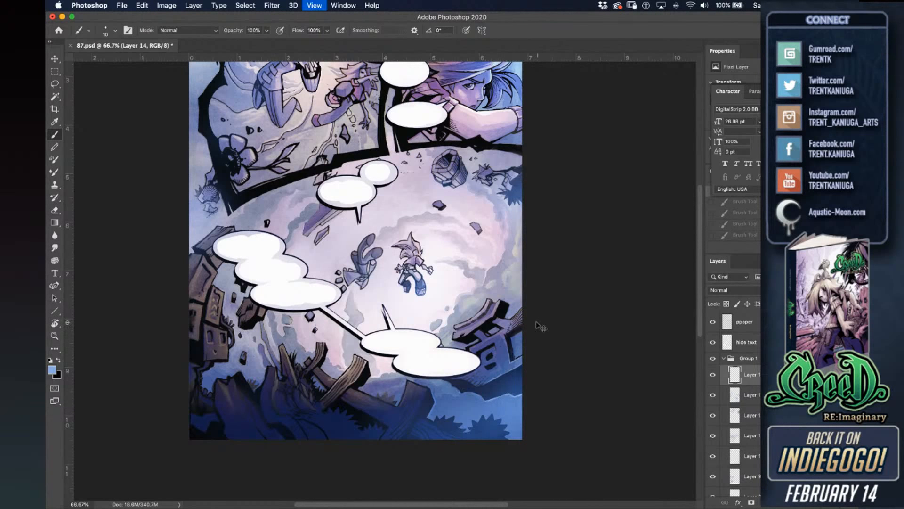
Create another new layer for the upper panels and set the foreground color to a strong red.
key(super+equal)
scroll(494, 207, up, 10)
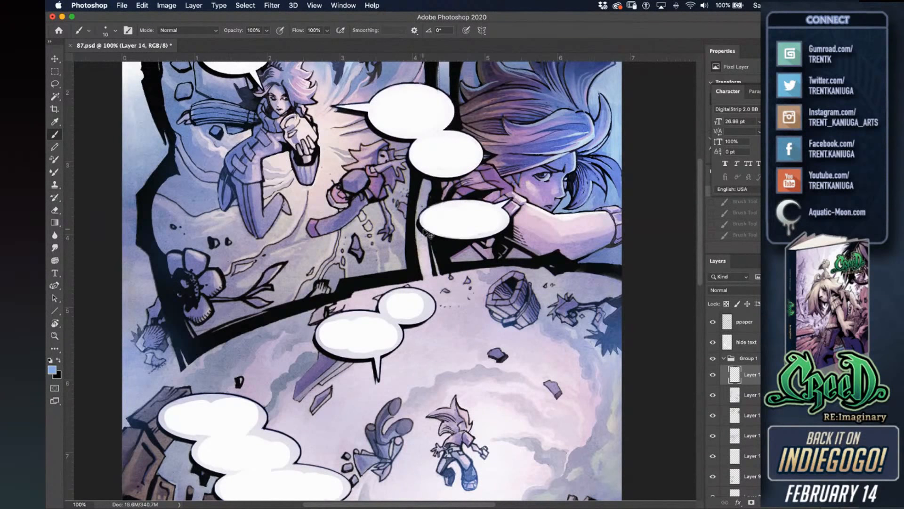
key(super+shift+n)
key(Return)
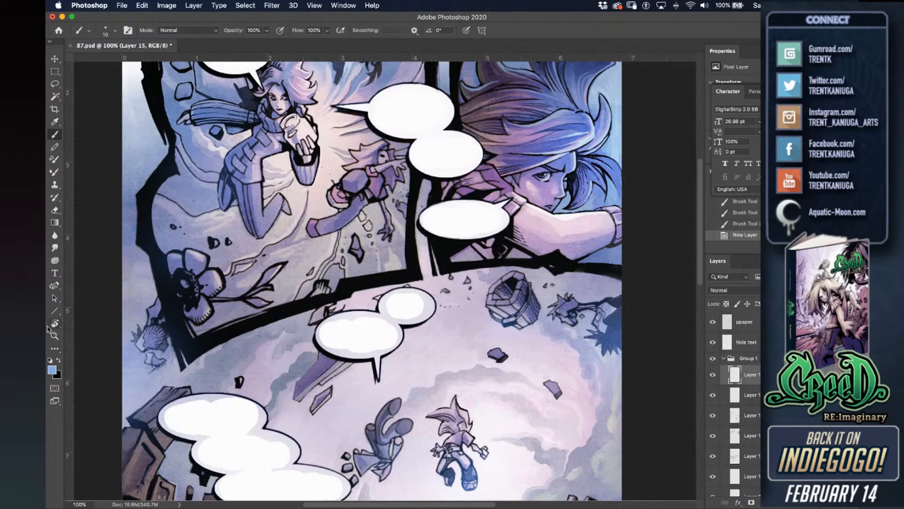
click(52, 369)
drag(741, 348, 747, 310)
mouse_move(686, 315)
mouse_down()
mouse_move(726, 314)
mouse_move(701, 328)
mouse_move(741, 298)
mouse_up()
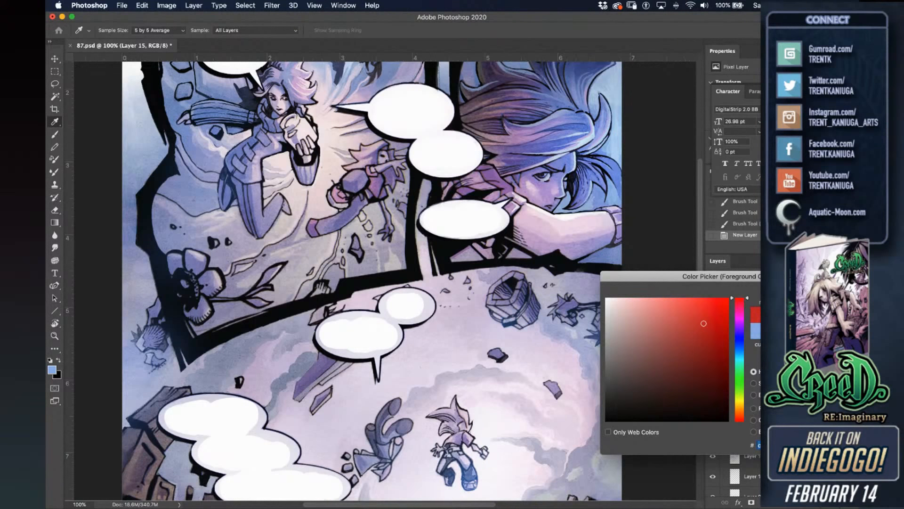
key(Return)
Enlarge the brush to 40 and set the new layer's blend mode to Darken.
key(b)
key(bracketright)
key(bracketright)
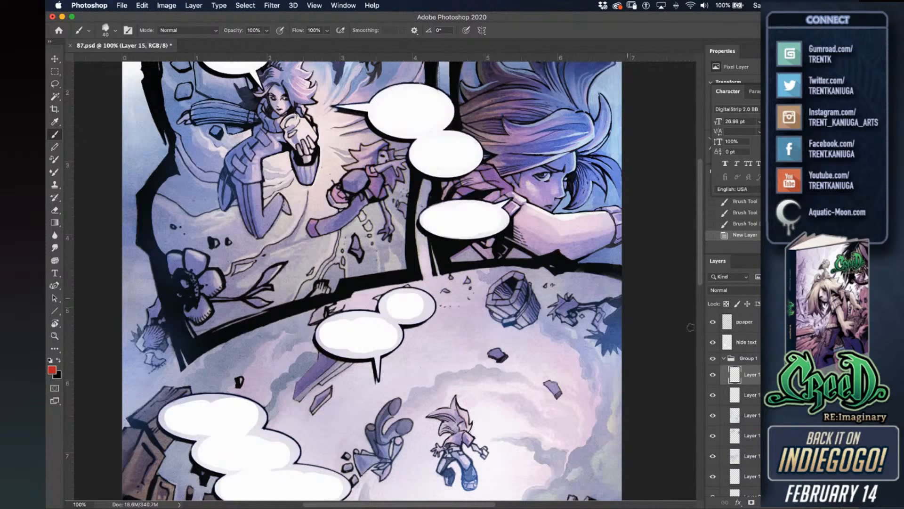
click(727, 290)
click(733, 310)
Paint the collar and cuff beside the face in the close-up panel red, reducing the brush to 10.
key(super+plus)
drag(540, 176, 504, 341)
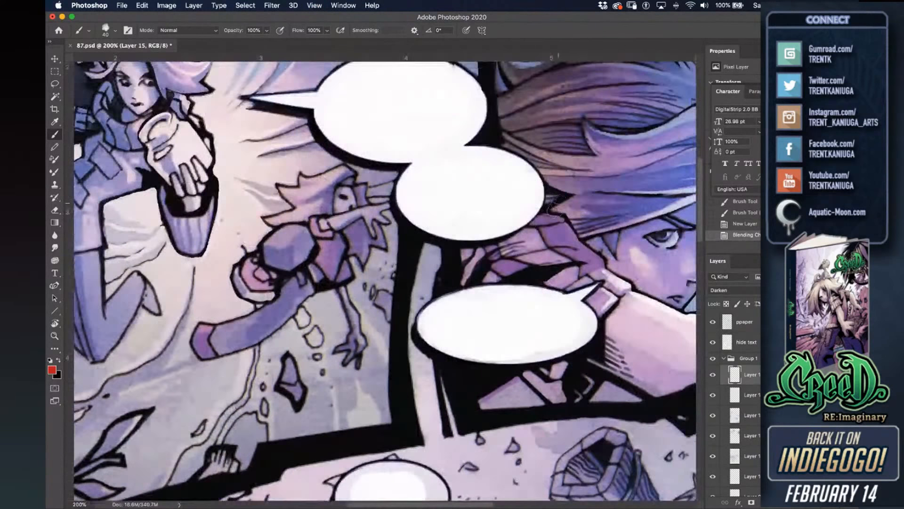
key(bracketleft)
key(bracketleft)
mouse_move(551, 241)
mouse_down()
mouse_move(546, 231)
mouse_move(588, 264)
mouse_move(575, 285)
mouse_move(599, 274)
mouse_move(611, 286)
mouse_move(592, 295)
mouse_move(596, 305)
mouse_move(603, 297)
mouse_move(599, 307)
mouse_up()
key(bracketleft)
key(bracketleft)
key(bracketleft)
key(super+z)
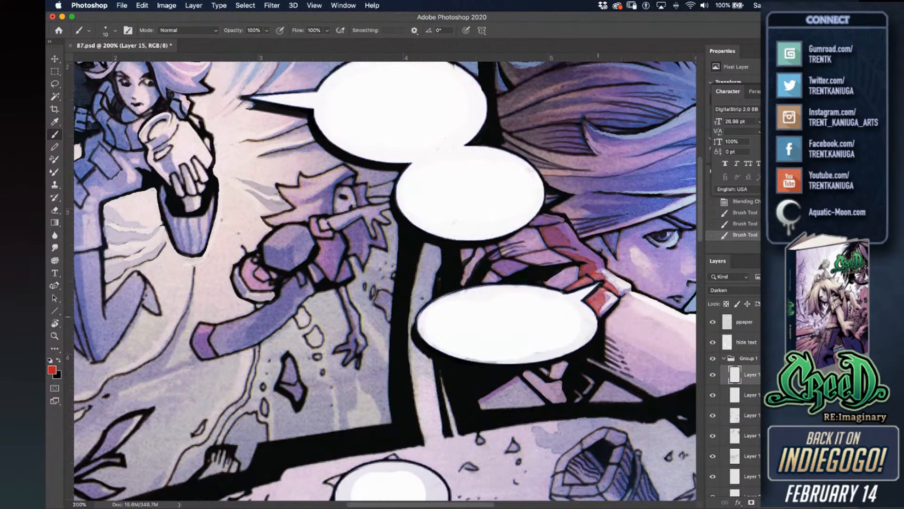
Paint the straps below the close-up panel's lower speech balloon red at size 30 and the clothing above it at size 20.
key(bracketright)
key(bracketright)
mouse_move(560, 372)
mouse_down()
mouse_move(572, 363)
mouse_move(530, 377)
mouse_move(561, 397)
mouse_move(571, 387)
mouse_move(584, 395)
mouse_move(588, 379)
mouse_up()
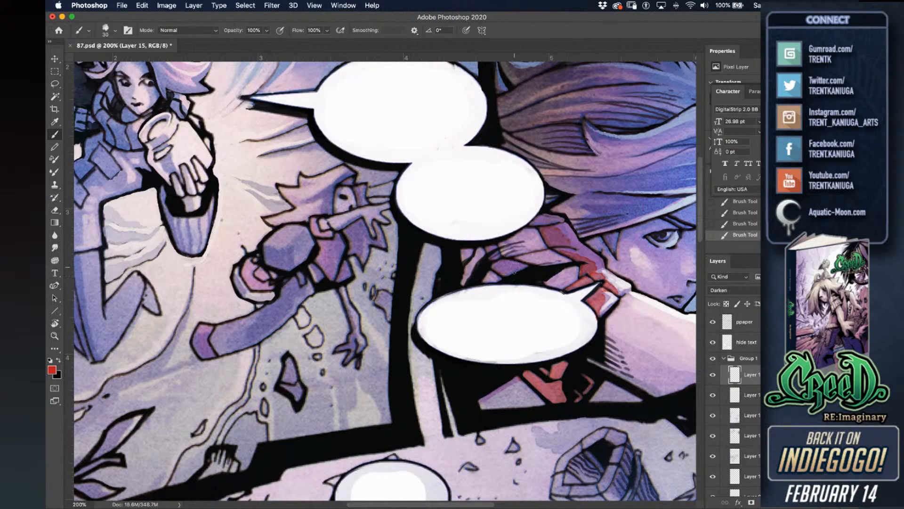
key(bracketleft)
mouse_move(516, 270)
mouse_down()
mouse_move(497, 269)
mouse_move(523, 270)
mouse_move(488, 250)
mouse_move(467, 252)
mouse_up()
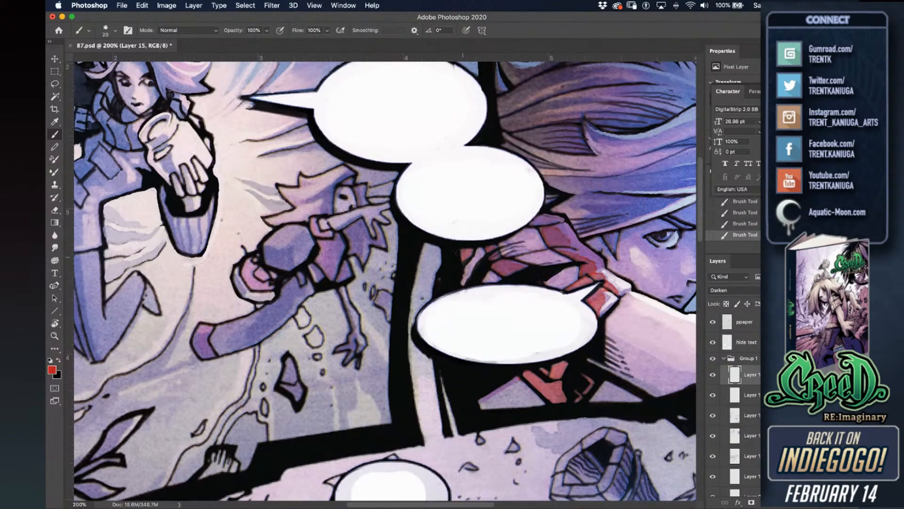
Paint the small falling character's shirt, cuff and shoes red in the upper-left panel.
mouse_move(345, 250)
mouse_down()
mouse_move(312, 249)
mouse_move(314, 267)
mouse_move(305, 271)
mouse_move(314, 256)
mouse_move(295, 229)
mouse_up()
drag(230, 273, 233, 286)
drag(187, 335, 188, 344)
drag(299, 254, 443, 201)
drag(190, 174, 220, 281)
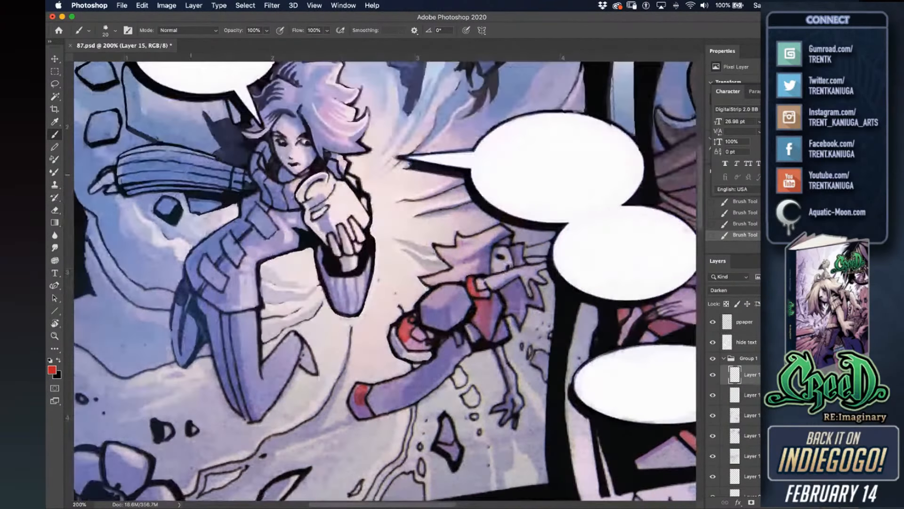
Sample blue from the woman's sleeve and tint the small falling character's trousers and hanging arm with it.
alt+click(154, 170)
drag(378, 320, 361, 238)
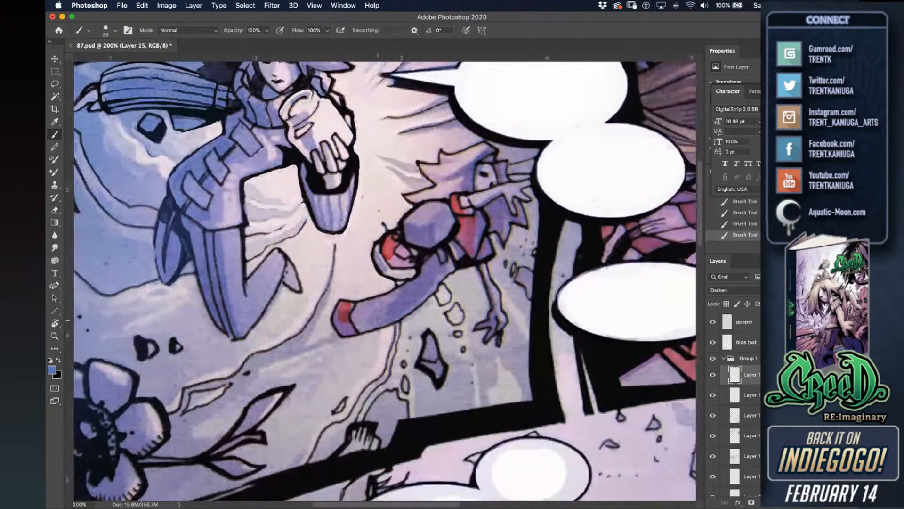
drag(363, 324, 366, 320)
drag(415, 300, 448, 261)
drag(487, 275, 500, 316)
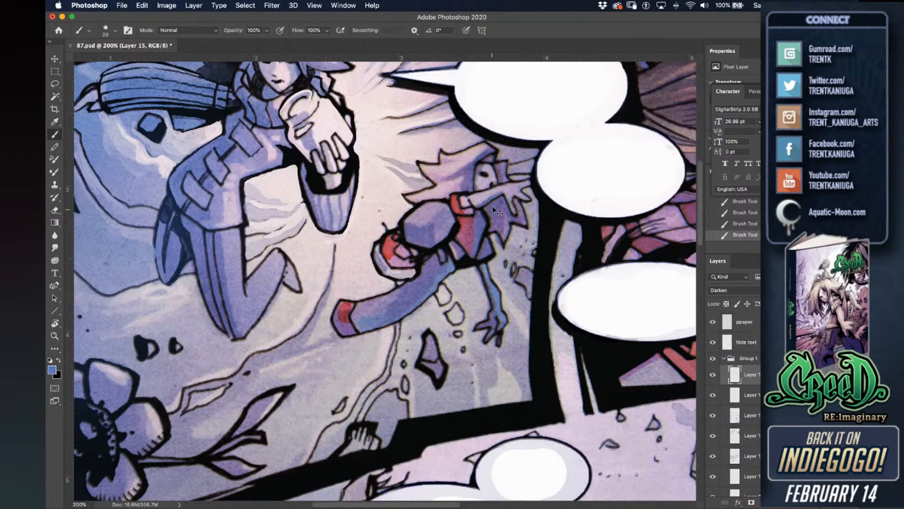
key(super+z)
key(super+shift+z)
mouse_move(485, 158)
mouse_down()
mouse_move(447, 206)
mouse_move(444, 232)
mouse_move(453, 232)
mouse_up()
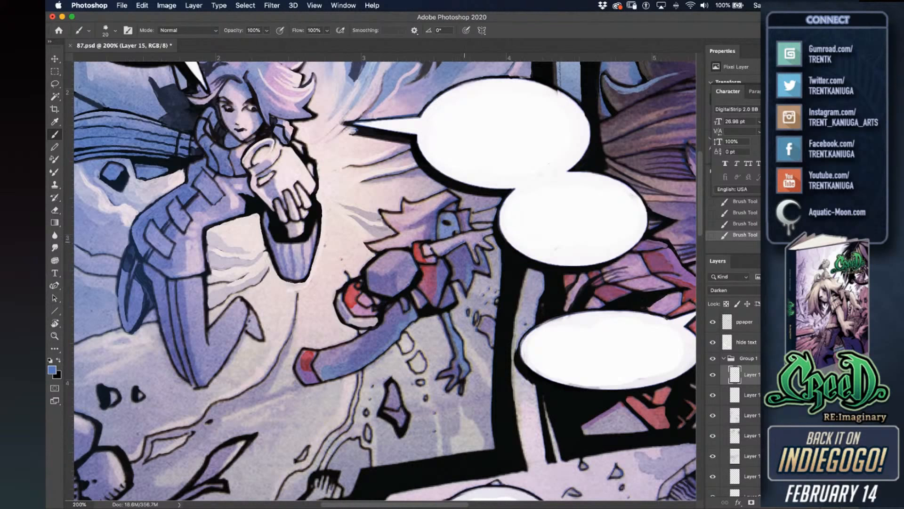
Select Layer 10, sample a dark tone and ink details on the small character's wrist and upper shoe with a fine brush.
key(bracketleft)
click(733, 417)
click(734, 437)
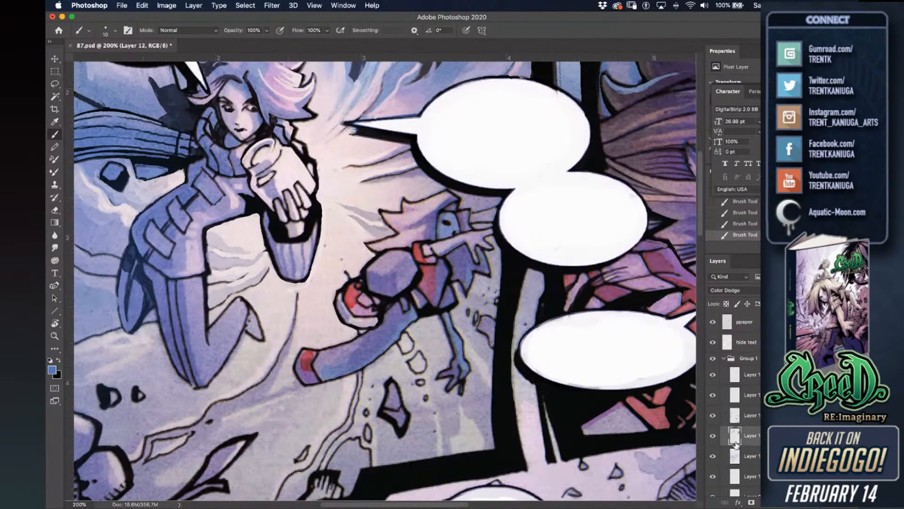
click(737, 457)
click(739, 477)
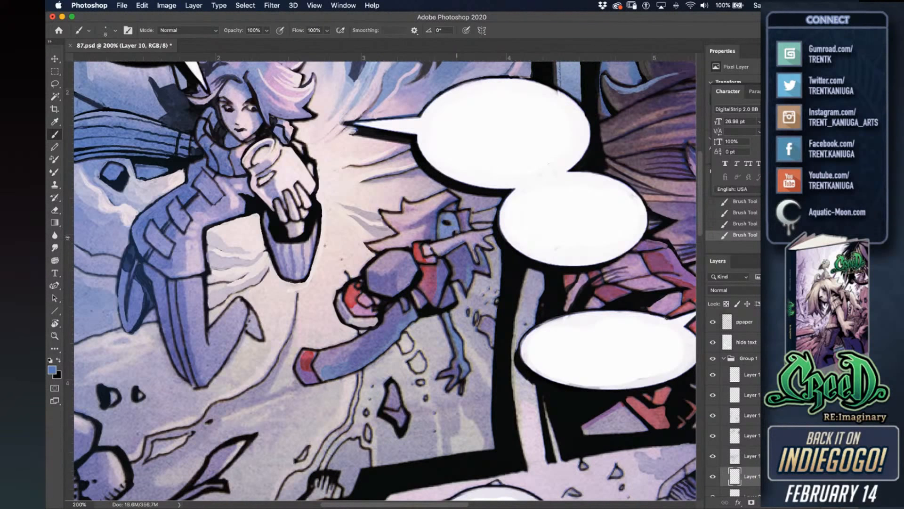
alt+click(448, 256)
drag(456, 233, 465, 248)
mouse_move(353, 269)
mouse_down()
mouse_move(359, 259)
mouse_move(336, 270)
mouse_move(344, 283)
mouse_up()
key(super+z)
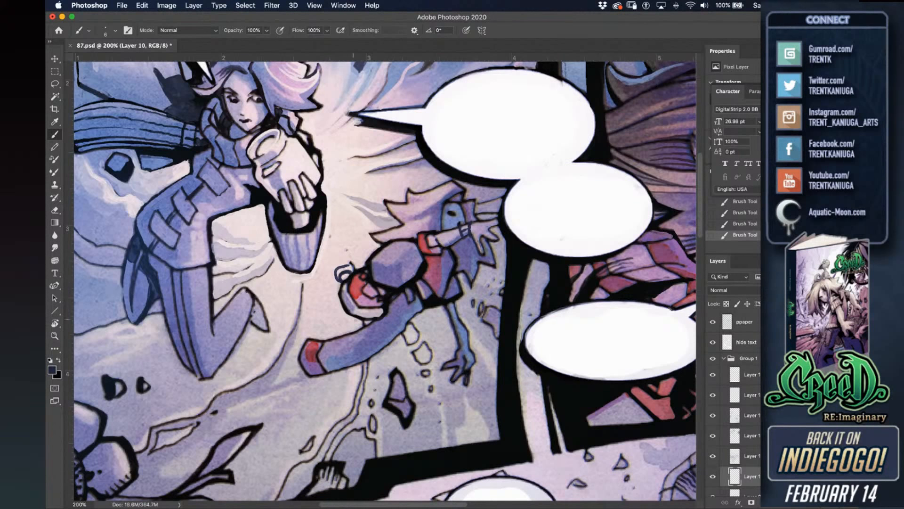
Ink dark line details on the small character's trousers and loops around the lower shoe.
drag(393, 309, 383, 323)
scroll(362, 258, down, 2)
scroll(362, 258, left, 2)
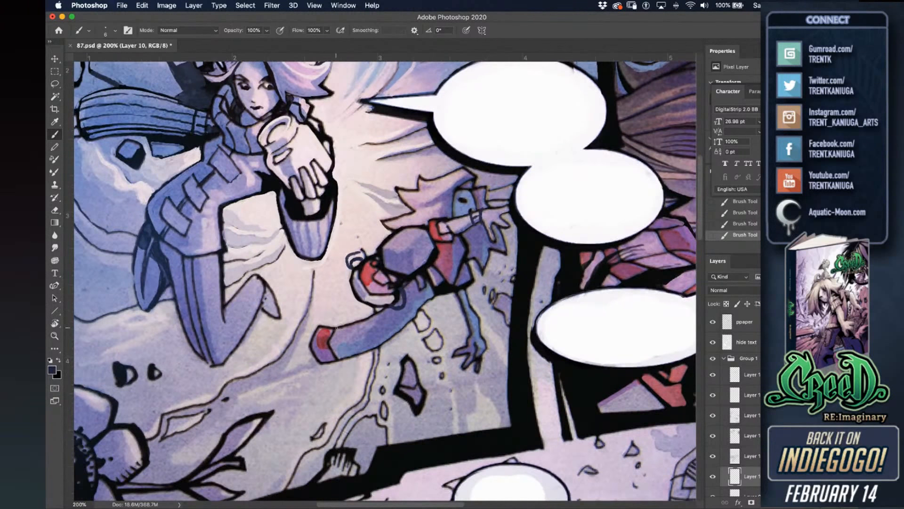
key(super+z)
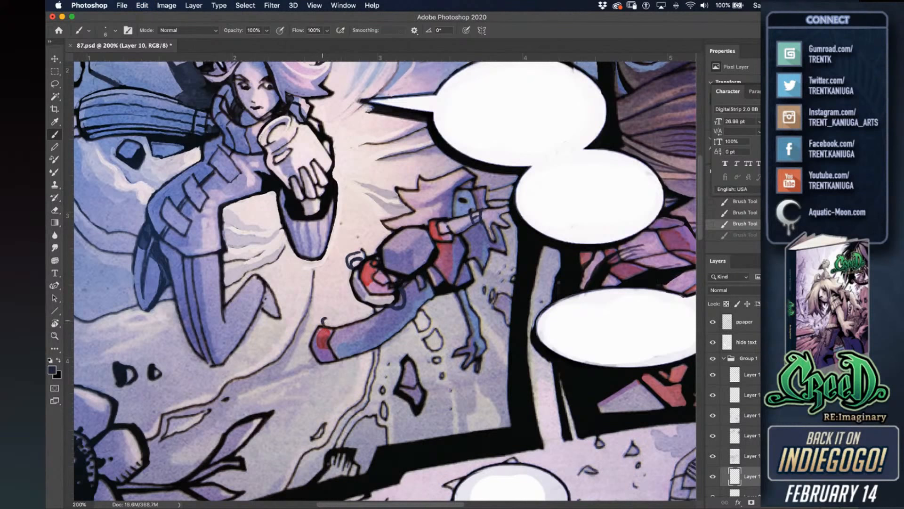
key(super+shift+z)
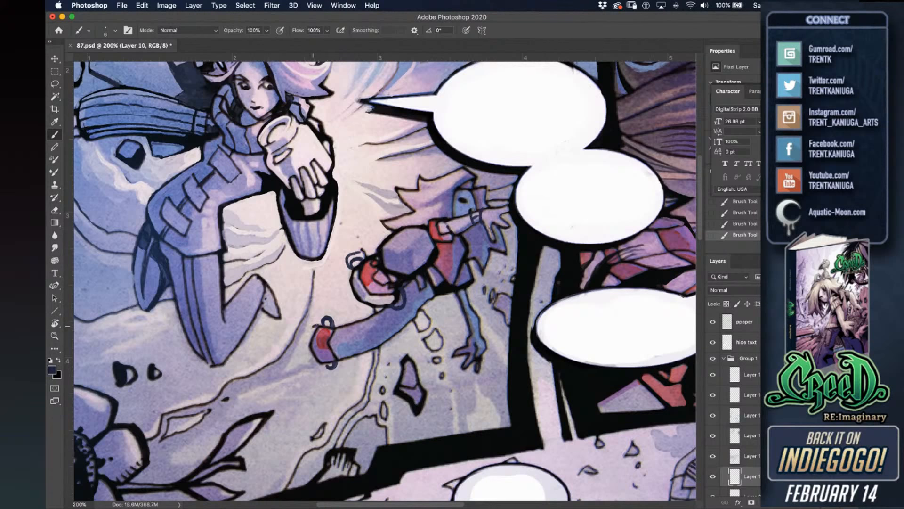
Sample a pale tone, paint a fine light rim along the edge of the woman's hip and leg, and save the file.
drag(309, 349, 316, 366)
drag(353, 321, 420, 339)
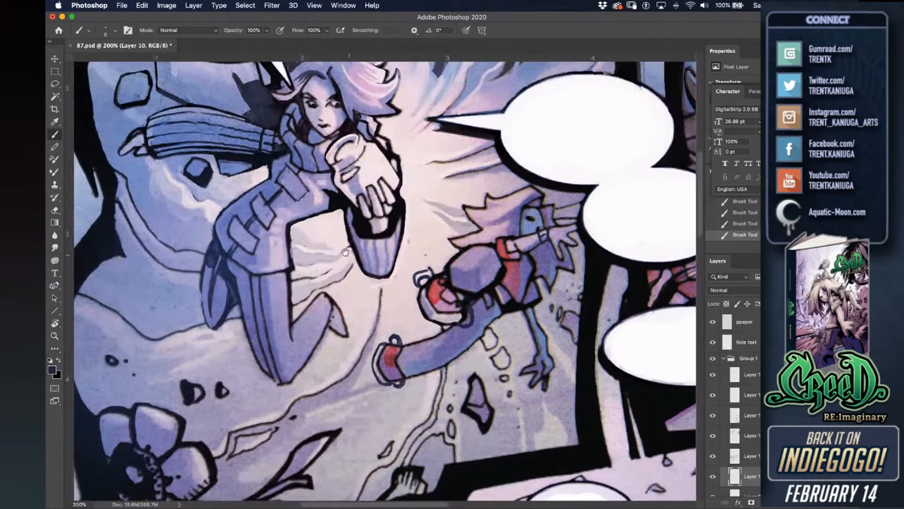
alt+click(306, 227)
mouse_move(292, 229)
mouse_down()
mouse_move(293, 270)
mouse_move(290, 243)
mouse_up()
drag(292, 249, 293, 337)
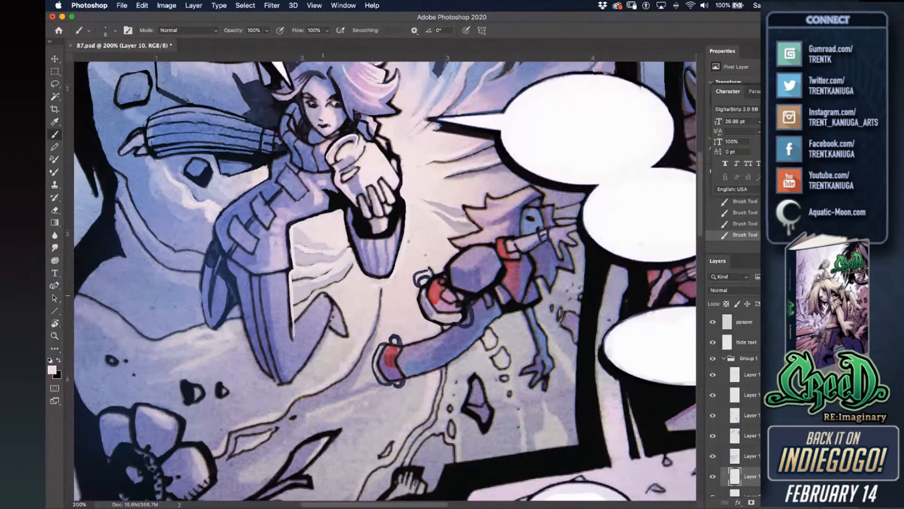
key(super+z)
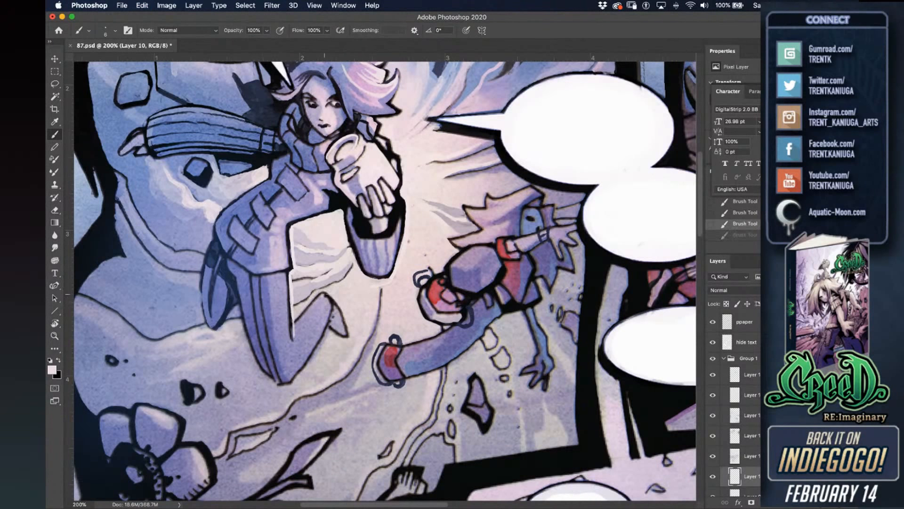
drag(322, 292, 318, 291)
key(super+z)
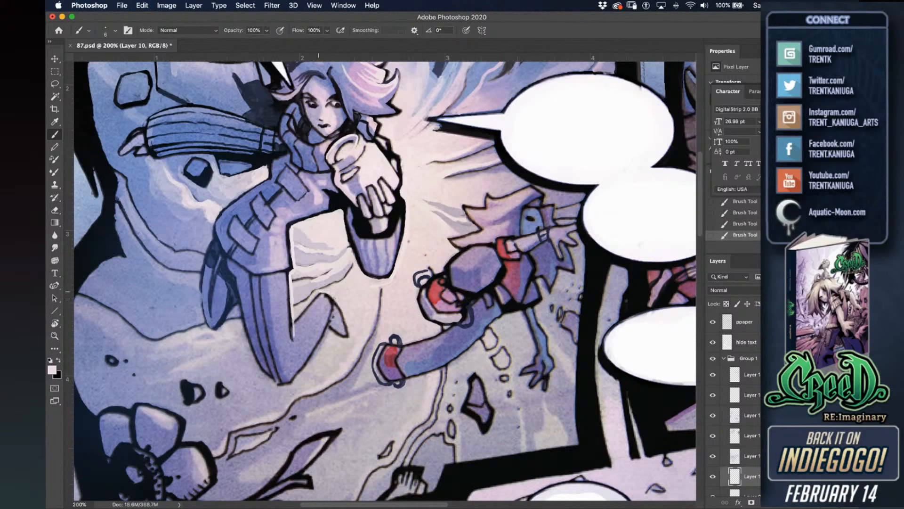
key(super+s)
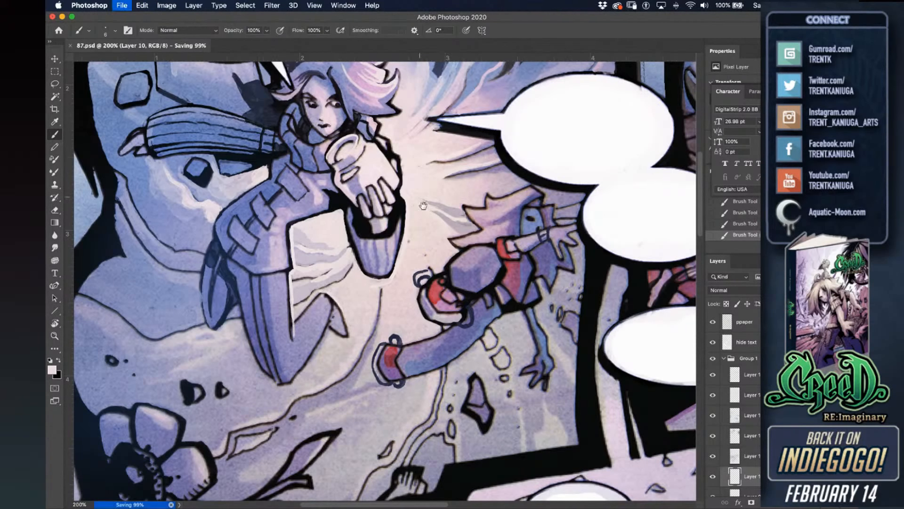
Undo the last stroke, select Layer 8 and brush light blue shading onto the jar in the woman's hand.
scroll(420, 210, up, 5)
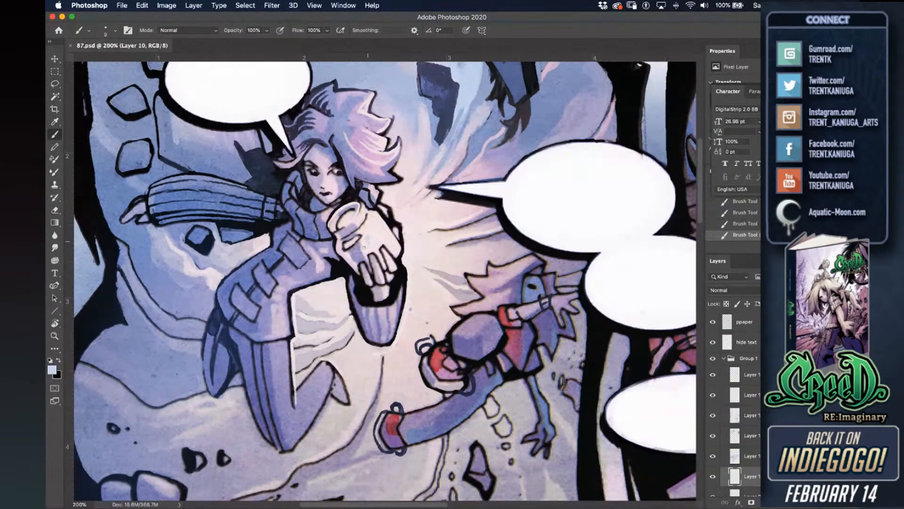
key(super+z)
scroll(739, 464, down, 2)
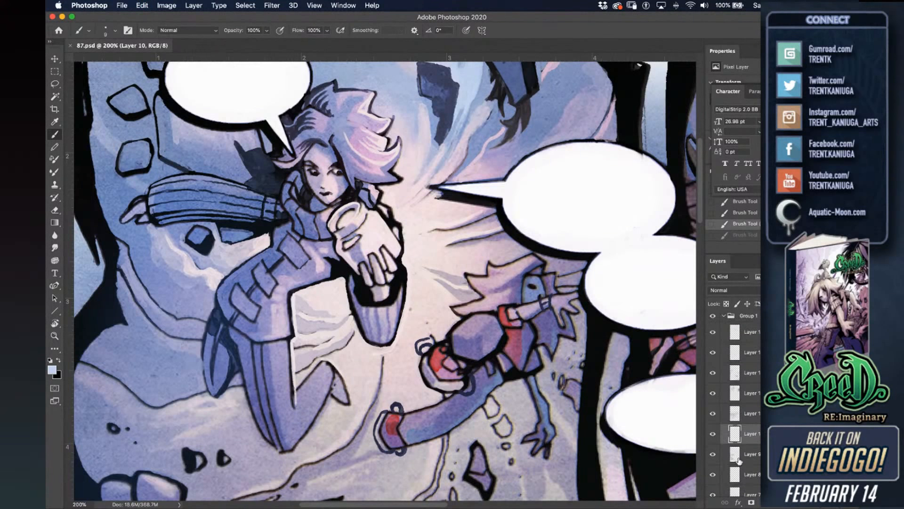
click(738, 459)
click(735, 478)
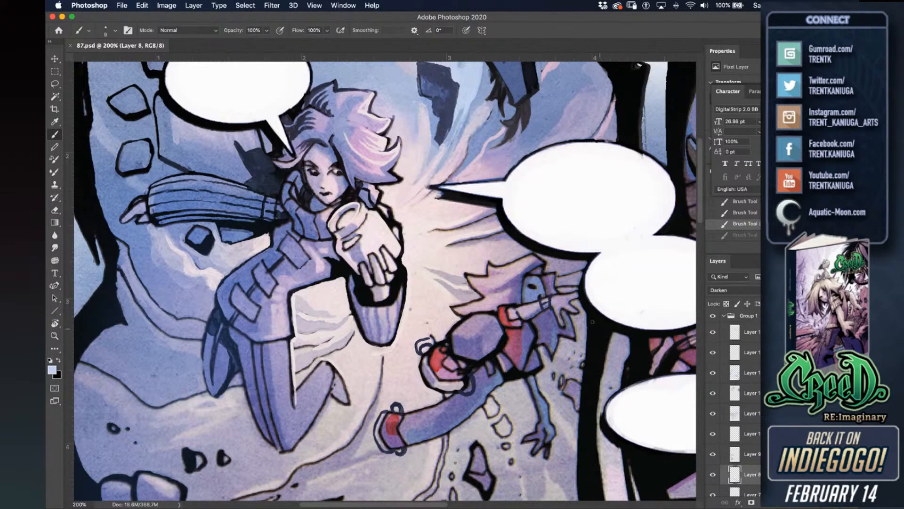
mouse_move(364, 233)
mouse_down()
mouse_move(371, 247)
mouse_move(381, 244)
mouse_up()
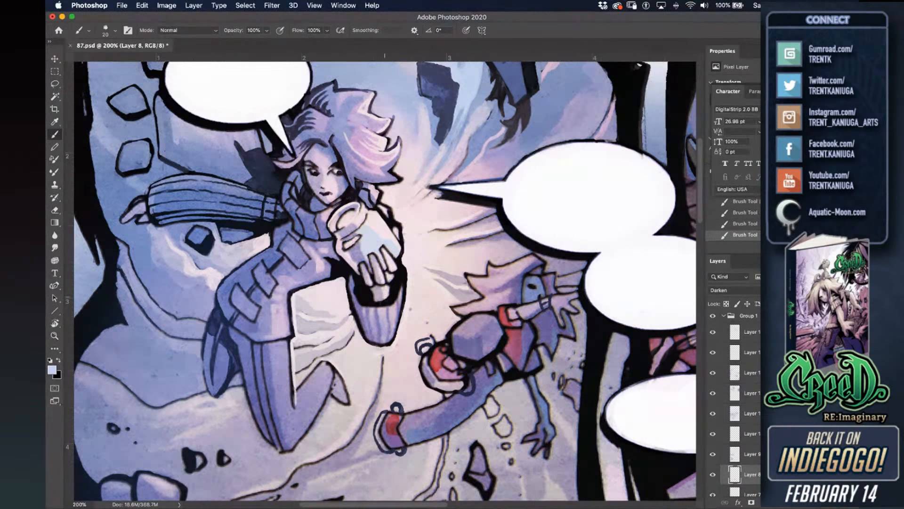
Sample black, touch up the dark sleeve opening beneath the woman's fingers, and save the file.
alt+click(369, 296)
drag(370, 292, 374, 299)
scroll(374, 300, up, 5)
scroll(375, 300, left, 2)
key(super+s)
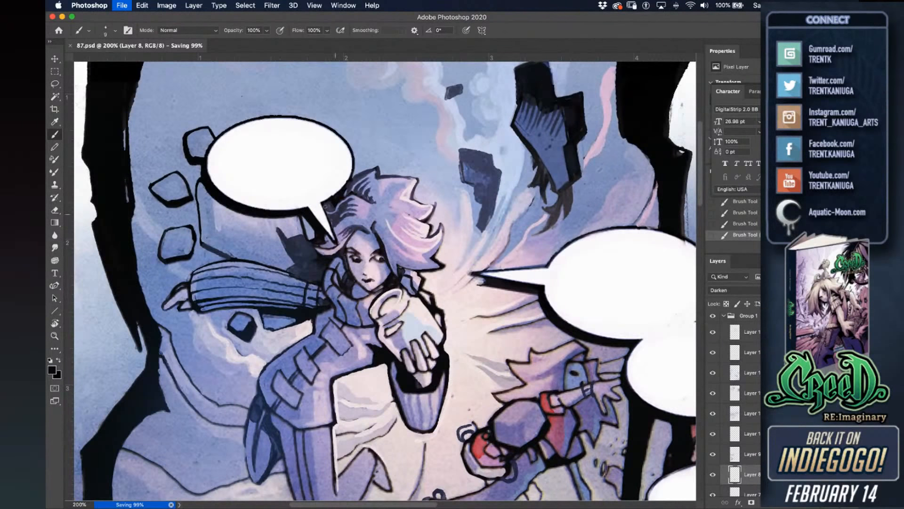
Try a white highlight on the pink smoke edge with a fine brush on Layer 8.
scroll(371, 240, up, 5)
scroll(370, 241, left, 1)
key(bracketright)
key(bracketright)
key(super+minus)
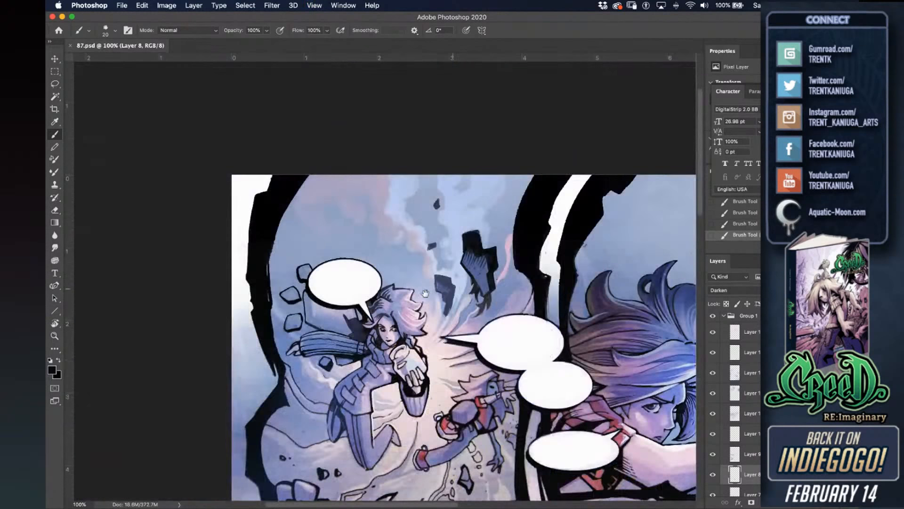
scroll(426, 293, right, 2)
key(super+plus)
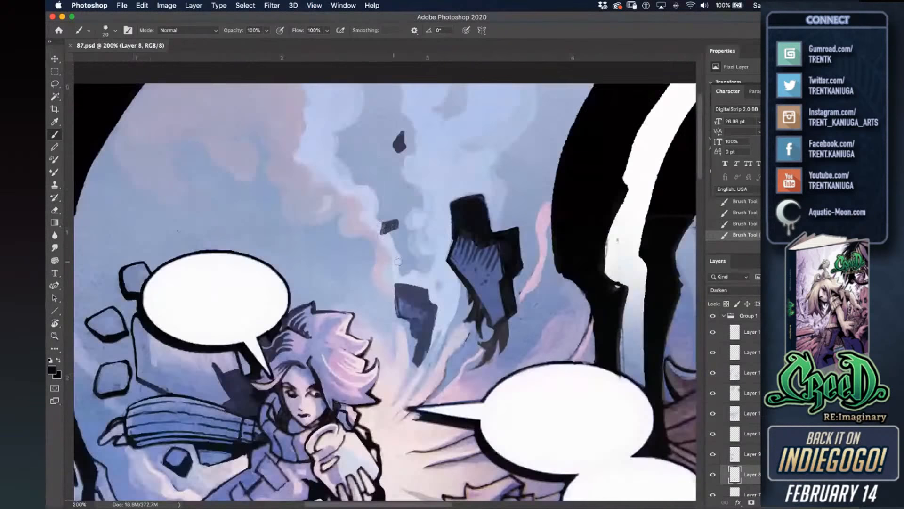
scroll(400, 262, up, 3)
scroll(400, 262, right, 1)
alt+click(368, 217)
alt+click(183, 301)
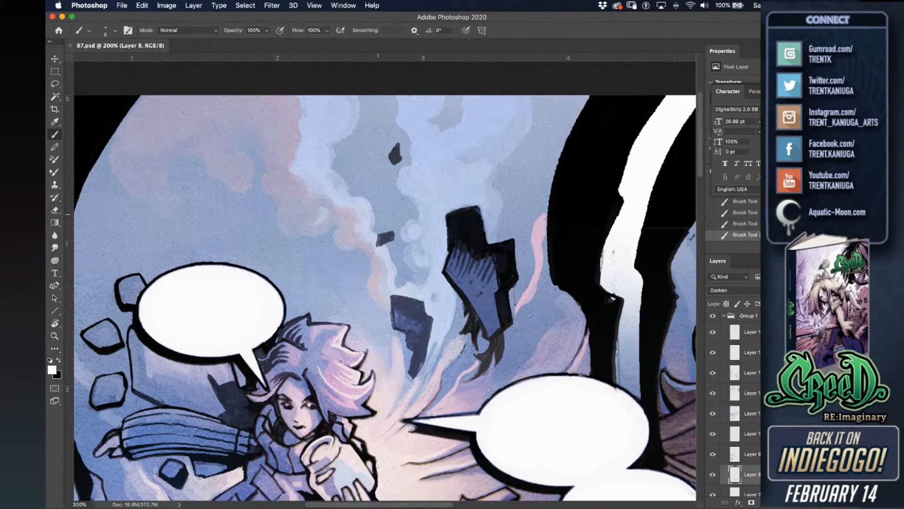
drag(369, 204, 375, 218)
Add a new layer above Layer 15 and try a white highlight along the edge of the smoke plume.
click(737, 336)
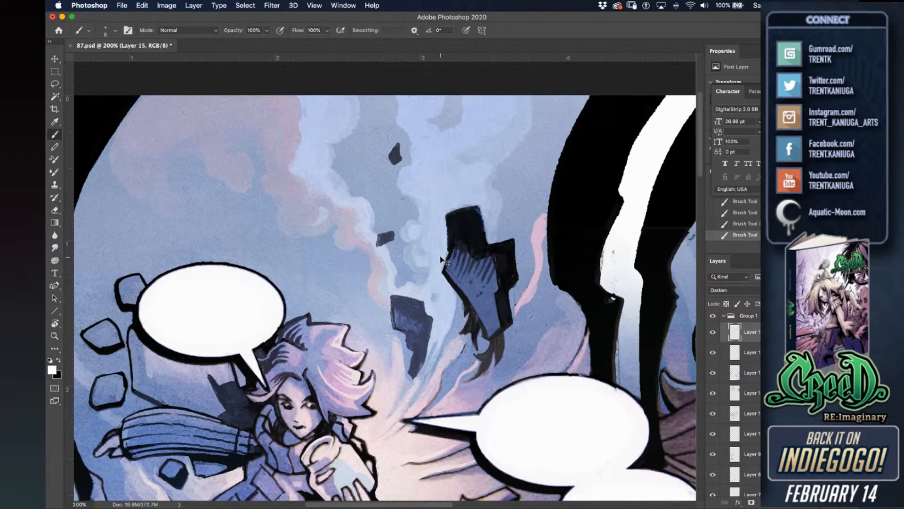
key(super+shift+n)
key(Return)
mouse_move(348, 197)
mouse_down()
mouse_move(370, 204)
mouse_move(372, 230)
mouse_up()
key(super+z)
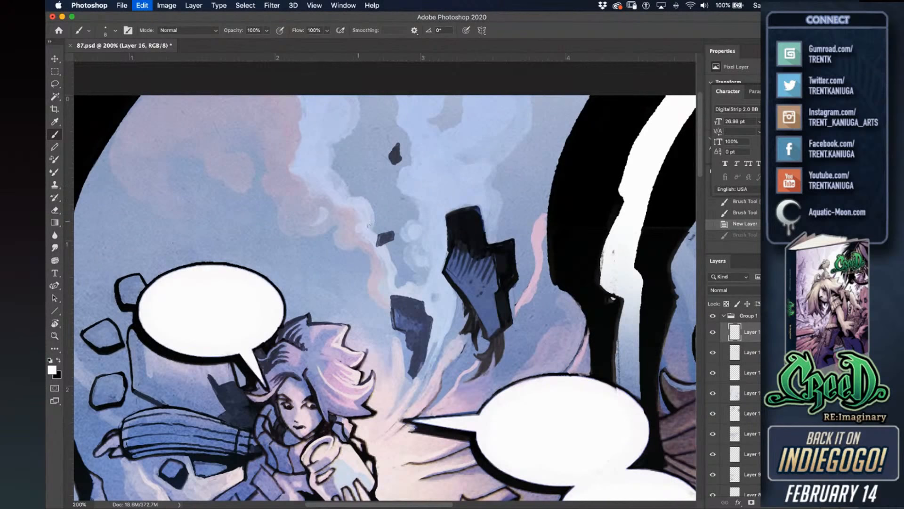
key(bracketleft)
Sample pale lavender and paint it onto the dust cloud beneath the woman's outstretched arm, using a brush of about 35 px.
drag(376, 304, 350, 178)
mouse_move(298, 298)
mouse_down()
mouse_move(391, 265)
mouse_move(466, 260)
mouse_up()
alt+click(294, 332)
key(bracketright)
key(bracketright)
key(bracketright)
mouse_move(288, 329)
mouse_down()
mouse_move(287, 348)
mouse_move(284, 337)
mouse_up()
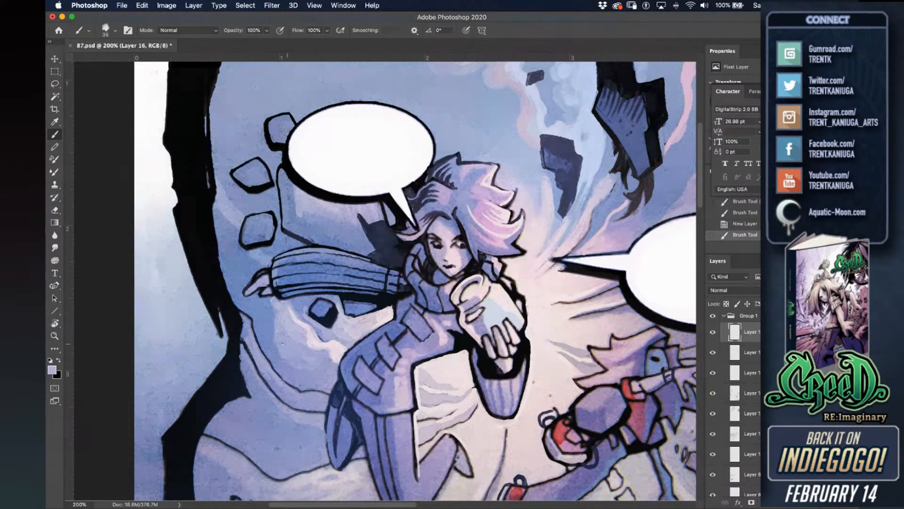
drag(274, 309, 270, 306)
Reduce the brush to 15 px and paint lavender light beside the panel's left border and along the curving dust trail.
key(bracketleft)
key(bracketleft)
key(bracketleft)
key(bracketleft)
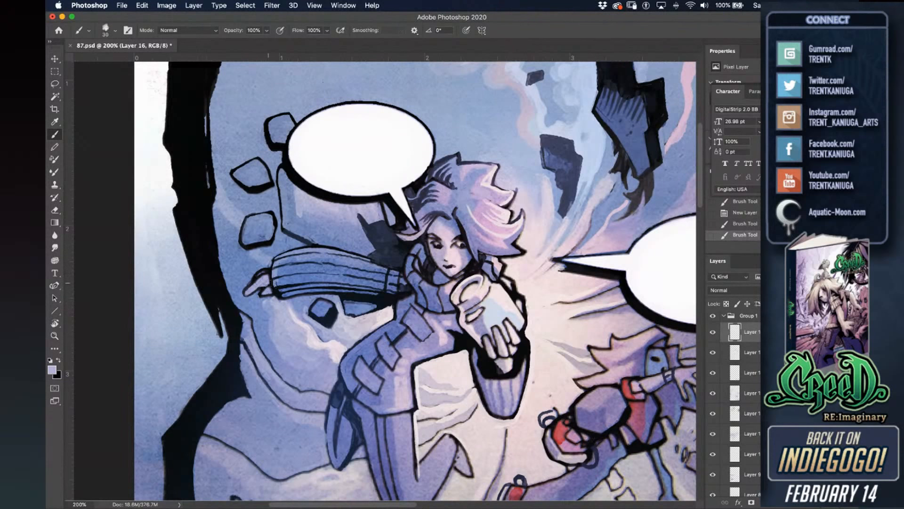
drag(270, 300, 250, 295)
key(ctrl+z)
key(super+z)
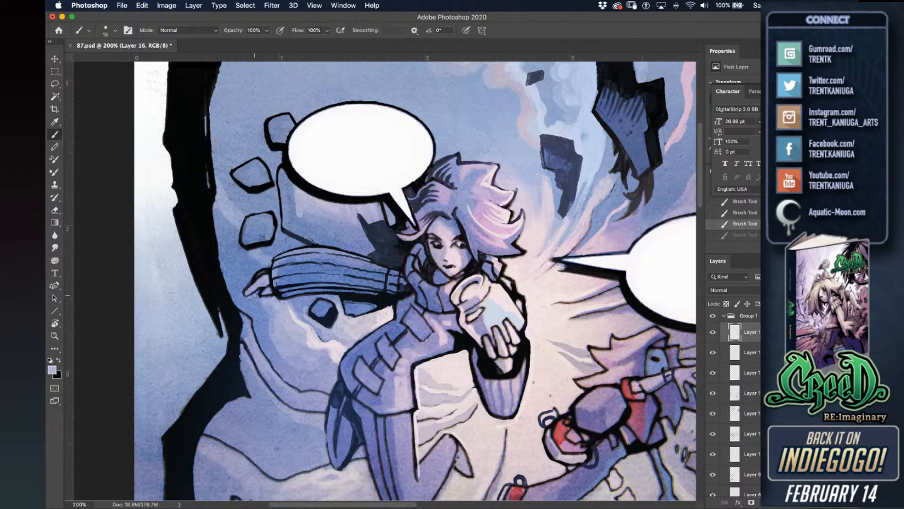
mouse_move(256, 299)
mouse_down()
mouse_move(243, 288)
mouse_move(243, 264)
mouse_move(235, 293)
mouse_move(224, 243)
mouse_up()
drag(231, 280, 219, 249)
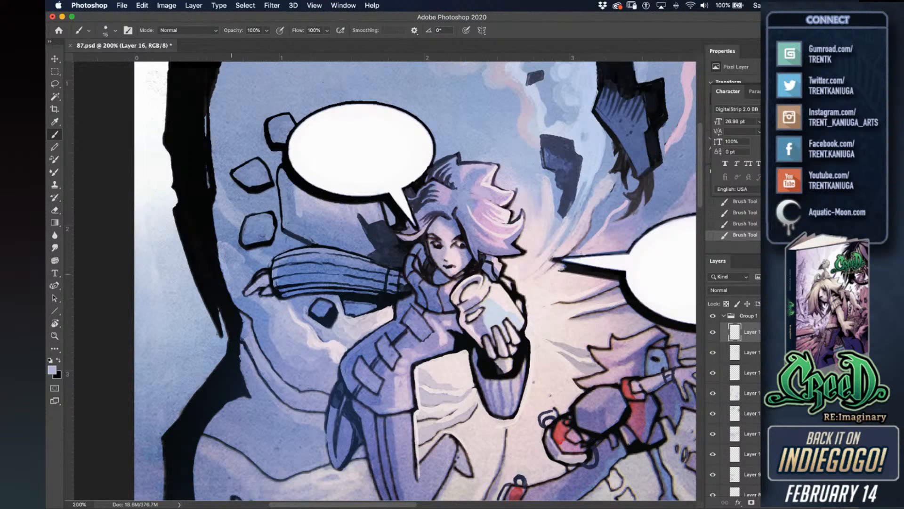
drag(239, 287, 227, 252)
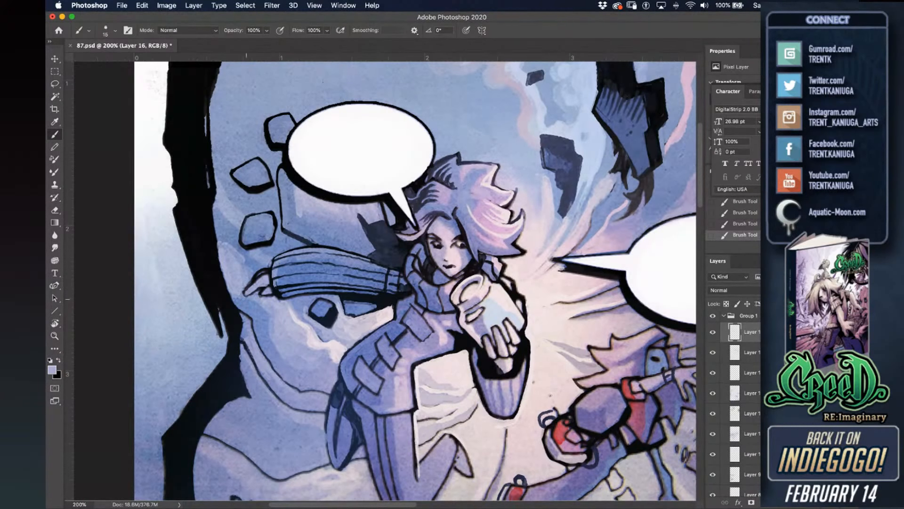
drag(245, 299, 300, 371)
Sample a pale tone from the jar in the woman's hand and dab a small highlight onto it.
drag(380, 375, 359, 345)
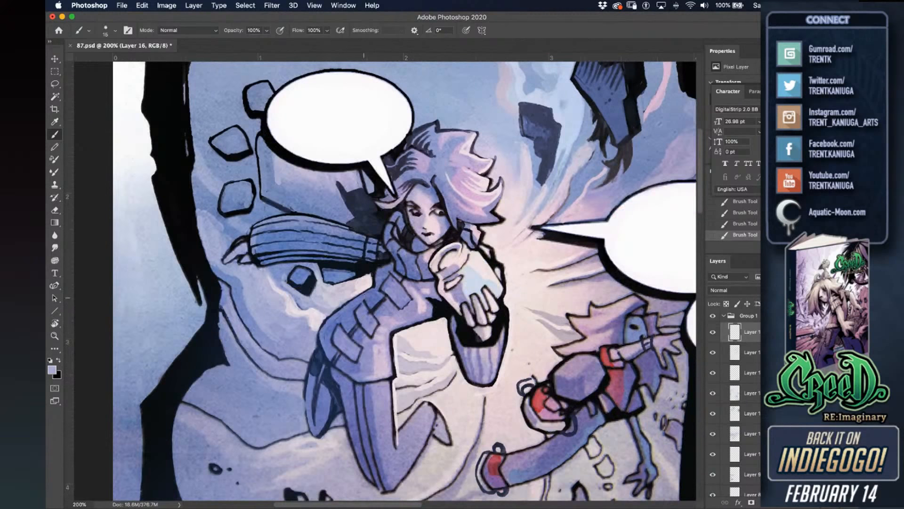
alt+click(462, 289)
mouse_move(464, 285)
mouse_down()
mouse_move(469, 292)
mouse_move(466, 284)
mouse_up()
Sample a light tone from the ground and paint a highlight along the ridge line behind the woman's feet.
scroll(440, 368, down, 5)
alt+click(297, 341)
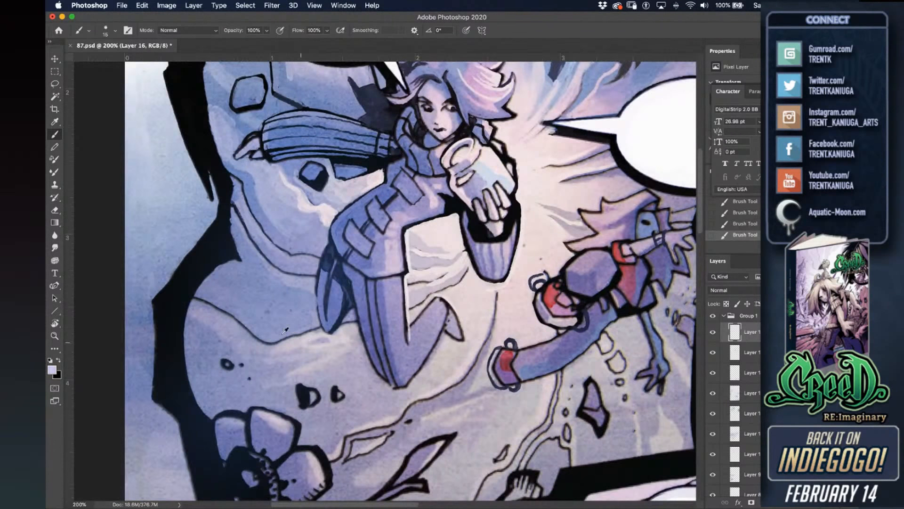
mouse_move(195, 293)
mouse_down()
mouse_move(275, 339)
mouse_move(267, 338)
mouse_move(313, 327)
mouse_up()
Paint a pale pink highlight along the upper edge of the small falling character's backpack and save the file.
key(super+minus)
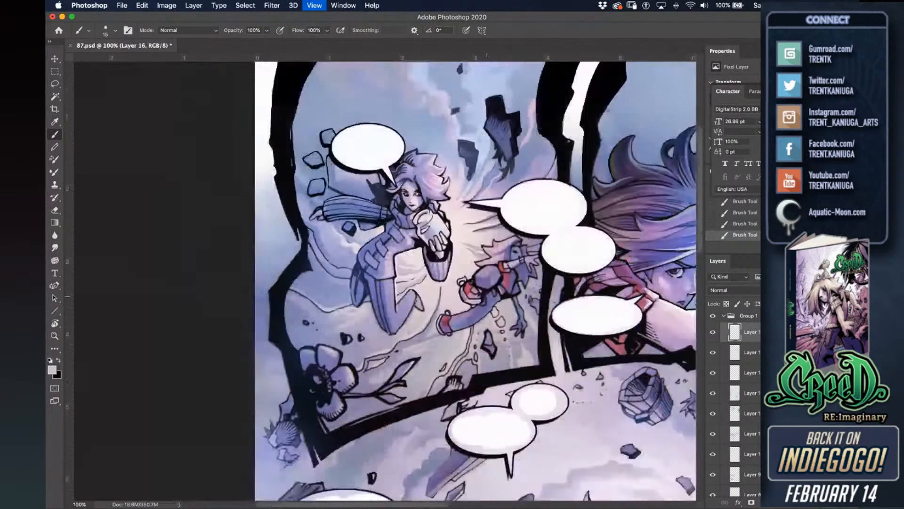
drag(523, 297, 503, 298)
key(super+plus)
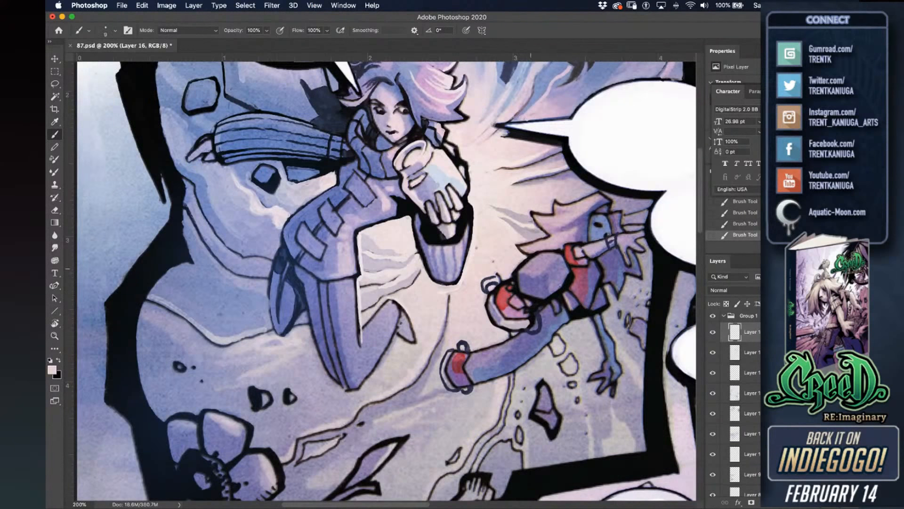
mouse_move(519, 278)
mouse_down()
mouse_move(520, 286)
mouse_move(539, 255)
mouse_move(554, 253)
mouse_up()
key(super+s)
drag(585, 252, 504, 258)
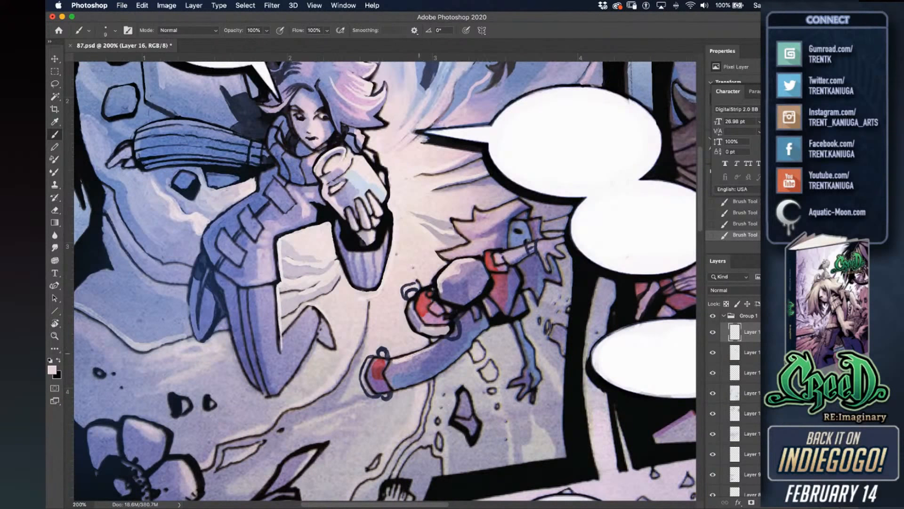
key(super+minus)
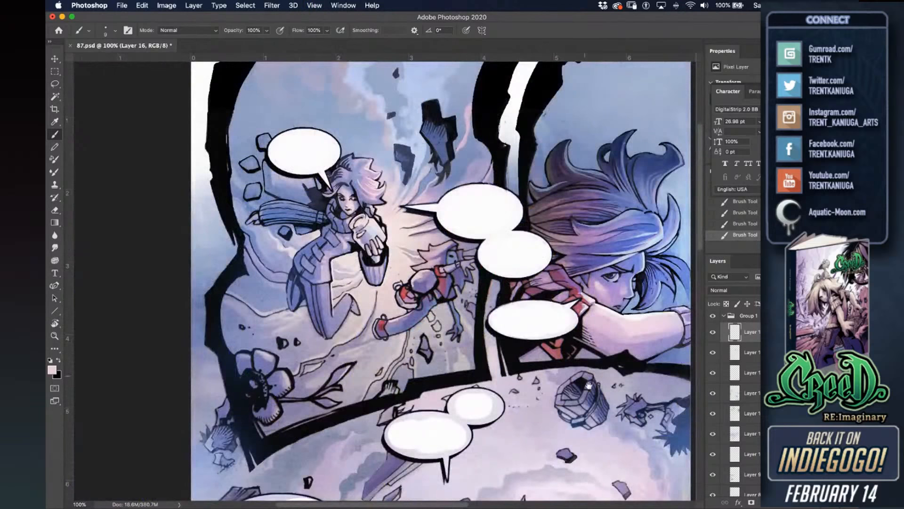
drag(555, 354, 565, 401)
key(super+s)
drag(320, 150, 450, 115)
key(super+z)
drag(432, 299, 424, 267)
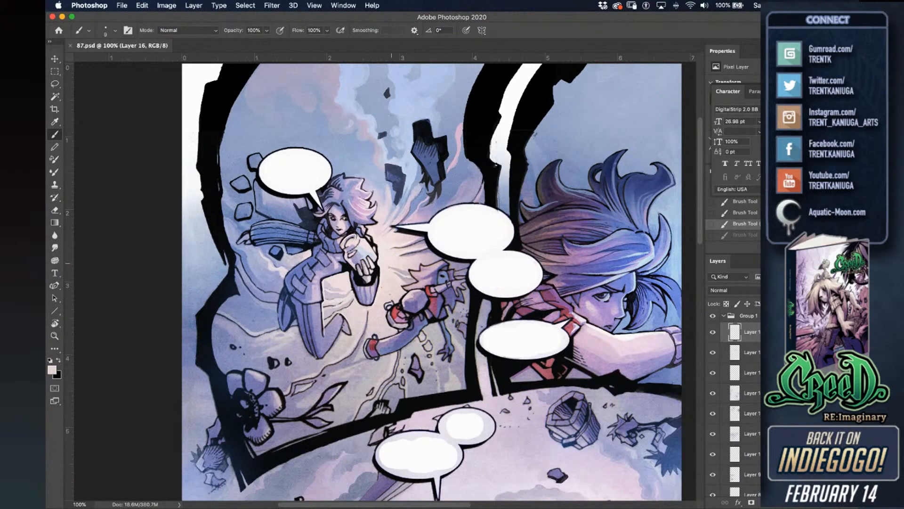
drag(229, 337, 231, 320)
key(super+z)
Add a new layer with the default name and set its blending mode to Lighten.
key(shift+super+n)
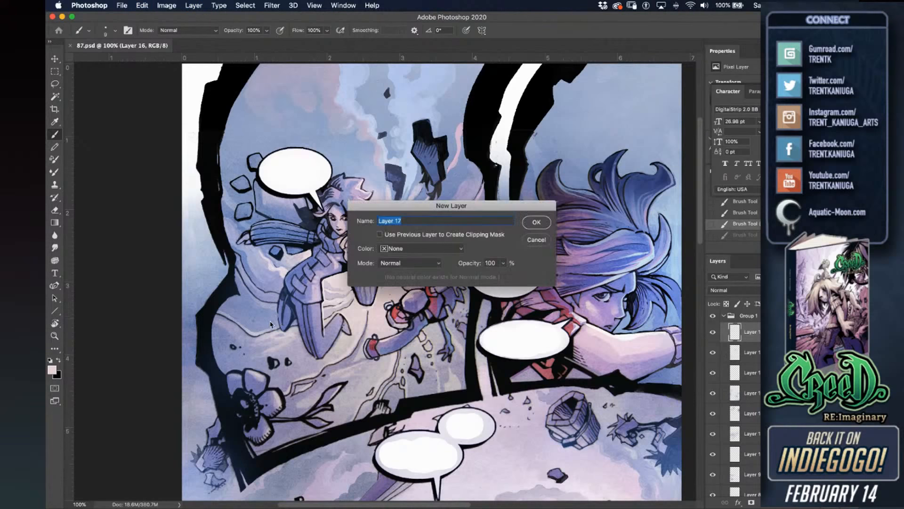
key(Return)
click(726, 290)
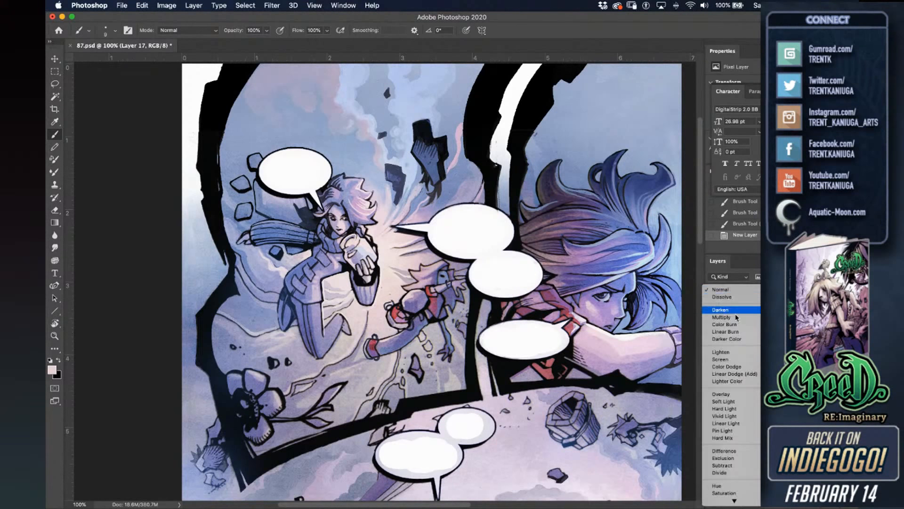
click(738, 351)
Sample blue from the background and paint it over the black speed lines between the jar and the large speech balloon.
key(bracketright)
key(bracketright)
key(bracketright)
key(super+equal)
drag(458, 283, 442, 345)
alt+click(453, 181)
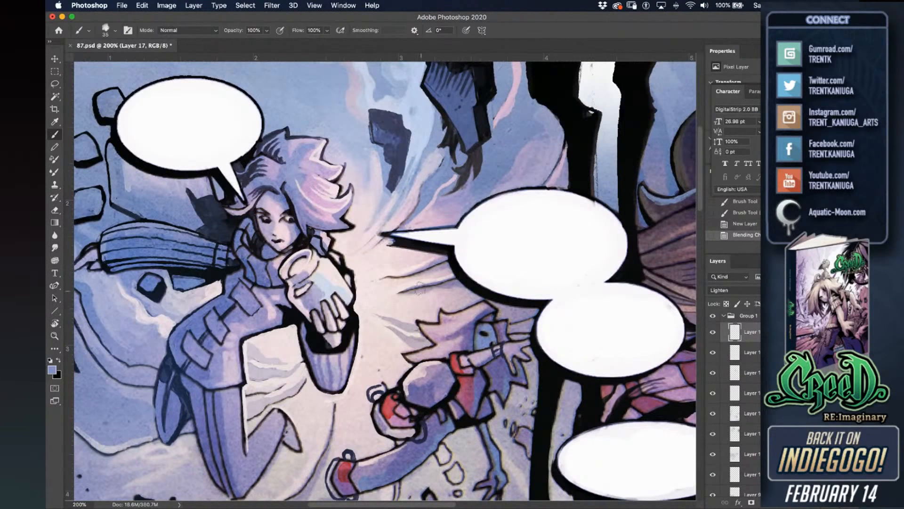
drag(441, 289, 430, 210)
key(bracketleft)
drag(435, 265, 444, 262)
Sample a deeper blue from the floating rock and recolour the speed lines below the balloon's tail with a 20 px brush.
alt+click(459, 97)
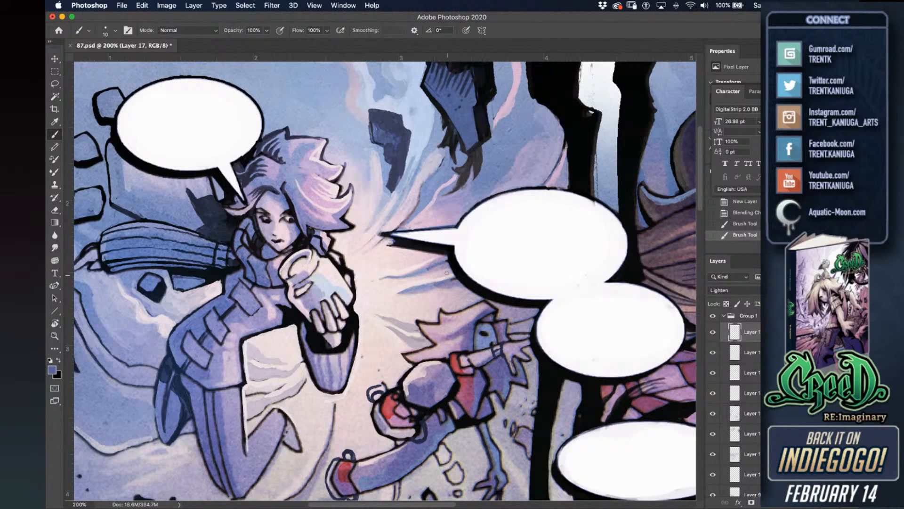
key(bracketright)
key(bracketright)
drag(446, 271, 405, 272)
alt+click(488, 190)
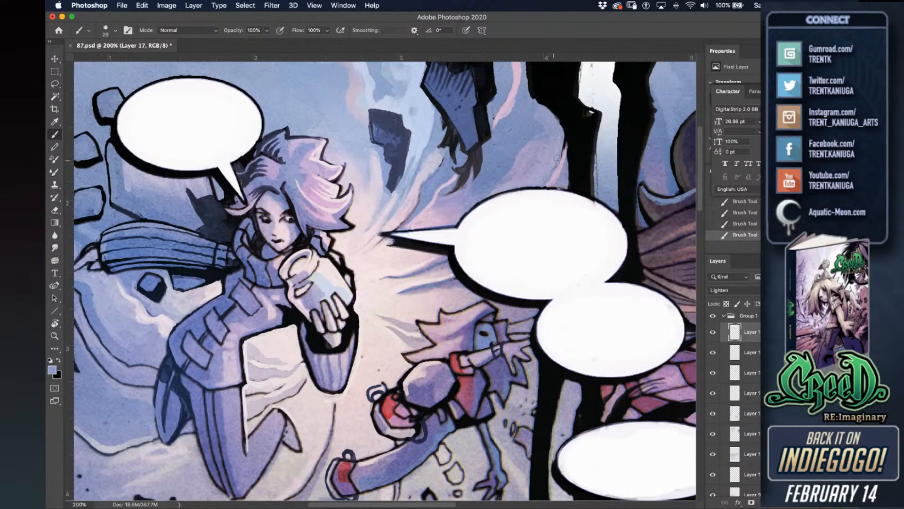
drag(489, 206, 489, 295)
key(bracketright)
key(bracketright)
key(bracketright)
key(bracketright)
key(bracketright)
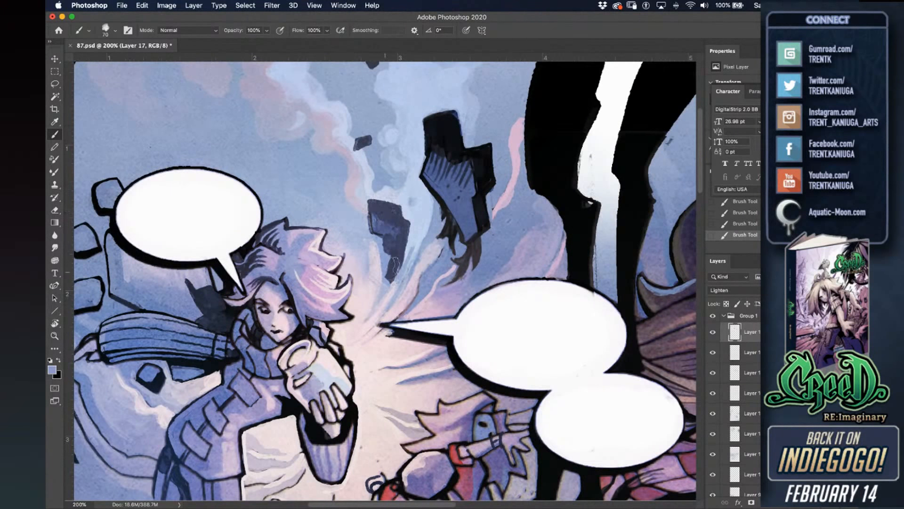
drag(366, 354, 383, 332)
key(super+z)
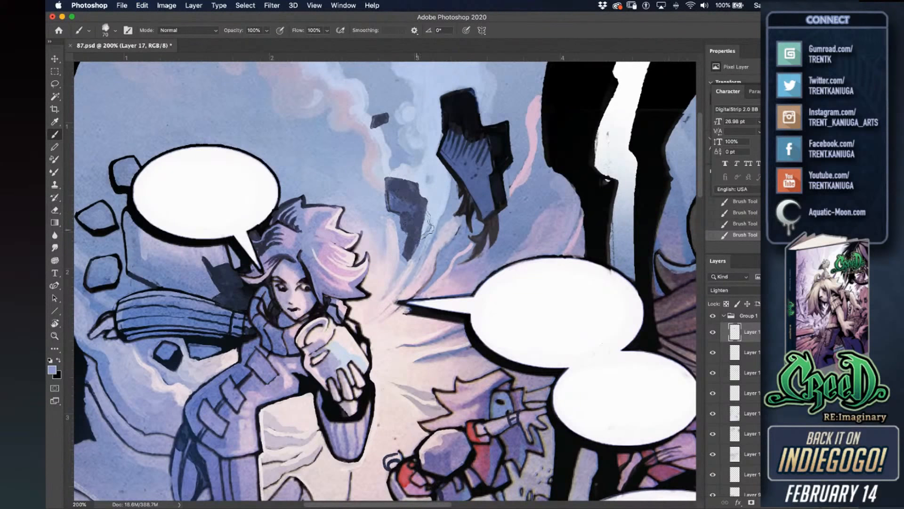
Paint fine blue rim highlights along the top and stepped edge of the large dark floating rock with a much smaller brush.
key(bracketleft)
key(bracketleft)
key(bracketleft)
key(bracketleft)
key(bracketleft)
key(bracketleft)
key(bracketleft)
key(bracketleft)
mouse_move(445, 98)
mouse_down()
mouse_move(468, 92)
mouse_move(454, 95)
mouse_up()
key(super+z)
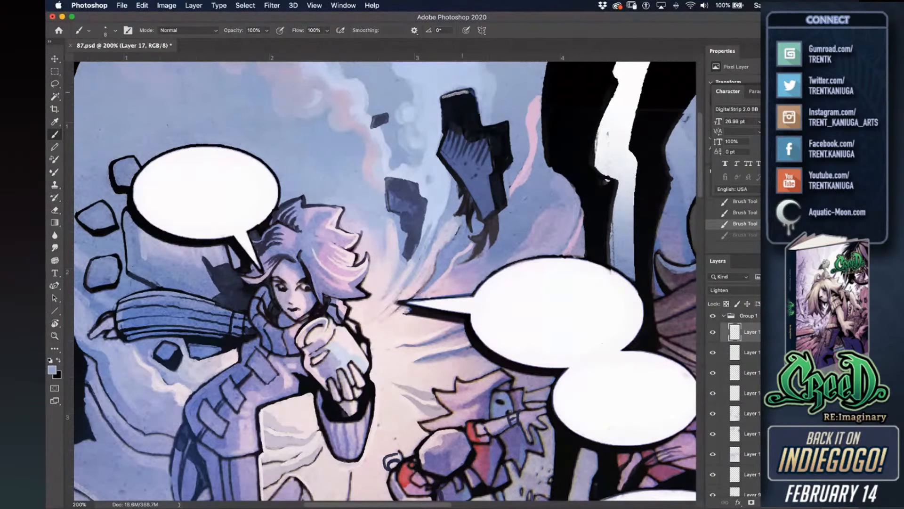
mouse_move(469, 92)
mouse_down()
mouse_move(477, 127)
mouse_move(470, 94)
mouse_up()
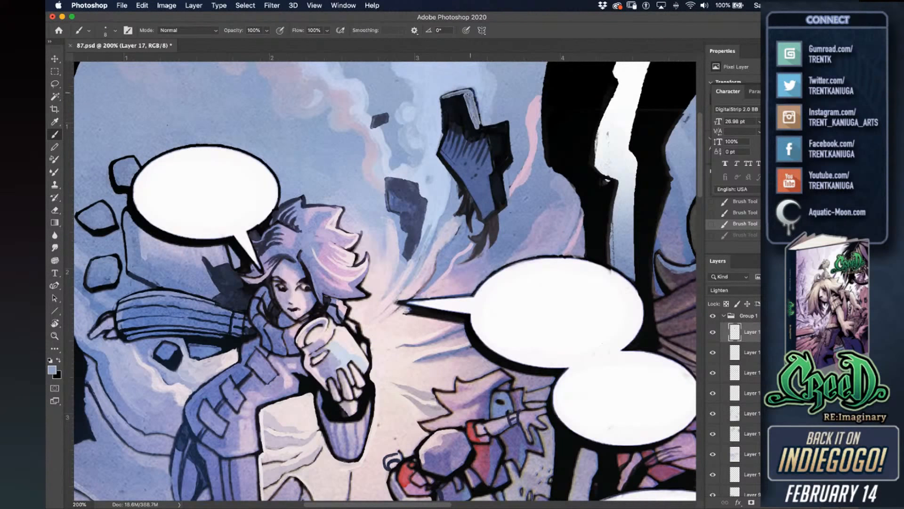
drag(473, 133, 458, 94)
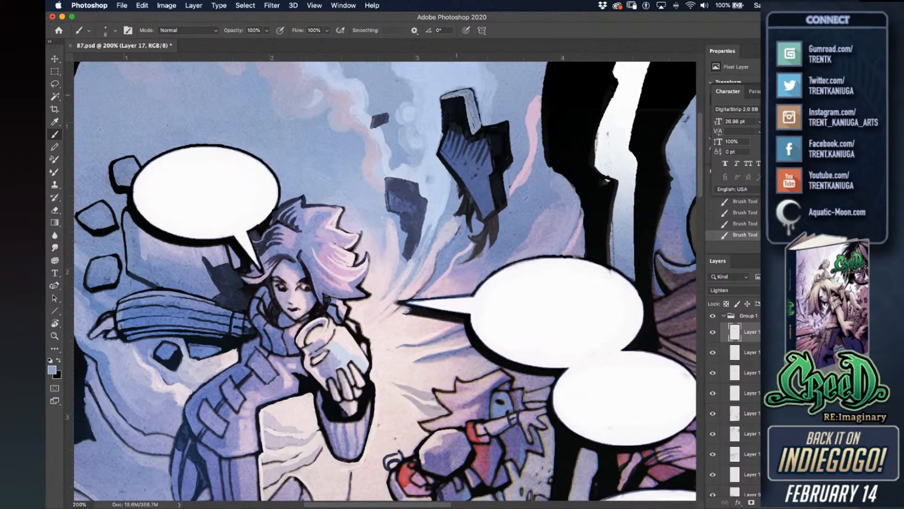
mouse_move(480, 128)
mouse_down()
mouse_move(505, 121)
mouse_move(512, 164)
mouse_up()
Sample pale pink and repaint the smoke trail between the large floating rock and the black panel border with a 20 px brush.
alt+click(526, 175)
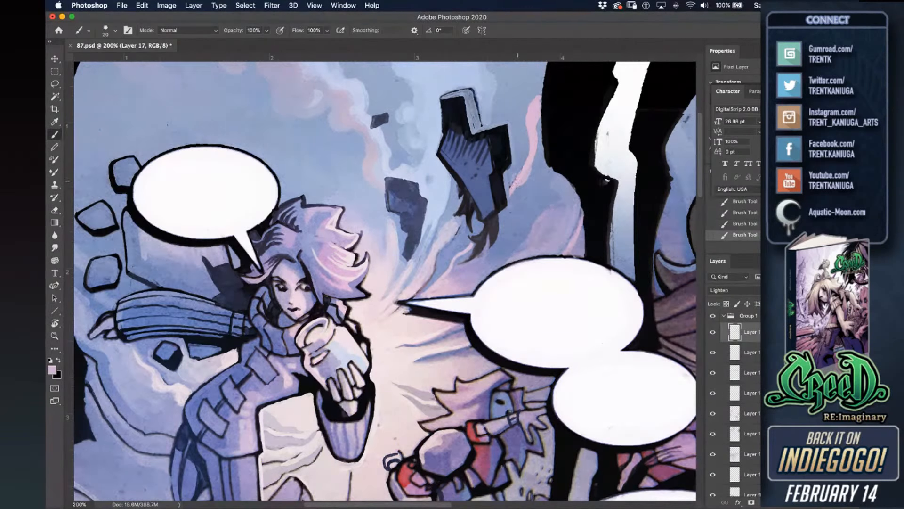
mouse_move(526, 162)
mouse_down()
mouse_move(525, 109)
mouse_move(535, 96)
mouse_up()
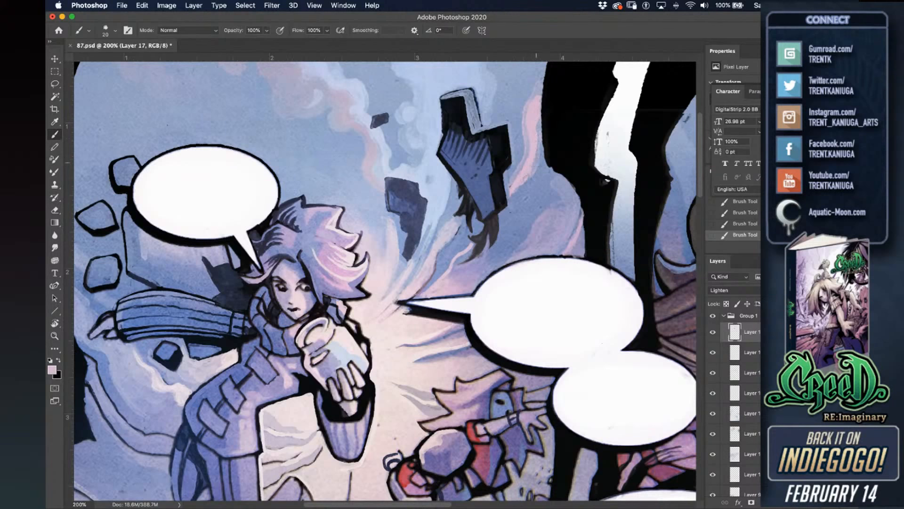
drag(513, 200, 507, 213)
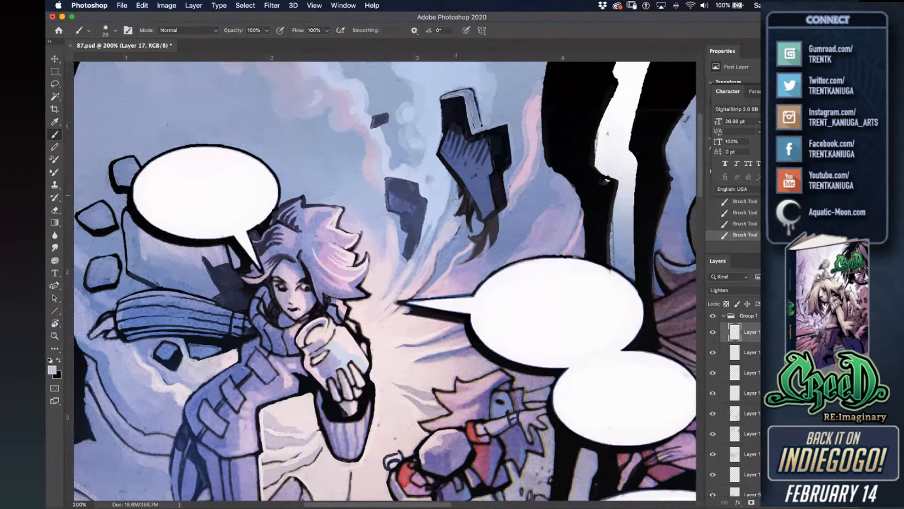
Add a new layer with the default name, paint small black strokes on the large floating rock's lower edge, and save the file.
key(bracketleft)
alt+click(466, 184)
key(super+shift+n)
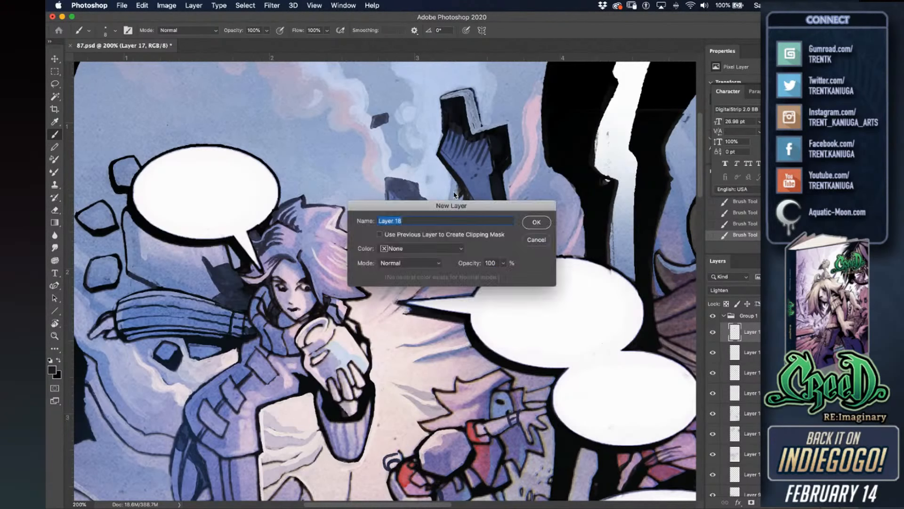
key(Return)
mouse_move(460, 178)
mouse_down()
mouse_move(453, 191)
mouse_move(445, 180)
mouse_up()
key(super+s)
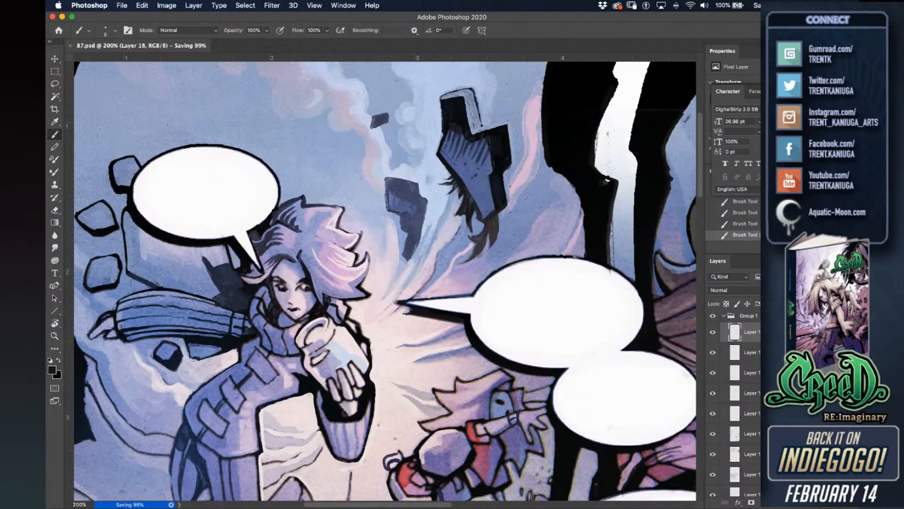
key(super+Tab)
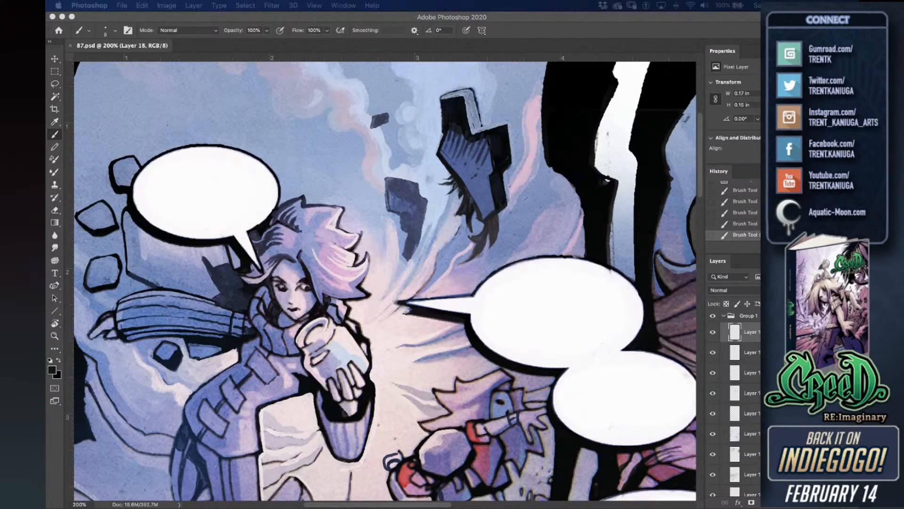
key(super+Tab)
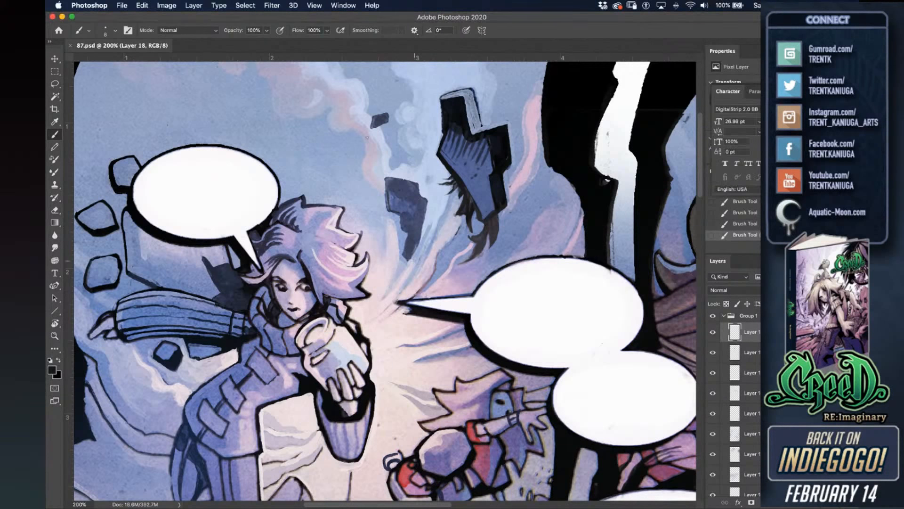
Touch up the floating rocks and nearby background with fine strokes in tones sampled from the surrounding art.
alt+click(429, 126)
drag(424, 151, 426, 155)
alt+click(451, 104)
scroll(453, 207, right, 1)
alt+click(471, 177)
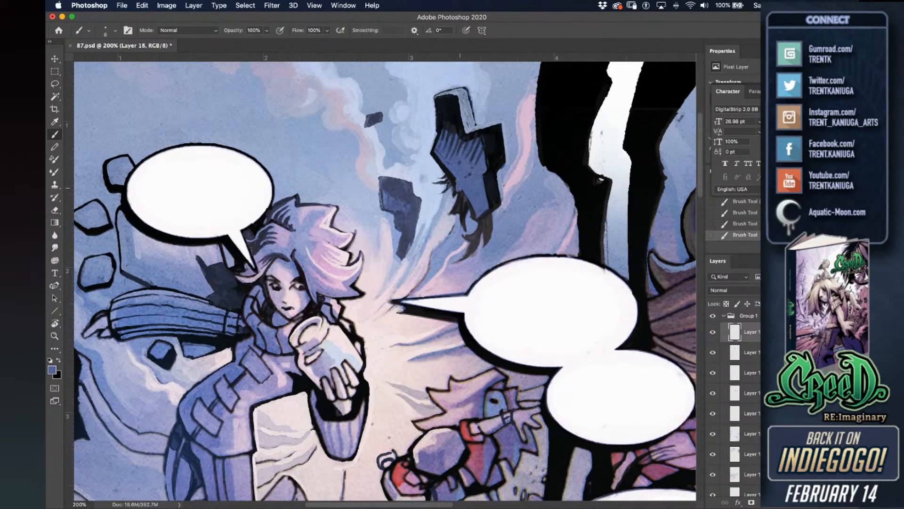
alt+click(466, 204)
drag(412, 142, 411, 148)
drag(299, 134, 301, 138)
mouse_move(213, 85)
mouse_down()
mouse_move(217, 95)
mouse_move(210, 94)
mouse_up()
drag(532, 207, 535, 219)
Switch to Layer 17 and recolour the curved black ground contours behind the kneeling woman's legs with sampled blues and a 20 px brush.
drag(480, 276, 536, 193)
drag(440, 260, 501, 207)
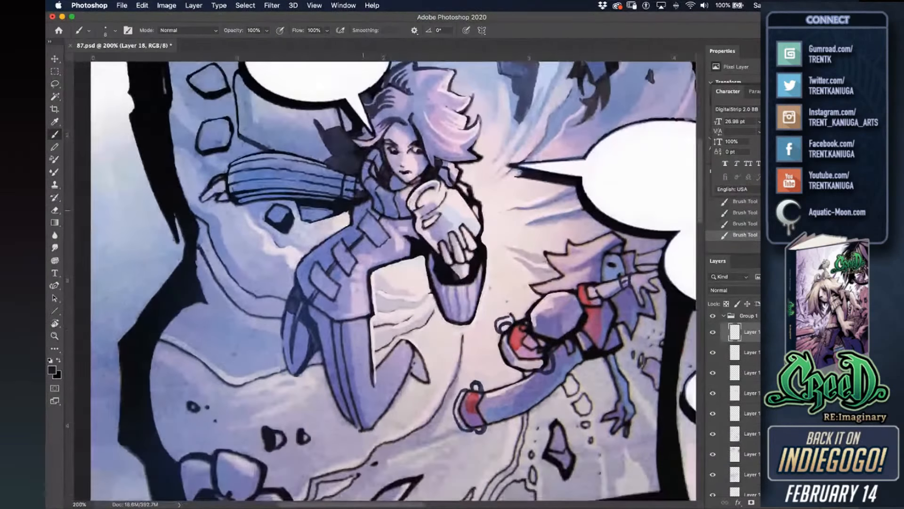
click(746, 352)
alt+click(216, 286)
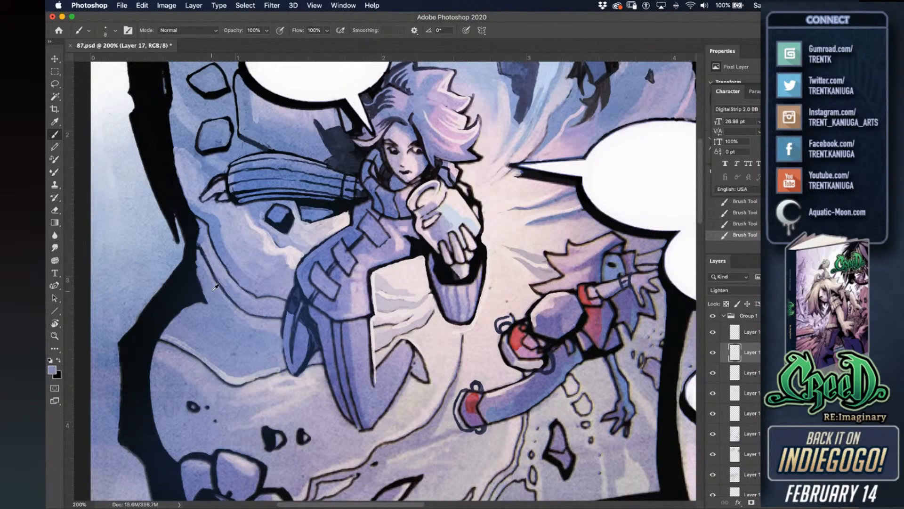
key(bracketright)
key(bracketright)
key(bracketright)
alt+click(217, 228)
mouse_move(208, 226)
mouse_down()
mouse_move(201, 219)
mouse_move(207, 240)
mouse_up()
key(super+z)
alt+click(313, 323)
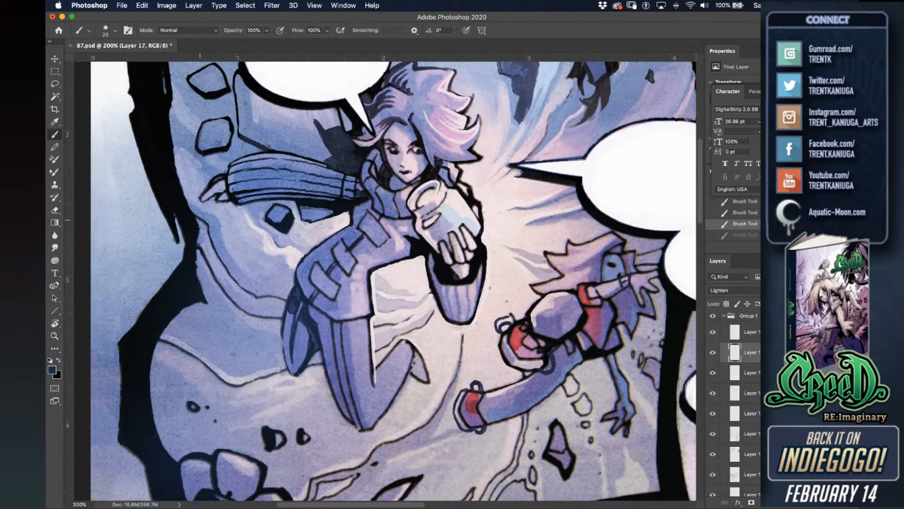
drag(226, 265, 238, 272)
alt+click(216, 252)
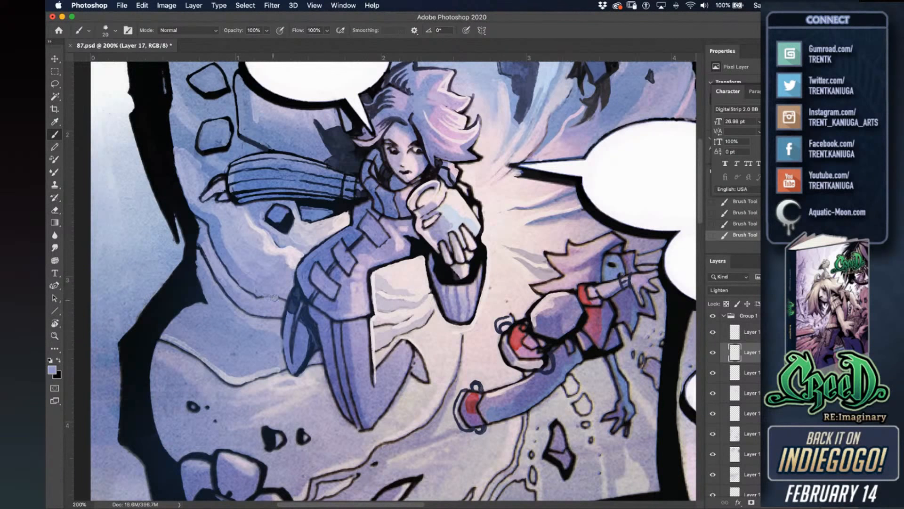
mouse_move(282, 299)
mouse_down()
mouse_move(263, 320)
mouse_move(206, 224)
mouse_move(193, 219)
mouse_move(216, 282)
mouse_move(198, 249)
mouse_up()
alt+click(188, 229)
drag(194, 217, 190, 228)
Recolour the lower ground contour line running from the black panel border to the kneeling woman's leg in soft blue.
drag(304, 265, 308, 236)
alt+click(231, 205)
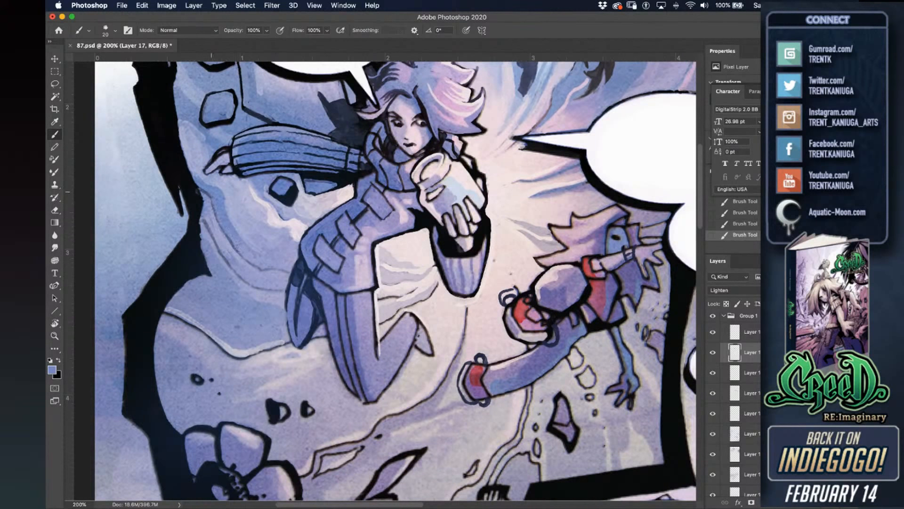
drag(210, 192, 217, 203)
key(super+z)
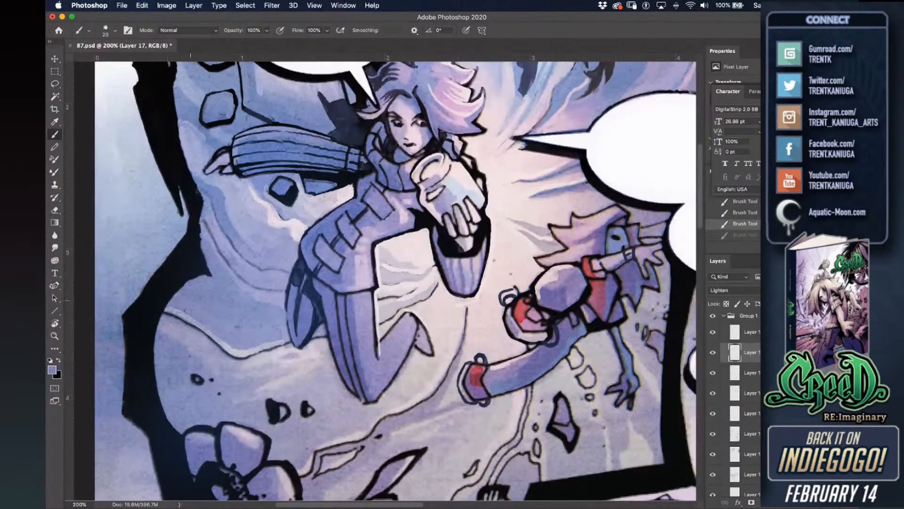
mouse_move(163, 308)
mouse_down()
mouse_move(203, 326)
mouse_move(210, 342)
mouse_move(201, 335)
mouse_move(229, 359)
mouse_move(265, 356)
mouse_move(246, 349)
mouse_move(248, 285)
mouse_move(276, 305)
mouse_move(285, 347)
mouse_up()
Recolour the long crack line between the woman's knee and the flower in sampled blue, and soften the small pebble above the flower.
alt+click(268, 334)
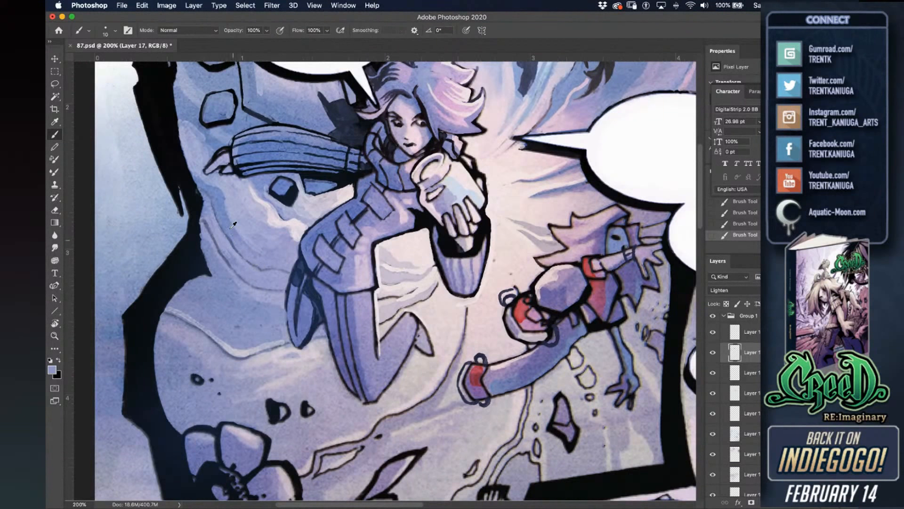
key(bracketleft)
scroll(479, 323, down, 4)
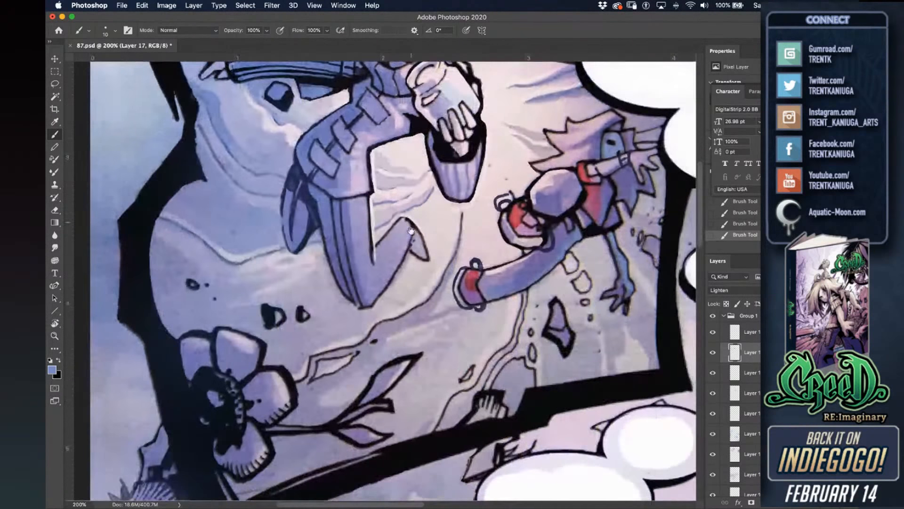
mouse_move(462, 212)
mouse_down()
mouse_move(413, 316)
mouse_move(415, 292)
mouse_move(332, 366)
mouse_move(310, 358)
mouse_move(321, 373)
mouse_move(334, 365)
mouse_move(295, 385)
mouse_up()
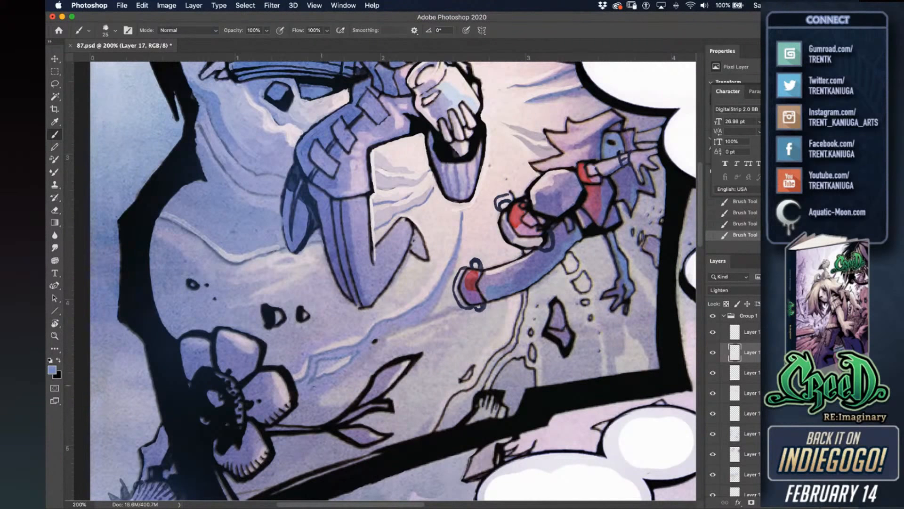
drag(191, 284, 197, 284)
key(super+z)
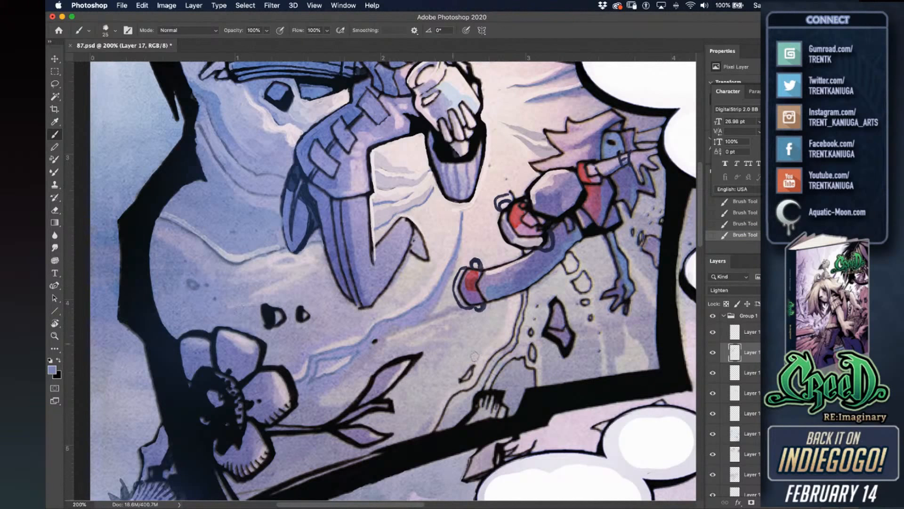
Recolour the crack lines and pebble outlines beneath the small falling character in light blue.
drag(466, 390, 434, 425)
drag(461, 380, 473, 369)
mouse_move(490, 359)
mouse_down()
mouse_move(458, 397)
mouse_move(492, 364)
mouse_move(484, 380)
mouse_move(500, 379)
mouse_move(495, 355)
mouse_move(533, 295)
mouse_up()
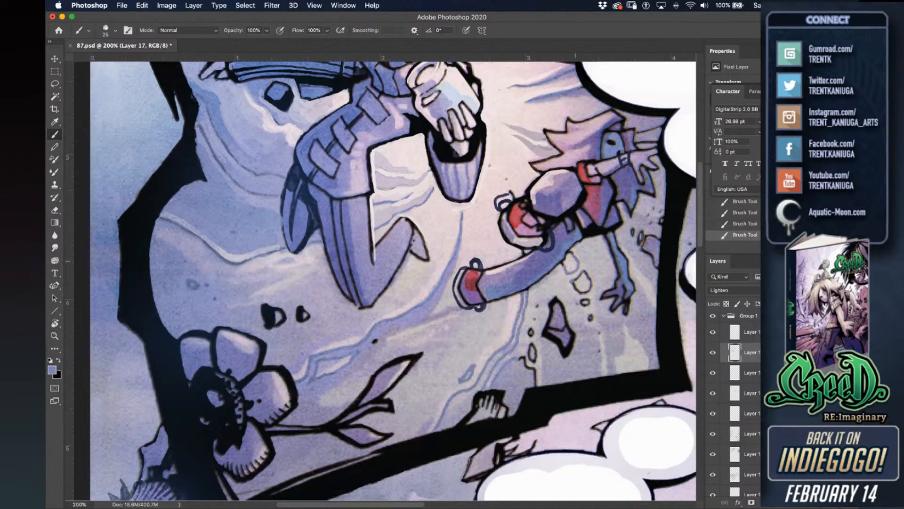
drag(581, 272, 590, 319)
mouse_move(522, 343)
mouse_down()
mouse_move(535, 310)
mouse_move(524, 367)
mouse_move(536, 373)
mouse_move(500, 401)
mouse_up()
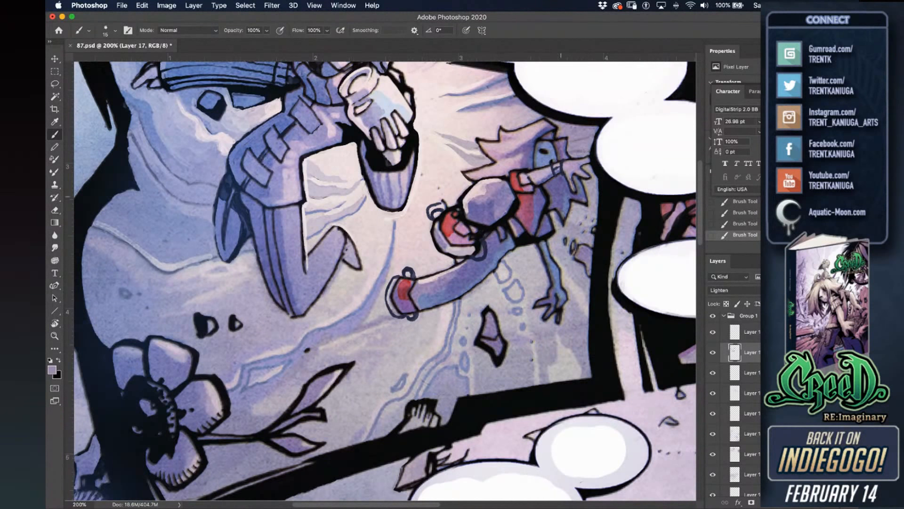
Switch to Layer 18 and fill the pebbles beneath the small falling character with sampled blue, undoing the last stroke.
alt+click(519, 305)
click(738, 335)
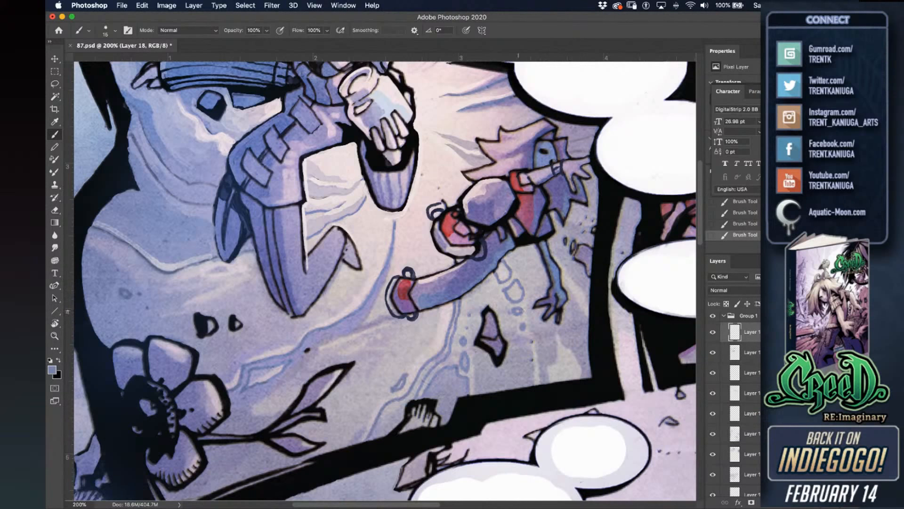
drag(519, 311, 498, 264)
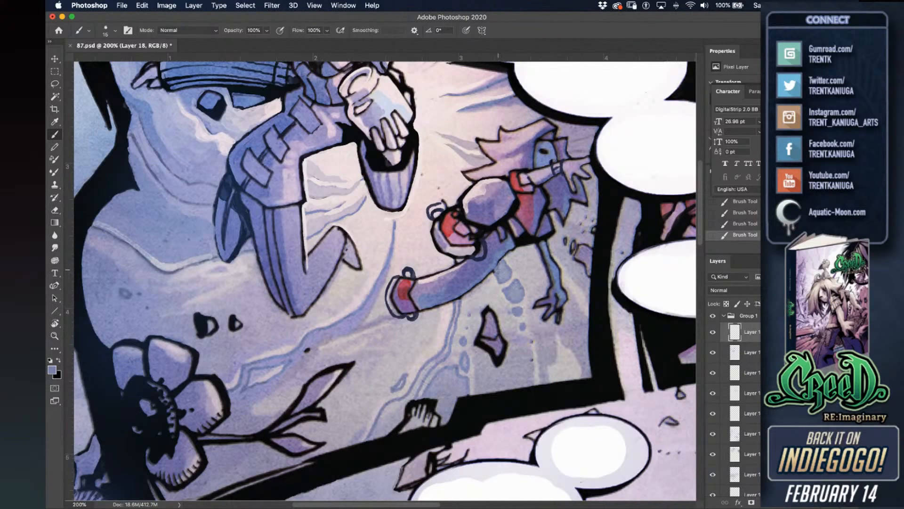
key(super+z)
Repaint the dark shard beneath the small falling character with a blue lower facet and a lavender upper facet, saving the file.
key(bracketleft)
key(bracketleft)
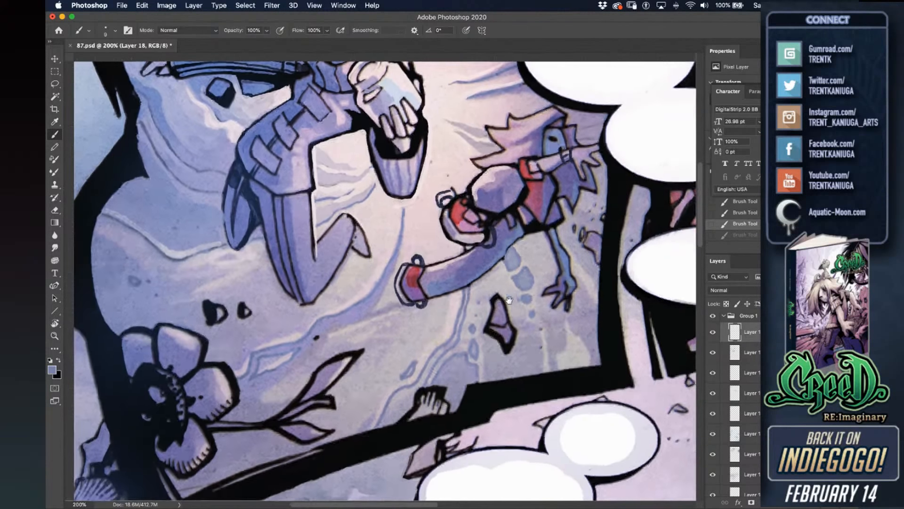
drag(495, 284, 503, 272)
alt+click(505, 330)
alt+click(494, 331)
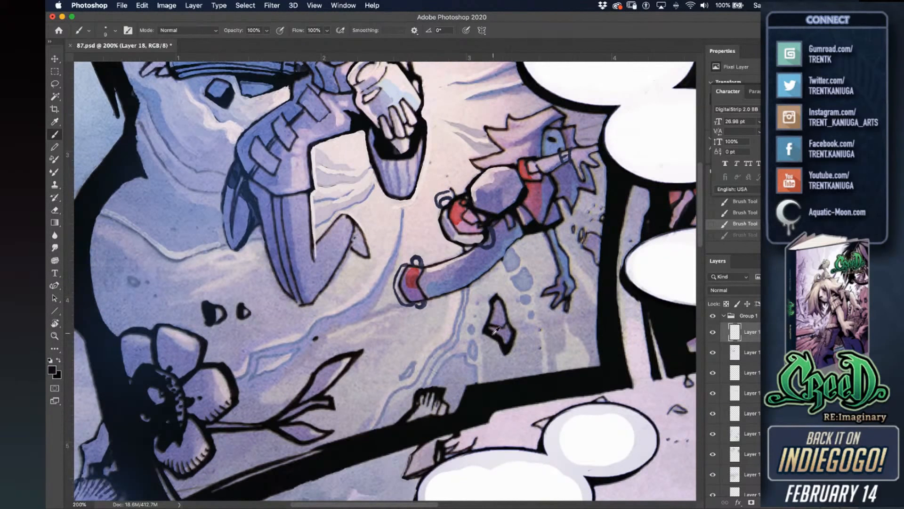
drag(496, 329, 510, 334)
alt+click(569, 270)
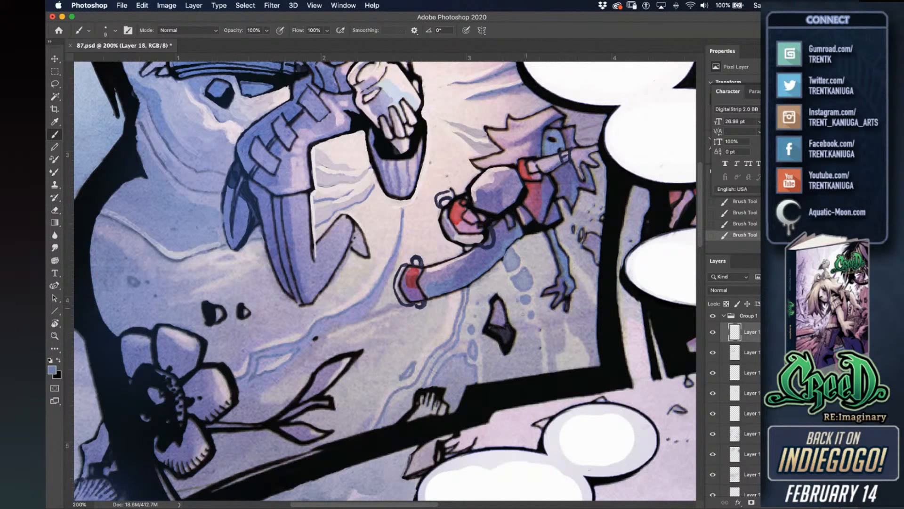
mouse_move(497, 331)
mouse_down()
mouse_move(504, 349)
mouse_move(511, 332)
mouse_up()
mouse_move(499, 334)
mouse_down()
mouse_move(503, 348)
mouse_move(511, 333)
mouse_move(501, 335)
mouse_move(501, 354)
mouse_move(513, 335)
mouse_up()
alt+click(495, 333)
key(super+s)
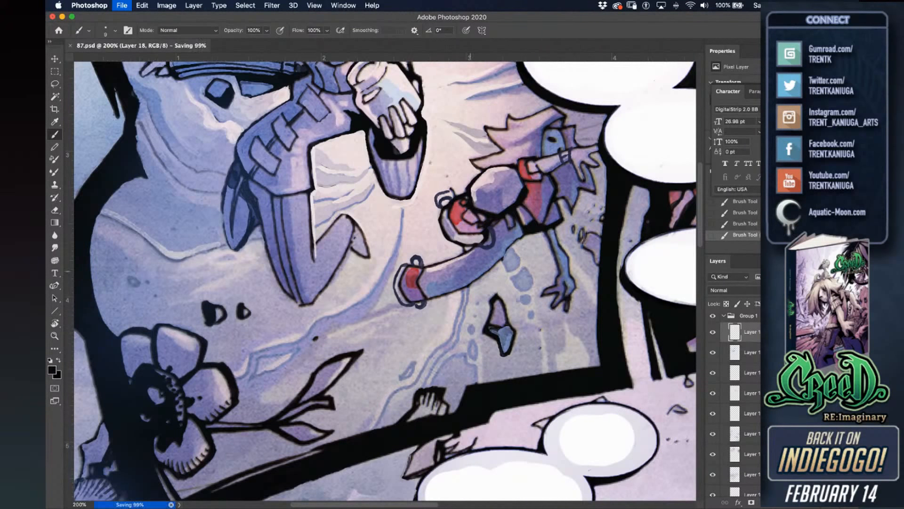
alt+click(504, 309)
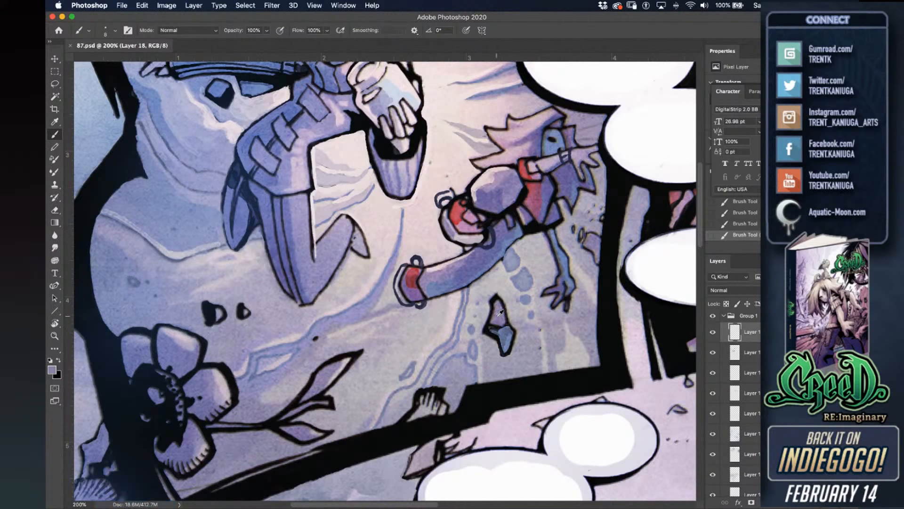
mouse_move(493, 319)
mouse_down()
mouse_move(492, 301)
mouse_move(501, 307)
mouse_up()
Paint a pale highlight along the flower's upper leaf, retouch the leaf with sampled lavender, and save the file.
drag(394, 317, 426, 275)
alt+click(376, 321)
alt+click(382, 315)
alt+click(382, 317)
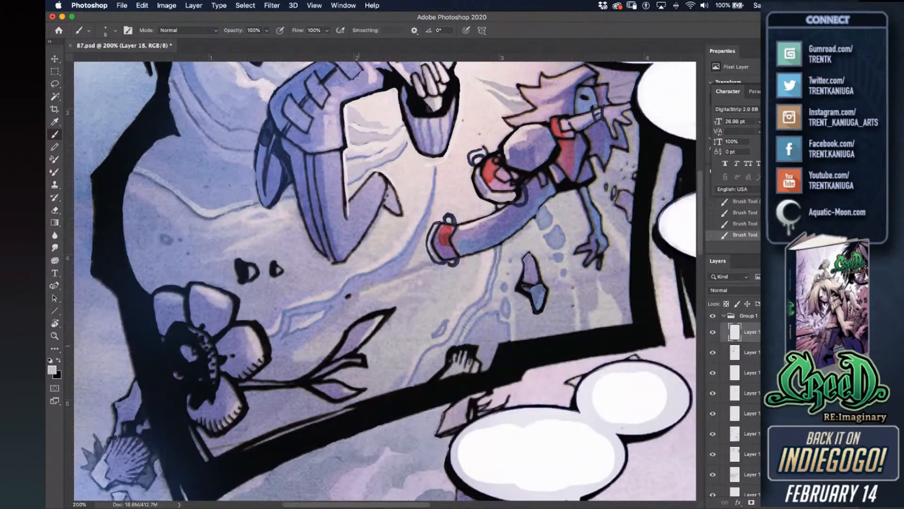
key(super+z)
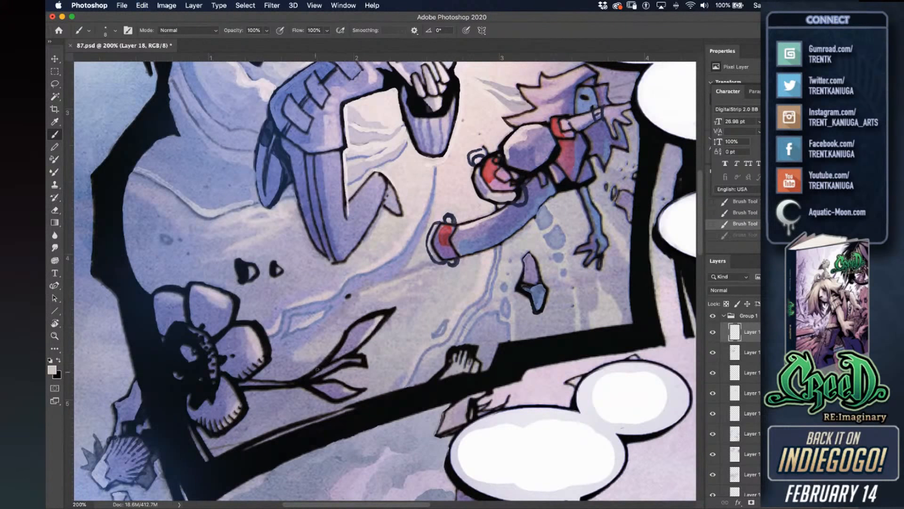
drag(343, 354, 388, 311)
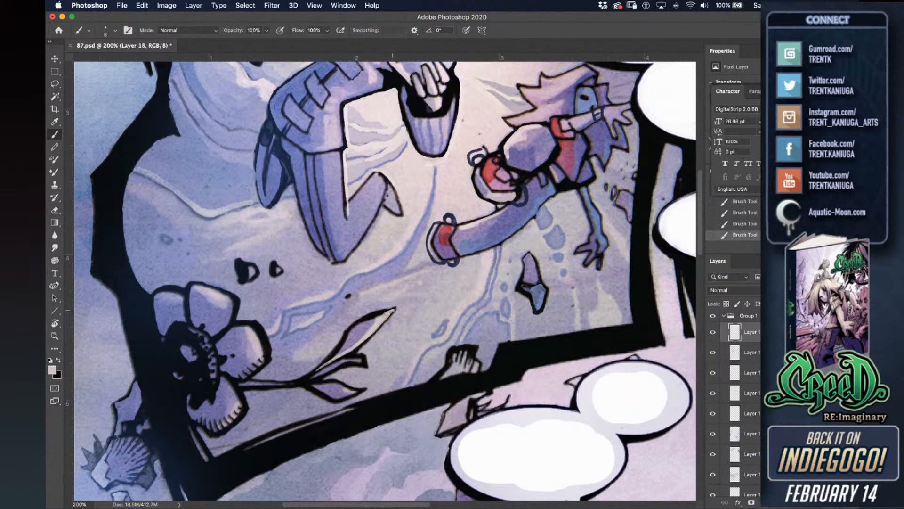
alt+click(372, 318)
drag(348, 335, 344, 349)
key(super+s)
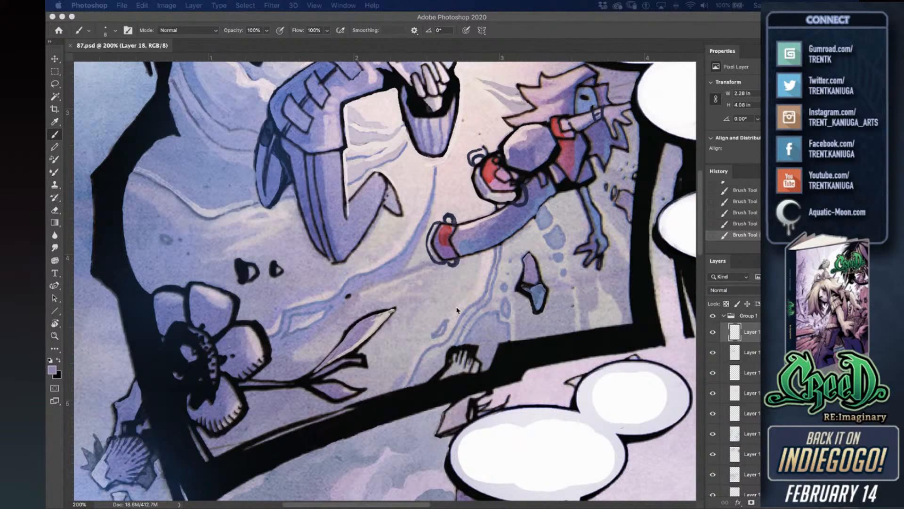
Paint out the small dark speck on the ground line above the upper leaf with a sampled lavender.
click(440, 322)
alt+click(371, 283)
drag(366, 286, 348, 296)
alt+click(350, 288)
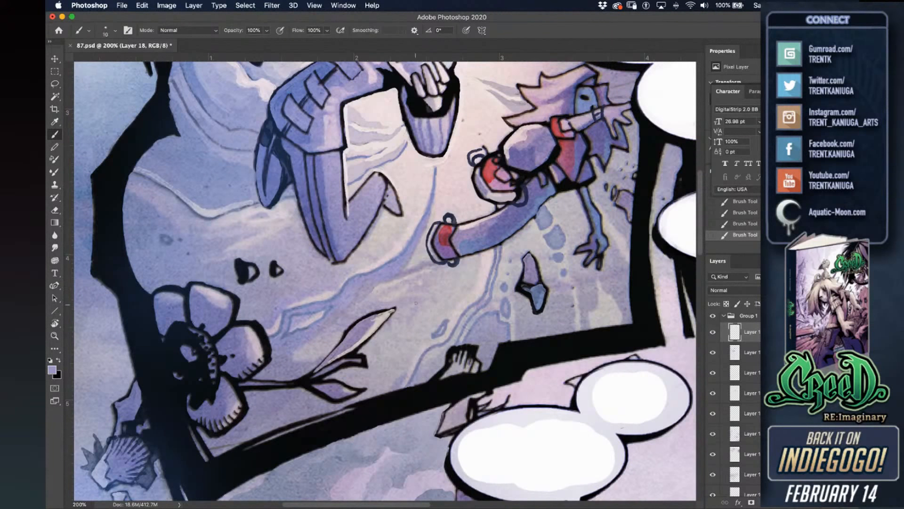
Compare the full page with and without the Group 1 paint layers by toggling the group's visibility.
key(super+minus)
key(super+minus)
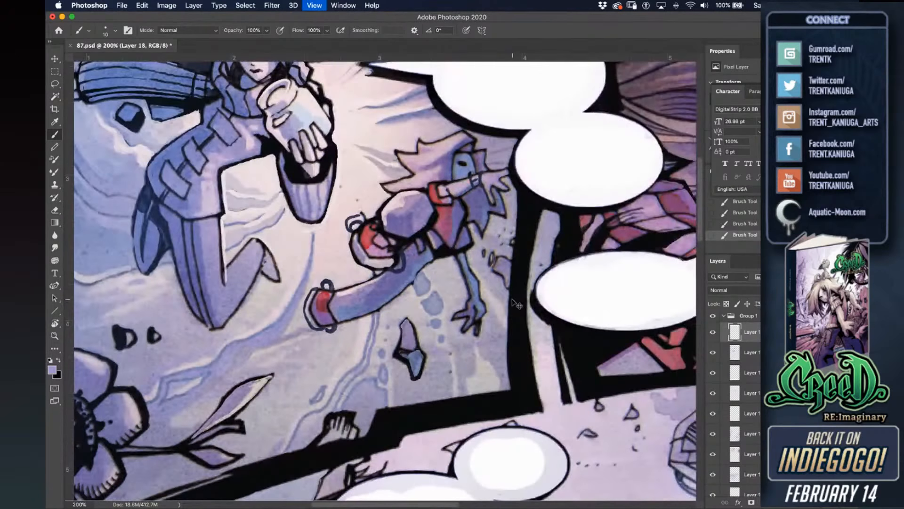
key(super+minus)
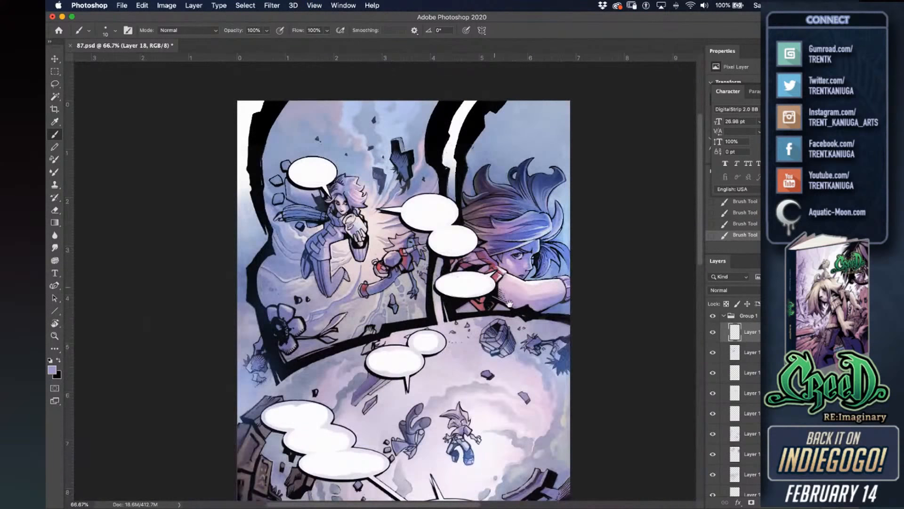
scroll(509, 304, up, 1)
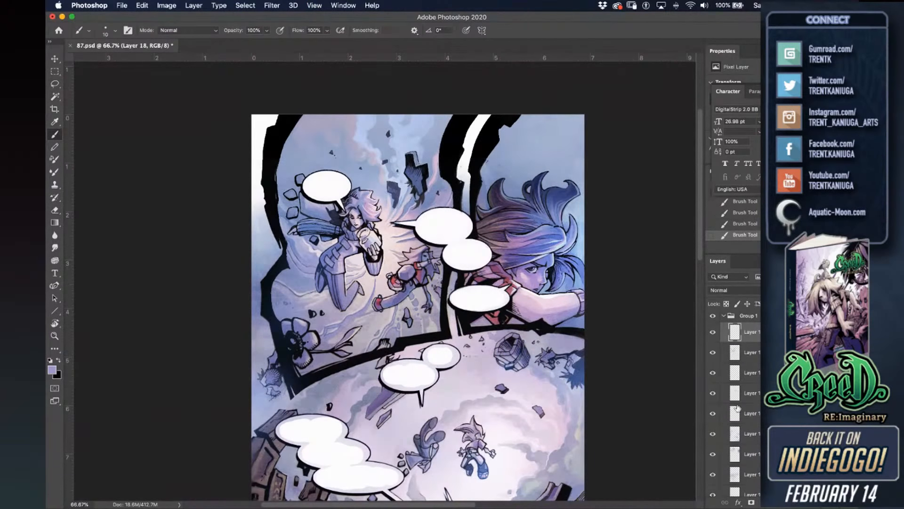
click(713, 316)
click(713, 317)
click(713, 317)
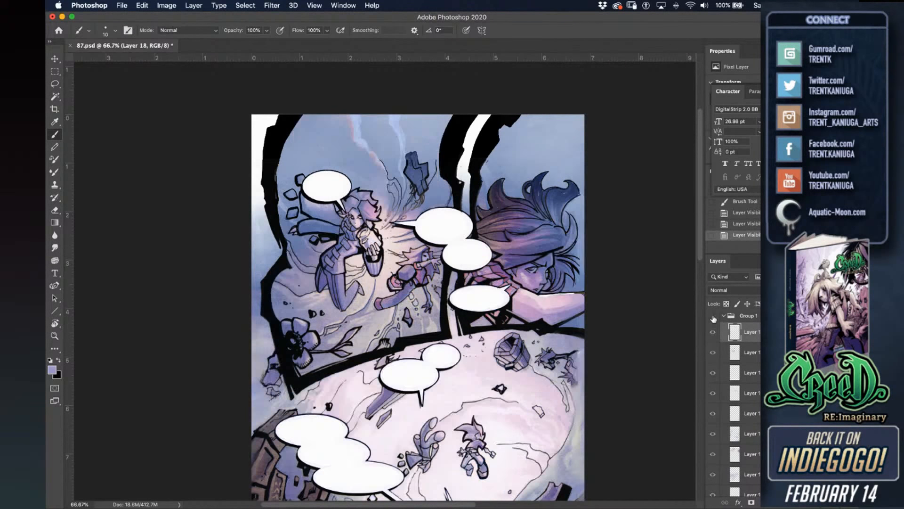
click(713, 317)
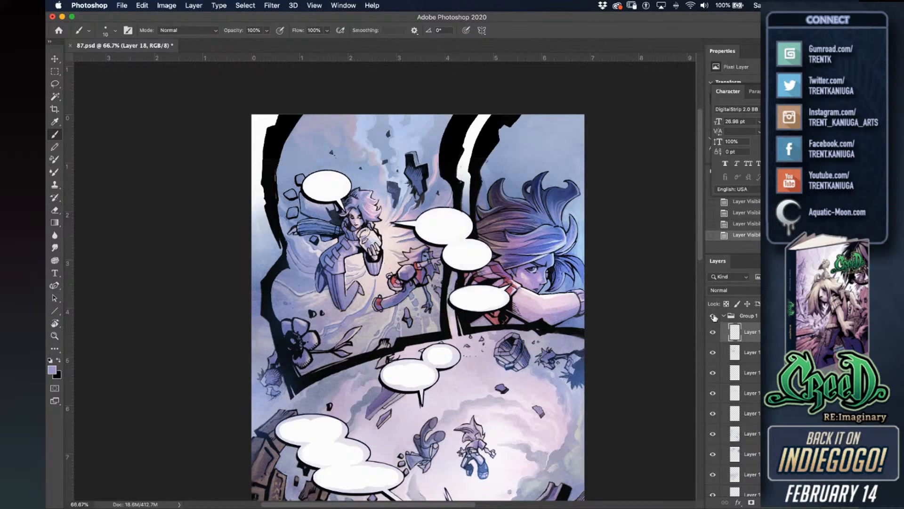
click(713, 318)
click(713, 317)
Switch to Layer 15 and, with a size 25 brush, shade the woman's outstretched sleeve, belt pouch and trouser legs in a sampled dark blue.
key(super+plus)
key(super+plus)
drag(398, 269, 517, 340)
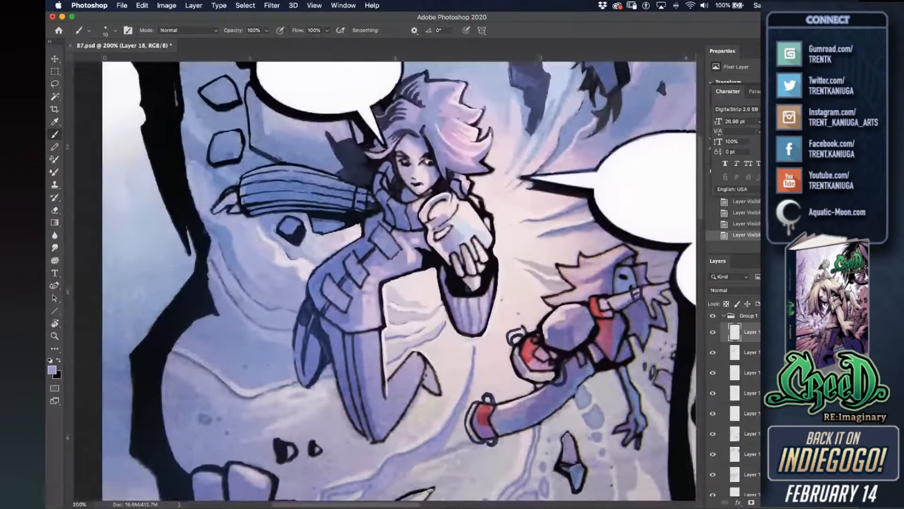
click(734, 353)
click(735, 373)
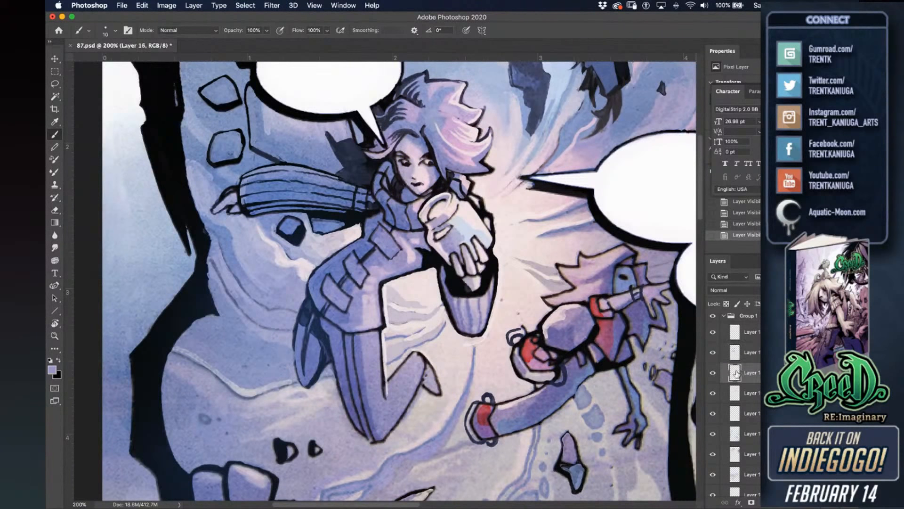
click(735, 393)
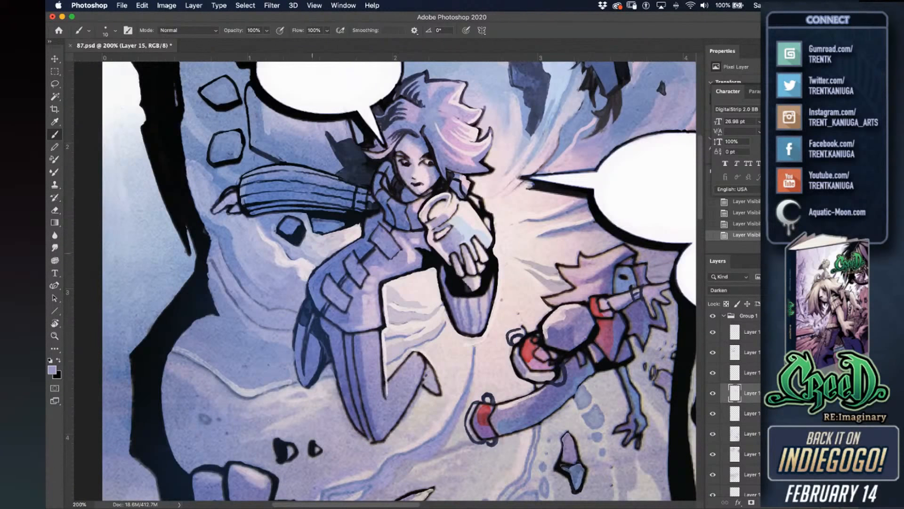
key(bracketright)
key(bracketright)
key(bracketright)
alt+click(340, 211)
mouse_move(248, 208)
mouse_down()
mouse_move(281, 198)
mouse_move(320, 198)
mouse_move(257, 209)
mouse_move(372, 207)
mouse_move(368, 200)
mouse_move(382, 249)
mouse_move(377, 242)
mouse_move(397, 258)
mouse_move(365, 239)
mouse_up()
mouse_move(310, 310)
mouse_down()
mouse_move(300, 378)
mouse_move(315, 328)
mouse_move(313, 374)
mouse_move(310, 318)
mouse_move(344, 344)
mouse_move(345, 336)
mouse_move(355, 405)
mouse_up()
mouse_move(338, 342)
mouse_down()
mouse_move(345, 405)
mouse_move(371, 428)
mouse_up()
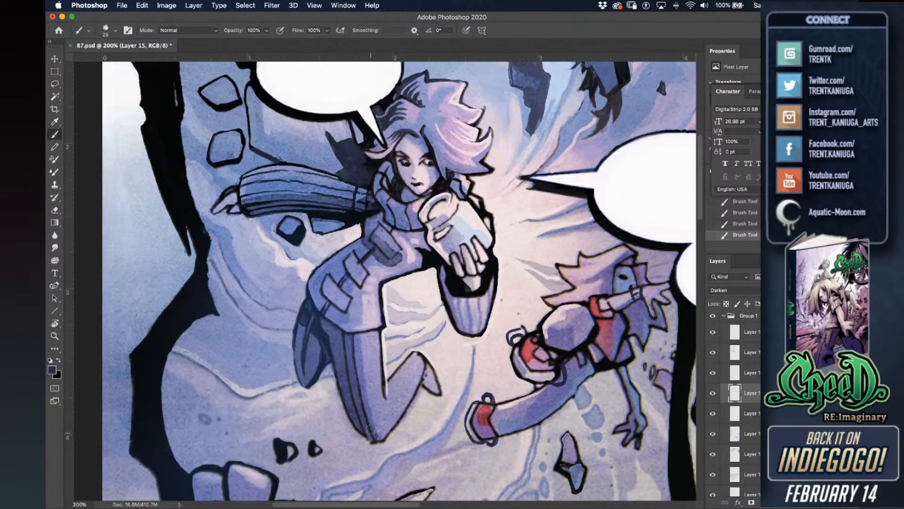
Darken the sole of the woman's bent leg and the ribbed form beneath her jar-holding hand with sampled dark tones.
mouse_move(427, 379)
mouse_down()
mouse_move(432, 390)
mouse_move(431, 379)
mouse_up()
mouse_move(443, 268)
mouse_down()
mouse_move(462, 330)
mouse_move(464, 306)
mouse_move(470, 330)
mouse_move(461, 293)
mouse_up()
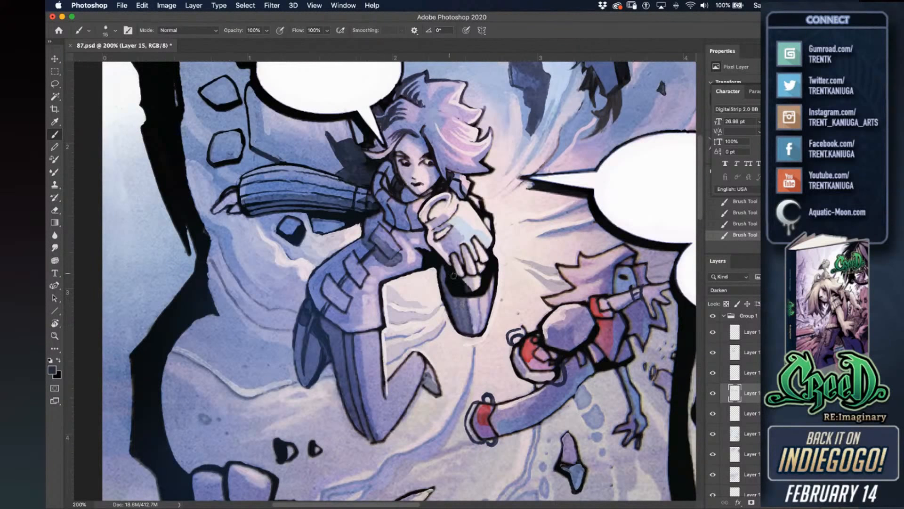
alt+click(471, 293)
drag(472, 292, 472, 333)
drag(479, 293, 481, 331)
Add dark shading to the woman's collar and torso around the pouch, and save the file.
mouse_move(405, 234)
mouse_down()
mouse_move(379, 217)
mouse_move(406, 234)
mouse_up()
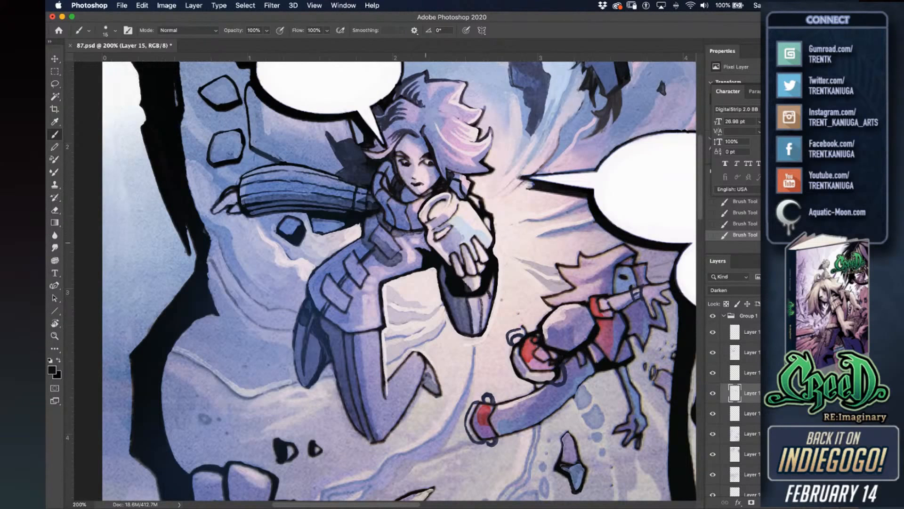
drag(404, 197, 409, 193)
drag(429, 229, 440, 267)
drag(371, 249, 387, 294)
key(super+s)
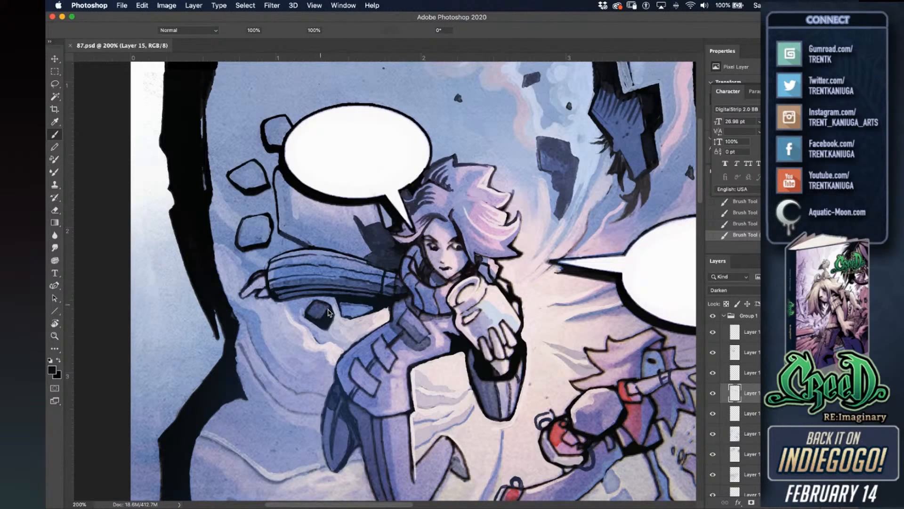
Shade the shards beneath the outstretched arm and the three floating rocks beside the speech bubble, undoing one stray stroke.
drag(340, 309, 370, 310)
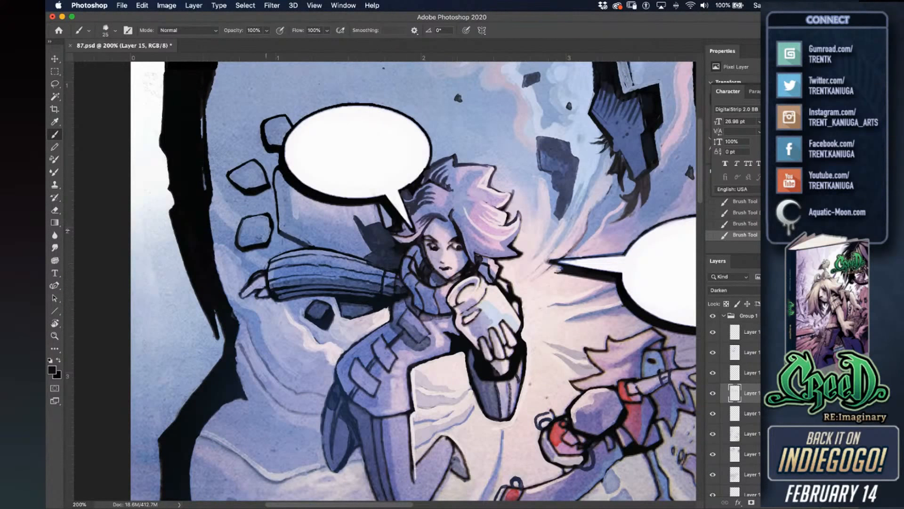
drag(242, 243, 259, 222)
key(super+z)
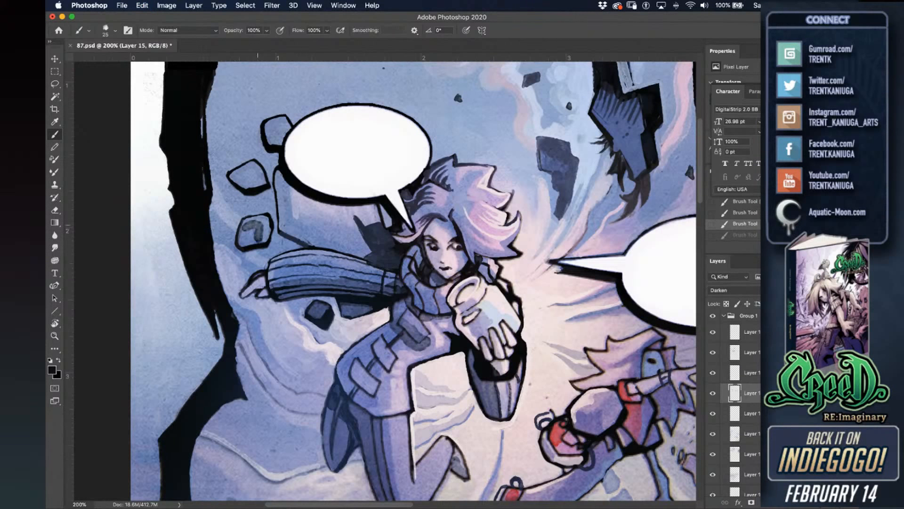
drag(255, 231, 242, 240)
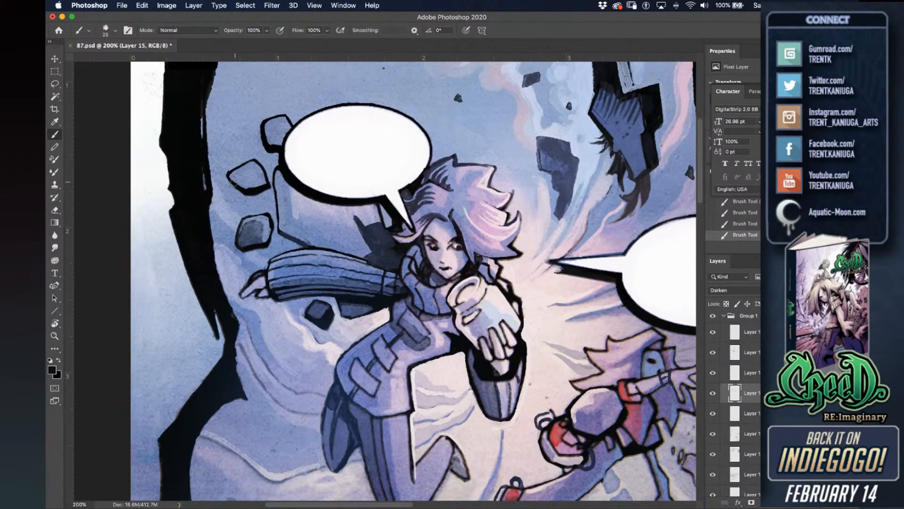
mouse_move(233, 182)
mouse_down()
mouse_move(252, 183)
mouse_move(236, 175)
mouse_up()
mouse_move(270, 147)
mouse_down()
mouse_move(267, 127)
mouse_move(277, 143)
mouse_up()
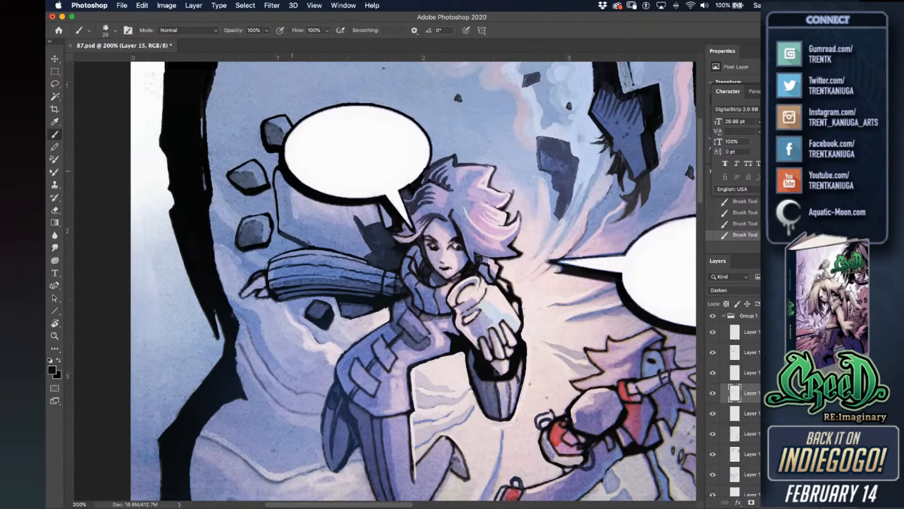
Shade the side and lower edges of the large slab behind the woman with sampled blue at brush size 20, undoing the last stroke.
key(bracketleft)
alt+click(285, 178)
alt+click(248, 177)
mouse_move(281, 172)
mouse_down()
mouse_move(284, 234)
mouse_move(303, 234)
mouse_up()
alt+click(286, 224)
alt+click(248, 241)
drag(282, 230, 363, 254)
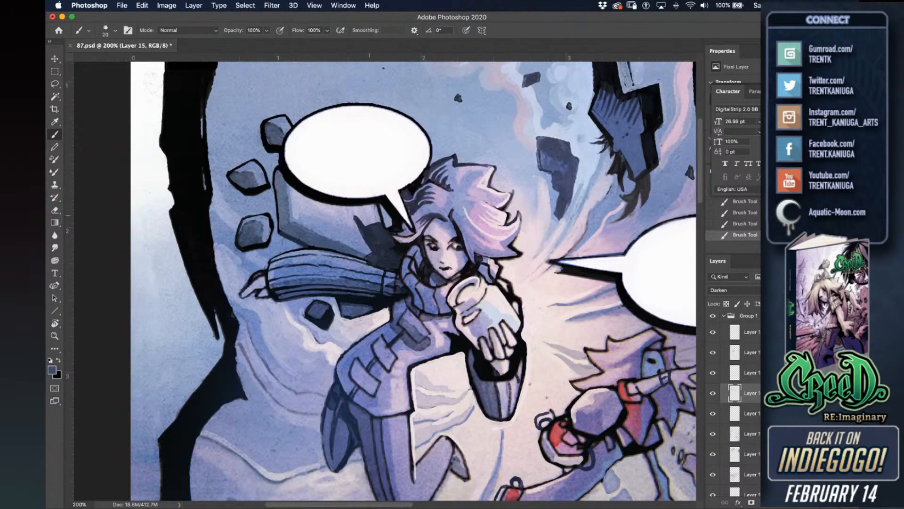
drag(286, 226, 283, 207)
key(super+z)
Darken the strap patches along the hip of the woman's coat with the sampled blue, and save the file.
drag(424, 336, 401, 251)
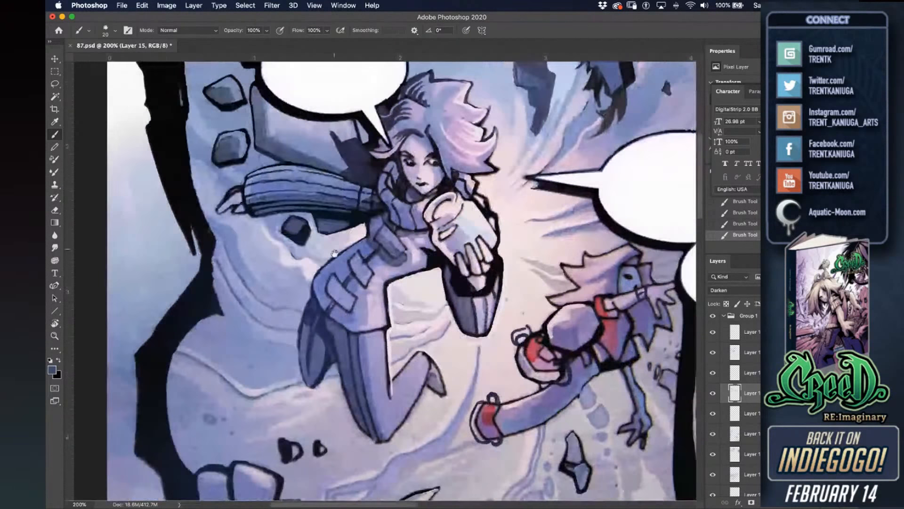
mouse_move(326, 319)
mouse_down()
mouse_move(335, 269)
mouse_move(343, 323)
mouse_up()
mouse_move(337, 283)
mouse_down()
mouse_move(367, 247)
mouse_move(346, 258)
mouse_move(360, 271)
mouse_move(356, 279)
mouse_up()
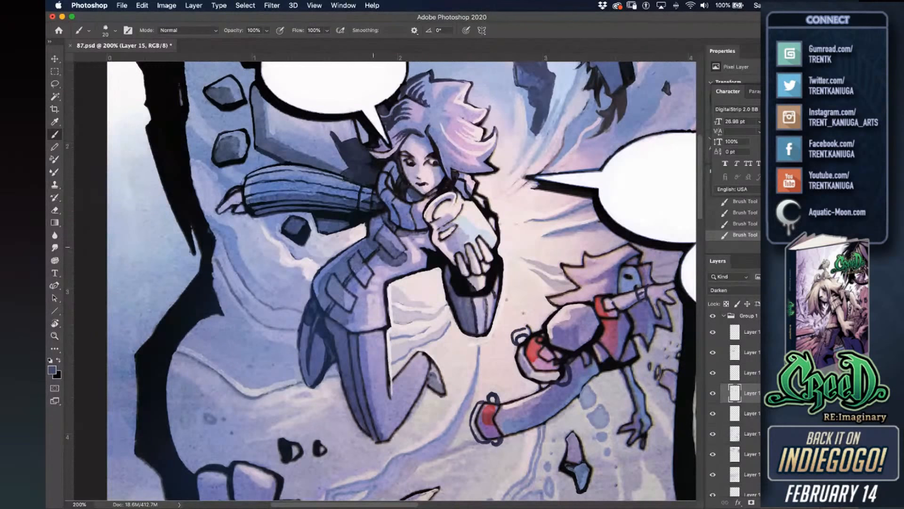
key(super+s)
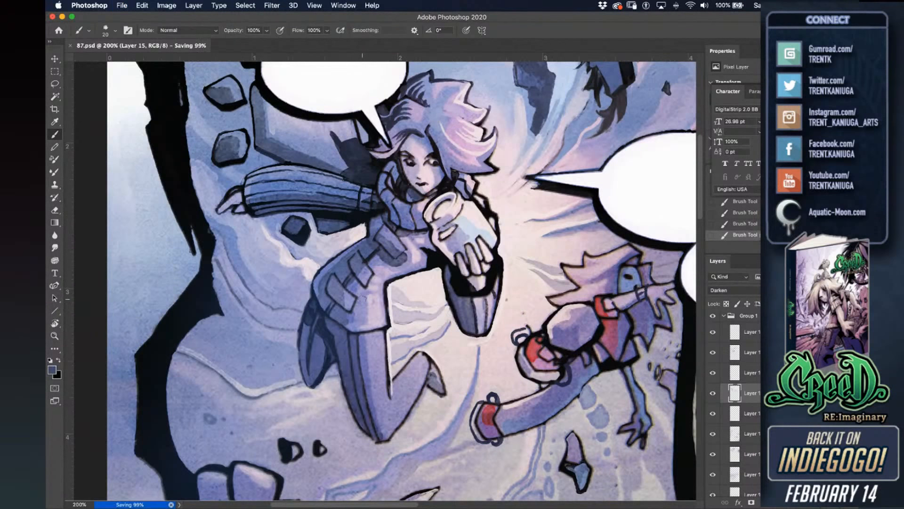
Shade the underside of the small falling character's rounded knee with sampled dark tones, and save the file.
drag(505, 317, 385, 242)
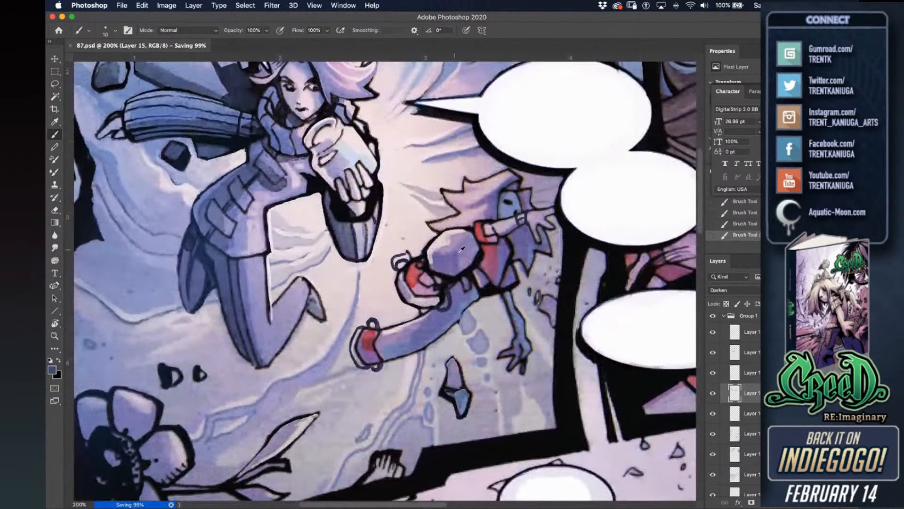
alt+click(450, 263)
mouse_move(444, 277)
mouse_down()
mouse_move(419, 304)
mouse_move(436, 301)
mouse_move(431, 284)
mouse_move(438, 294)
mouse_up()
alt+click(445, 283)
key(super+s)
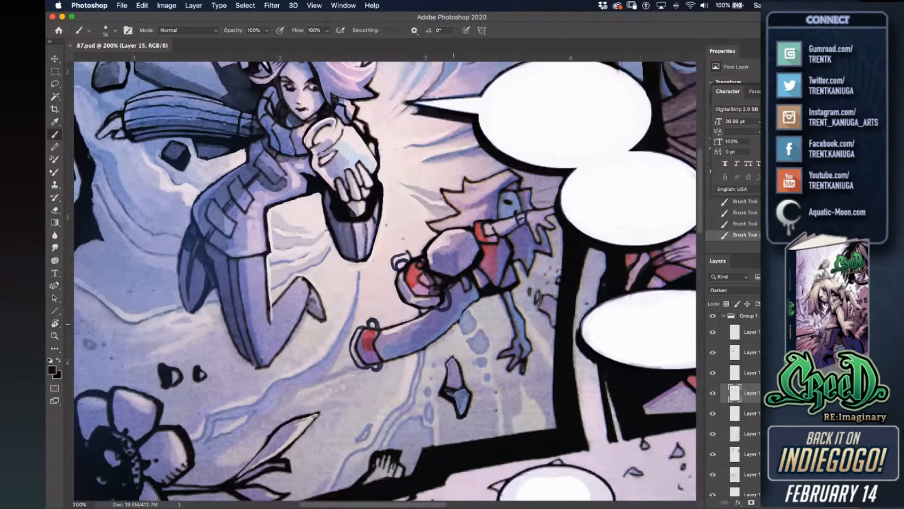
Retouch the shading on the ribbed form beneath the jar with sampled tones, undoing the last stroke.
alt+click(357, 237)
alt+click(350, 250)
mouse_move(357, 255)
mouse_down()
mouse_move(358, 234)
mouse_move(360, 252)
mouse_up()
key(super+z)
Switch to Layer 18 and paint sampled pale highlights along the edge beneath the woman's jar-holding hand, then save the file.
alt+click(362, 223)
click(741, 375)
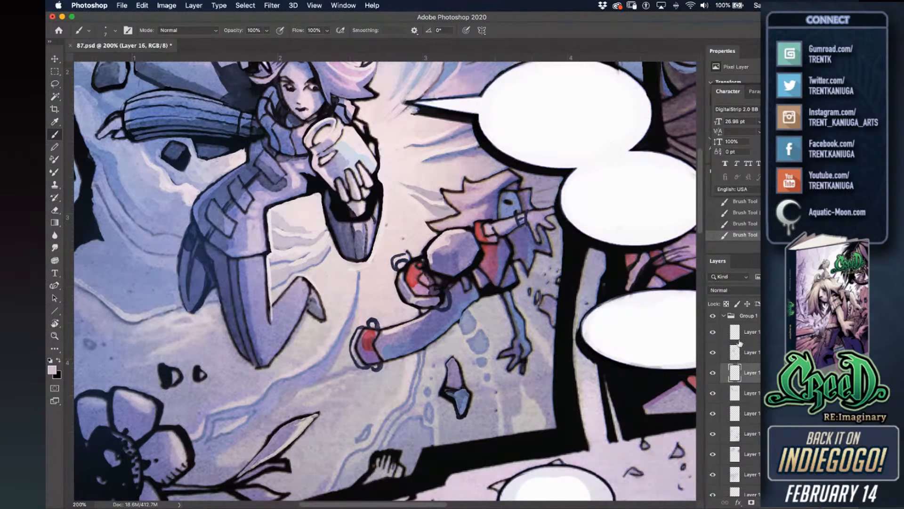
click(739, 335)
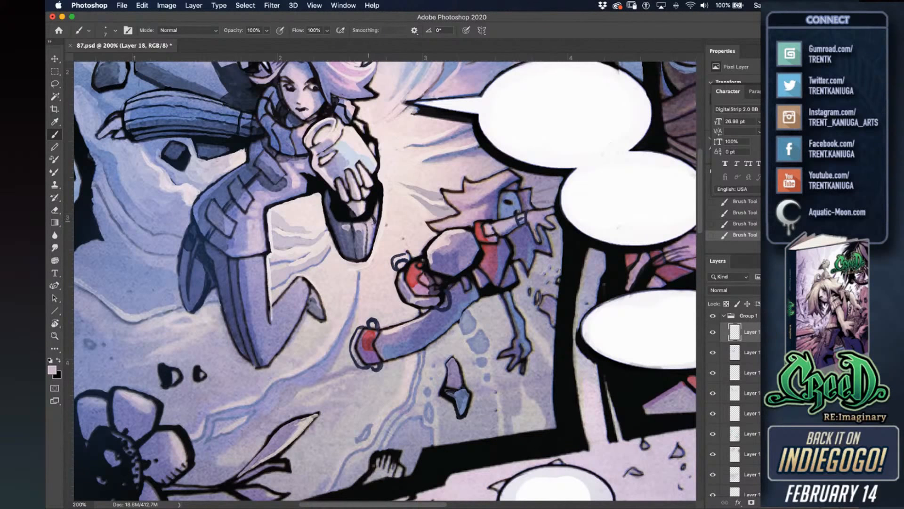
key(super+z)
mouse_move(368, 217)
mouse_down()
mouse_move(373, 242)
mouse_move(375, 205)
mouse_up()
key(super+z)
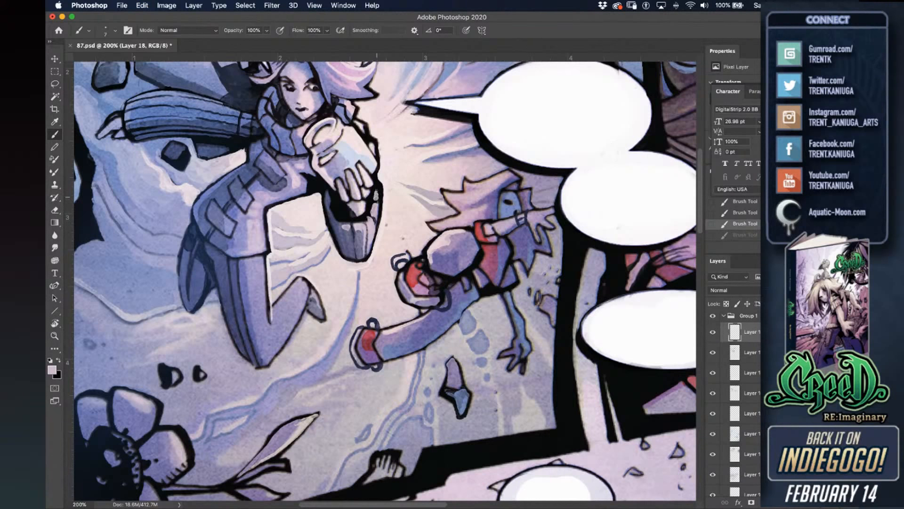
key(shift+super+z)
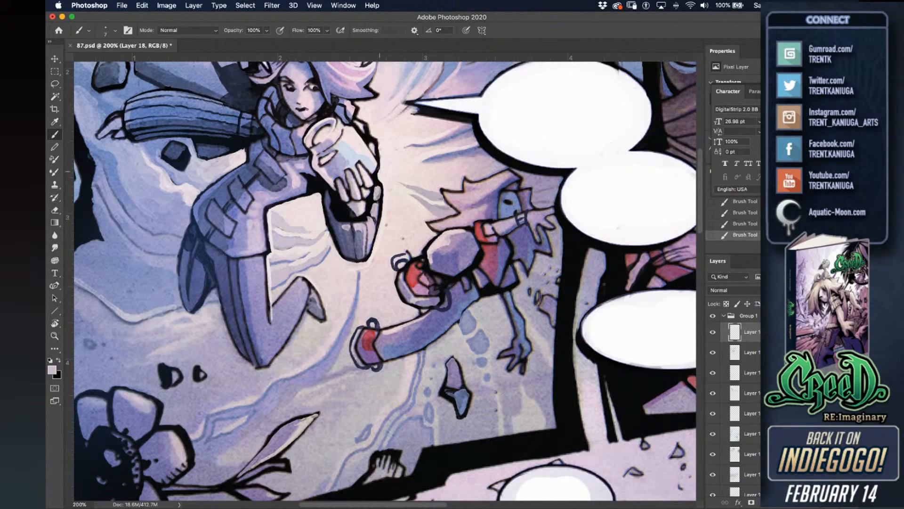
alt+click(339, 224)
key(super+s)
Paint pale rim highlights along the outer edges of the flower's upper and side petals, and save the file.
drag(370, 350, 438, 265)
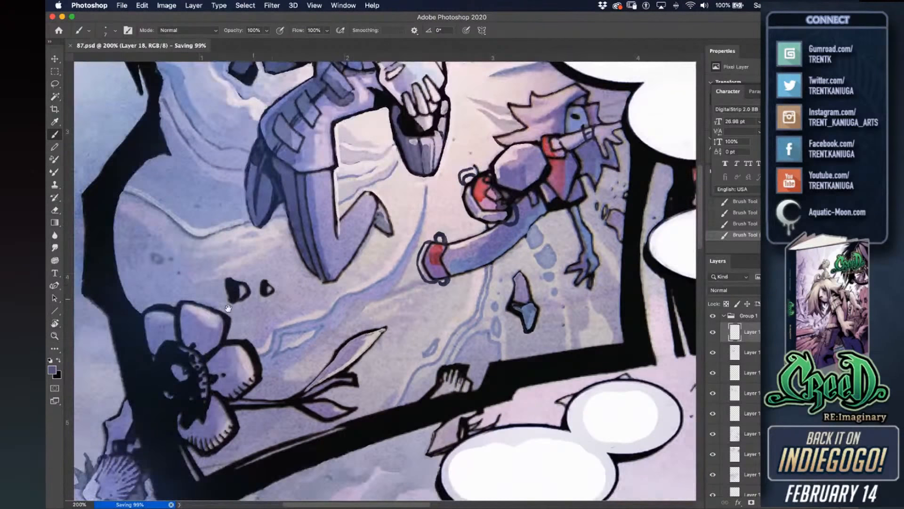
alt+click(385, 258)
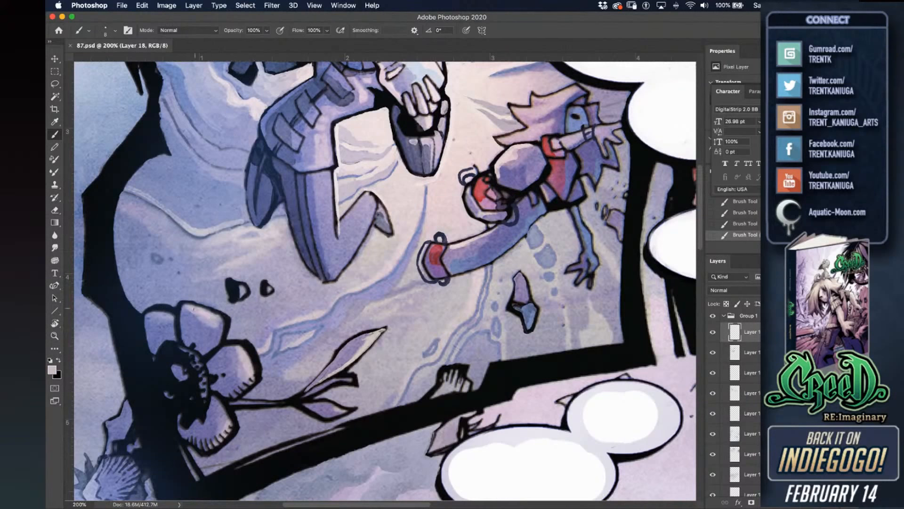
drag(182, 306, 222, 319)
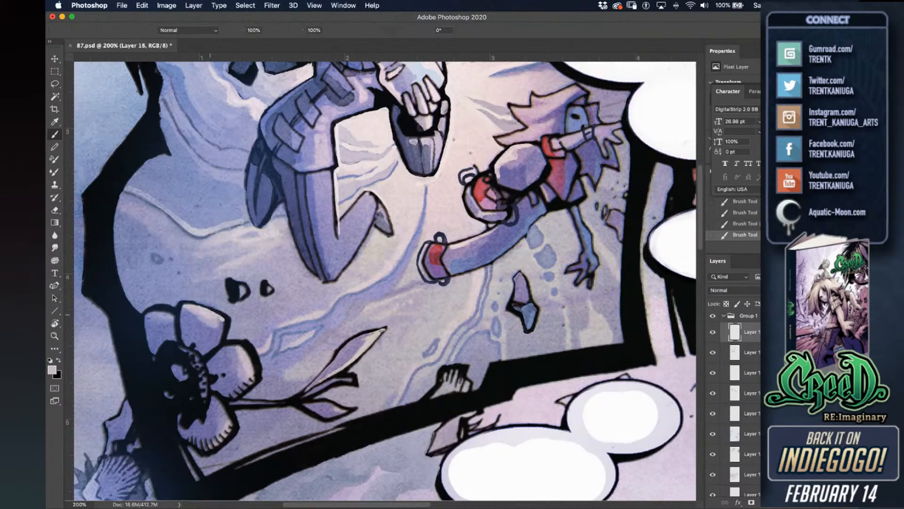
mouse_move(222, 324)
mouse_down()
mouse_move(219, 344)
mouse_move(237, 344)
mouse_up()
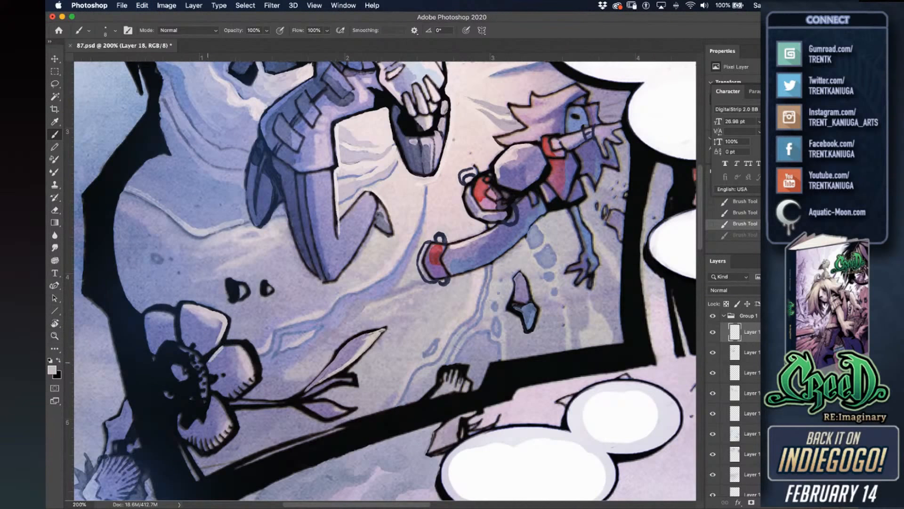
key(ctrl+shift+z)
mouse_move(227, 344)
mouse_down()
mouse_move(243, 343)
mouse_move(259, 377)
mouse_move(244, 349)
mouse_up()
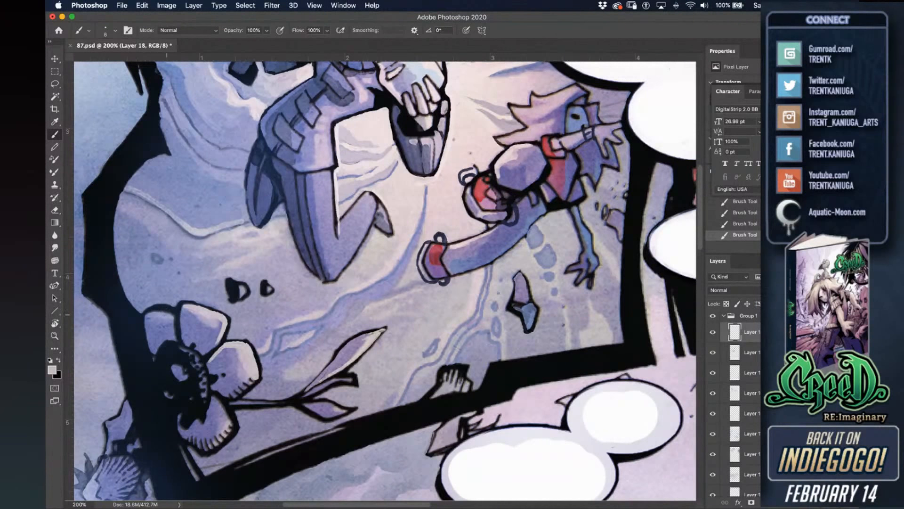
drag(170, 313, 158, 312)
alt+click(187, 314)
key(super+s)
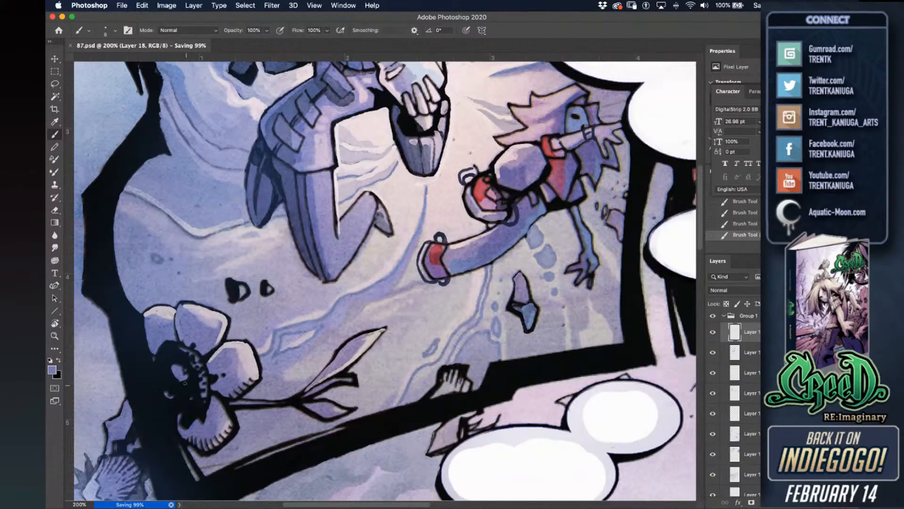
Undo the last stroke and paint a blue rim arc around the edge of the flower's dark centre.
scroll(289, 352, down, 2)
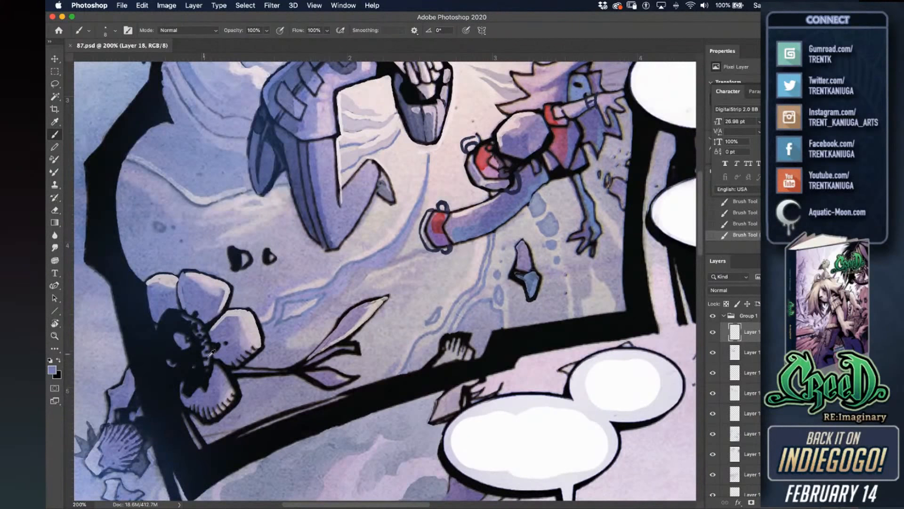
key(super+z)
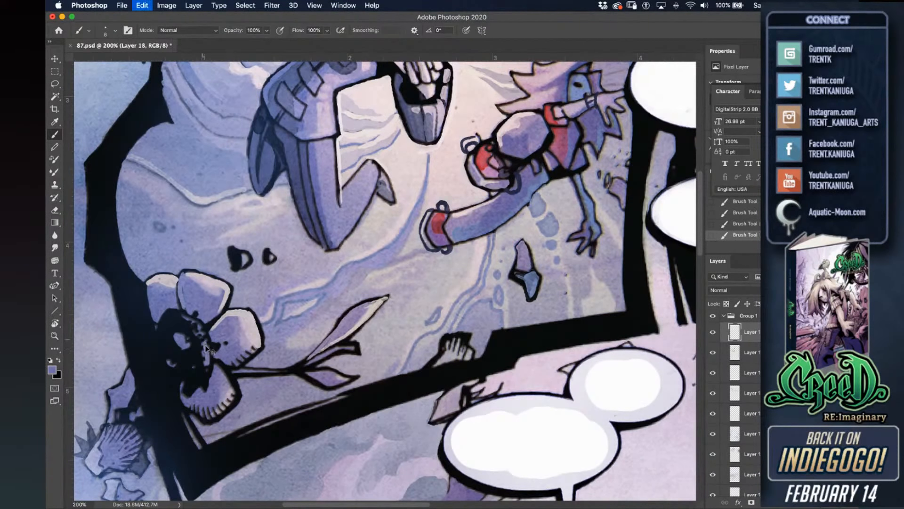
drag(209, 354, 189, 320)
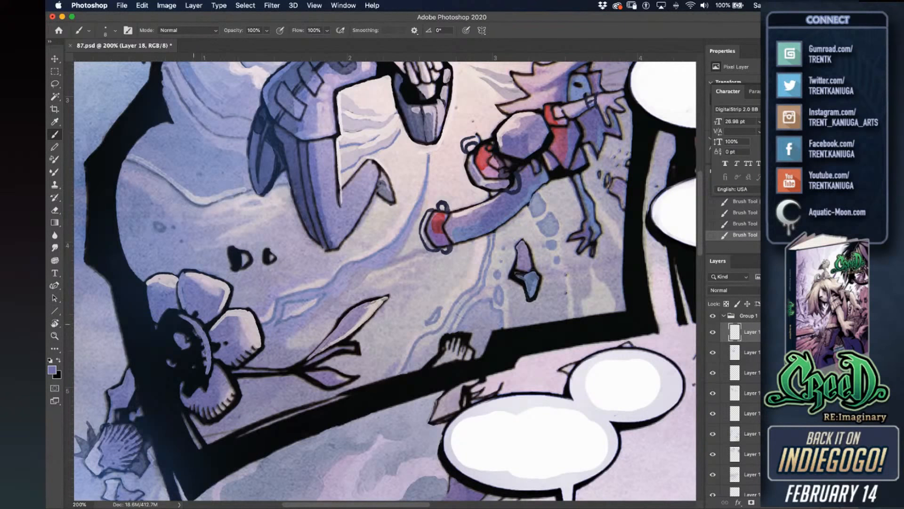
Paint black notches across the blue rim of the flower's centre and darken the line work around the lower petal.
drag(200, 335, 191, 371)
alt+click(192, 357)
alt+click(176, 290)
drag(191, 334, 192, 340)
drag(201, 357, 205, 358)
mouse_move(202, 384)
mouse_down()
mouse_move(197, 409)
mouse_move(194, 391)
mouse_move(188, 408)
mouse_move(181, 402)
mouse_up()
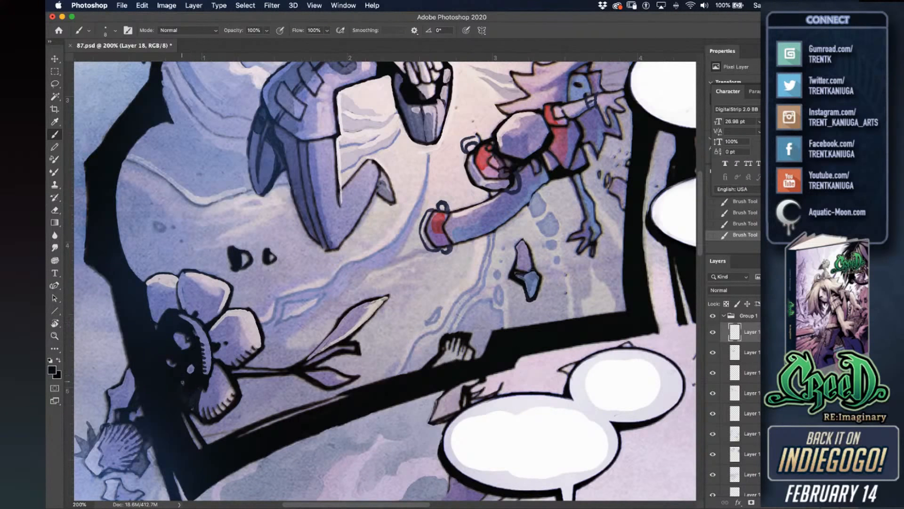
Undo the last stroke and fill the base of the flower's left petals with black shadow.
alt+click(192, 348)
alt+click(165, 319)
key(super+z)
mouse_move(151, 291)
mouse_down()
mouse_move(161, 307)
mouse_move(157, 323)
mouse_move(150, 294)
mouse_move(148, 306)
mouse_move(161, 311)
mouse_up()
drag(178, 277, 178, 293)
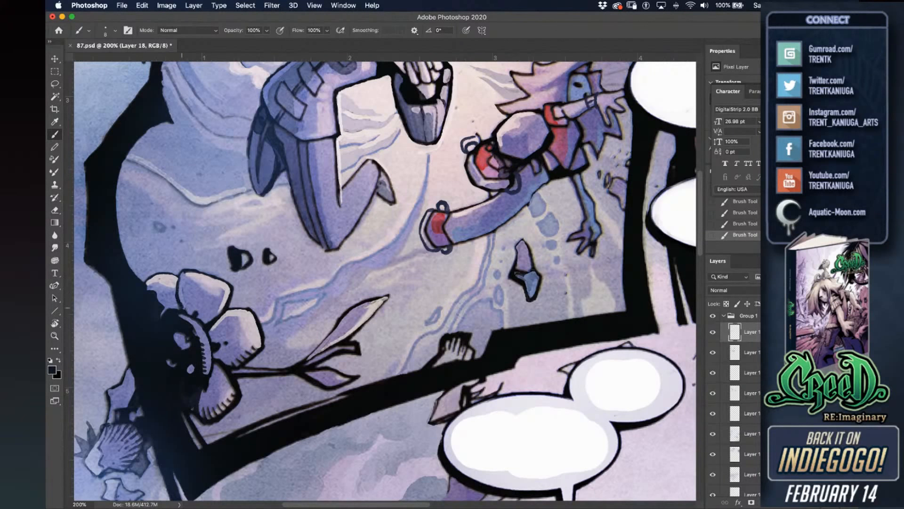
Paint a sampled pale highlight along the edge of the flower's lower petal and save the file.
alt+click(199, 303)
alt+click(216, 356)
alt+click(252, 324)
mouse_move(226, 373)
mouse_down()
mouse_move(236, 390)
mouse_move(224, 373)
mouse_up()
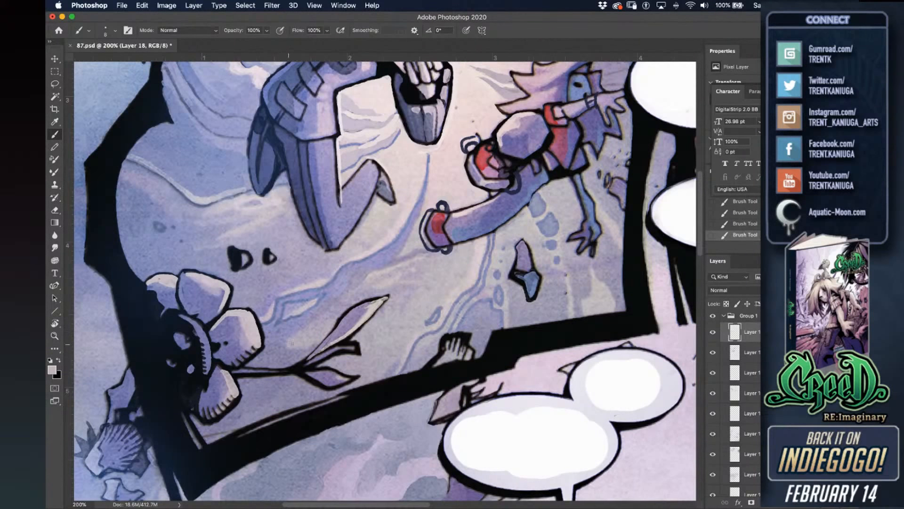
key(super+s)
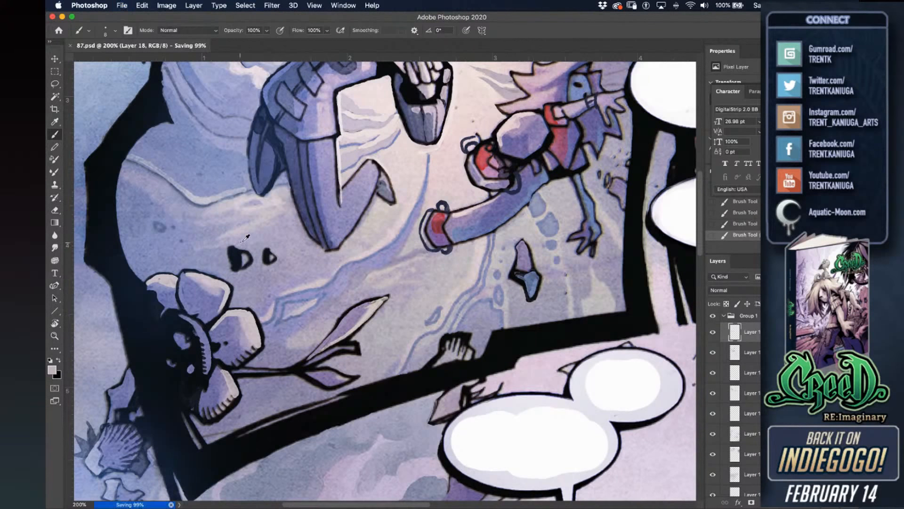
Paint the faces of the two small rocks above the flower with sampled lavender and grey tones, saving the file.
alt+click(245, 241)
drag(236, 250, 249, 252)
alt+click(238, 263)
alt+click(270, 247)
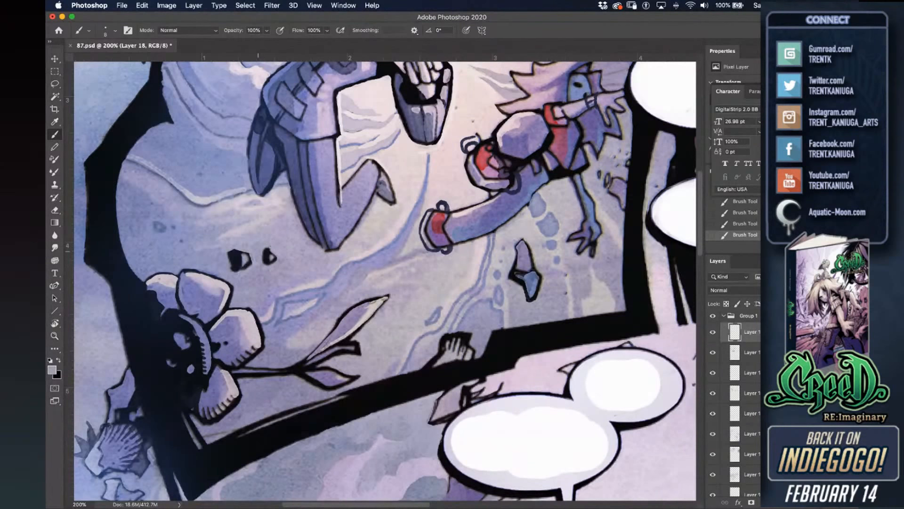
key(super+s)
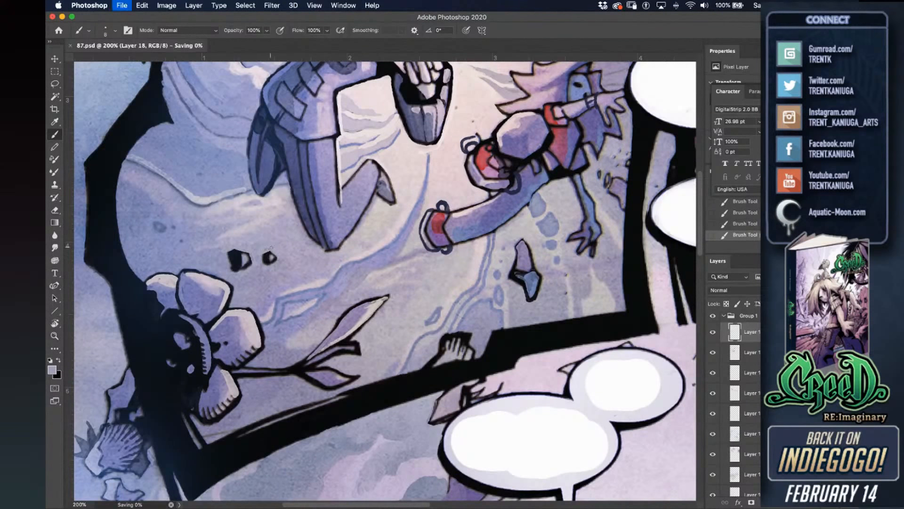
drag(267, 252, 276, 252)
key(super+z)
alt+click(273, 255)
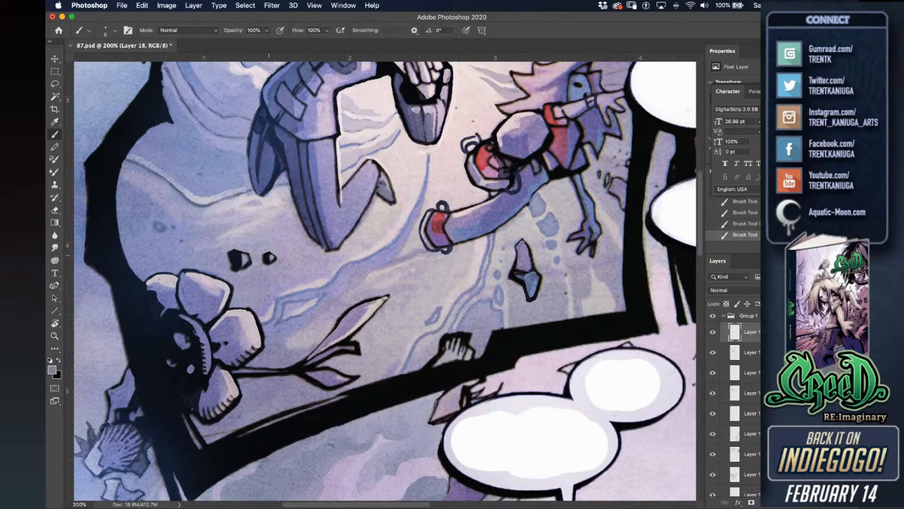
key(super+s)
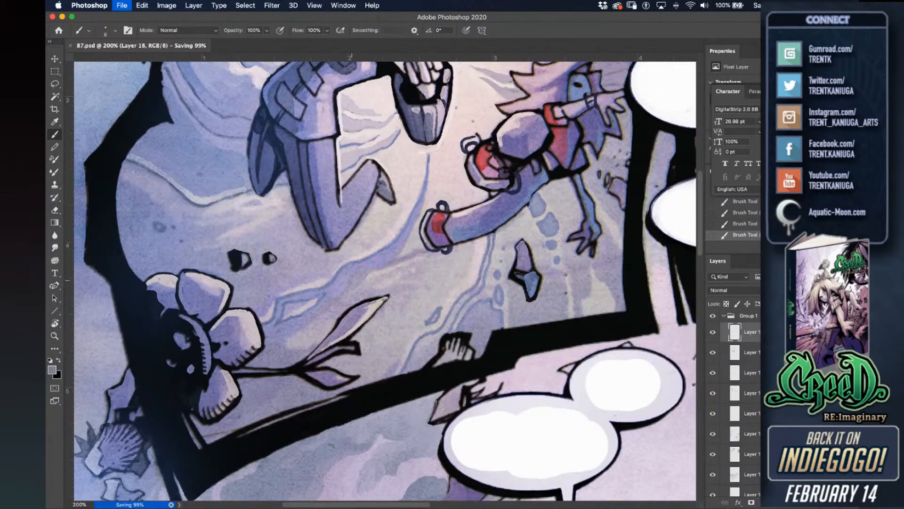
Touch up the edge of the woman's trousers and paint lavender and pale streaks on the ground around her legs, saving the file.
alt+click(307, 232)
mouse_move(300, 220)
mouse_down()
mouse_move(314, 244)
mouse_move(298, 219)
mouse_up()
key(super+s)
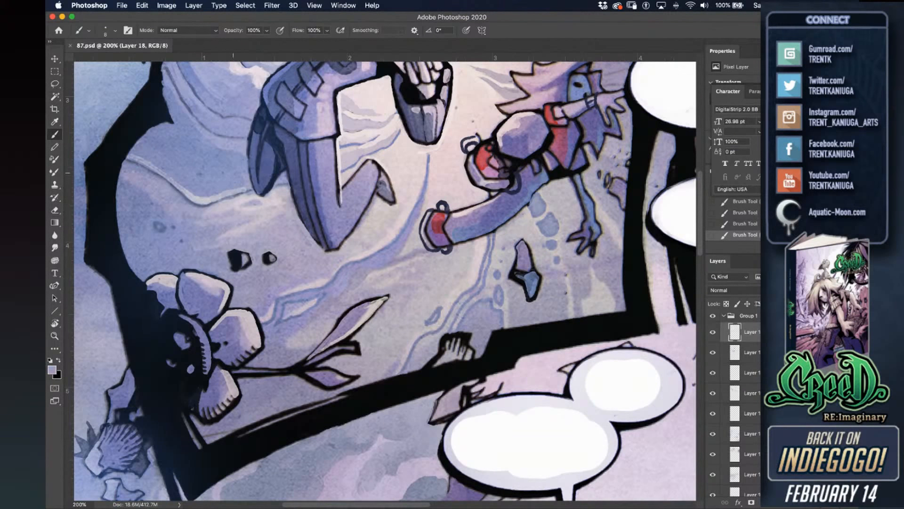
drag(342, 167, 397, 138)
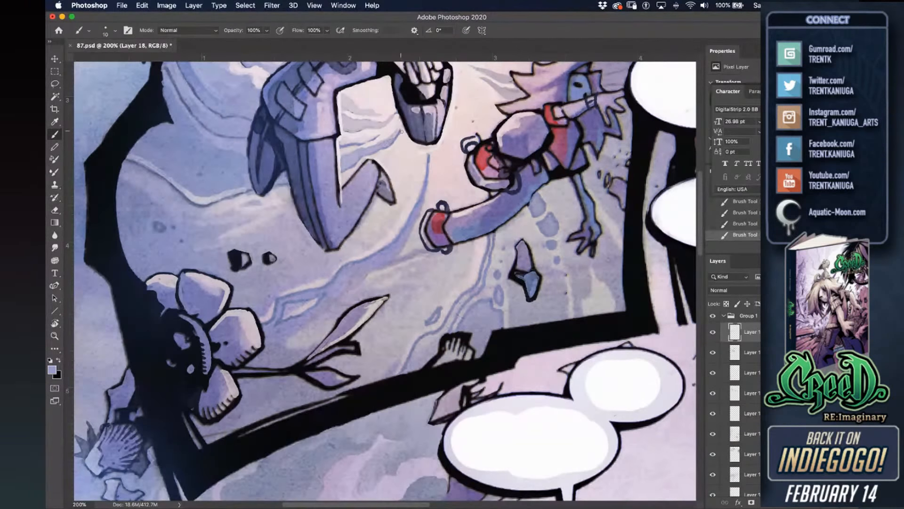
alt+click(395, 153)
key(super+s)
scroll(330, 265, down, 1)
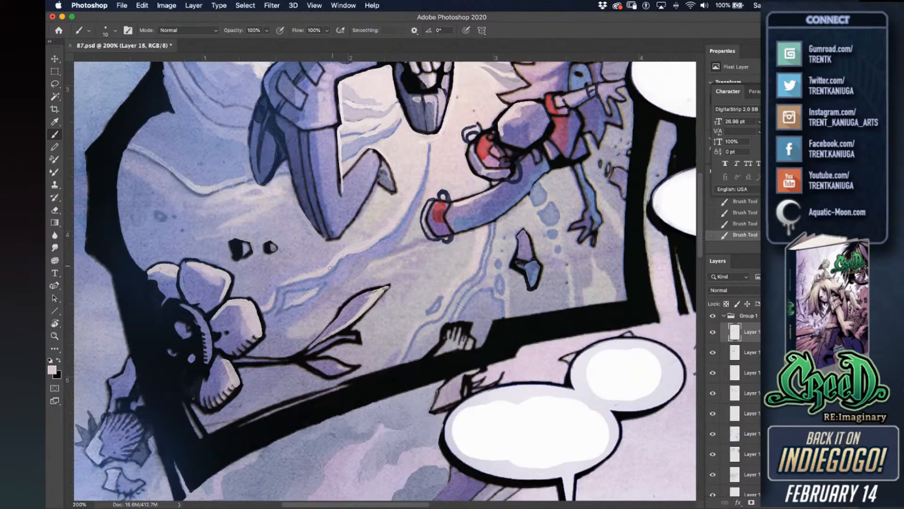
mouse_move(331, 267)
mouse_down()
mouse_move(278, 289)
mouse_move(265, 312)
mouse_up()
Fill the flower stem's lower leaf with sampled purple, redraw its black vein, and save the file.
scroll(349, 285, down, 5)
scroll(349, 286, right, 2)
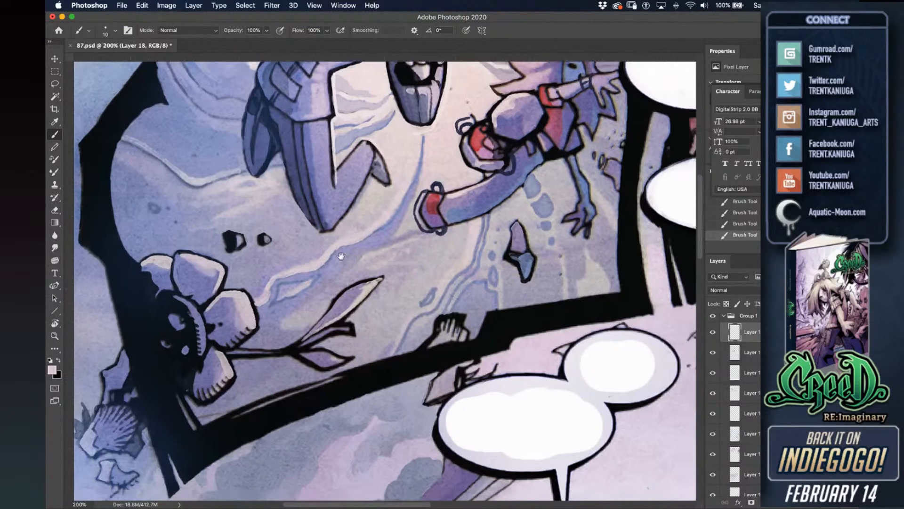
alt+click(306, 309)
drag(286, 311, 304, 321)
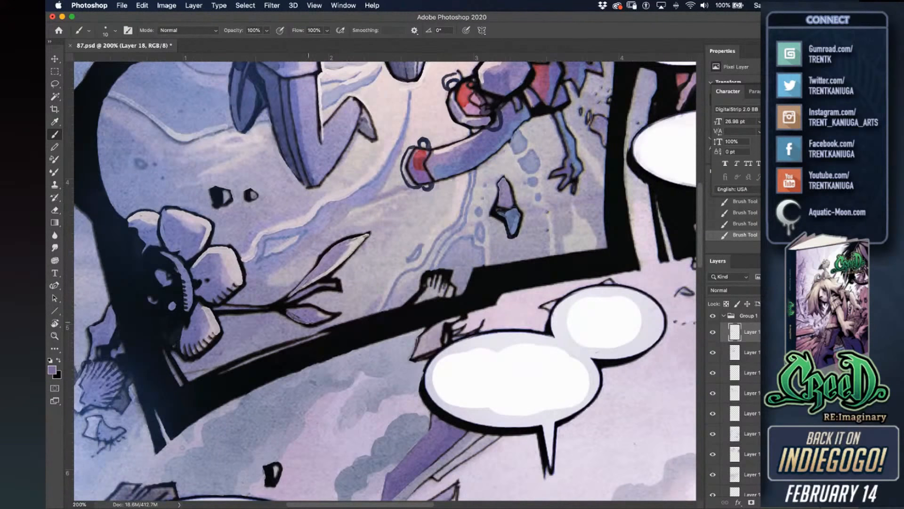
alt+click(287, 304)
drag(288, 310, 309, 318)
key(super+s)
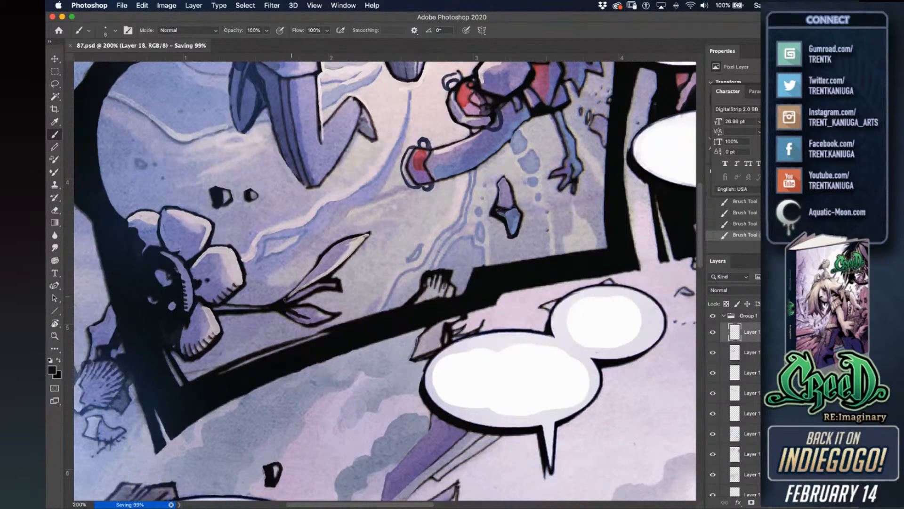
Draw a black vein along the stem's long upper leaf, redoing the first stroke shorter, and save the file.
drag(290, 299, 332, 262)
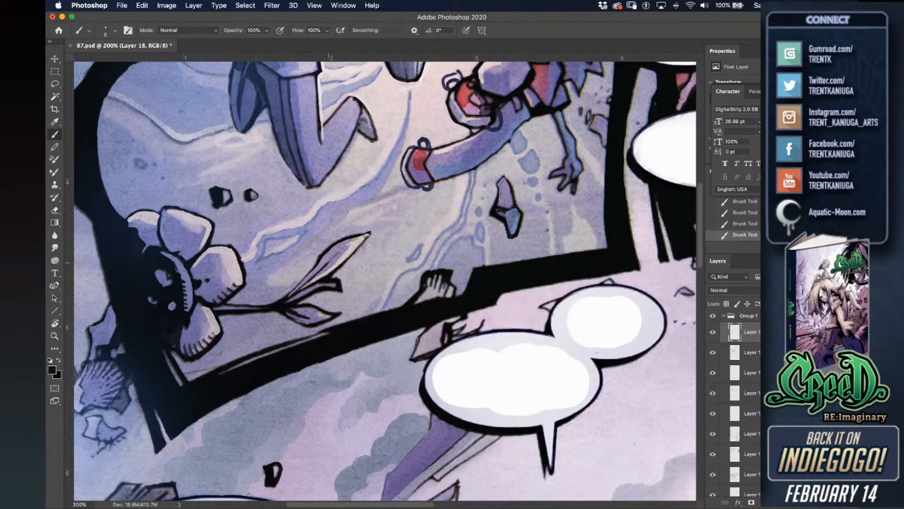
key(super+z)
drag(291, 299, 318, 269)
key(super+s)
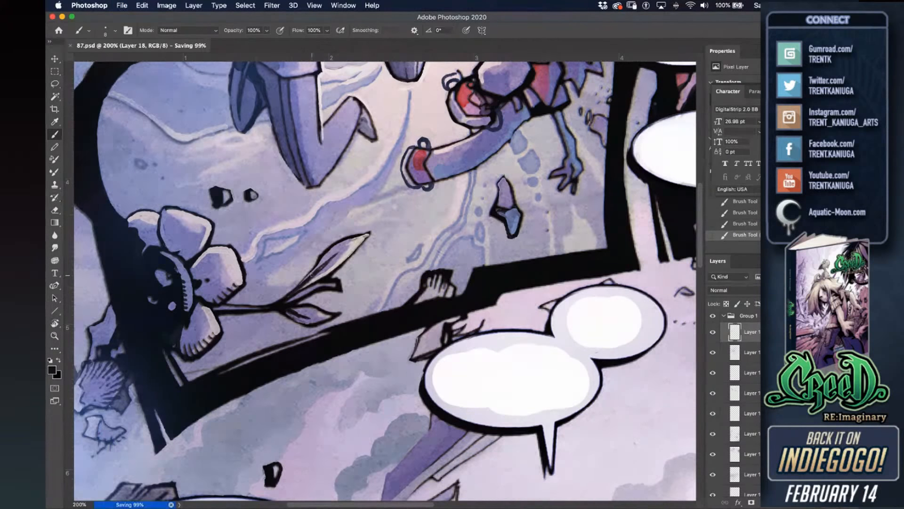
Touch up the inner panel border beneath the flower's lower petal with sampled tones and save the file.
alt+click(208, 361)
mouse_move(191, 372)
mouse_down()
mouse_move(200, 370)
mouse_move(187, 380)
mouse_move(179, 362)
mouse_move(184, 379)
mouse_up()
alt+click(191, 388)
key(super+s)
Add a new Layer 19, shade the floating rock shard with a sampled blue, and set the layer's blend mode to Darken.
drag(428, 318, 447, 337)
key(super+shift+n)
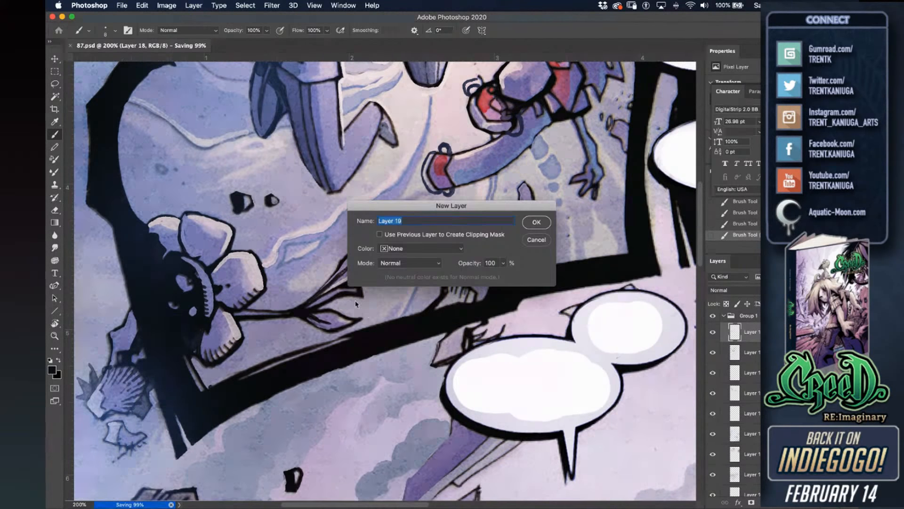
key(Return)
drag(538, 227, 533, 234)
alt+click(539, 218)
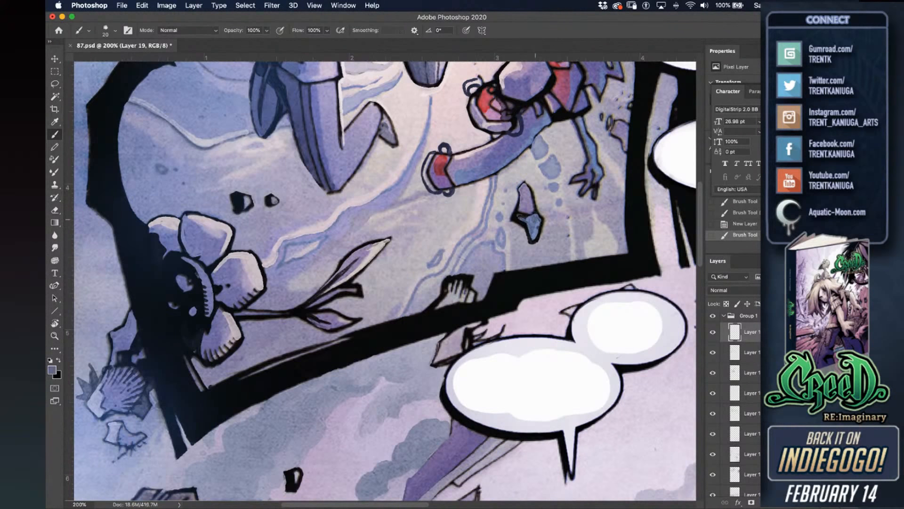
click(731, 289)
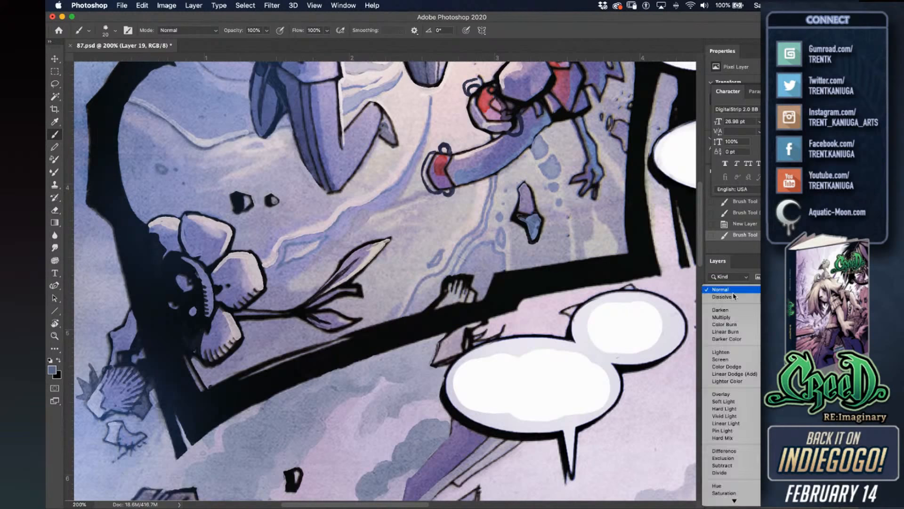
click(732, 316)
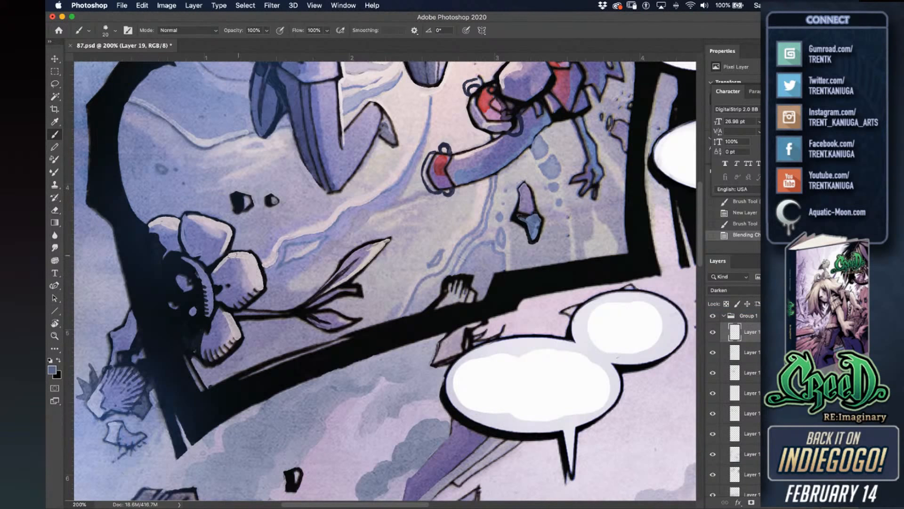
Shade the flower and the nearby lower-left shadows with a larger brush in dark blue sampled from the woman's leg.
drag(342, 347, 344, 478)
key(])
alt+click(302, 82)
mouse_move(193, 376)
mouse_down()
mouse_move(203, 370)
mouse_move(209, 388)
mouse_move(162, 370)
mouse_up()
mouse_move(219, 414)
mouse_down()
mouse_move(226, 400)
mouse_move(236, 417)
mouse_move(236, 405)
mouse_move(227, 430)
mouse_move(222, 424)
mouse_move(212, 485)
mouse_up()
Shade the stem's leaves, the rock on the panel border and the floating shard in dark blue with a slightly smaller brush.
drag(367, 336, 311, 261)
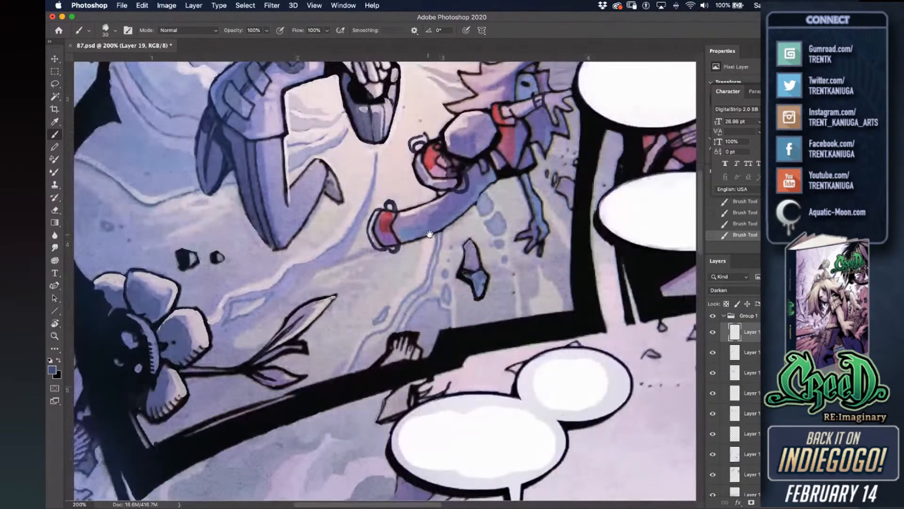
key(bracketleft)
mouse_move(265, 352)
mouse_down()
mouse_move(325, 297)
mouse_move(297, 316)
mouse_up()
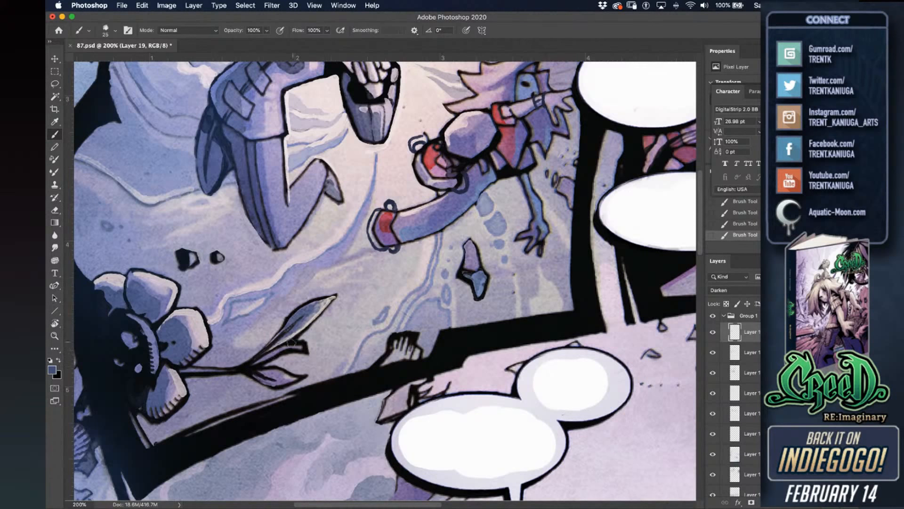
drag(276, 384, 280, 381)
mouse_move(403, 343)
mouse_down()
mouse_move(395, 357)
mouse_move(402, 345)
mouse_move(417, 354)
mouse_up()
drag(473, 274, 472, 249)
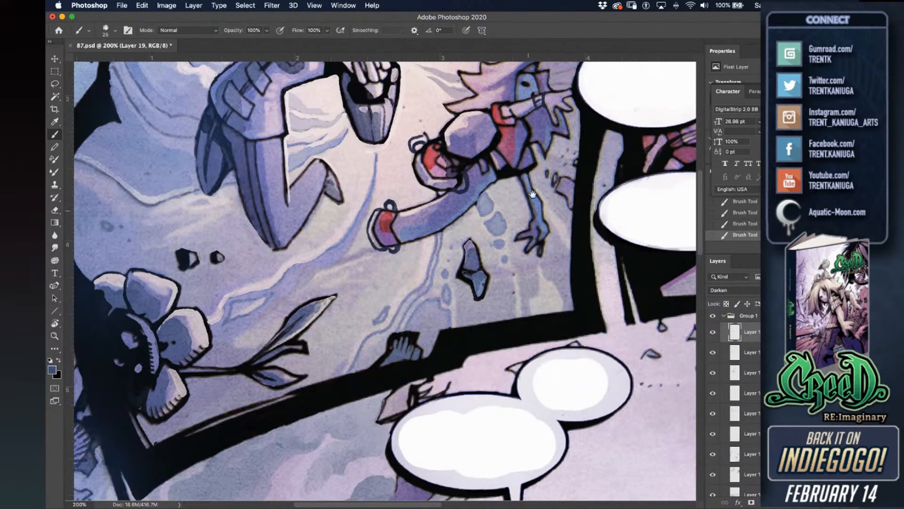
Shade the small rocks and hair beside the red-clad character in dark blue, and undo the last stroke.
drag(566, 189, 571, 204)
mouse_move(559, 148)
mouse_down()
mouse_move(556, 162)
mouse_move(536, 174)
mouse_up()
drag(474, 210, 487, 225)
key([)
key([)
key([)
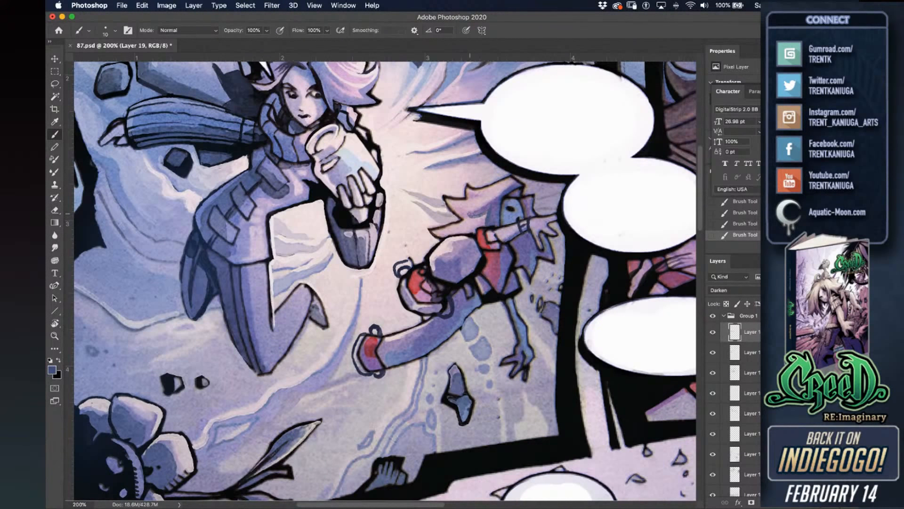
key(super+z)
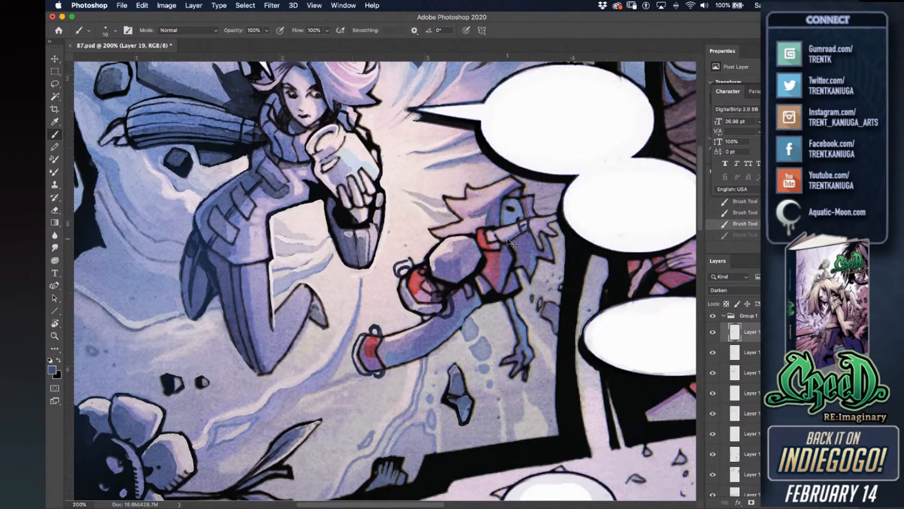
Shade the large rock behind the woman, below the first speech balloon, with a blue sampled from it.
key(super+minus)
key(super+minus)
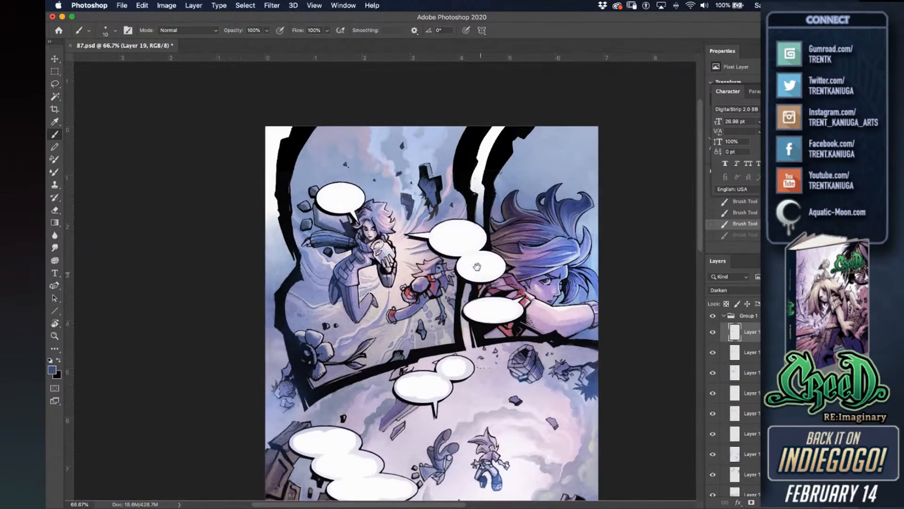
key(super+plus)
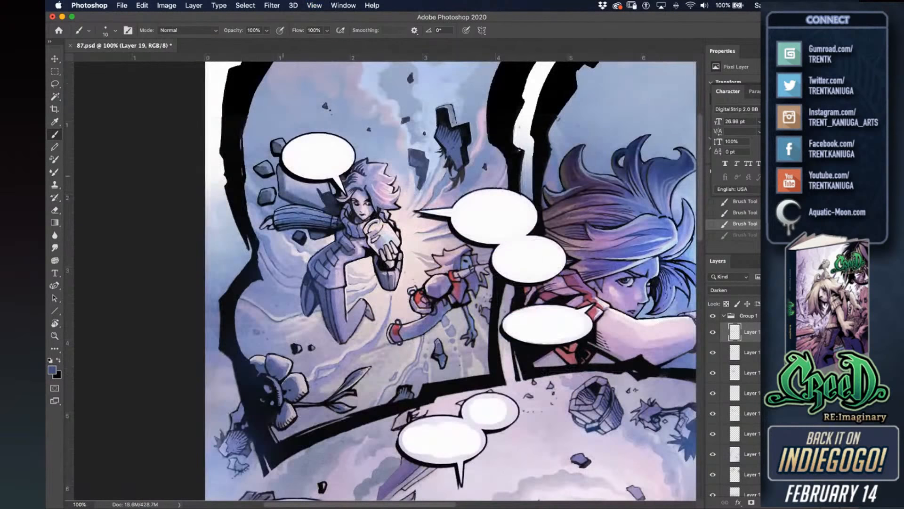
key(bracketright)
alt+click(283, 186)
click(284, 188)
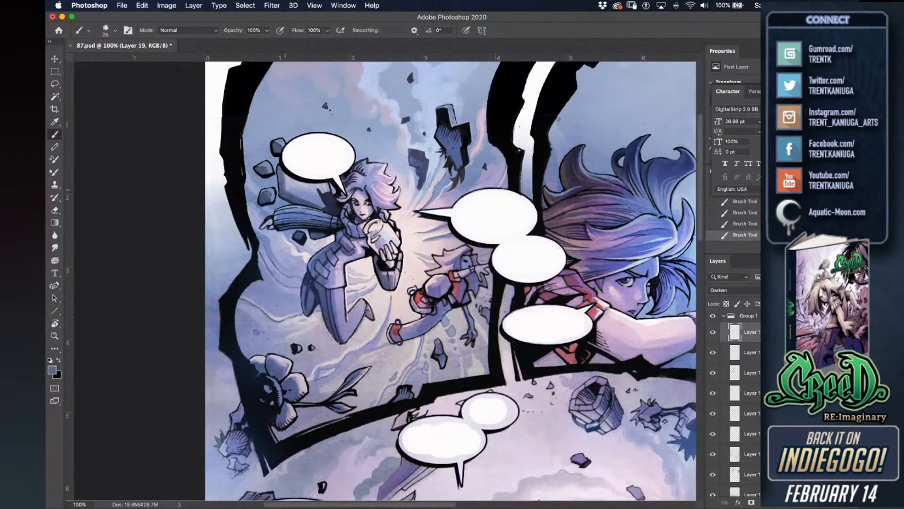
mouse_move(285, 189)
mouse_down()
mouse_move(305, 194)
mouse_move(289, 181)
mouse_move(319, 196)
mouse_up()
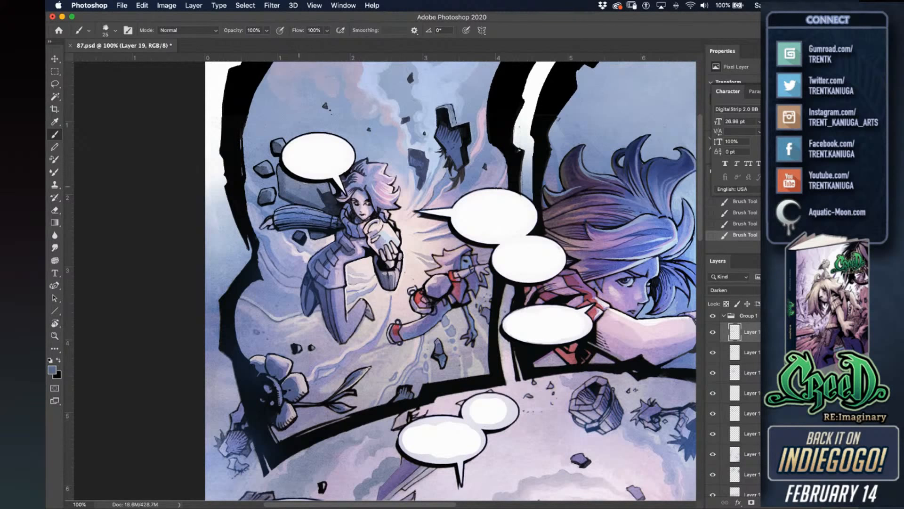
drag(444, 278, 462, 245)
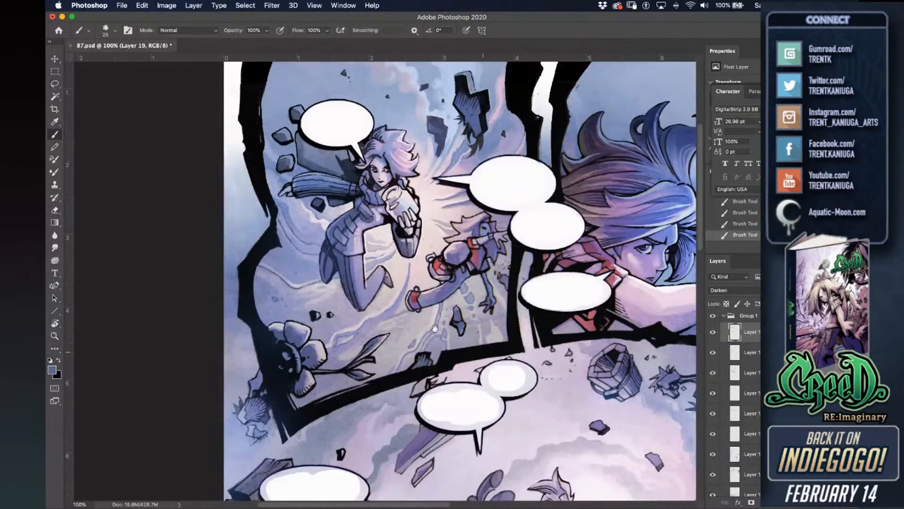
scroll(467, 335, right, 5)
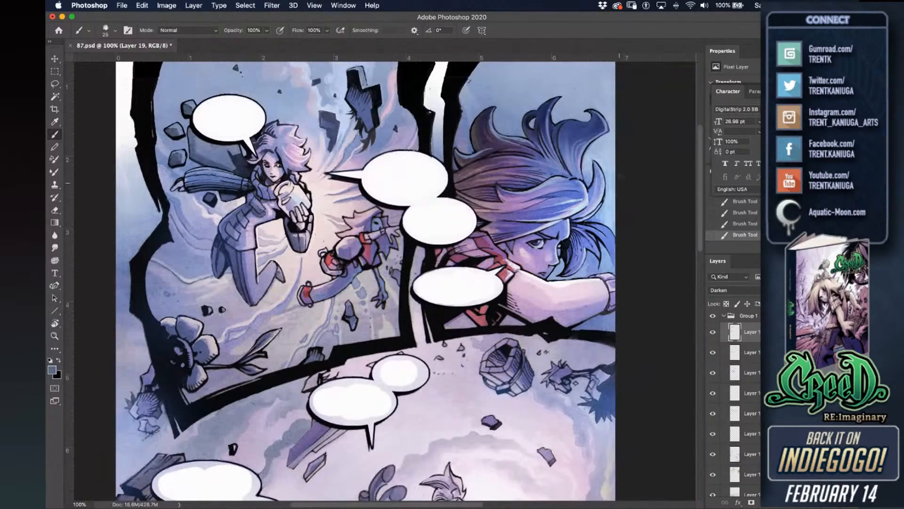
key(bracketleft)
key(bracketleft)
key(bracketleft)
key(bracketleft)
key(bracketleft)
scroll(540, 284, up, 3)
alt+click(463, 80)
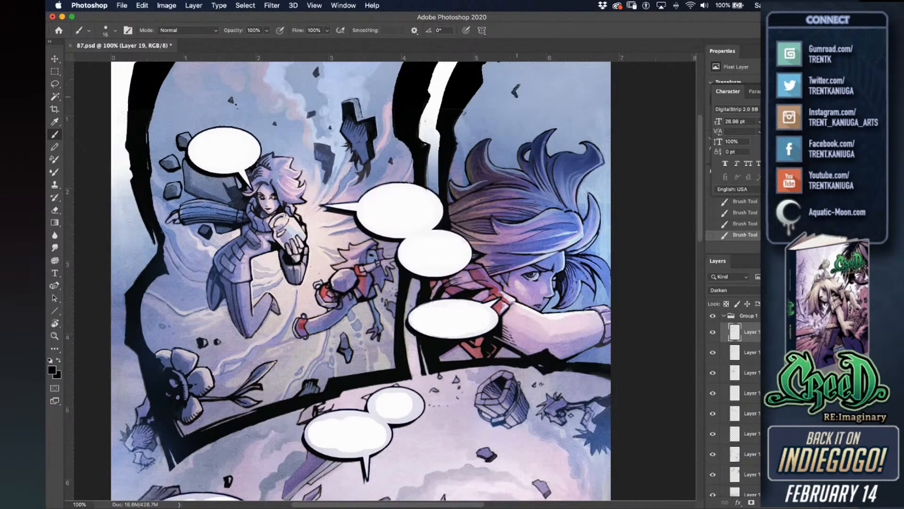
drag(500, 178, 467, 247)
drag(511, 149, 518, 149)
key(super+z)
Draw rough black lines linking the speech balloons to trace the reading order, and undo them.
mouse_move(214, 220)
mouse_down()
mouse_move(298, 246)
mouse_move(335, 269)
mouse_up()
drag(375, 301, 386, 307)
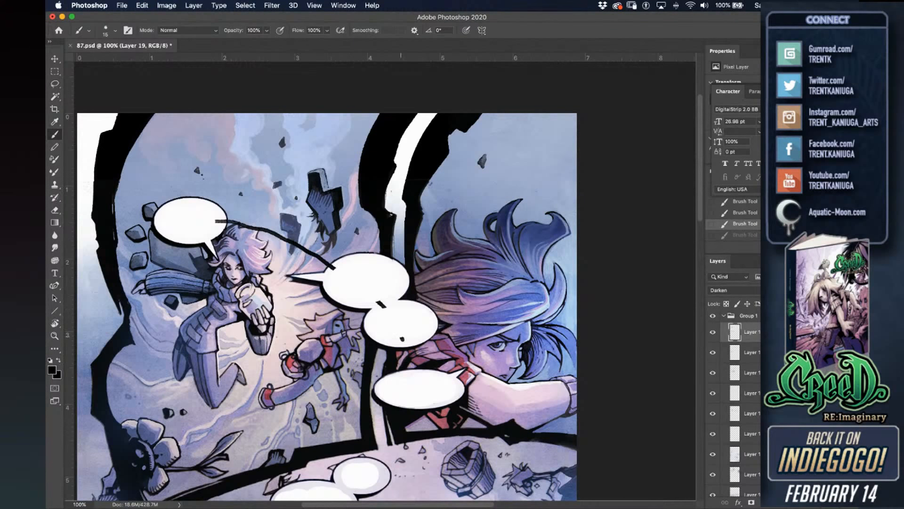
key(super+z)
key(super+z)
mouse_move(219, 194)
mouse_down()
mouse_move(360, 249)
mouse_move(380, 244)
mouse_move(428, 311)
mouse_move(447, 358)
mouse_up()
key(super+z)
scroll(395, 279, down, 3)
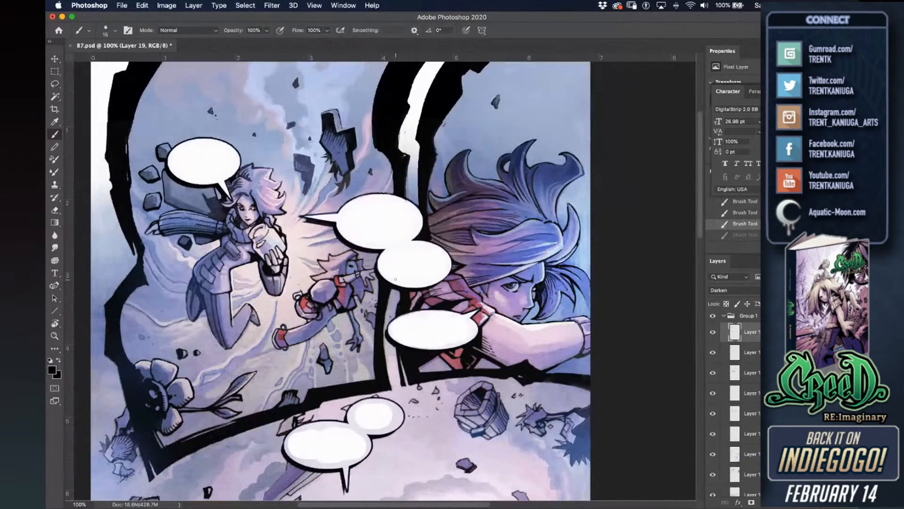
key(super+Tab)
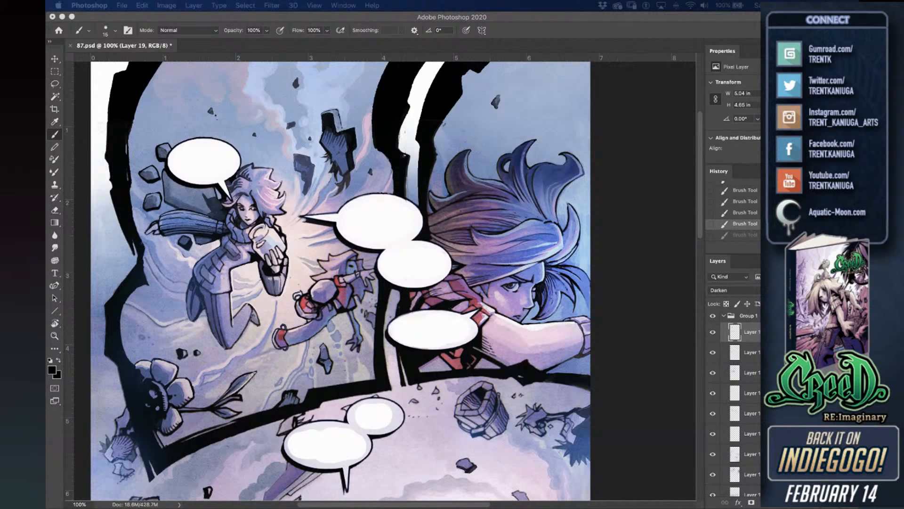
On Layer 18, paint thin blue rim strokes along the curved foreground beams and rocks using a blue sampled from the foreground.
click(379, 345)
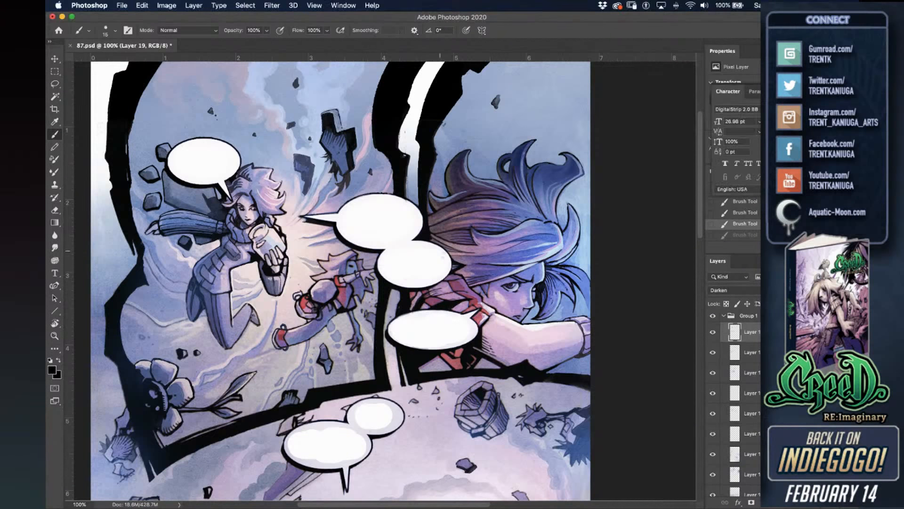
drag(469, 352, 512, 186)
mouse_move(506, 308)
mouse_down()
mouse_move(495, 292)
mouse_move(518, 261)
mouse_up()
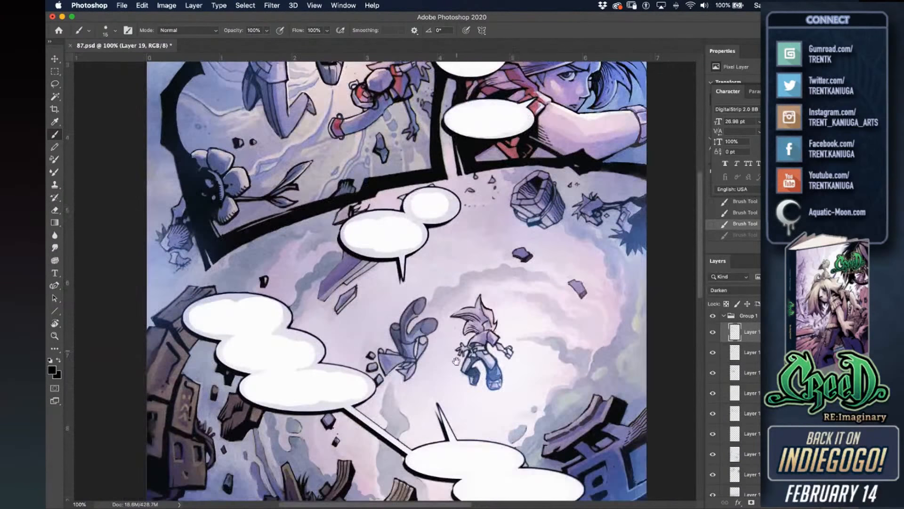
drag(452, 312, 431, 241)
drag(454, 341, 428, 267)
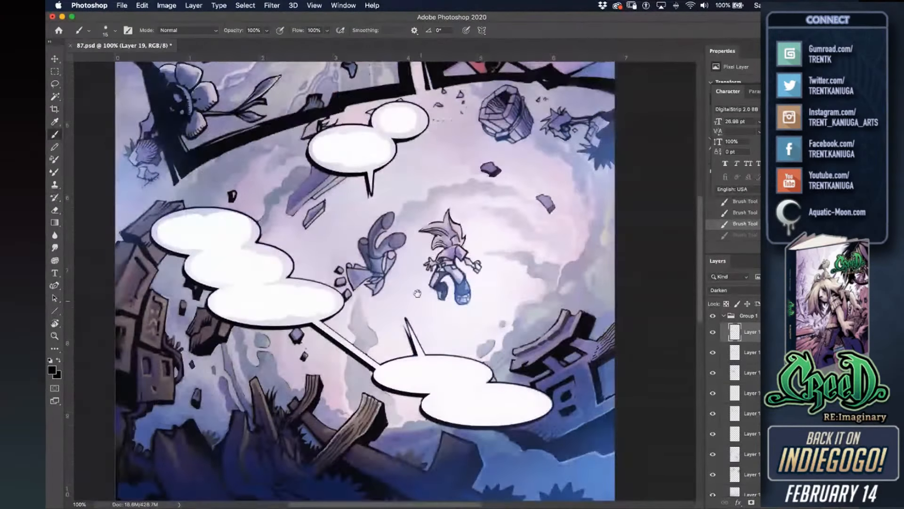
drag(431, 329, 428, 264)
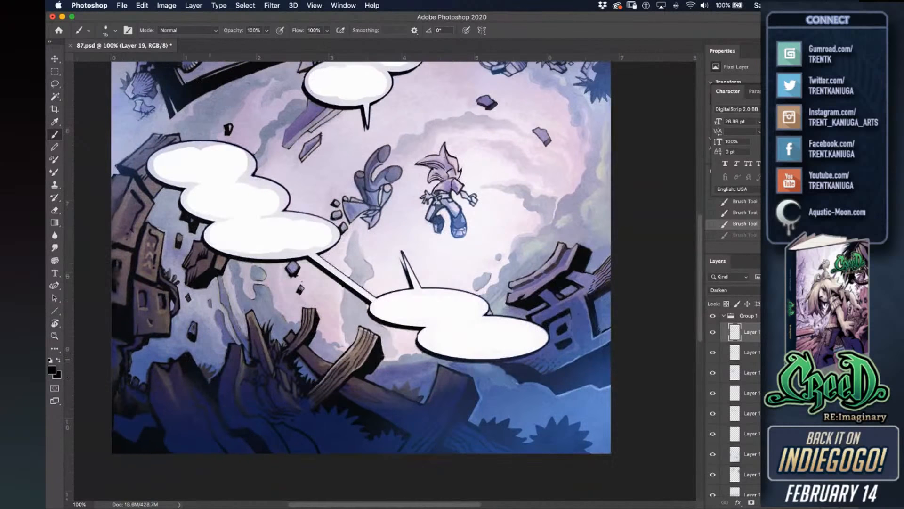
alt+click(430, 426)
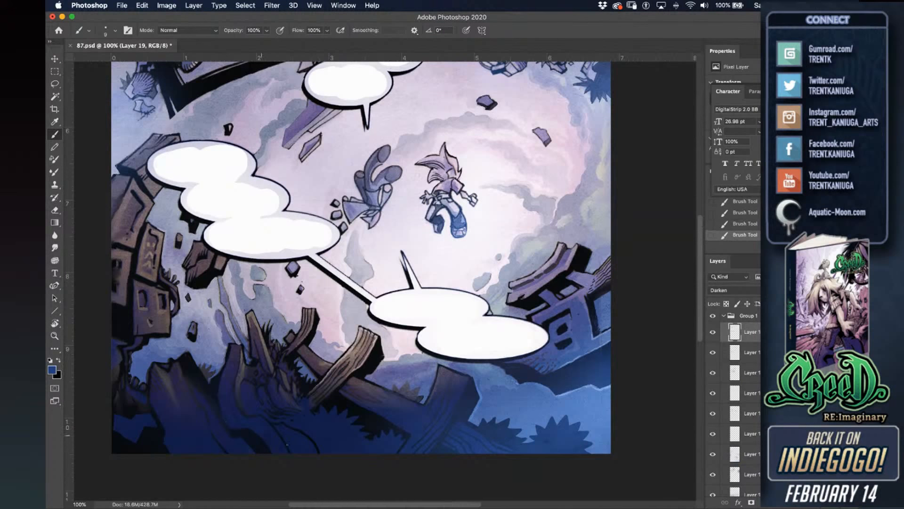
click(739, 359)
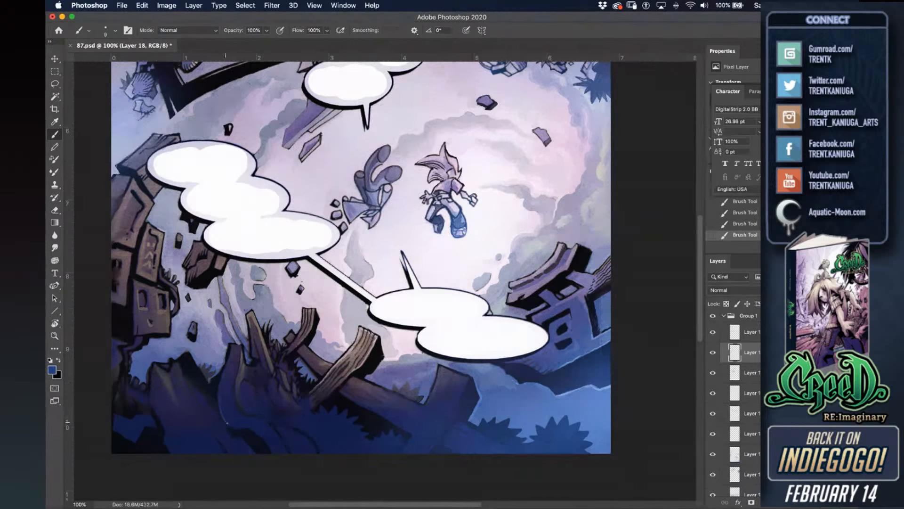
drag(220, 389, 234, 428)
mouse_move(148, 377)
mouse_down()
mouse_move(149, 398)
mouse_move(166, 433)
mouse_up()
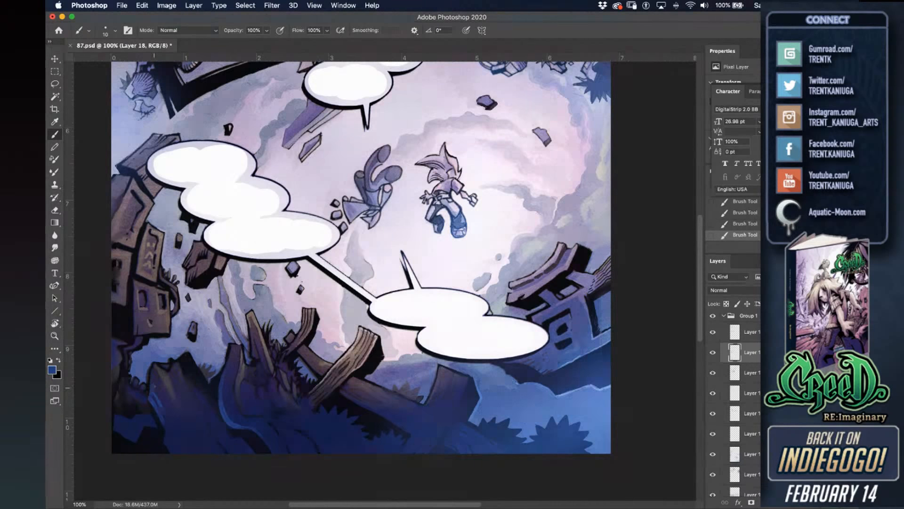
Add blue edge strokes to the rocks in the page's lower-left corner, undoing one stroke and repainting it with a smaller brush.
drag(157, 381, 167, 399)
drag(162, 432, 170, 453)
drag(121, 427, 147, 423)
key(super+z)
key(bracketleft)
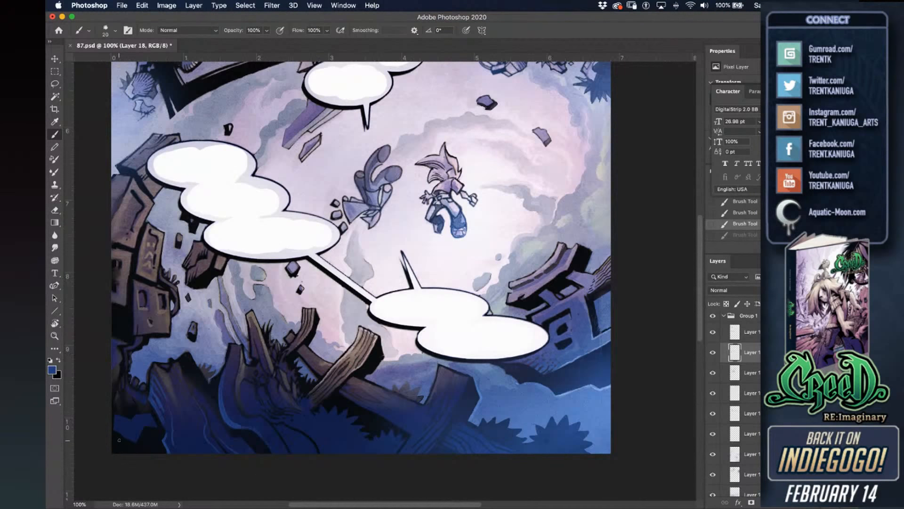
mouse_move(120, 443)
mouse_down()
mouse_move(121, 428)
mouse_move(150, 444)
mouse_up()
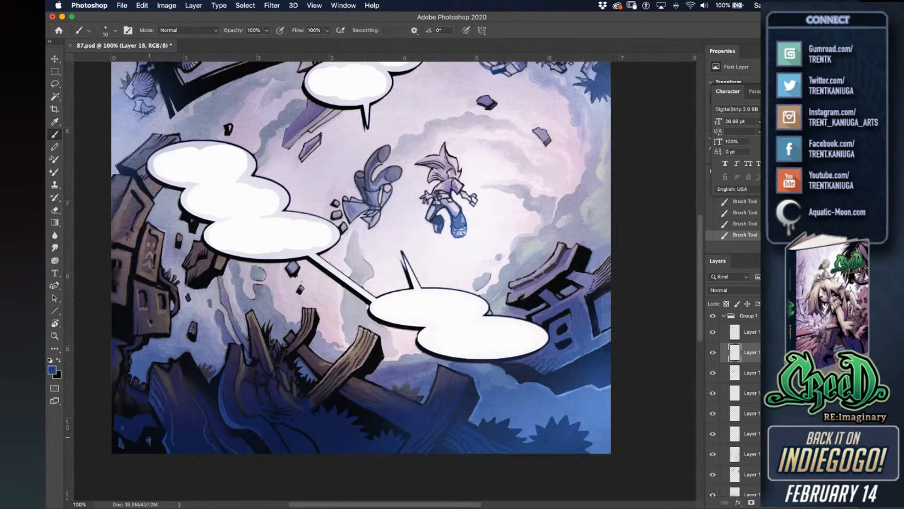
Touch up the upper edges of the leftmost foreground rocks with colors sampled around them.
alt+click(194, 362)
drag(181, 348, 148, 358)
alt+click(137, 377)
mouse_move(136, 379)
mouse_down()
mouse_move(137, 370)
mouse_move(139, 380)
mouse_up()
Paint over the cloud curl beside the small floating debris with a larger brush and sampled sky color, undoing the last stroke.
key(bracketright)
alt+click(276, 282)
drag(266, 274, 281, 312)
drag(262, 269, 261, 273)
key(super+z)
alt+click(262, 271)
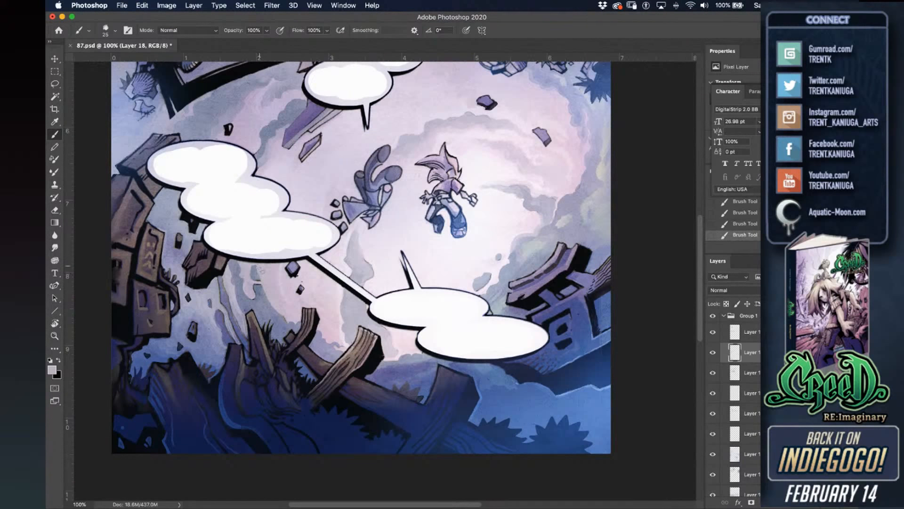
Touch up the pale background beside the broken wooden planks with colors sampled next to them.
scroll(372, 279, right, 5)
alt+click(314, 338)
alt+click(322, 339)
alt+click(320, 342)
drag(322, 347, 323, 346)
Paint edge highlights on the square broken post with a brown sampled from the plank, undoing the first stroke.
key(bracketleft)
key(bracketleft)
key(bracketleft)
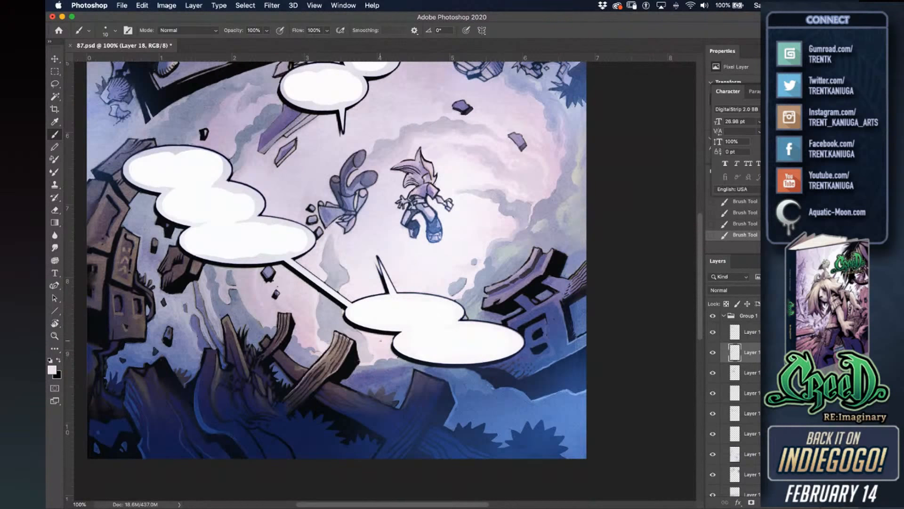
alt+click(331, 358)
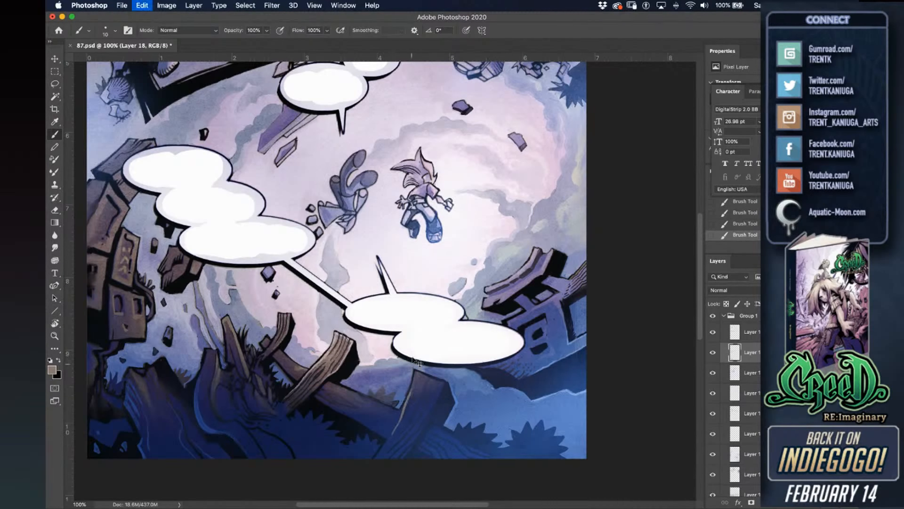
key(super+z)
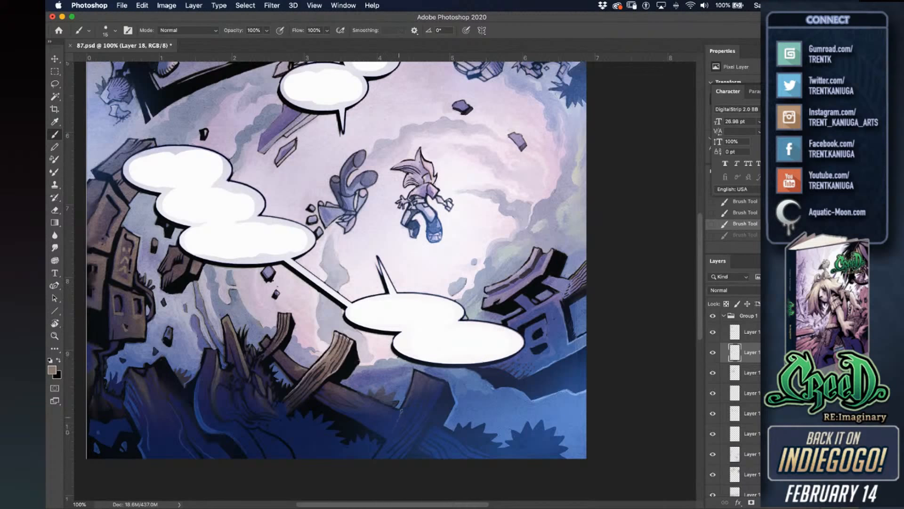
drag(400, 412, 408, 392)
mouse_move(392, 432)
mouse_down()
mouse_move(415, 379)
mouse_move(441, 382)
mouse_up()
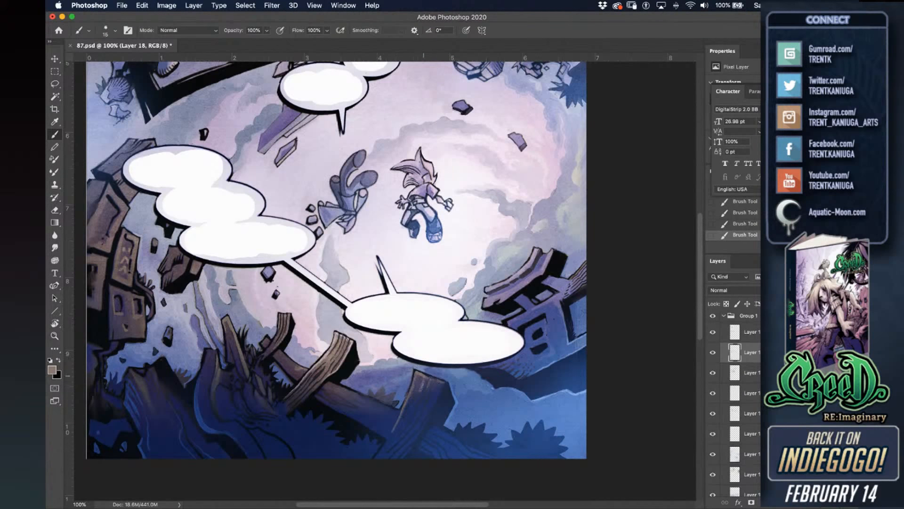
Paint wood-grain strokes on the square post and the long beam with sampled tones, compare the last stroke by undoing and redoing, and save.
drag(399, 430, 416, 406)
alt+click(412, 411)
drag(415, 407, 422, 397)
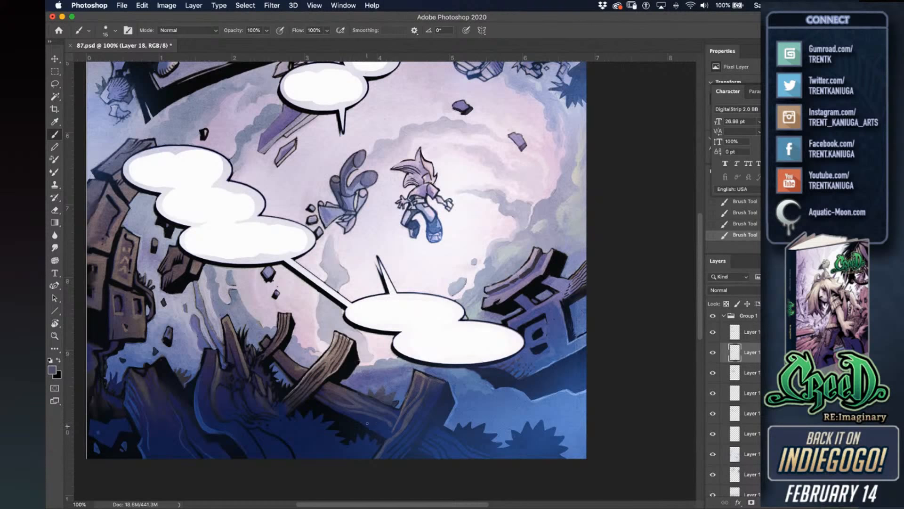
key(super+z)
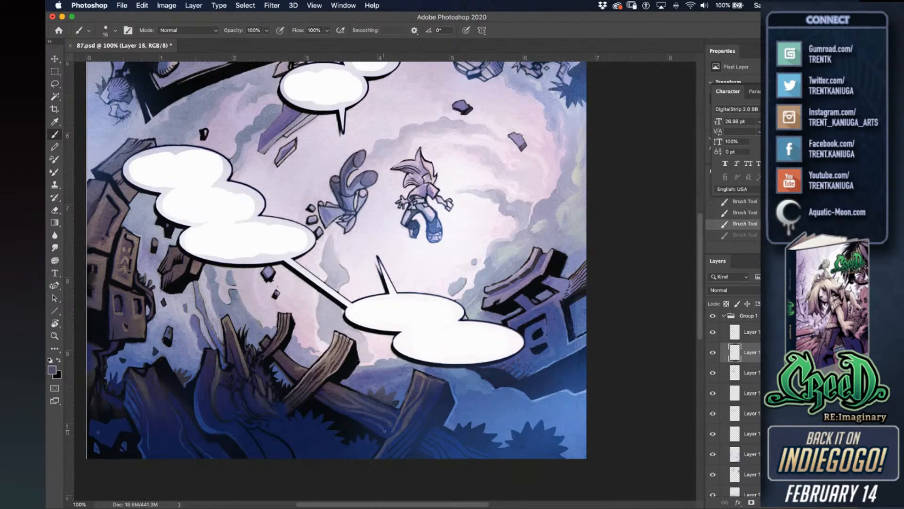
key(super+shift+z)
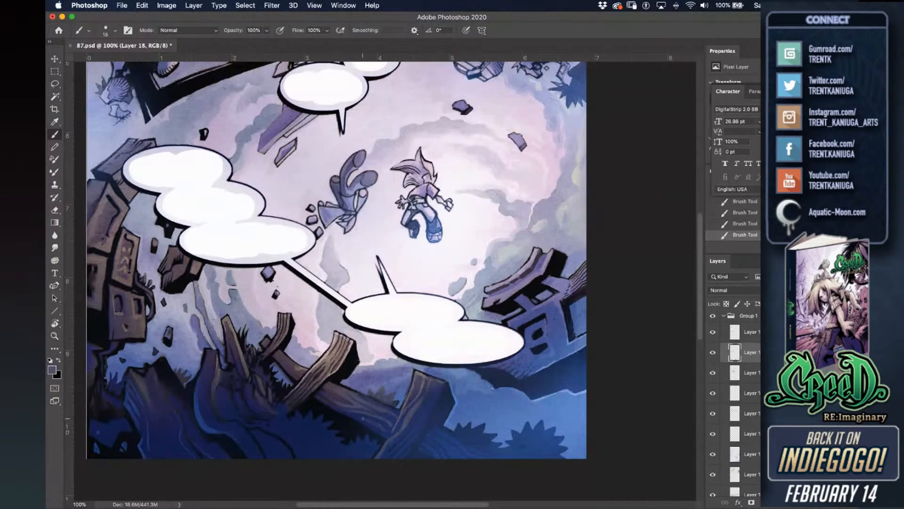
key(super+s)
Add a small stroke to the rocky ground beneath the tilted building and sample its dark blue for the brush.
scroll(354, 271, down, 2)
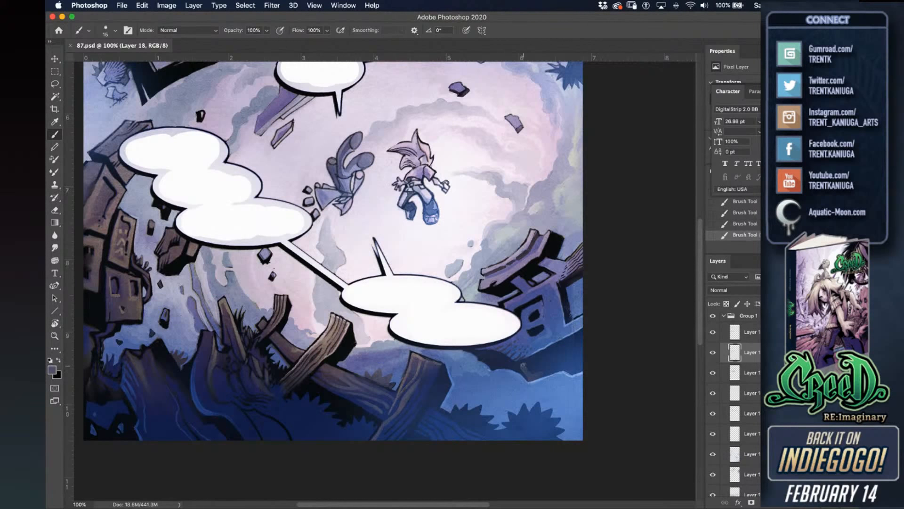
drag(539, 371, 539, 365)
key(bracketright)
key(bracketright)
alt+click(558, 340)
key(bracketleft)
Paint a dark notch on the rock edge below the tilted building and a dark chip in its wall, undoing one stroke.
key(super+equal)
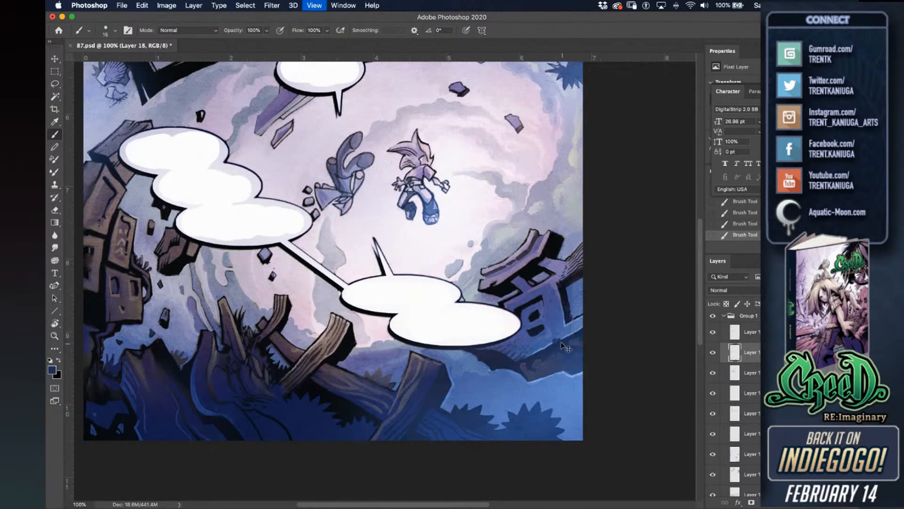
drag(432, 345, 176, 300)
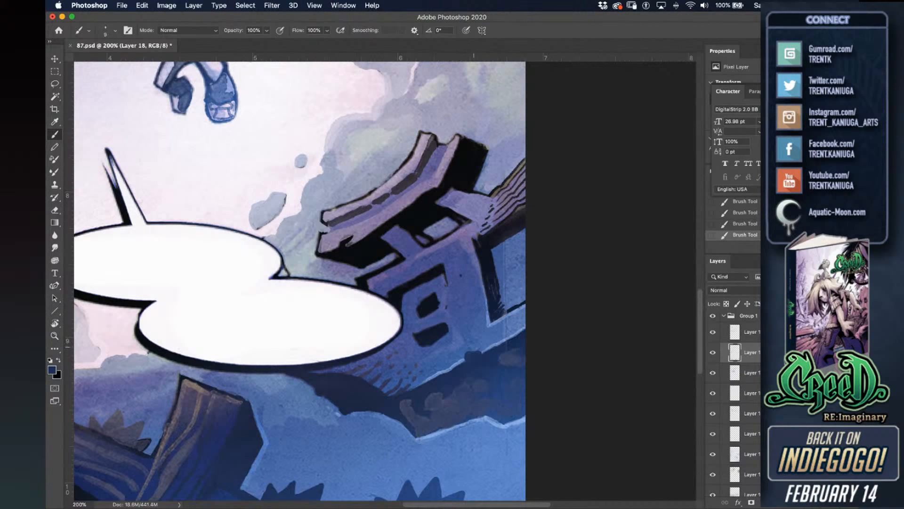
alt+click(464, 358)
key(bracketright)
mouse_move(468, 351)
mouse_down()
mouse_move(459, 358)
mouse_move(465, 351)
mouse_up()
key(super+z)
alt+click(461, 359)
alt+click(486, 271)
mouse_move(462, 278)
mouse_down()
mouse_move(470, 282)
mouse_move(462, 288)
mouse_move(471, 286)
mouse_move(463, 287)
mouse_up()
Paint light blue and lavender rim highlights along the tilted building's wall edges, window frames and ledge with sampled colors.
alt+click(468, 295)
alt+click(462, 360)
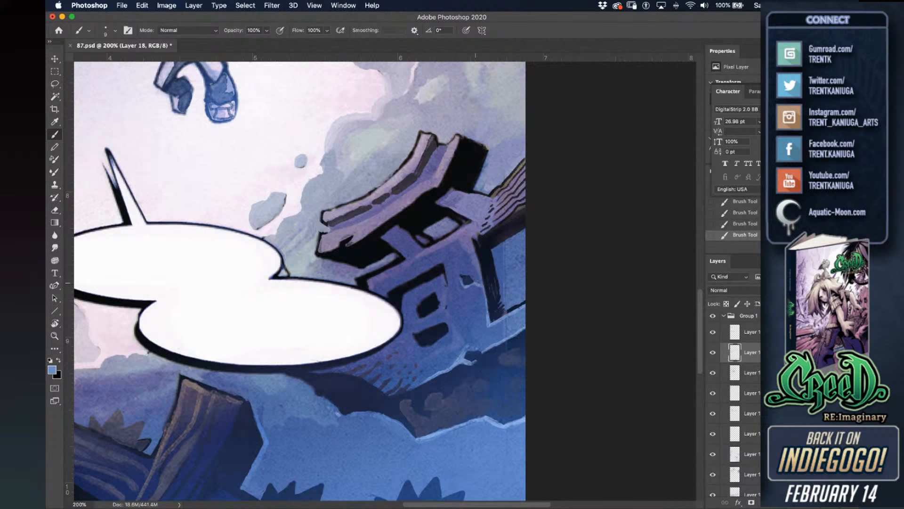
drag(484, 286, 478, 267)
mouse_move(454, 339)
mouse_down()
mouse_move(456, 347)
mouse_move(417, 361)
mouse_move(414, 347)
mouse_move(441, 340)
mouse_up()
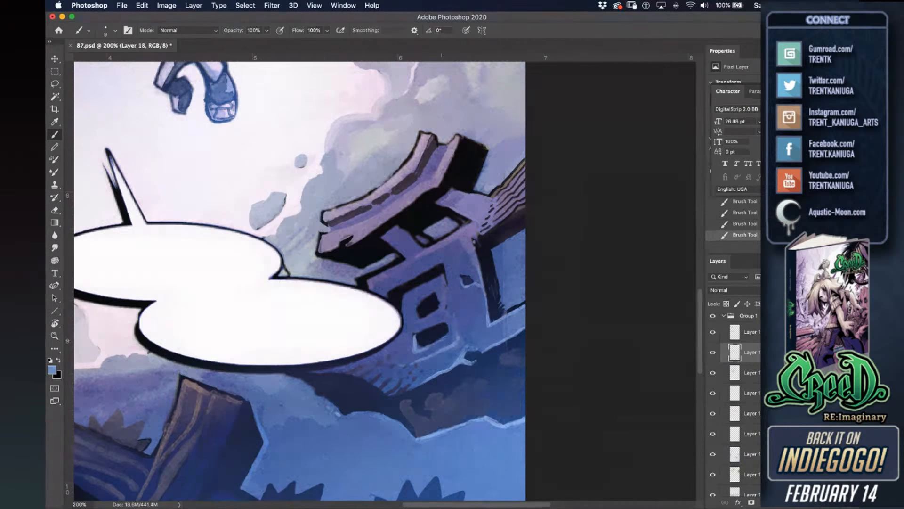
mouse_move(415, 302)
mouse_down()
mouse_move(416, 316)
mouse_move(436, 313)
mouse_up()
drag(366, 278, 403, 261)
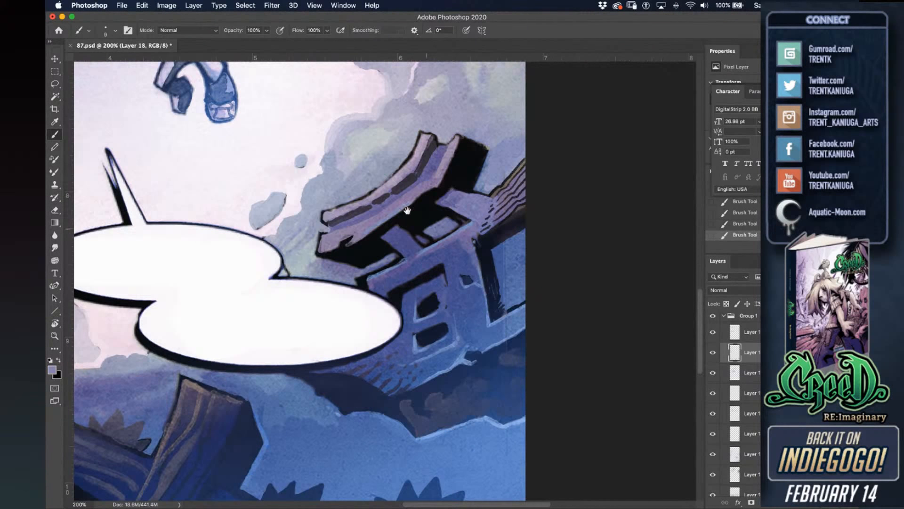
Paint small blue debris fragments in the pale sky below the two floating figures with a sampled blue.
scroll(403, 207, up, 5)
scroll(404, 208, left, 4)
alt+click(275, 159)
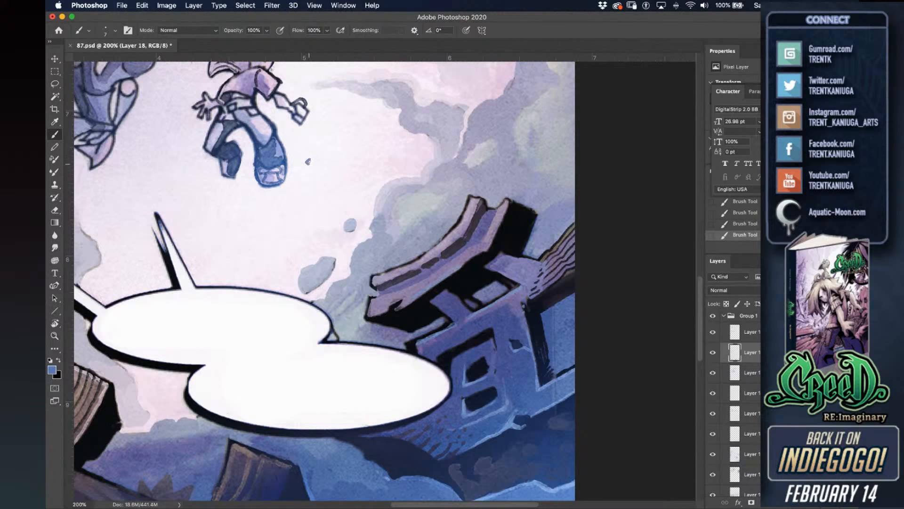
drag(219, 224, 216, 224)
drag(180, 176, 172, 179)
scroll(199, 223, left, 7)
scroll(199, 223, up, 3)
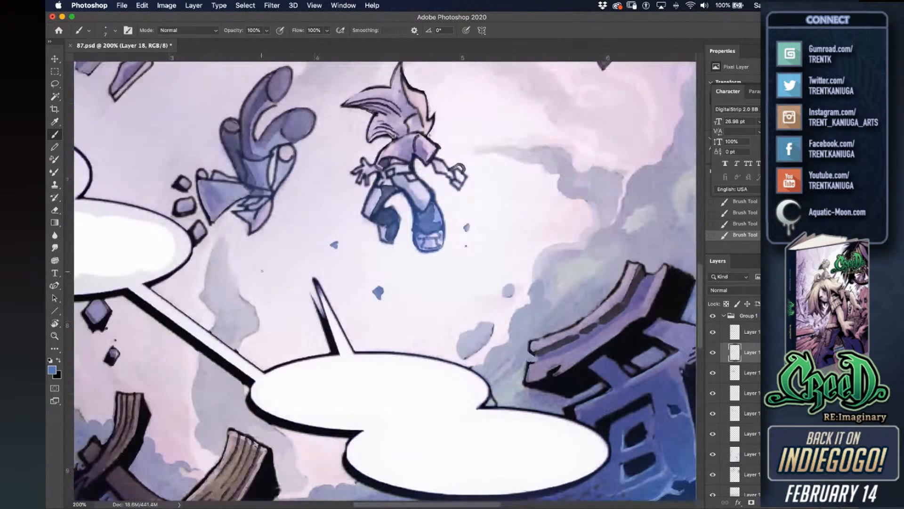
drag(260, 283, 262, 271)
Trim the outlines of the small rocks beside the upside-down figure with sampled background color.
scroll(341, 211, up, 3)
scroll(341, 211, left, 4)
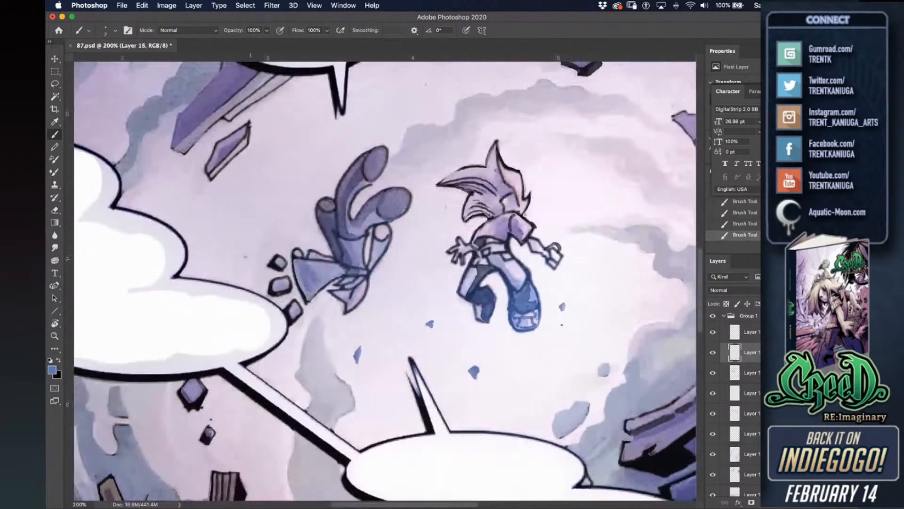
alt+click(268, 279)
mouse_move(270, 278)
mouse_down()
mouse_move(272, 299)
mouse_move(288, 296)
mouse_move(274, 295)
mouse_move(280, 254)
mouse_up()
alt+click(281, 306)
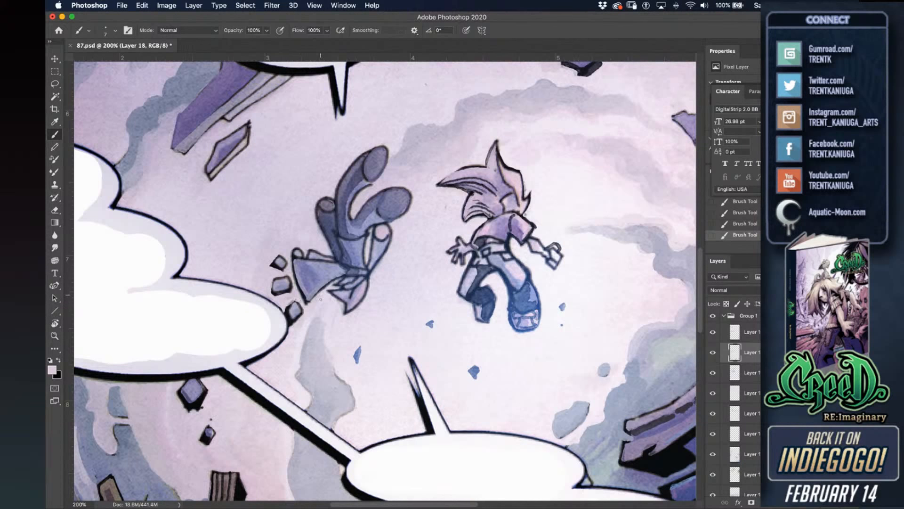
Add black hatching to the small floating shard below the three-lobed speech balloon, sampling the black from it.
drag(295, 371, 338, 309)
alt+click(239, 335)
drag(230, 328, 224, 334)
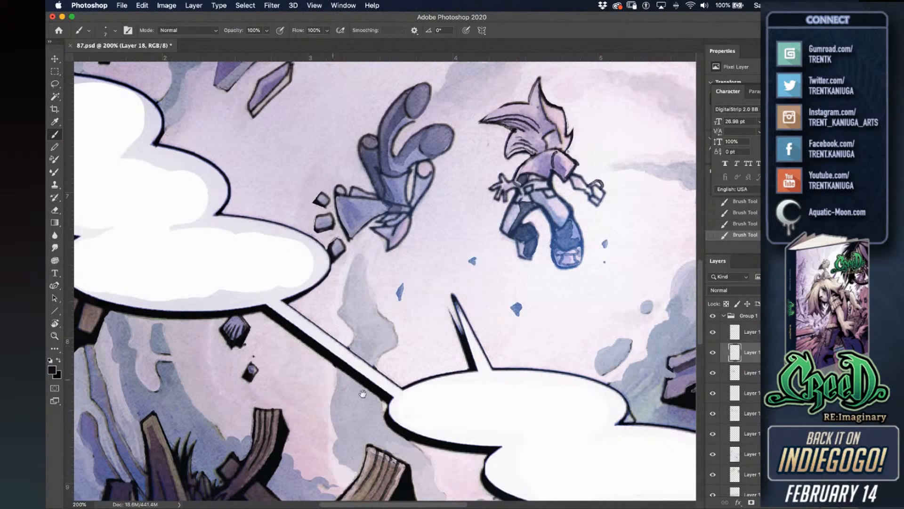
Retouch the spiky-haired figure's rear shoe with blues sampled from it.
drag(508, 341, 481, 323)
alt+click(499, 221)
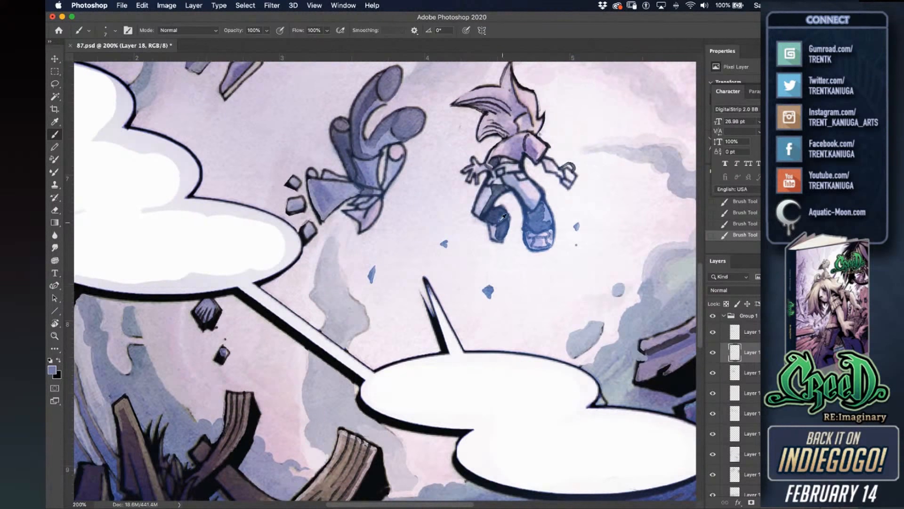
alt+click(494, 221)
alt+click(483, 217)
Paint small dark blue debris chunks in the sky and clouds above the tilted building's roof.
drag(504, 325, 396, 267)
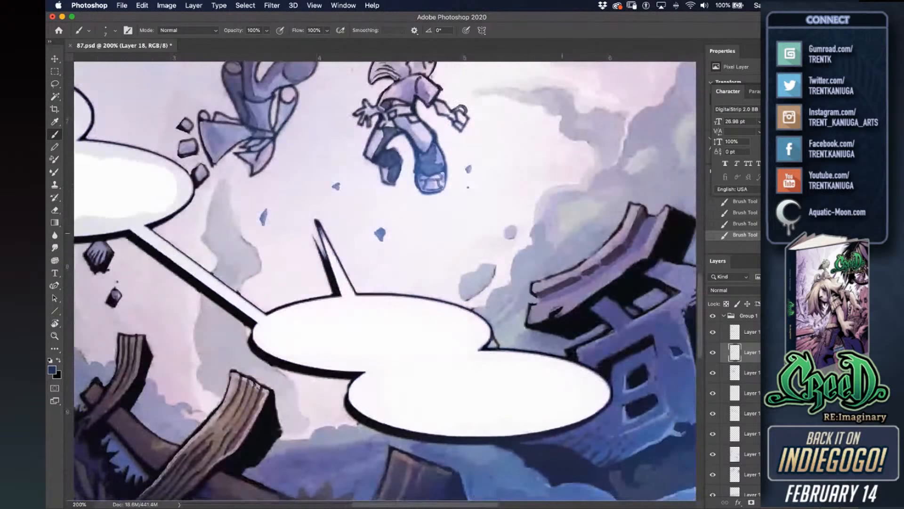
mouse_move(572, 218)
mouse_down()
mouse_move(575, 230)
mouse_move(573, 217)
mouse_up()
mouse_move(588, 216)
mouse_down()
mouse_move(485, 278)
mouse_move(440, 322)
mouse_move(427, 327)
mouse_move(426, 313)
mouse_up()
drag(568, 243, 571, 249)
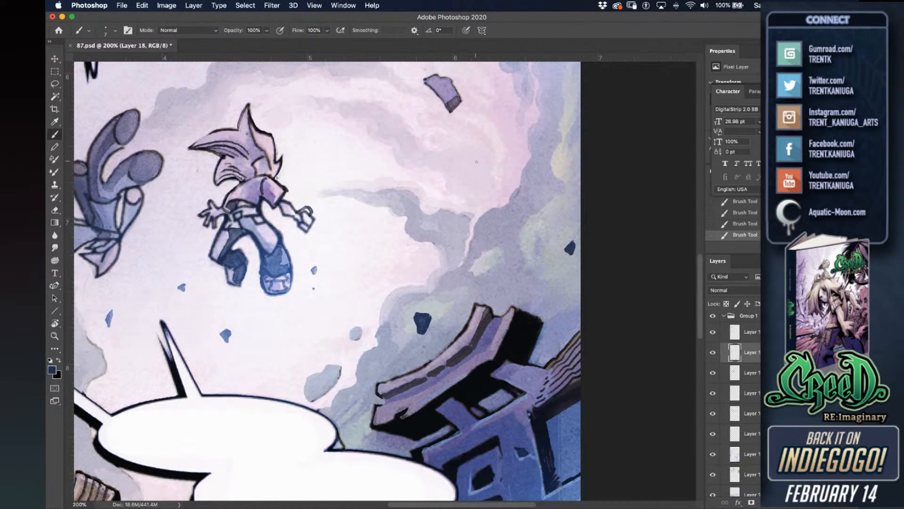
mouse_move(468, 161)
mouse_down()
mouse_move(473, 174)
mouse_move(472, 157)
mouse_up()
Add black shading to the floating rock above the spiky-haired figure and save the file.
drag(471, 191, 509, 304)
key(super+minus)
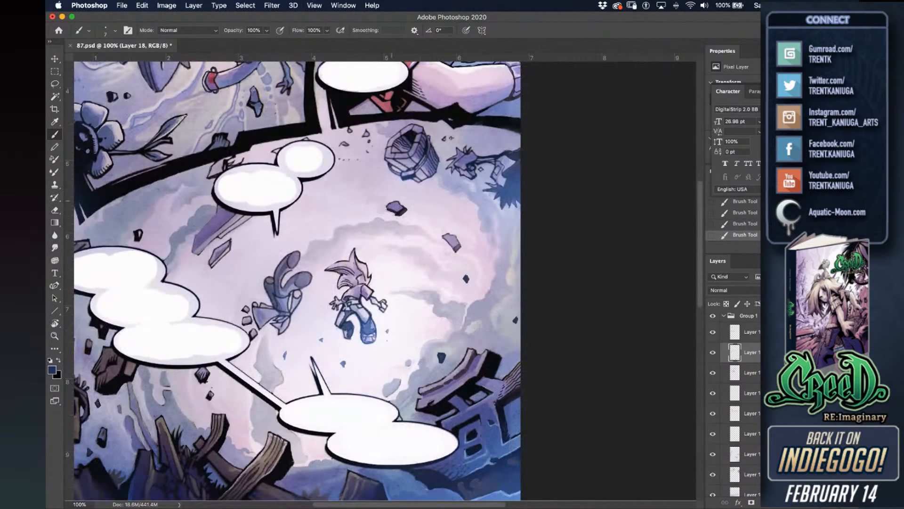
key(super+equal)
drag(421, 138, 422, 141)
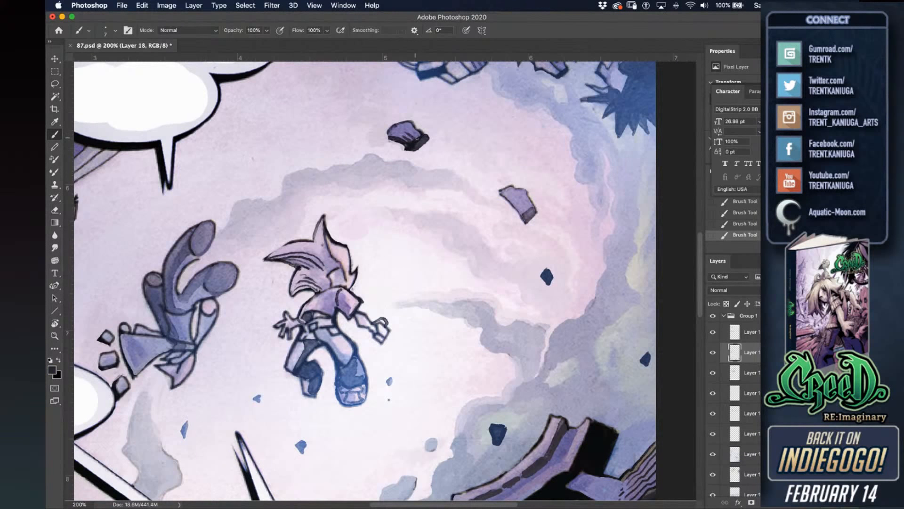
key(super+s)
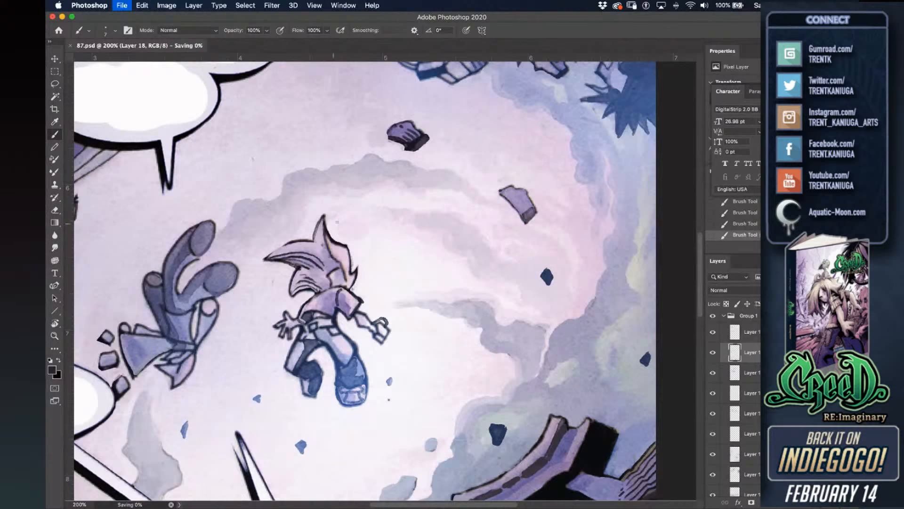
drag(235, 316, 514, 325)
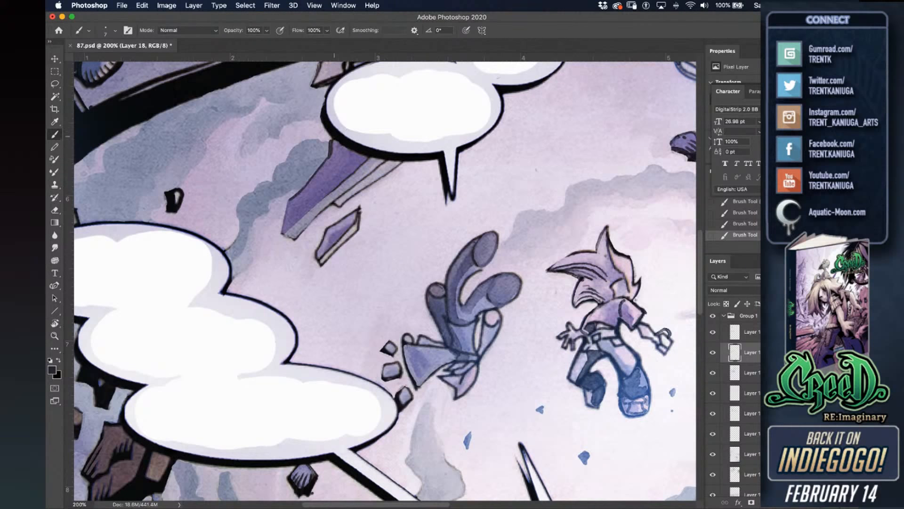
Fill the outlined debris shard above the tilted building with lavender-blue sampled from the nearby sky debris and save the file.
drag(222, 219, 360, 244)
mouse_move(361, 329)
mouse_down()
mouse_move(461, 288)
mouse_move(447, 276)
mouse_up()
mouse_move(173, 168)
mouse_down()
mouse_move(197, 189)
mouse_move(182, 197)
mouse_move(167, 177)
mouse_move(171, 164)
mouse_move(187, 190)
mouse_up()
key(super+z)
alt+click(218, 82)
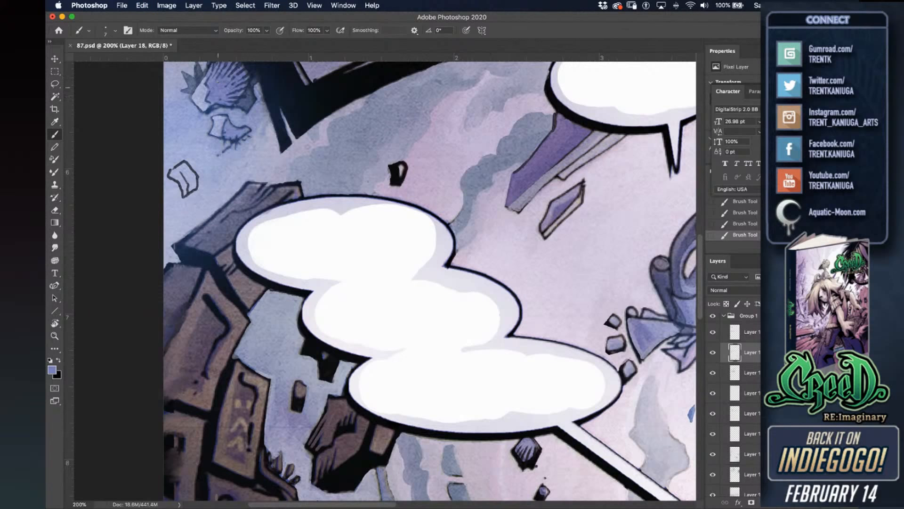
mouse_move(192, 179)
mouse_down()
mouse_move(190, 190)
mouse_move(181, 170)
mouse_up()
key(super+minus)
key(super+s)
Shade the floating rock above the close-up woman's windblown hair with sampled dark tones and save the file.
drag(349, 292, 148, 255)
drag(404, 118, 377, 183)
drag(361, 139, 382, 235)
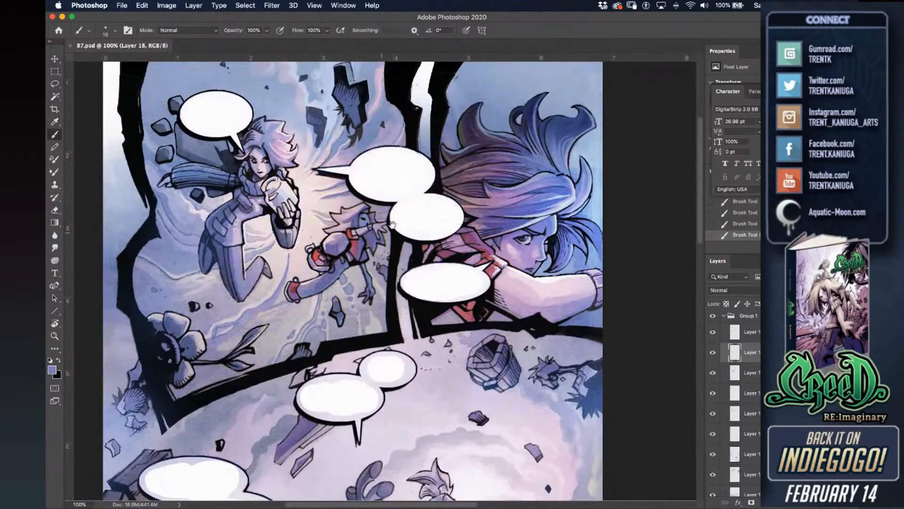
drag(443, 159, 432, 202)
alt+click(451, 94)
mouse_move(576, 74)
mouse_down()
mouse_move(559, 87)
mouse_move(560, 103)
mouse_move(584, 84)
mouse_move(583, 73)
mouse_move(565, 84)
mouse_move(564, 101)
mouse_move(563, 85)
mouse_move(578, 84)
mouse_up()
alt+click(565, 93)
key(bracketleft)
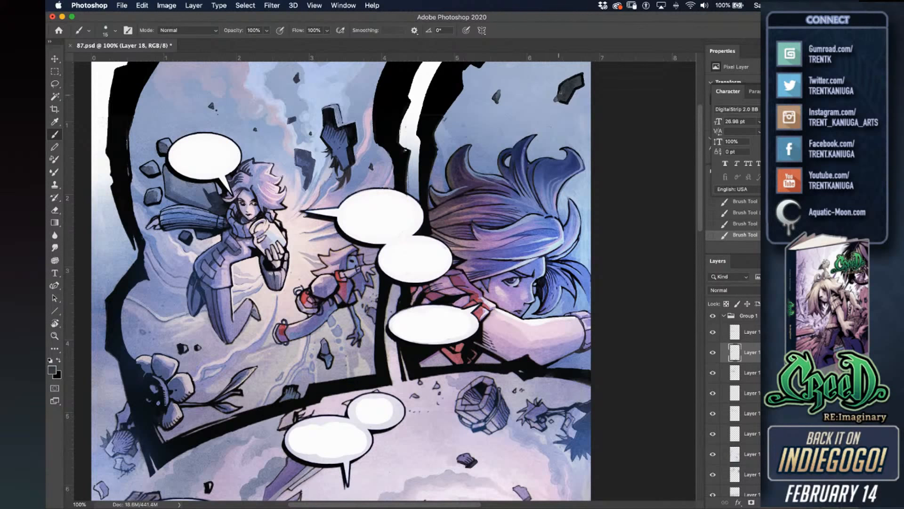
mouse_move(551, 100)
mouse_down()
mouse_move(572, 90)
mouse_move(567, 112)
mouse_move(547, 109)
mouse_move(561, 94)
mouse_up()
alt+click(566, 113)
alt+click(568, 88)
key(super+s)
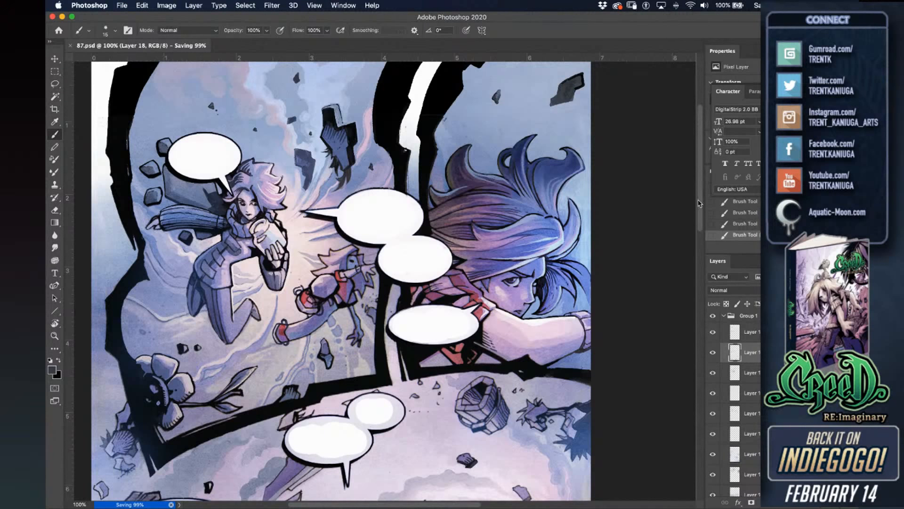
Sample the red from the close-up woman's collar and try it on the spiky-haired figure's shirt on Layer 18.
key(super+minus)
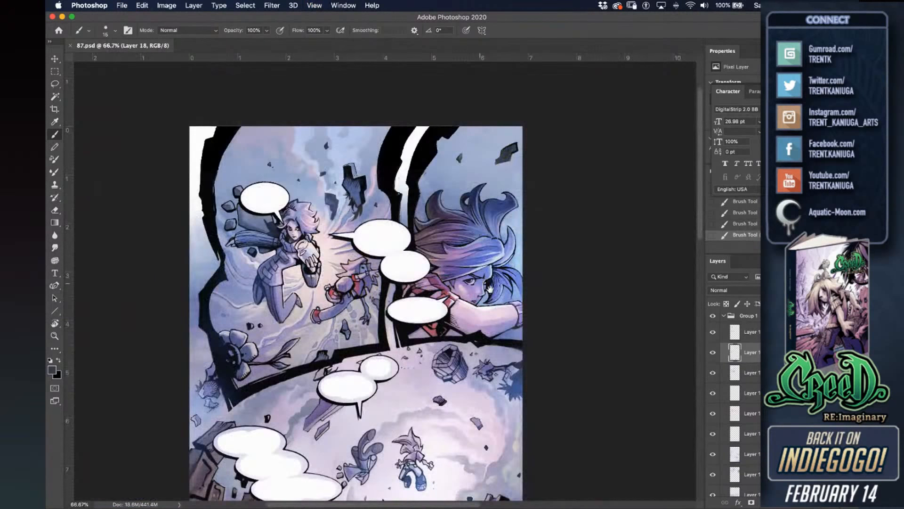
drag(540, 212, 553, 219)
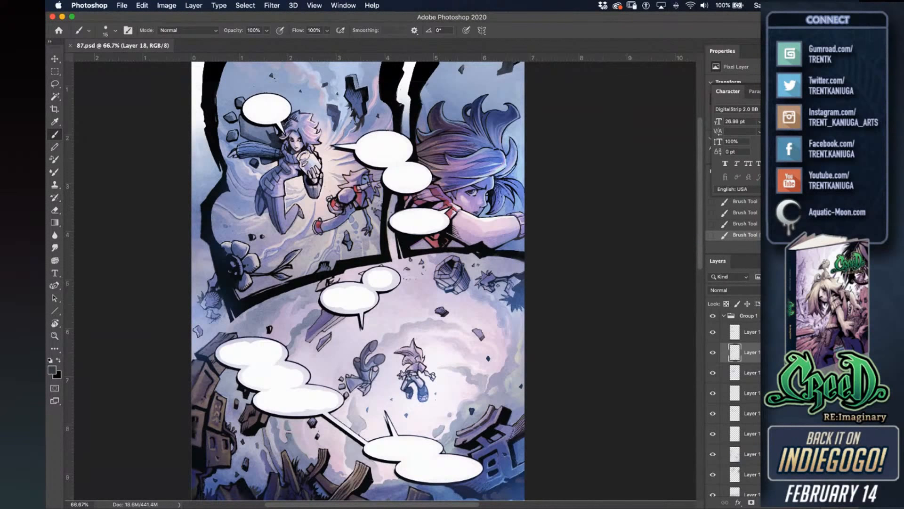
click(536, 297)
key(super+equal)
key(super+equal)
alt+click(534, 163)
click(738, 373)
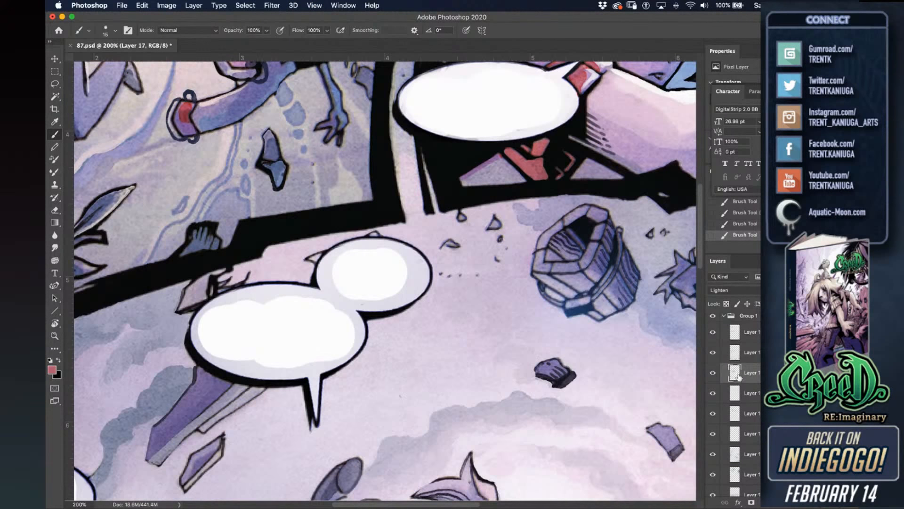
click(736, 353)
drag(511, 268, 498, 96)
drag(451, 378, 461, 365)
key(super+z)
Choose a more saturated red and paint the spiky-haired figure's shirt with it.
click(52, 369)
click(681, 328)
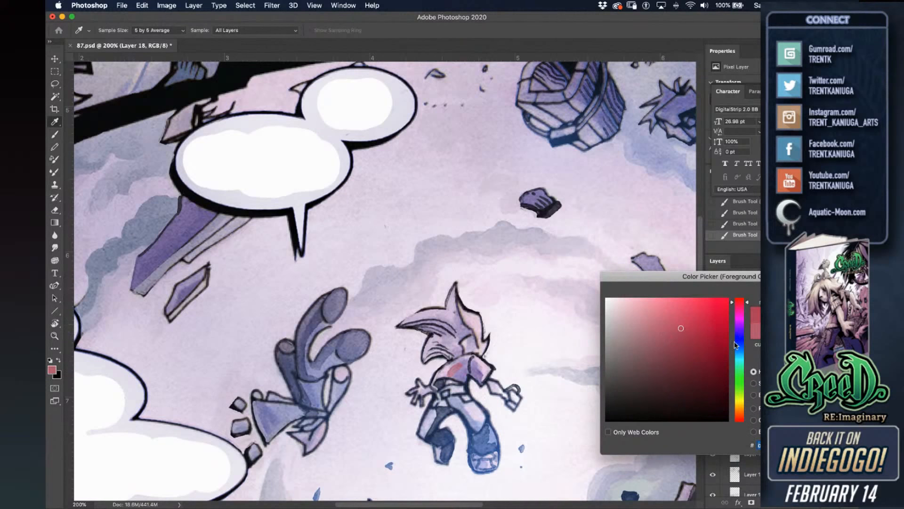
click(693, 319)
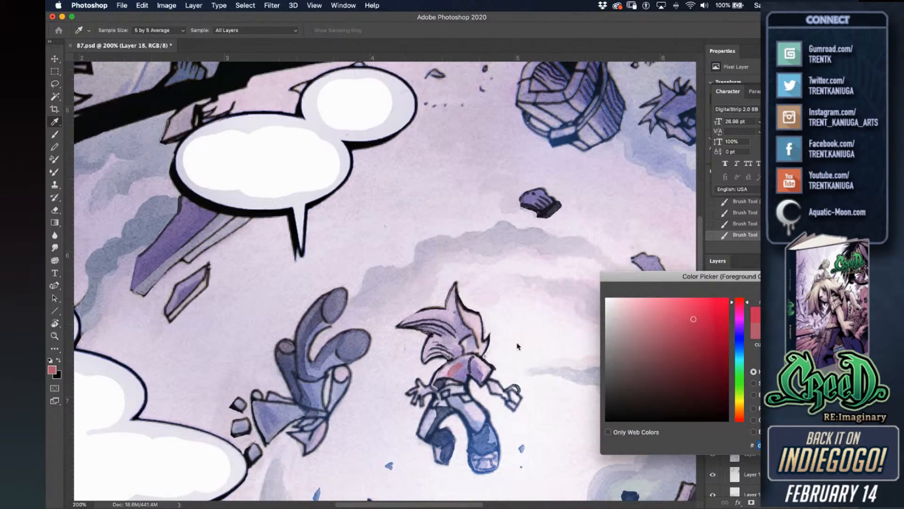
key(Return)
mouse_move(445, 372)
mouse_down()
mouse_move(456, 368)
mouse_move(436, 380)
mouse_move(476, 360)
mouse_up()
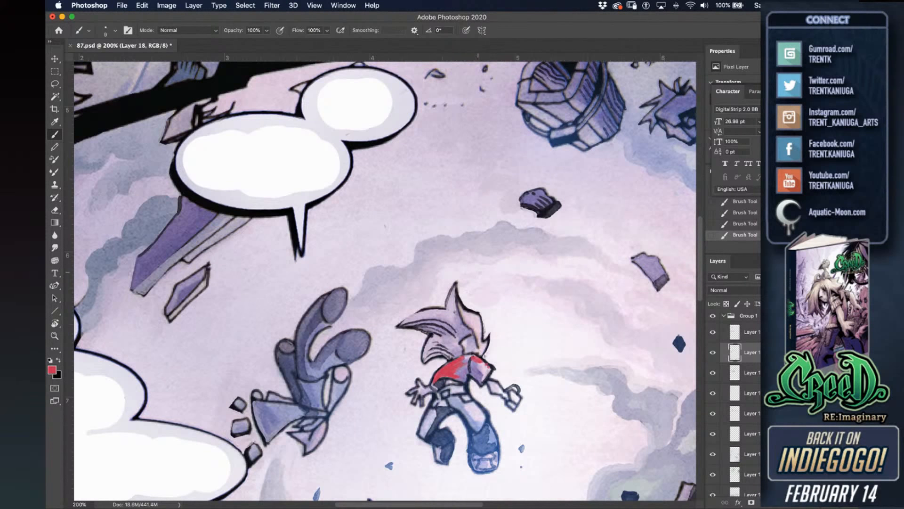
Select the spiky-haired figure's shirt area, apply Hue/Saturation with Hue +11, Saturation +27 and Lightness +33, then deselect and save.
key(super+minus)
drag(519, 308, 526, 295)
click(55, 72)
drag(447, 290, 447, 335)
key(super+u)
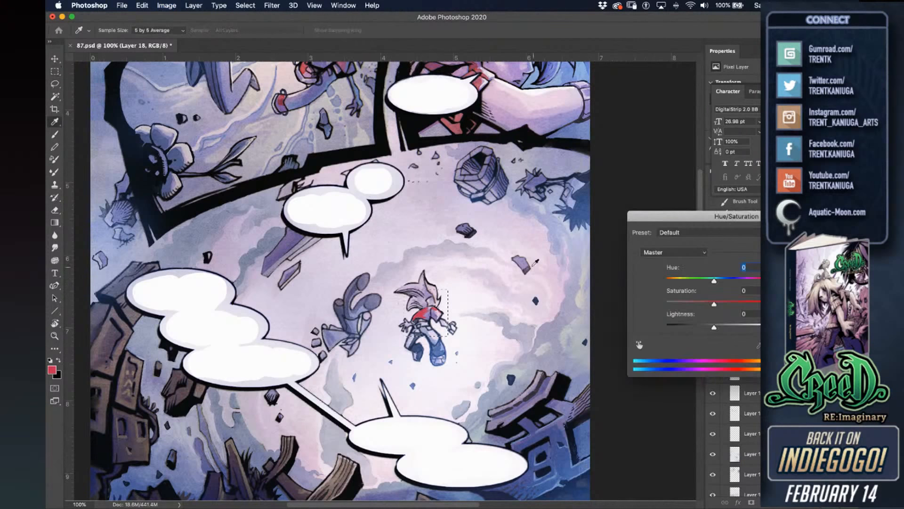
drag(714, 281, 730, 327)
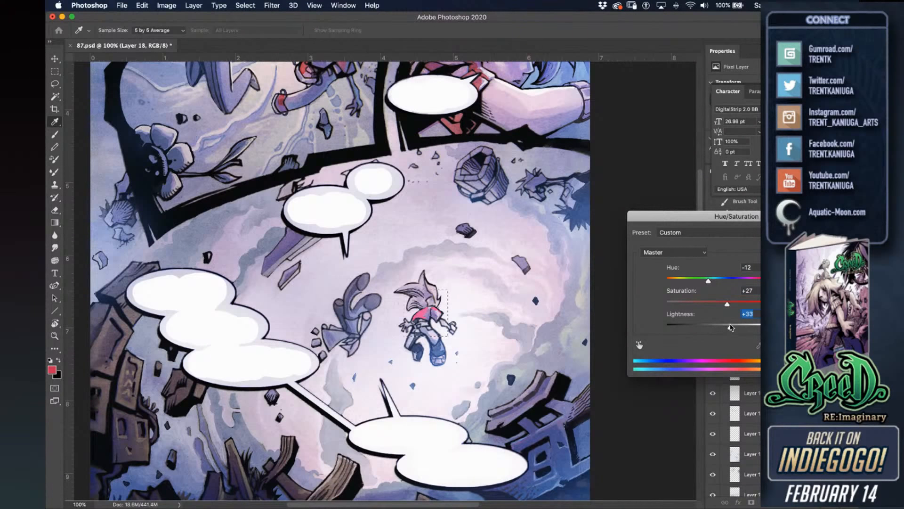
drag(709, 281, 719, 281)
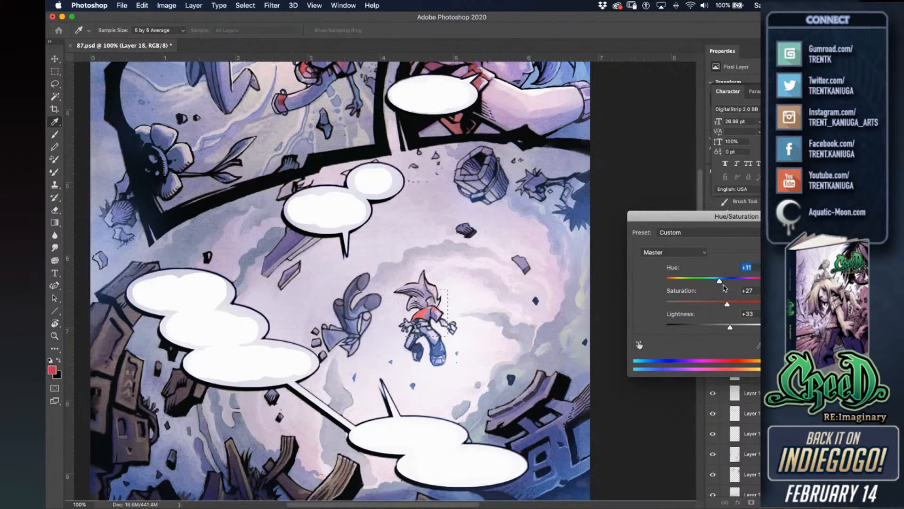
key(Return)
key(ctrl+d)
key(ctrl+minus)
key(ctrl+s)
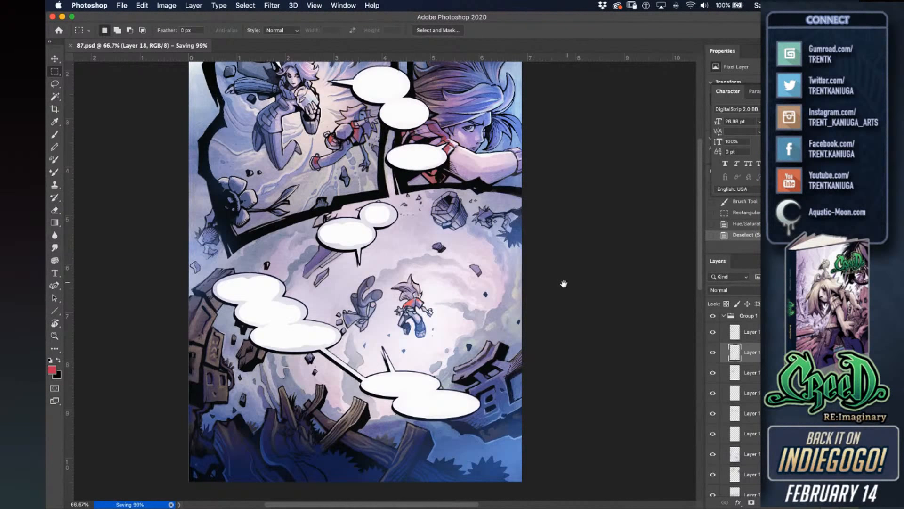
drag(333, 253, 516, 395)
key(ctrl+z)
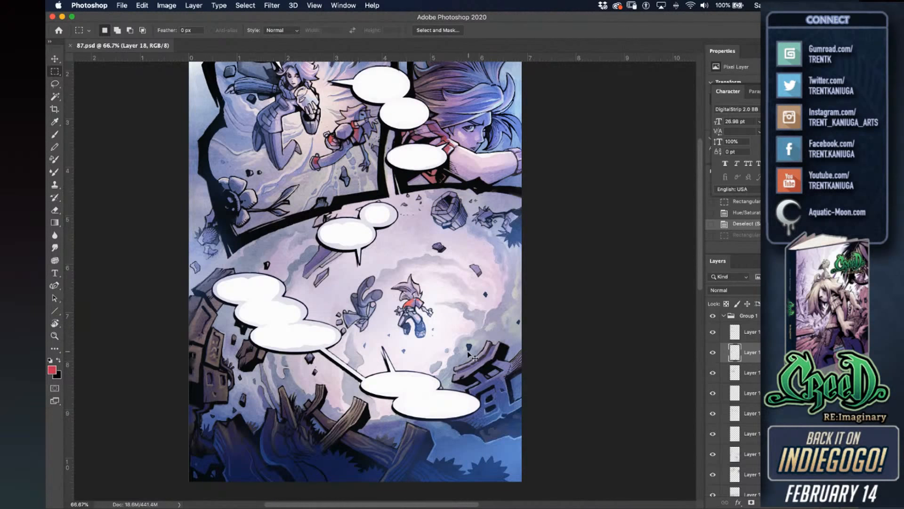
drag(493, 274, 509, 289)
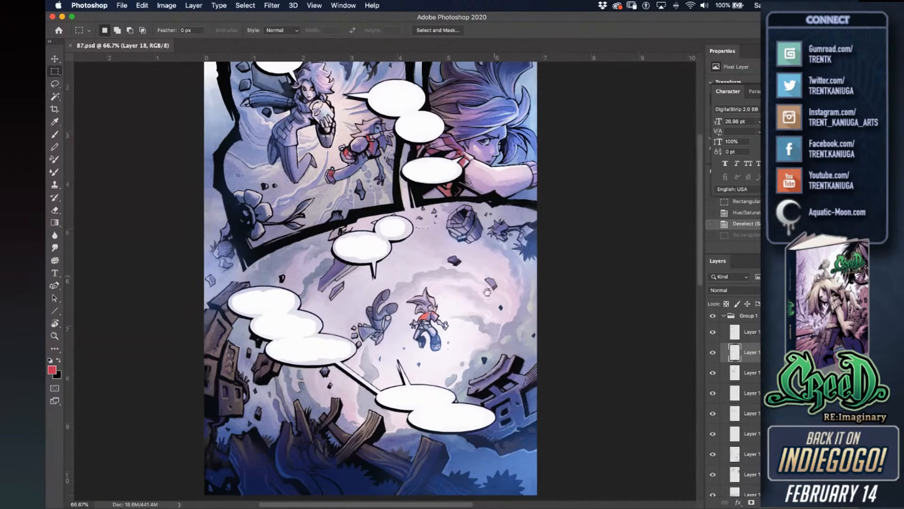
drag(455, 229, 477, 337)
key(ctrl+r)
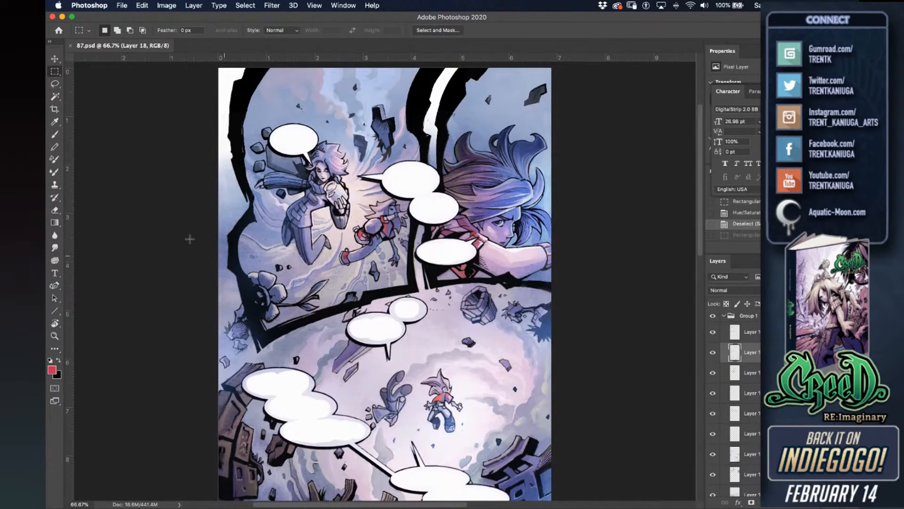
Sample a light blue and dab small floating specks in the sky above the close-up woman's hair.
click(55, 134)
alt+click(549, 193)
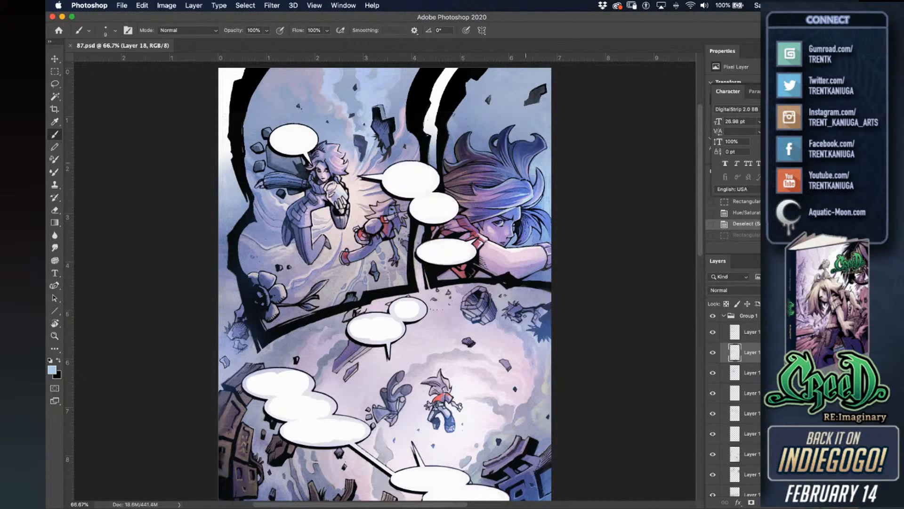
drag(489, 120, 493, 120)
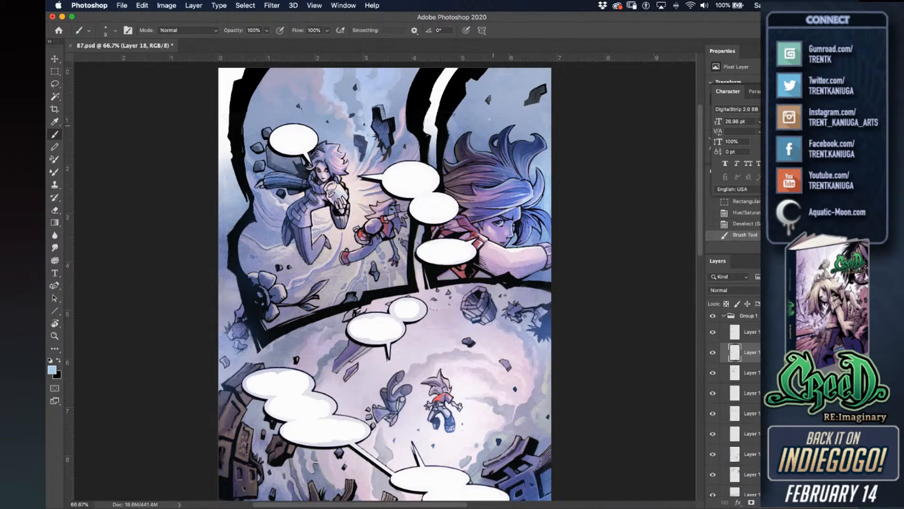
click(488, 120)
click(505, 106)
click(473, 104)
key(bracketleft)
alt+click(487, 81)
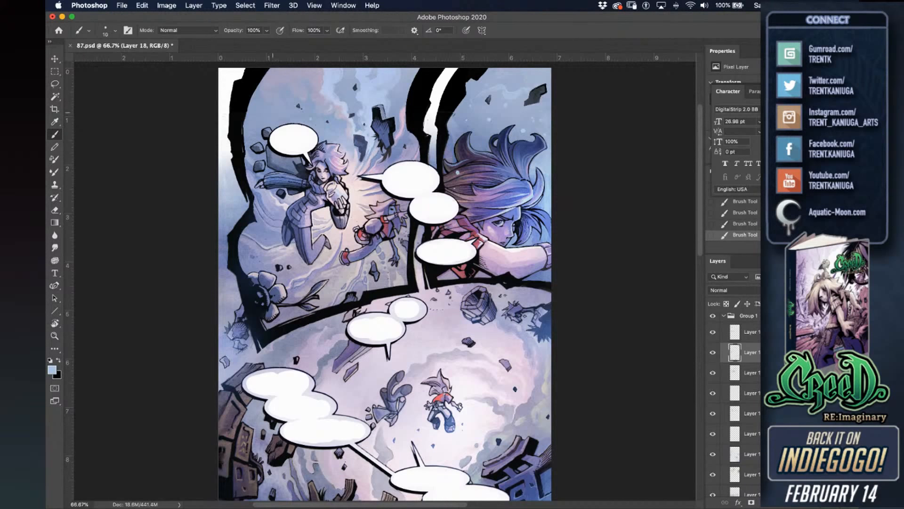
Choose a brighter light blue and add specks to the sky above the flying woman's speech balloon, comparing with undo and redo.
click(52, 370)
click(635, 301)
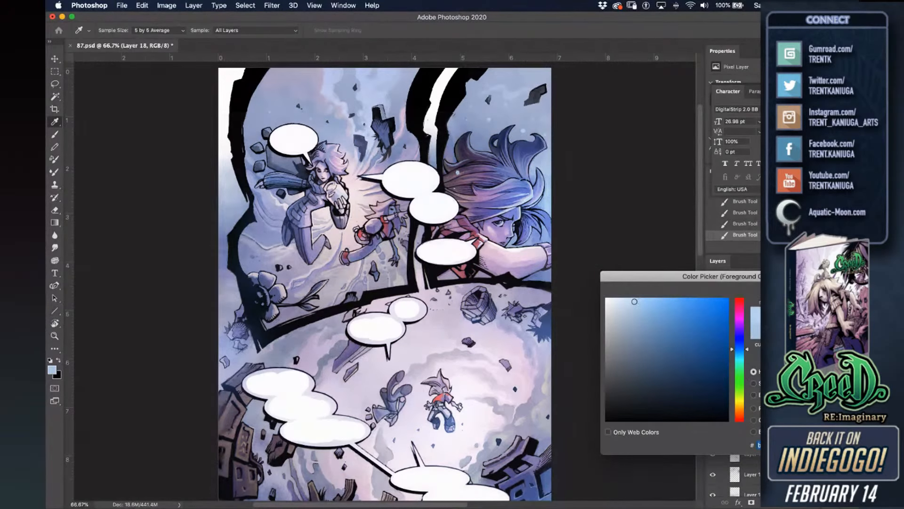
key(Return)
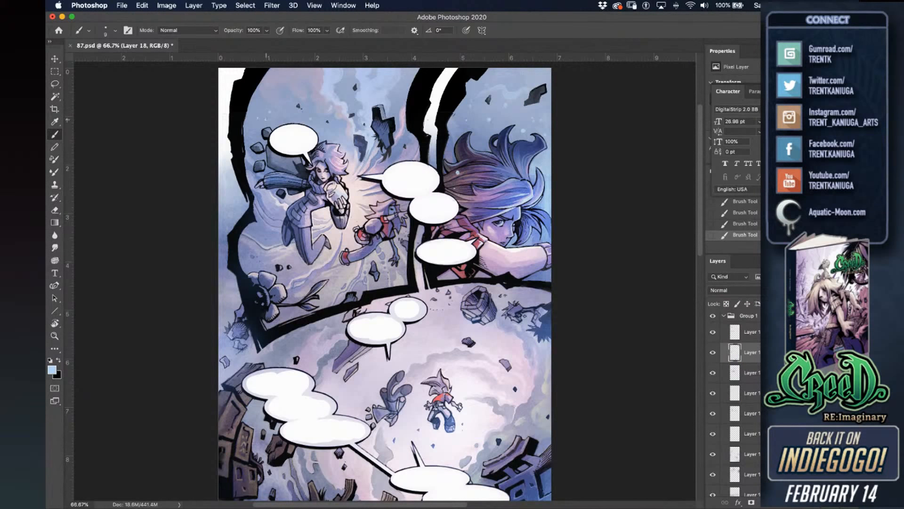
key(super+z)
key(super+z)
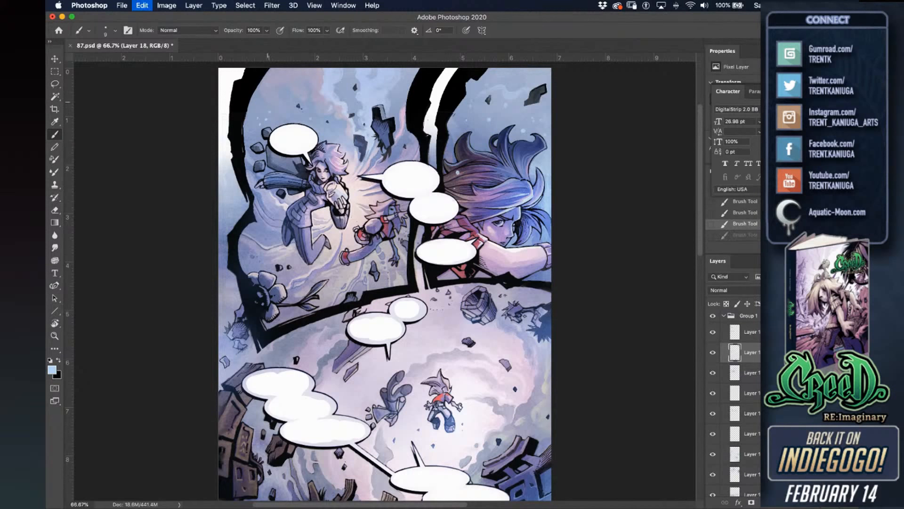
key(shift+super+z)
key(shift+super+z)
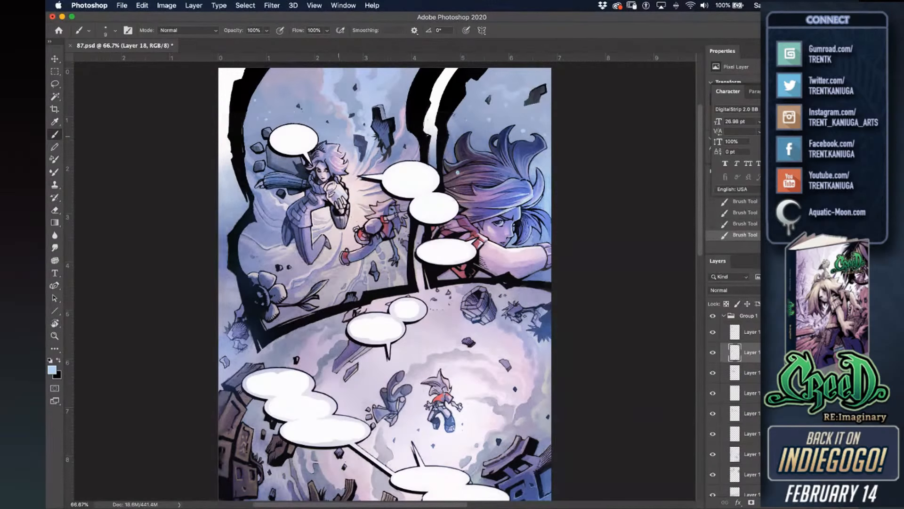
Add more light blue specks around the flying figures in the first panel and save the file.
drag(318, 94, 322, 124)
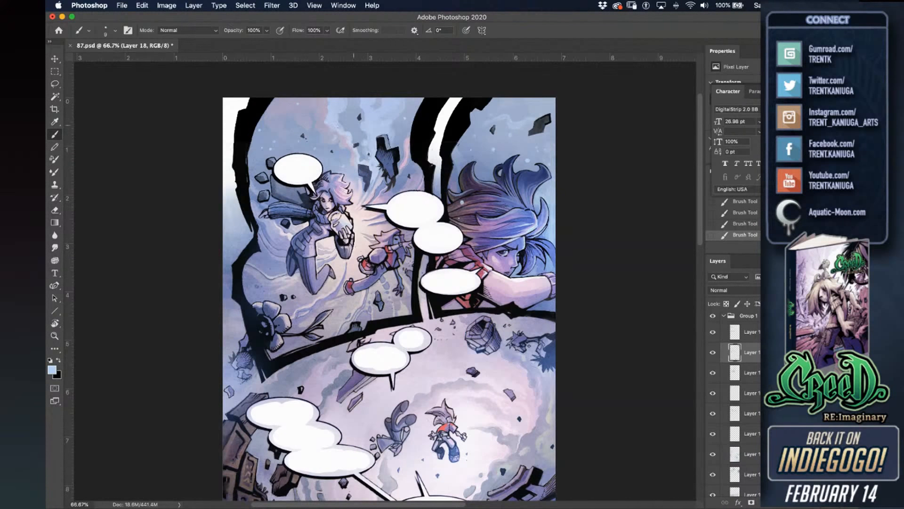
drag(291, 168, 274, 137)
key(super+z)
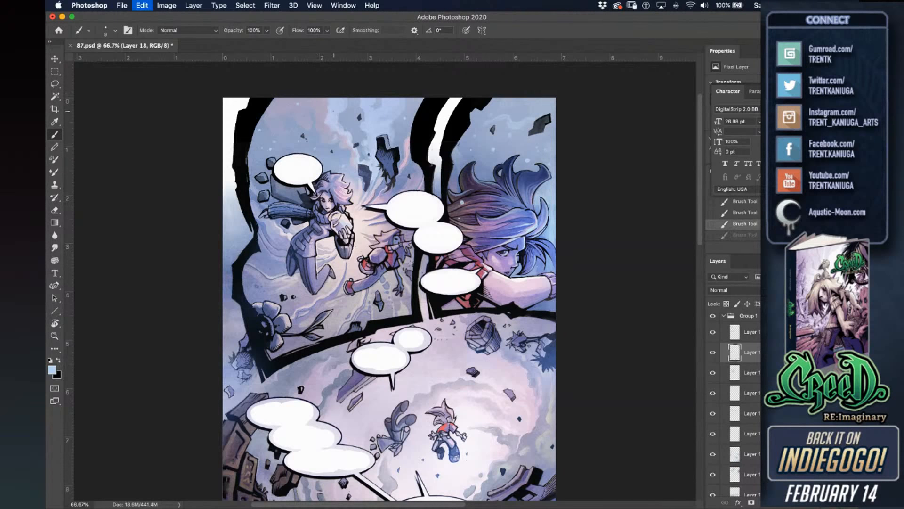
drag(351, 139, 360, 145)
key(super+z)
key(super+shift+z)
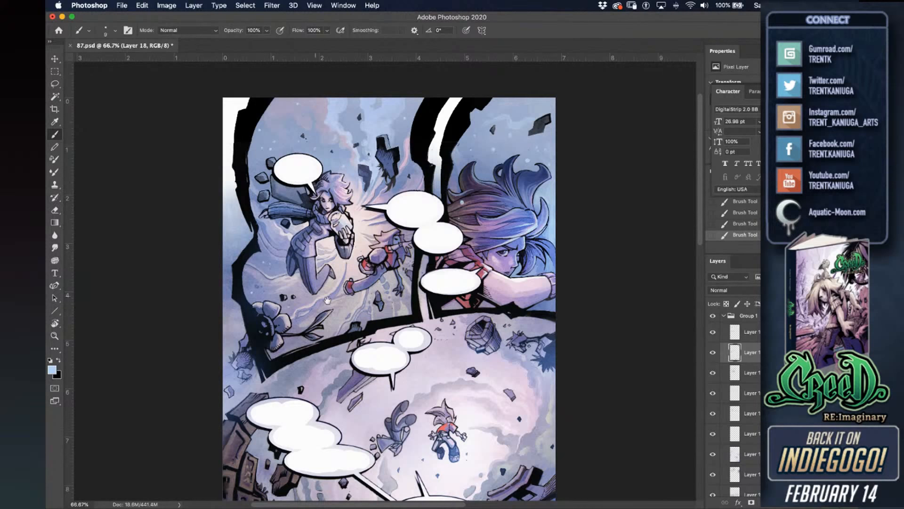
scroll(330, 290, right, 5)
scroll(329, 291, down, 3)
scroll(330, 290, down, 3)
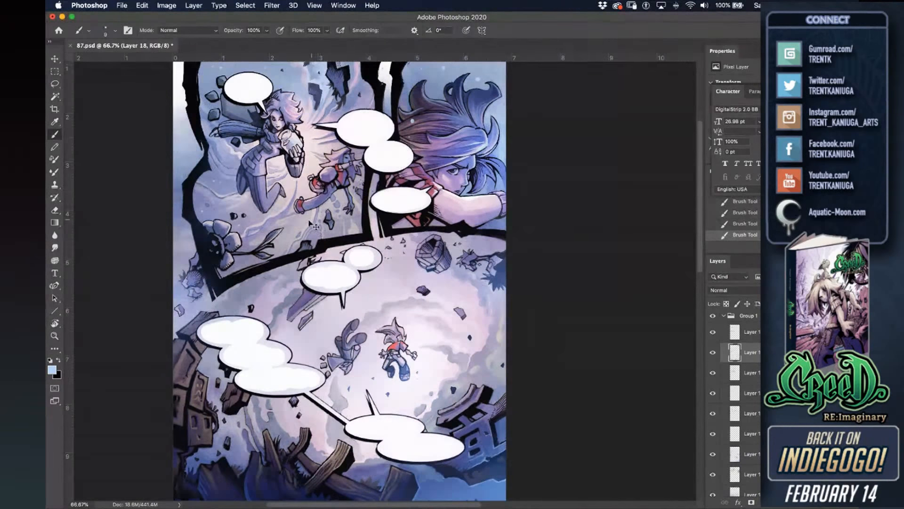
key(super+s)
Dab light blue specks over the dark wreckage and bushes at the foot of the page.
scroll(377, 189, up, 3)
scroll(377, 188, right, 2)
scroll(450, 154, down, 4)
scroll(450, 153, right, 1)
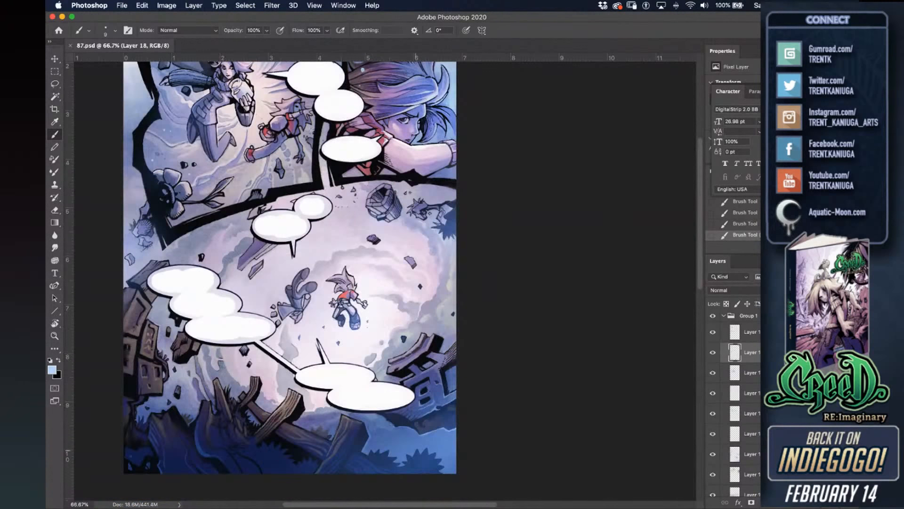
click(409, 443)
key(super+z)
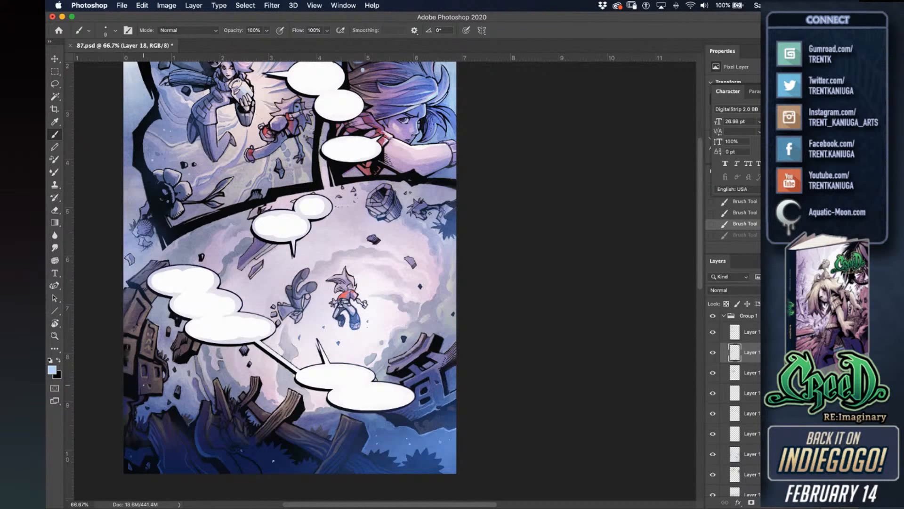
key(super+shift+z)
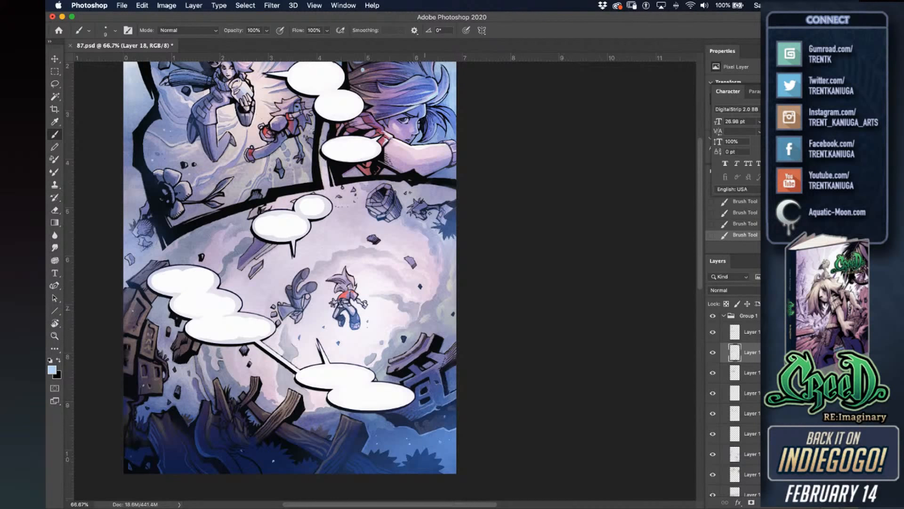
Try the airbrushtexture brush at 394 px in light blue over the bushes below the last speech balloon, then undo it.
right_click(425, 310)
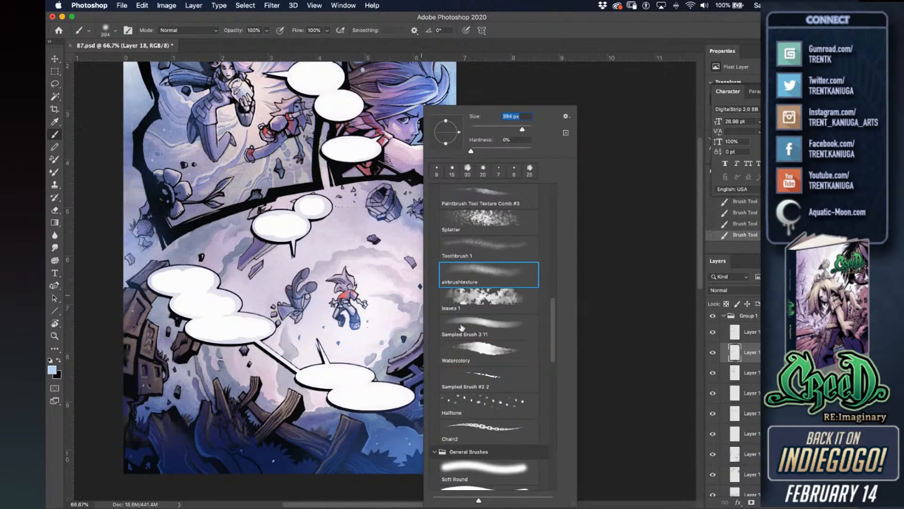
double_click(484, 286)
key(super+z)
mouse_move(387, 430)
mouse_down()
mouse_move(440, 443)
mouse_move(426, 441)
mouse_up()
key(super+z)
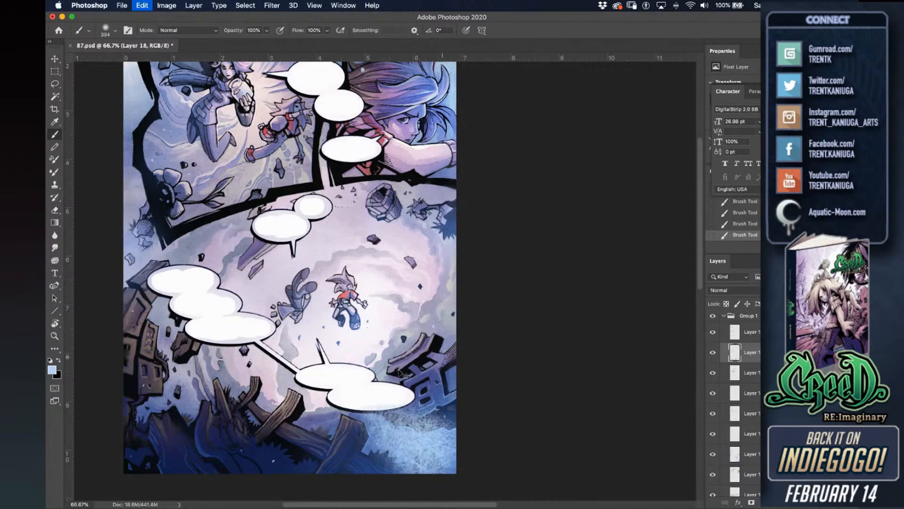
right_click(402, 372)
click(401, 370)
Choose the Toothbrush 1 brush, test it over the bushes at the foot of the page, and enlarge it to 1100 px.
right_click(453, 327)
click(539, 258)
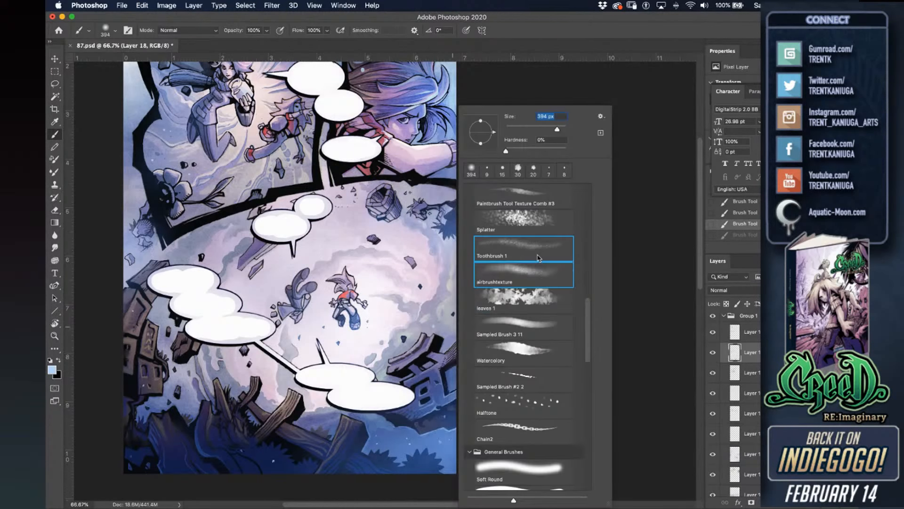
double_click(539, 258)
drag(432, 433, 444, 439)
key(super+z)
key(bracketright)
key(bracketright)
key(bracketright)
key(bracketright)
key(bracketright)
key(bracketright)
key(bracketright)
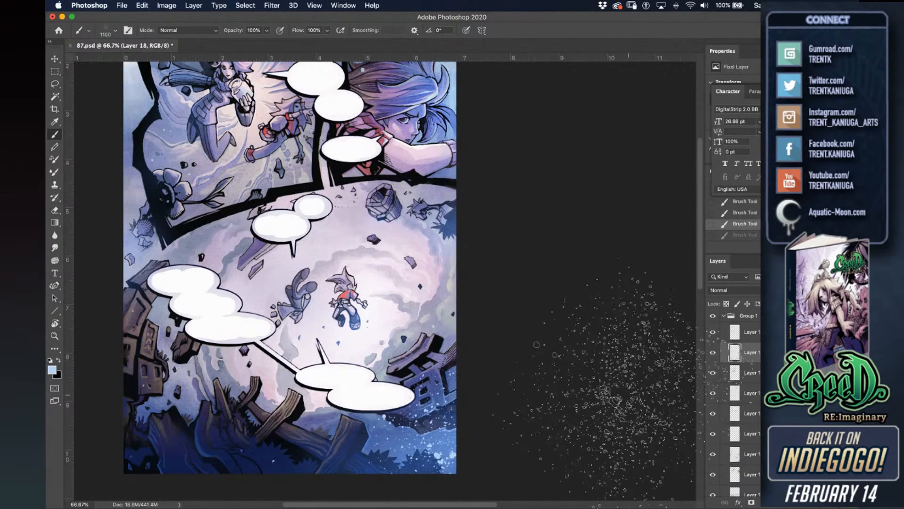
Add a new layer, spatter medium blue specks over the bushes, adjust the layer's opacity, and undo an extra dab near the falling figures.
key(super+shift+n)
key(Return)
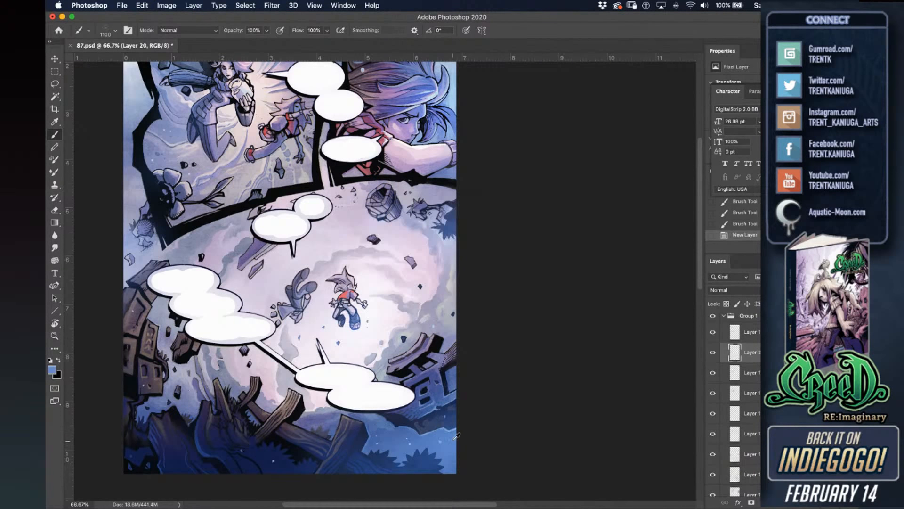
click(471, 451)
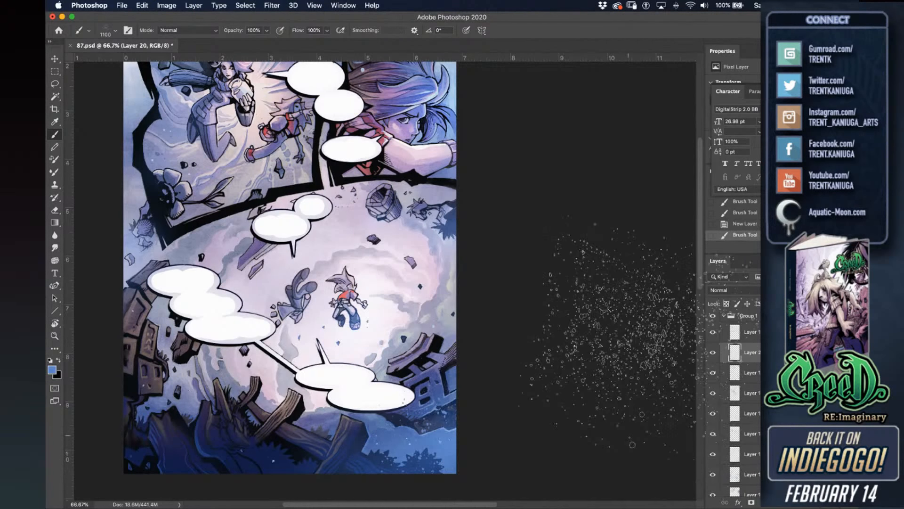
drag(838, 290, 824, 290)
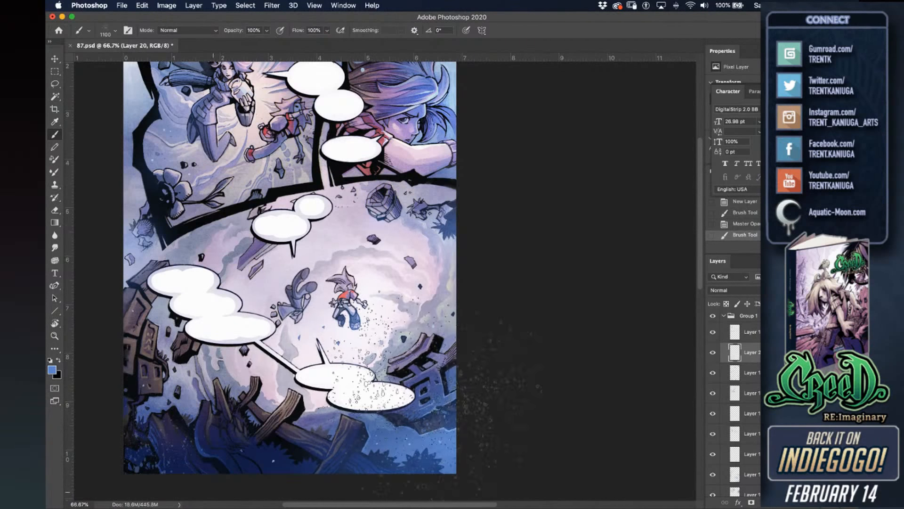
click(346, 320)
key(super+z)
Spatter the opposite lower corner, sample a pale lavender, spatter the flower in the first panel, and save the file.
scroll(329, 263, down, 2)
scroll(330, 264, left, 3)
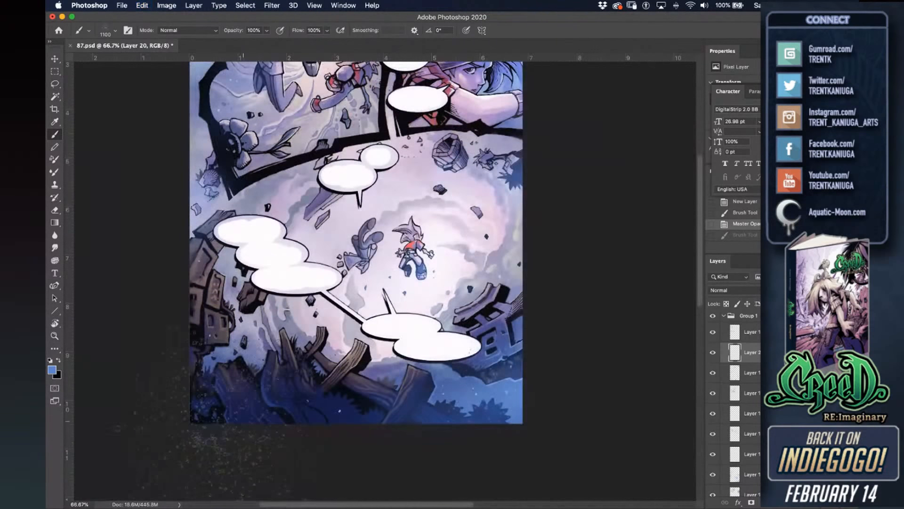
click(206, 464)
drag(272, 120, 321, 280)
alt+click(246, 192)
click(281, 378)
key(super+plus)
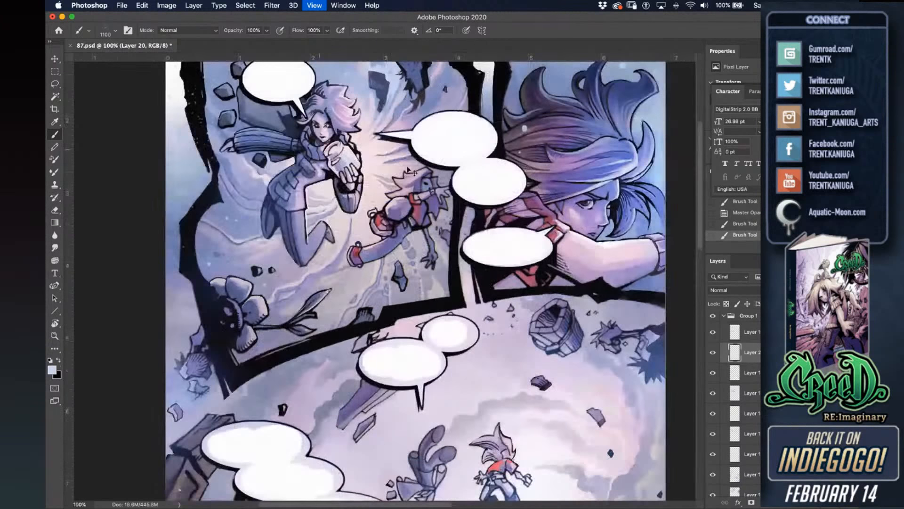
drag(408, 173, 470, 270)
key(super+s)
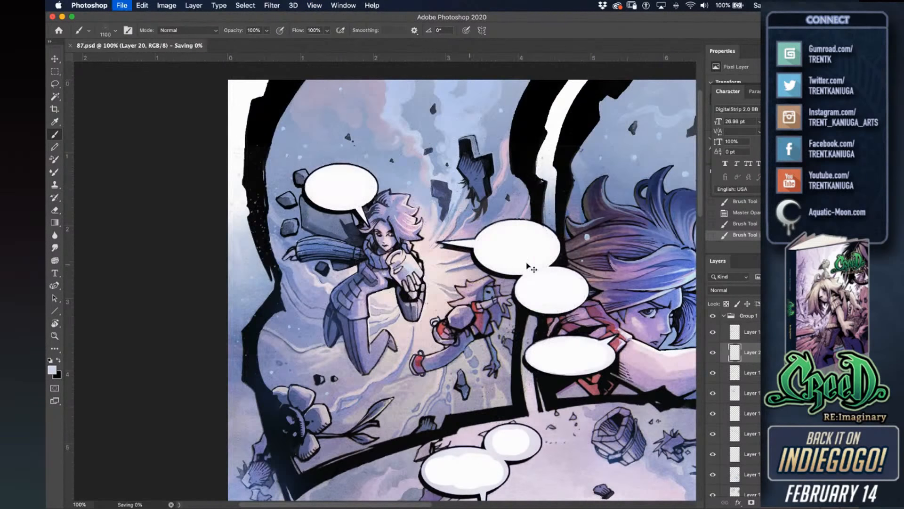
Reduce the spatter brush to 700 px, spatter pale specks over the close-up panel's floating rock and hair, and save the file.
drag(599, 255, 432, 255)
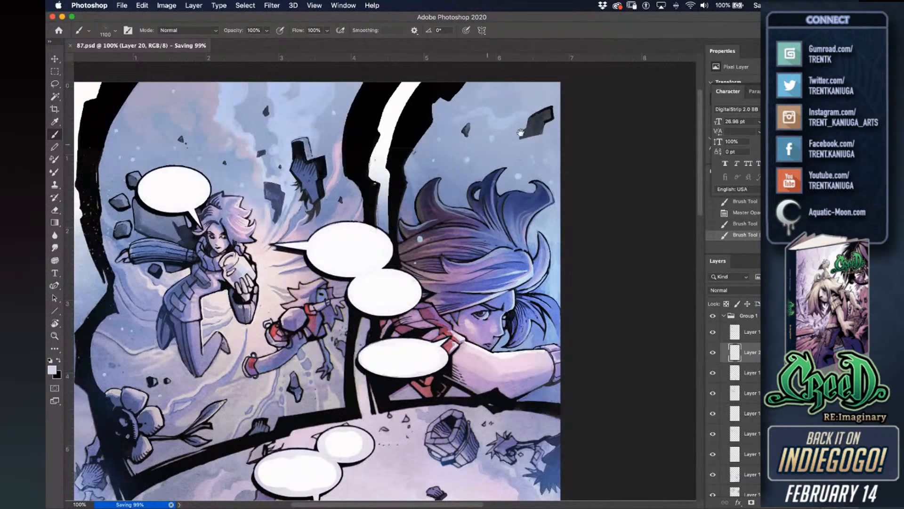
click(587, 128)
key(bracketleft)
key(bracketleft)
key(bracketleft)
key(bracketleft)
click(680, 302)
click(603, 173)
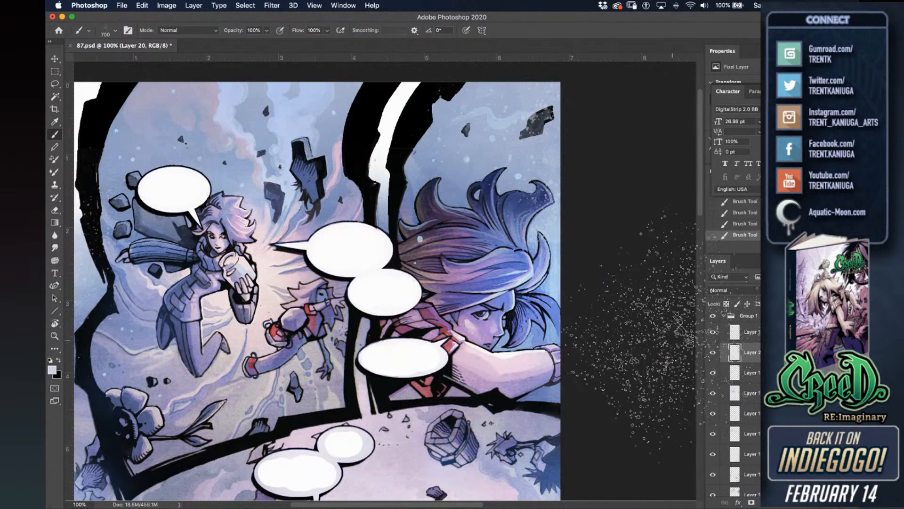
key(super+s)
Compare the close-up panel with and without the last spatter by undoing and redoing it.
drag(568, 187, 597, 243)
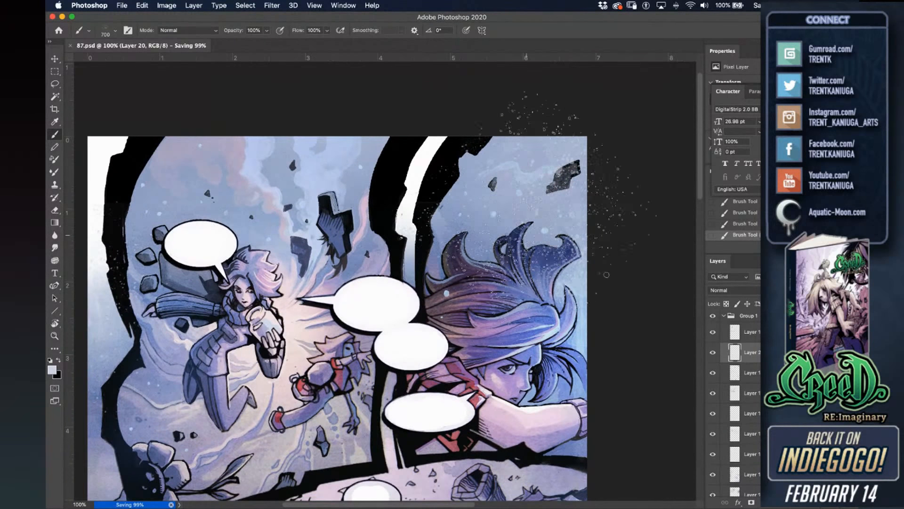
key(super+z)
key(super+shift+z)
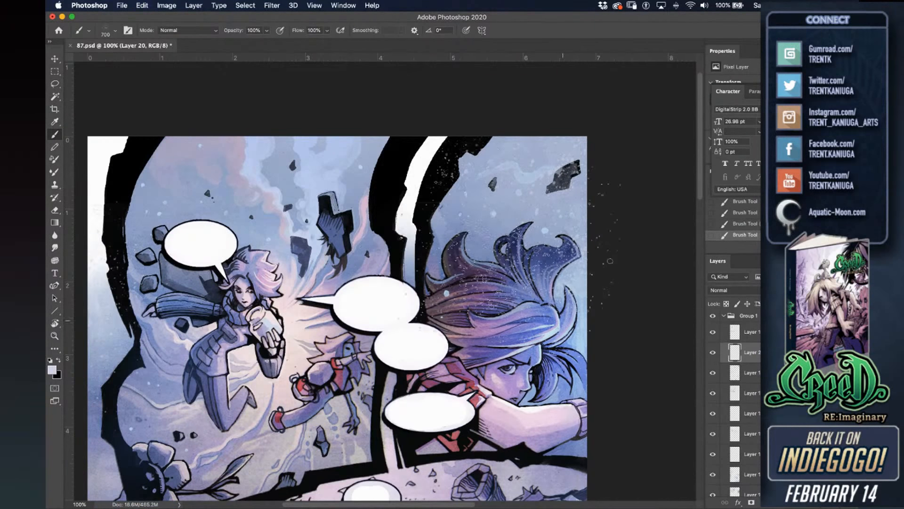
Erase excess specks from the close-up woman's hair and the gutter between the upper panels, reducing the eraser to 60 px.
click(54, 210)
key(bracketleft)
key(bracketleft)
key(bracketleft)
key(bracketleft)
key(bracketleft)
key(bracketleft)
key(bracketleft)
key(bracketleft)
key(bracketleft)
key(bracketleft)
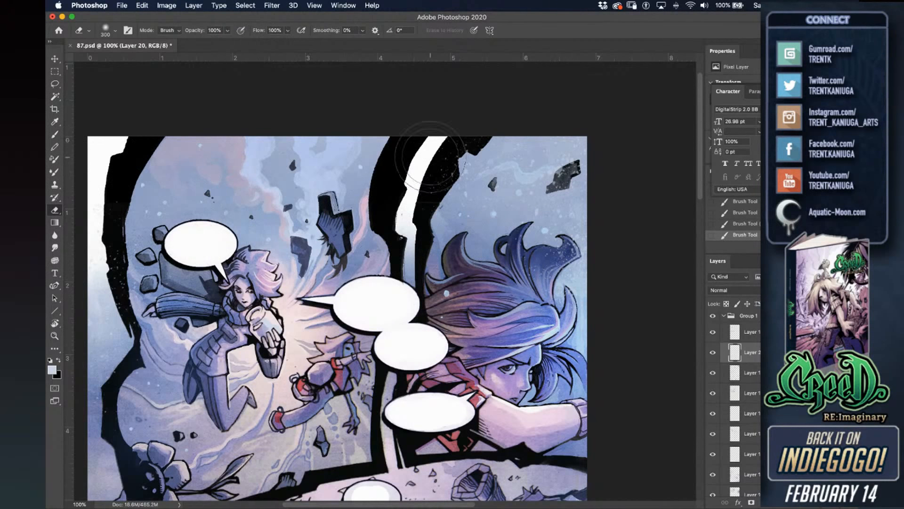
drag(428, 189, 441, 175)
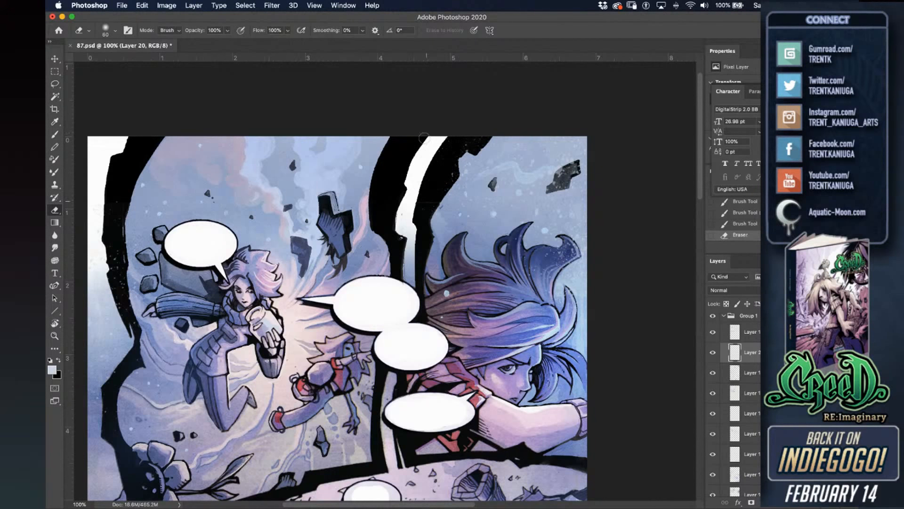
Try dabs with a soft 394 px brush in pale and sampled blue on the first panel's sky, then undo them.
key(b)
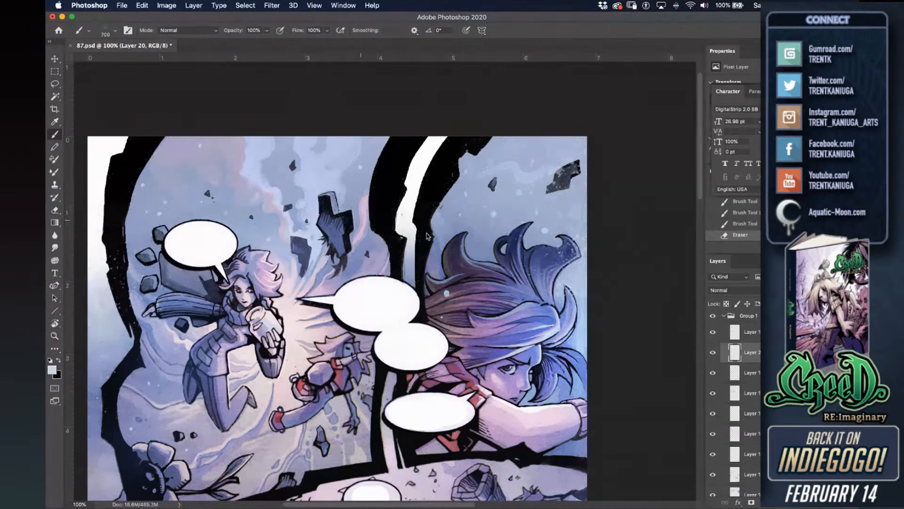
right_click(426, 212)
scroll(561, 343, down, 5)
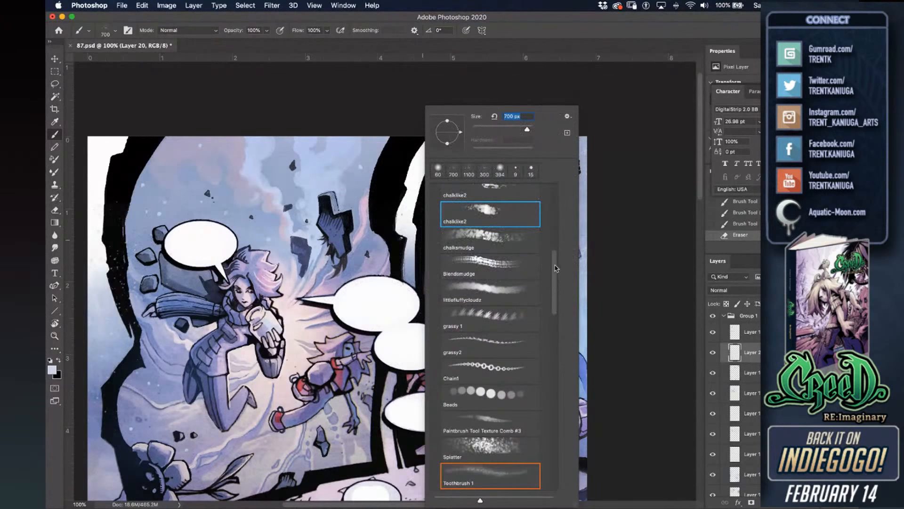
drag(561, 342, 559, 321)
click(501, 366)
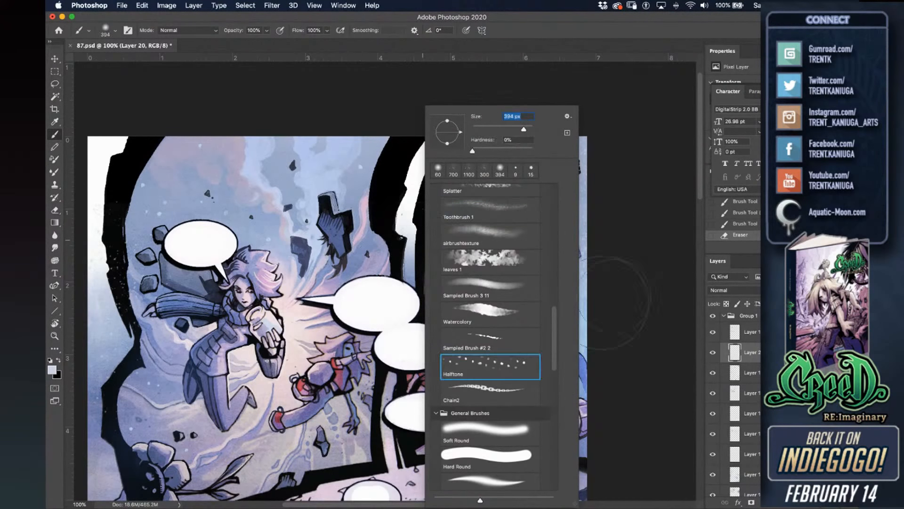
click(649, 268)
click(263, 218)
key(super+z)
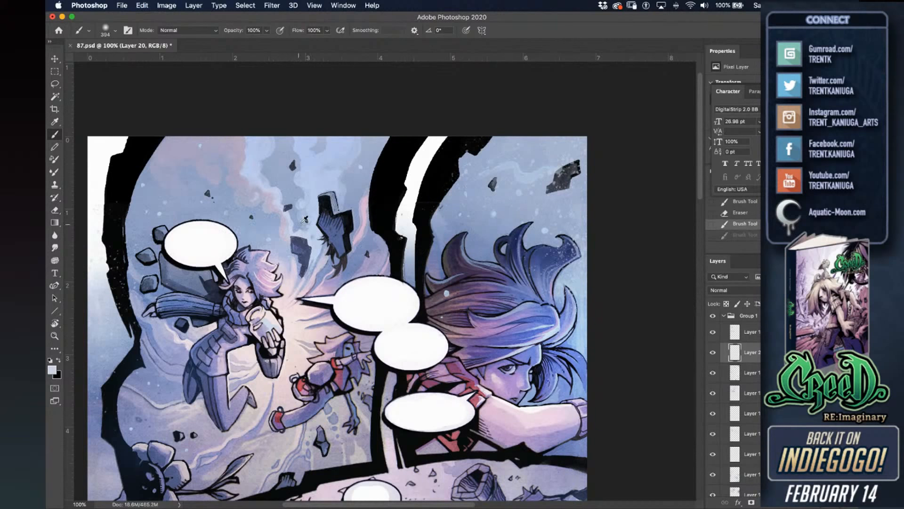
alt+click(309, 180)
click(345, 139)
key(super+z)
Sample the dark blue beneath the tilted house beside the last speech balloon, save the file, and switch to another application.
drag(431, 361, 375, 253)
drag(434, 492, 422, 244)
drag(482, 326, 471, 265)
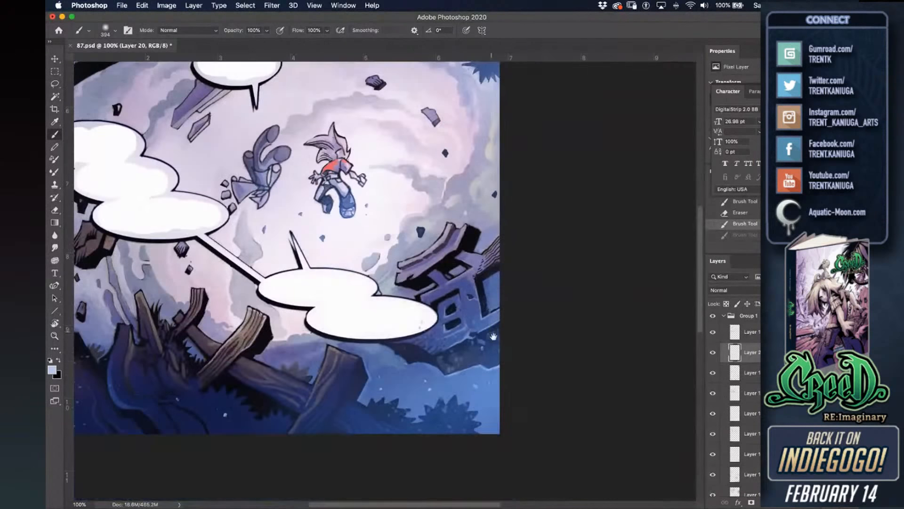
alt+click(466, 347)
key(super+s)
drag(392, 175, 472, 300)
key(super+minus)
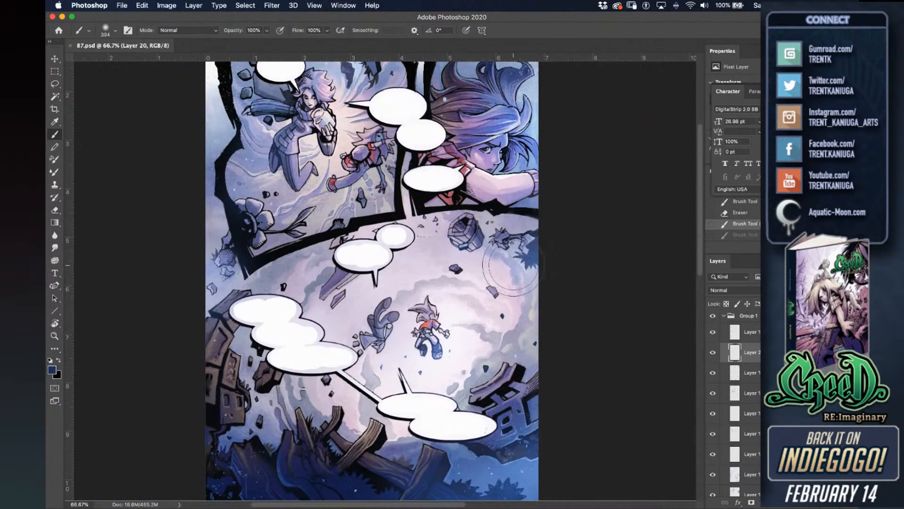
scroll(508, 283, up, 3)
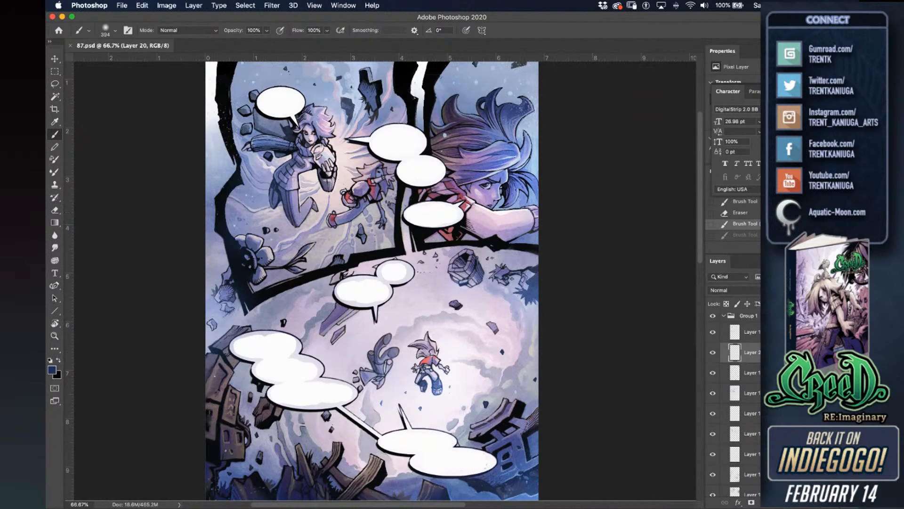
key(super+Tab)
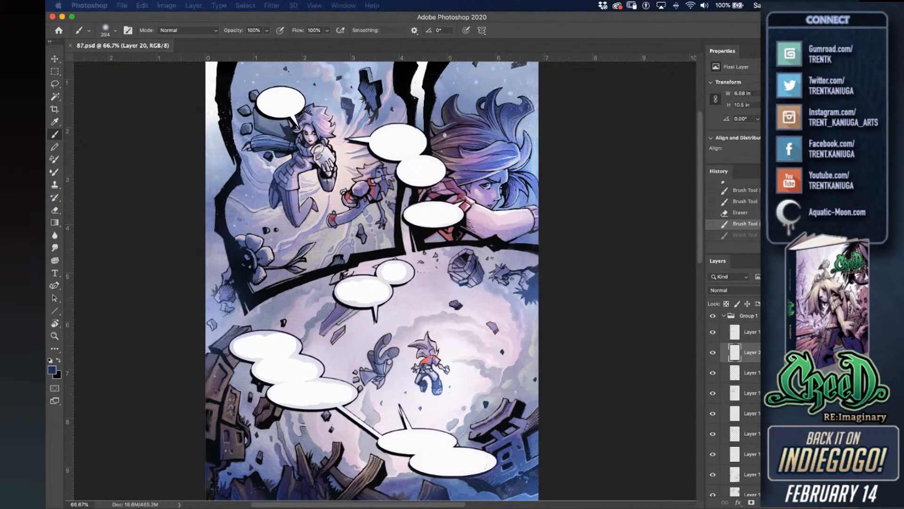